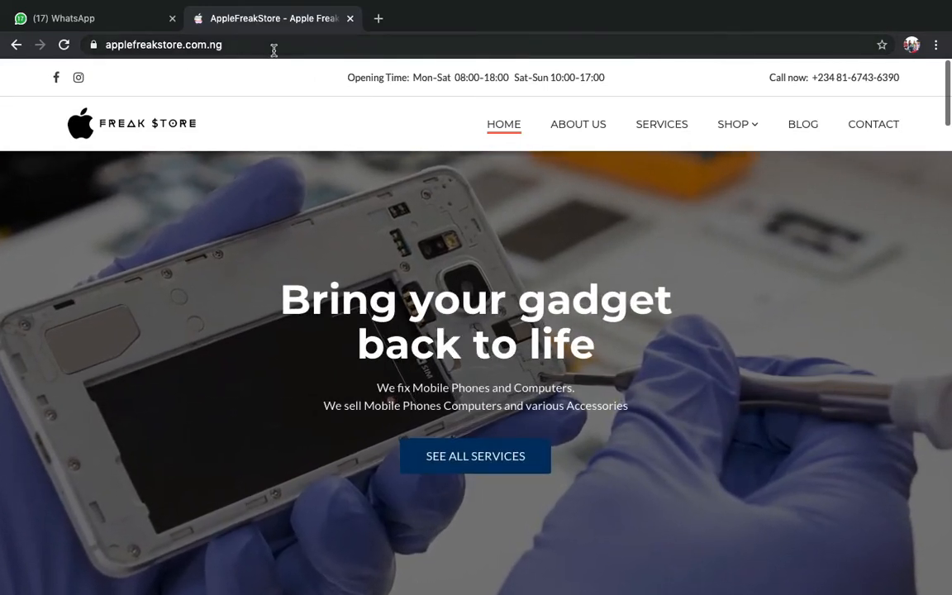
- Place the cursor at the end of the applefreakstore.com.ng address, ready to append a query string
{"action": "left_click", "coordinate": [274, 50]}
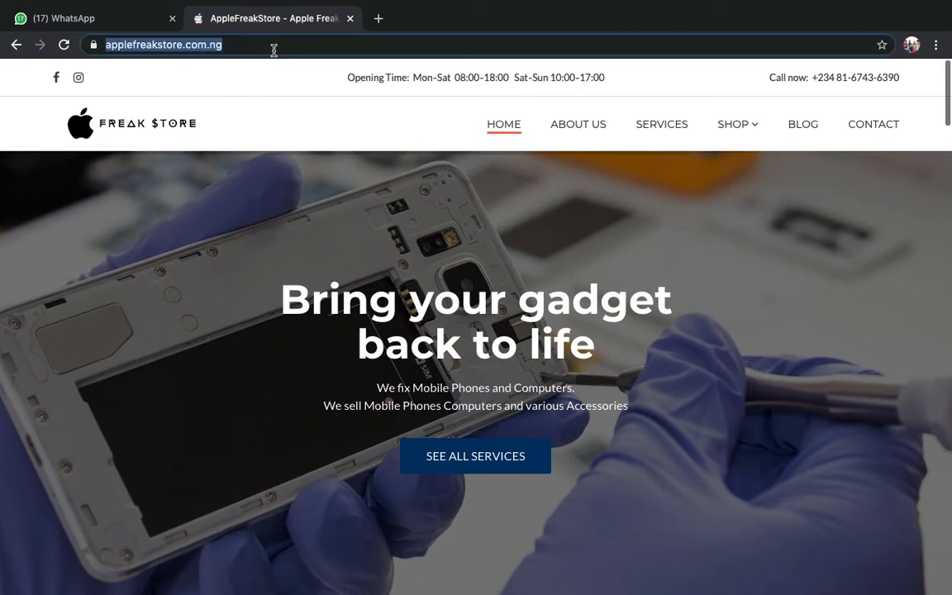
{"action": "left_click", "coordinate": [274, 50]}
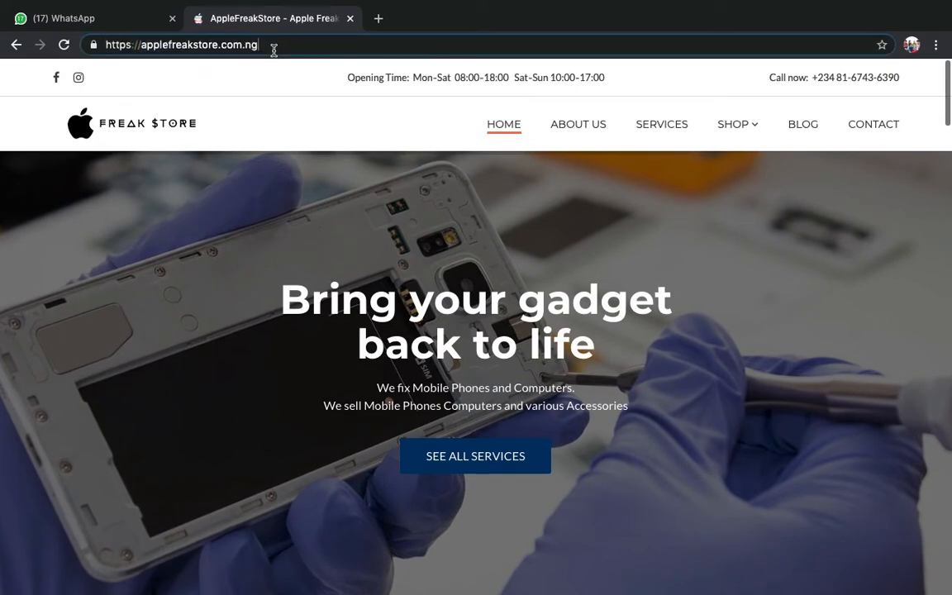
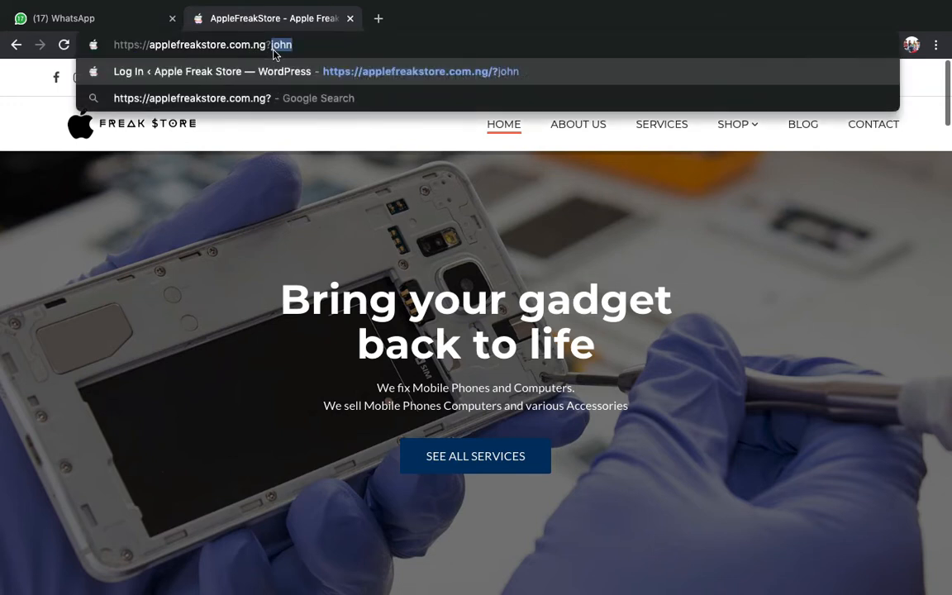
- Append the custom login slug to applefreakstore.com.ng and load the WordPress login page
{"action": "type", "text": "?john"}
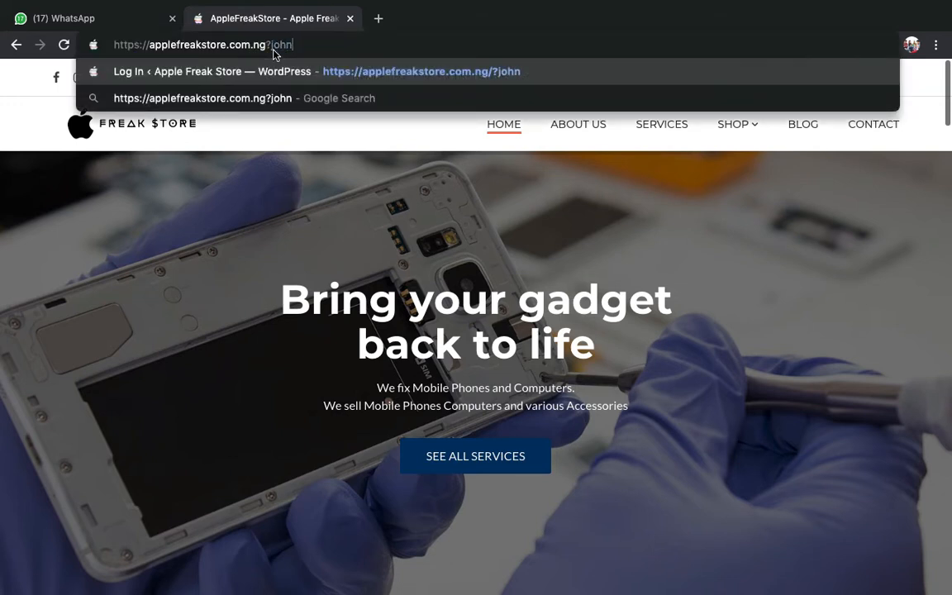
{"action": "key", "text": "Return"}
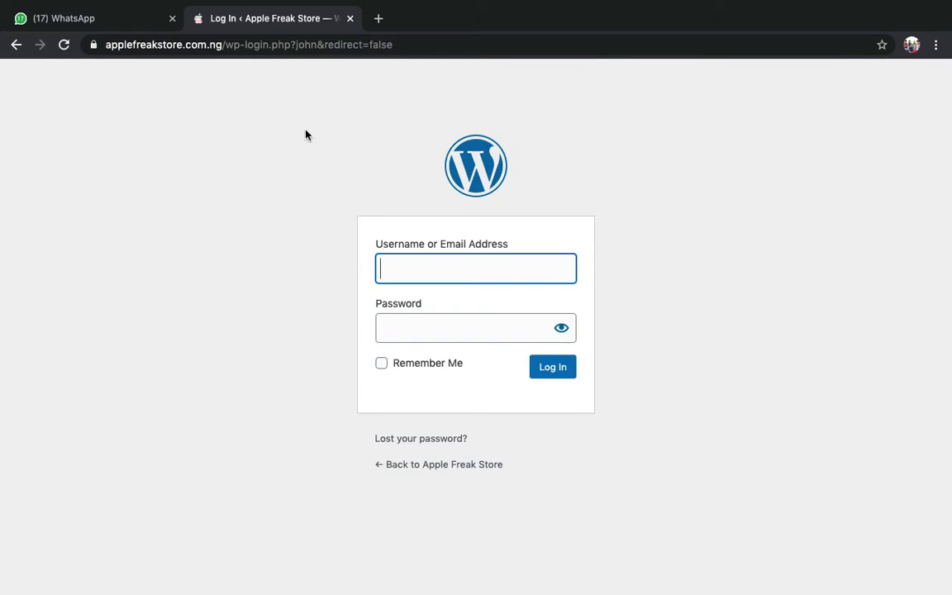
- Sign in with the admin username and password, with Remember Me ticked
{"action": "type", "text": "john"}
{"action": "key", "text": "Tab"}
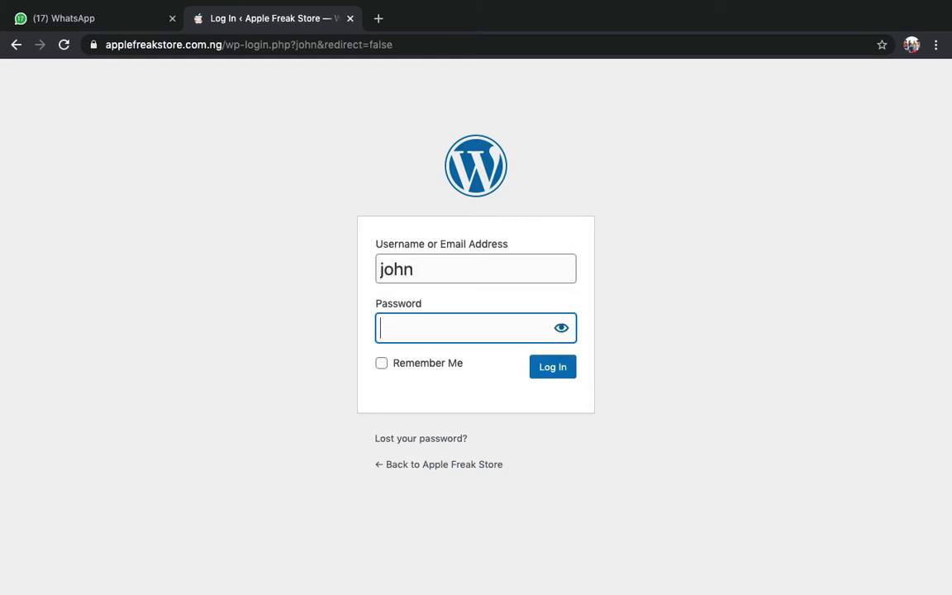
{"action": "type", "text": "••••••••••••••••"}
{"action": "left_click", "coordinate": [406, 364]}
{"action": "left_click", "coordinate": [543, 372]}
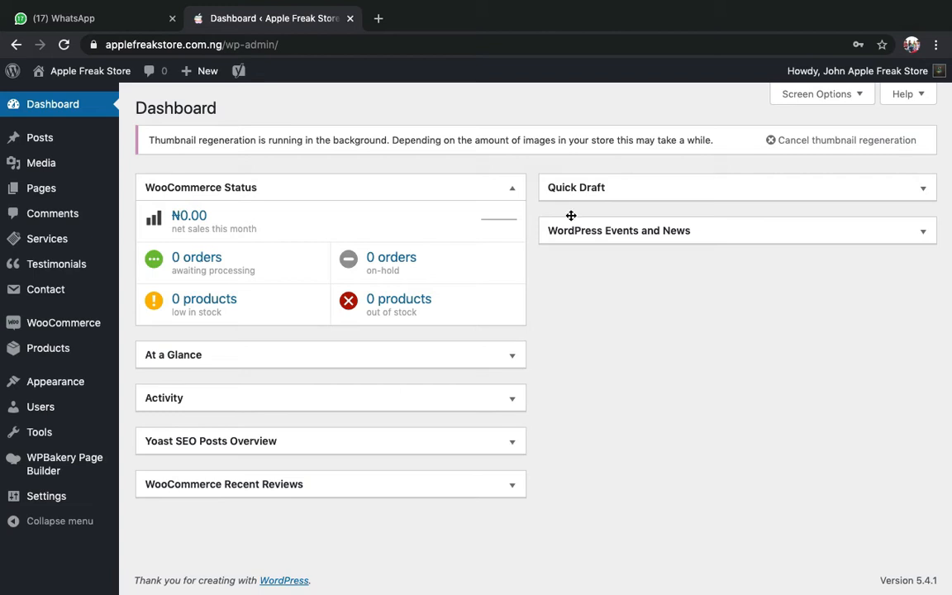
- Open applefreakstore.com.ng in a new tab, scroll to its shop products, then return to the Dashboard
{"action": "left_click", "coordinate": [377, 20]}
{"action": "type", "text": "applefreakstore.com.ng"}
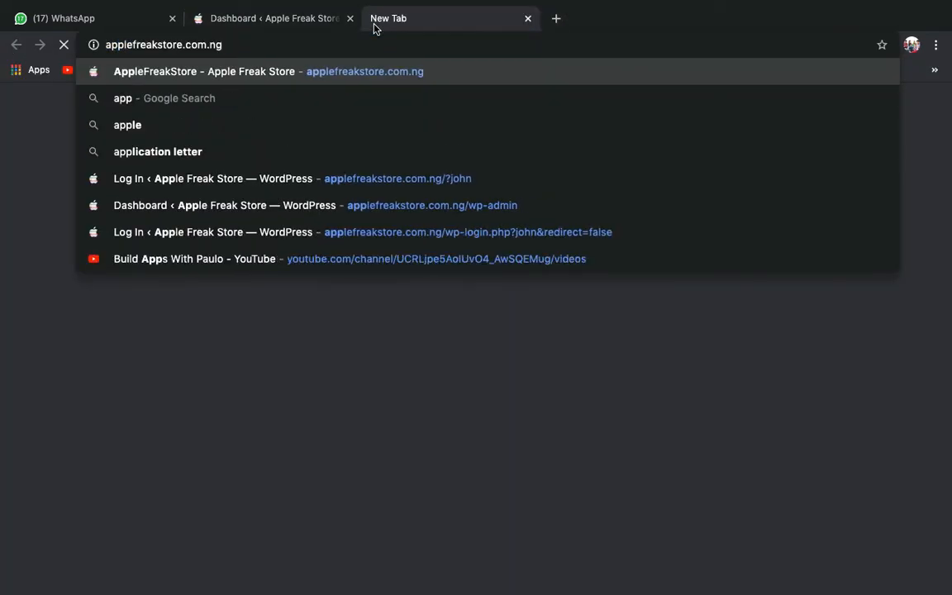
{"action": "key", "text": "Return"}
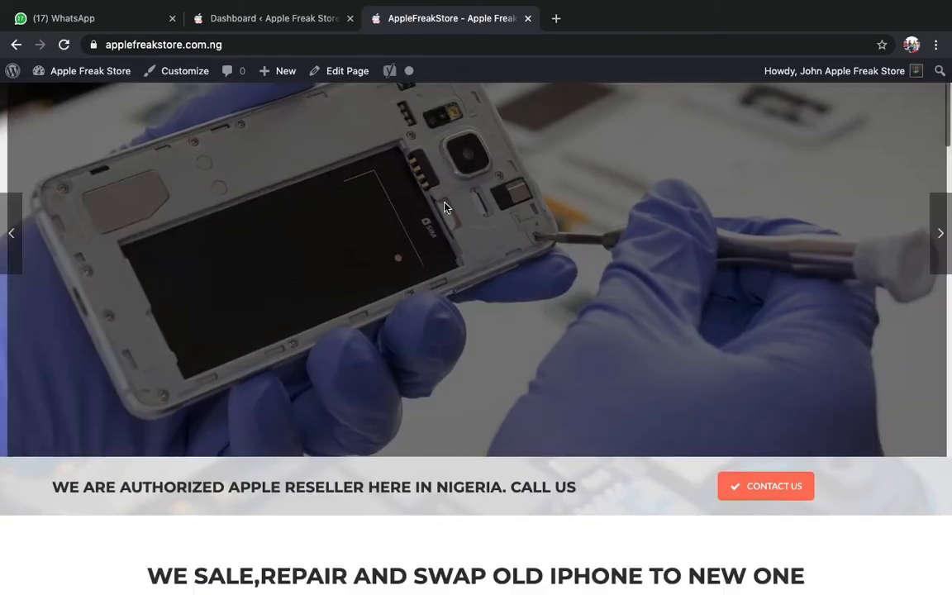
{"action": "scroll", "coordinate": [468, 453], "scroll_direction": "down", "scroll_amount": 20}
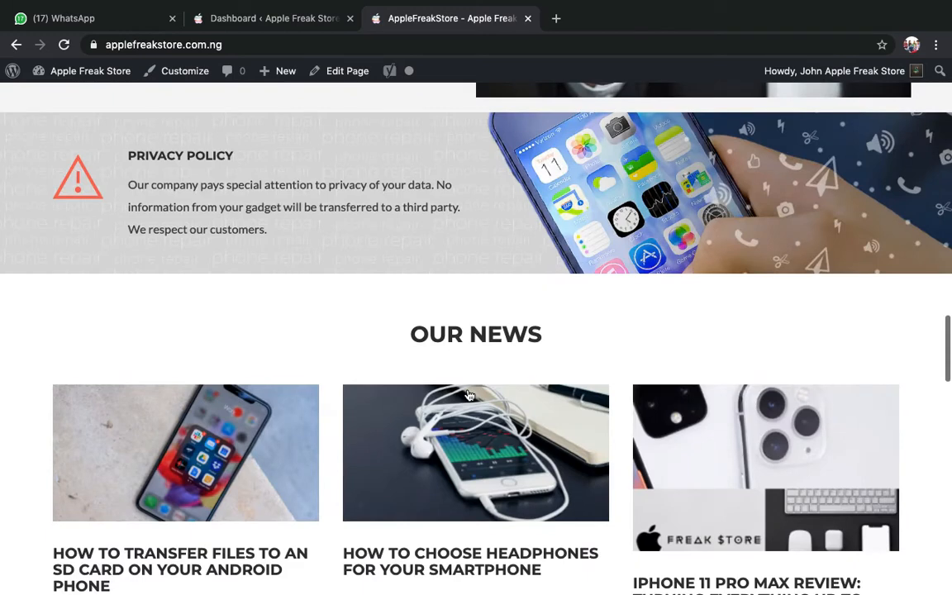
{"action": "scroll", "coordinate": [468, 395], "scroll_direction": "down", "scroll_amount": 8}
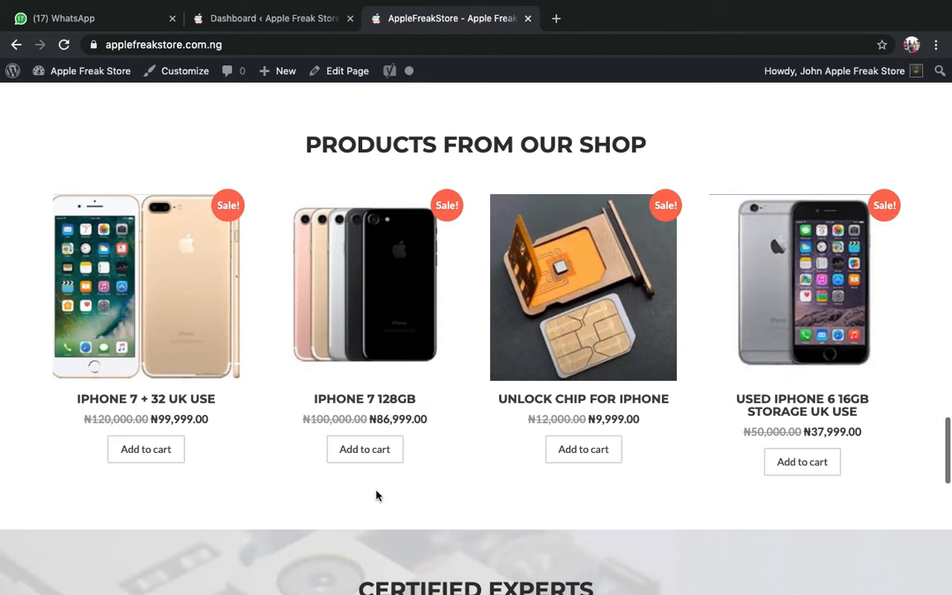
{"action": "left_click", "coordinate": [308, 20]}
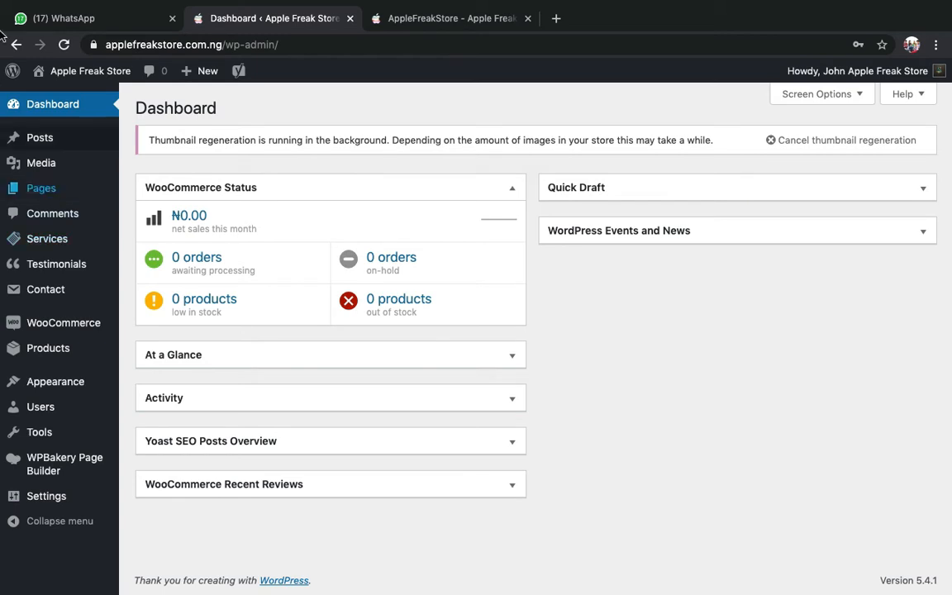
- Start a new product through Products > Add New in the admin sidebar
{"action": "mouse_move", "coordinate": [58, 262]}
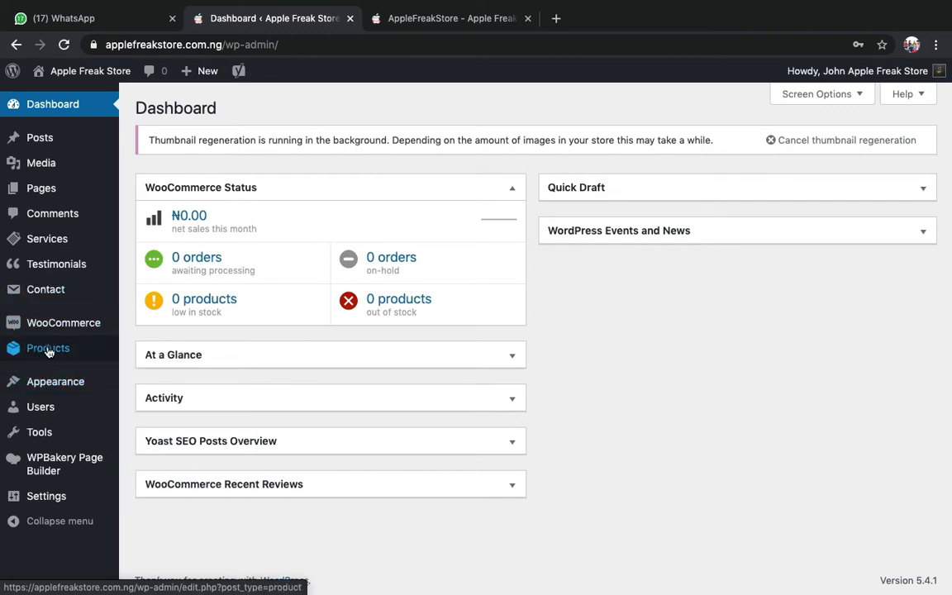
{"action": "mouse_move", "coordinate": [46, 346]}
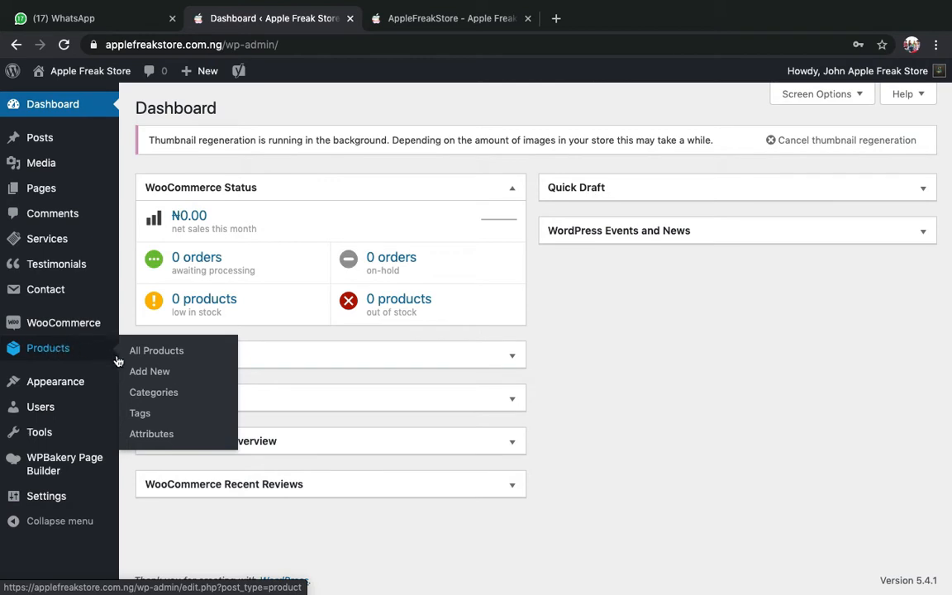
{"action": "left_click", "coordinate": [157, 374]}
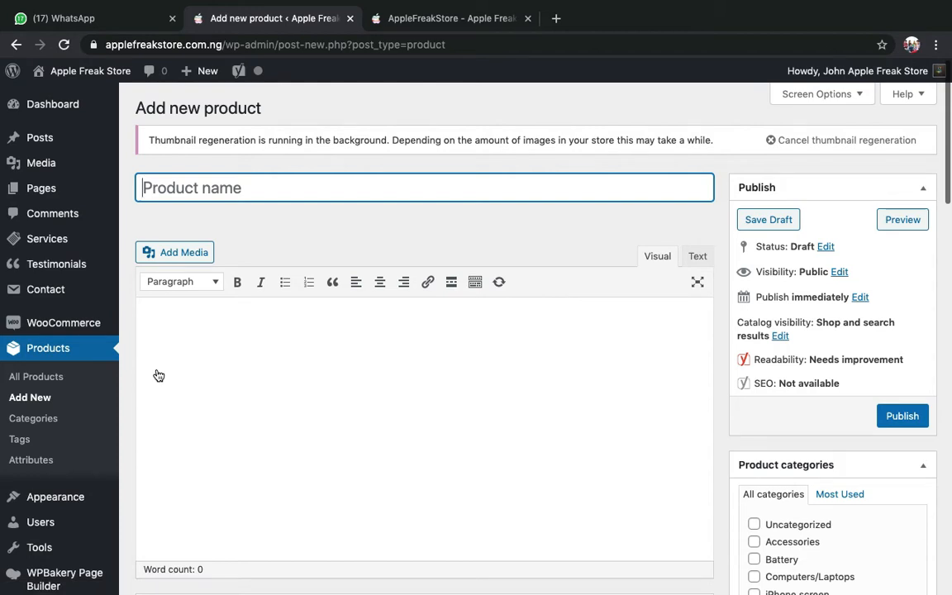
- Copy 'IPhone 8 Plus 64gb' from the store's WhatsApp chat message and go back to the product form
{"action": "left_click", "coordinate": [98, 17]}
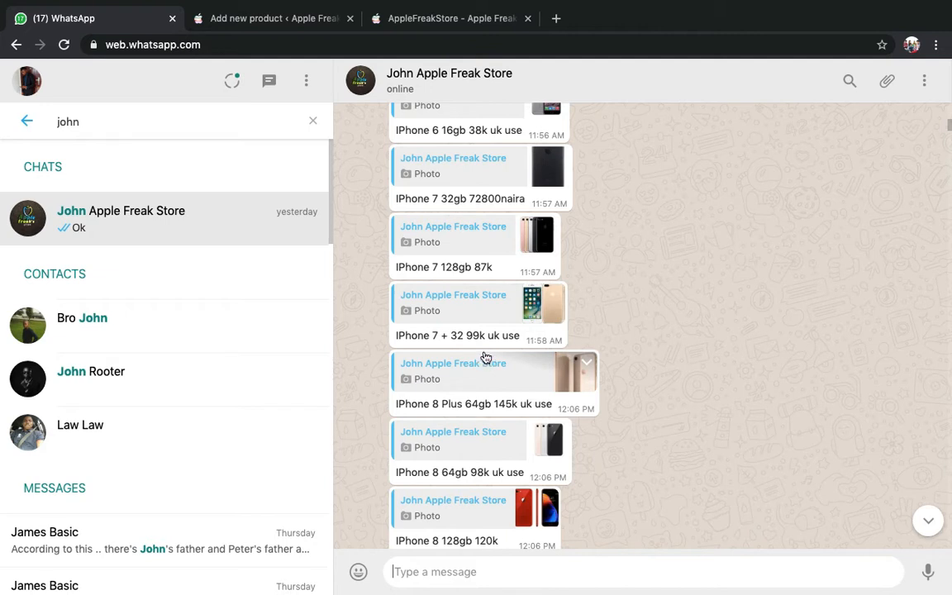
{"action": "triple_click", "coordinate": [464, 334]}
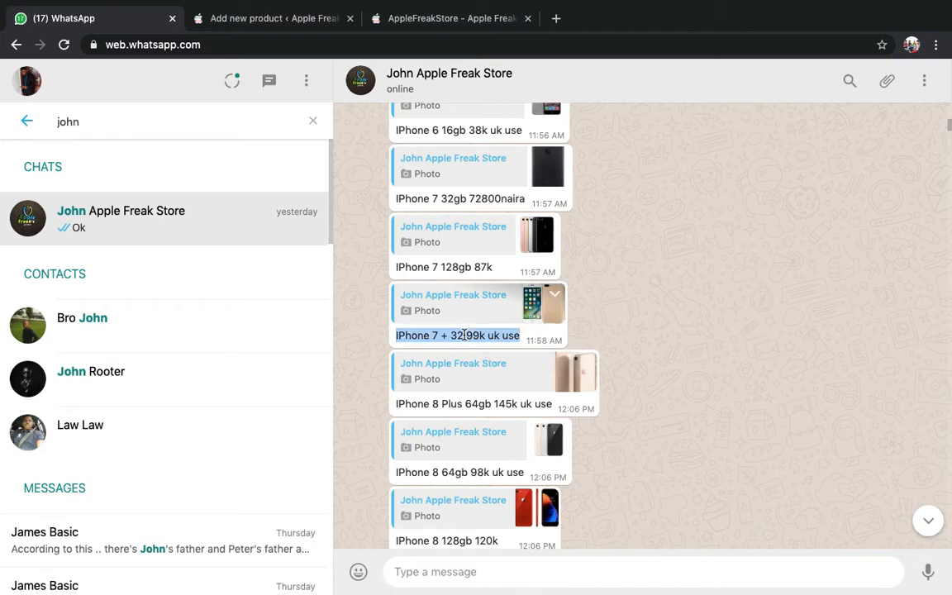
{"action": "left_click", "coordinate": [436, 20]}
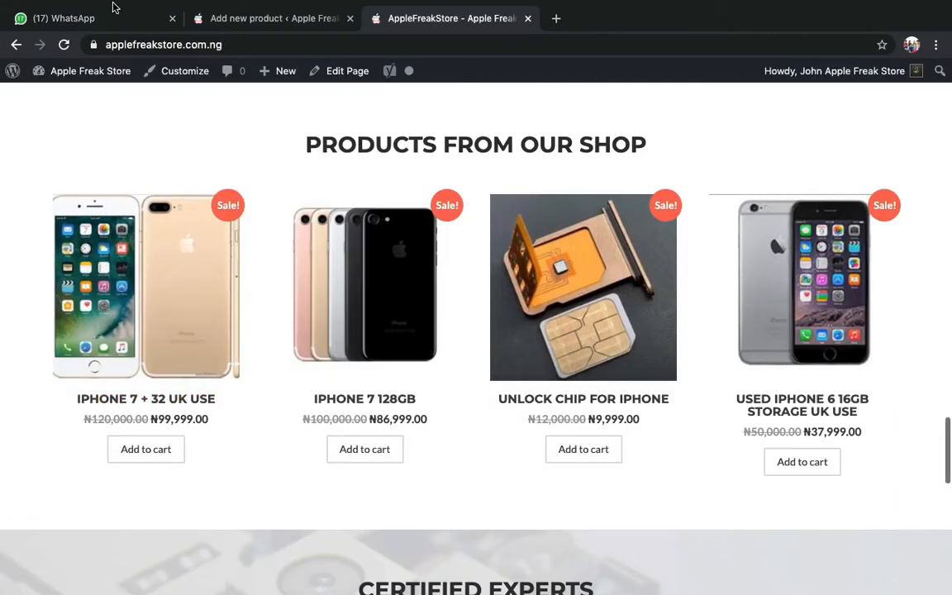
{"action": "left_click", "coordinate": [114, 28]}
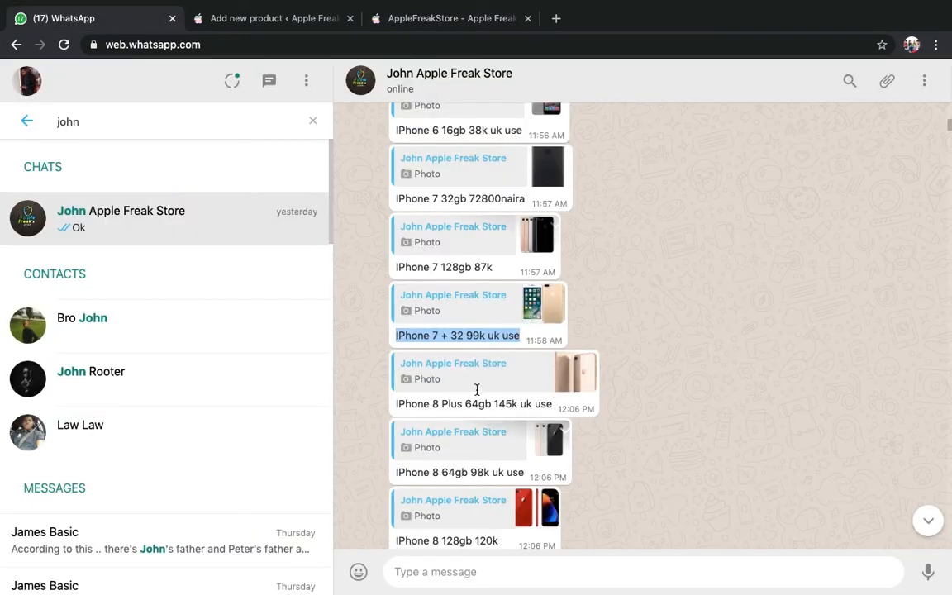
{"action": "scroll", "coordinate": [478, 403], "scroll_direction": "down", "scroll_amount": 2}
{"action": "left_click", "coordinate": [665, 338]}
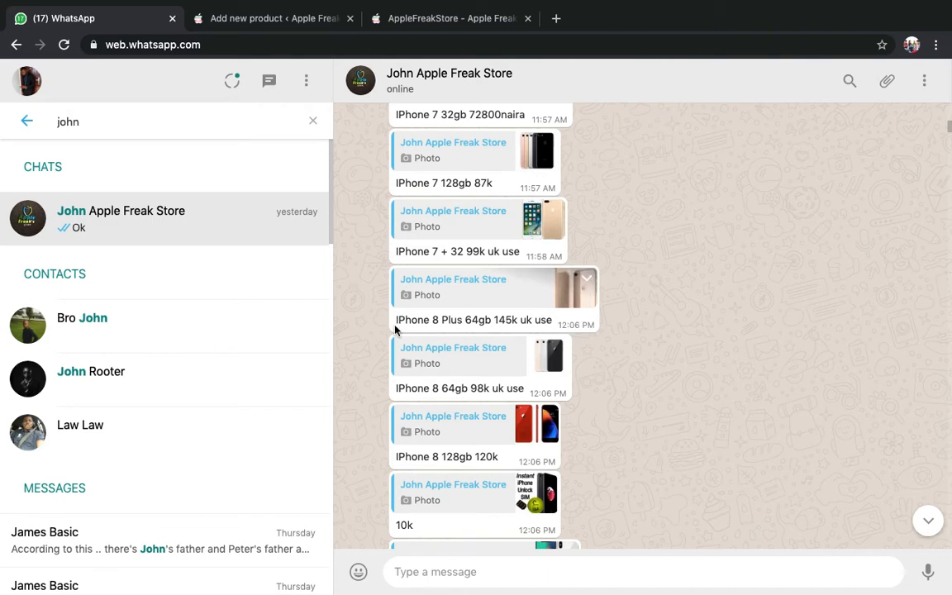
{"action": "left_click_drag", "start_coordinate": [396, 320], "coordinate": [493, 323]}
{"action": "key", "text": "super+c"}
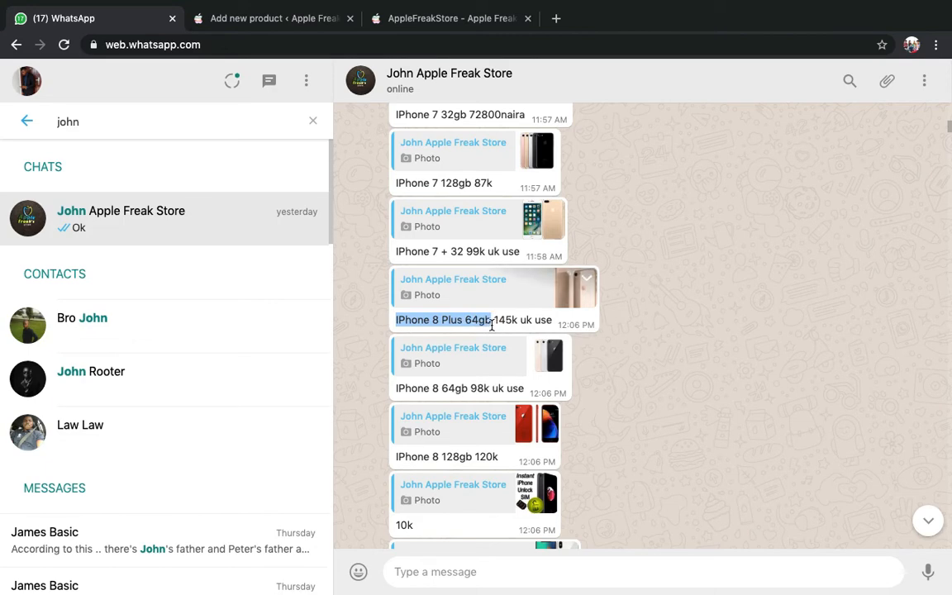
{"action": "left_click", "coordinate": [330, 24]}
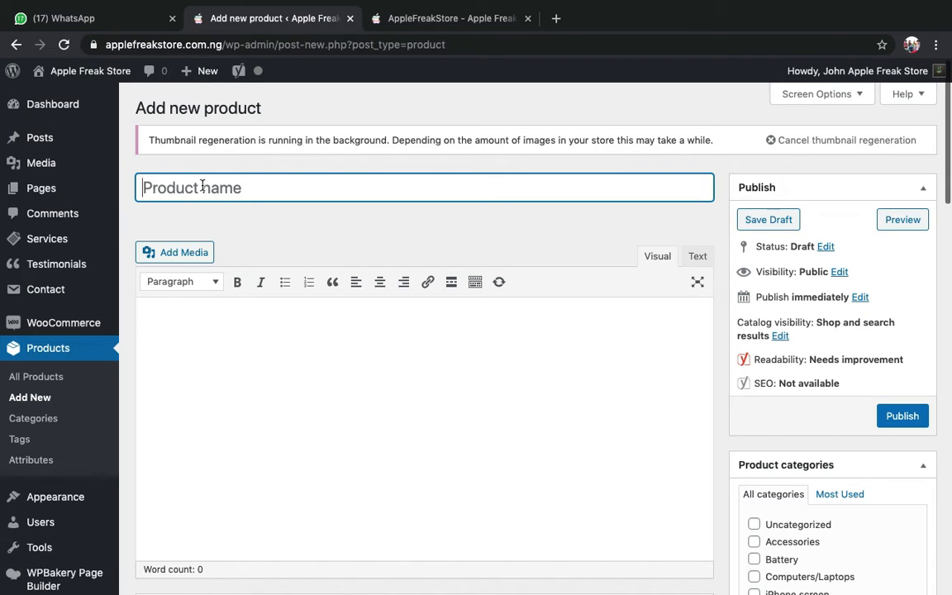
- Paste 'IPhone 8 Plus 64gb' as the product name and tick the Mobile Phones category
{"action": "key", "text": "super+v"}
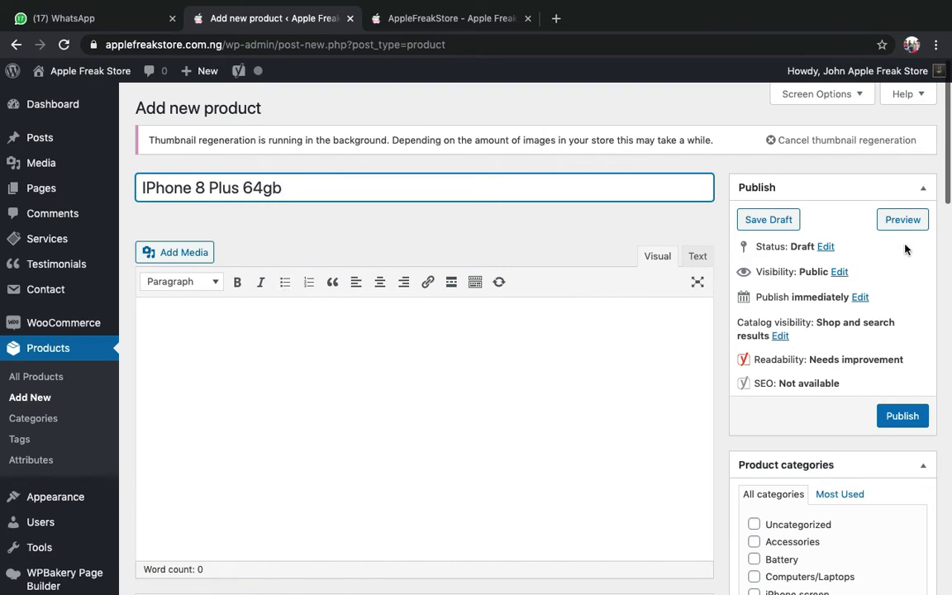
{"action": "scroll", "coordinate": [905, 248], "scroll_direction": "down", "scroll_amount": 5}
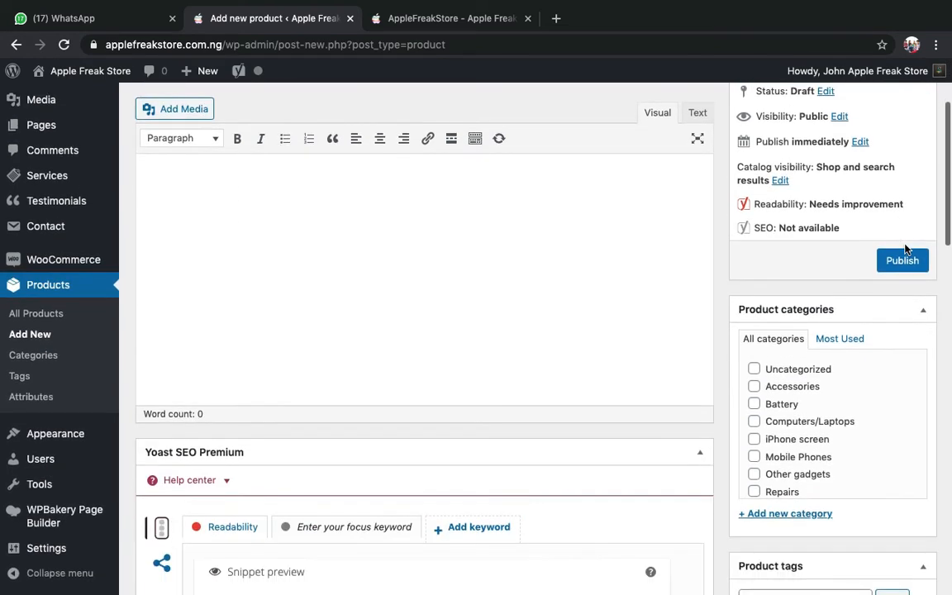
{"action": "scroll", "coordinate": [905, 248], "scroll_direction": "down", "scroll_amount": 2}
{"action": "scroll", "coordinate": [802, 194], "scroll_direction": "up", "scroll_amount": 5}
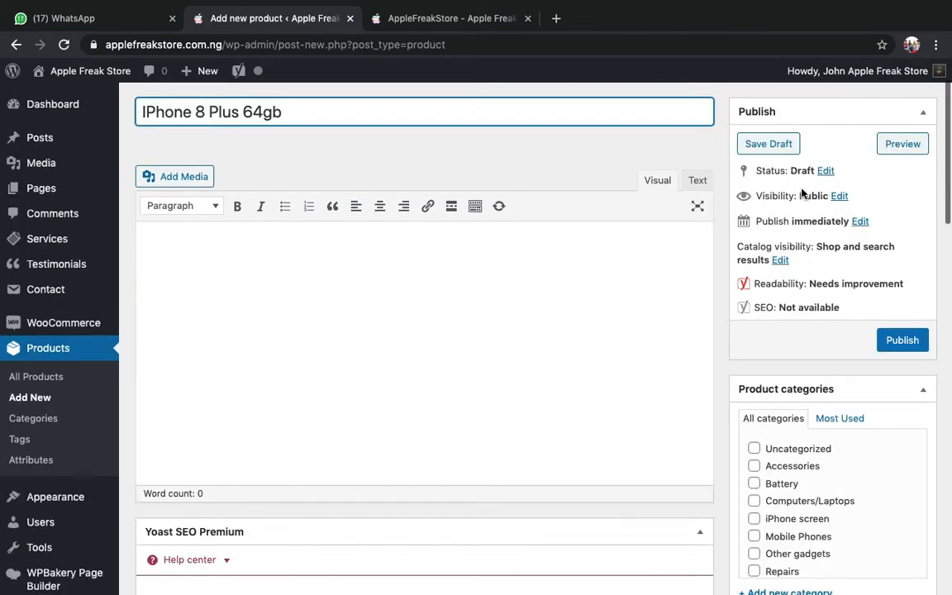
{"action": "scroll", "coordinate": [803, 194], "scroll_direction": "down", "scroll_amount": 2}
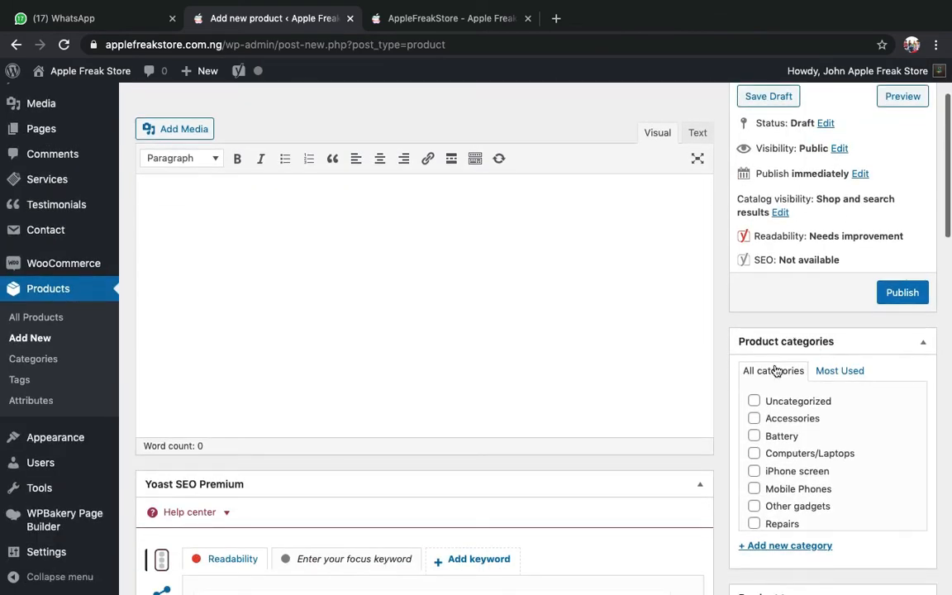
{"action": "scroll", "coordinate": [799, 342], "scroll_direction": "down", "scroll_amount": 5}
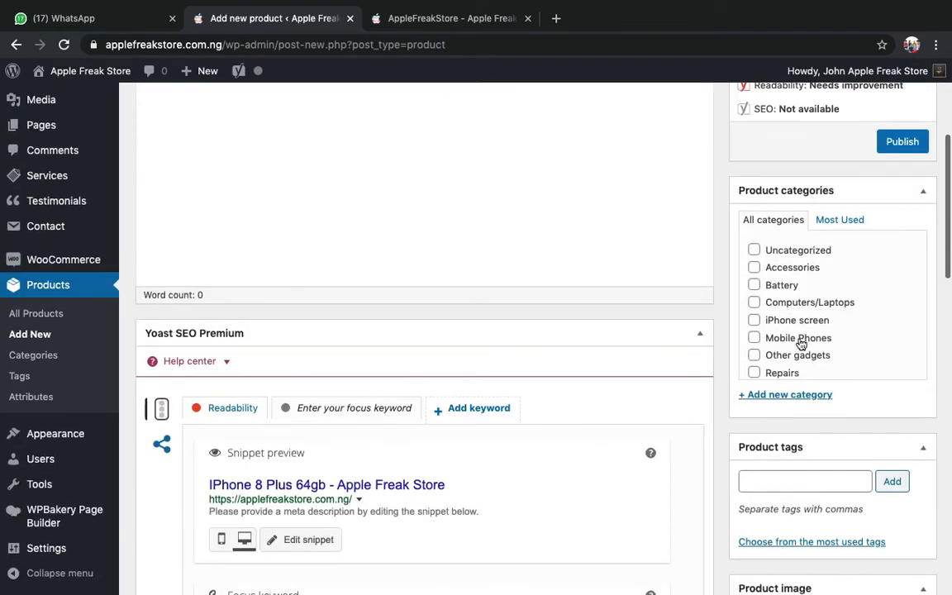
{"action": "scroll", "coordinate": [637, 297], "scroll_direction": "up", "scroll_amount": 3}
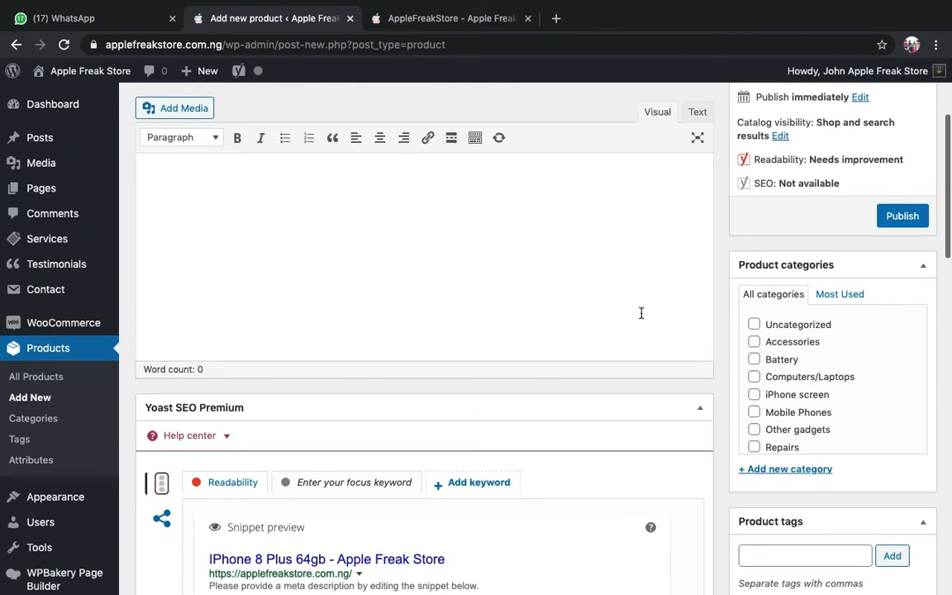
{"action": "left_click", "coordinate": [756, 413]}
- Scroll through the product form, then switch to the storefront tab to compare listings
{"action": "scroll", "coordinate": [567, 199], "scroll_direction": "up", "scroll_amount": 3}
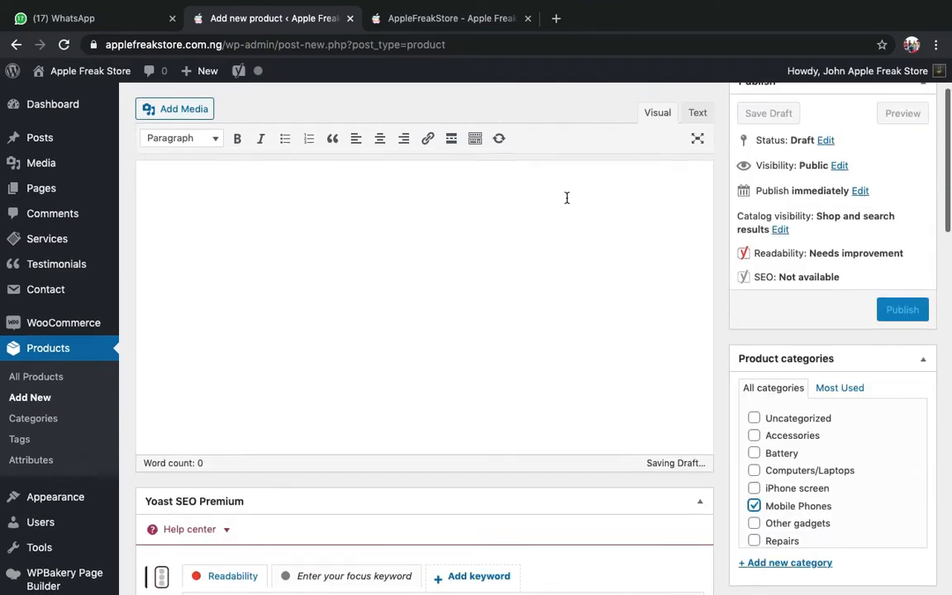
{"action": "scroll", "coordinate": [813, 389], "scroll_direction": "down", "scroll_amount": 3}
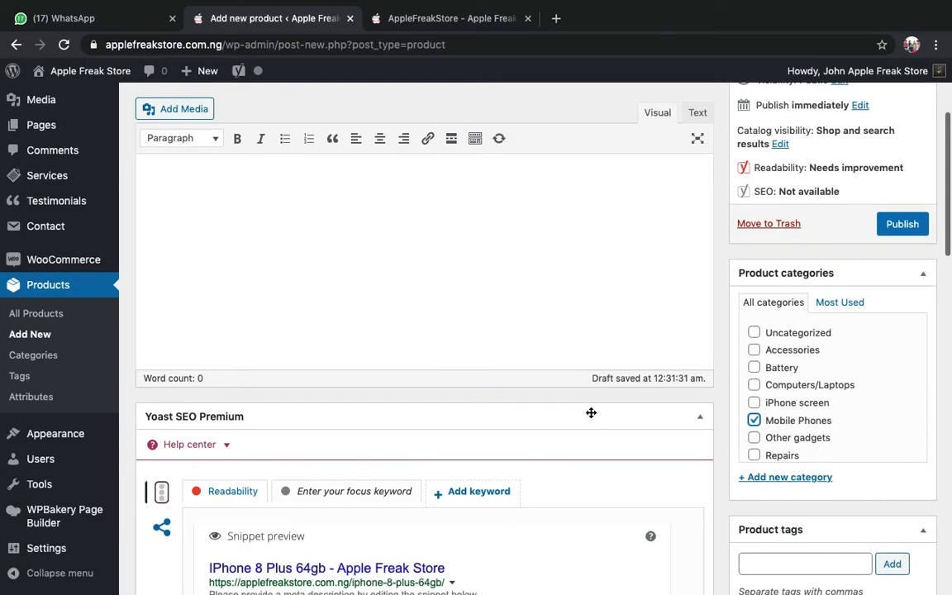
{"action": "scroll", "coordinate": [591, 413], "scroll_direction": "down", "scroll_amount": 8}
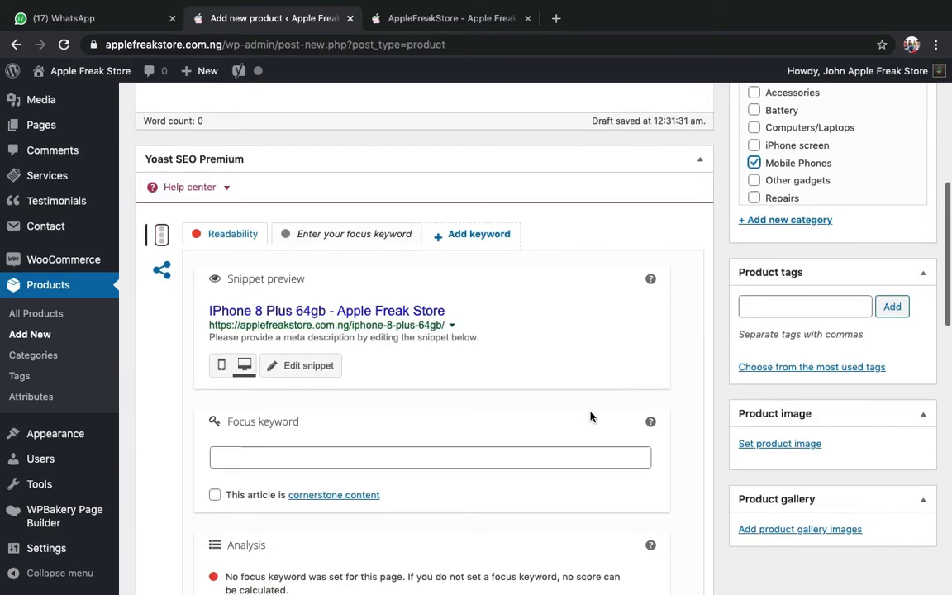
{"action": "scroll", "coordinate": [591, 415], "scroll_direction": "down", "scroll_amount": 2}
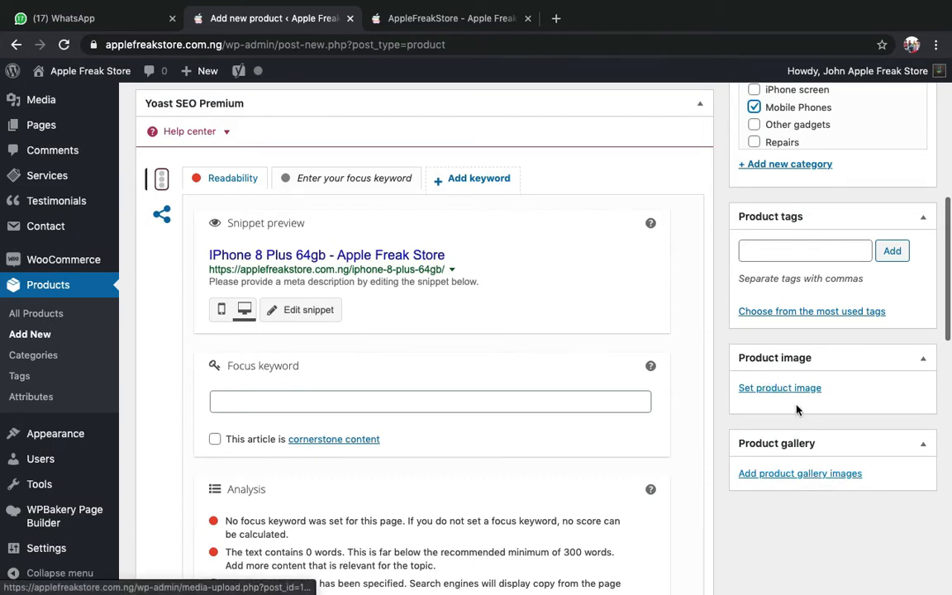
{"action": "left_click", "coordinate": [419, 20]}
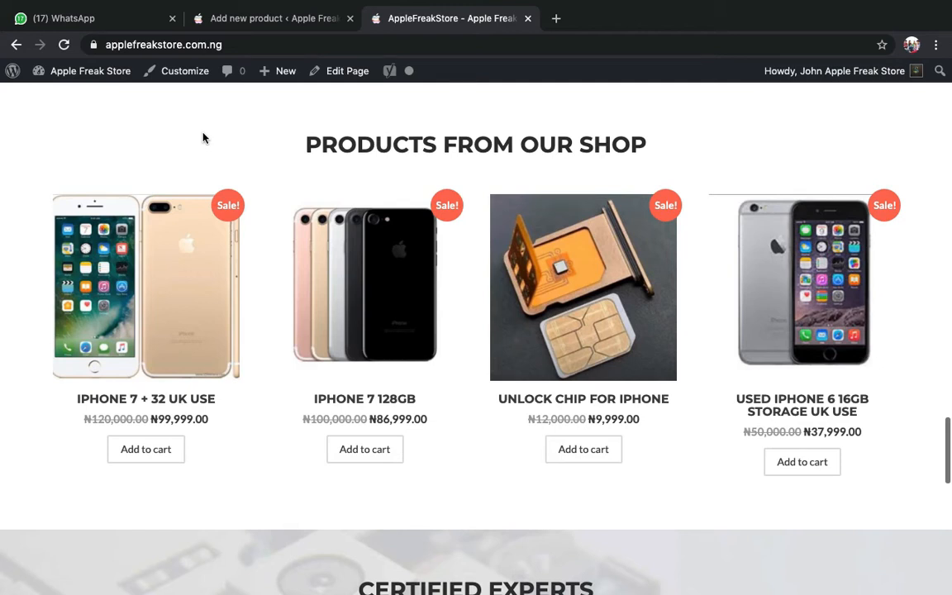
- Look over the storefront's 'IPHONE 7 + 32 UK USE' product page, then return to the product editor
{"action": "left_click", "coordinate": [273, 26]}
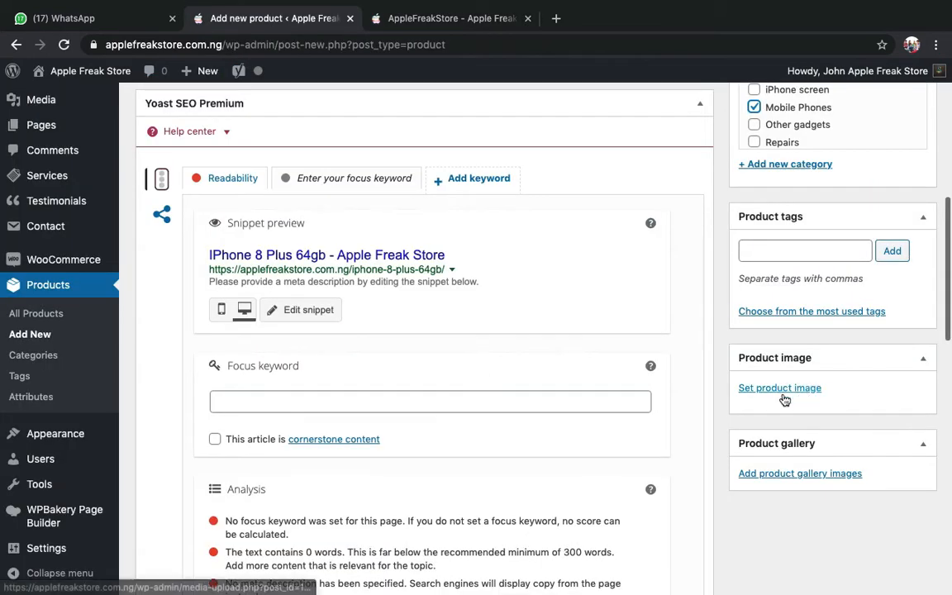
{"action": "left_click", "coordinate": [376, 18]}
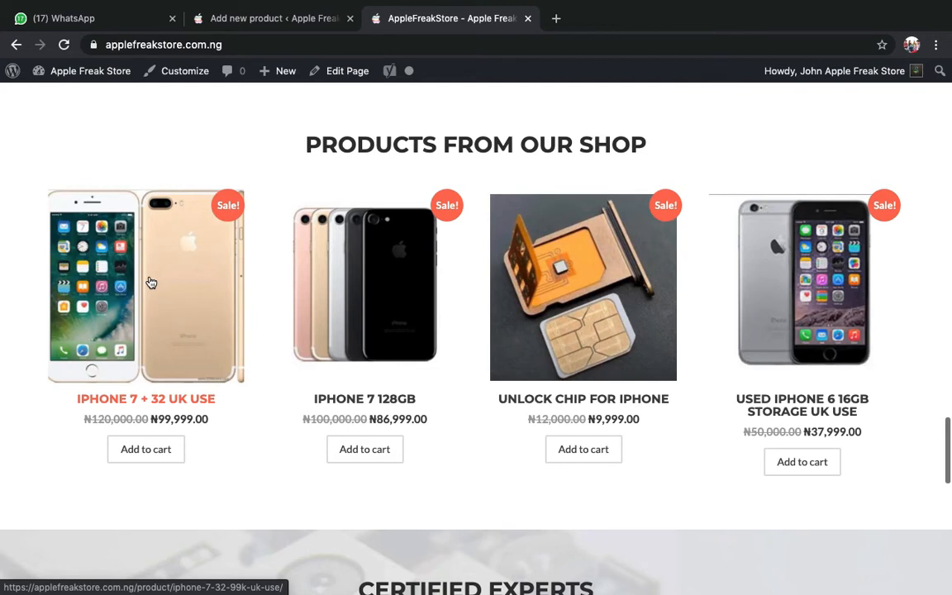
{"action": "left_click", "coordinate": [151, 283]}
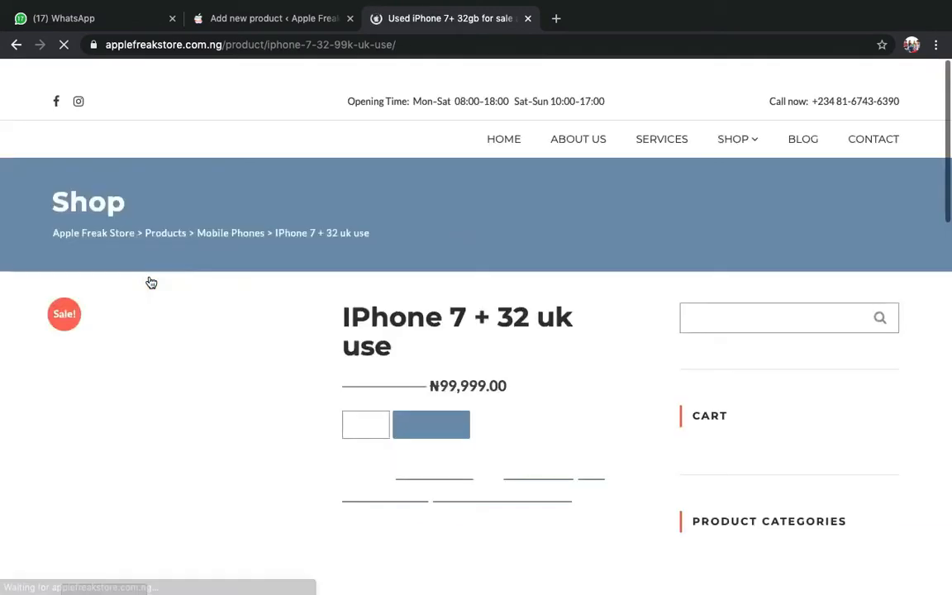
{"action": "scroll", "coordinate": [149, 278], "scroll_direction": "down", "scroll_amount": 3}
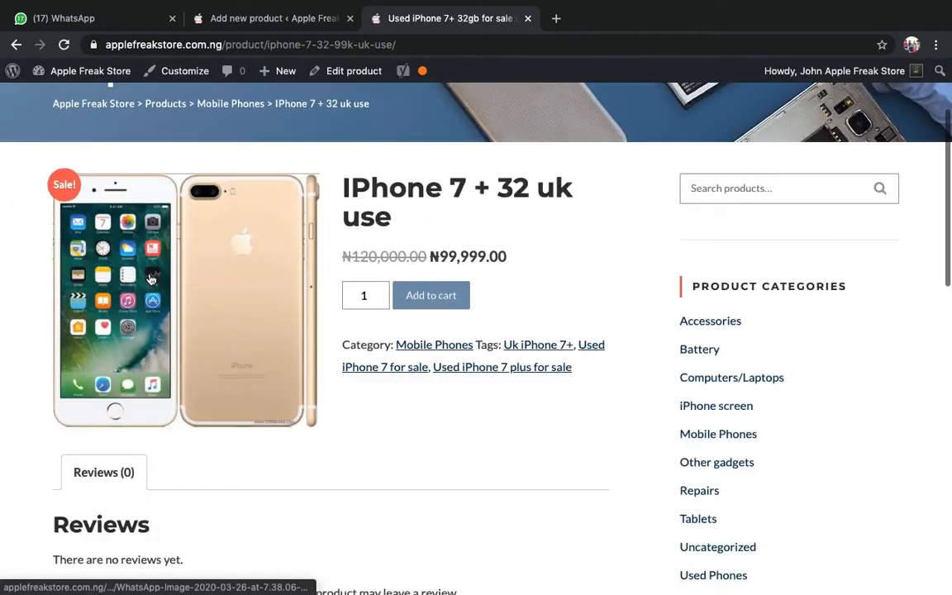
{"action": "scroll", "coordinate": [214, 386], "scroll_direction": "up", "scroll_amount": 1}
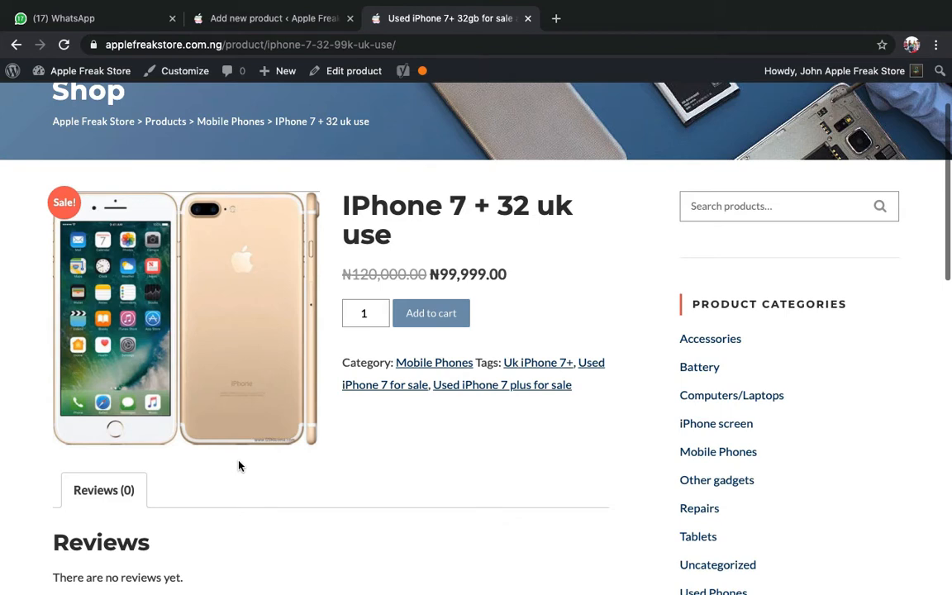
{"action": "left_click", "coordinate": [279, 24]}
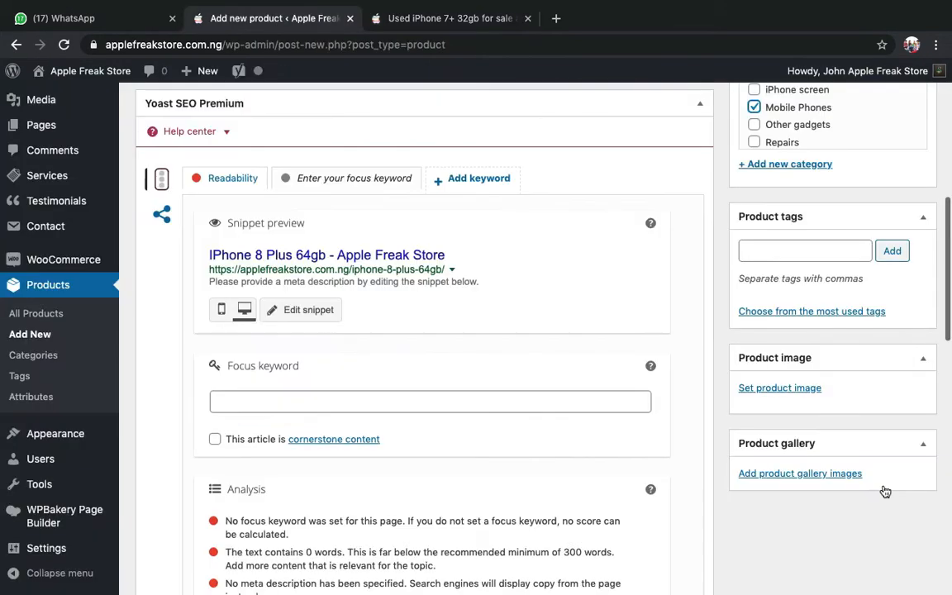
- Open the upload dialog via Set product image in the Product image box
{"action": "left_click", "coordinate": [789, 388]}
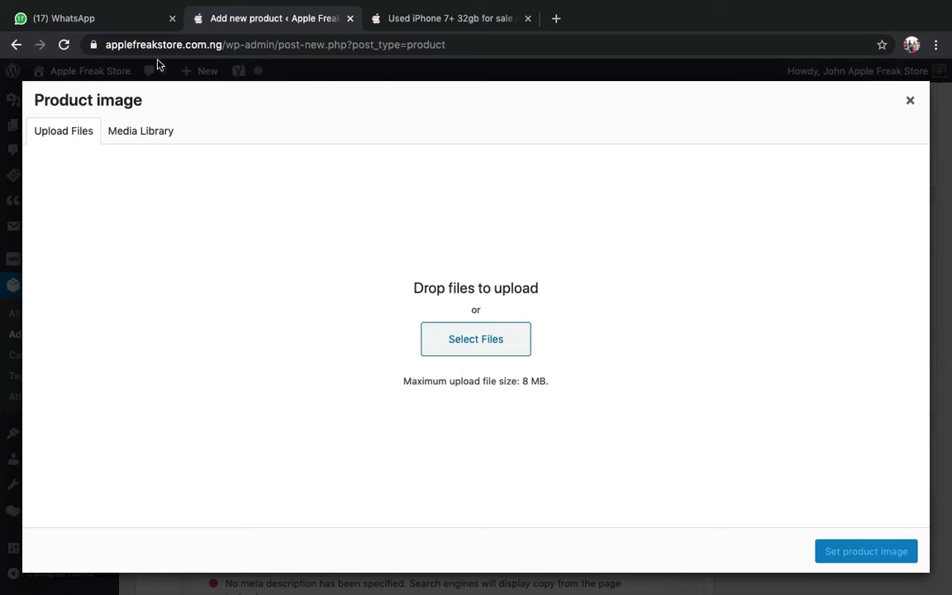
- View the iPhone 8 Plus 64gb photo in WhatsApp, then start an 'iphone 8' search in a new tab
{"action": "left_click", "coordinate": [142, 25]}
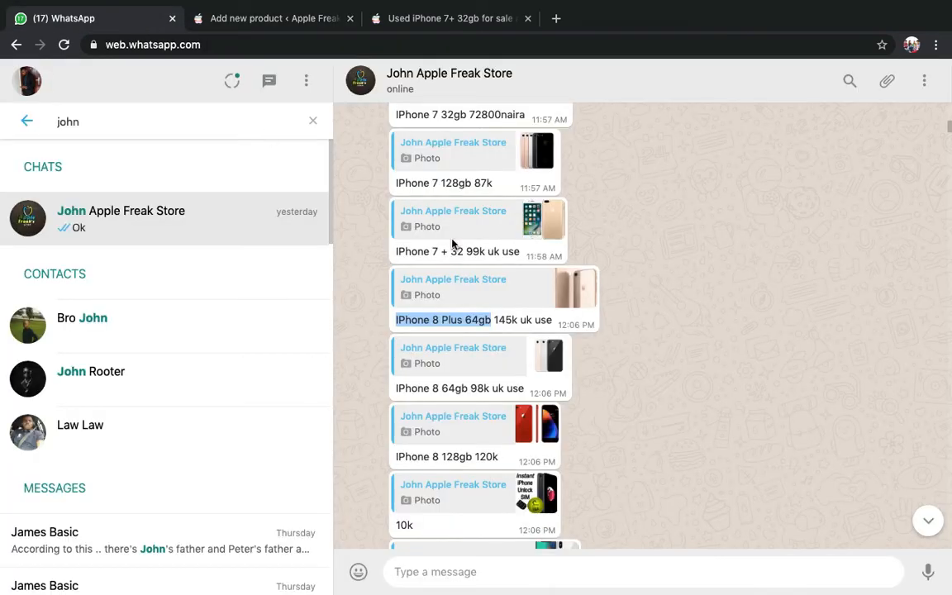
{"action": "left_click", "coordinate": [525, 299]}
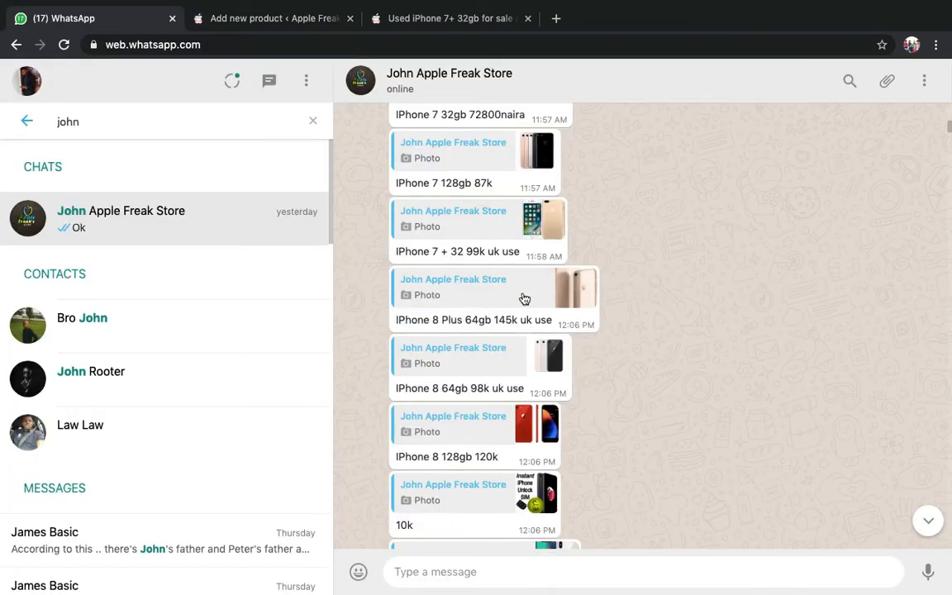
{"action": "left_click", "coordinate": [536, 301]}
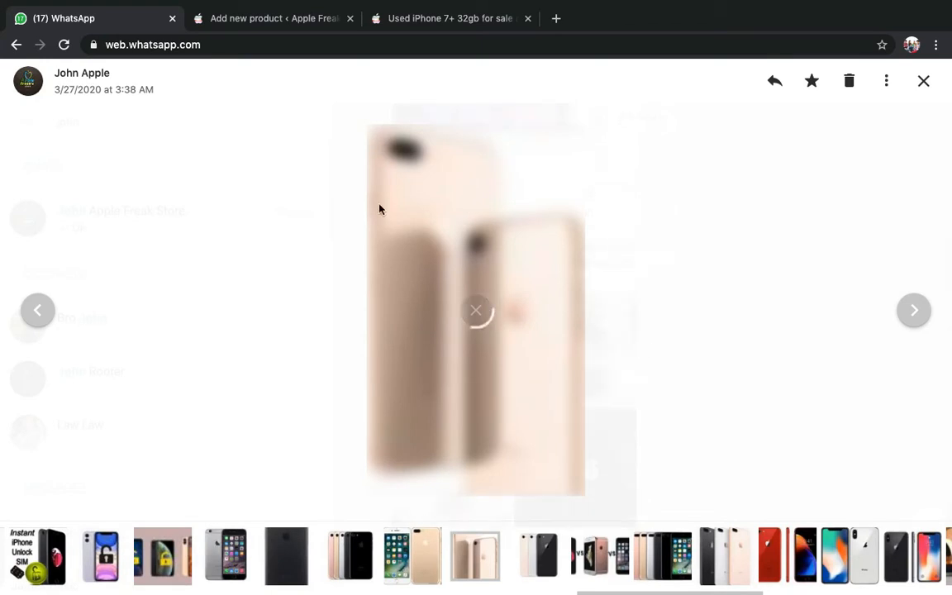
{"action": "left_click", "coordinate": [324, 20]}
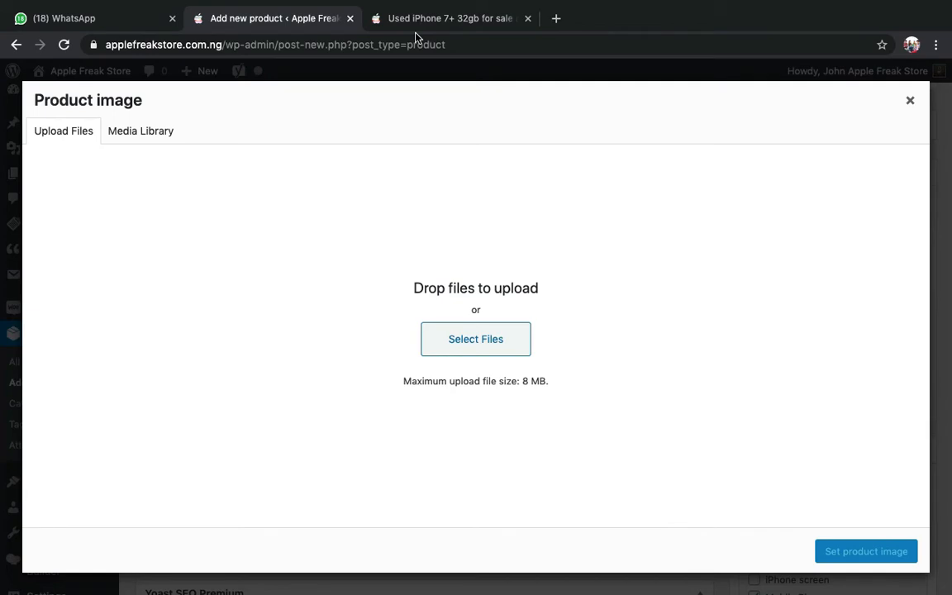
{"action": "left_click", "coordinate": [99, 19]}
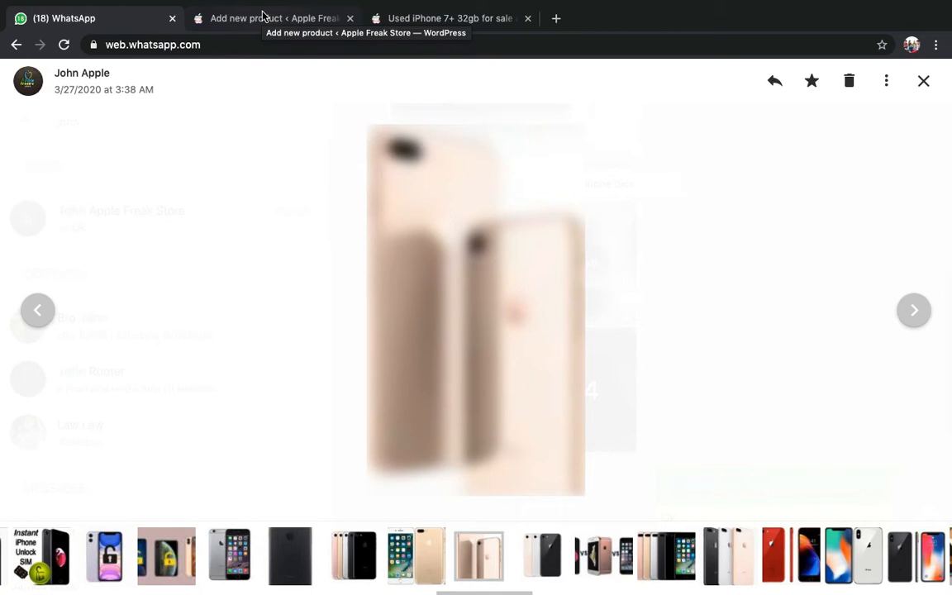
{"action": "left_click", "coordinate": [261, 16]}
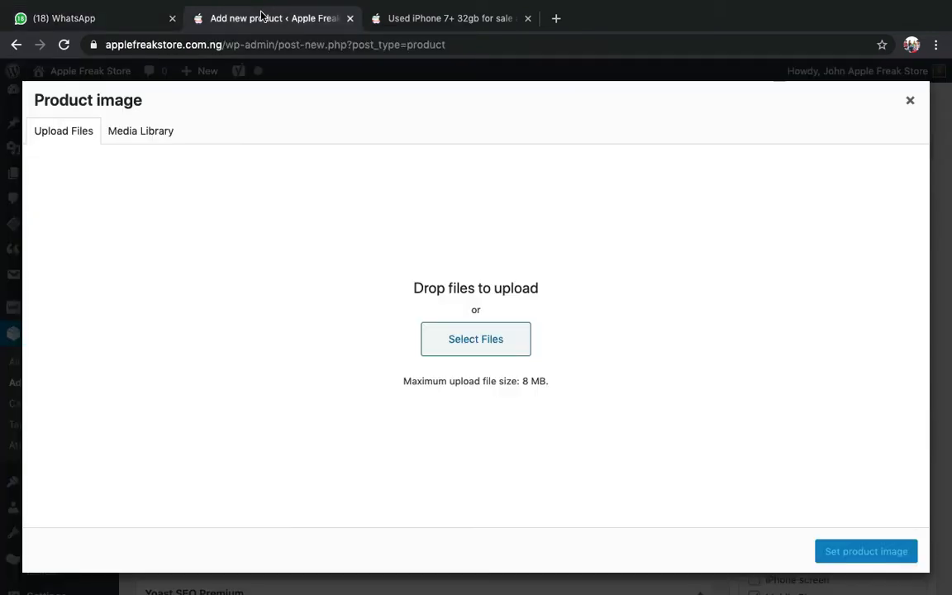
{"action": "key", "text": "super+t"}
{"action": "type", "text": "iphon"}
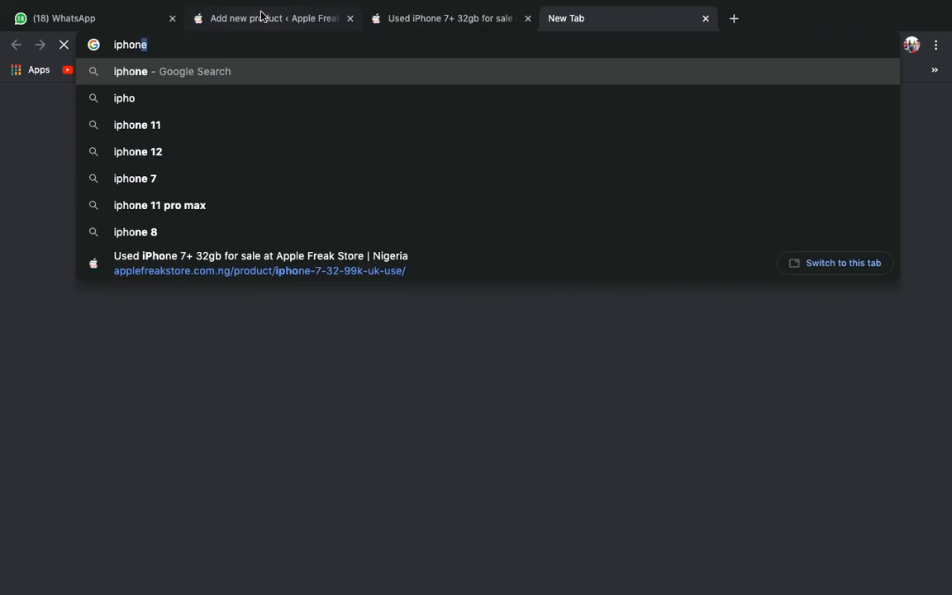
{"action": "type", "text": "e "}
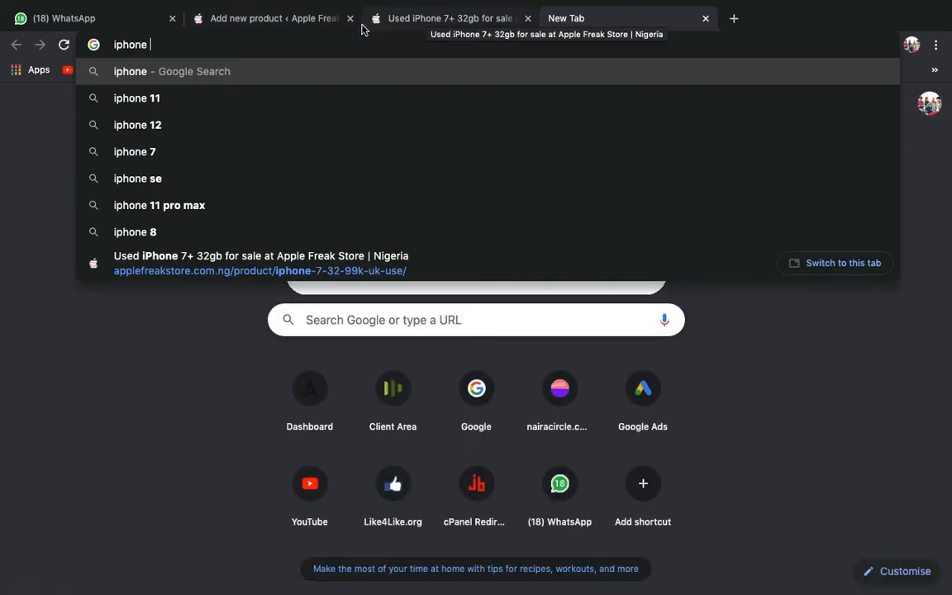
{"action": "type", "text": "8"}
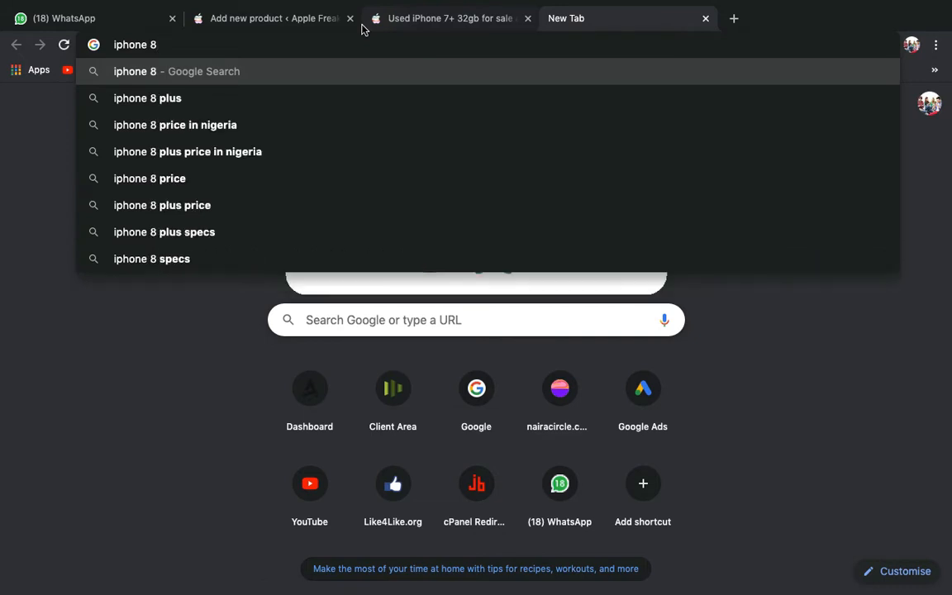
- Search Google Images for 'iphone 8 plus' and preview the gsmarena picture
{"action": "left_click", "coordinate": [252, 98]}
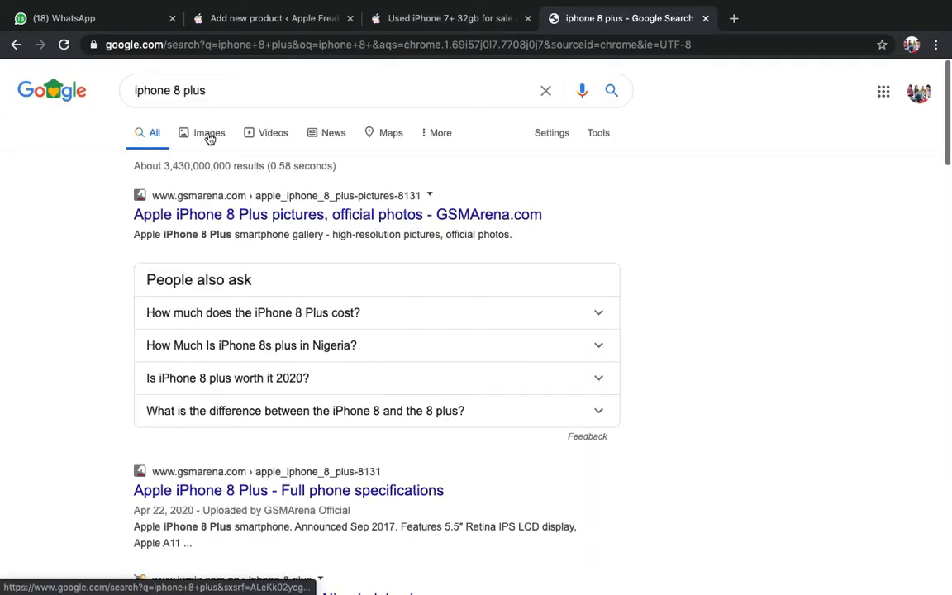
{"action": "left_click", "coordinate": [209, 136]}
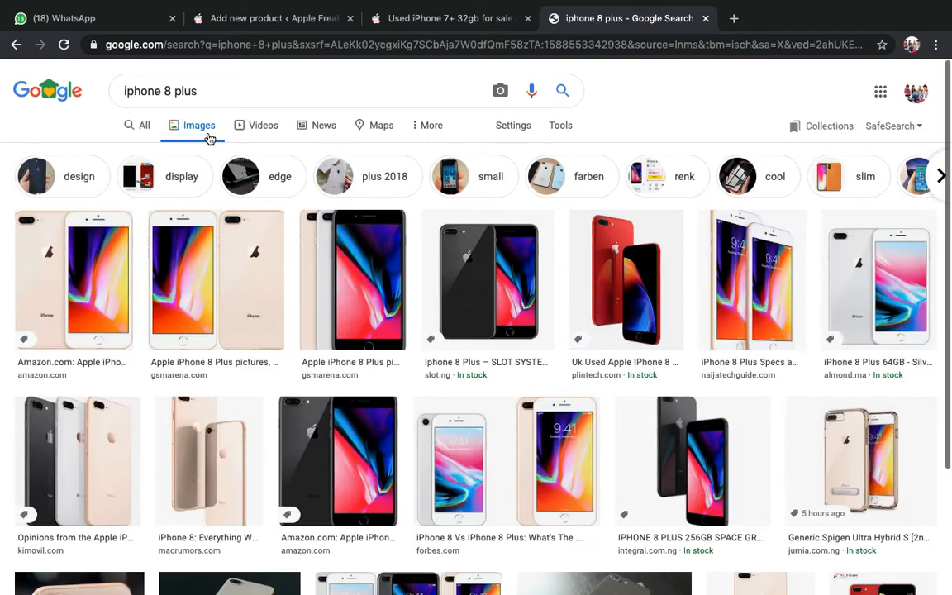
{"action": "left_click", "coordinate": [236, 311]}
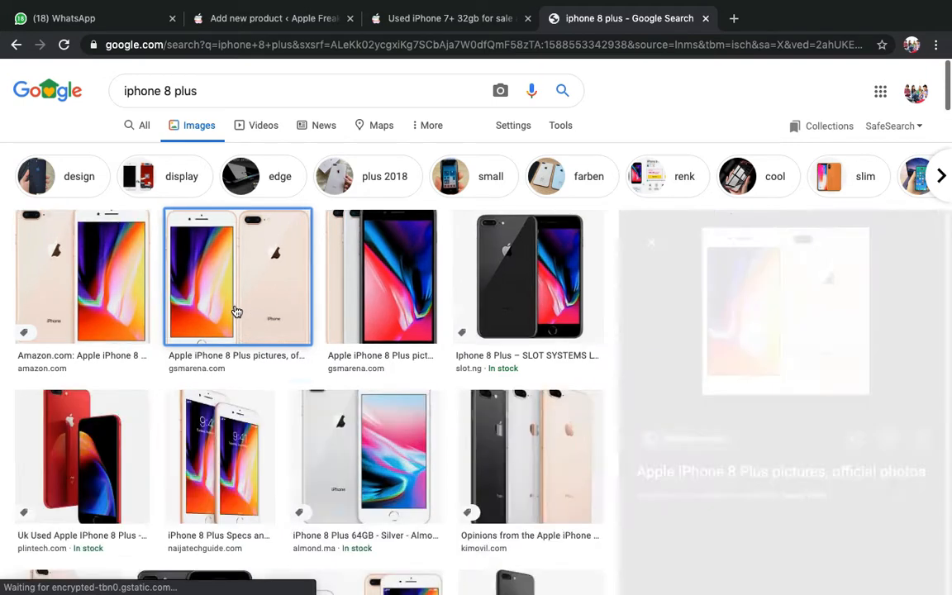
{"action": "scroll", "coordinate": [255, 404], "scroll_direction": "down", "scroll_amount": 4}
{"action": "scroll", "coordinate": [255, 404], "scroll_direction": "up", "scroll_amount": 2}
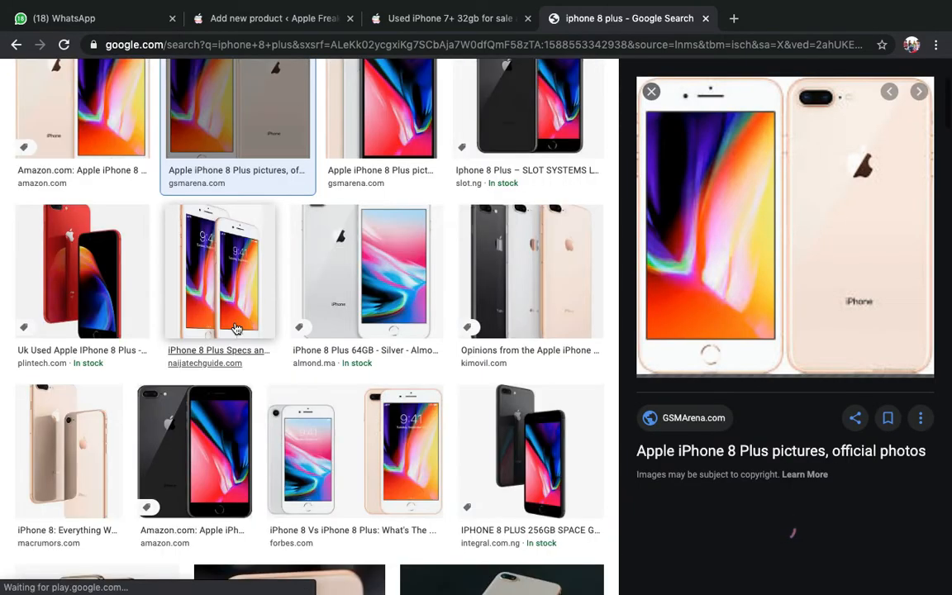
- Save the gold iPhone 8 Plus MacRumors photo as talliphone8.webp
{"action": "left_click", "coordinate": [62, 446]}
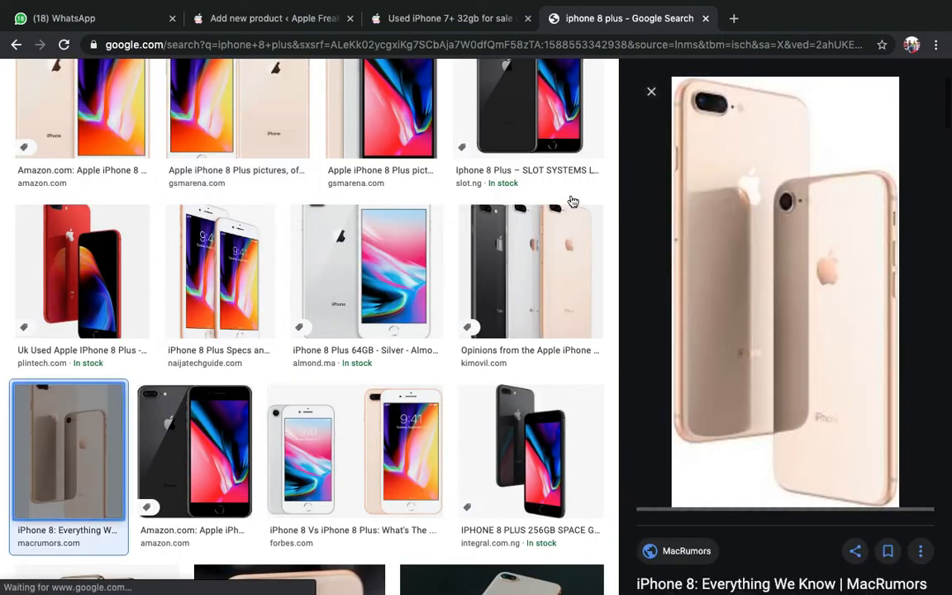
{"action": "left_click", "coordinate": [807, 170]}
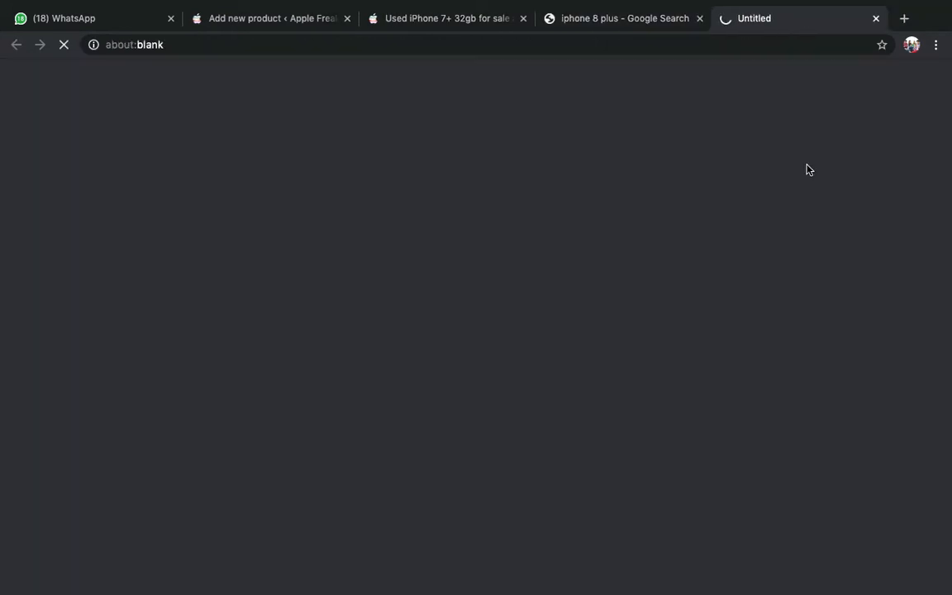
{"action": "key", "text": "super+w"}
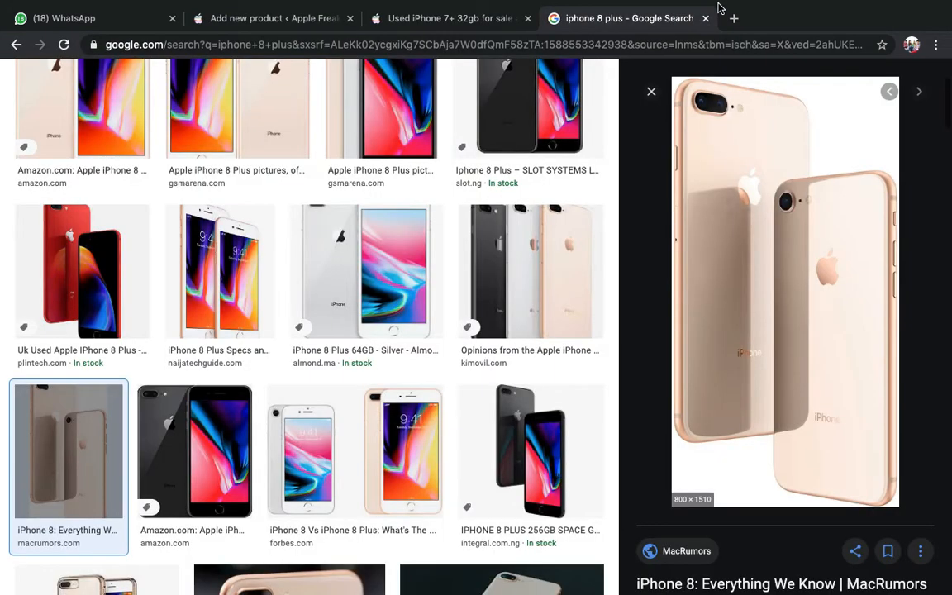
{"action": "left_click", "coordinate": [838, 198]}
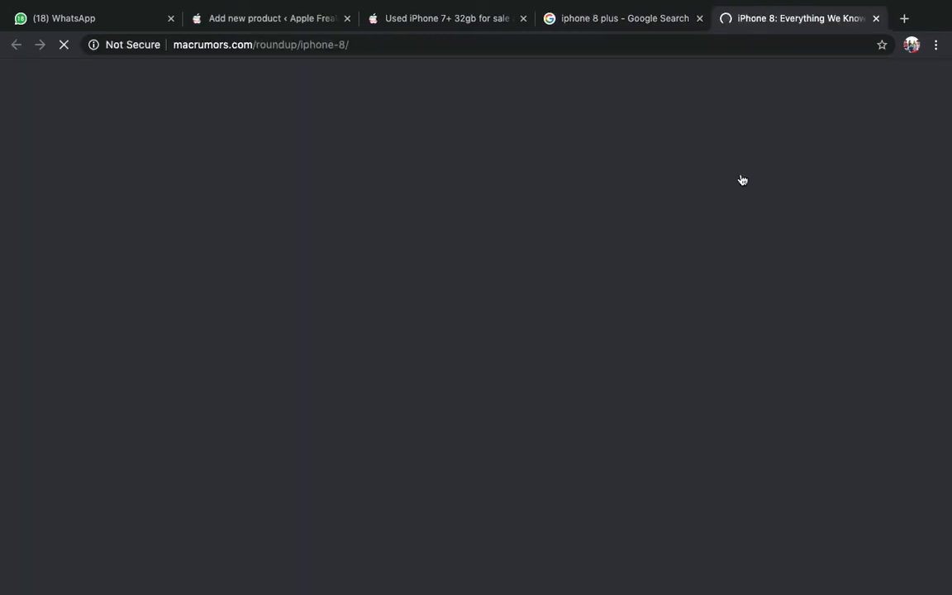
{"action": "key", "text": "super+w"}
{"action": "right_click", "coordinate": [739, 201]}
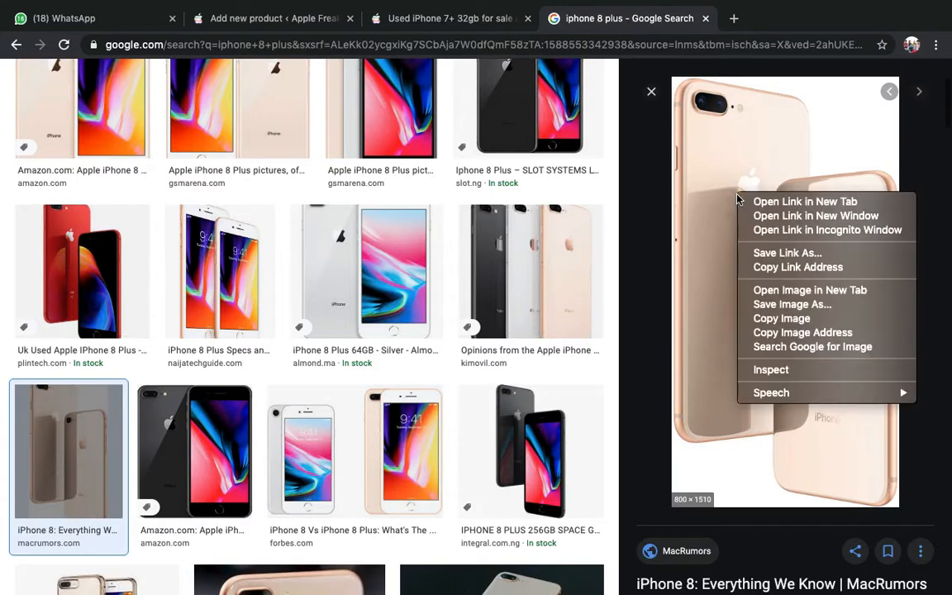
{"action": "left_click", "coordinate": [793, 305]}
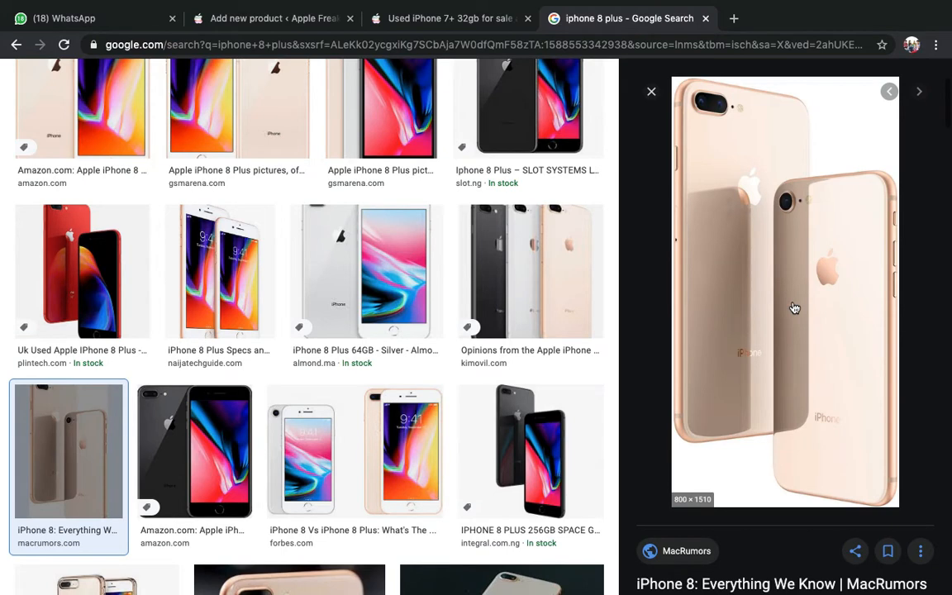
{"action": "key", "text": "Return"}
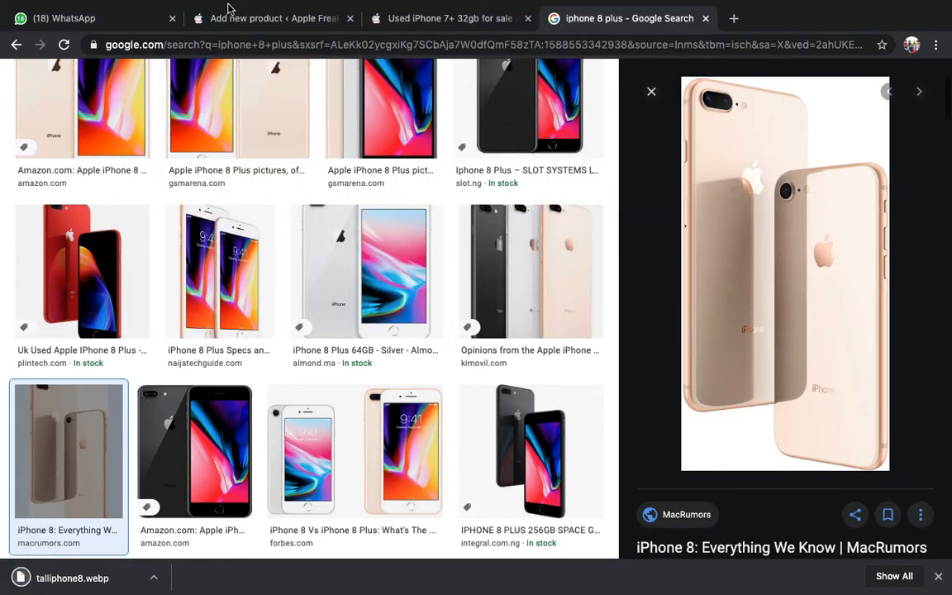
- Check the upload dialog, then preview the Kimovil three-colour iPhone 8 Plus photo
{"action": "left_click", "coordinate": [237, 25]}
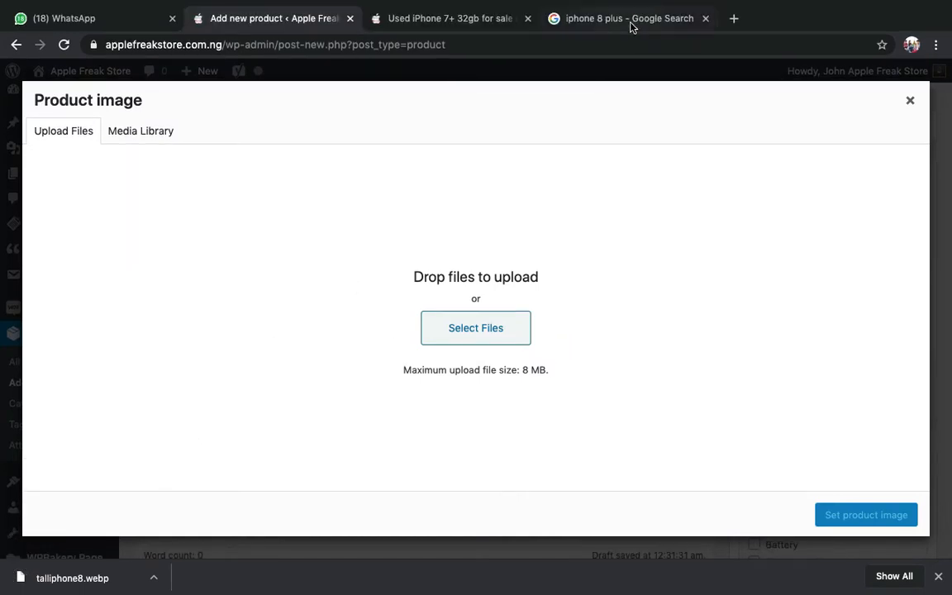
{"action": "left_click", "coordinate": [628, 19]}
{"action": "left_click", "coordinate": [535, 289]}
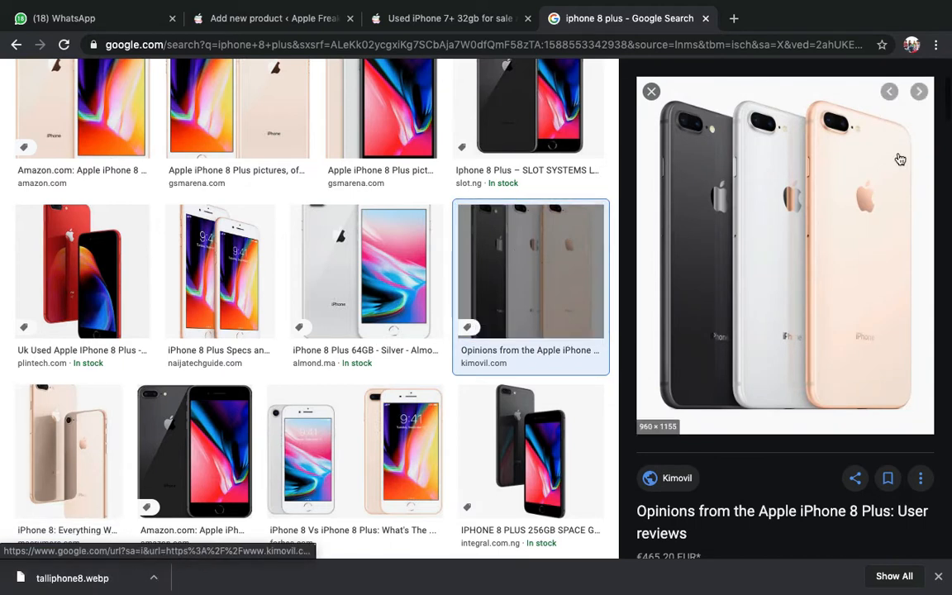
- Save the three-colour iPhone photo from Google Images to disk
{"action": "right_click", "coordinate": [796, 189]}
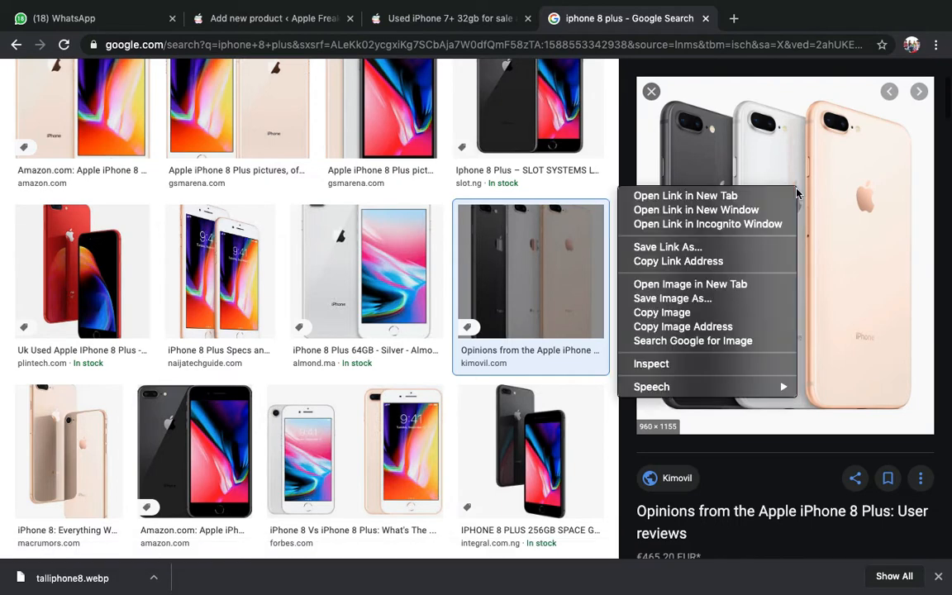
{"action": "left_click", "coordinate": [673, 298]}
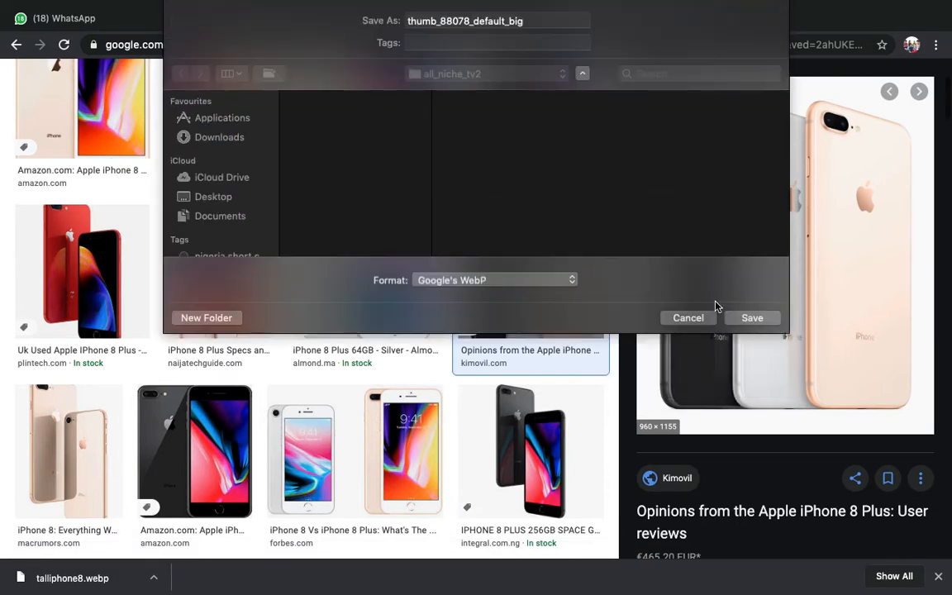
{"action": "key", "text": "Return"}
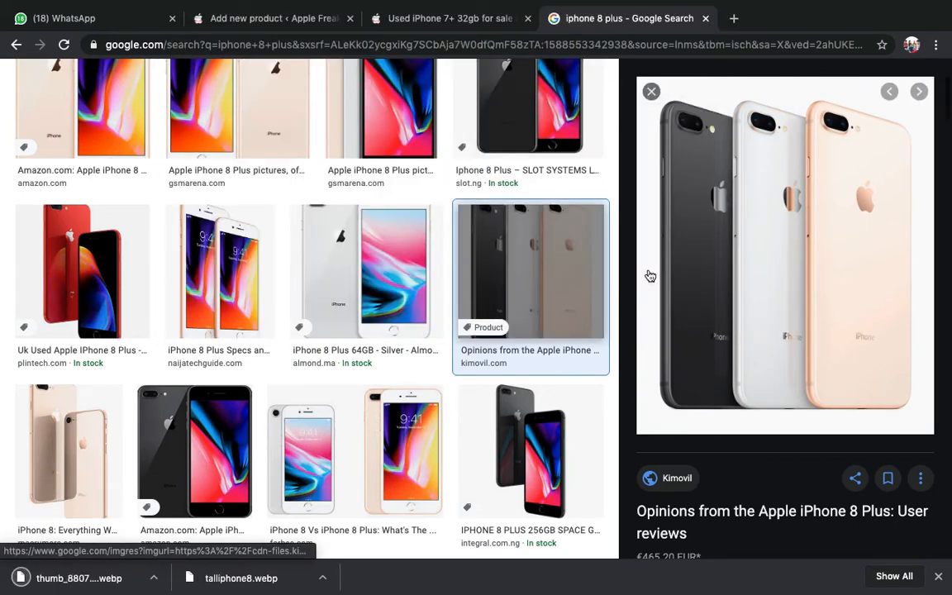
- Find the gold iPhone 8 Plus case image and save it to the computer
{"action": "scroll", "coordinate": [546, 319], "scroll_direction": "down", "scroll_amount": 2}
{"action": "scroll", "coordinate": [546, 319], "scroll_direction": "down", "scroll_amount": 3}
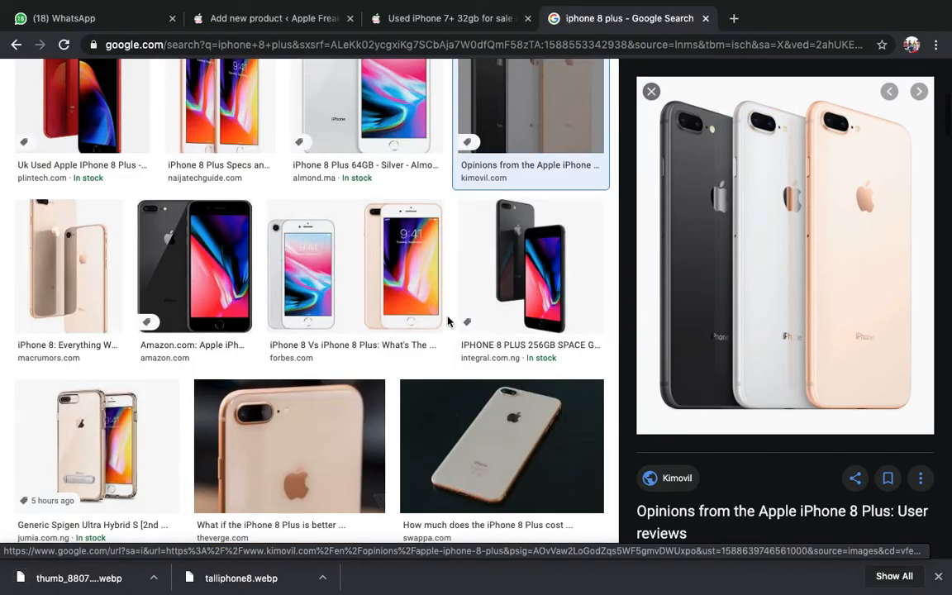
{"action": "scroll", "coordinate": [448, 323], "scroll_direction": "down", "scroll_amount": 3}
{"action": "left_click", "coordinate": [141, 273]}
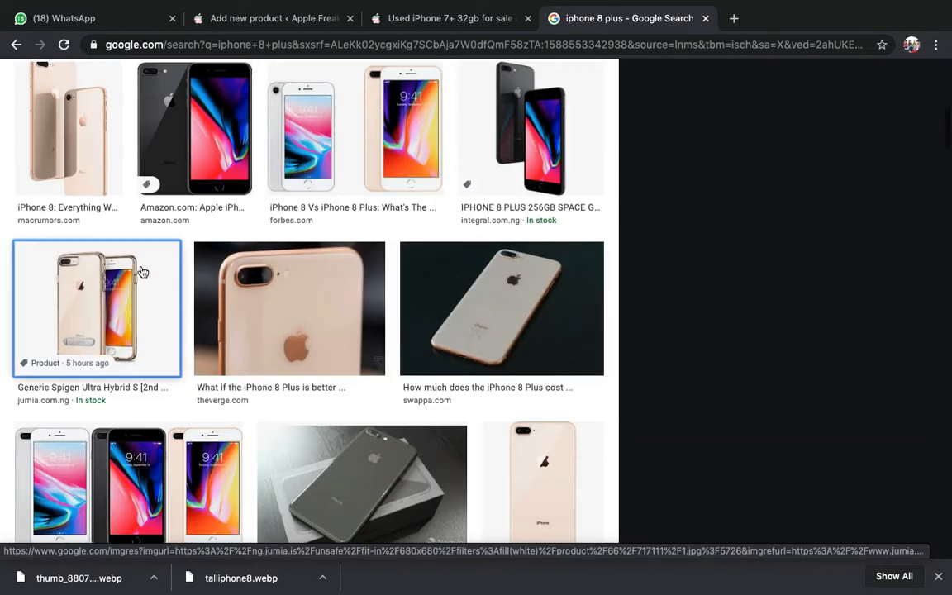
{"action": "scroll", "coordinate": [155, 315], "scroll_direction": "down", "scroll_amount": 1}
{"action": "scroll", "coordinate": [155, 315], "scroll_direction": "down", "scroll_amount": 1}
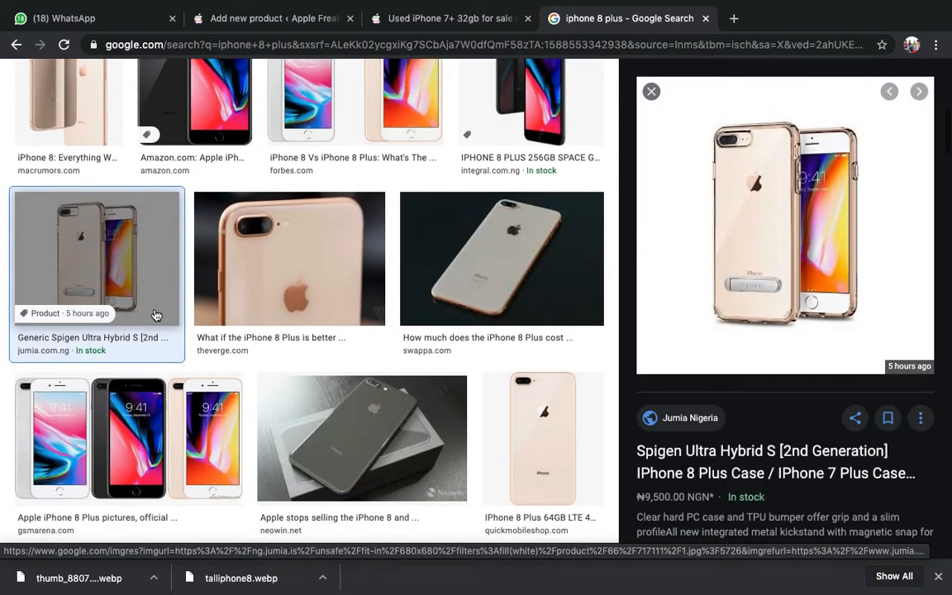
{"action": "right_click", "coordinate": [785, 256]}
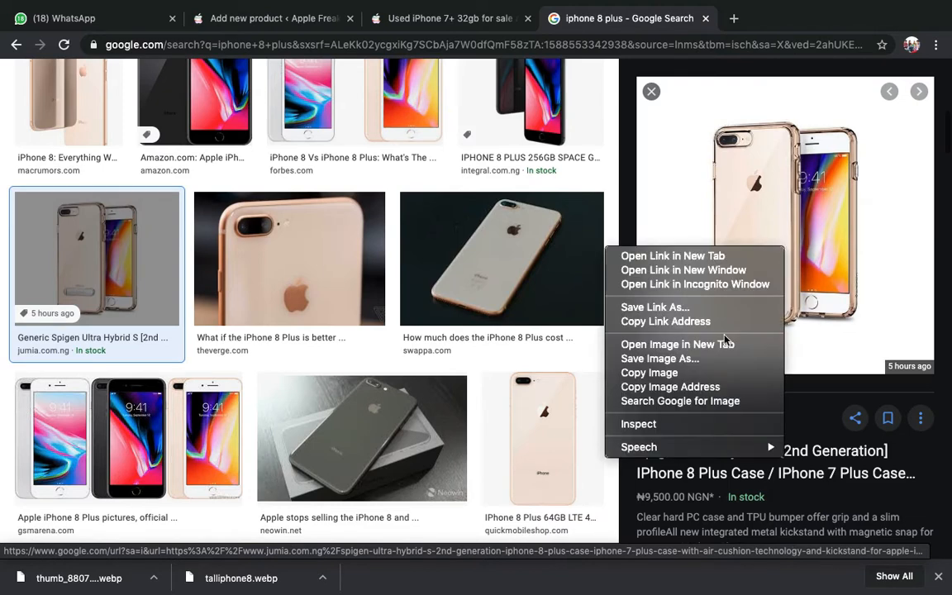
{"action": "left_click", "coordinate": [679, 360]}
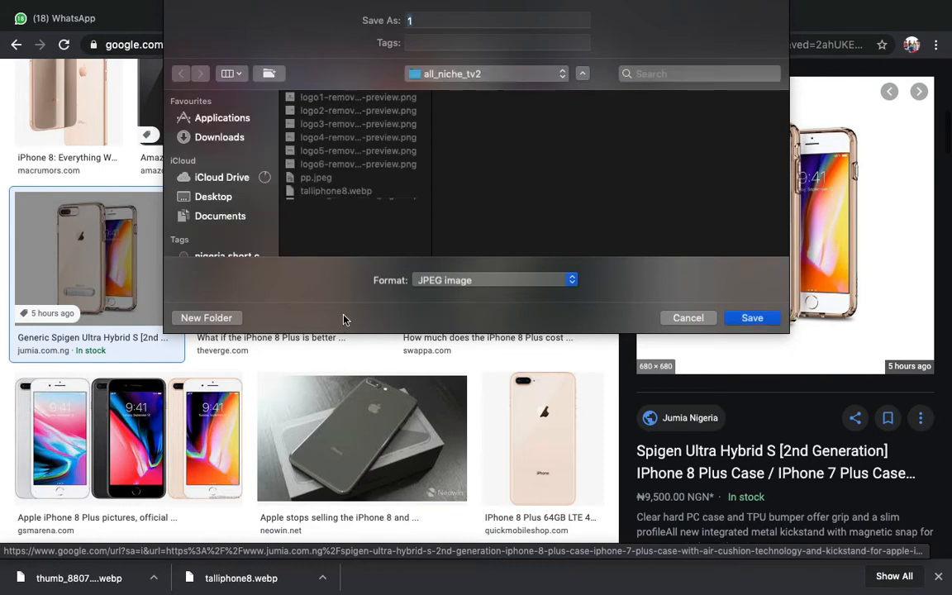
- Save the Forbes iPhone 8 Plus comparison image, then return to the product editor
{"action": "scroll", "coordinate": [309, 283], "scroll_direction": "down", "scroll_amount": 5}
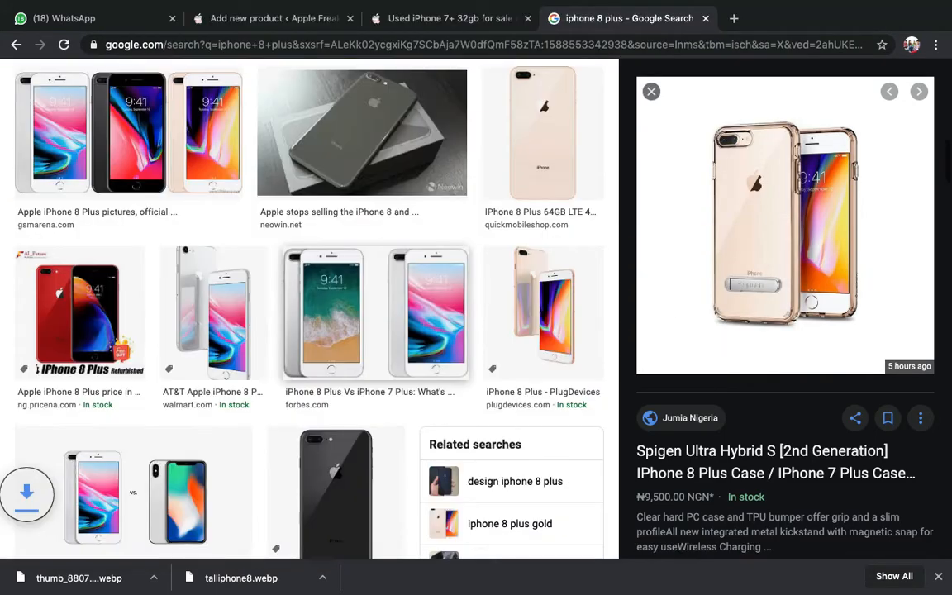
{"action": "scroll", "coordinate": [381, 227], "scroll_direction": "down", "scroll_amount": 2}
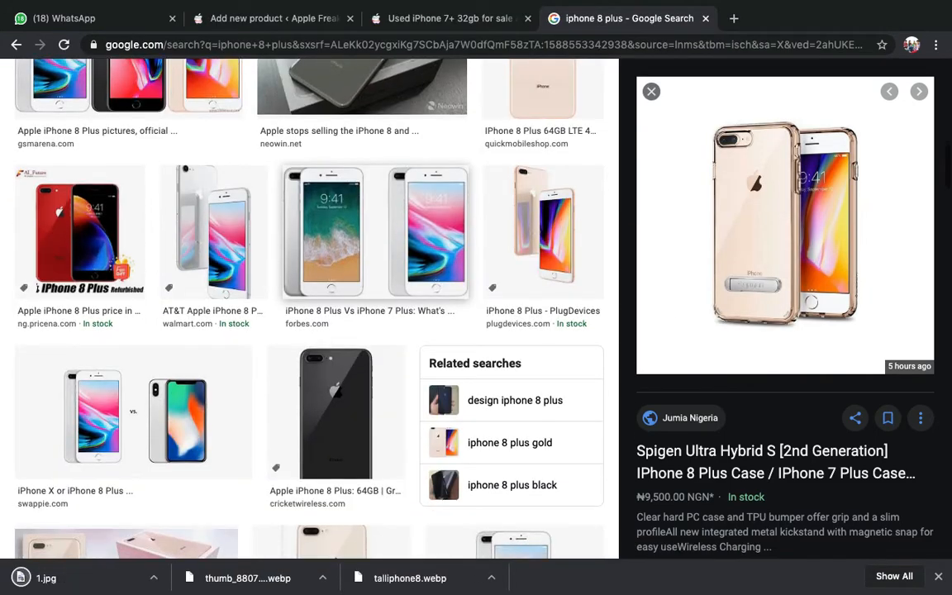
{"action": "scroll", "coordinate": [381, 232], "scroll_direction": "up", "scroll_amount": 1}
{"action": "left_click", "coordinate": [382, 238]}
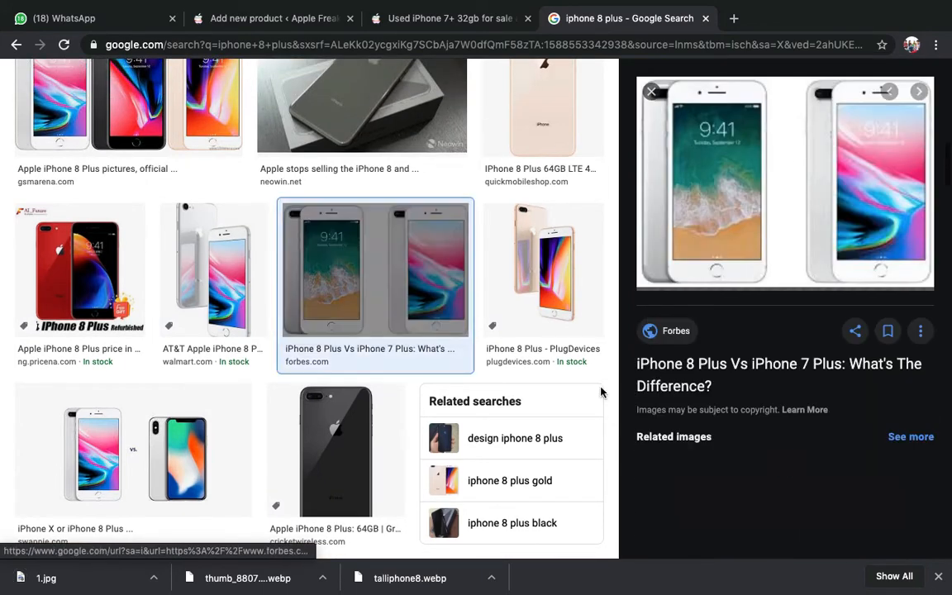
{"action": "left_click", "coordinate": [712, 164]}
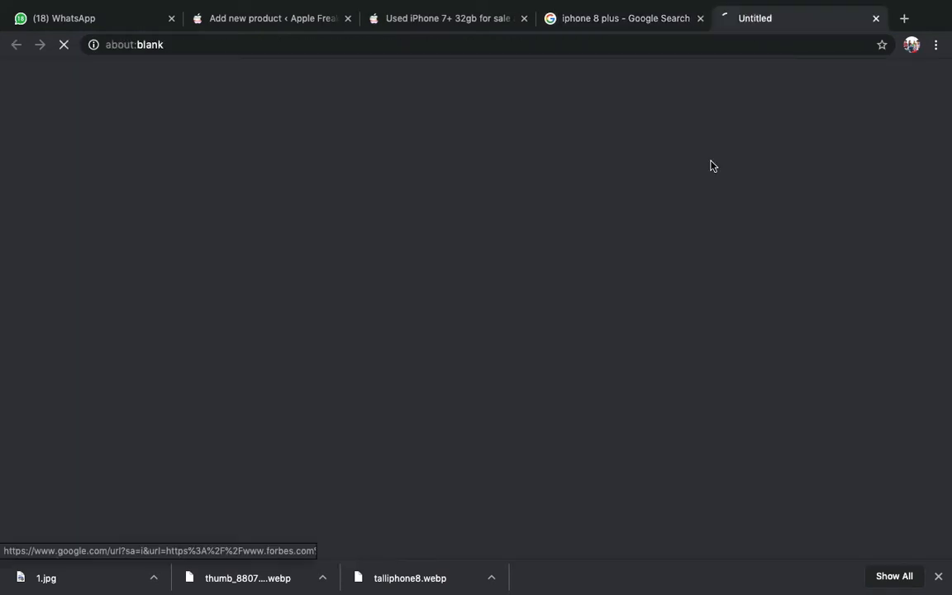
{"action": "key", "text": "super+w"}
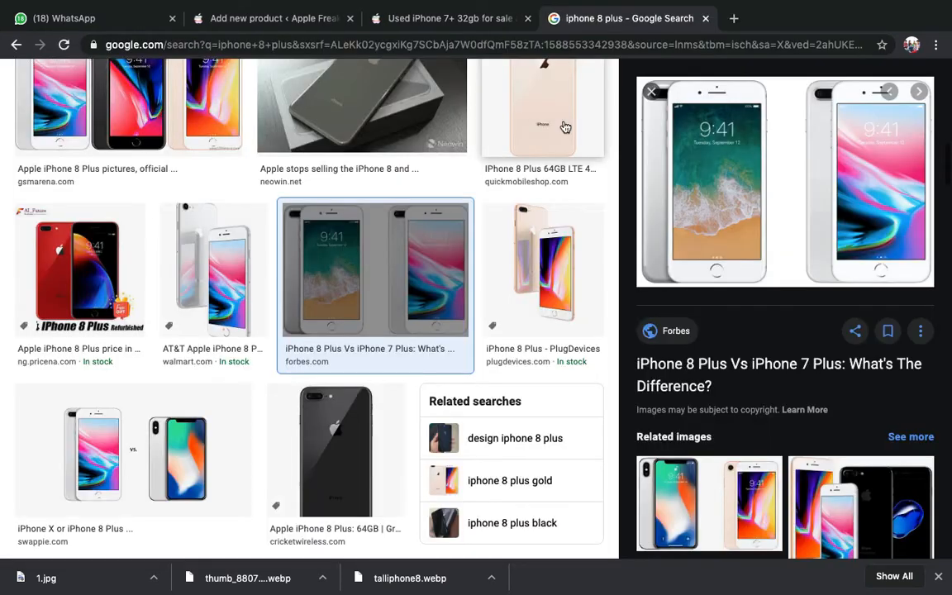
{"action": "right_click", "coordinate": [755, 156]}
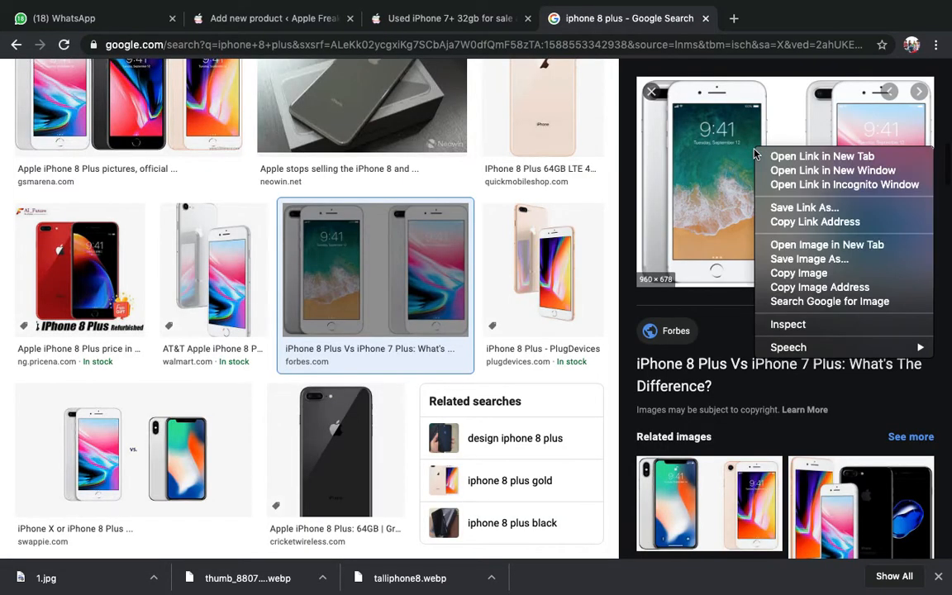
{"action": "left_click", "coordinate": [823, 270]}
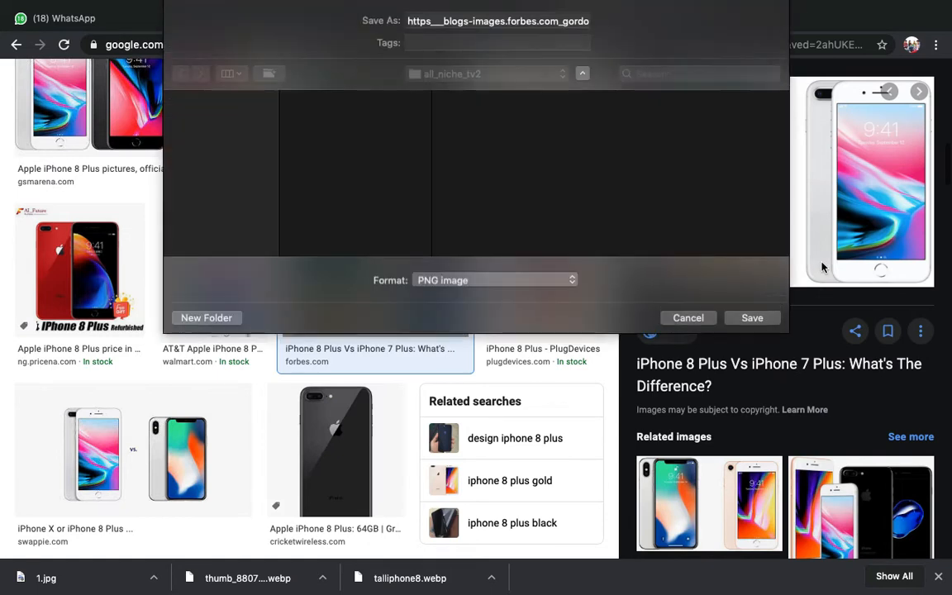
{"action": "key", "text": "Return"}
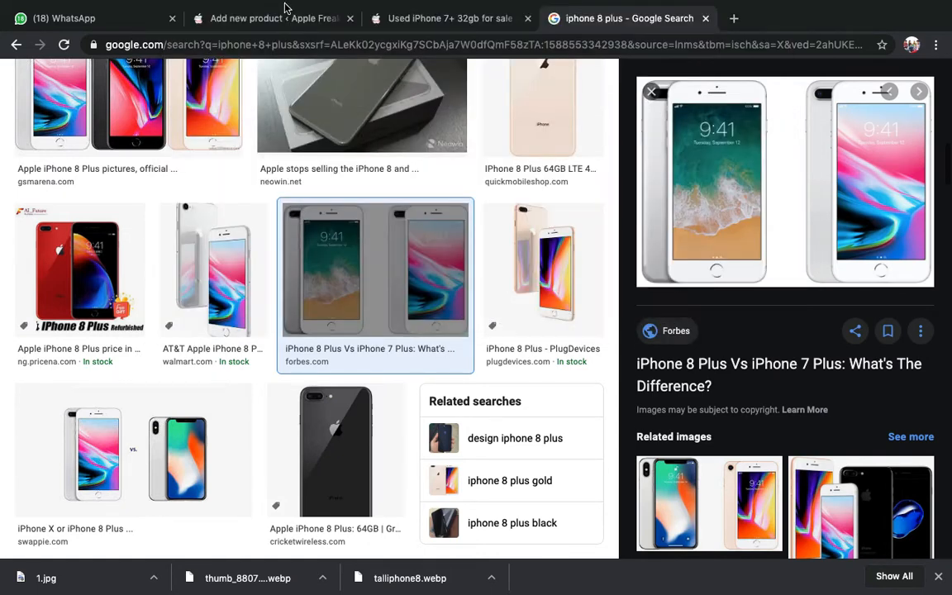
{"action": "left_click", "coordinate": [283, 16]}
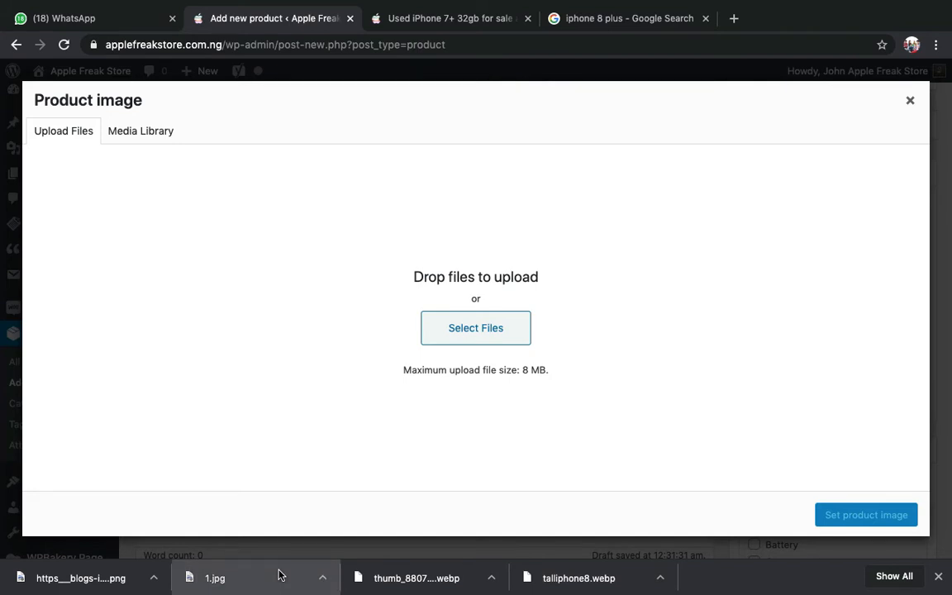
- Upload 1.jpg and the Forbes PNG, then set 1.jpg as the product image
{"action": "left_click_drag", "start_coordinate": [280, 575], "coordinate": [296, 497]}
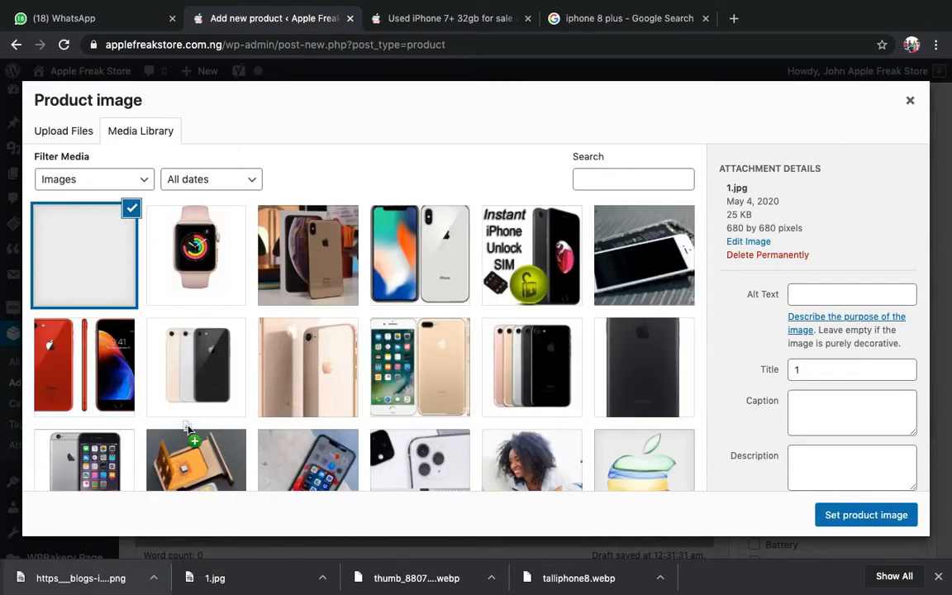
{"action": "left_click_drag", "start_coordinate": [119, 589], "coordinate": [215, 349]}
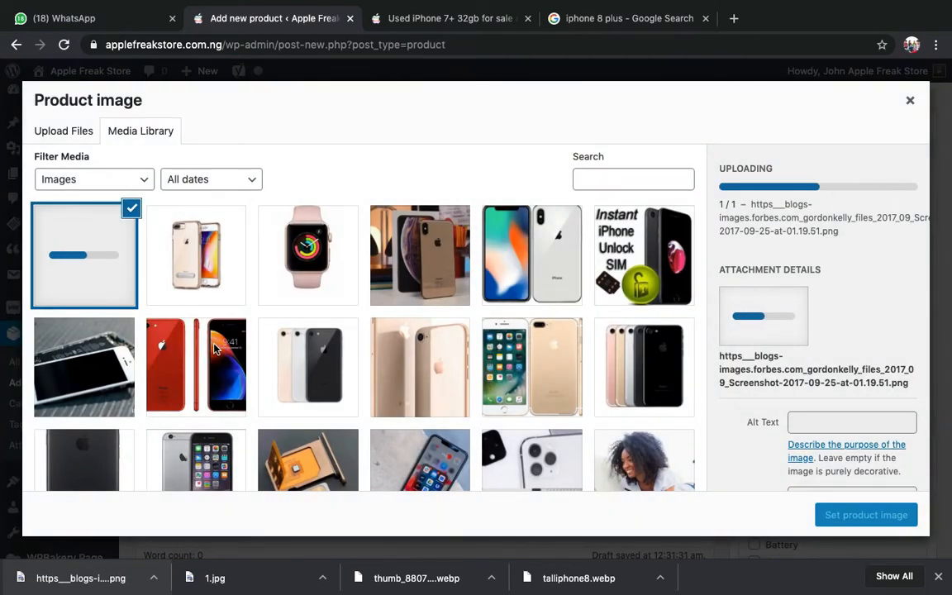
{"action": "left_click", "coordinate": [213, 251]}
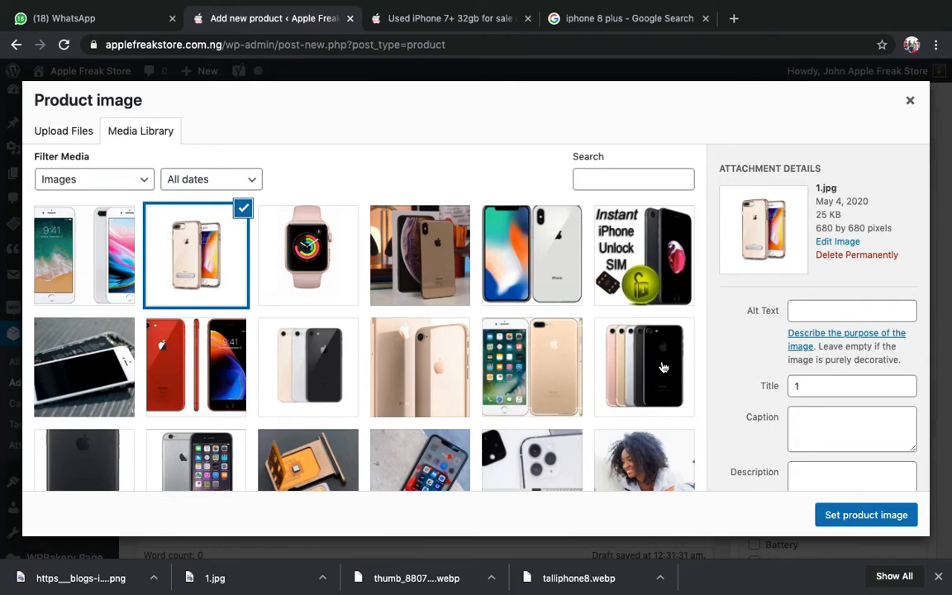
{"action": "left_click", "coordinate": [846, 514]}
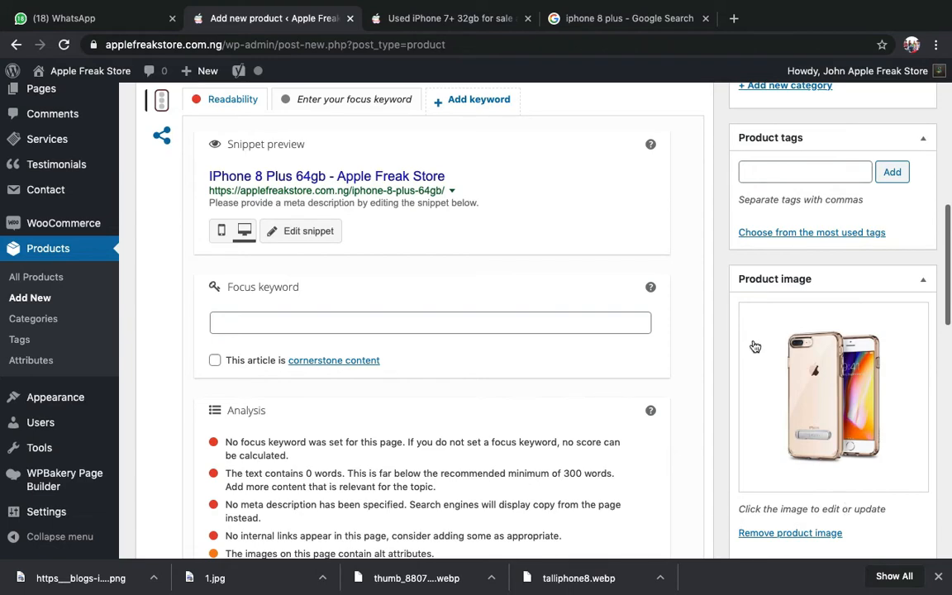
{"action": "left_click", "coordinate": [445, 20]}
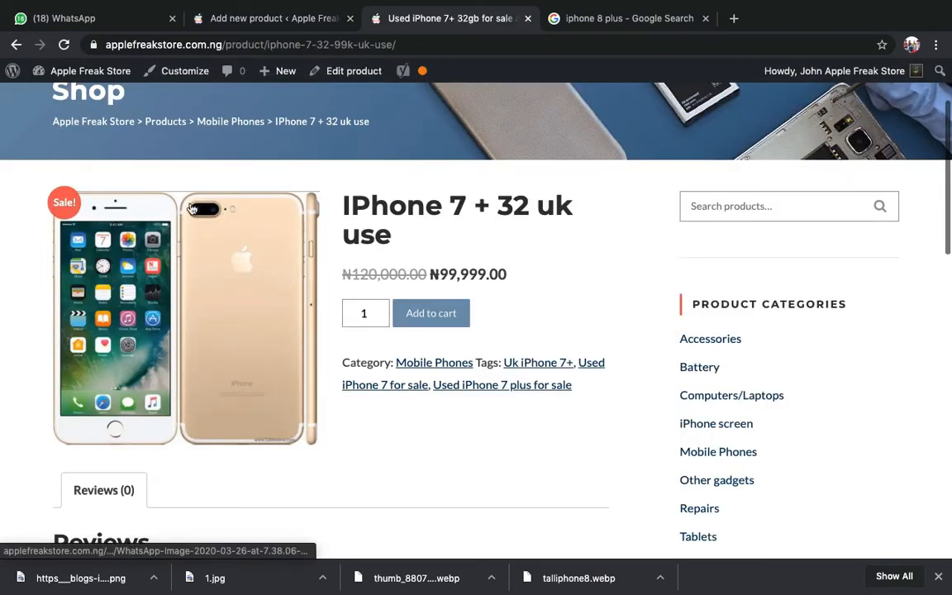
{"action": "left_click", "coordinate": [264, 21]}
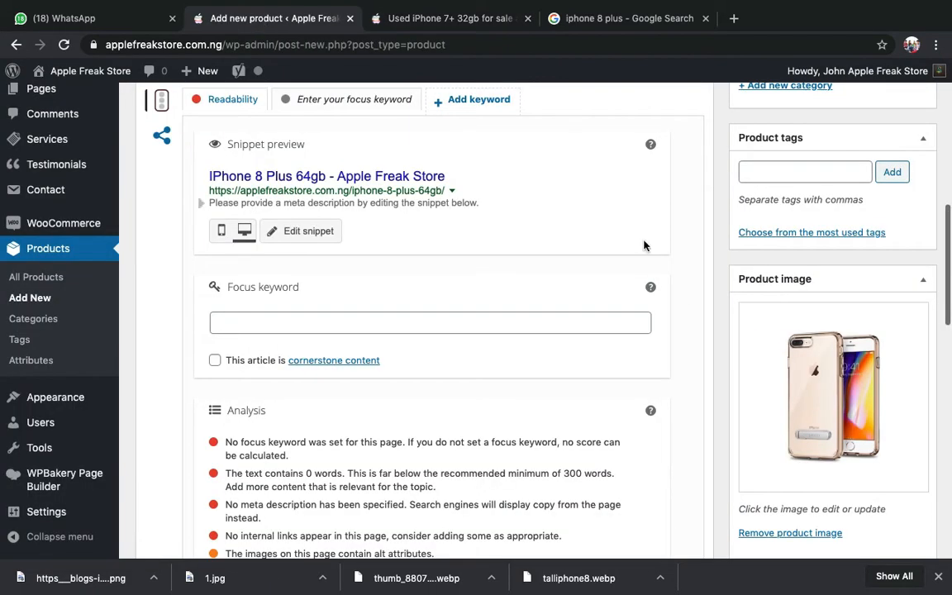
{"action": "scroll", "coordinate": [769, 412], "scroll_direction": "down", "scroll_amount": 3}
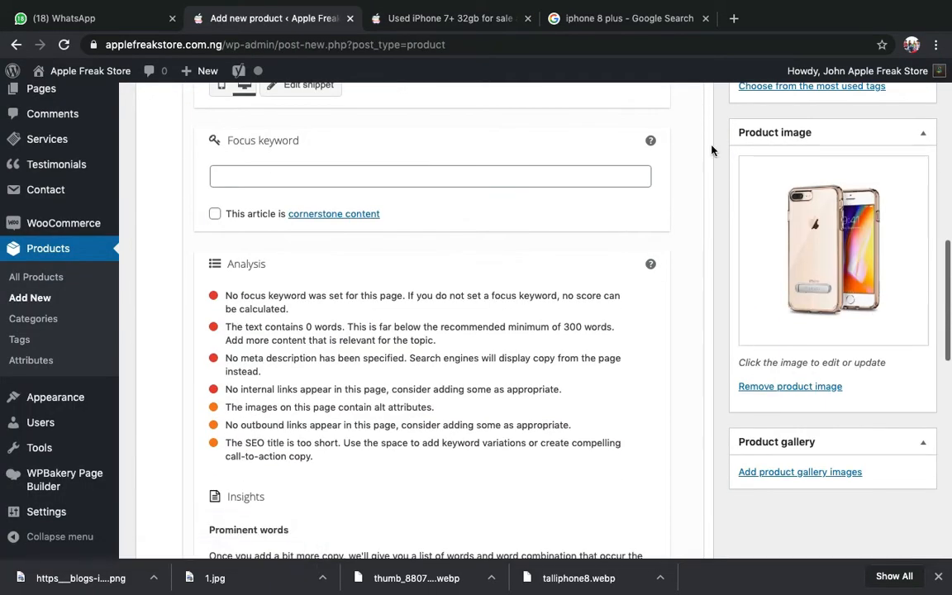
{"action": "scroll", "coordinate": [839, 423], "scroll_direction": "down", "scroll_amount": 1}
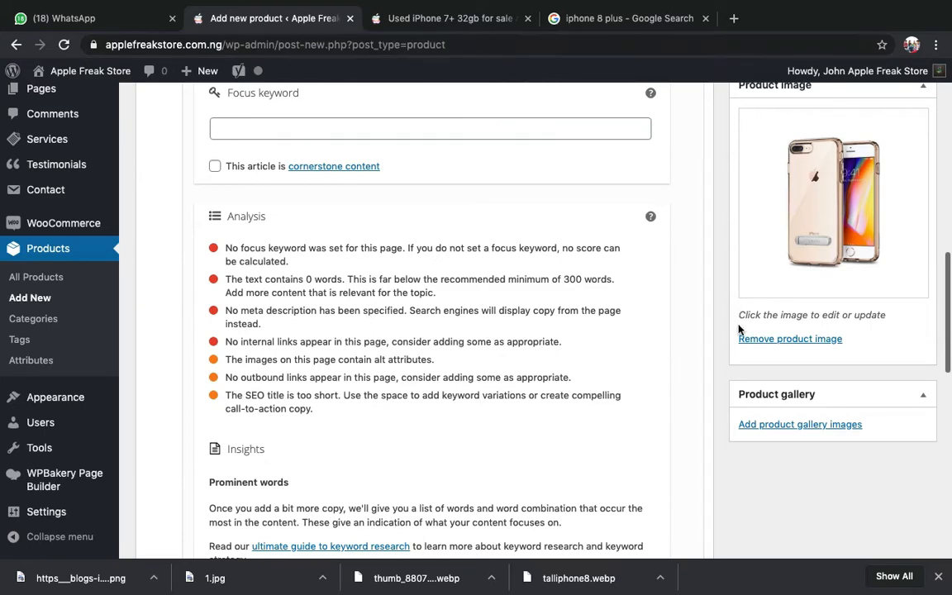
{"action": "scroll", "coordinate": [715, 211], "scroll_direction": "up", "scroll_amount": 1}
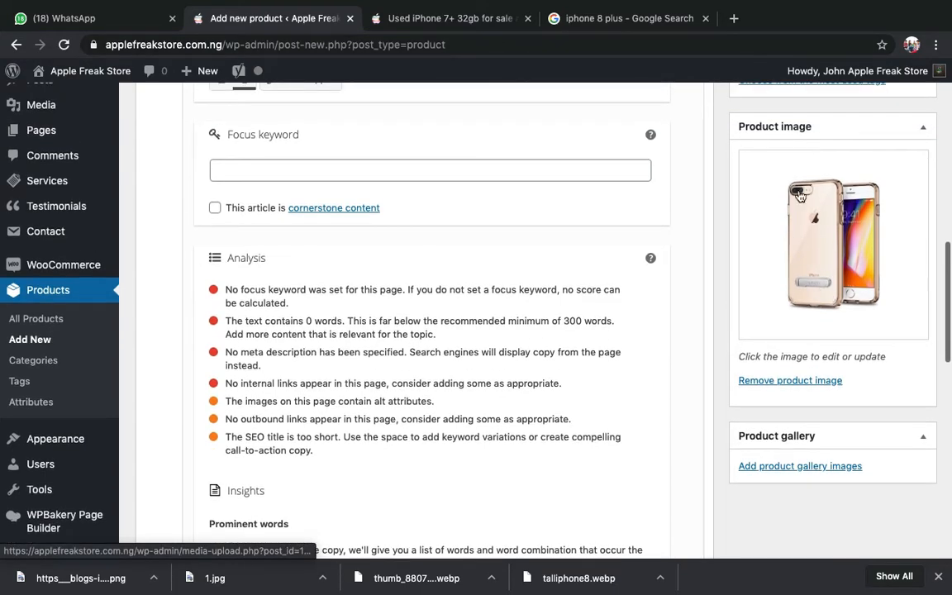
- Save the IPHONE 8 PLUS 256GB SPACE GRAY result as iphone-8-space-gray-6.jpg
{"action": "left_click", "coordinate": [570, 18]}
{"action": "scroll", "coordinate": [644, 304], "scroll_direction": "down", "scroll_amount": 2}
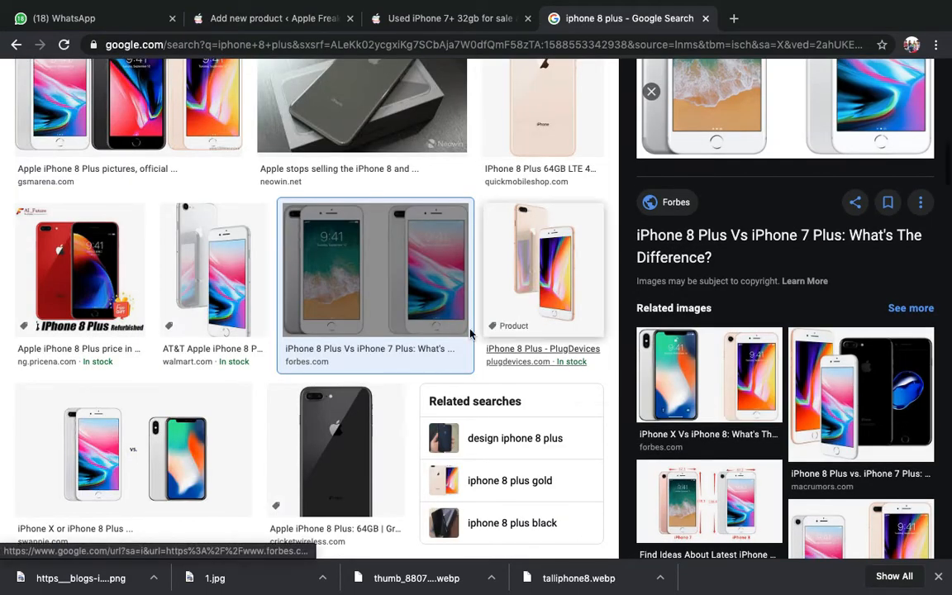
{"action": "scroll", "coordinate": [471, 334], "scroll_direction": "up", "scroll_amount": 3}
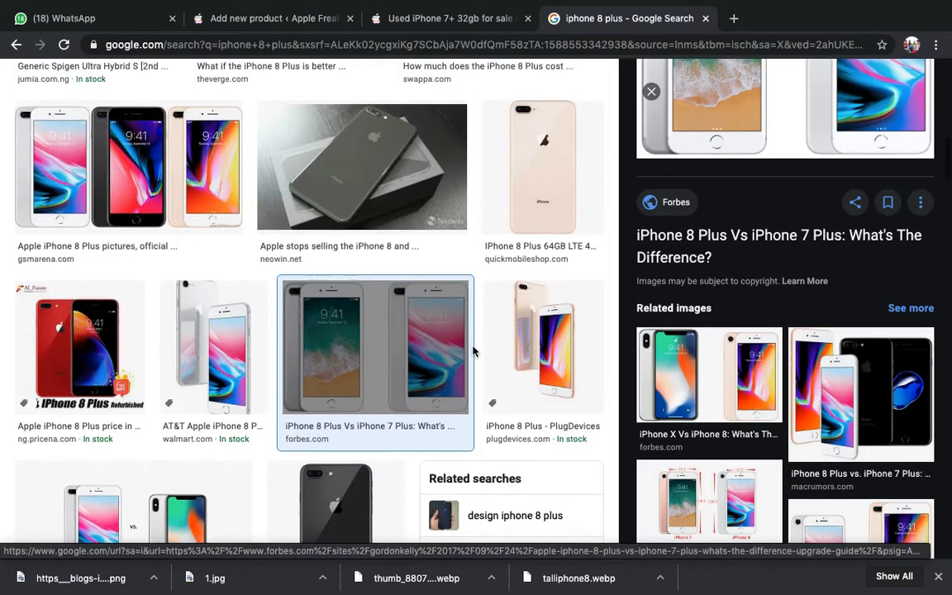
{"action": "scroll", "coordinate": [472, 351], "scroll_direction": "up", "scroll_amount": 8}
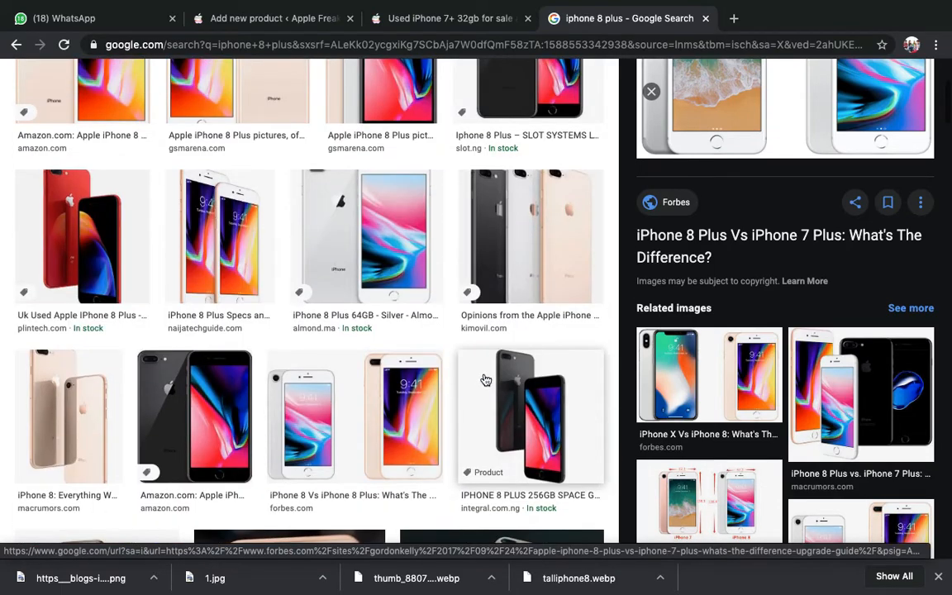
{"action": "left_click", "coordinate": [486, 379]}
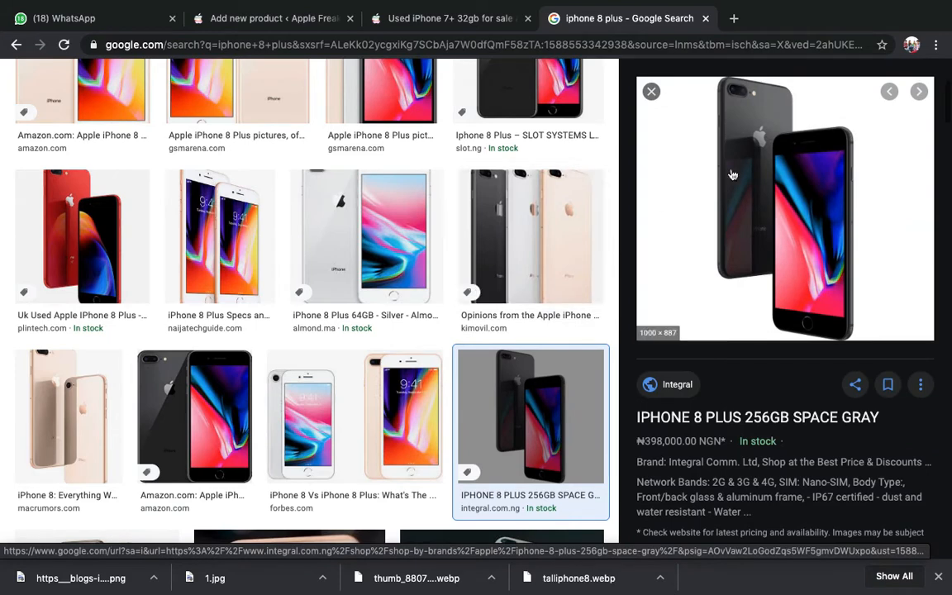
{"action": "right_click", "coordinate": [759, 170]}
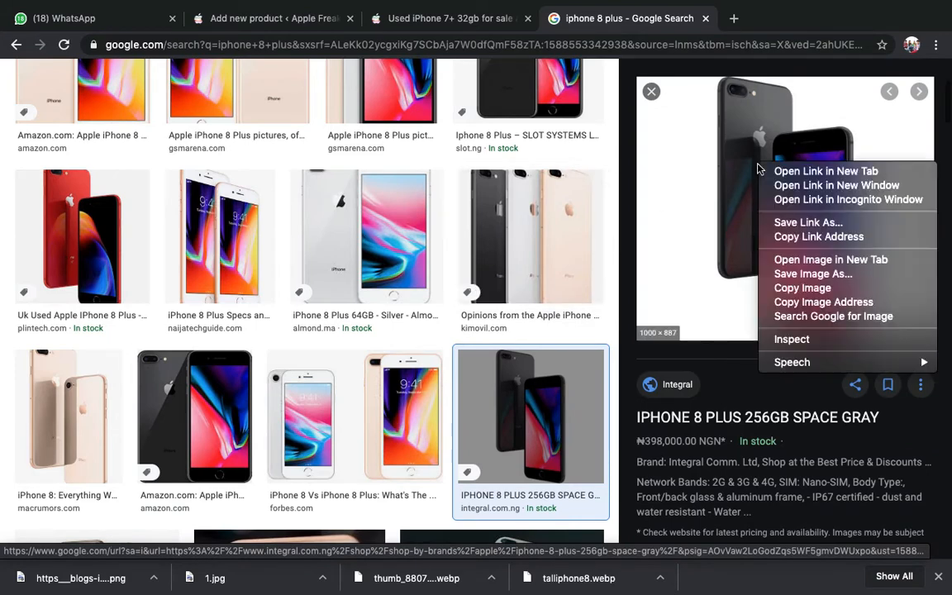
{"action": "left_click", "coordinate": [809, 282]}
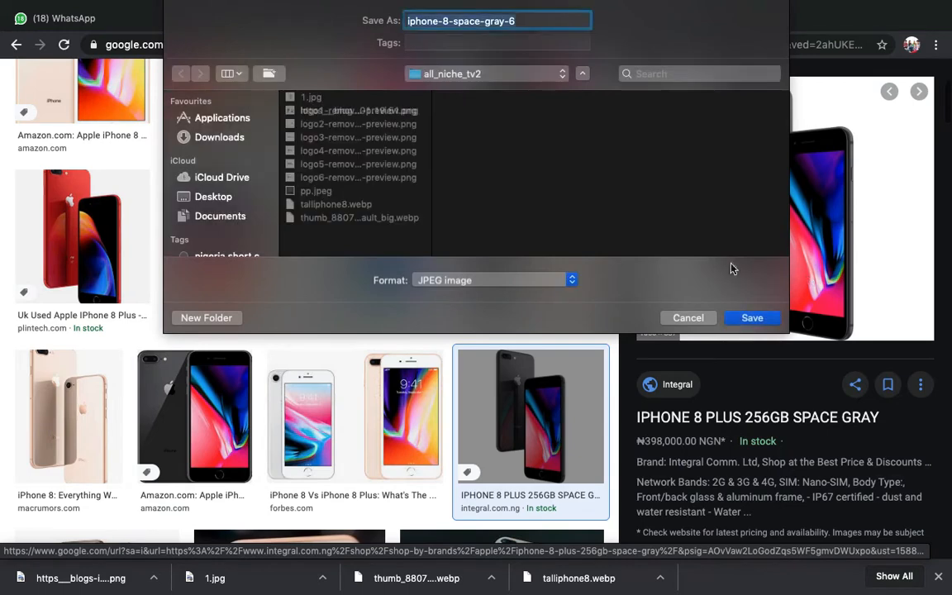
{"action": "key", "text": "Return"}
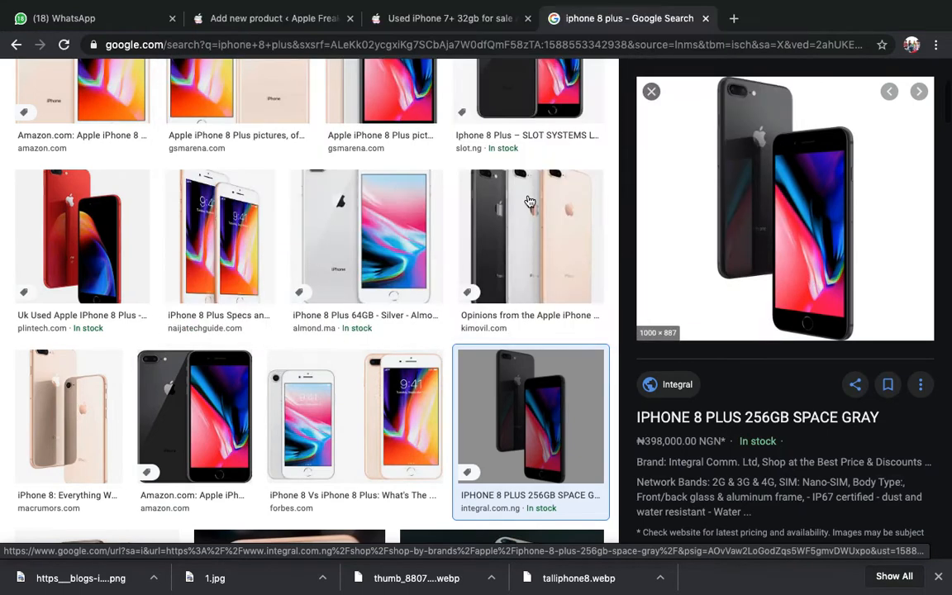
{"action": "left_click", "coordinate": [285, 21]}
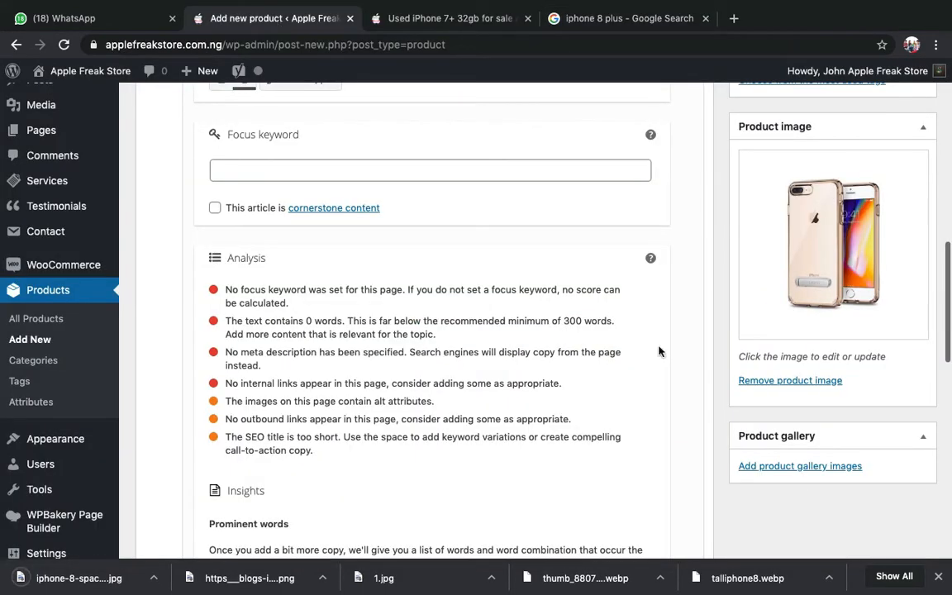
- Upload the Space Gray photo and add it with the Forbes image to the gallery
{"action": "left_click", "coordinate": [794, 468]}
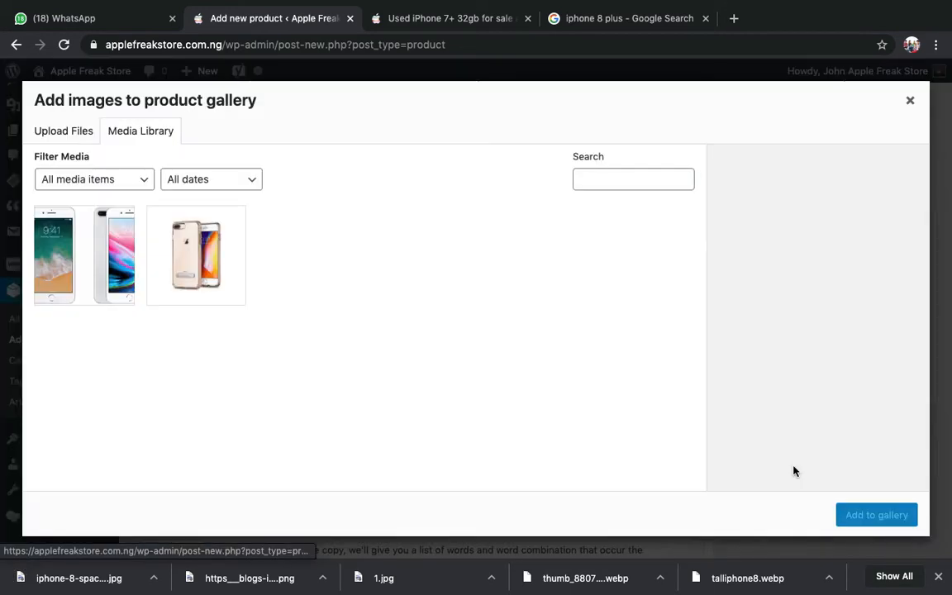
{"action": "left_click_drag", "start_coordinate": [110, 567], "coordinate": [174, 351]}
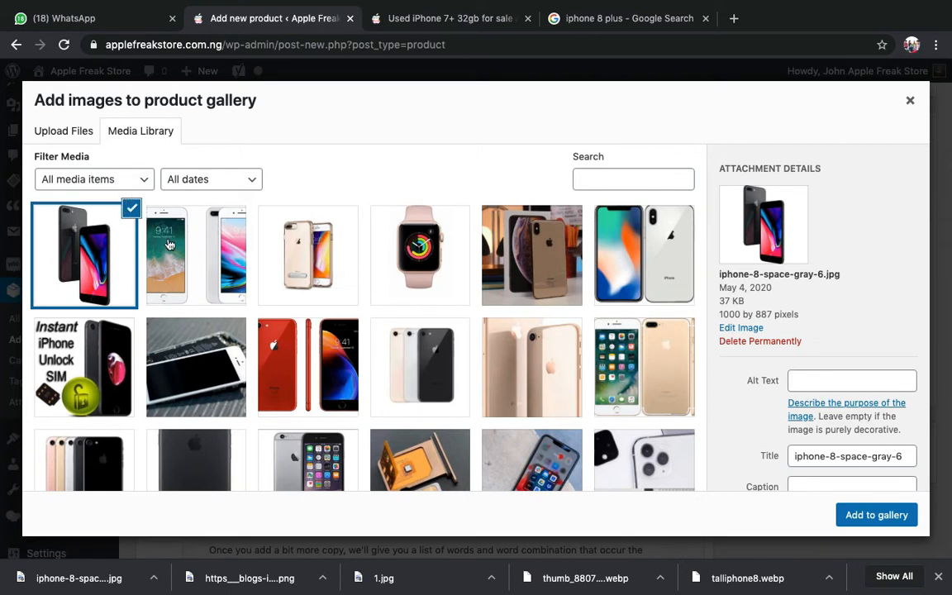
{"action": "left_click", "coordinate": [150, 219]}
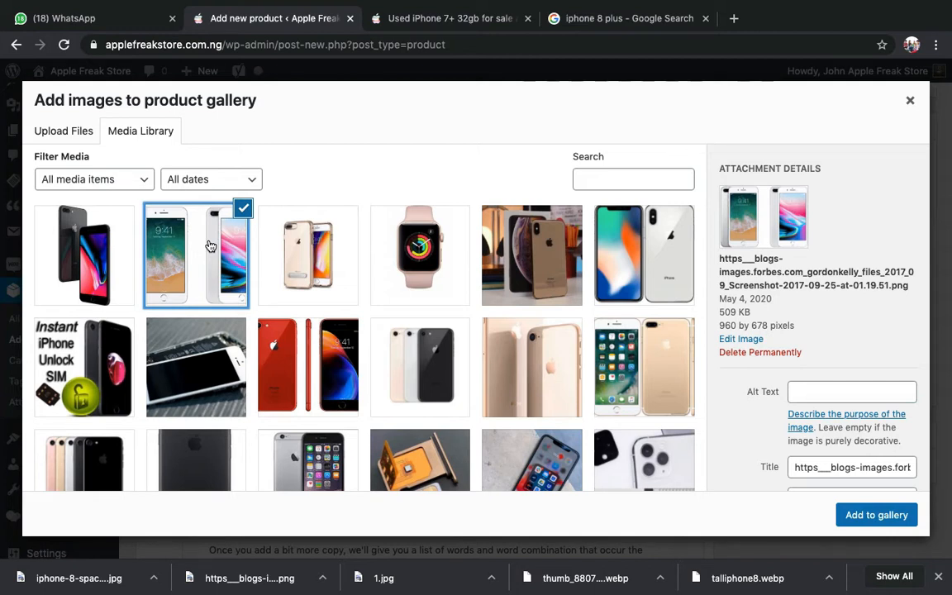
{"action": "left_click", "coordinate": [116, 237]}
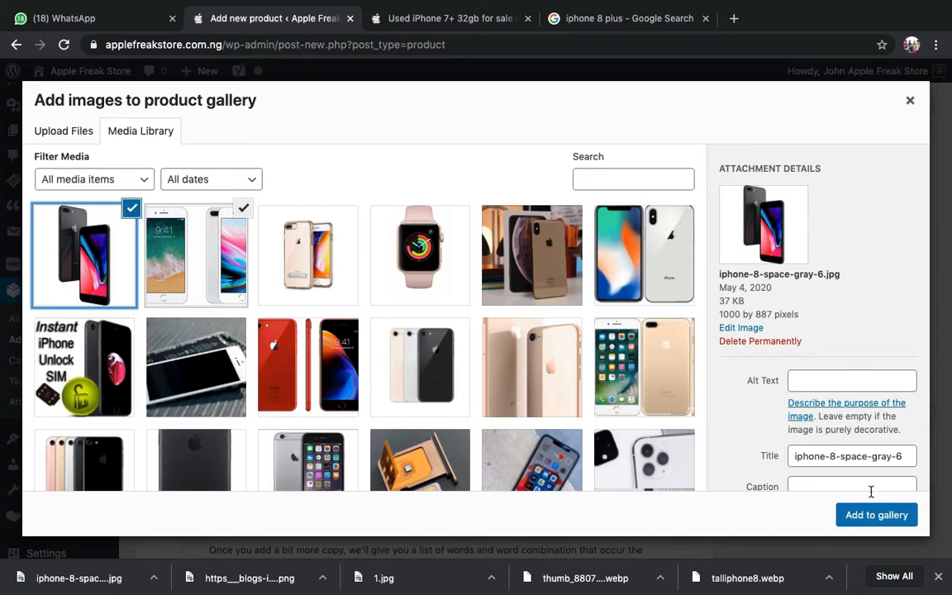
{"action": "left_click", "coordinate": [878, 517]}
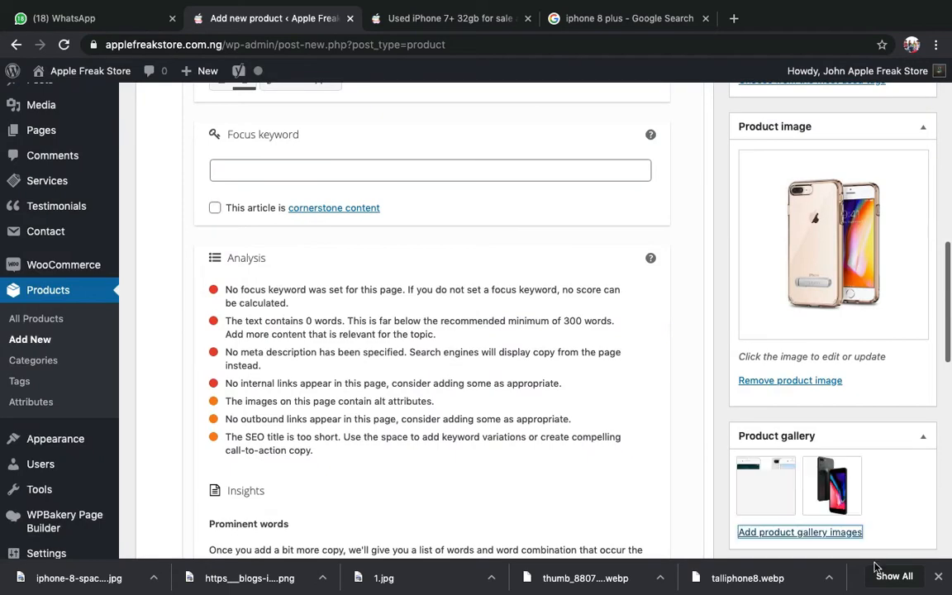
{"action": "scroll", "coordinate": [879, 465], "scroll_direction": "down", "scroll_amount": 1}
{"action": "scroll", "coordinate": [880, 466], "scroll_direction": "down", "scroll_amount": 1}
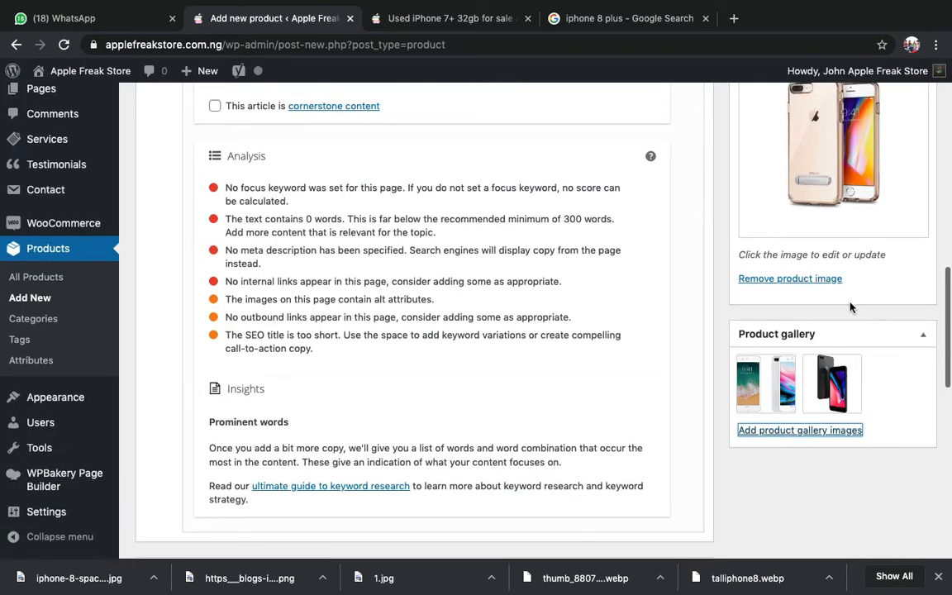
{"action": "scroll", "coordinate": [851, 309], "scroll_direction": "down", "scroll_amount": 3}
{"action": "scroll", "coordinate": [851, 306], "scroll_direction": "down", "scroll_amount": 1}
{"action": "scroll", "coordinate": [856, 289], "scroll_direction": "up", "scroll_amount": 5}
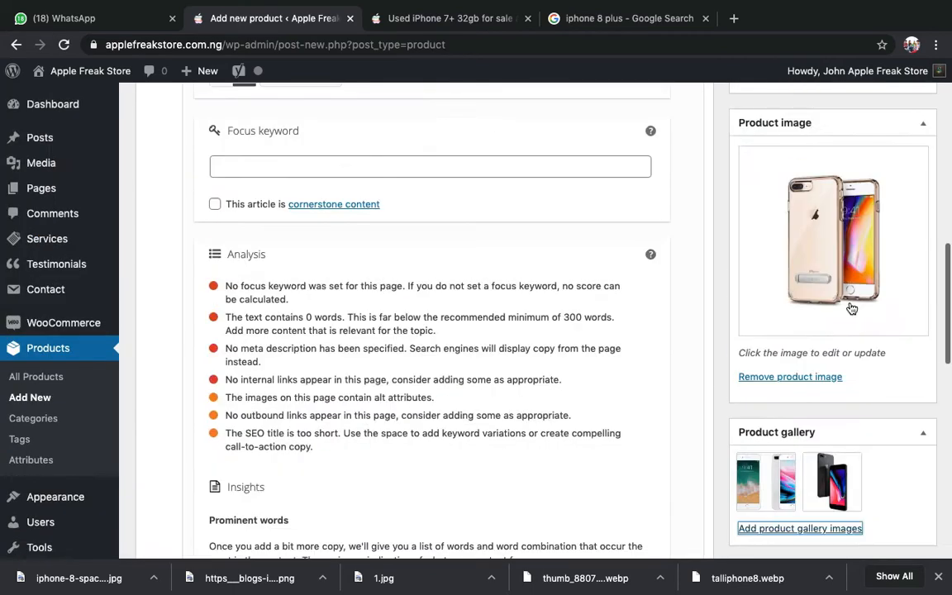
{"action": "scroll", "coordinate": [502, 234], "scroll_direction": "up", "scroll_amount": 10}
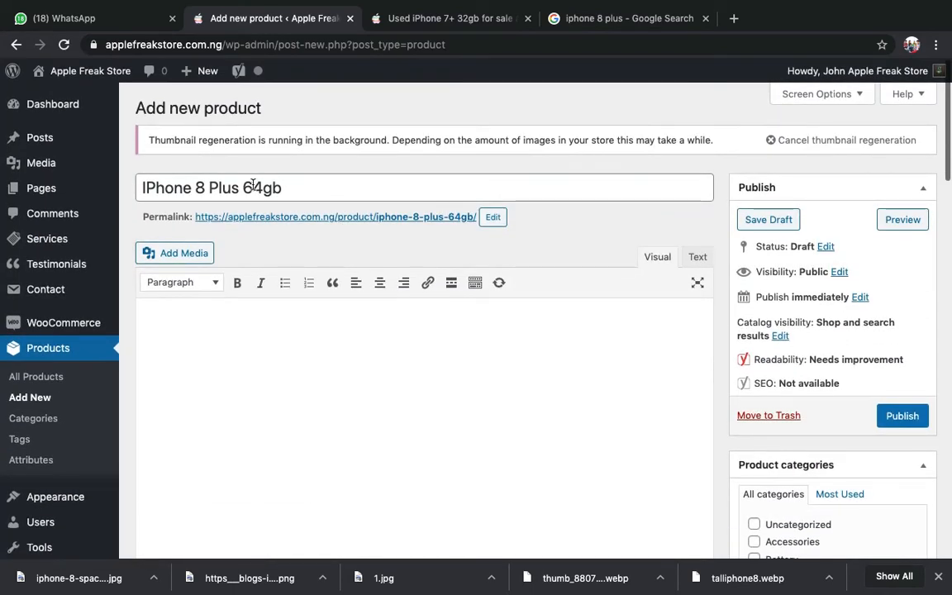
{"action": "left_click", "coordinate": [463, 20]}
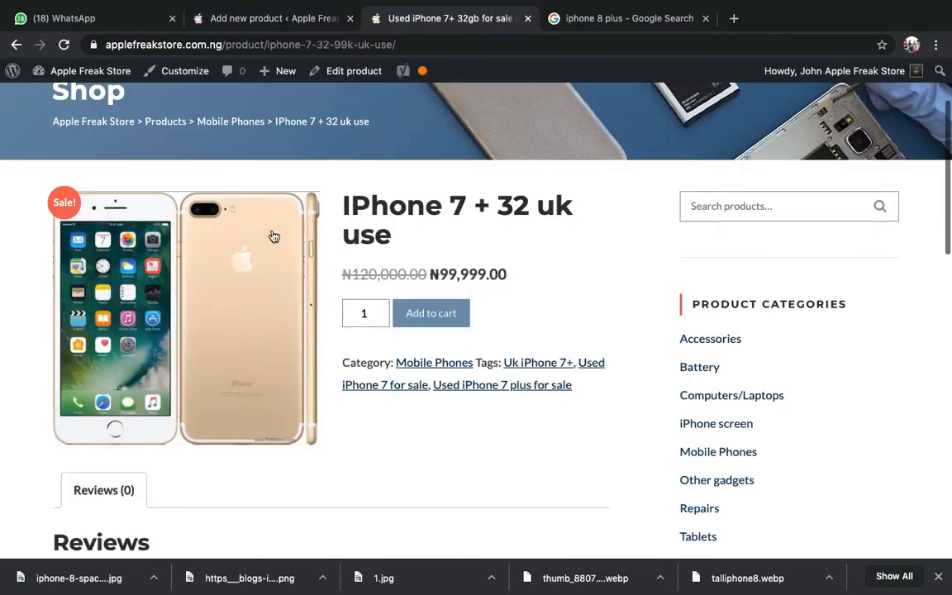
{"action": "double_click", "coordinate": [401, 205]}
{"action": "triple_click", "coordinate": [420, 207]}
{"action": "left_click", "coordinate": [321, 10]}
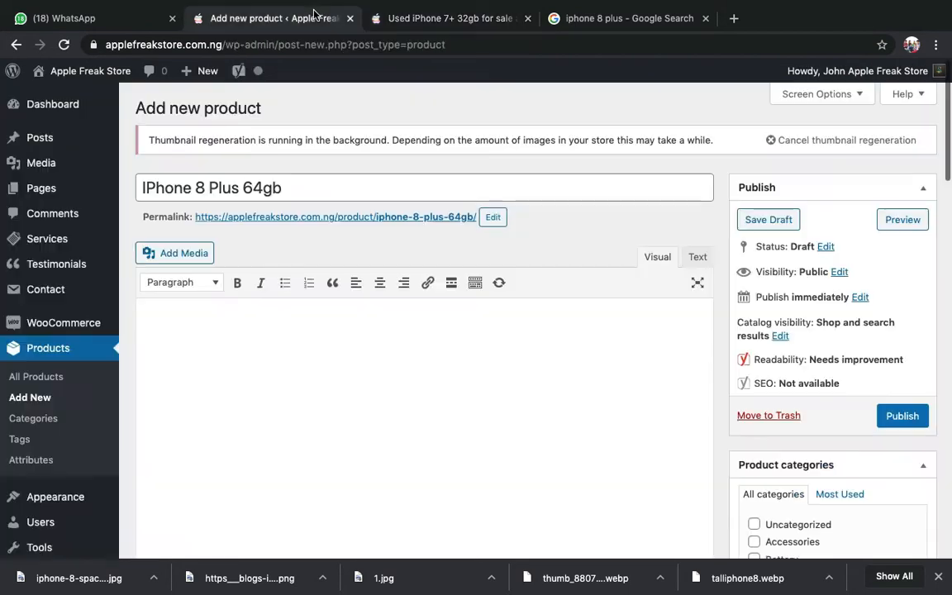
{"action": "scroll", "coordinate": [779, 285], "scroll_direction": "down", "scroll_amount": 5}
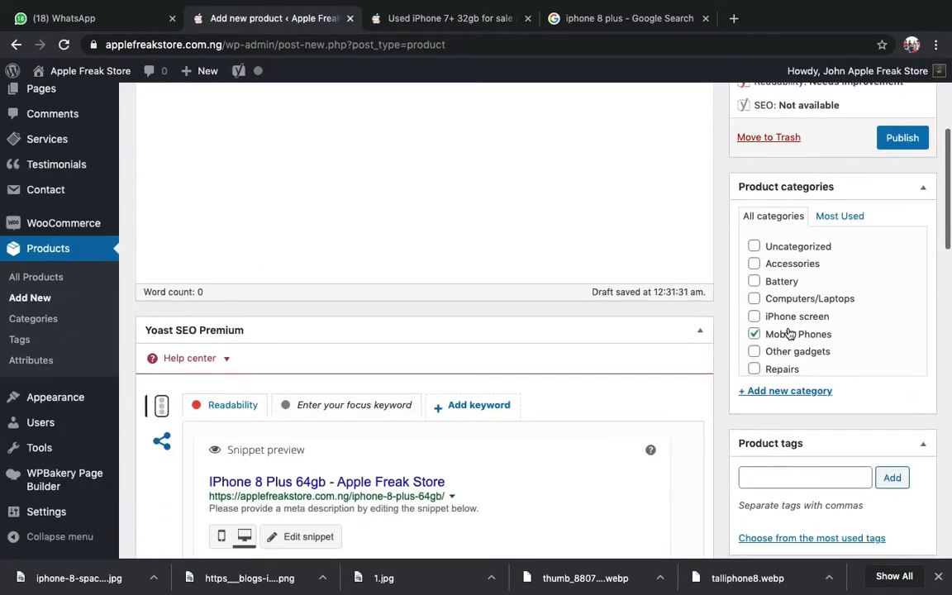
{"action": "scroll", "coordinate": [525, 325], "scroll_direction": "up", "scroll_amount": 5}
{"action": "scroll", "coordinate": [580, 308], "scroll_direction": "down", "scroll_amount": 8}
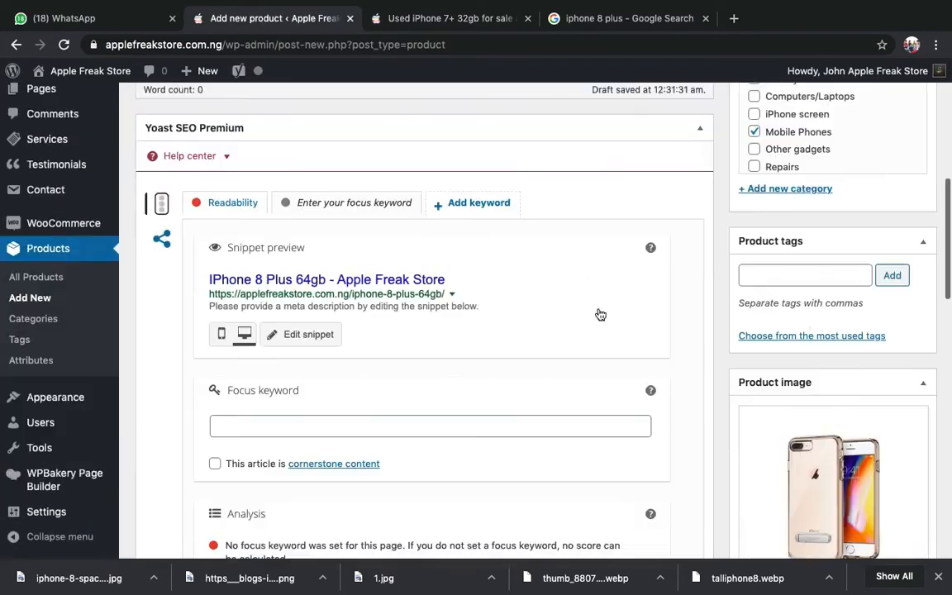
{"action": "scroll", "coordinate": [755, 202], "scroll_direction": "up", "scroll_amount": 3}
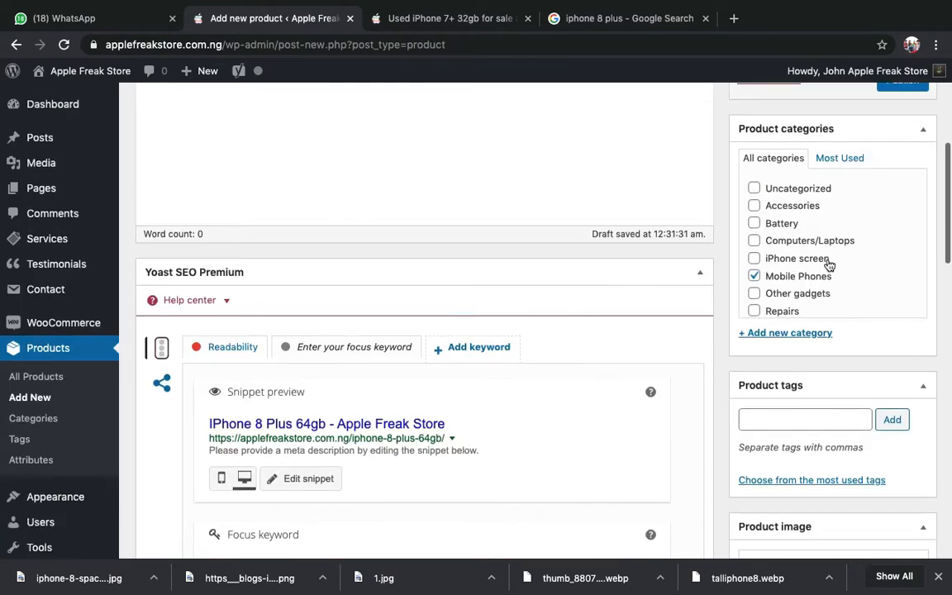
{"action": "left_click", "coordinate": [428, 18]}
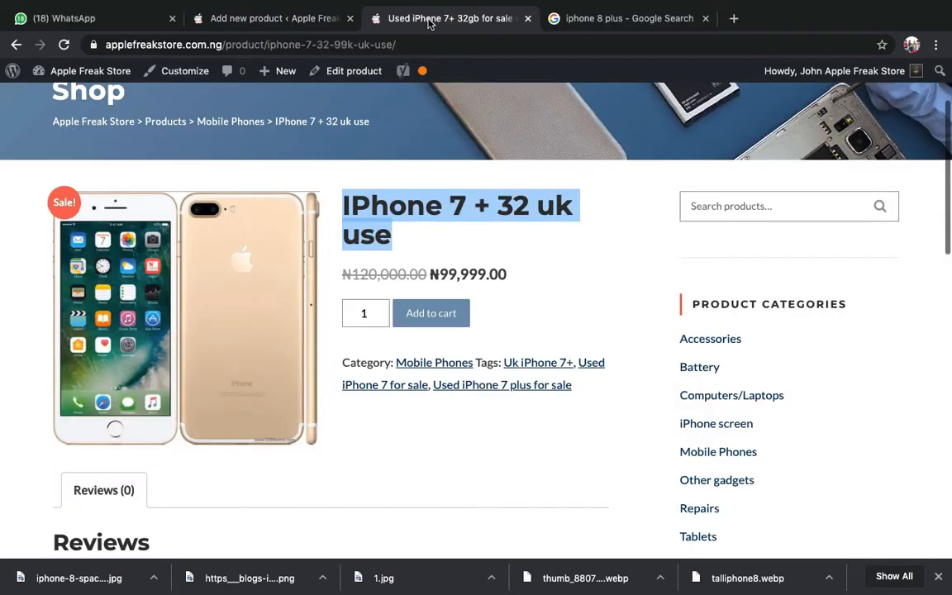
{"action": "scroll", "coordinate": [429, 265], "scroll_direction": "down", "scroll_amount": 3}
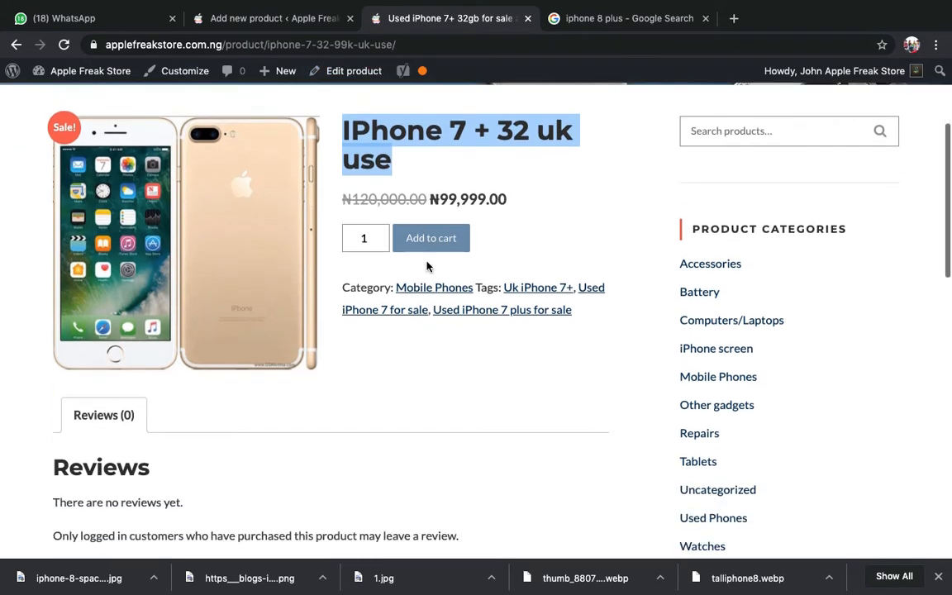
{"action": "scroll", "coordinate": [428, 267], "scroll_direction": "up", "scroll_amount": 5}
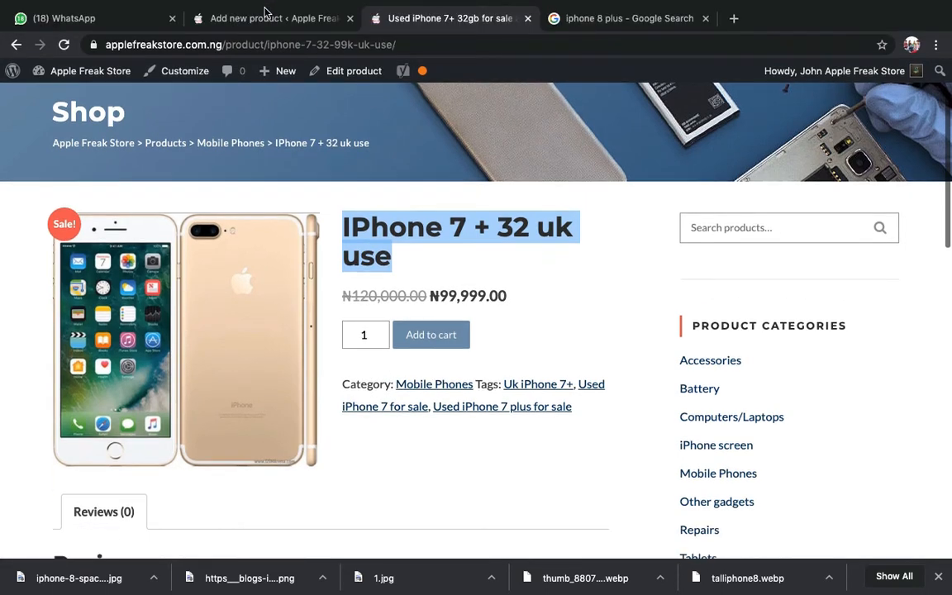
{"action": "left_click", "coordinate": [264, 8]}
{"action": "scroll", "coordinate": [909, 536], "scroll_direction": "down", "scroll_amount": 4}
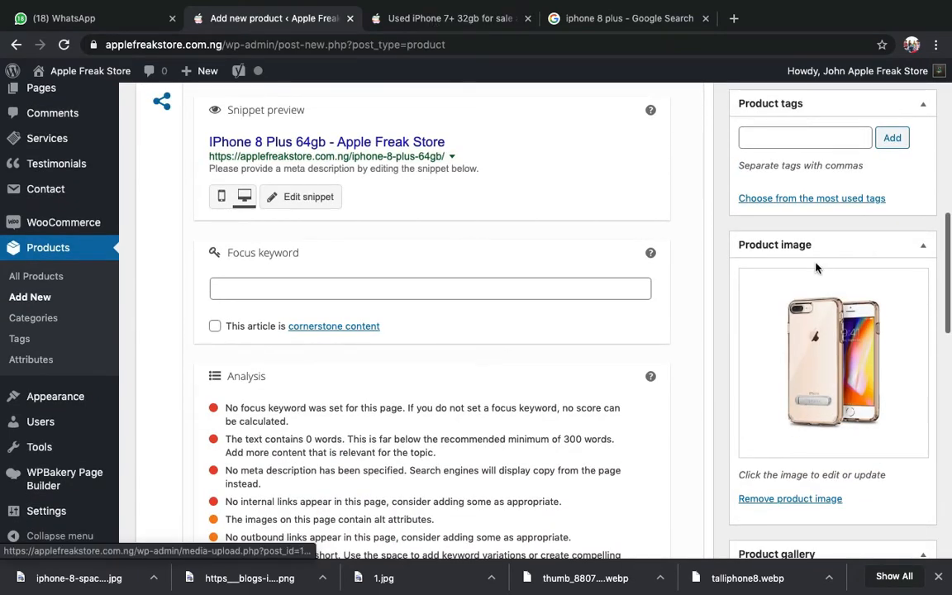
{"action": "scroll", "coordinate": [821, 331], "scroll_direction": "down", "scroll_amount": 2}
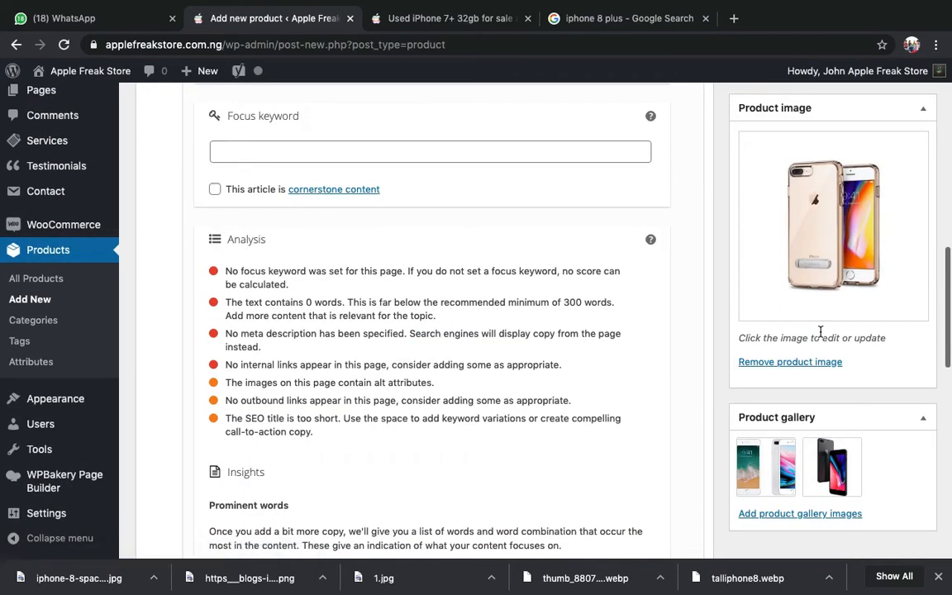
{"action": "scroll", "coordinate": [790, 289], "scroll_direction": "up", "scroll_amount": 1}
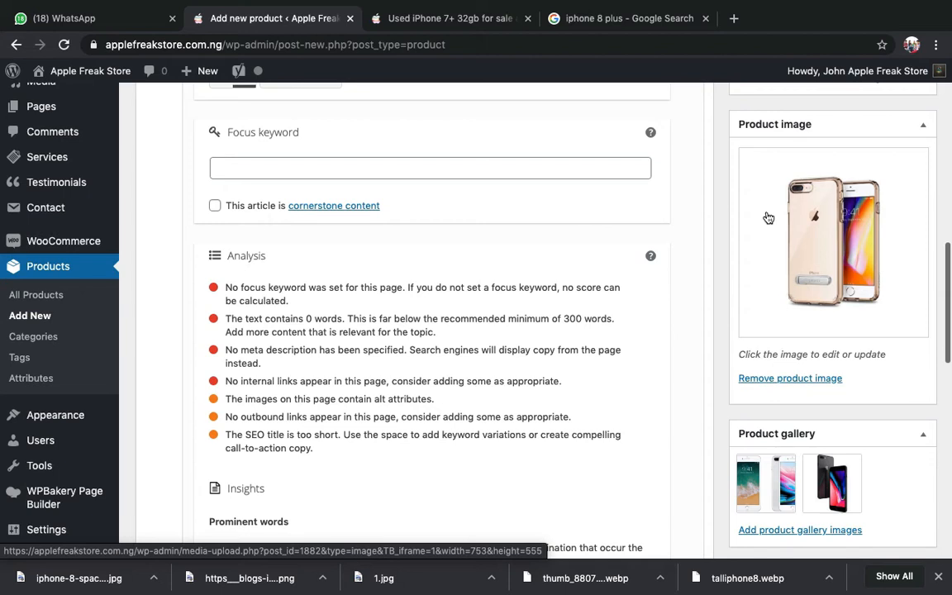
{"action": "left_click", "coordinate": [384, 22]}
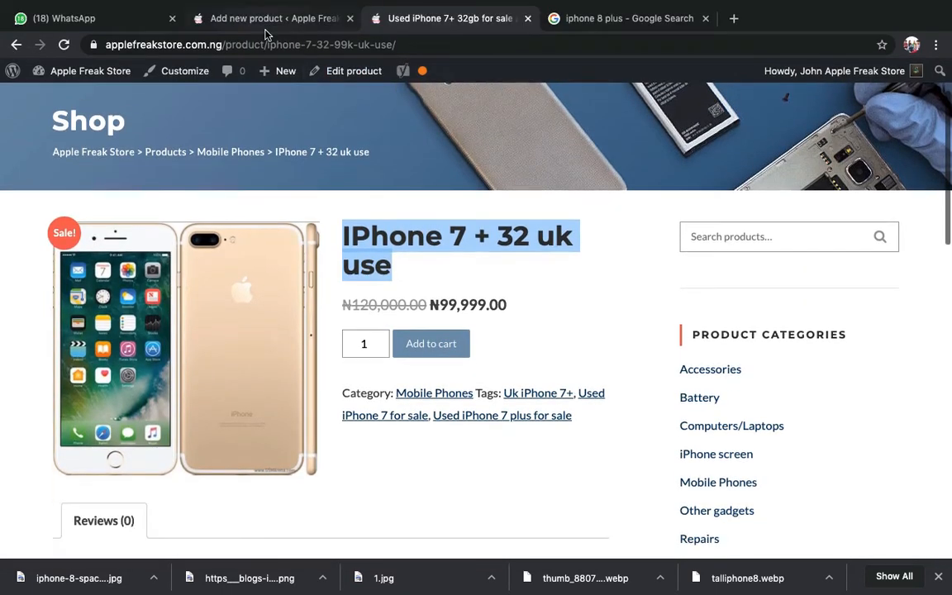
{"action": "left_click", "coordinate": [265, 24]}
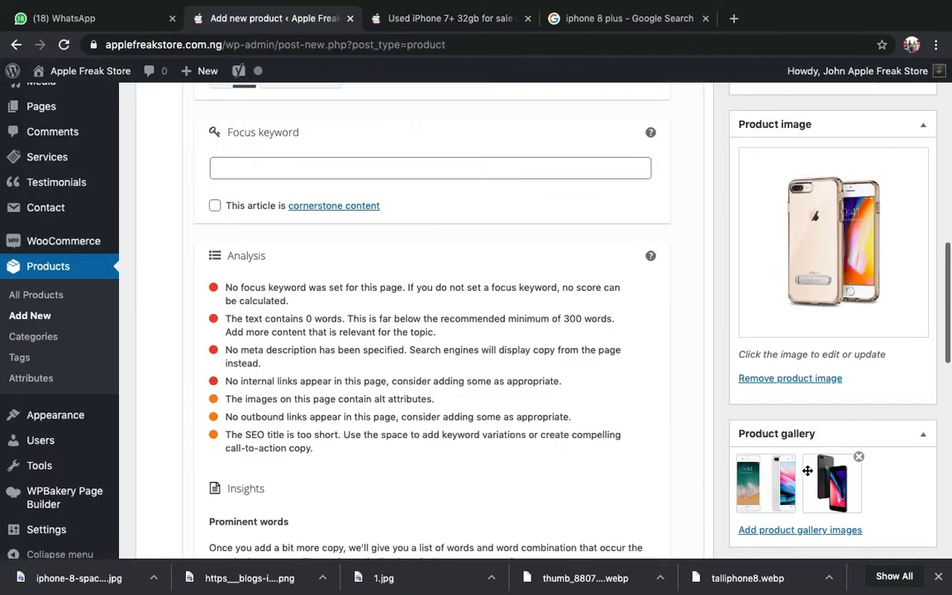
{"action": "scroll", "coordinate": [788, 446], "scroll_direction": "down", "scroll_amount": 3}
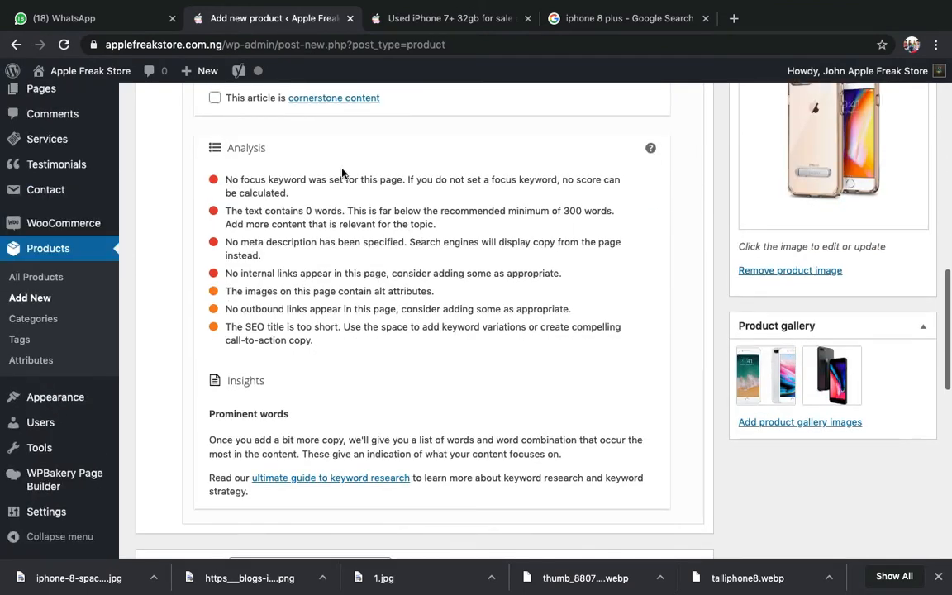
{"action": "left_click", "coordinate": [430, 23]}
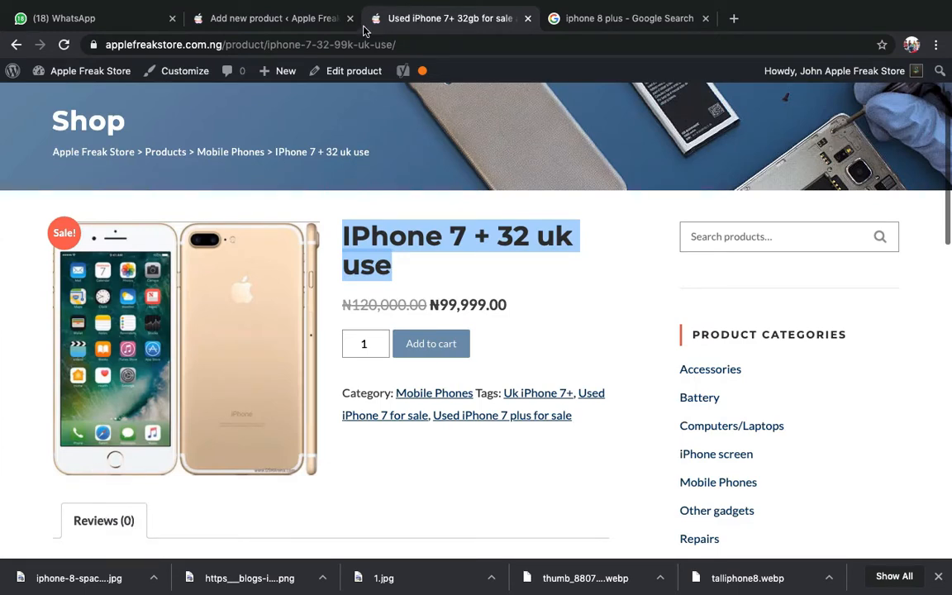
{"action": "left_click", "coordinate": [300, 10]}
{"action": "scroll", "coordinate": [666, 284], "scroll_direction": "down", "scroll_amount": 2}
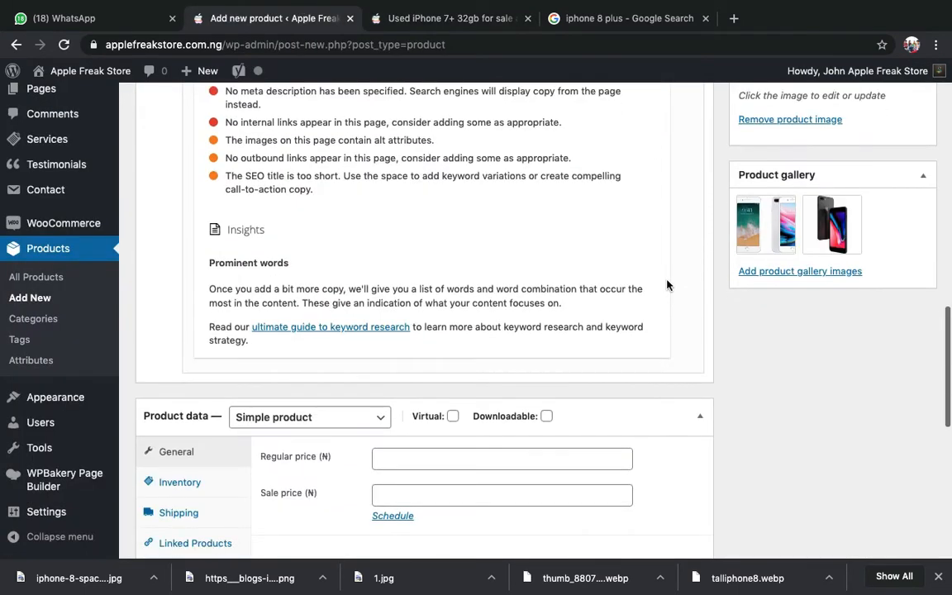
{"action": "scroll", "coordinate": [668, 285], "scroll_direction": "down", "scroll_amount": 2}
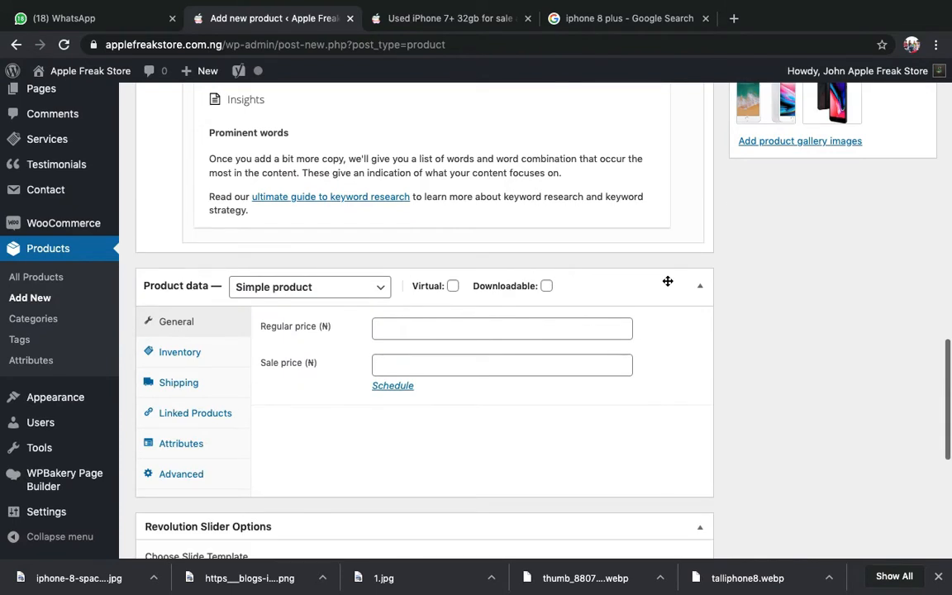
{"action": "scroll", "coordinate": [668, 285], "scroll_direction": "down", "scroll_amount": 2}
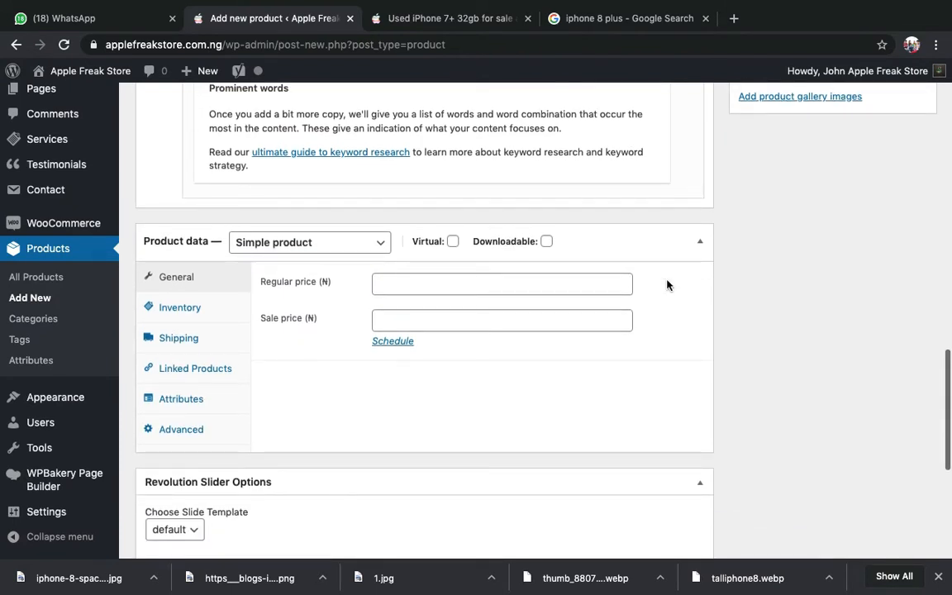
{"action": "left_click", "coordinate": [64, 17]}
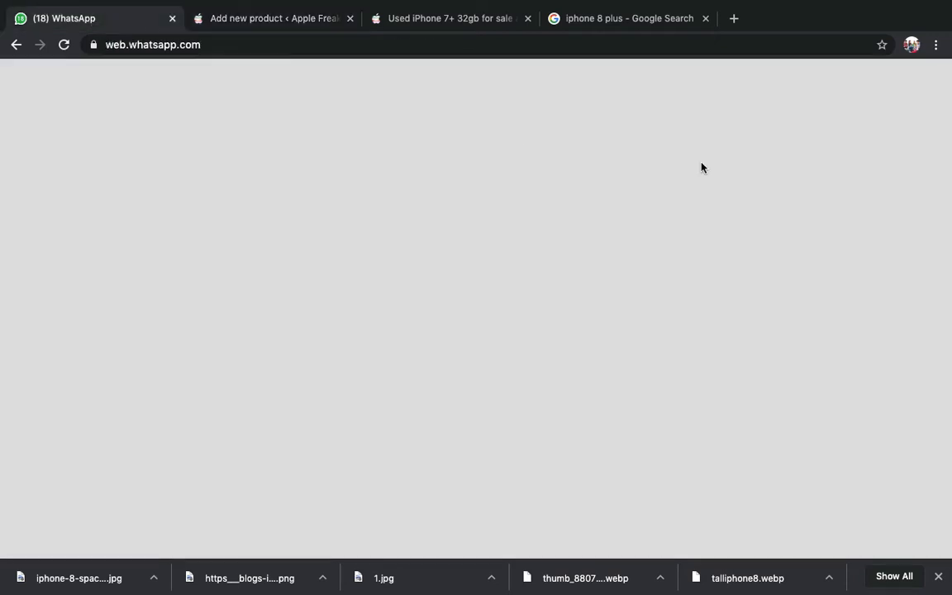
{"action": "left_click", "coordinate": [923, 83]}
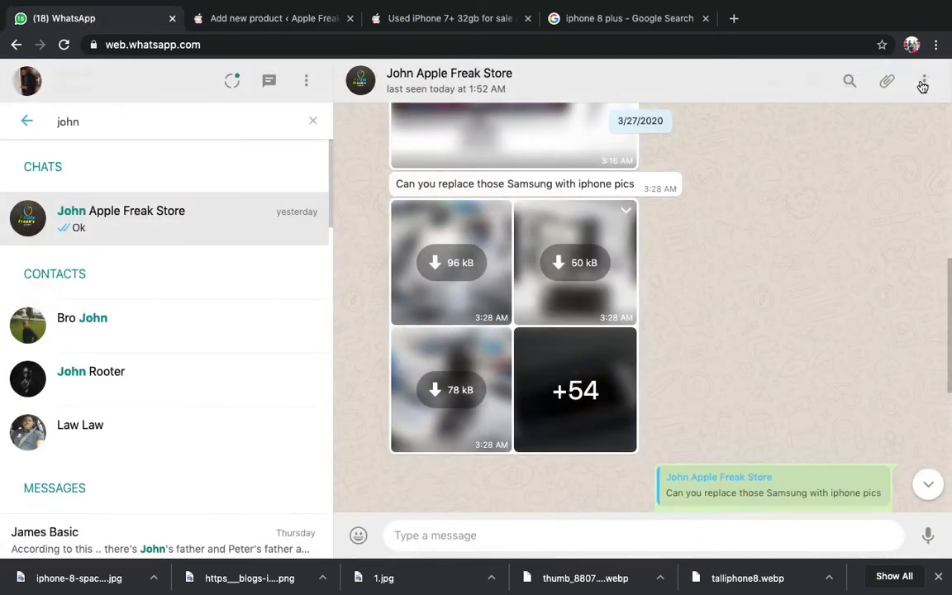
{"action": "scroll", "coordinate": [659, 285], "scroll_direction": "down", "scroll_amount": 5}
{"action": "scroll", "coordinate": [658, 285], "scroll_direction": "down", "scroll_amount": 10}
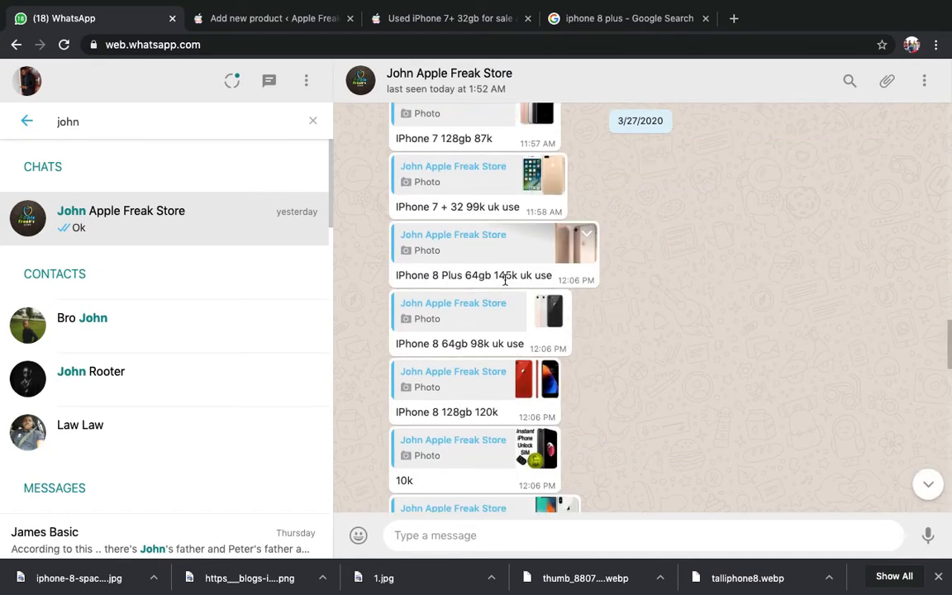
{"action": "double_click", "coordinate": [504, 278]}
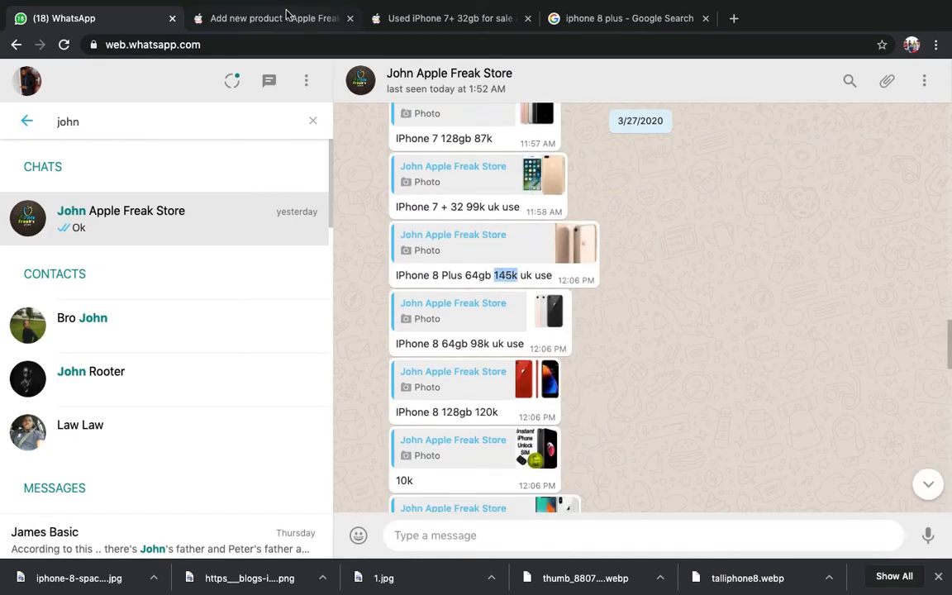
{"action": "left_click", "coordinate": [258, 17]}
{"action": "scroll", "coordinate": [470, 347], "scroll_direction": "down", "scroll_amount": 2}
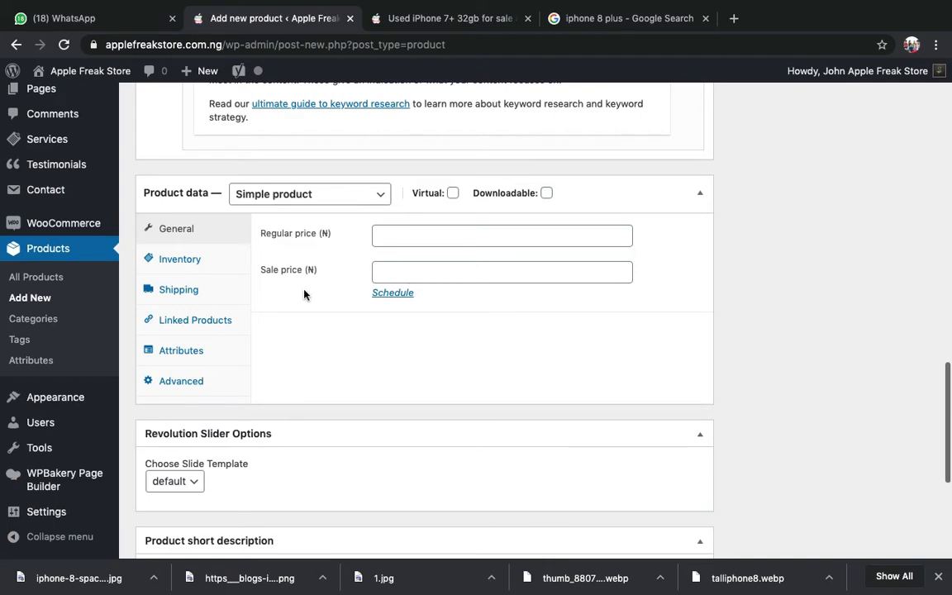
- Check the iPhone 7 + listing's old price 120,000.00 and sale price 99,999.00
{"action": "left_click", "coordinate": [395, 18]}
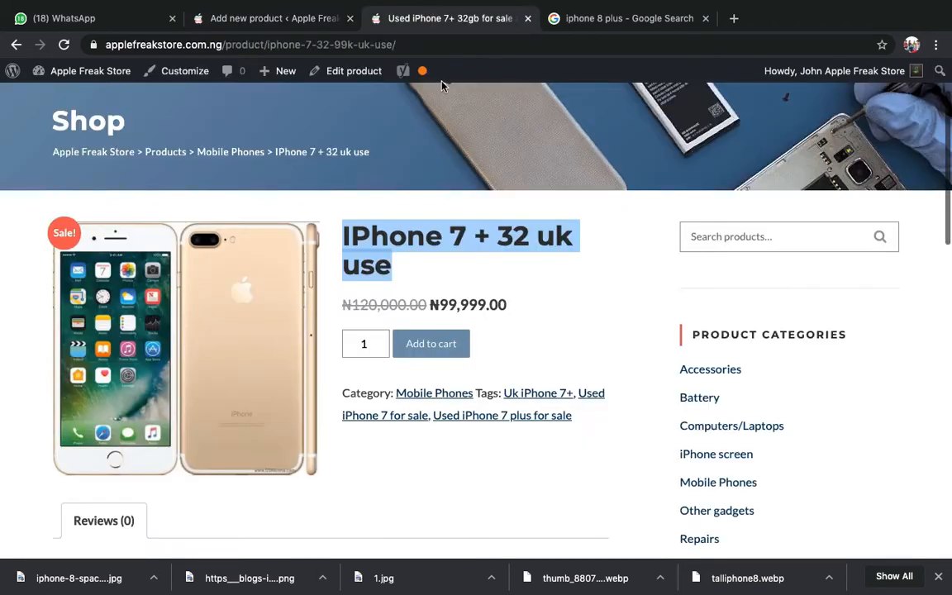
{"action": "left_click", "coordinate": [560, 295]}
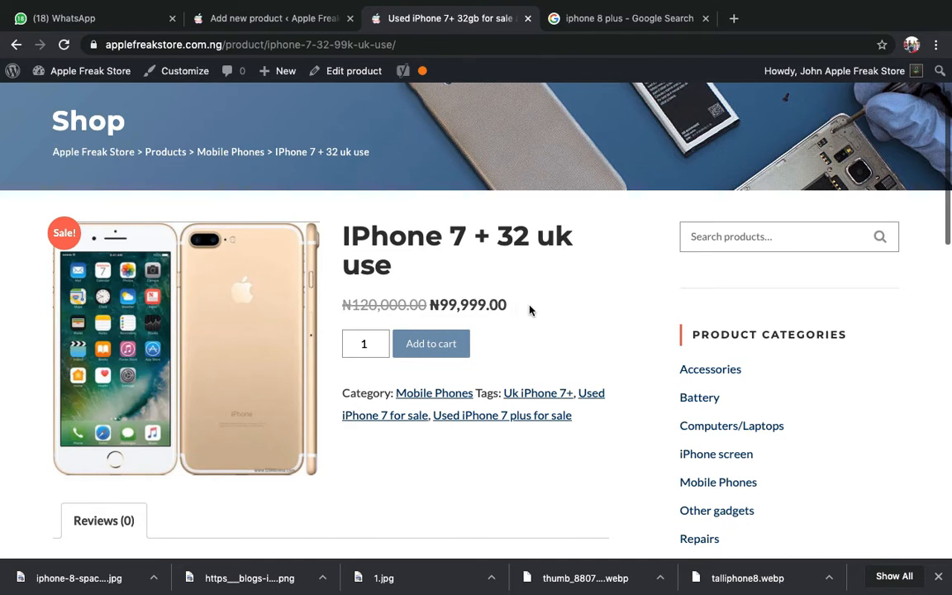
{"action": "left_click_drag", "start_coordinate": [529, 310], "coordinate": [428, 305]}
{"action": "left_click", "coordinate": [428, 305]}
{"action": "double_click", "coordinate": [369, 308]}
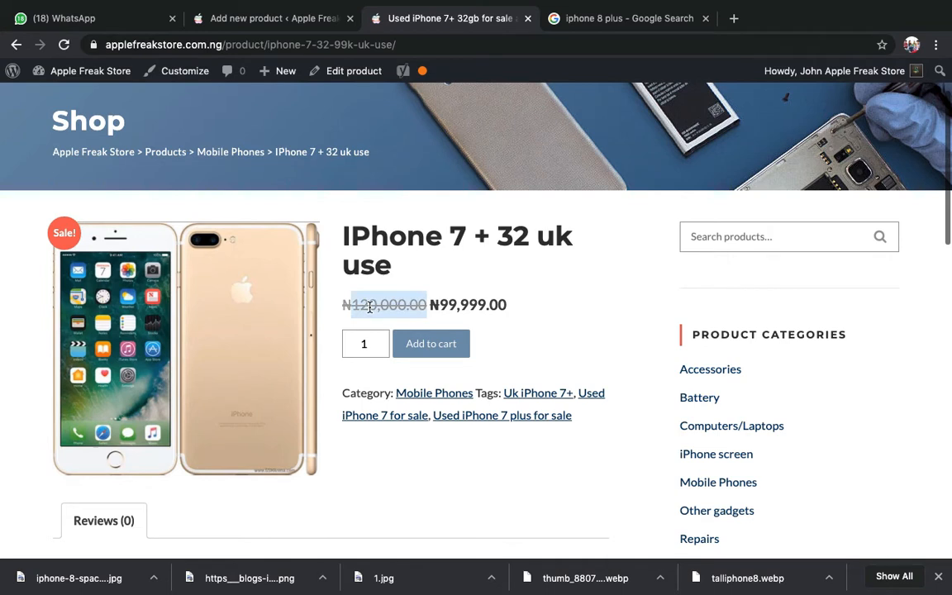
{"action": "left_click", "coordinate": [464, 286]}
{"action": "double_click", "coordinate": [468, 303]}
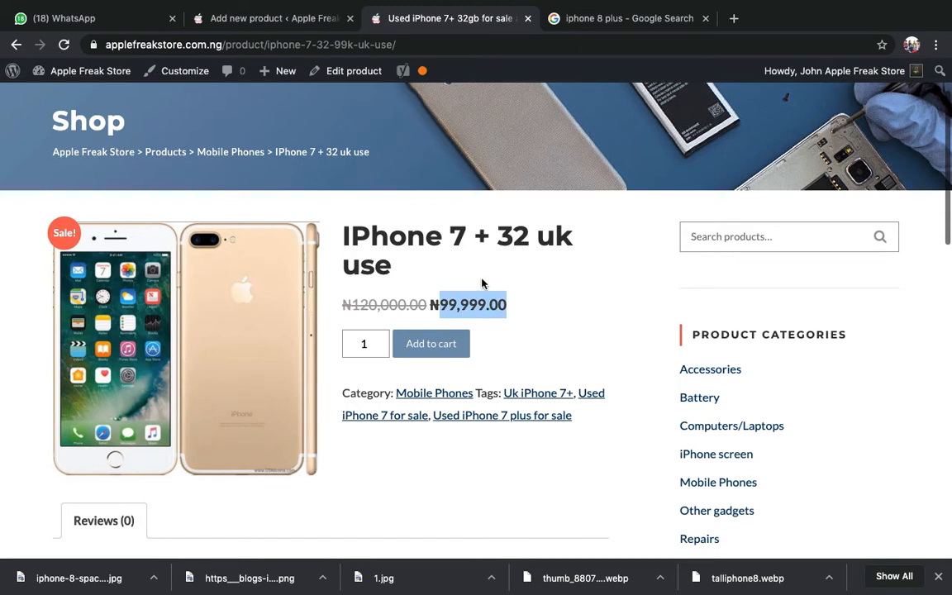
{"action": "left_click", "coordinate": [481, 285]}
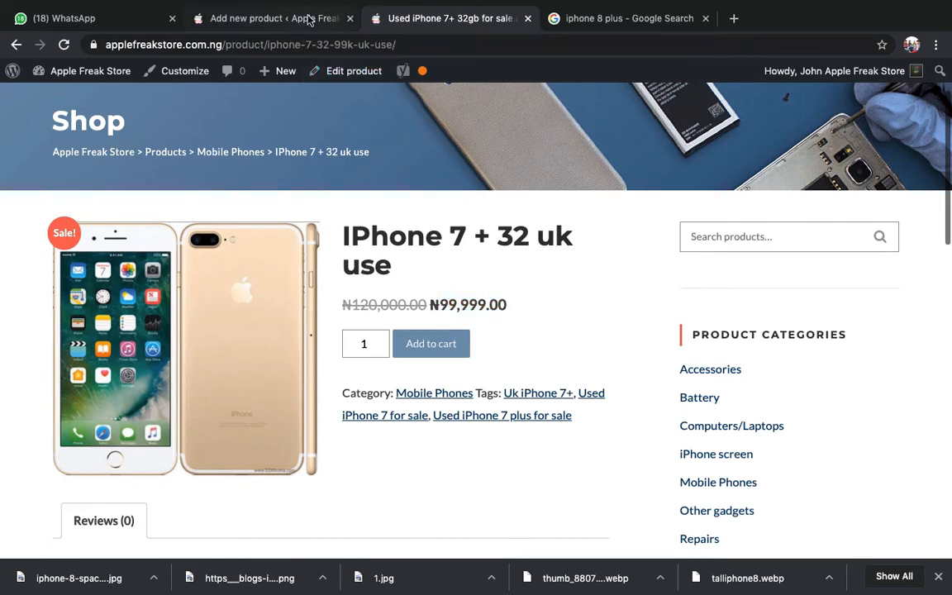
{"action": "left_click", "coordinate": [100, 20]}
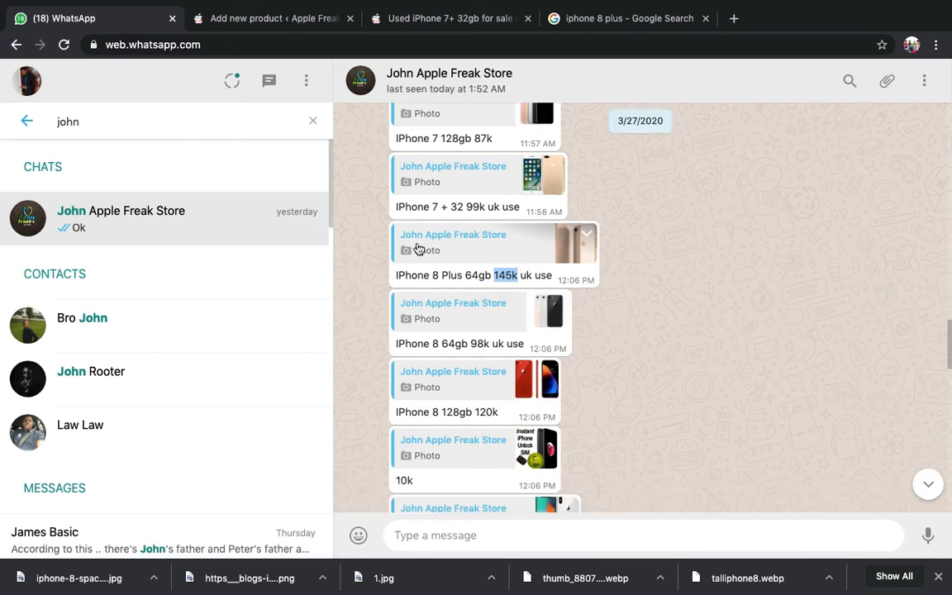
- Enter regular price 16000 and sale price 14500 in the new product
{"action": "left_click", "coordinate": [249, 23]}
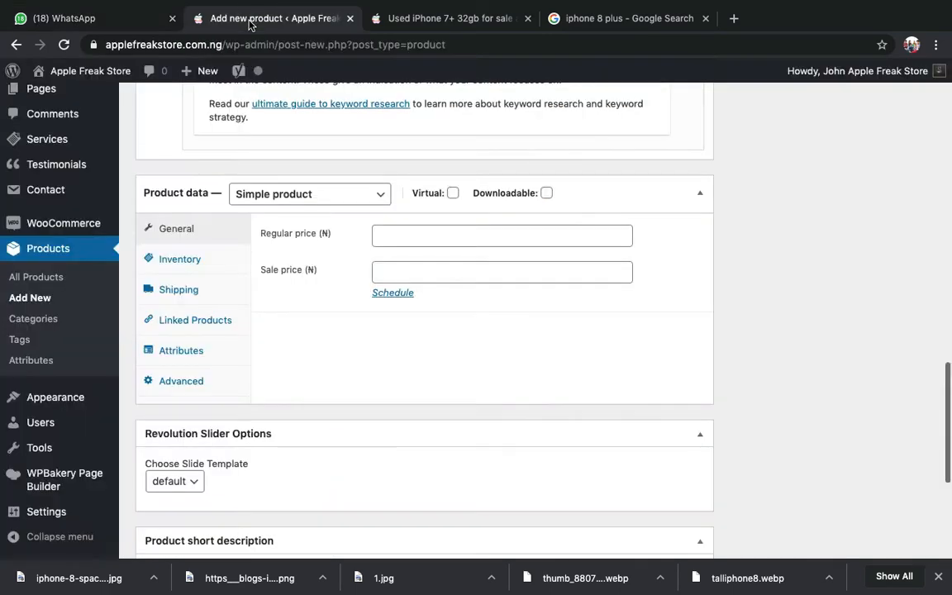
{"action": "left_click", "coordinate": [454, 238]}
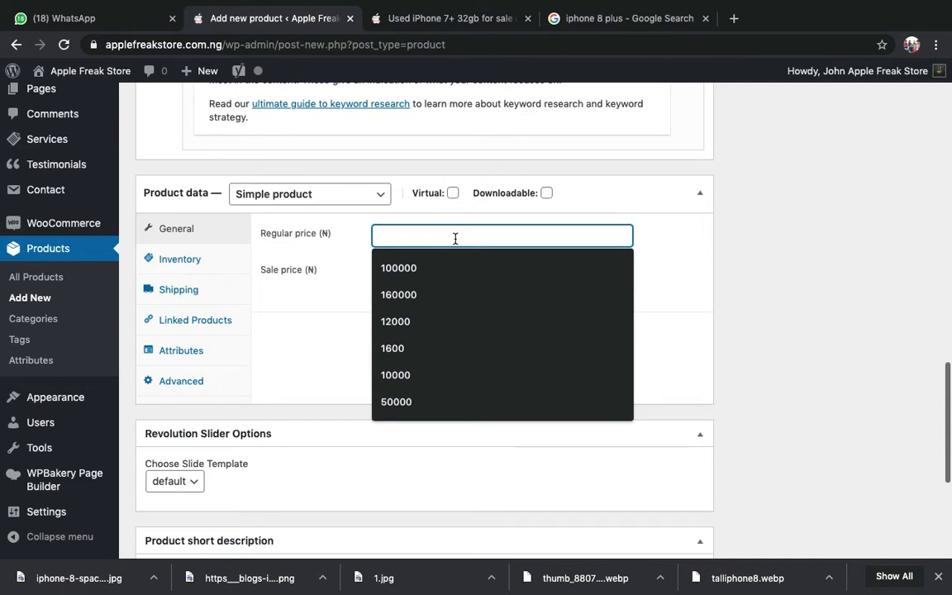
{"action": "type", "text": "16000"}
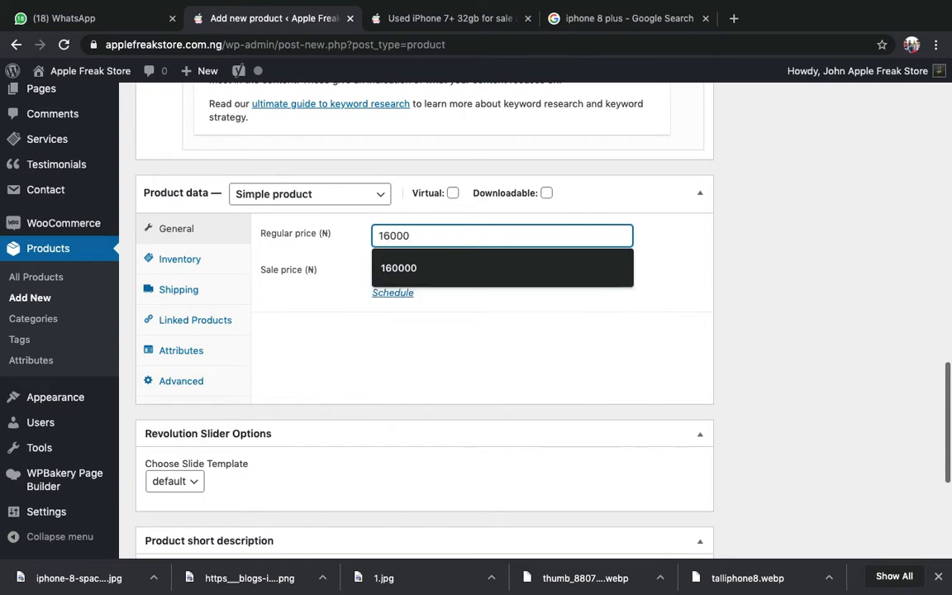
{"action": "left_click", "coordinate": [775, 301]}
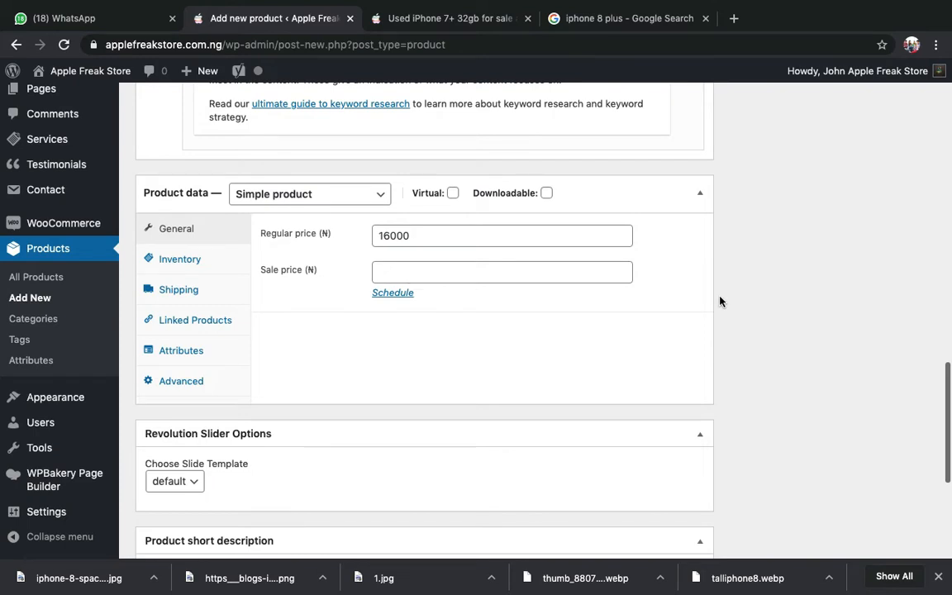
{"action": "left_click", "coordinate": [607, 277]}
{"action": "type", "text": "1"}
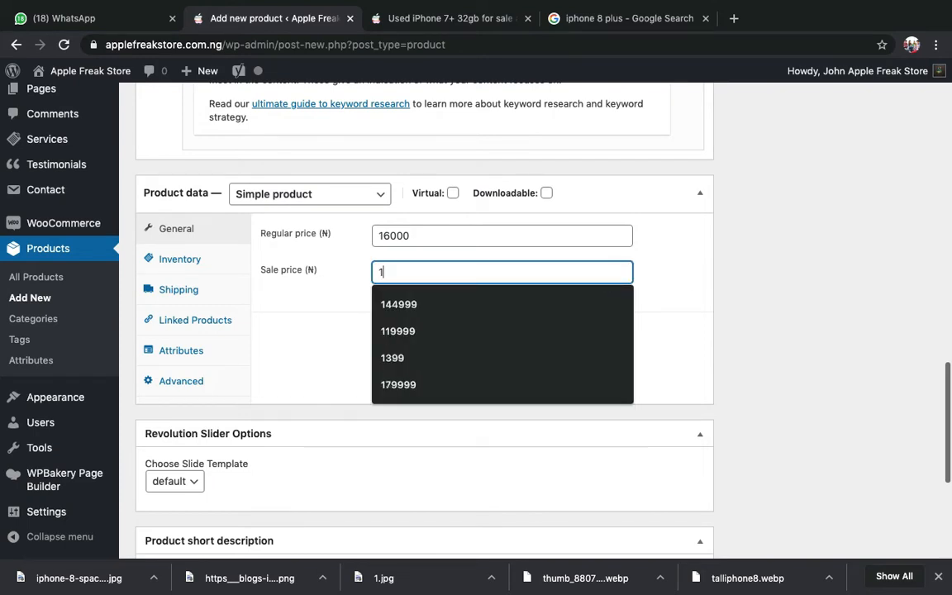
{"action": "type", "text": "45000"}
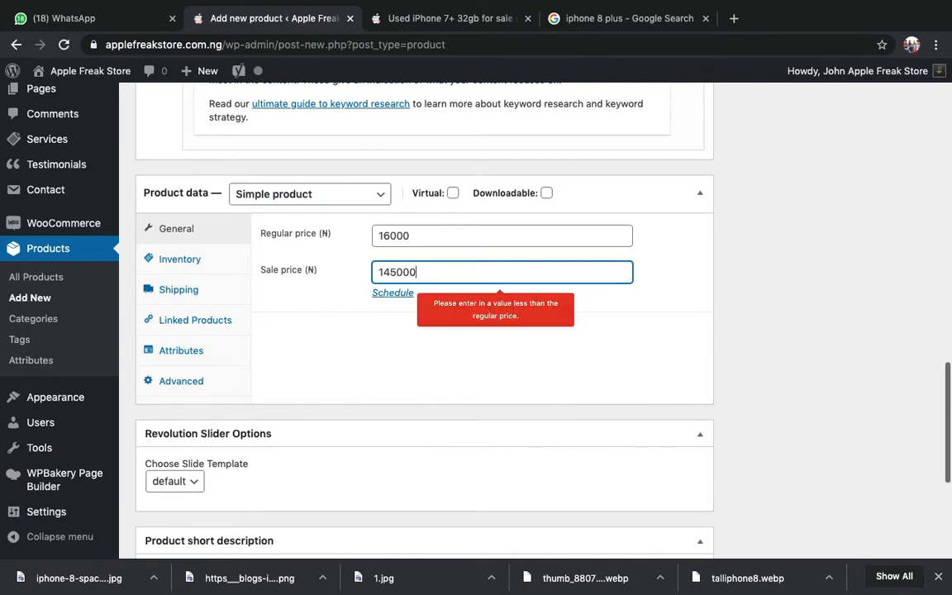
{"action": "key", "text": "BackSpace"}
{"action": "left_click", "coordinate": [810, 304]}
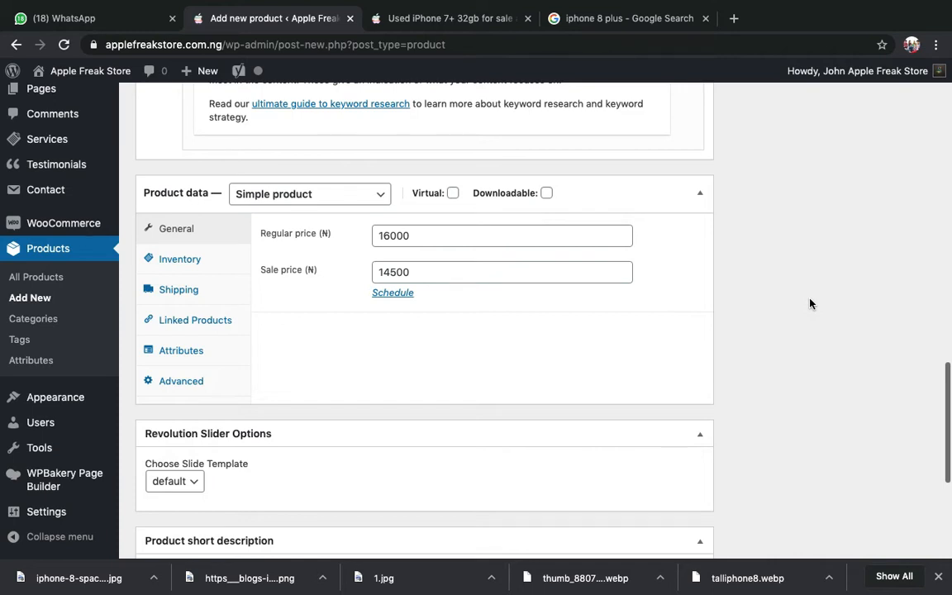
- Correct the regular price to 160000
{"action": "left_click", "coordinate": [507, 237]}
{"action": "key", "text": "super+a"}
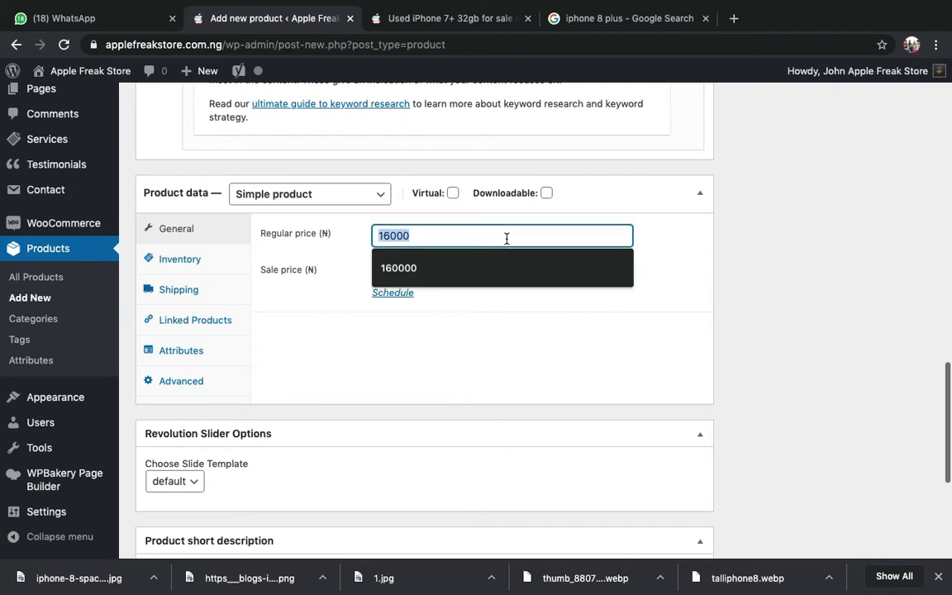
{"action": "key", "text": "BackSpace"}
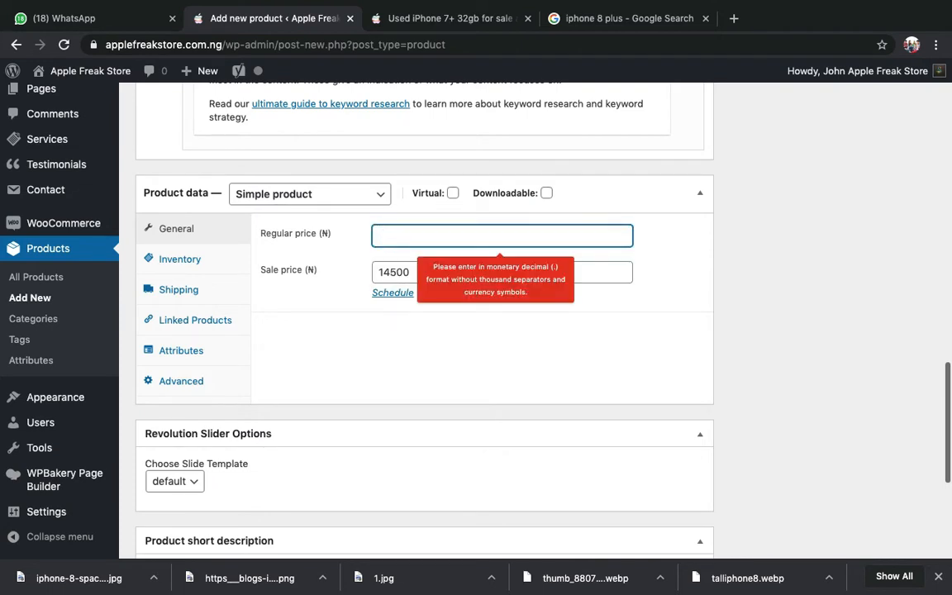
{"action": "left_click", "coordinate": [800, 306]}
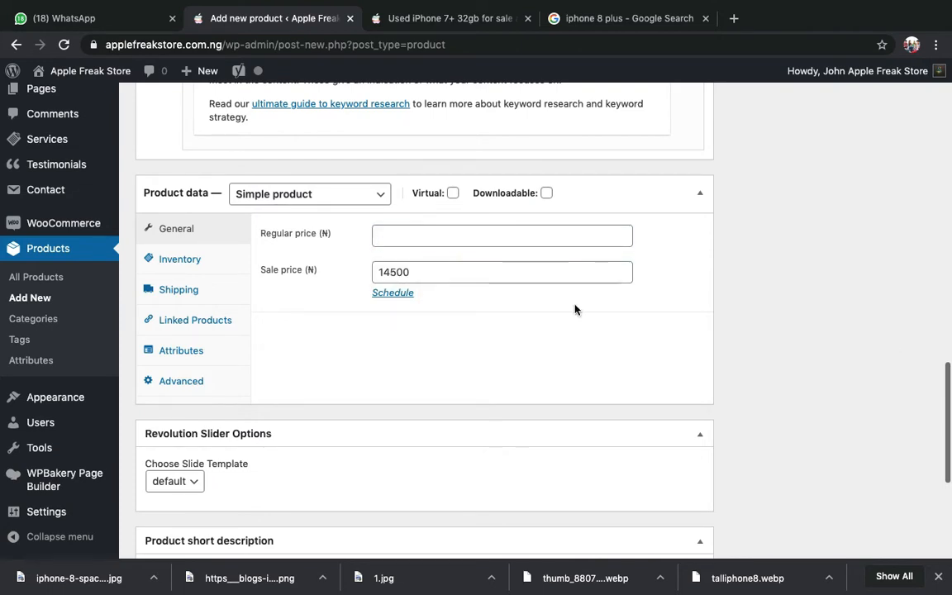
{"action": "left_click", "coordinate": [414, 234]}
{"action": "type", "text": "16"}
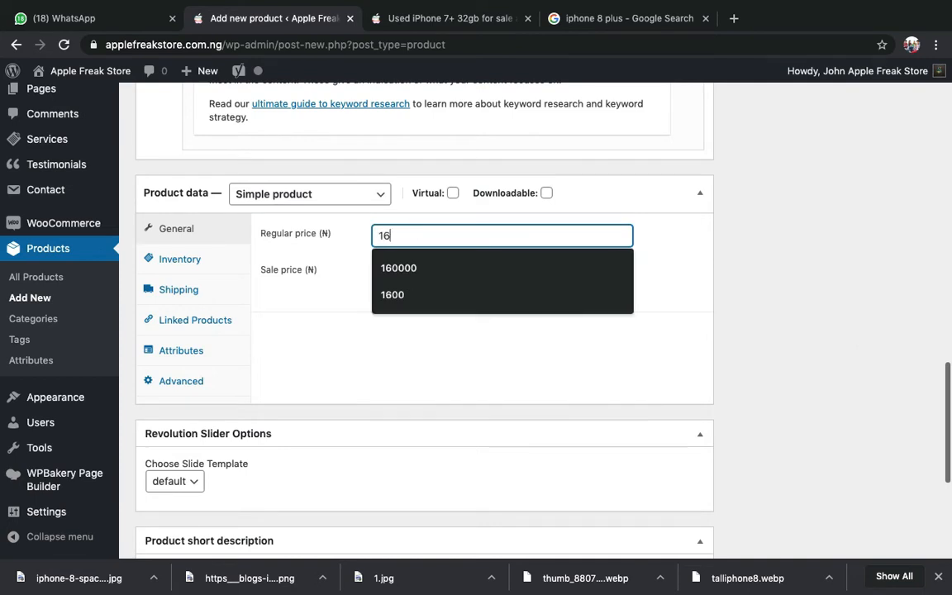
{"action": "type", "text": "0000"}
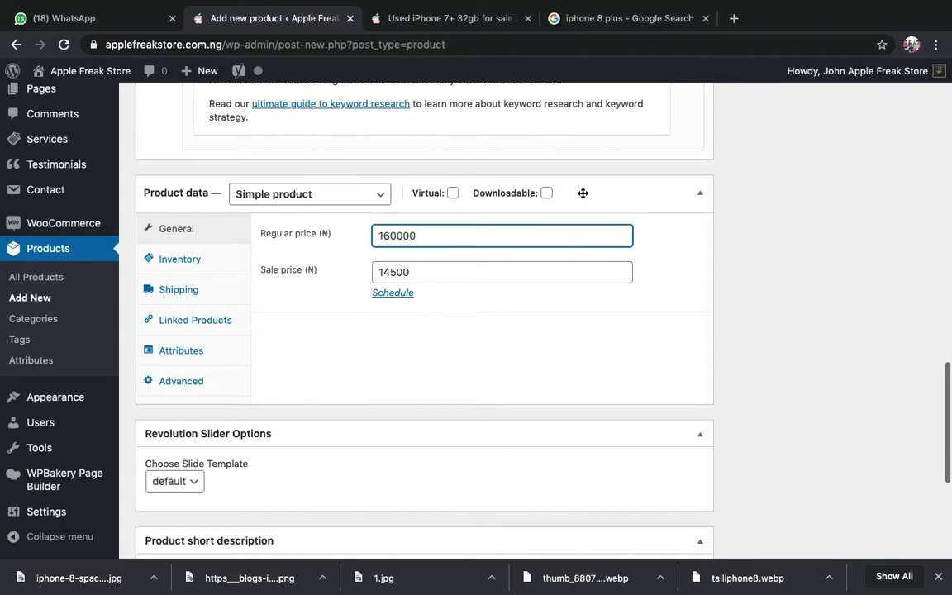
{"action": "left_click", "coordinate": [446, 17]}
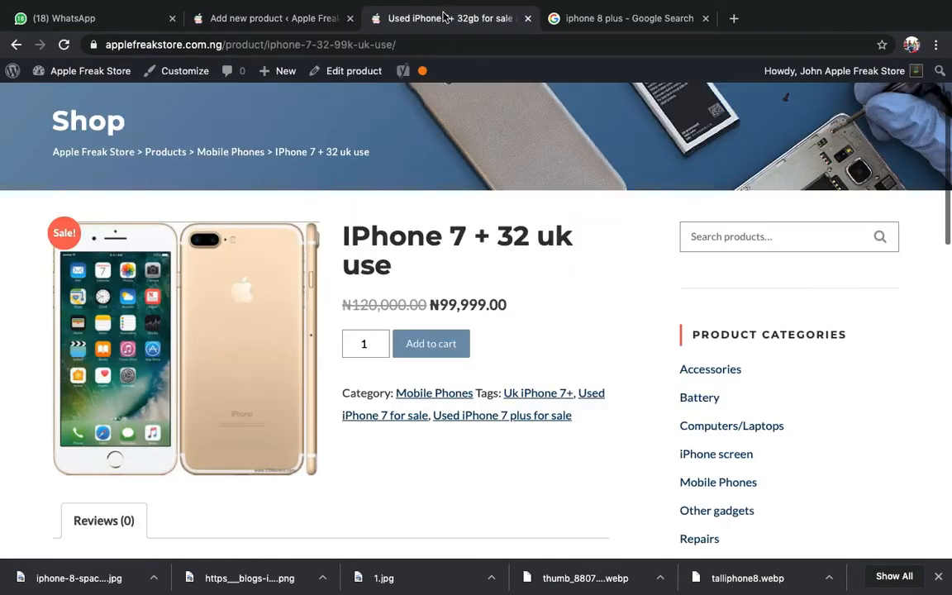
- Inspect the iPhone 7 + crossed-out 120,000.00 and sale 99,999.00 prices, then return
{"action": "triple_click", "coordinate": [374, 307]}
{"action": "left_click", "coordinate": [374, 309]}
{"action": "double_click", "coordinate": [376, 312]}
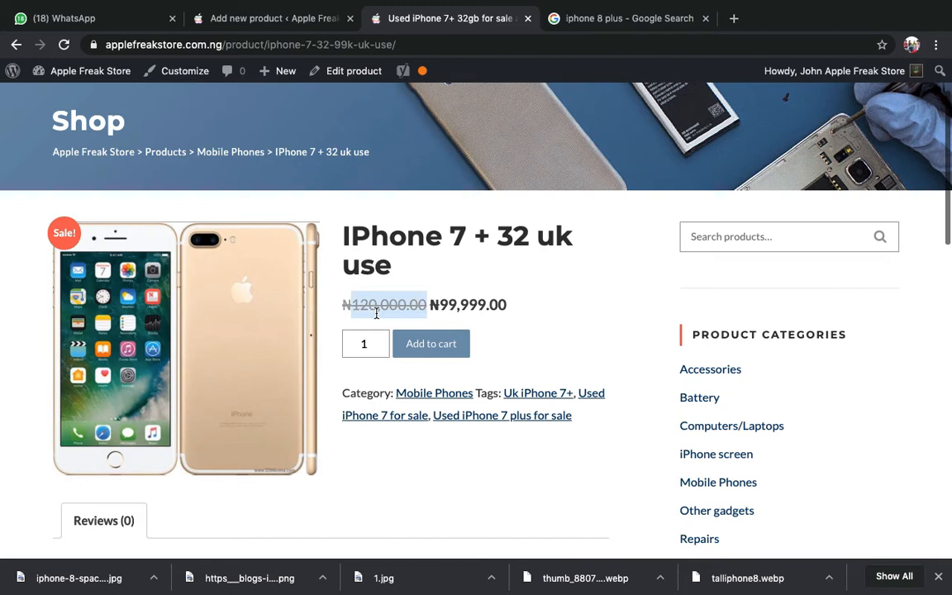
{"action": "double_click", "coordinate": [475, 306]}
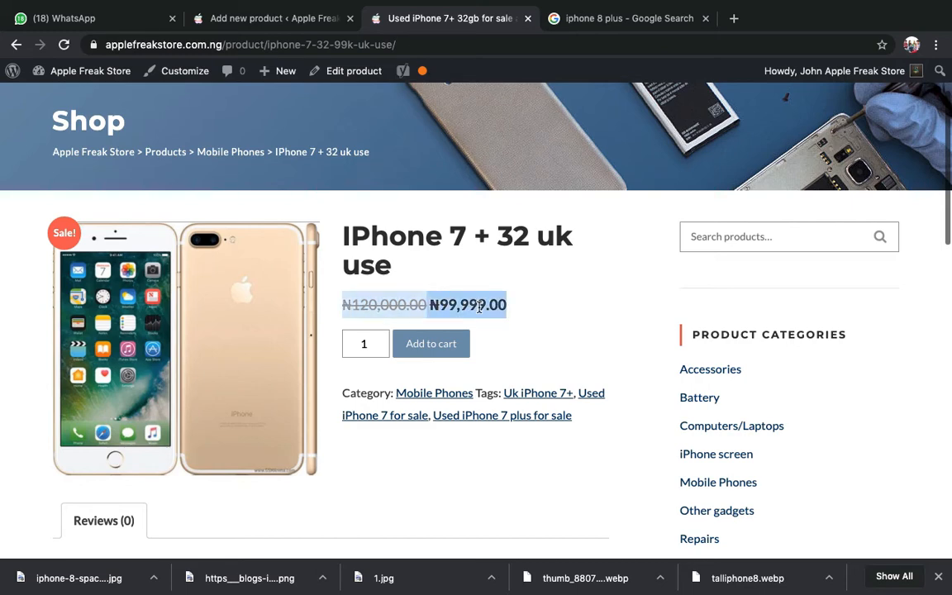
{"action": "left_click", "coordinate": [483, 306]}
{"action": "double_click", "coordinate": [483, 306]}
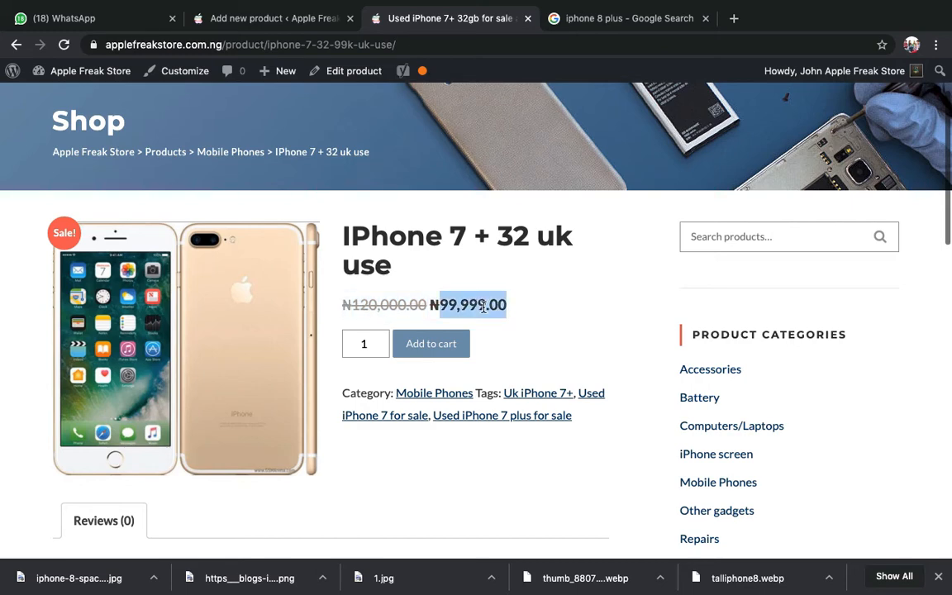
{"action": "left_click", "coordinate": [235, 23]}
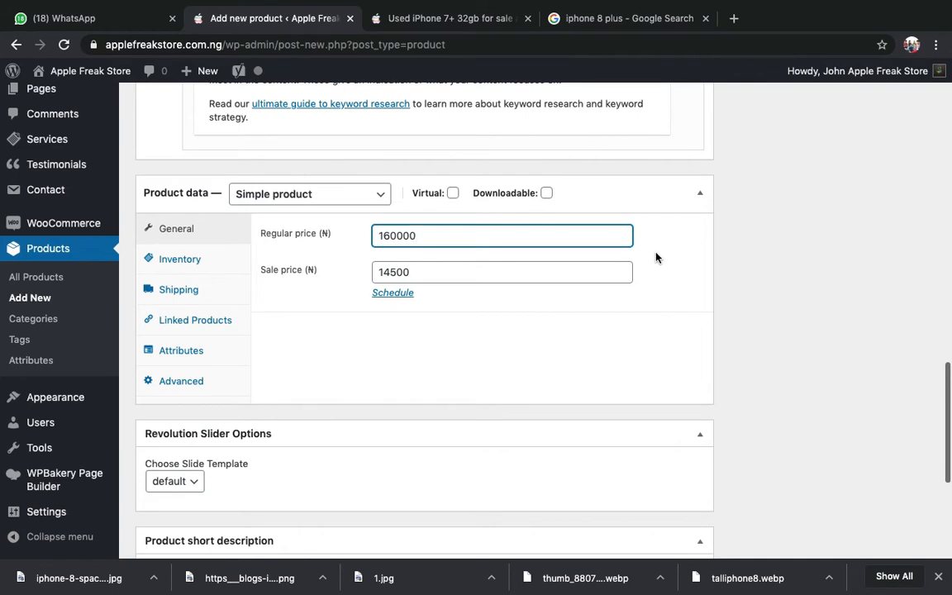
- Scroll the product edit page and place the caret in the Product short description box
{"action": "scroll", "coordinate": [656, 258], "scroll_direction": "down", "scroll_amount": 5}
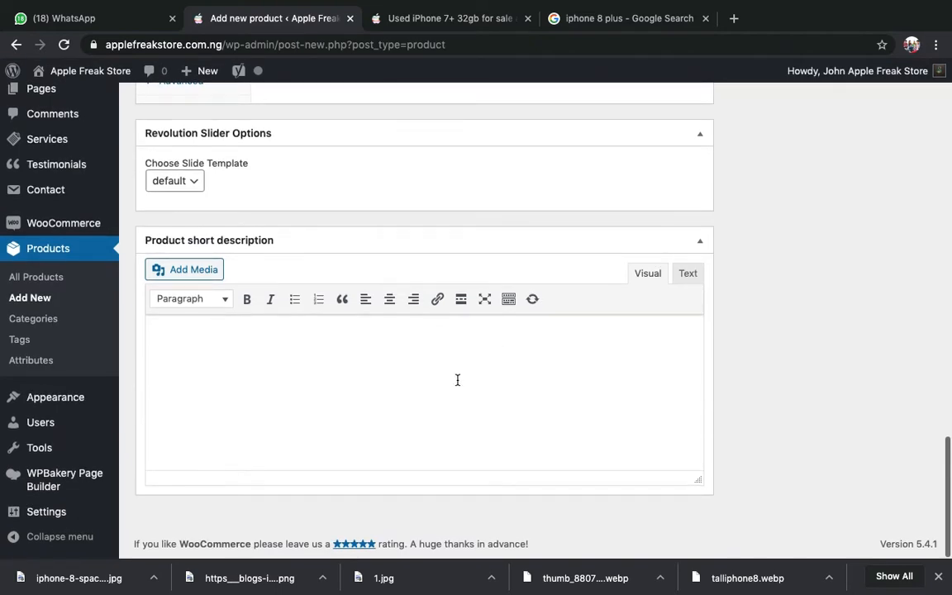
{"action": "scroll", "coordinate": [457, 379], "scroll_direction": "up", "scroll_amount": 10}
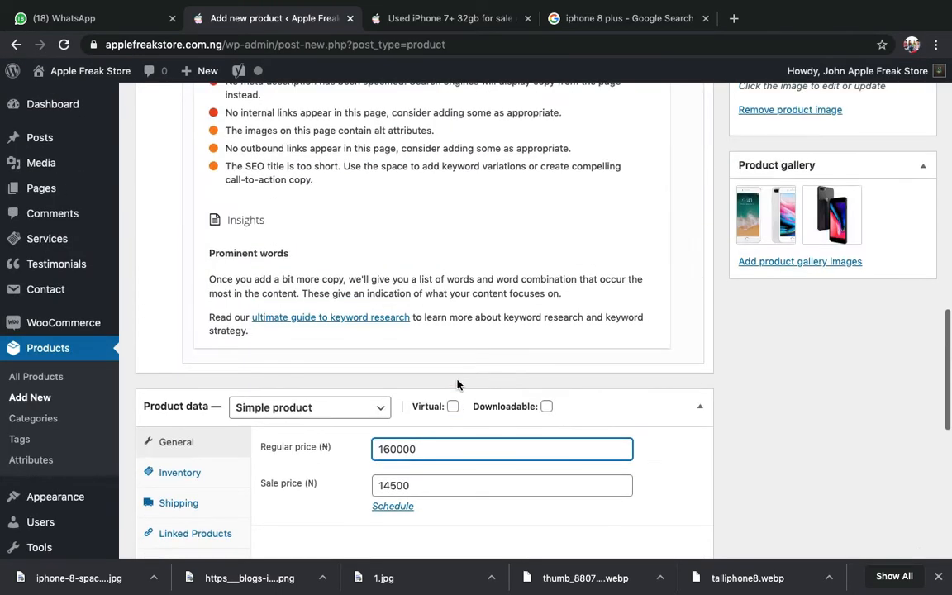
{"action": "scroll", "coordinate": [457, 380], "scroll_direction": "down", "scroll_amount": 1}
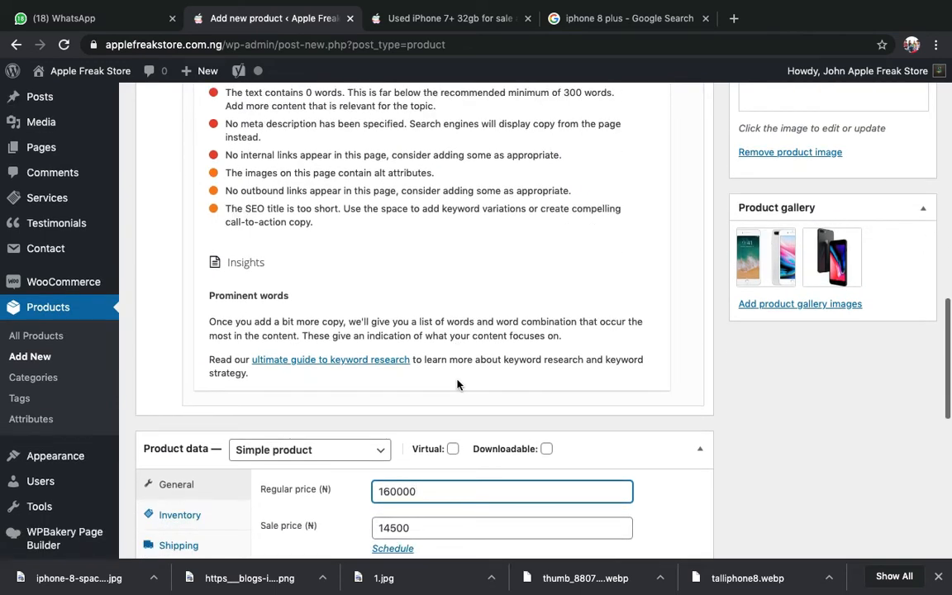
{"action": "scroll", "coordinate": [458, 385], "scroll_direction": "up", "scroll_amount": 14}
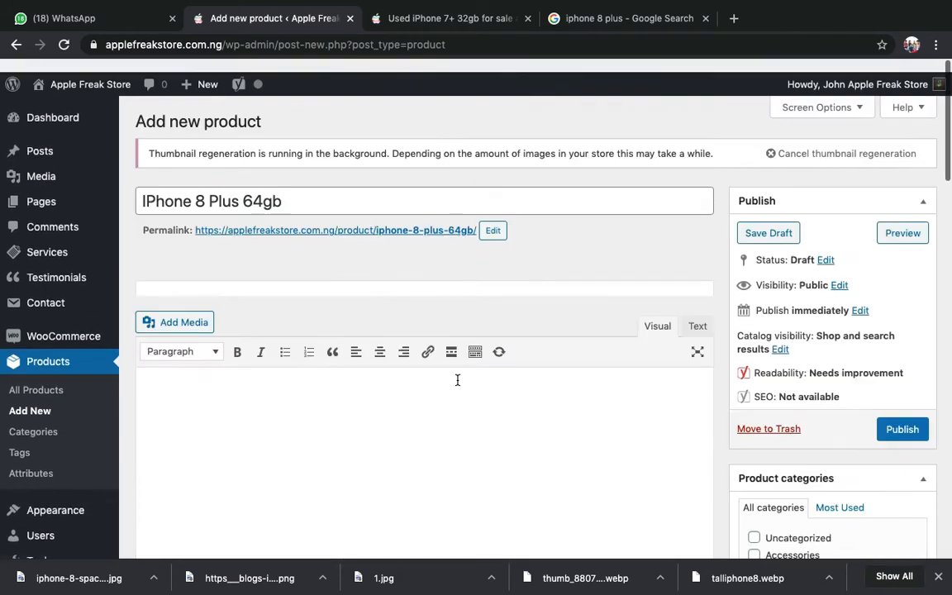
{"action": "left_click", "coordinate": [408, 374]}
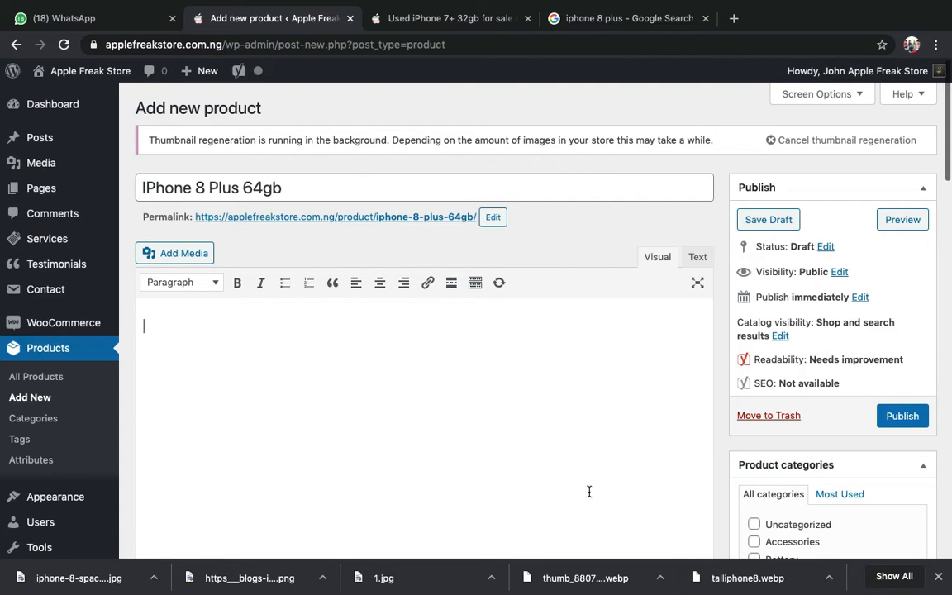
{"action": "scroll", "coordinate": [349, 358], "scroll_direction": "down", "scroll_amount": 3}
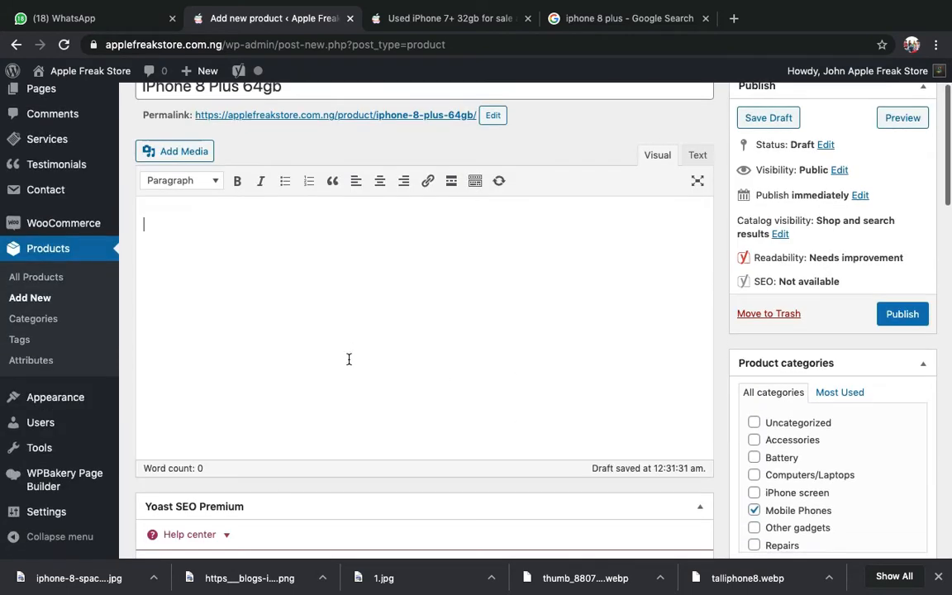
{"action": "scroll", "coordinate": [349, 358], "scroll_direction": "up", "scroll_amount": 3}
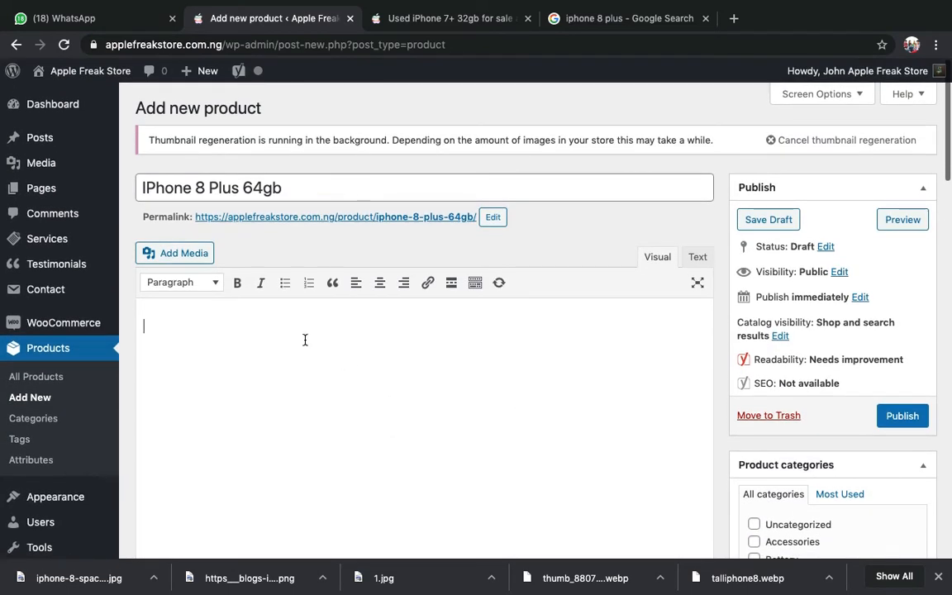
{"action": "scroll", "coordinate": [380, 433], "scroll_direction": "down", "scroll_amount": 1}
{"action": "scroll", "coordinate": [379, 434], "scroll_direction": "down", "scroll_amount": 1}
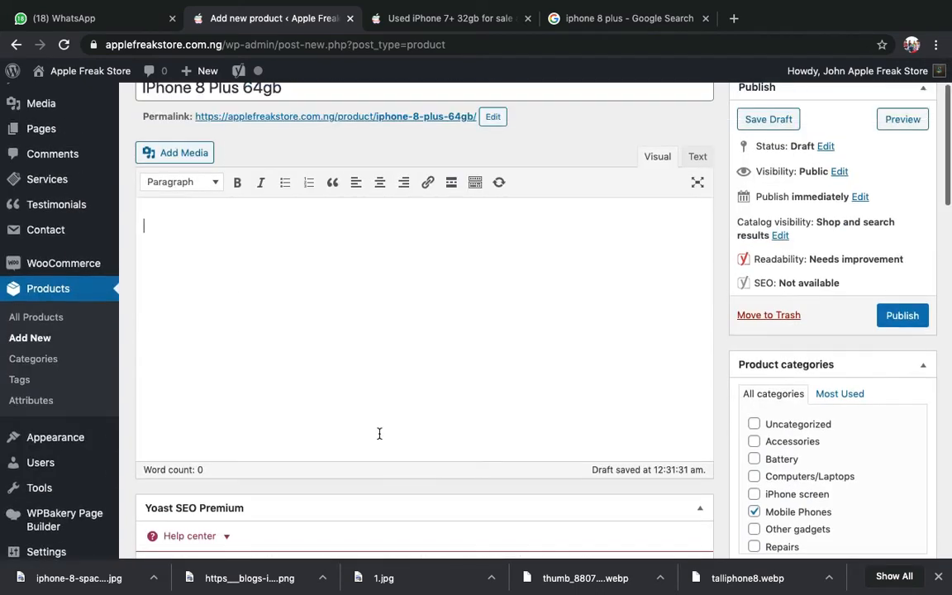
{"action": "scroll", "coordinate": [380, 434], "scroll_direction": "up", "scroll_amount": 1}
{"action": "scroll", "coordinate": [267, 259], "scroll_direction": "down", "scroll_amount": 20}
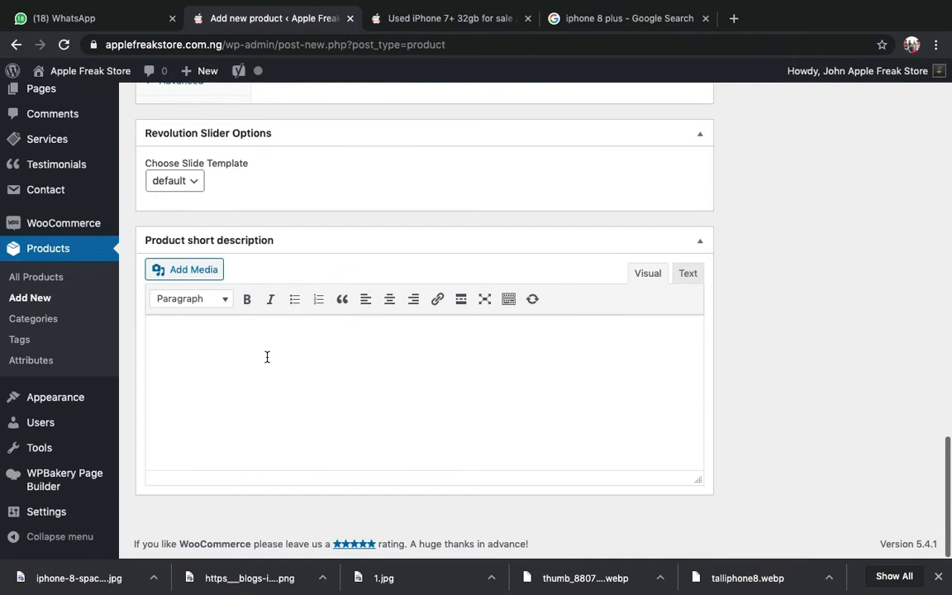
{"action": "left_click", "coordinate": [267, 357]}
{"action": "left_click", "coordinate": [451, 18]}
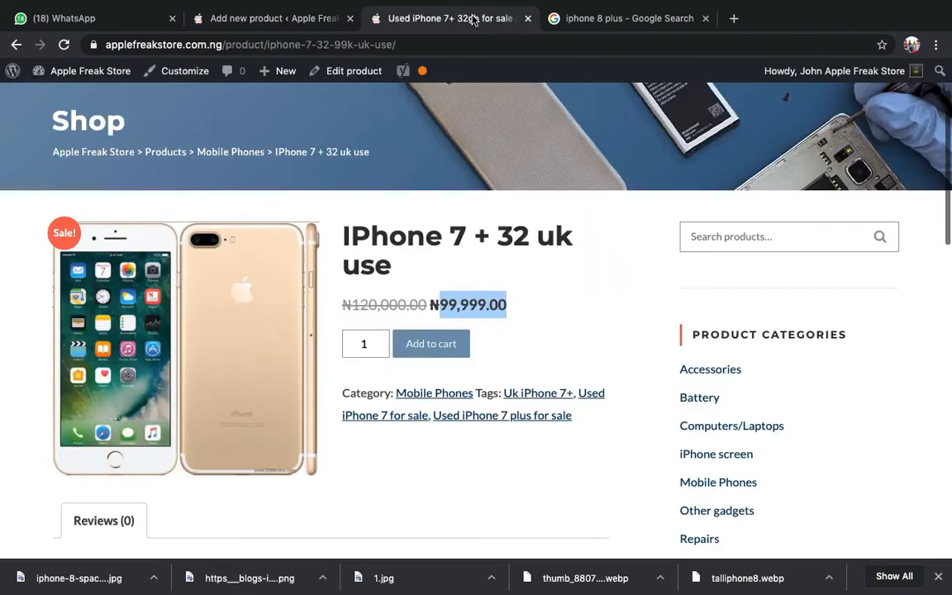
{"action": "left_click", "coordinate": [616, 374]}
{"action": "scroll", "coordinate": [616, 374], "scroll_direction": "down", "scroll_amount": 3}
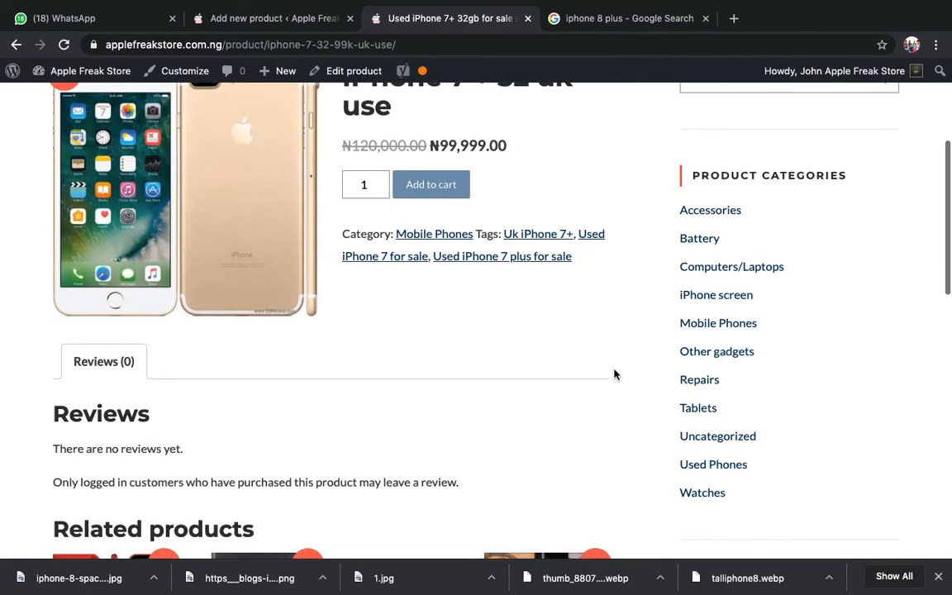
{"action": "scroll", "coordinate": [614, 375], "scroll_direction": "up", "scroll_amount": 2}
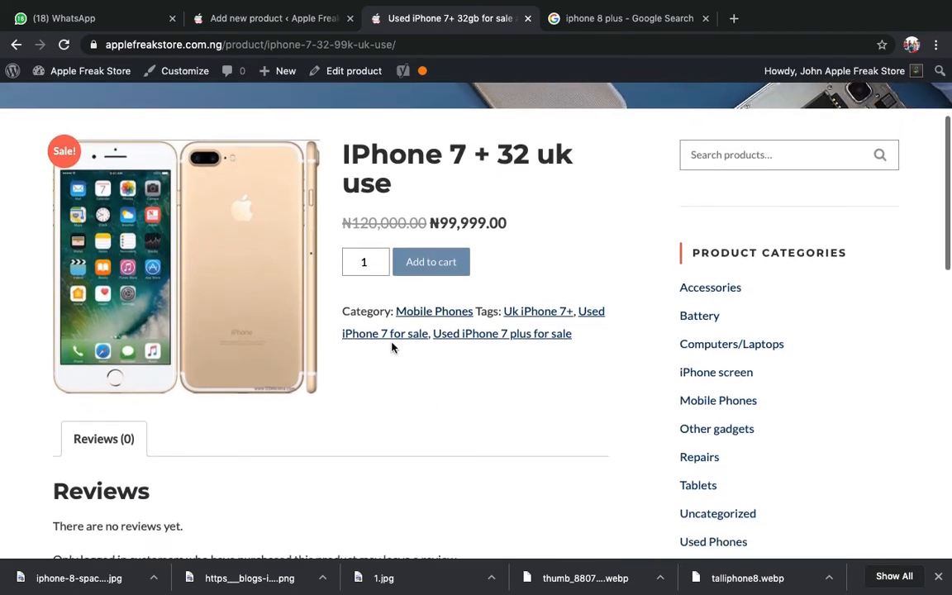
{"action": "scroll", "coordinate": [474, 275], "scroll_direction": "down", "scroll_amount": 1}
{"action": "scroll", "coordinate": [475, 278], "scroll_direction": "down", "scroll_amount": 4}
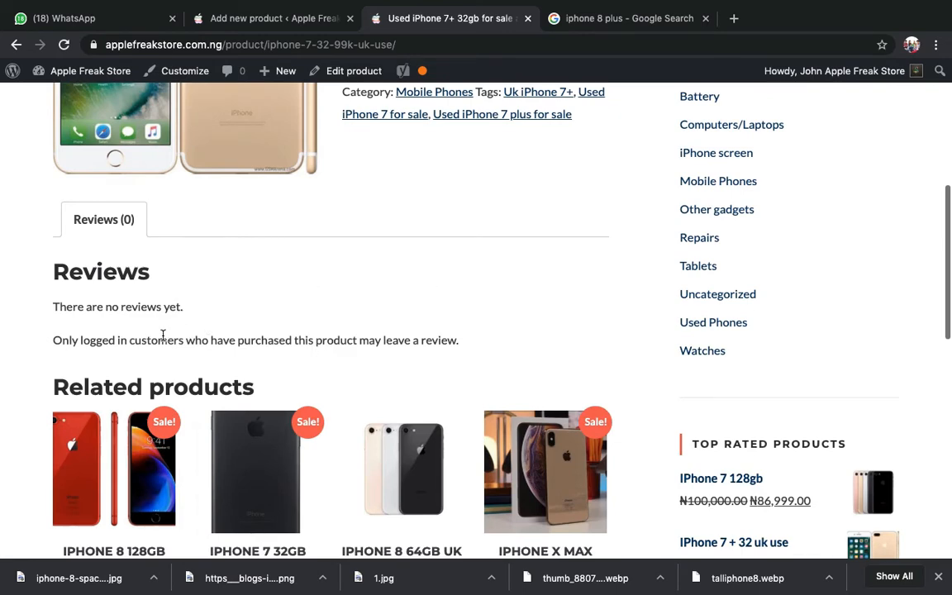
{"action": "scroll", "coordinate": [163, 335], "scroll_direction": "down", "scroll_amount": 3}
{"action": "scroll", "coordinate": [163, 339], "scroll_direction": "up", "scroll_amount": 8}
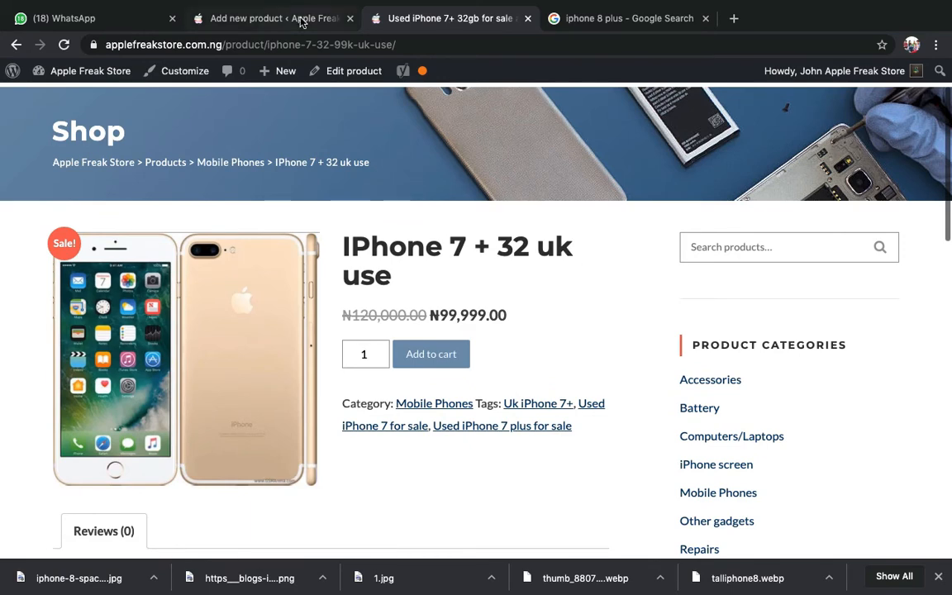
- Glance at the product's WhatsApp listing message, then go back to the new product form
{"action": "left_click", "coordinate": [272, 18]}
{"action": "scroll", "coordinate": [422, 388], "scroll_direction": "up", "scroll_amount": 20}
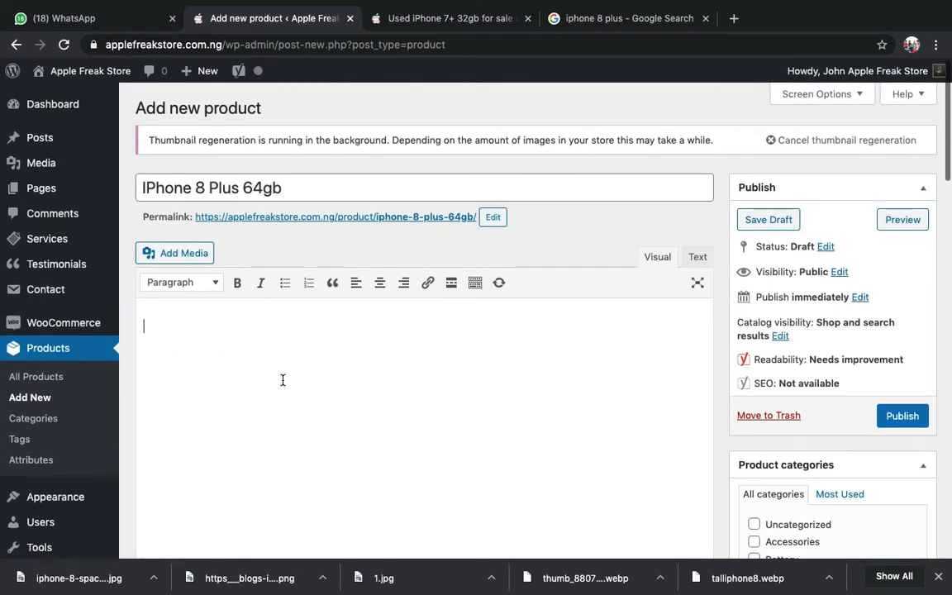
{"action": "scroll", "coordinate": [283, 380], "scroll_direction": "down", "scroll_amount": 20}
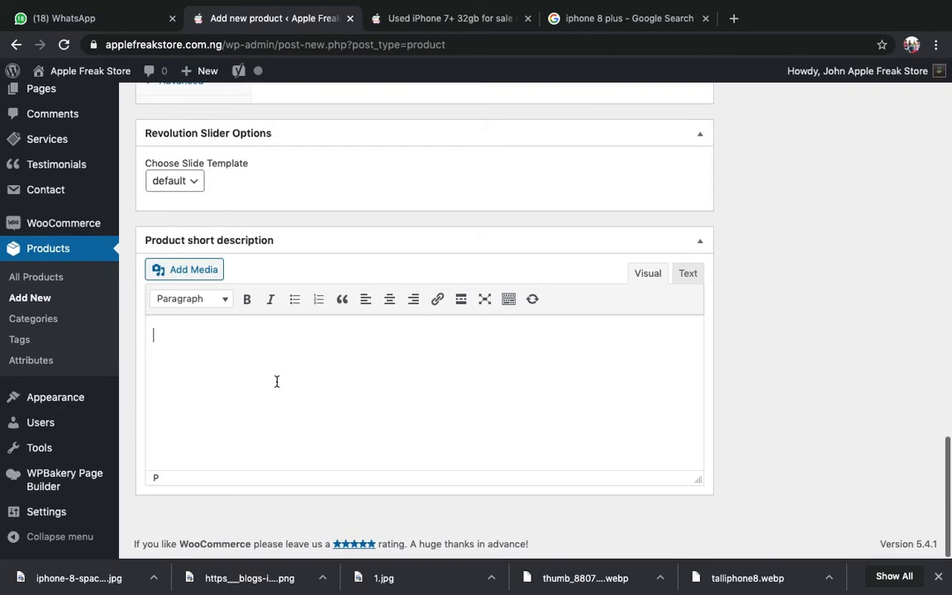
{"action": "left_click", "coordinate": [70, 16]}
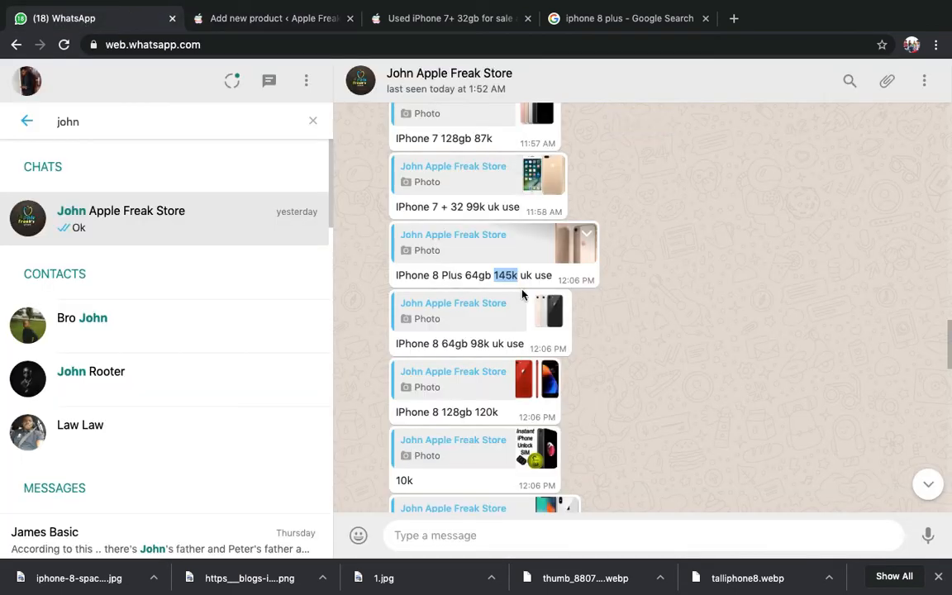
{"action": "left_click", "coordinate": [311, 21]}
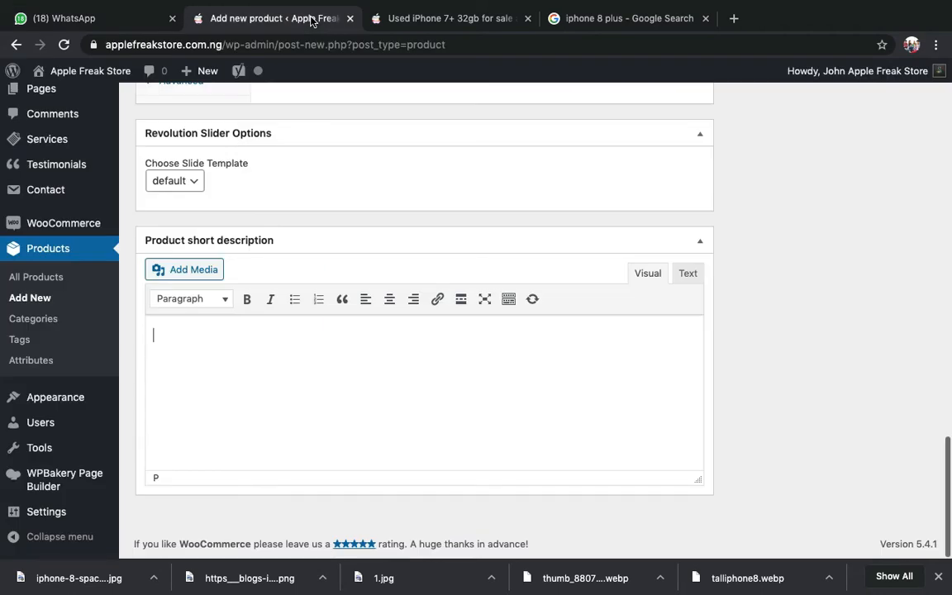
- Write 'This is a Uk used Iphone 8 plus. looking clean' as the short description
{"action": "type", "text": "This is a Uk used "}
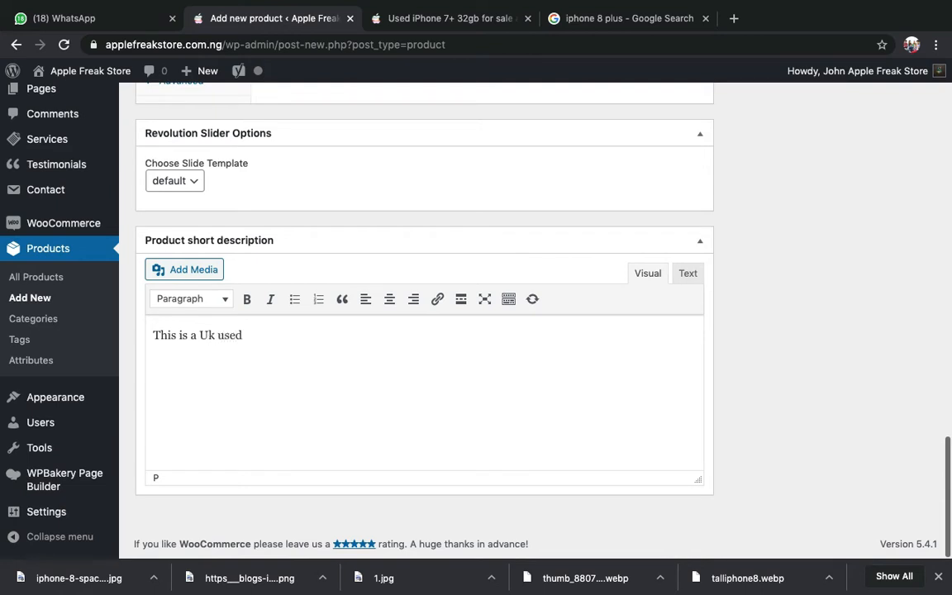
{"action": "type", "text": "Iphone 8 plus. "}
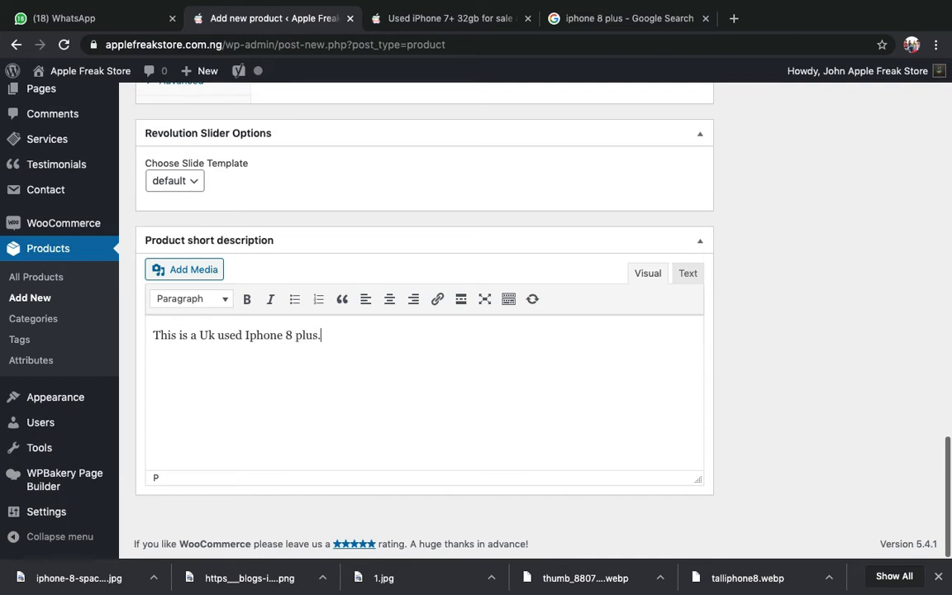
{"action": "type", "text": "looking clean"}
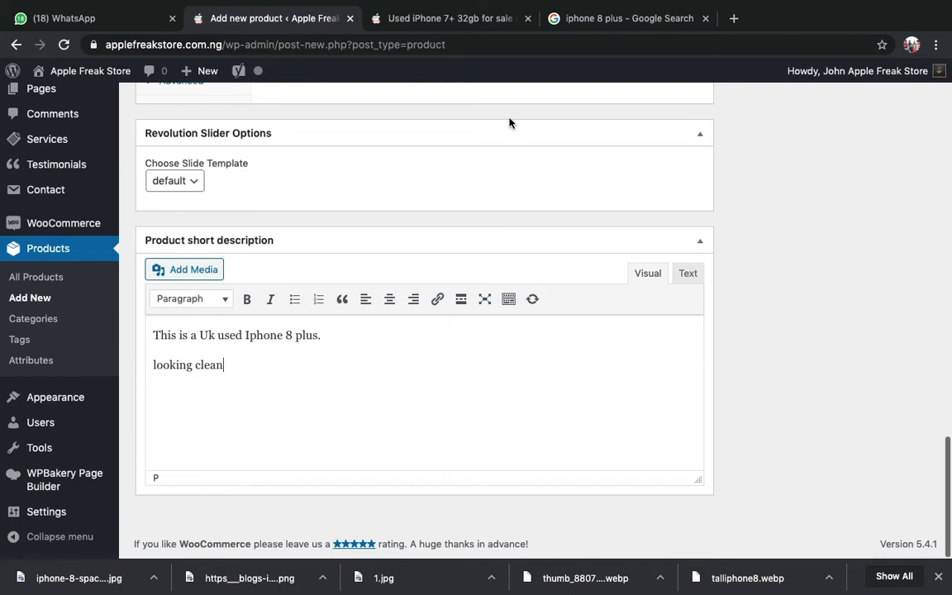
{"action": "scroll", "coordinate": [816, 290], "scroll_direction": "up", "scroll_amount": 15}
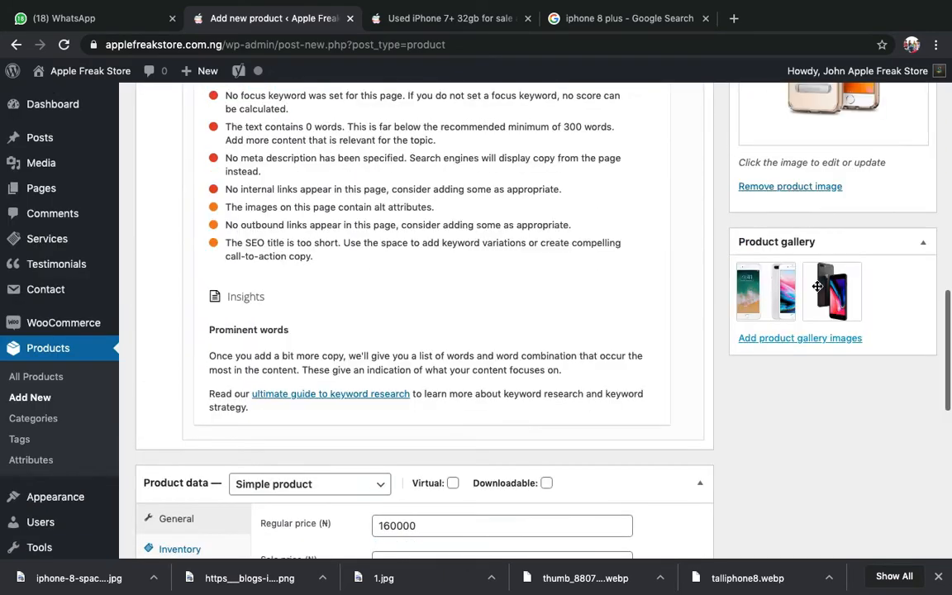
- Scroll to the top of the product page, then down to the Yoast SEO snippet preview
{"action": "scroll", "coordinate": [816, 290], "scroll_direction": "up", "scroll_amount": 10}
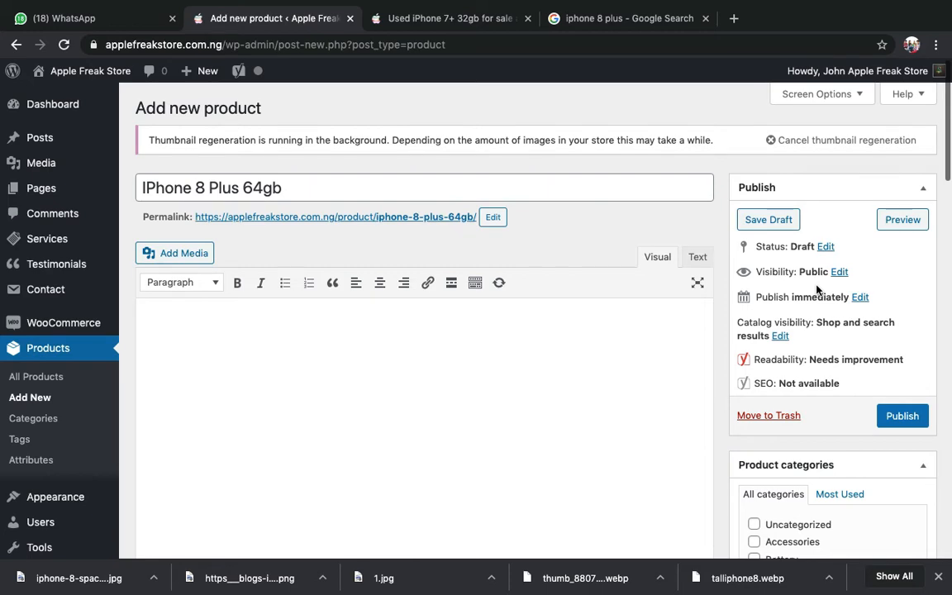
{"action": "scroll", "coordinate": [816, 290], "scroll_direction": "down", "scroll_amount": 8}
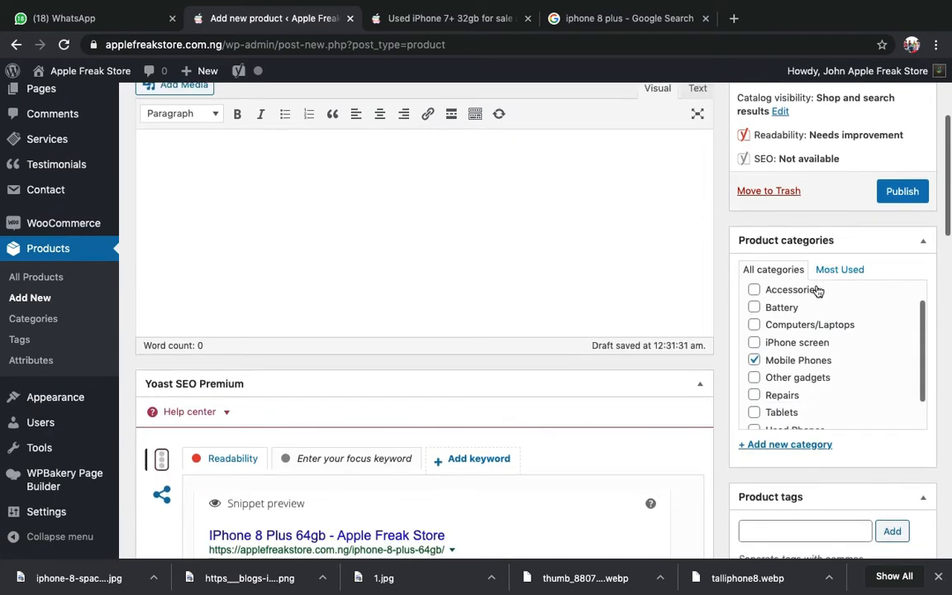
{"action": "scroll", "coordinate": [620, 290], "scroll_direction": "down", "scroll_amount": 2}
{"action": "scroll", "coordinate": [620, 290], "scroll_direction": "down", "scroll_amount": 3}
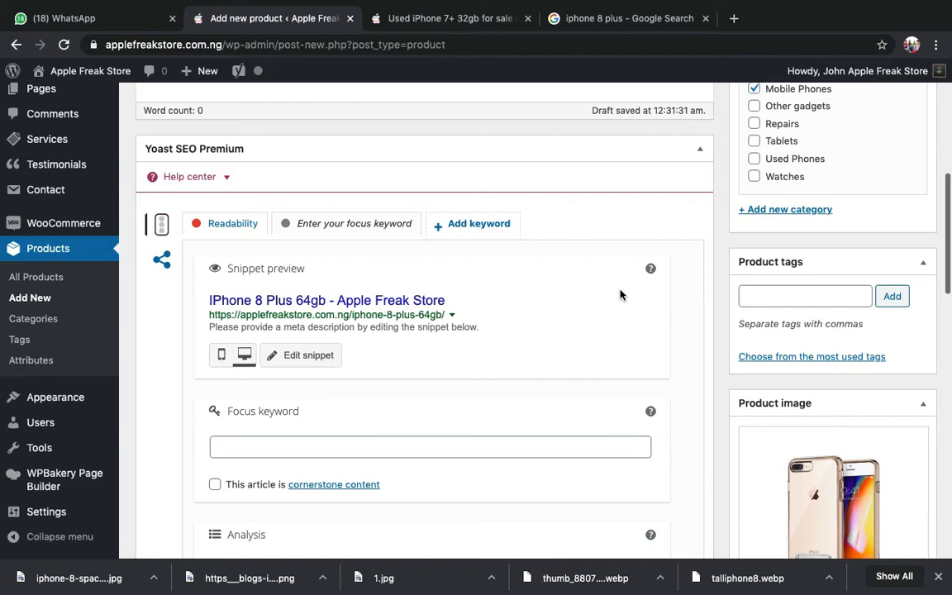
{"action": "scroll", "coordinate": [400, 289], "scroll_direction": "down", "scroll_amount": 4}
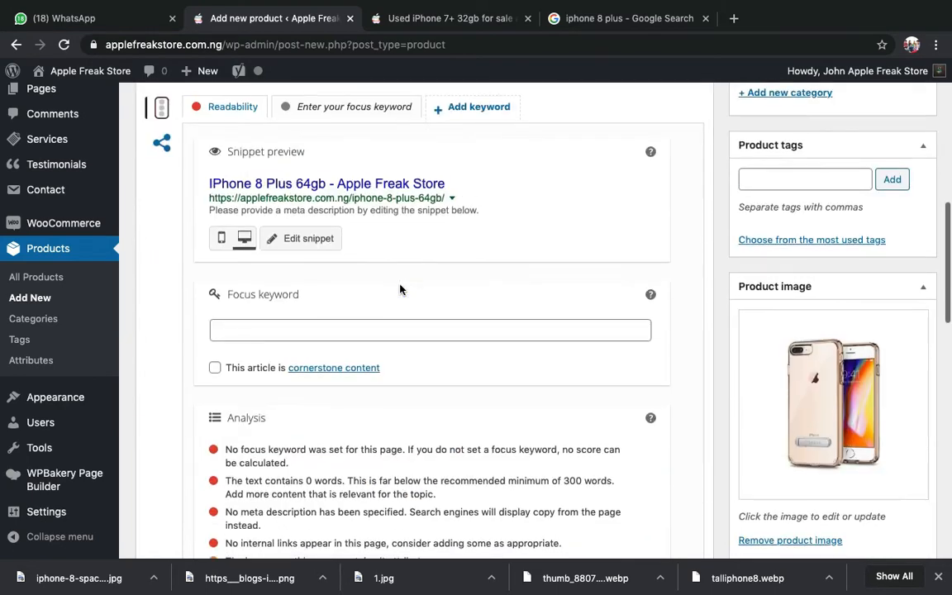
{"action": "scroll", "coordinate": [314, 289], "scroll_direction": "up", "scroll_amount": 5}
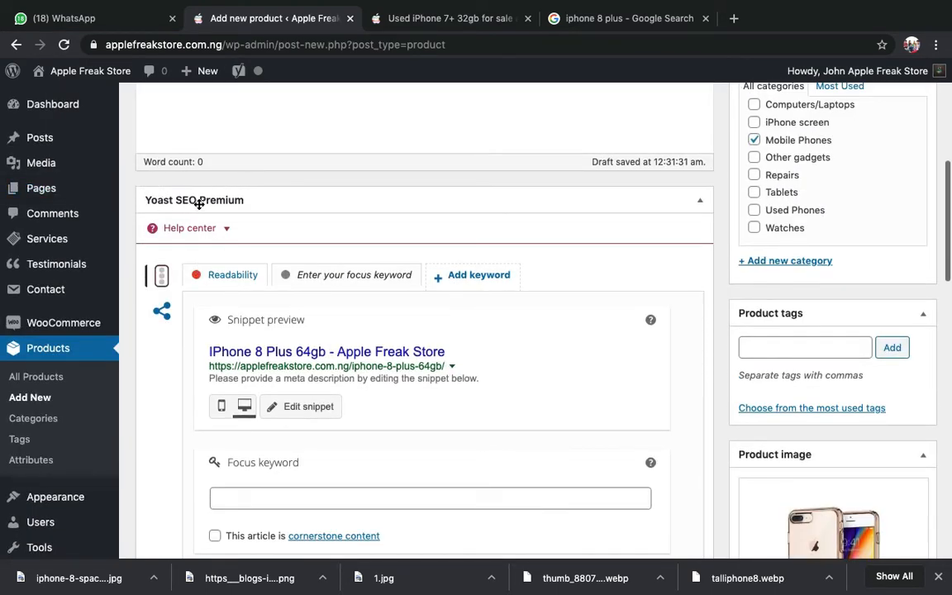
{"action": "scroll", "coordinate": [222, 236], "scroll_direction": "down", "scroll_amount": 2}
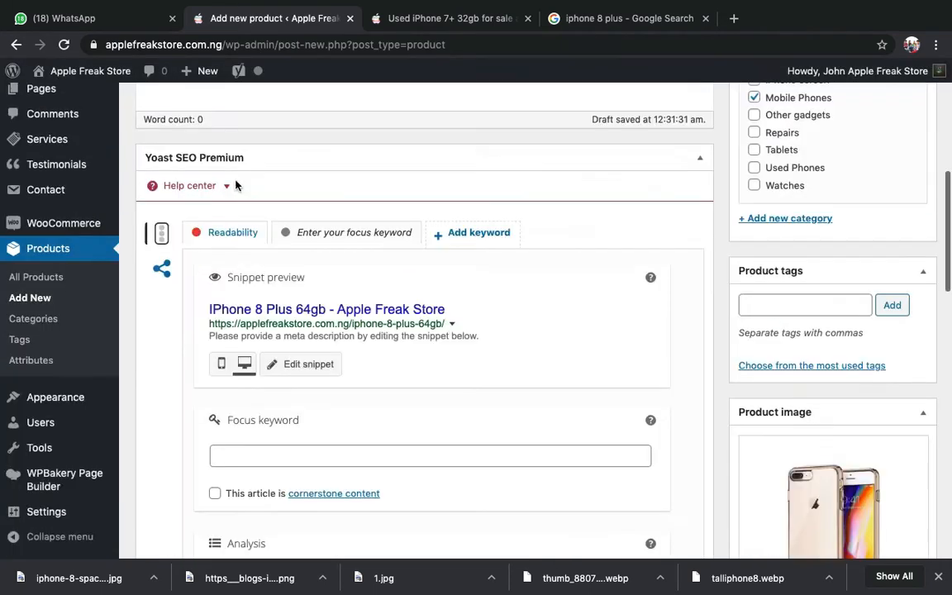
{"action": "scroll", "coordinate": [276, 271], "scroll_direction": "down", "scroll_amount": 3}
{"action": "scroll", "coordinate": [276, 270], "scroll_direction": "up", "scroll_amount": 3}
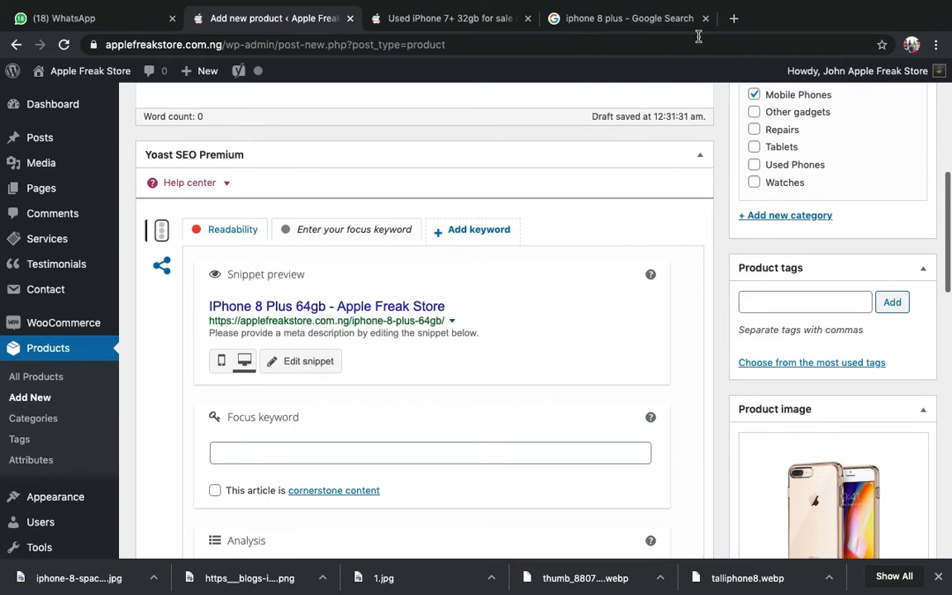
{"action": "left_click", "coordinate": [602, 16]}
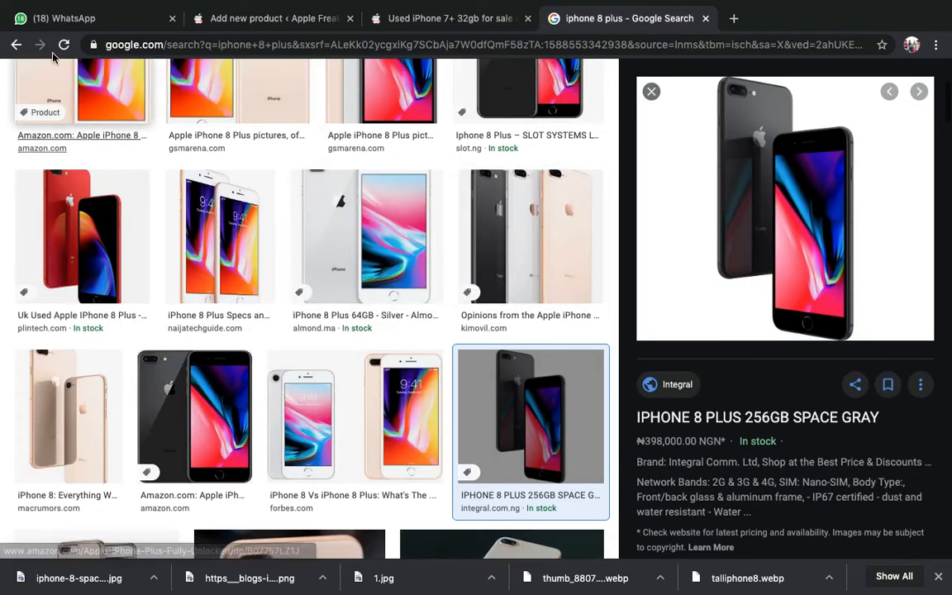
- Show Google's All results for 'iphone 8 plus' and scroll through them
{"action": "scroll", "coordinate": [132, 248], "scroll_direction": "up", "scroll_amount": 5}
{"action": "left_click", "coordinate": [130, 126]}
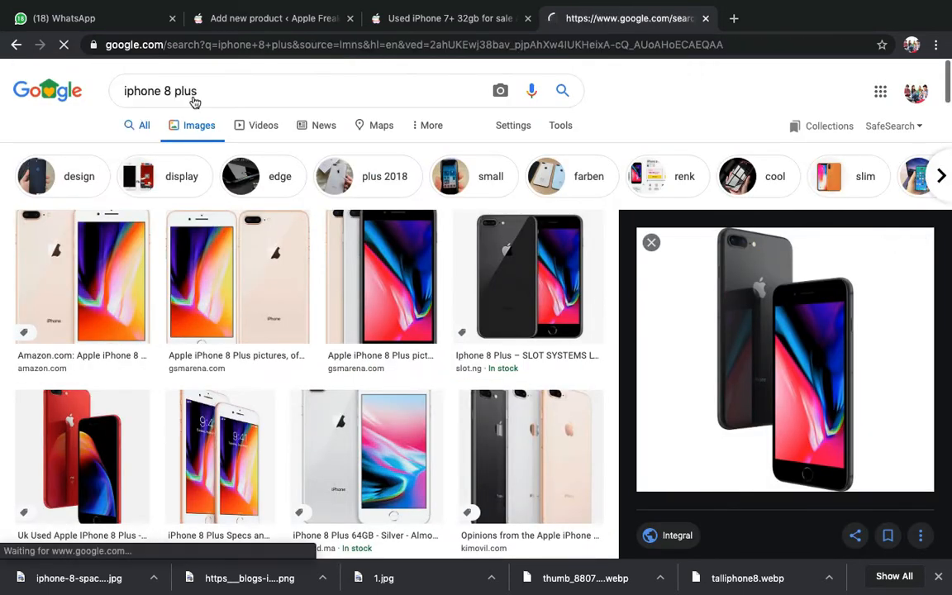
{"action": "scroll", "coordinate": [265, 265], "scroll_direction": "down", "scroll_amount": 4}
{"action": "scroll", "coordinate": [265, 263], "scroll_direction": "down", "scroll_amount": 1}
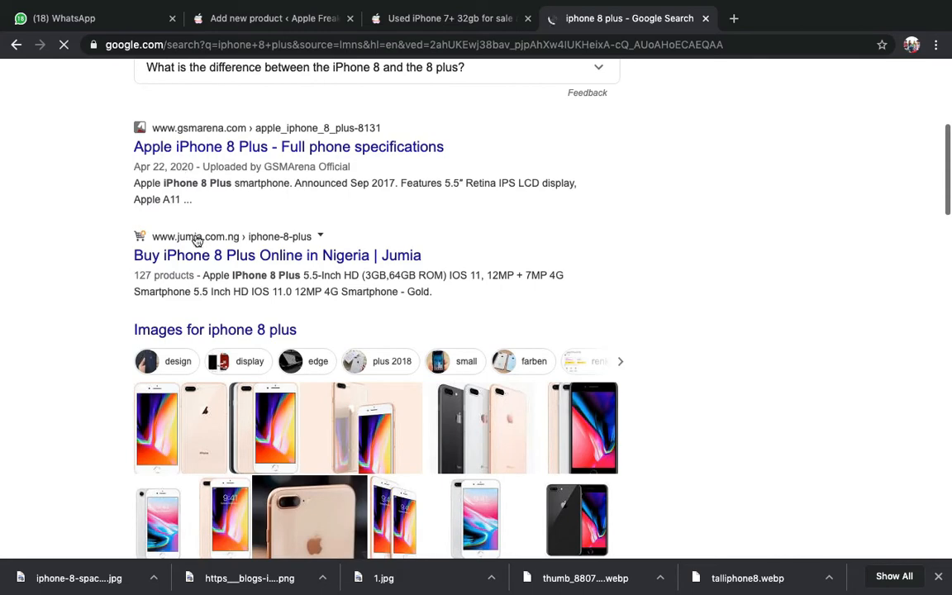
{"action": "scroll", "coordinate": [25, 198], "scroll_direction": "down", "scroll_amount": 1}
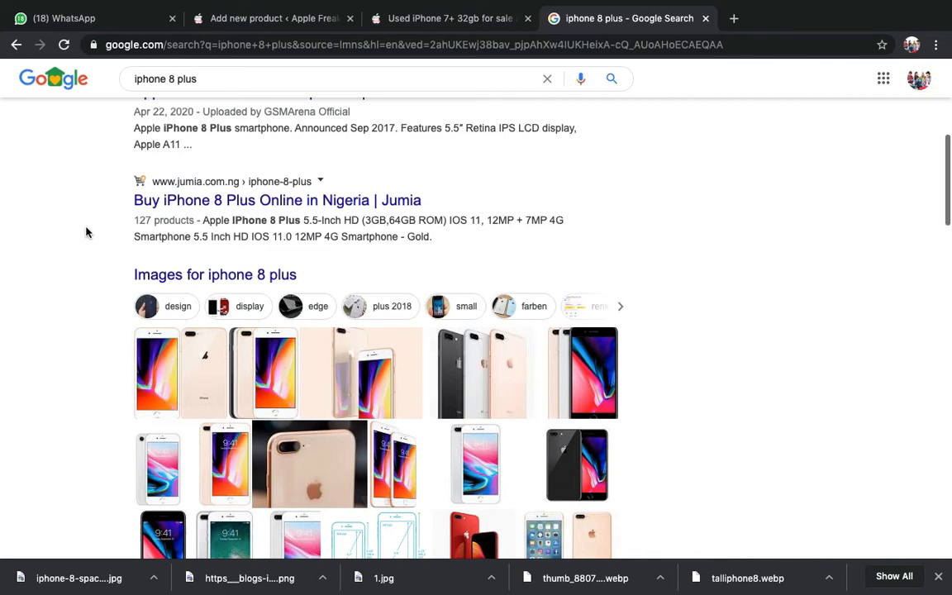
- Compare the new product's edit form against the iphone 8 plus search results
{"action": "left_click", "coordinate": [230, 19]}
{"action": "scroll", "coordinate": [281, 149], "scroll_direction": "up", "scroll_amount": 5}
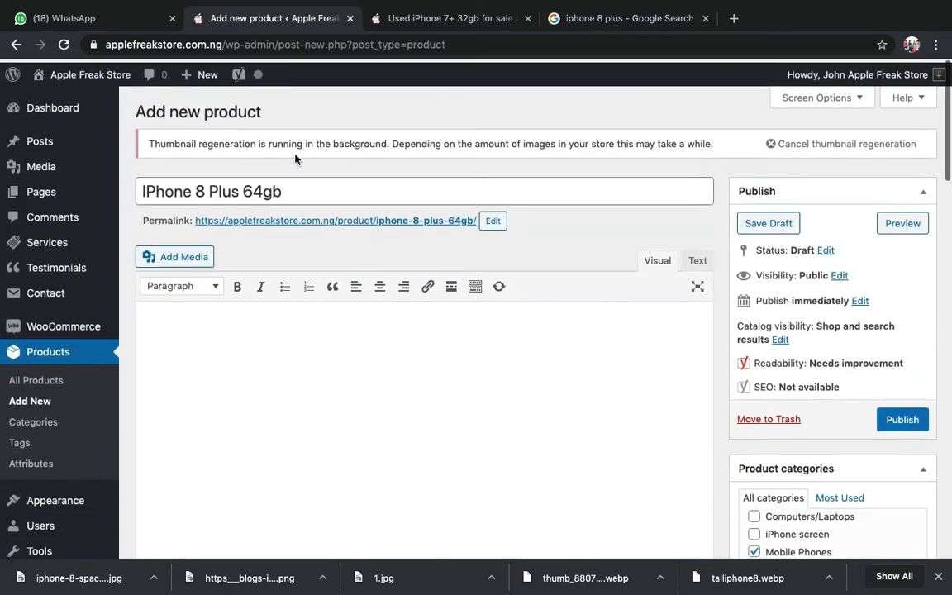
{"action": "scroll", "coordinate": [303, 363], "scroll_direction": "down", "scroll_amount": 15}
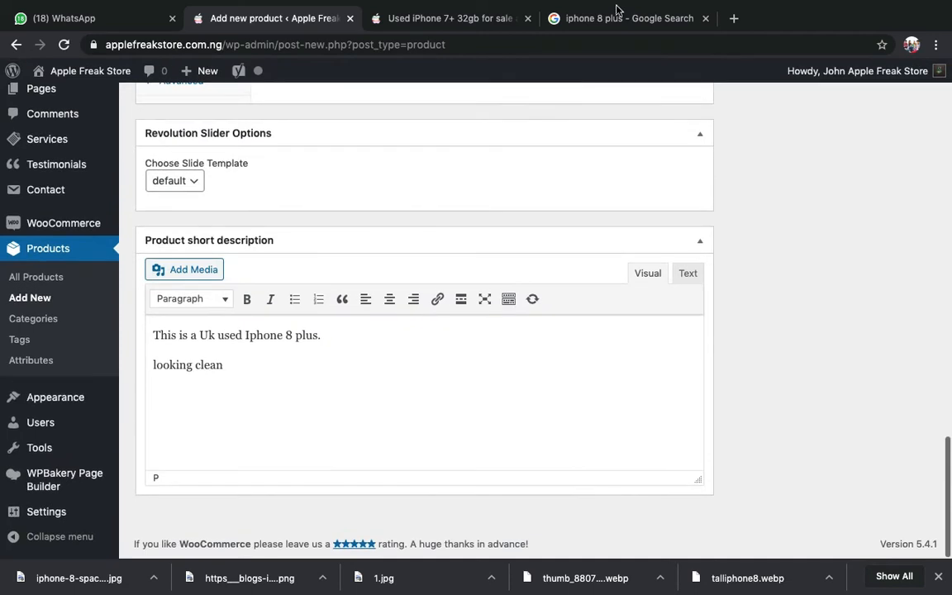
{"action": "left_click", "coordinate": [555, 14]}
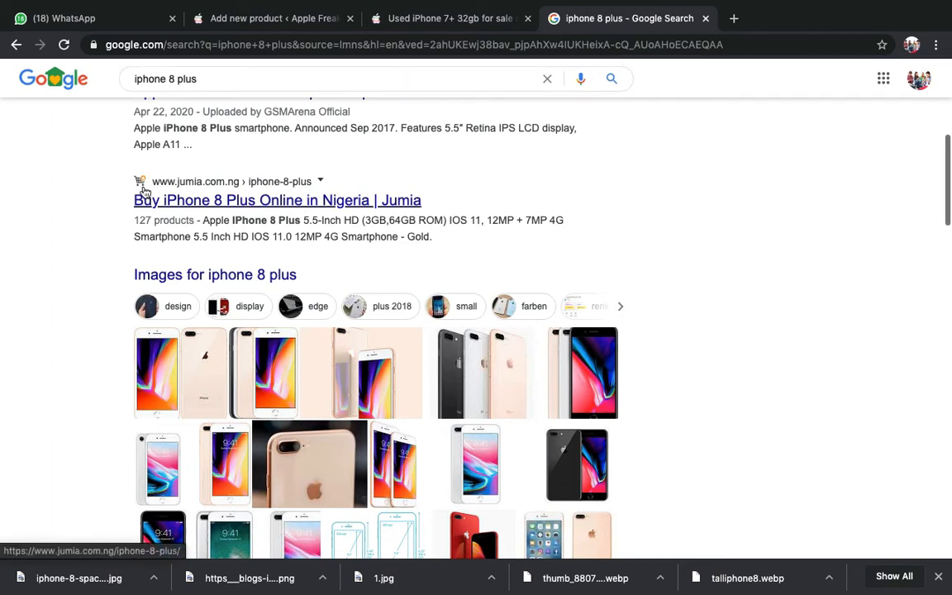
{"action": "left_click", "coordinate": [281, 12]}
{"action": "scroll", "coordinate": [272, 331], "scroll_direction": "up", "scroll_amount": 8}
{"action": "scroll", "coordinate": [299, 205], "scroll_direction": "up", "scroll_amount": 10}
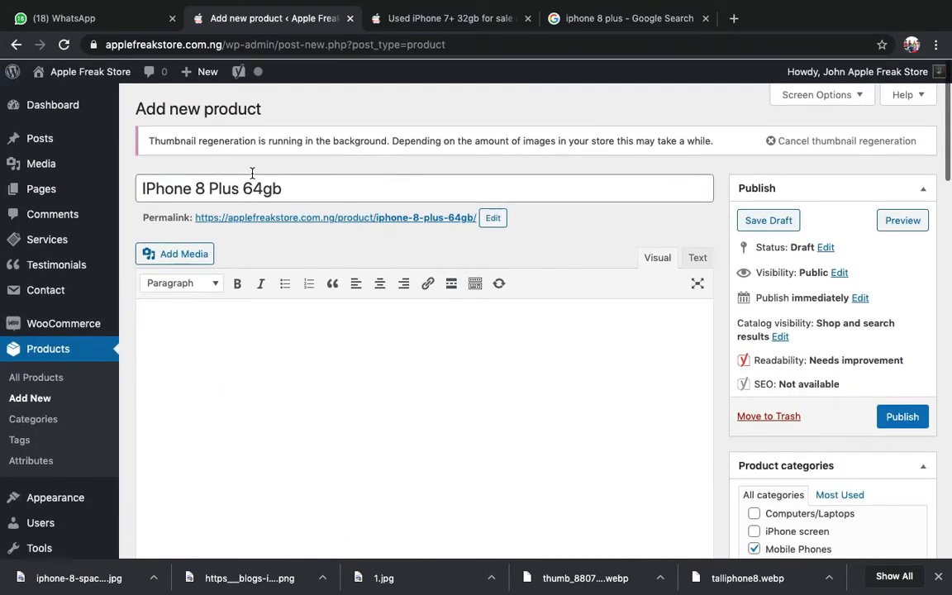
- Check the existing 'IPhone 7 + 32 uk use' product page, then return to the new product editor
{"action": "left_click", "coordinate": [422, 17]}
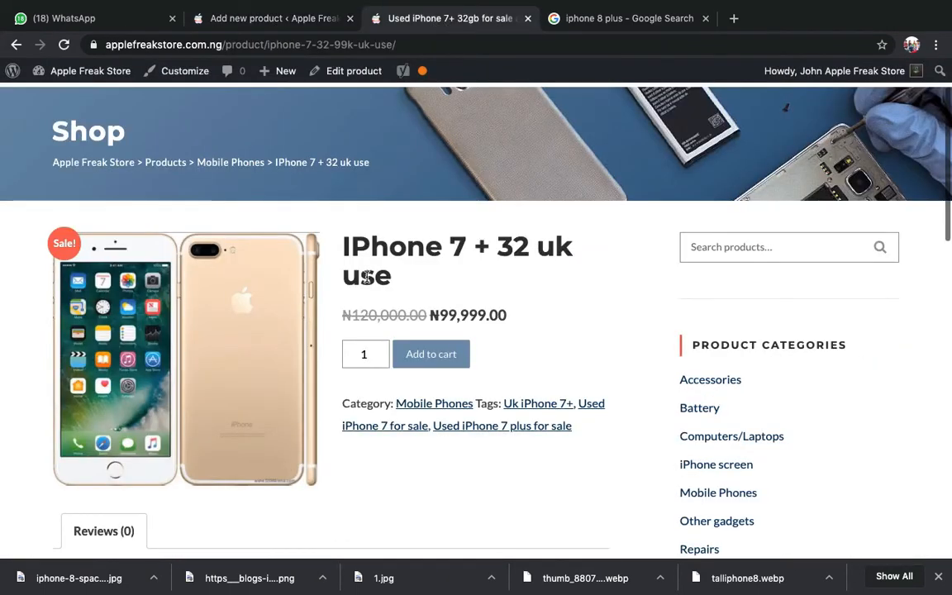
{"action": "left_click", "coordinate": [303, 23]}
{"action": "scroll", "coordinate": [361, 431], "scroll_direction": "down", "scroll_amount": 15}
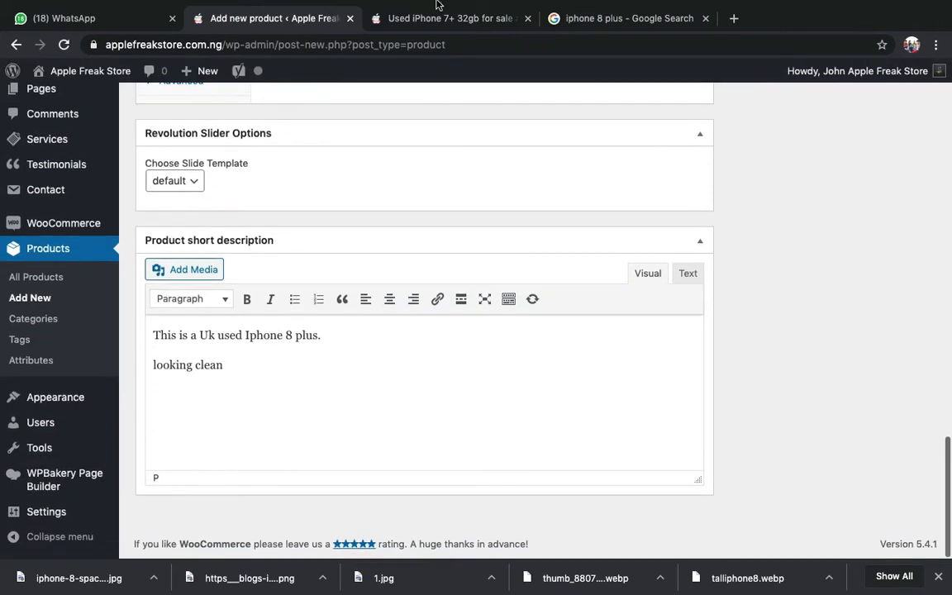
{"action": "left_click", "coordinate": [429, 18]}
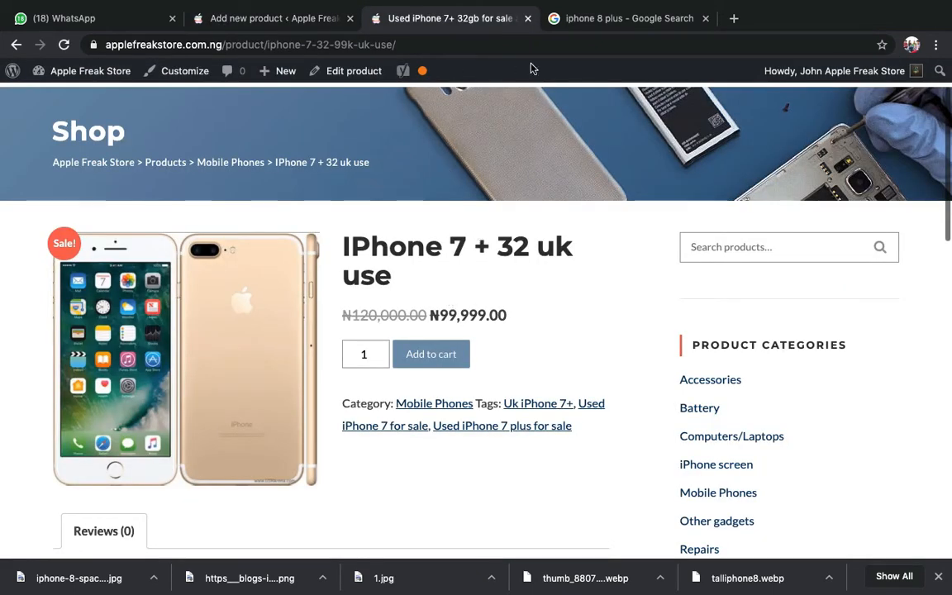
{"action": "left_click", "coordinate": [622, 18]}
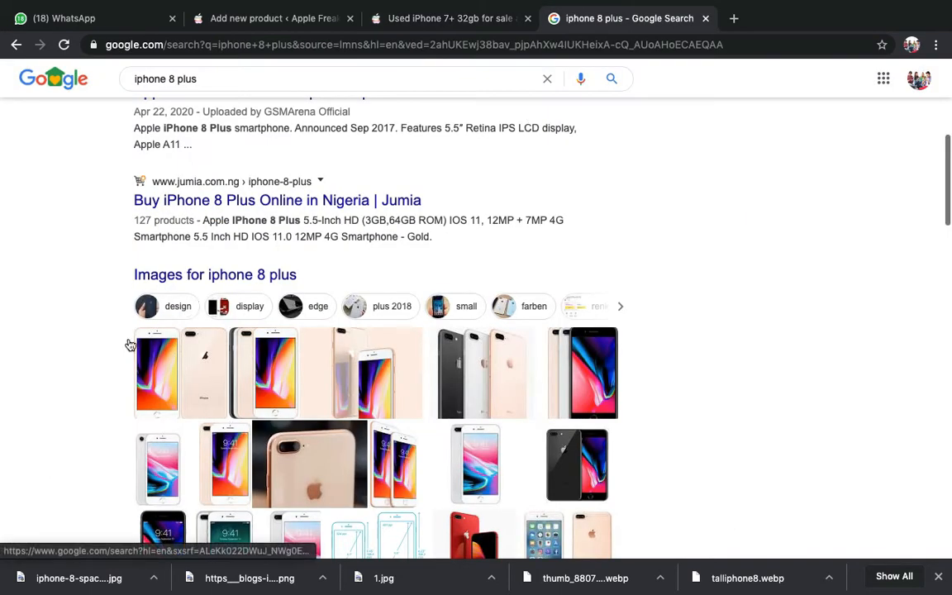
{"action": "scroll", "coordinate": [121, 357], "scroll_direction": "up", "scroll_amount": 1}
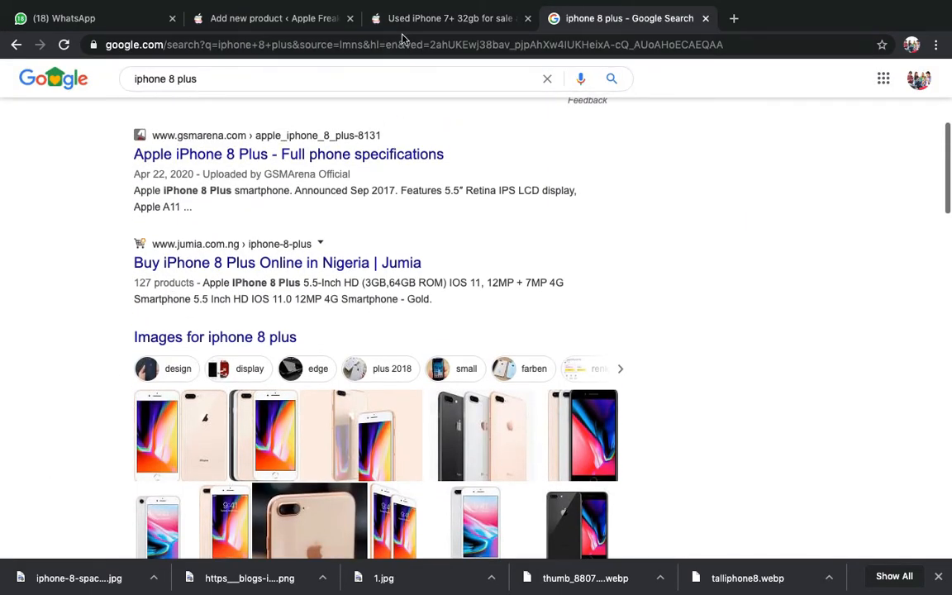
{"action": "left_click", "coordinate": [319, 18]}
{"action": "scroll", "coordinate": [291, 295], "scroll_direction": "up", "scroll_amount": 15}
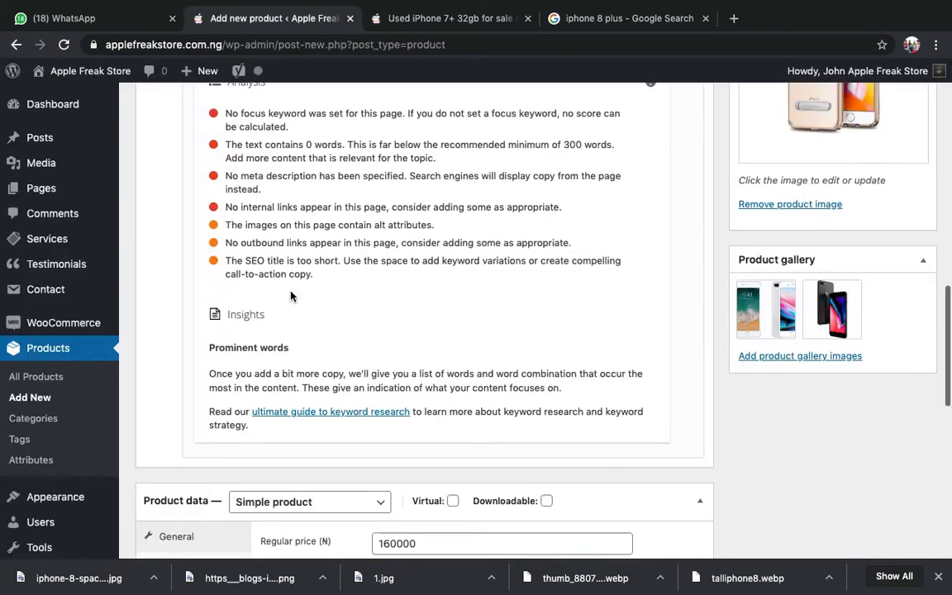
- Open Yoast's Edit snippet panel for the SEO title, slug and meta description
{"action": "scroll", "coordinate": [291, 295], "scroll_direction": "up", "scroll_amount": 5}
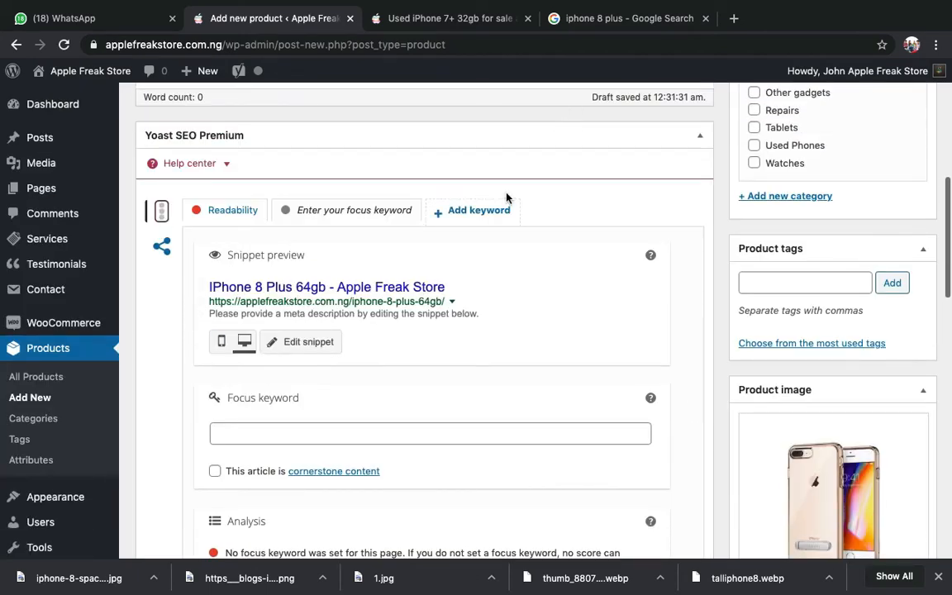
{"action": "scroll", "coordinate": [506, 198], "scroll_direction": "down", "scroll_amount": 2}
{"action": "left_click", "coordinate": [308, 266]}
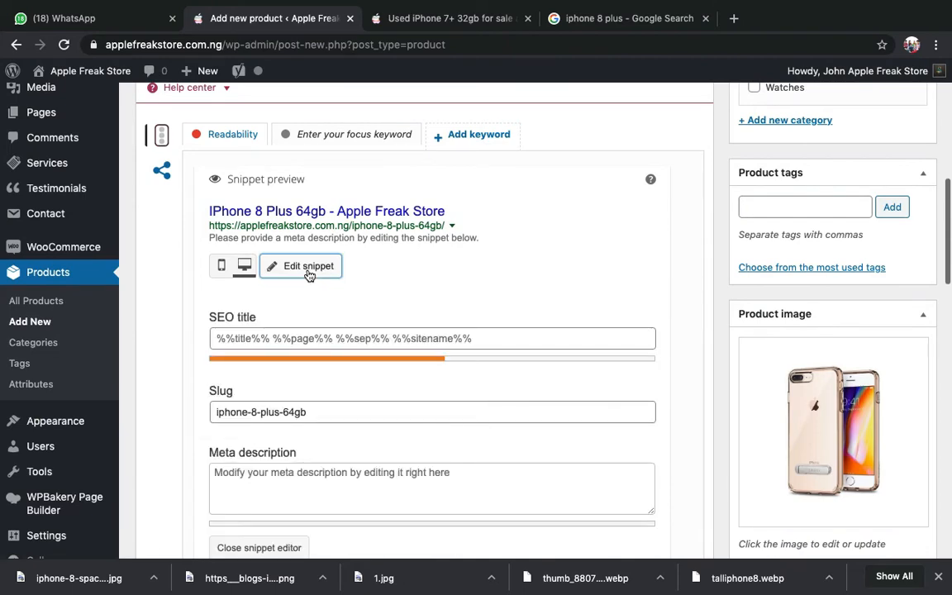
{"action": "scroll", "coordinate": [308, 272], "scroll_direction": "down", "scroll_amount": 2}
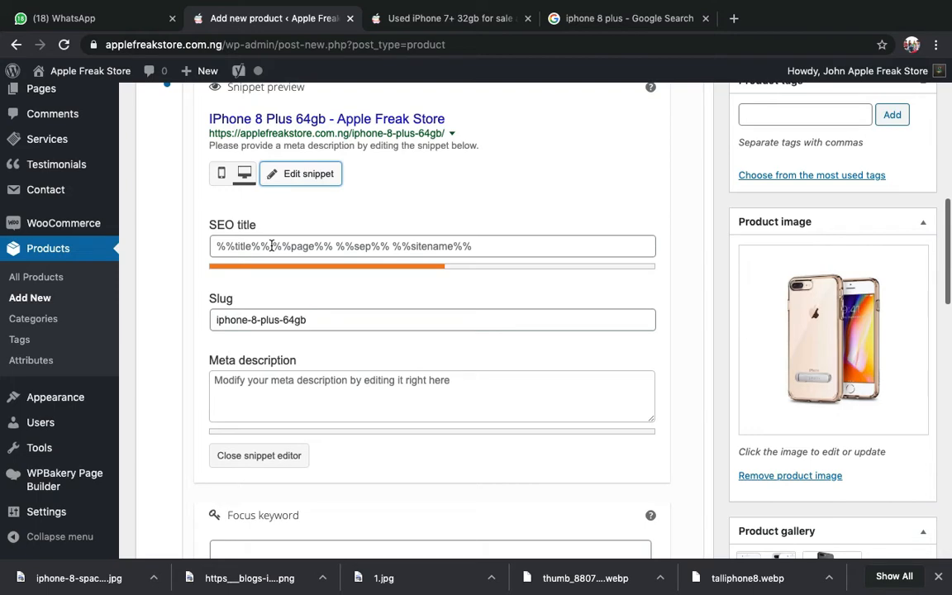
{"action": "scroll", "coordinate": [271, 246], "scroll_direction": "up", "scroll_amount": 10}
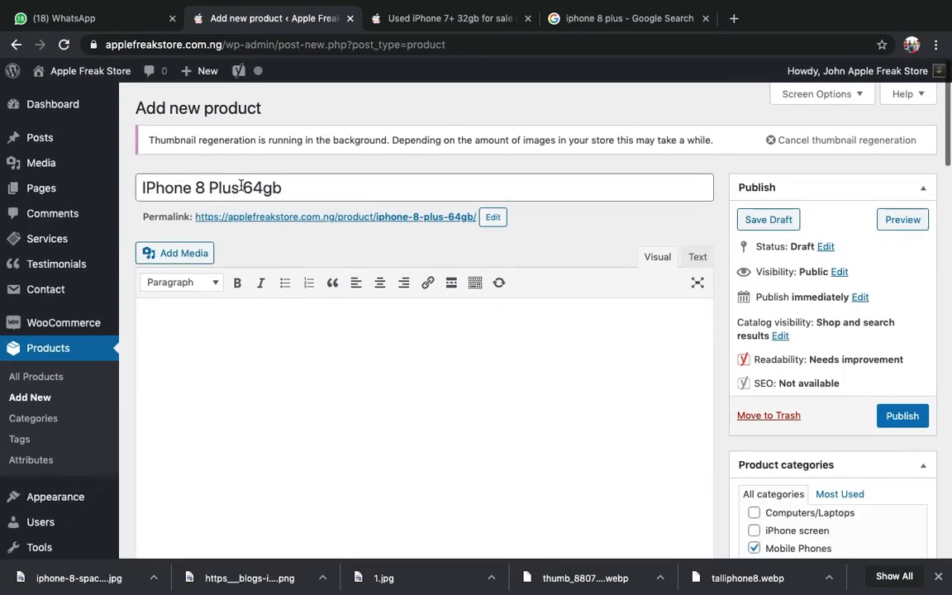
{"action": "scroll", "coordinate": [270, 328], "scroll_direction": "down", "scroll_amount": 10}
{"action": "scroll", "coordinate": [269, 328], "scroll_direction": "up", "scroll_amount": 5}
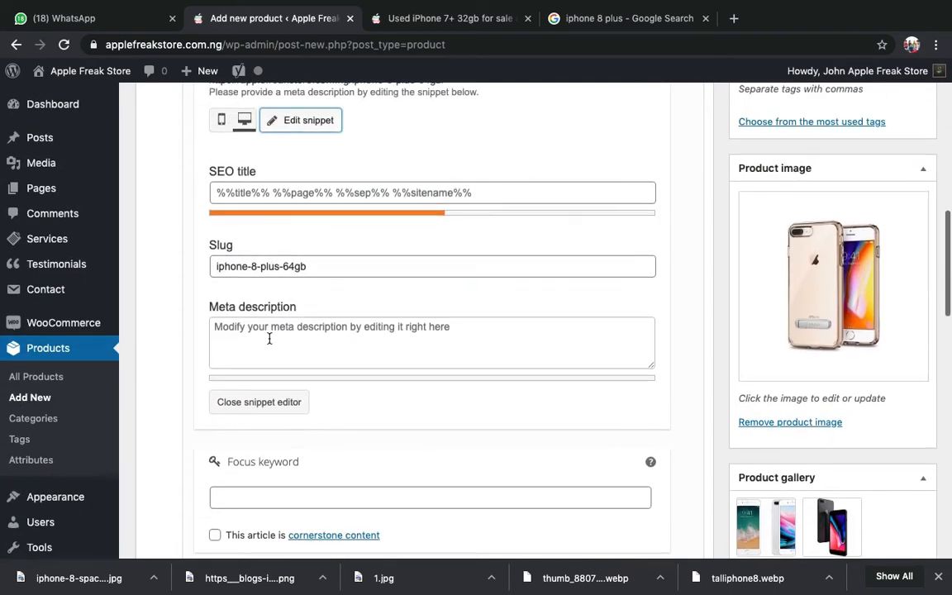
- Put the cursor in the SEO title and consult the iphone 8 plus search results
{"action": "left_click", "coordinate": [271, 303]}
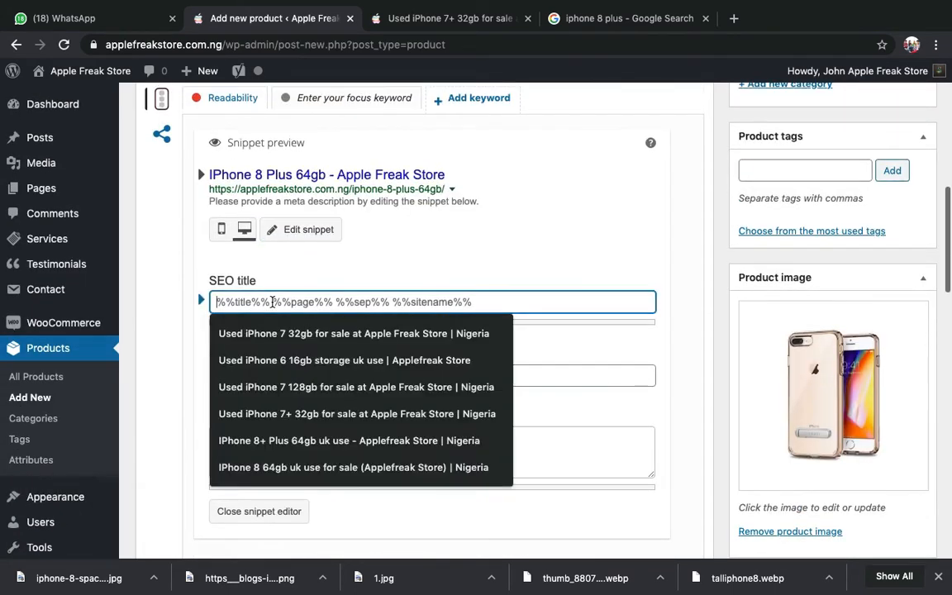
{"action": "left_click", "coordinate": [405, 272]}
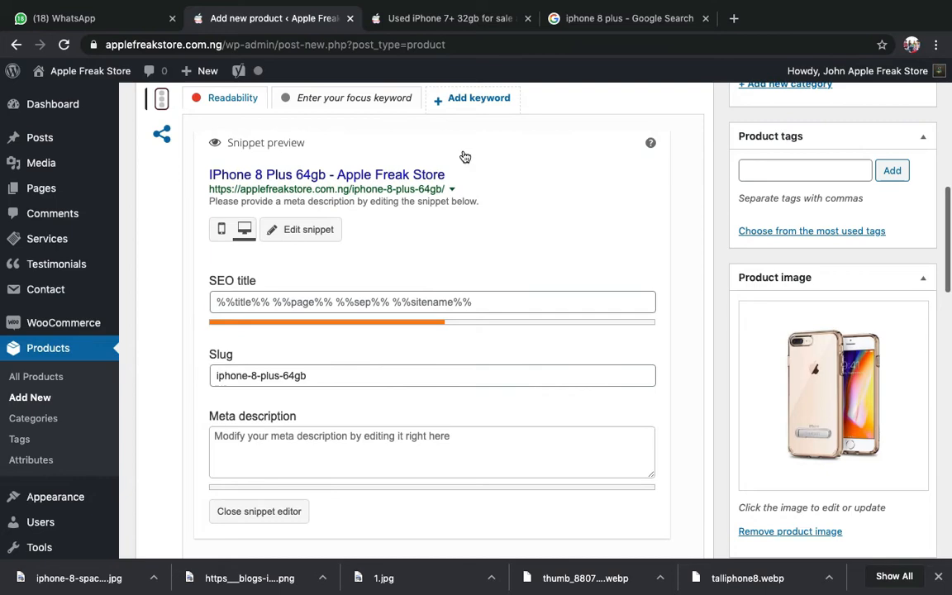
{"action": "left_click", "coordinate": [593, 29]}
{"action": "left_click", "coordinate": [315, 29]}
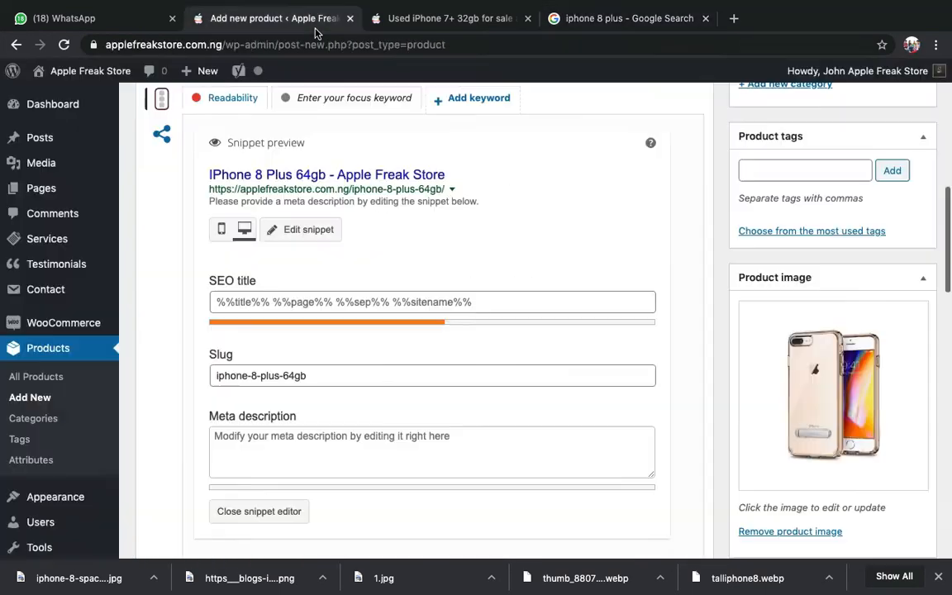
- Put the cursor in the meta description and review the Jumia result's description for reference
{"action": "scroll", "coordinate": [319, 451], "scroll_direction": "down", "scroll_amount": 1}
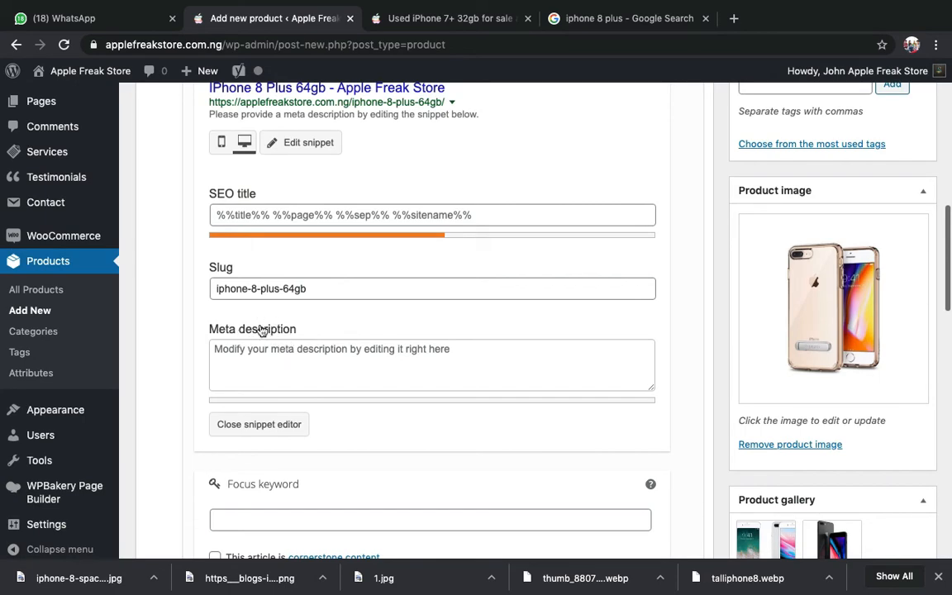
{"action": "left_click", "coordinate": [300, 354]}
{"action": "left_click", "coordinate": [554, 18]}
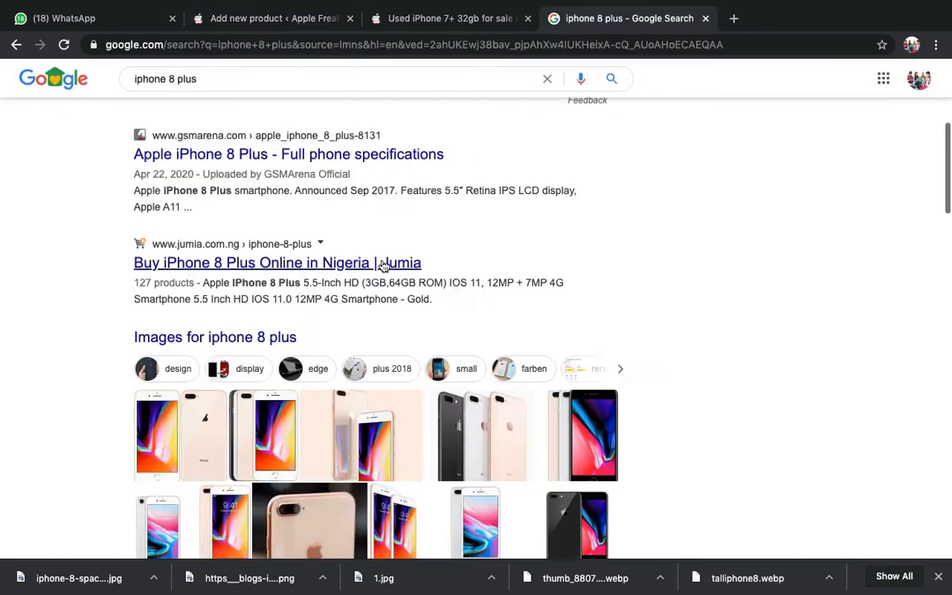
{"action": "triple_click", "coordinate": [255, 296]}
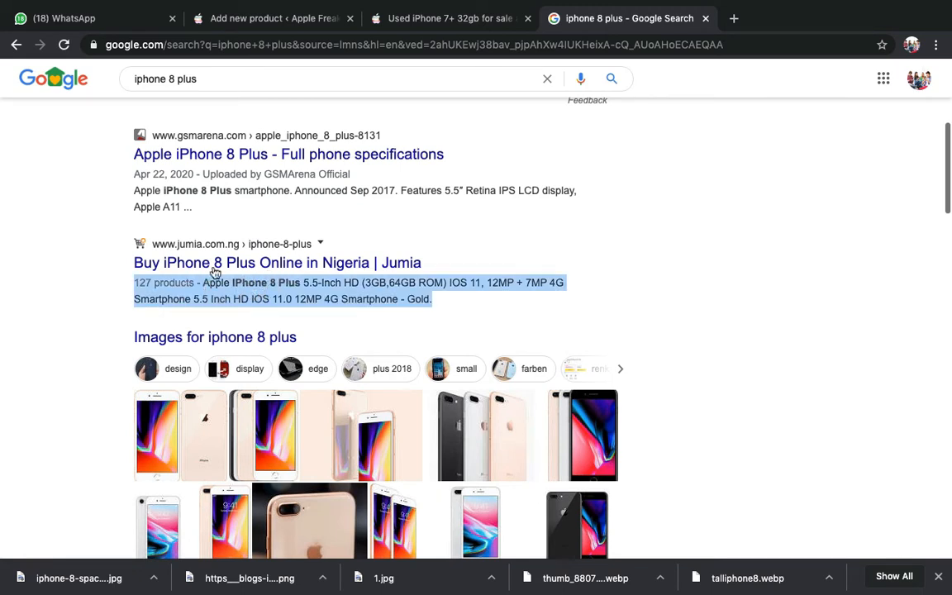
{"action": "left_click", "coordinate": [107, 308]}
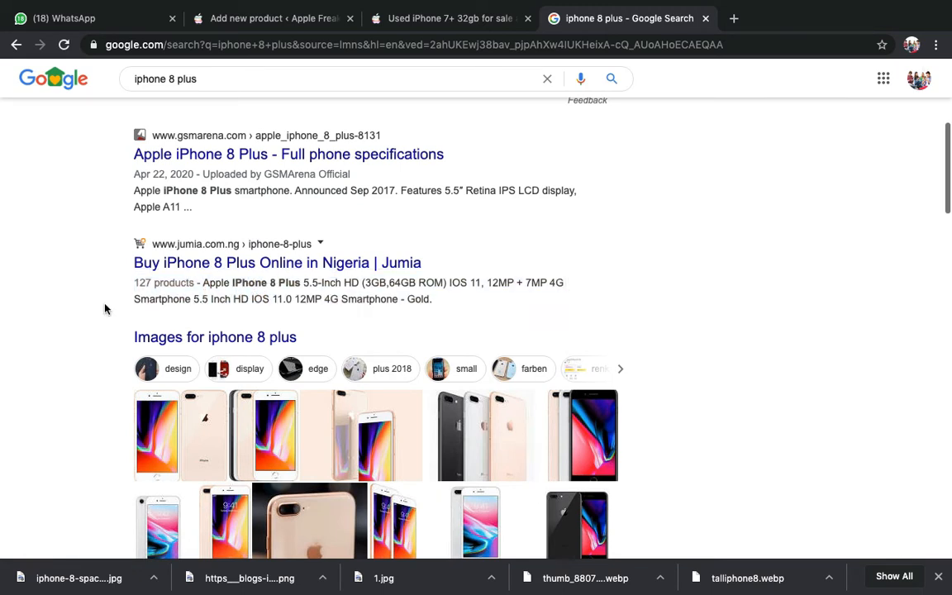
{"action": "left_click", "coordinate": [310, 27]}
{"action": "scroll", "coordinate": [351, 185], "scroll_direction": "up", "scroll_amount": 10}
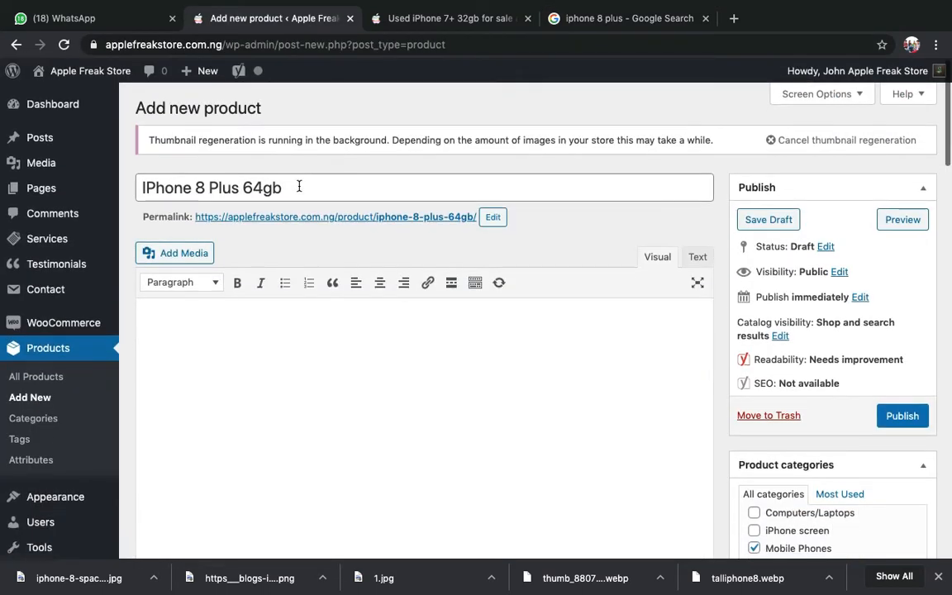
- Copy the product title 'IPhone 8 Plus 64gb' and paste it into the Yoast SEO title
{"action": "triple_click", "coordinate": [298, 186]}
{"action": "key", "text": "super+c"}
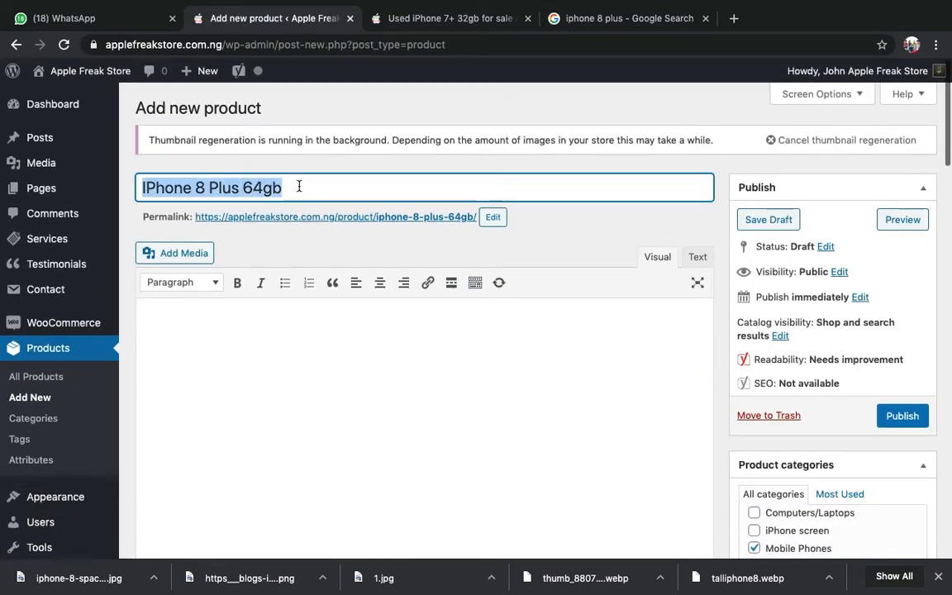
{"action": "scroll", "coordinate": [298, 189], "scroll_direction": "down", "scroll_amount": 8}
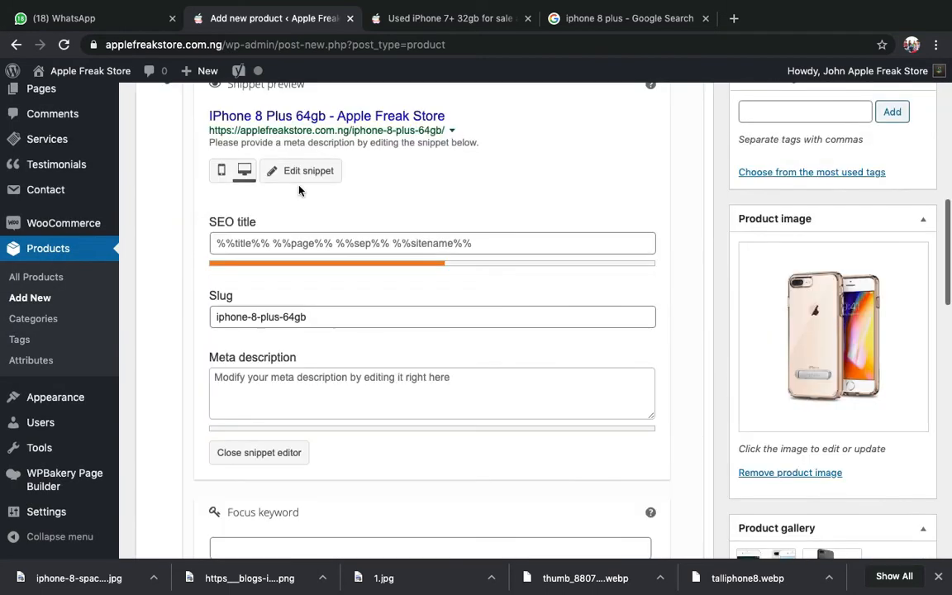
{"action": "left_click", "coordinate": [272, 244]}
{"action": "key", "text": "super+v"}
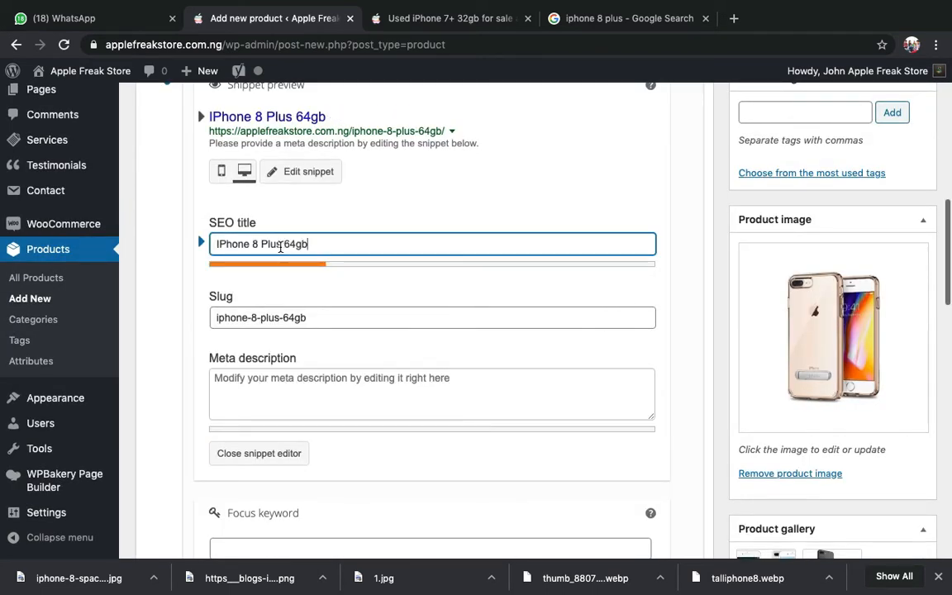
- Select all of the product short description text for copying
{"action": "scroll", "coordinate": [277, 265], "scroll_direction": "down", "scroll_amount": 15}
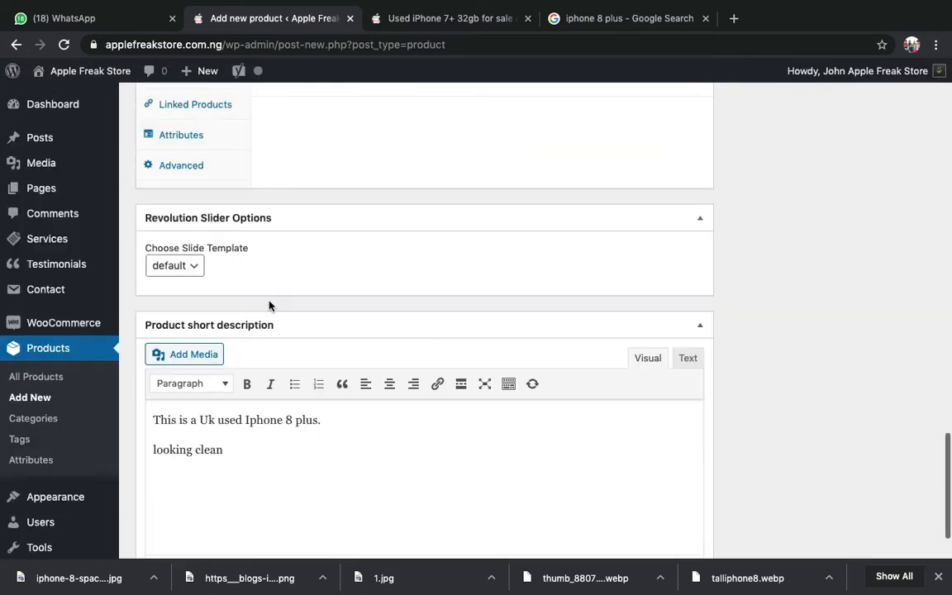
{"action": "left_click", "coordinate": [246, 445]}
{"action": "key", "text": "super+a"}
{"action": "key", "text": "ctrl+c"}
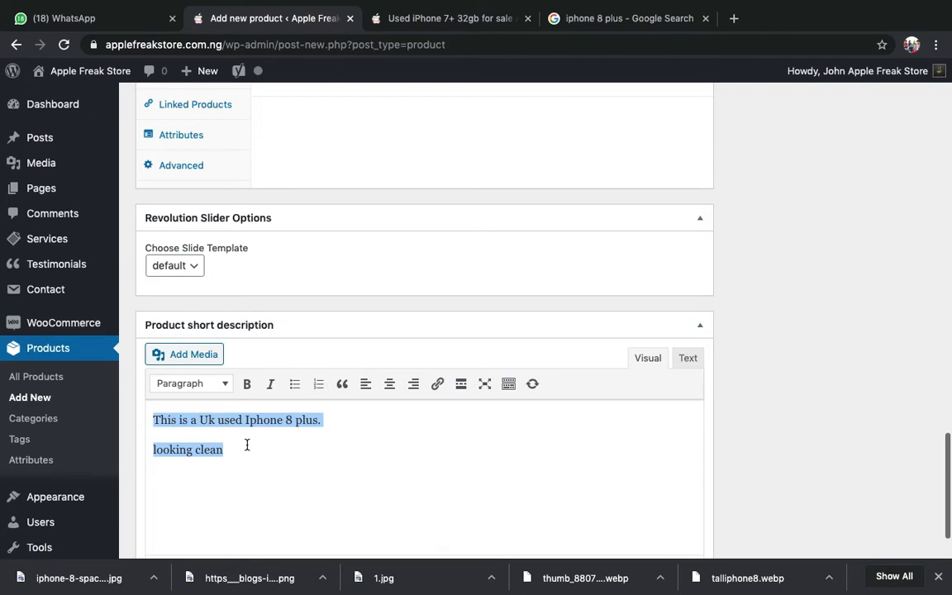
{"action": "scroll", "coordinate": [246, 446], "scroll_direction": "up", "scroll_amount": 1}
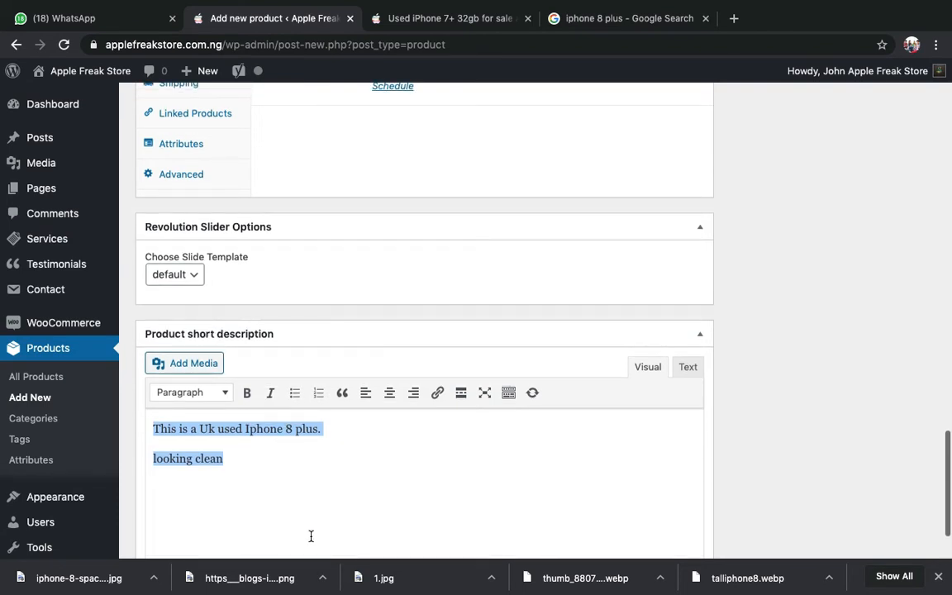
{"action": "scroll", "coordinate": [310, 537], "scroll_direction": "up", "scroll_amount": 15}
{"action": "scroll", "coordinate": [311, 539], "scroll_direction": "up", "scroll_amount": 3}
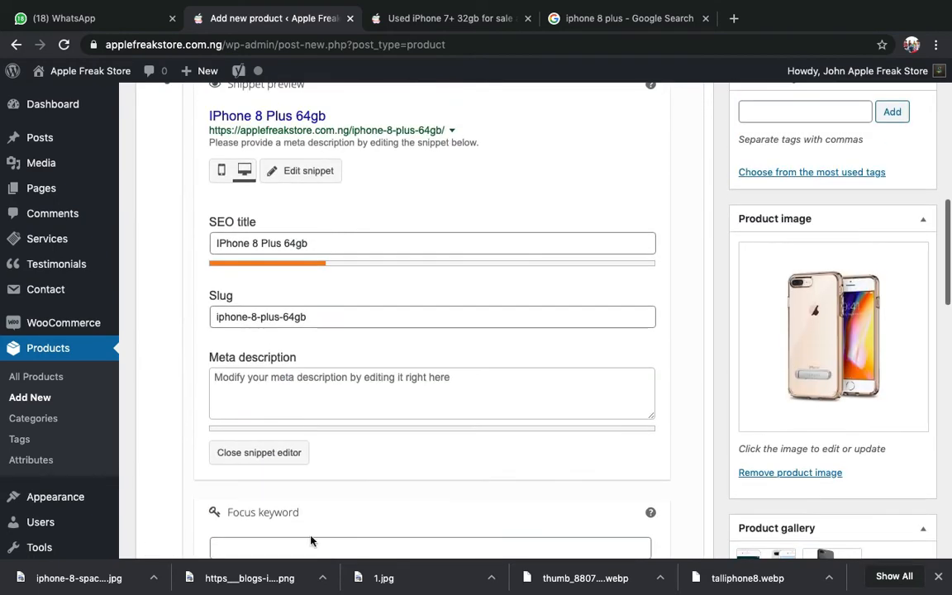
- Paste the short description into the meta description, then remove a stray dash from the SEO title
{"action": "left_click", "coordinate": [302, 395]}
{"action": "key", "text": "ctrl+v"}
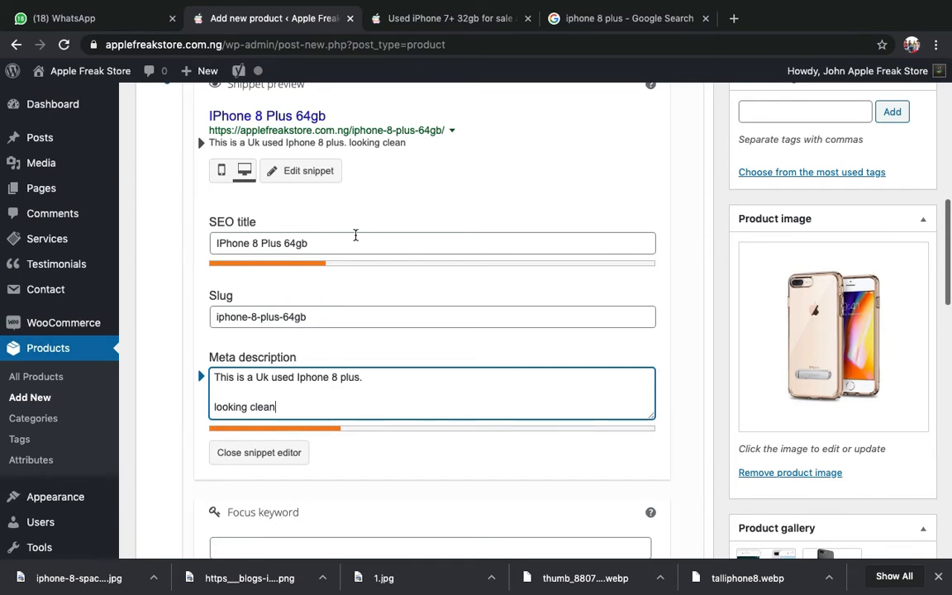
{"action": "left_click", "coordinate": [346, 242]}
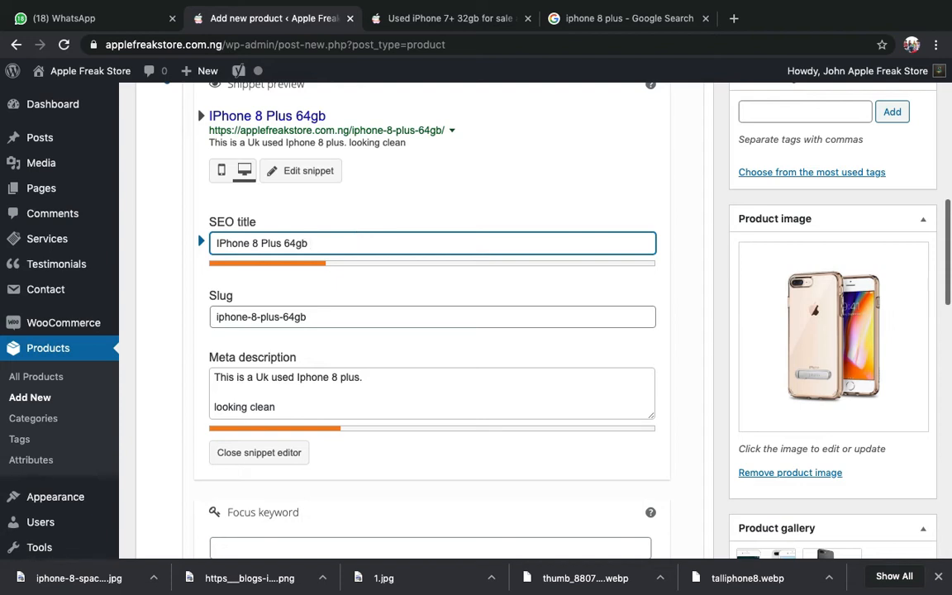
{"action": "type", "text": "-"}
{"action": "key", "text": "BackSpace"}
{"action": "key", "text": "BackSpace"}
{"action": "key", "text": "BackSpace"}
- Add 'Buy a Uk Used' before and 'Internal Storage' after the SEO title text
{"action": "left_click", "coordinate": [620, 19]}
{"action": "scroll", "coordinate": [165, 332], "scroll_direction": "up", "scroll_amount": 1}
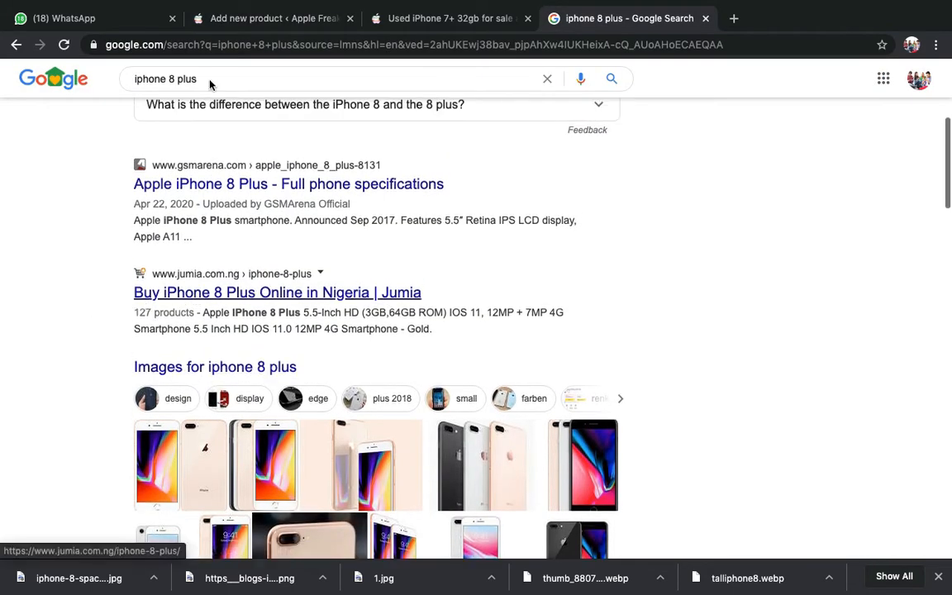
{"action": "left_click", "coordinate": [273, 23]}
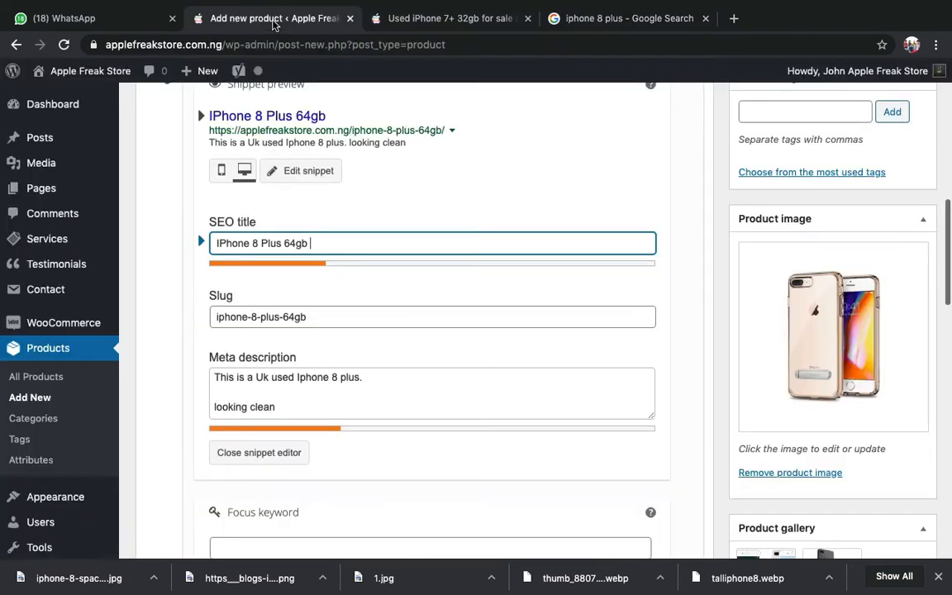
{"action": "left_click", "coordinate": [216, 243]}
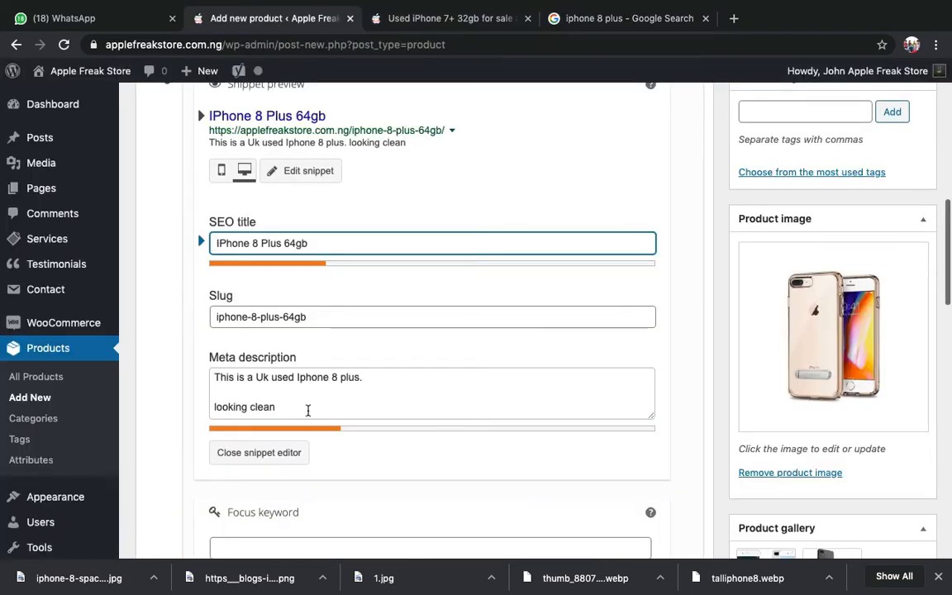
{"action": "type", "text": "Buy "}
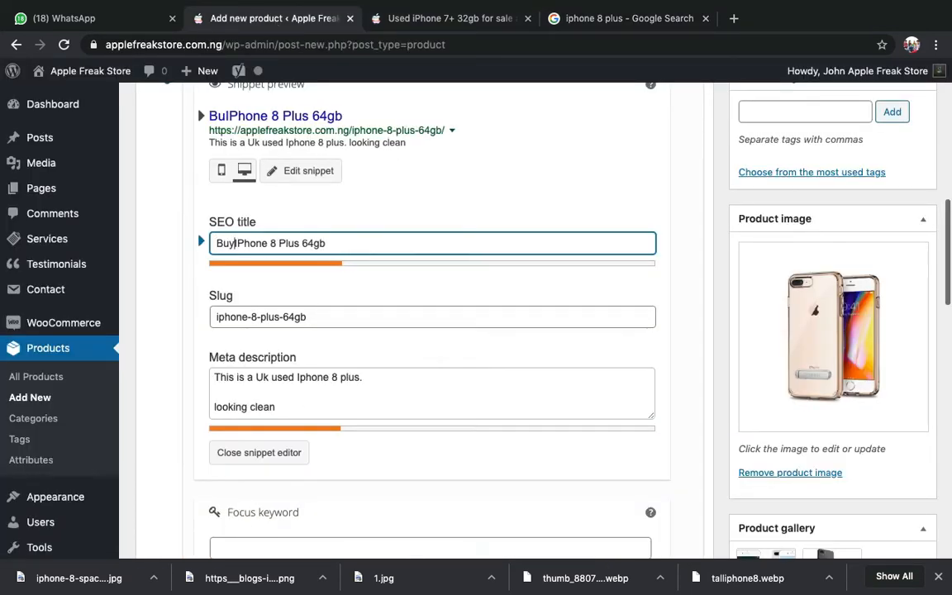
{"action": "type", "text": "a Uk "}
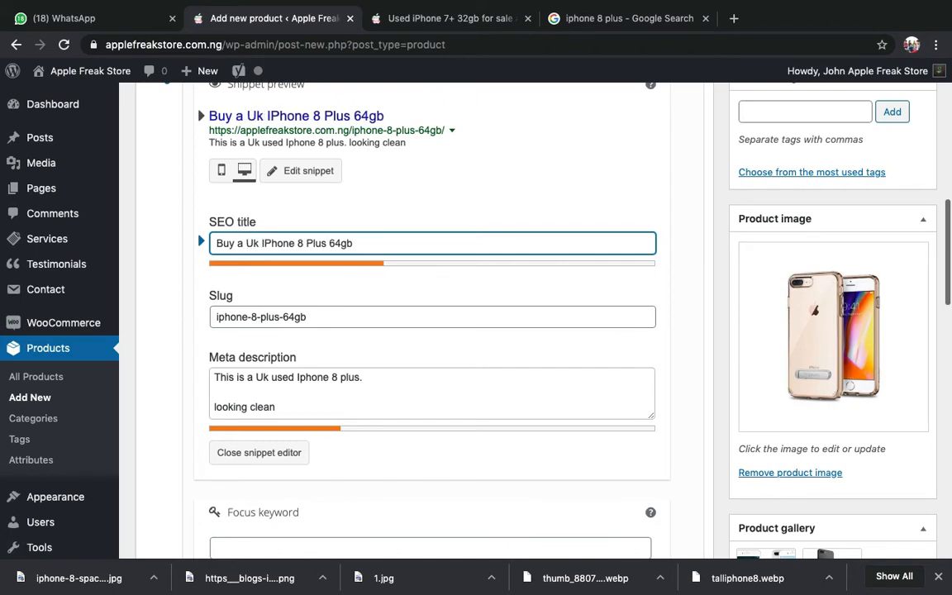
{"action": "type", "text": "Used"}
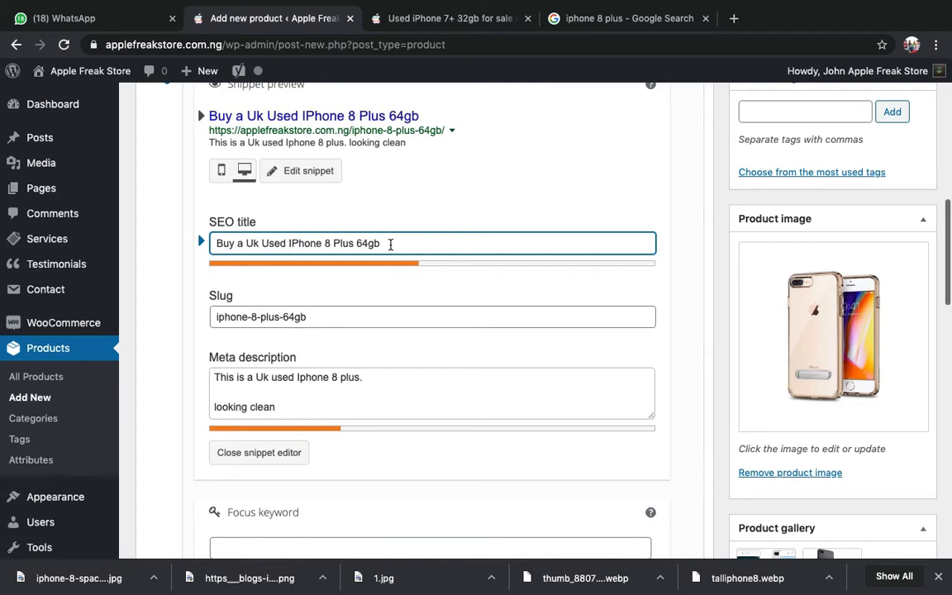
{"action": "left_click", "coordinate": [446, 239]}
{"action": "type", "text": "Inter"}
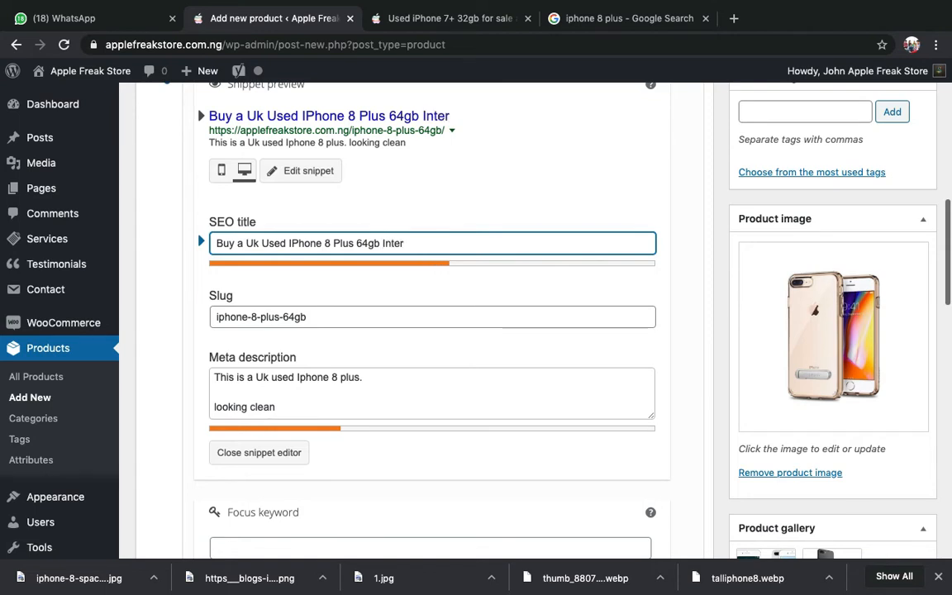
{"action": "type", "text": "nal St"}
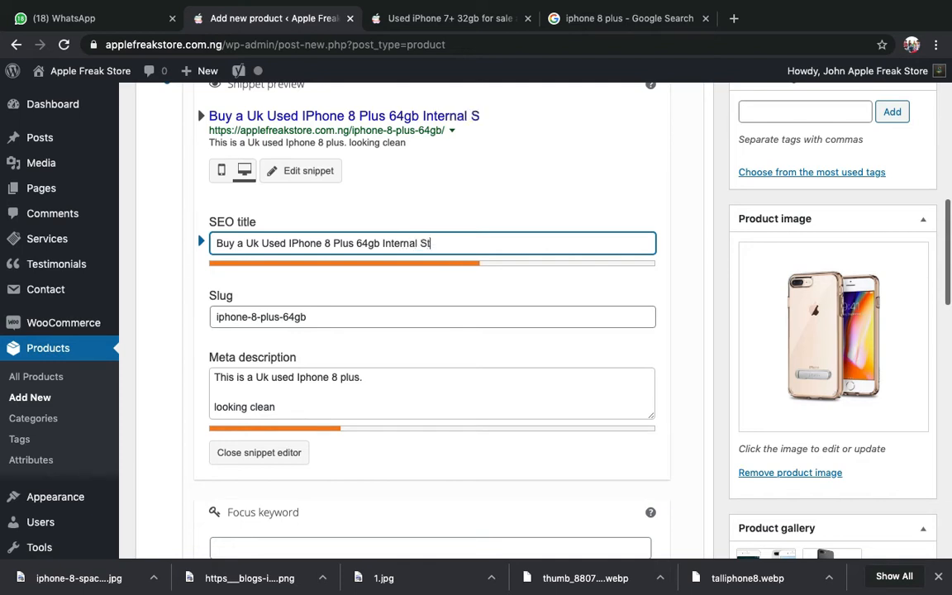
{"action": "type", "text": "orage hjfhjfhhjghjfjfhjgfghfghfhgf"}
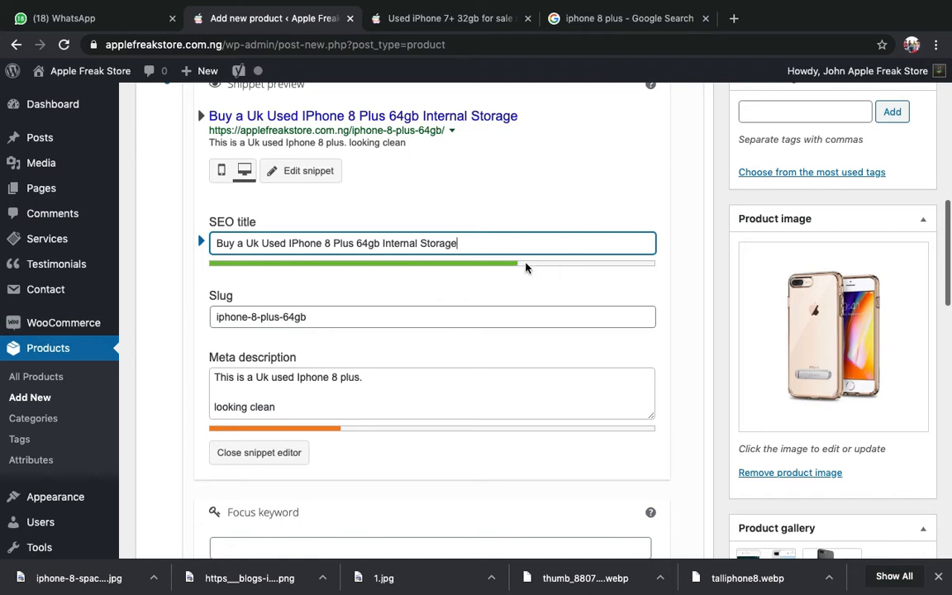
- Remove the stray gibberish from the SEO title and select the whole title for copying
{"action": "type", "text": "hjfhjfjhhjghjfjfhjgfghfghfghfhgf"}
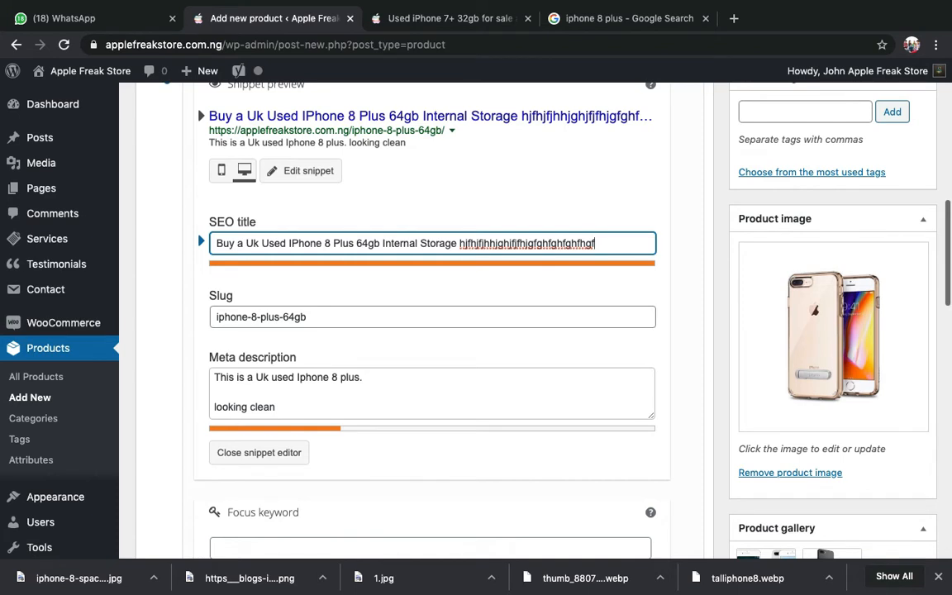
{"action": "double_click", "coordinate": [515, 241]}
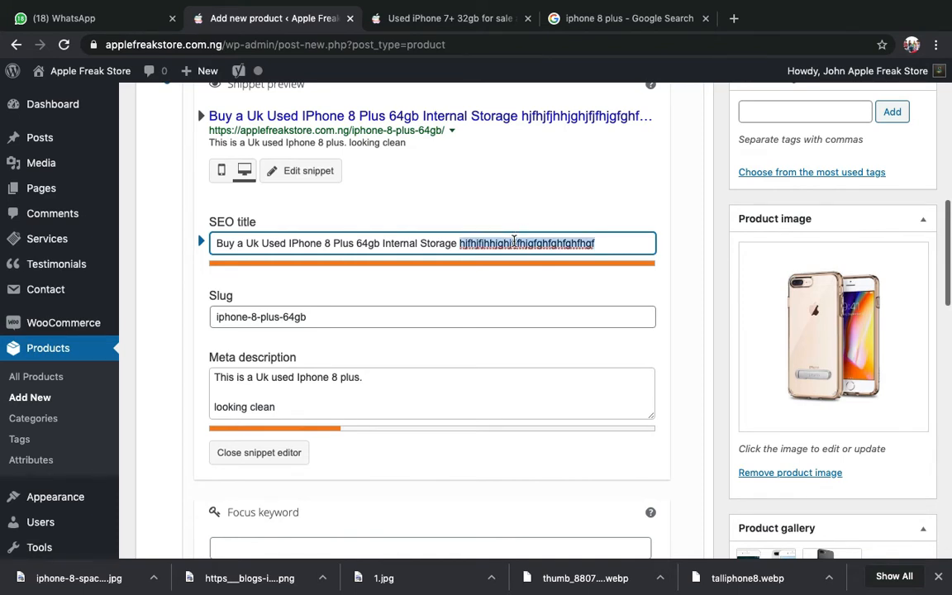
{"action": "key", "text": "BackSpace"}
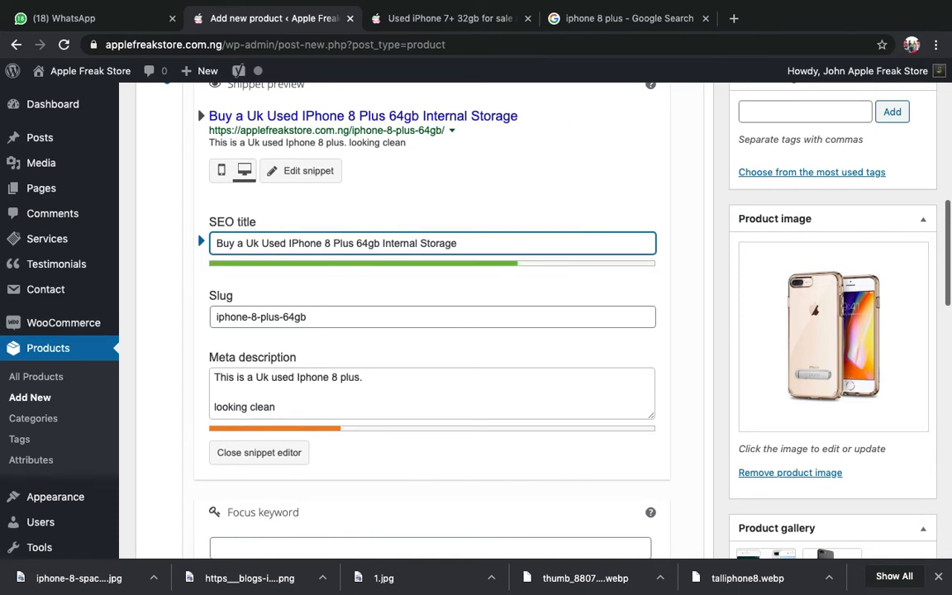
{"action": "scroll", "coordinate": [495, 323], "scroll_direction": "down", "scroll_amount": 2}
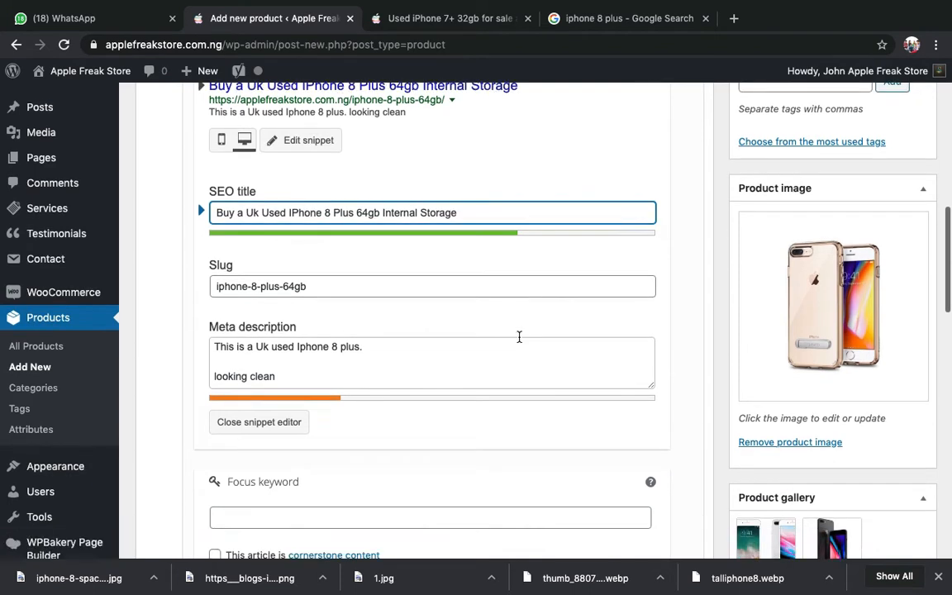
{"action": "triple_click", "coordinate": [288, 181]}
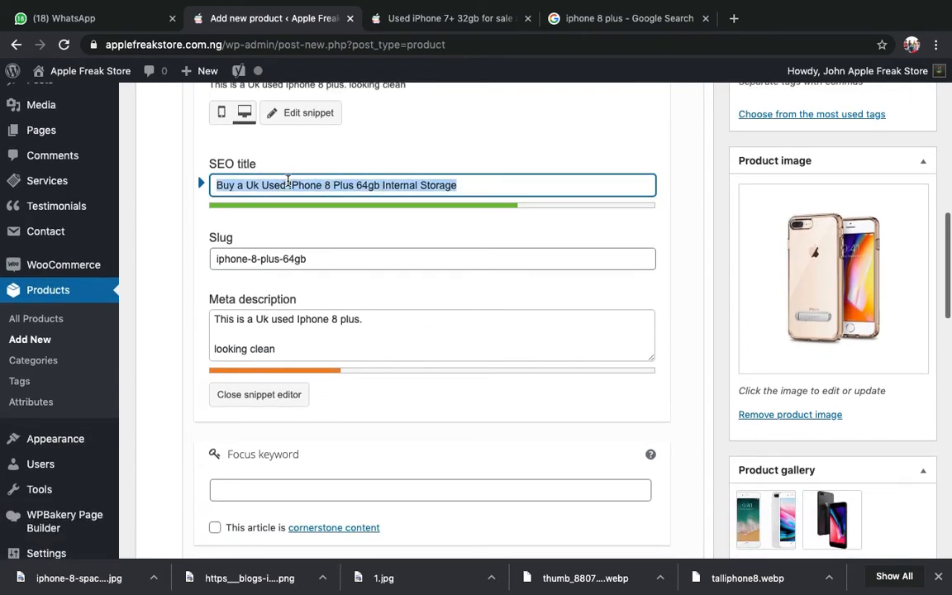
- Delete the meta description's blank line, add a period, and paste the SEO title on a new line
{"action": "left_click", "coordinate": [273, 333]}
{"action": "key", "text": "Delete"}
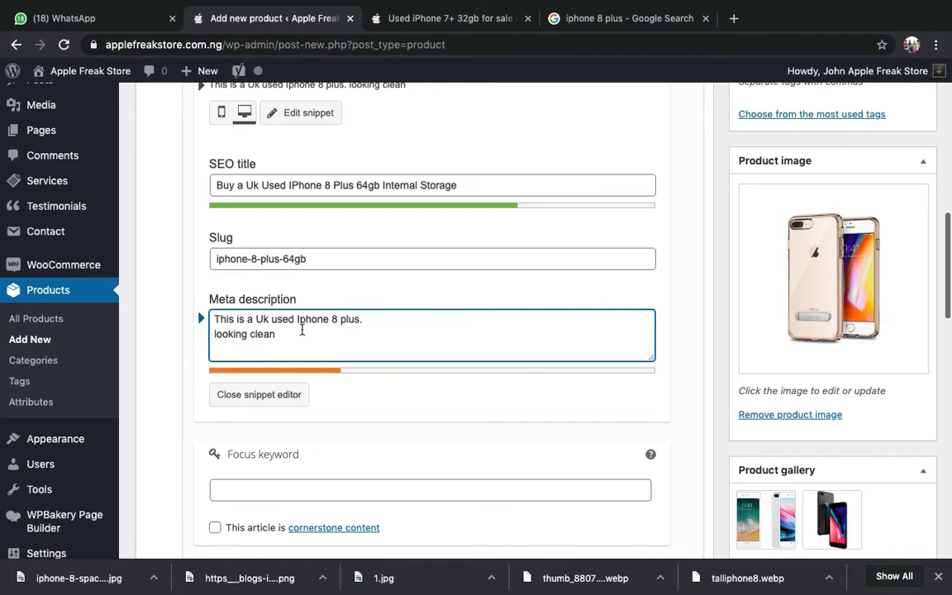
{"action": "left_click", "coordinate": [300, 334]}
{"action": "type", "text": "."}
{"action": "key", "text": "Return"}
{"action": "type", "text": "Buy a Uk Used IPhone 8 Plus 64gb Internal Storage"}
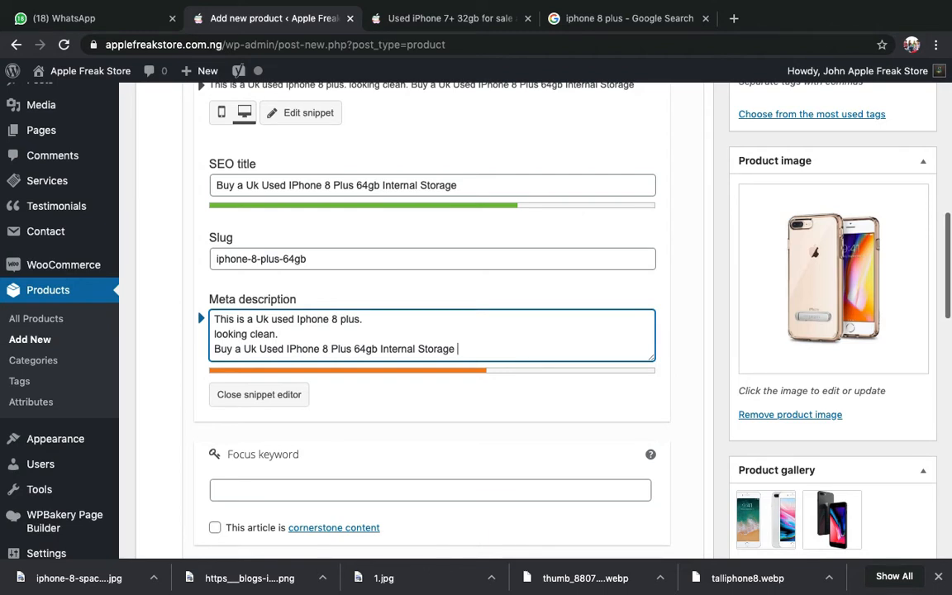
- Add 'Still available at Applefreakstore' on a new line below the pasted title
{"action": "key", "text": "Return"}
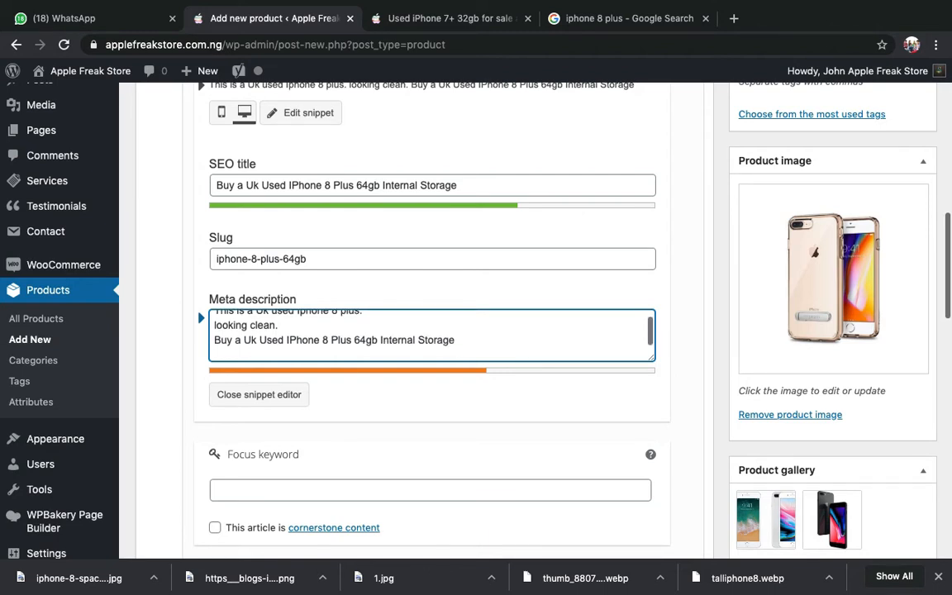
{"action": "type", "text": "Still"}
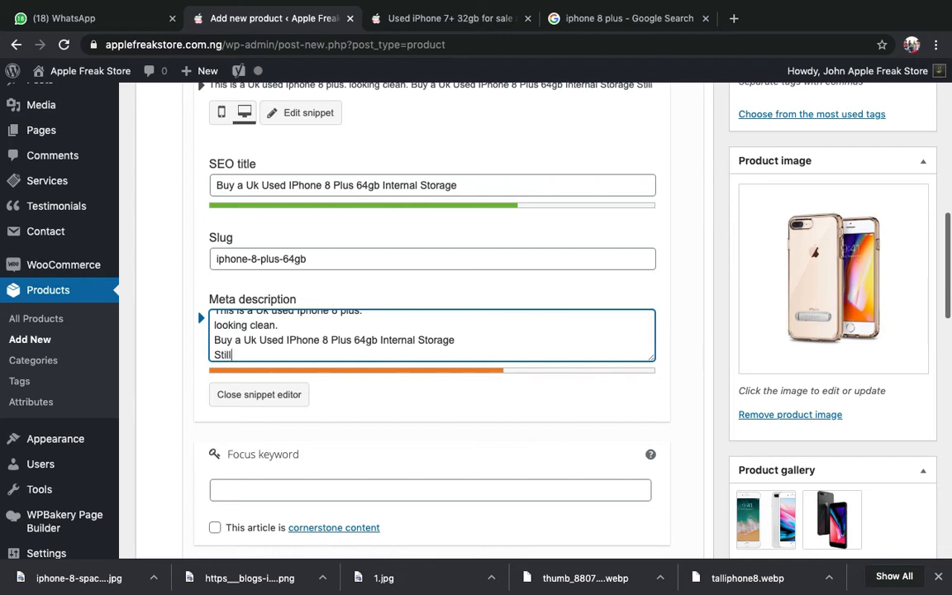
{"action": "type", "text": " ava"}
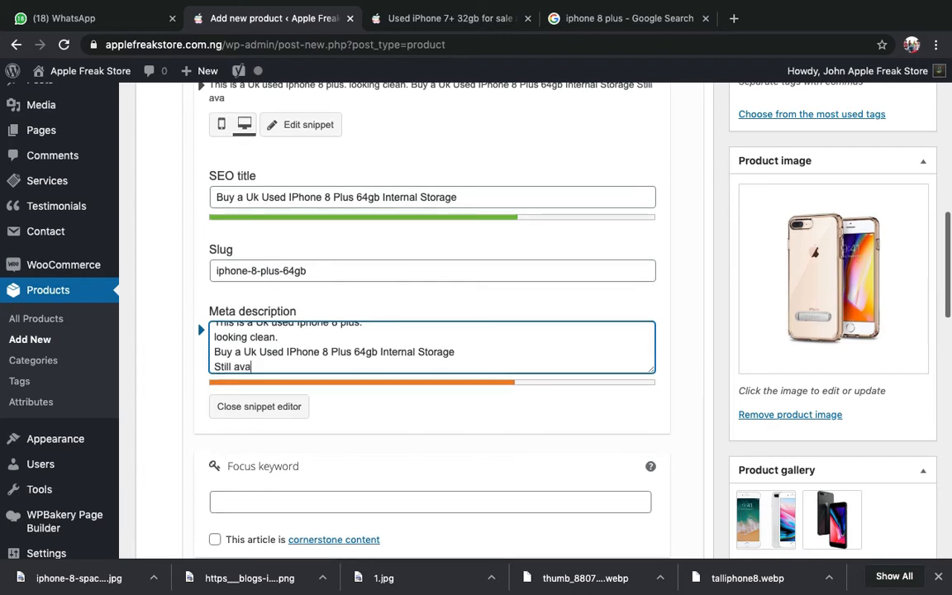
{"action": "type", "text": "ilable at A"}
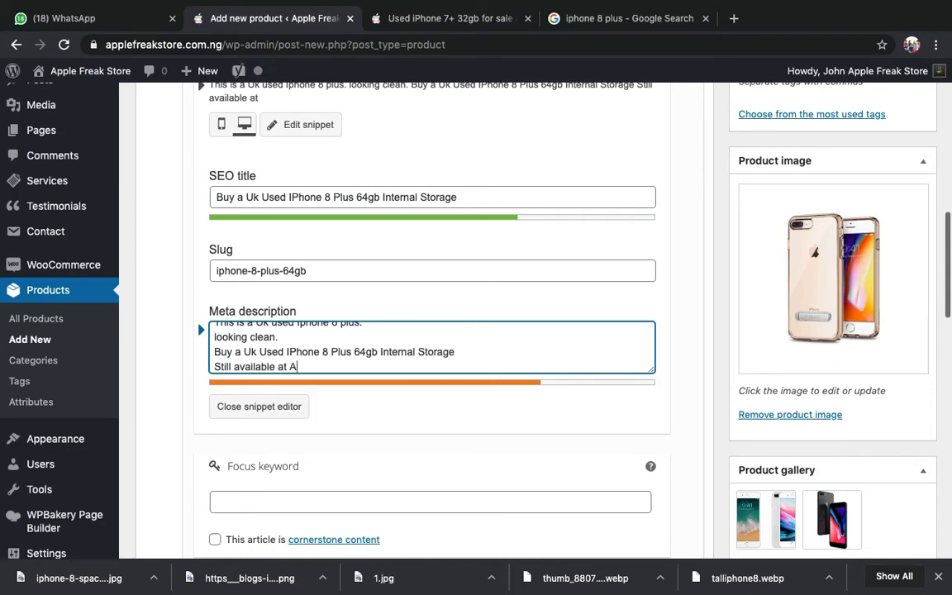
{"action": "type", "text": "pplefrea"}
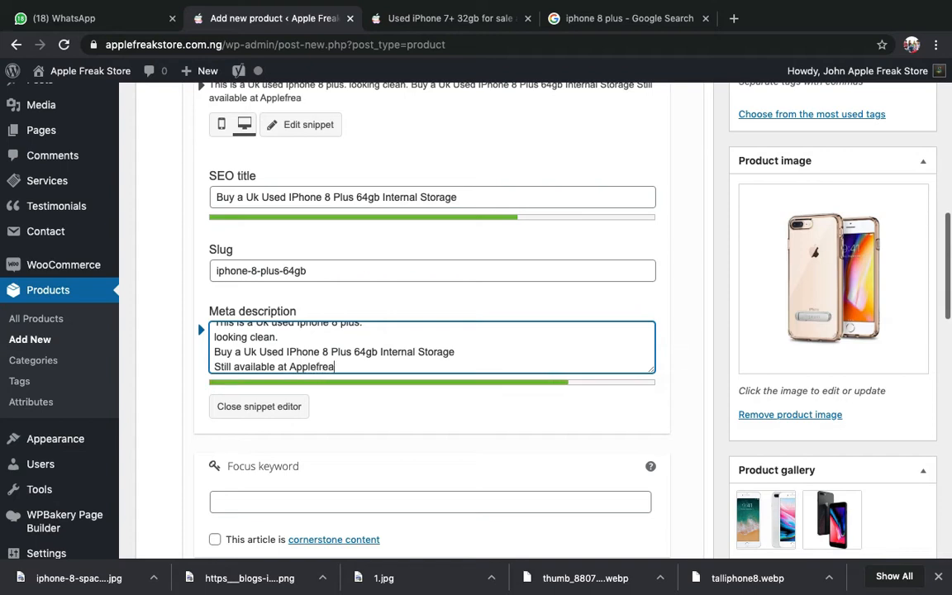
{"action": "type", "text": "kstore"}
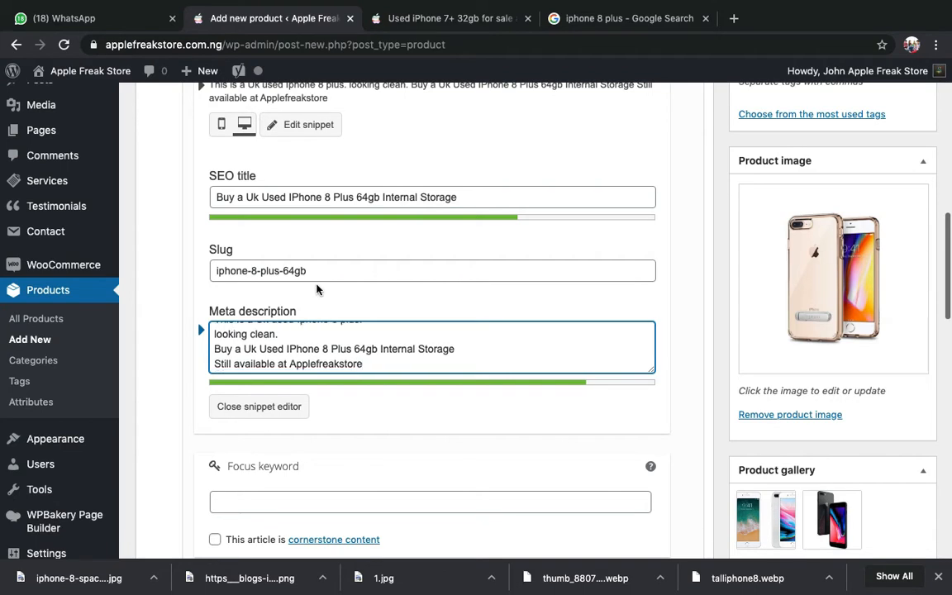
{"action": "scroll", "coordinate": [319, 280], "scroll_direction": "up", "scroll_amount": 2}
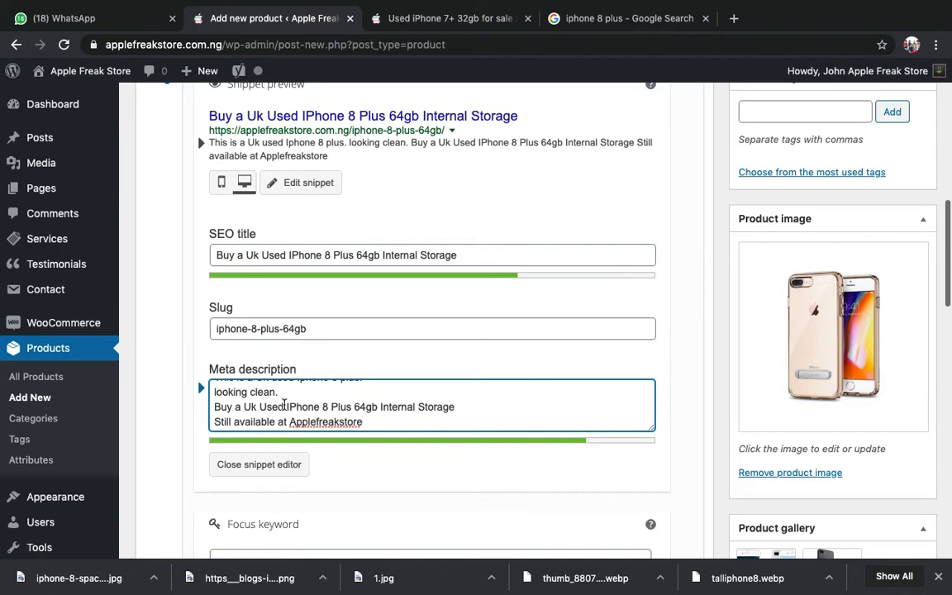
{"action": "scroll", "coordinate": [266, 398], "scroll_direction": "up", "scroll_amount": 1}
{"action": "scroll", "coordinate": [284, 405], "scroll_direction": "down", "scroll_amount": 1}
{"action": "scroll", "coordinate": [179, 199], "scroll_direction": "down", "scroll_amount": 3}
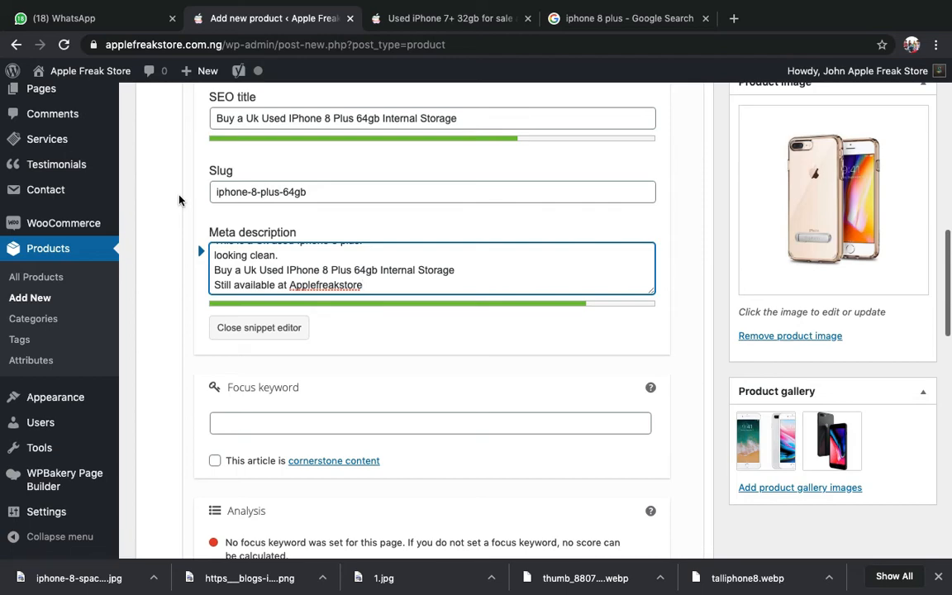
- Copy 'IPhone 8 Plus' from the product title and paste it as the Yoast focus keyword
{"action": "scroll", "coordinate": [179, 200], "scroll_direction": "up", "scroll_amount": 15}
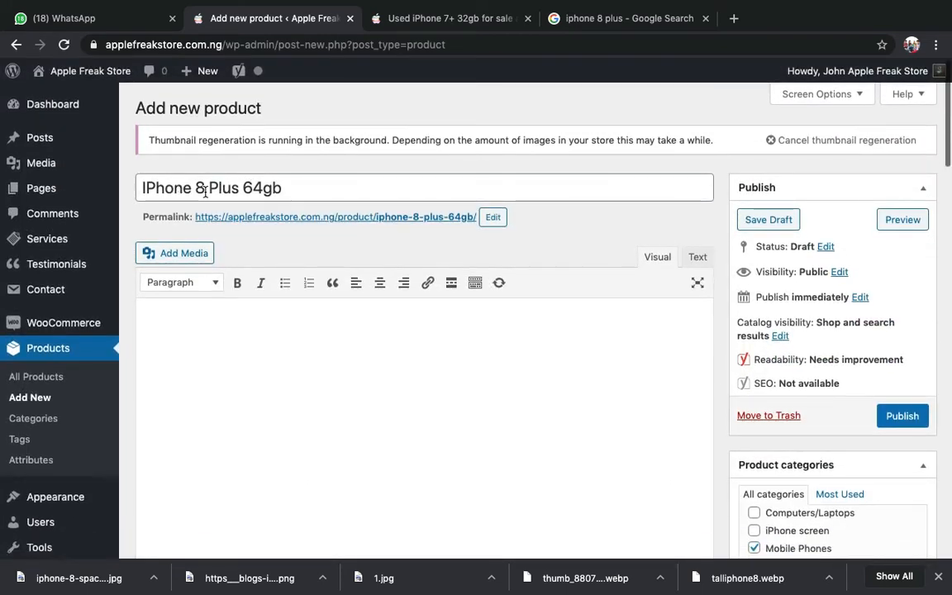
{"action": "left_click_drag", "start_coordinate": [205, 191], "coordinate": [141, 185]}
{"action": "key", "text": "ctrl+c"}
{"action": "left_click", "coordinate": [182, 188]}
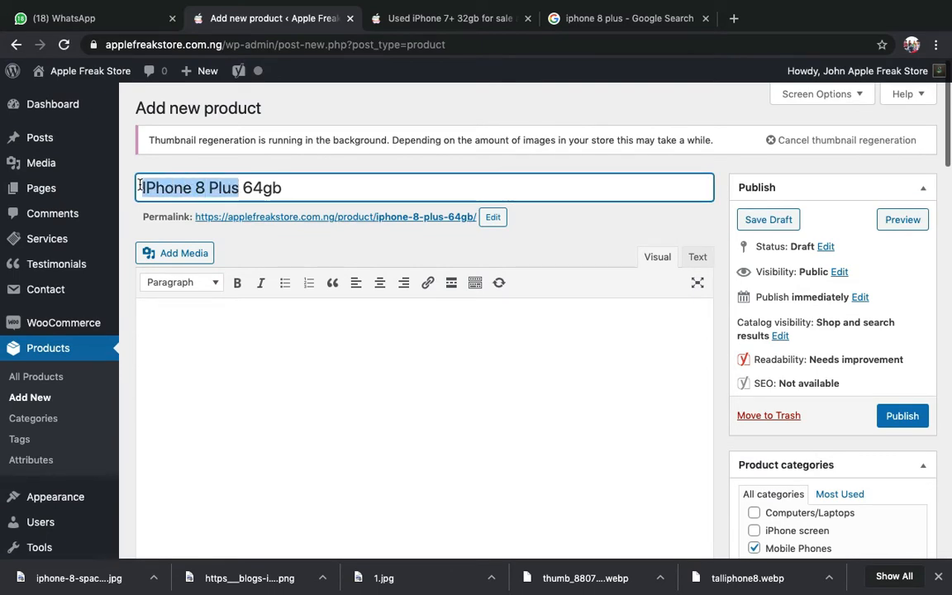
{"action": "scroll", "coordinate": [308, 361], "scroll_direction": "down", "scroll_amount": 15}
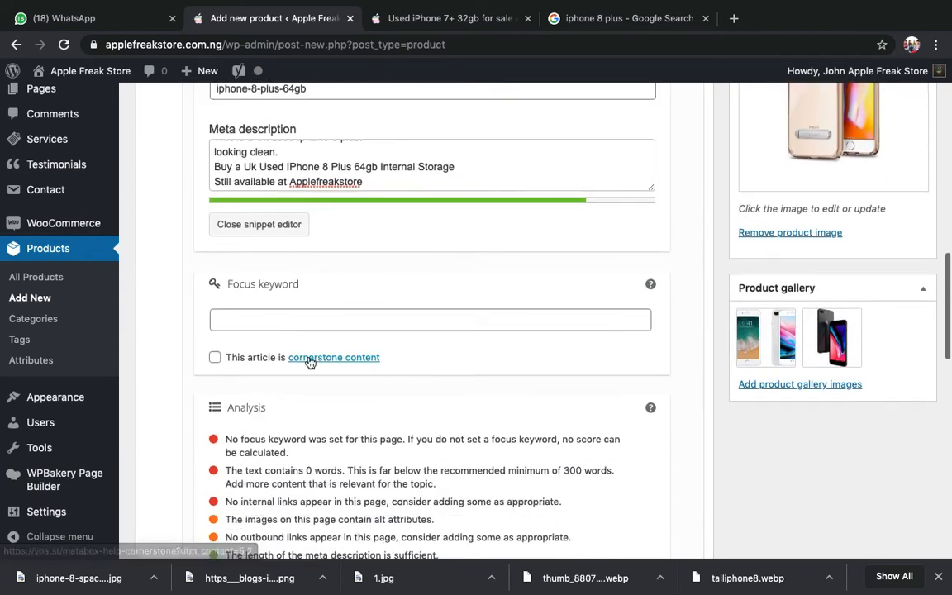
{"action": "left_click", "coordinate": [282, 321]}
{"action": "key", "text": "ctrl+v"}
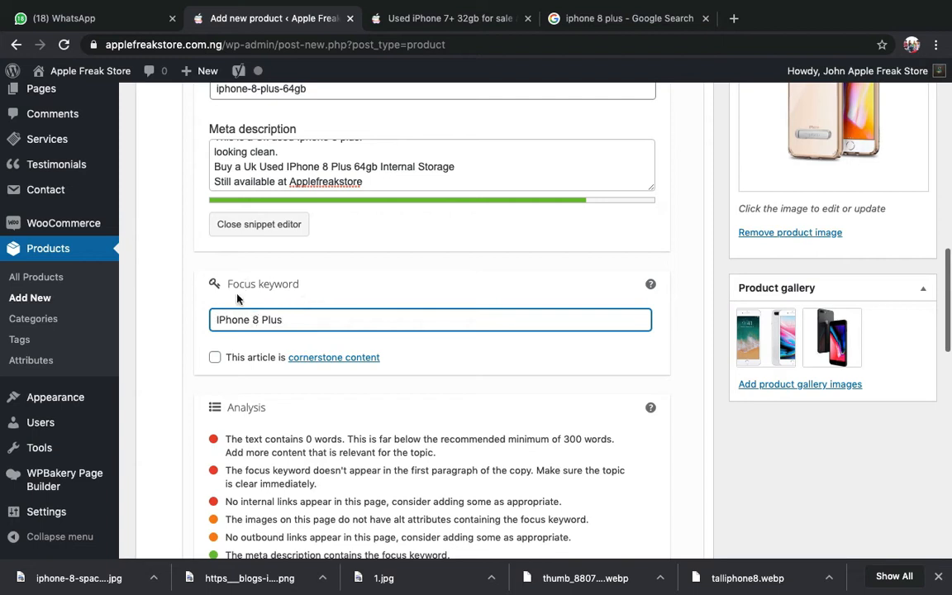
{"action": "triple_click", "coordinate": [266, 282]}
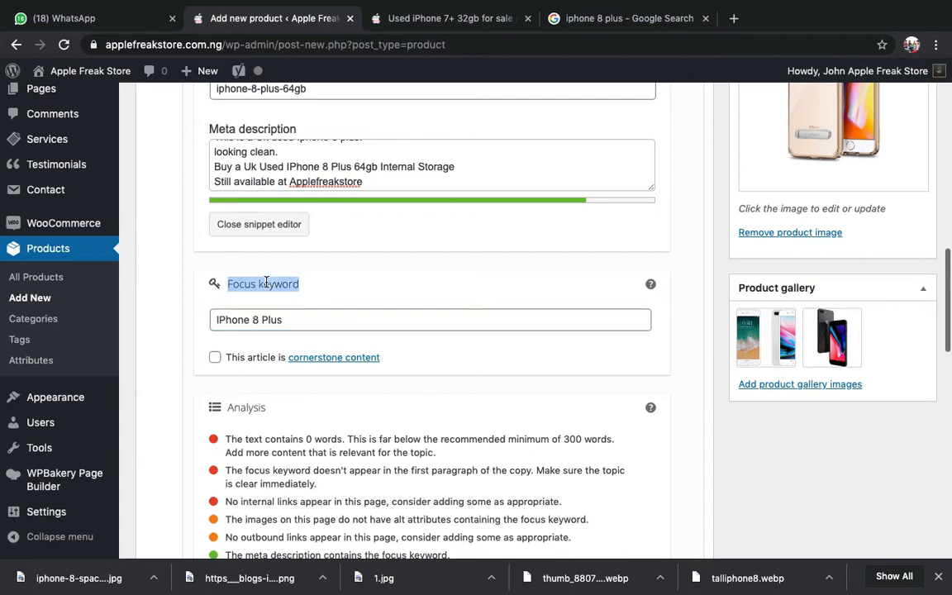
{"action": "left_click", "coordinate": [264, 282]}
{"action": "left_click", "coordinate": [291, 321]}
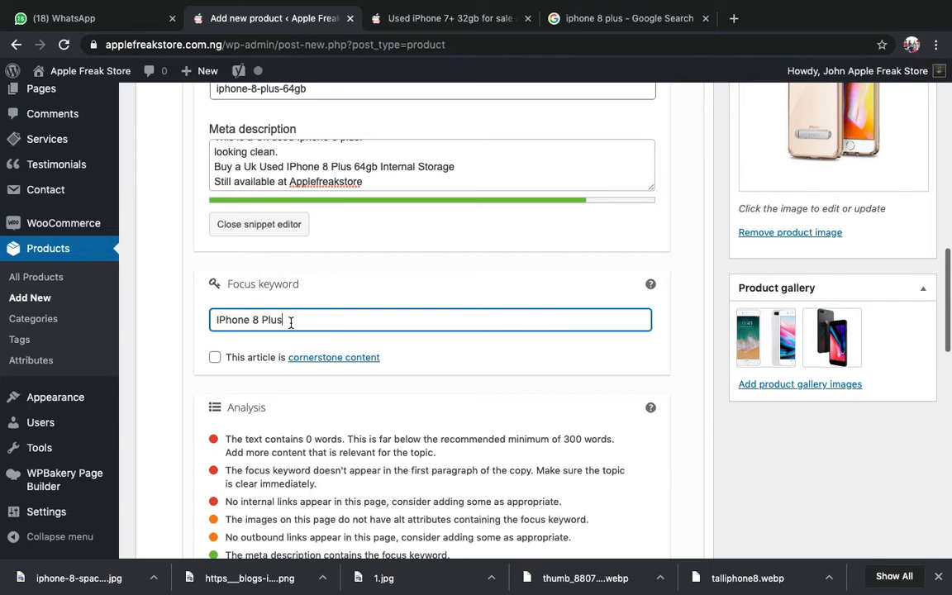
{"action": "scroll", "coordinate": [291, 324], "scroll_direction": "down", "scroll_amount": 2}
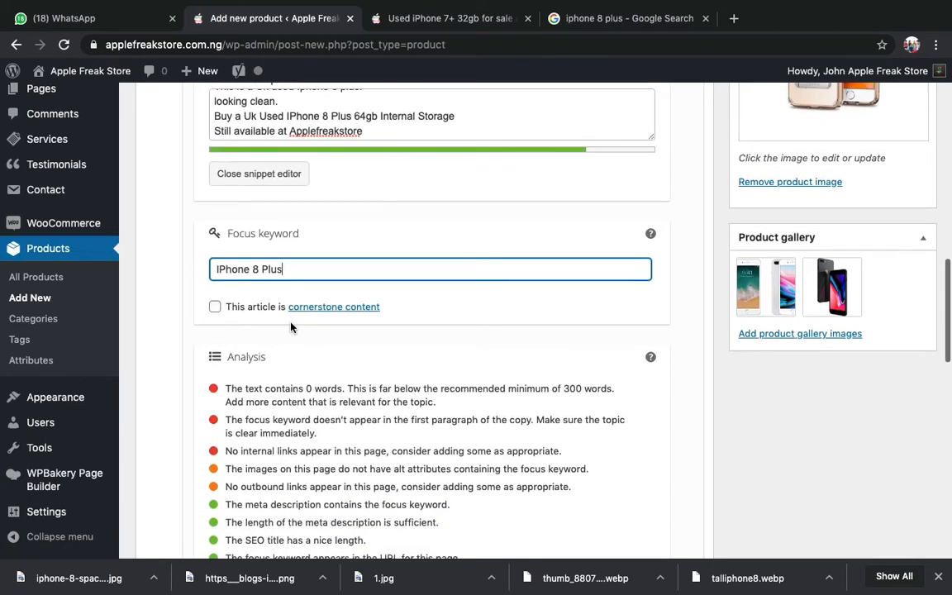
{"action": "scroll", "coordinate": [291, 327], "scroll_direction": "down", "scroll_amount": 3}
{"action": "double_click", "coordinate": [245, 219]}
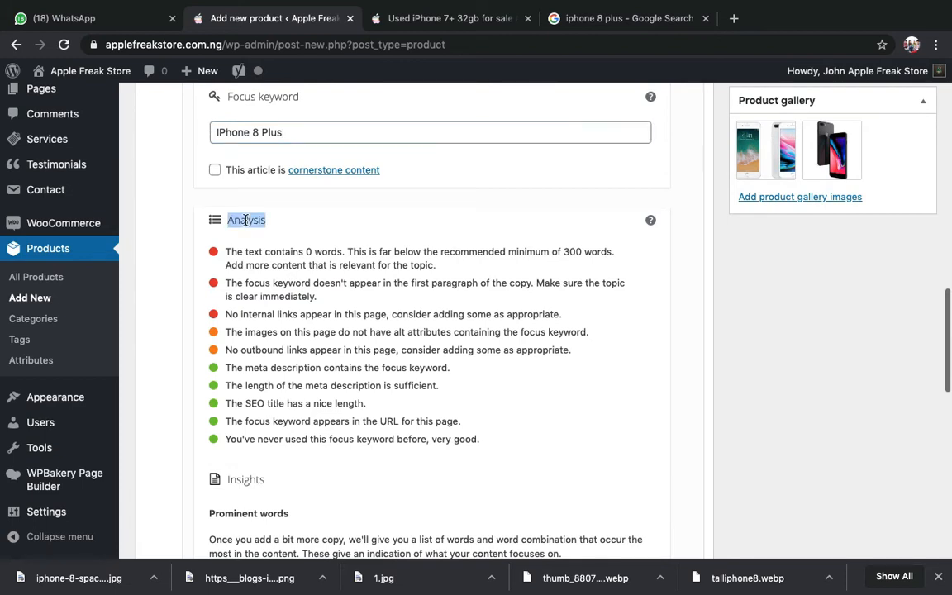
{"action": "left_click", "coordinate": [231, 248]}
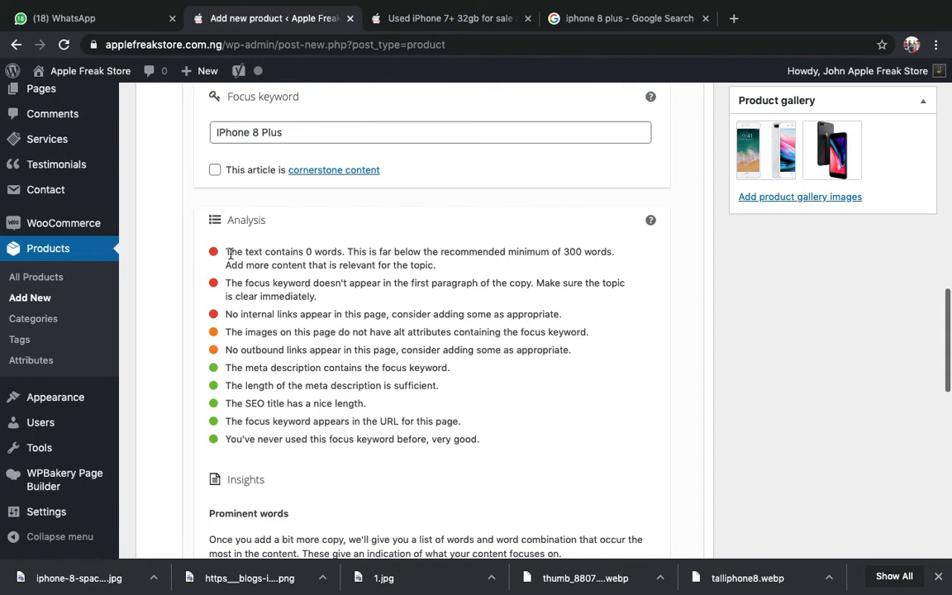
{"action": "triple_click", "coordinate": [240, 258]}
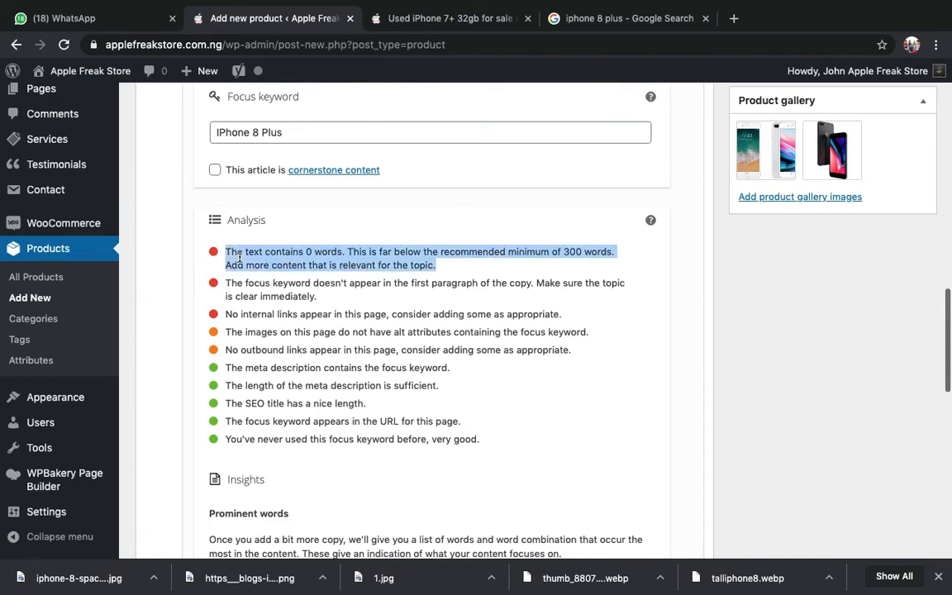
{"action": "left_click", "coordinate": [239, 259]}
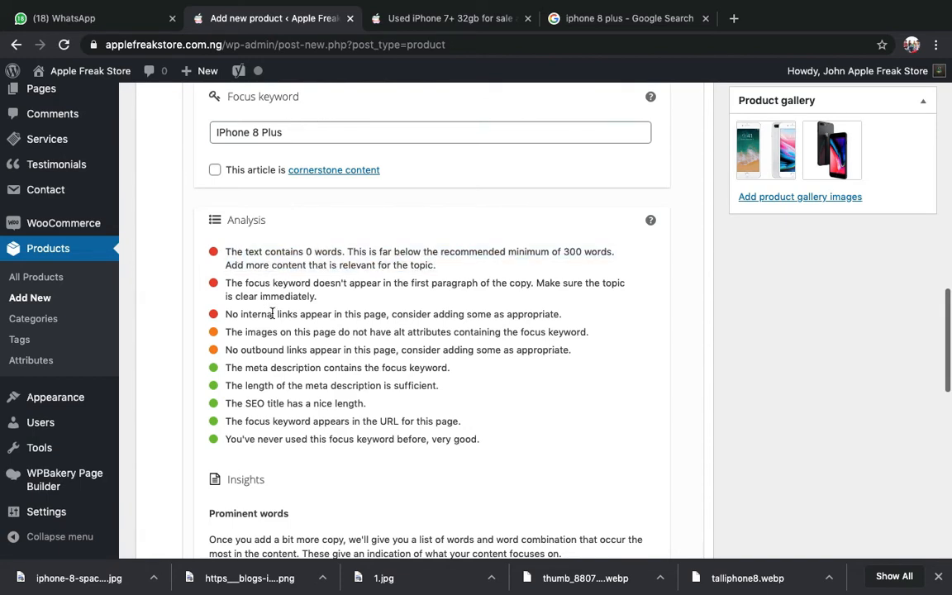
{"action": "scroll", "coordinate": [307, 312], "scroll_direction": "up", "scroll_amount": 10}
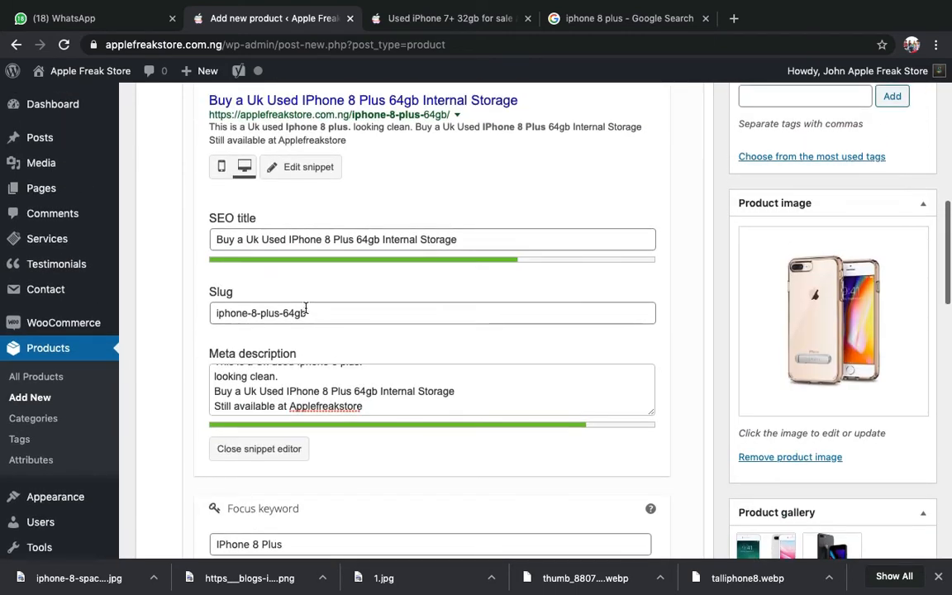
{"action": "scroll", "coordinate": [306, 307], "scroll_direction": "up", "scroll_amount": 2}
{"action": "scroll", "coordinate": [317, 252], "scroll_direction": "up", "scroll_amount": 2}
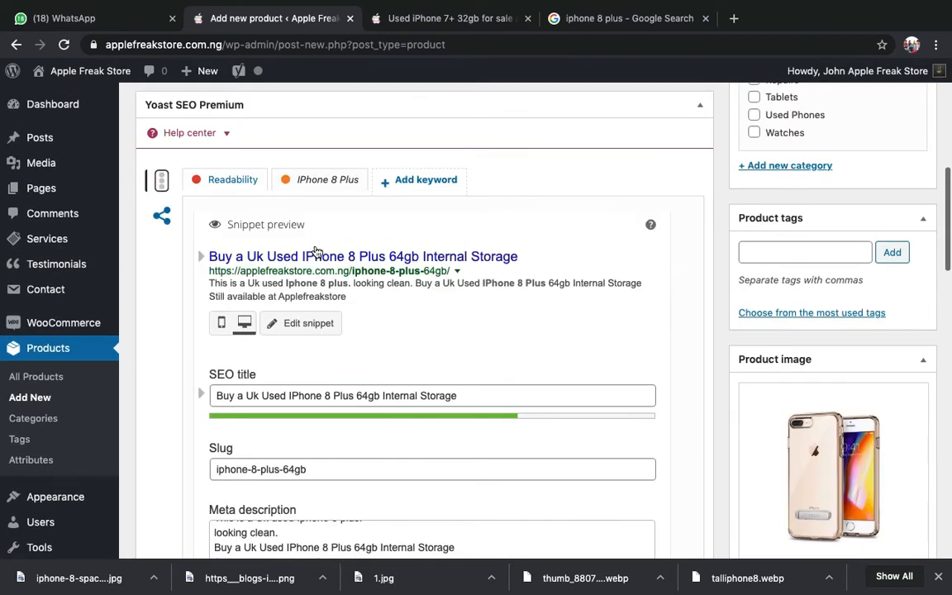
{"action": "scroll", "coordinate": [317, 252], "scroll_direction": "down", "scroll_amount": 1}
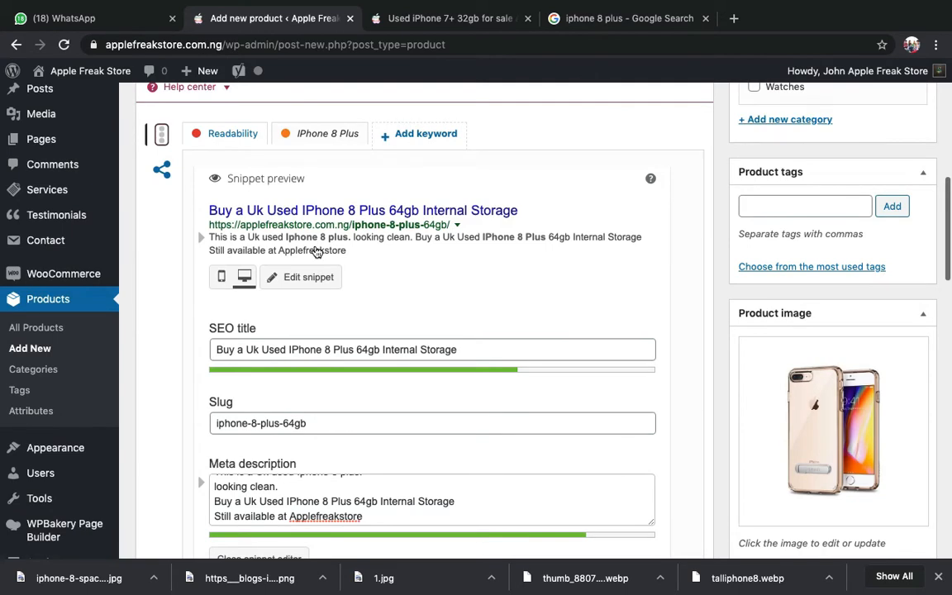
{"action": "scroll", "coordinate": [316, 252], "scroll_direction": "down", "scroll_amount": 8}
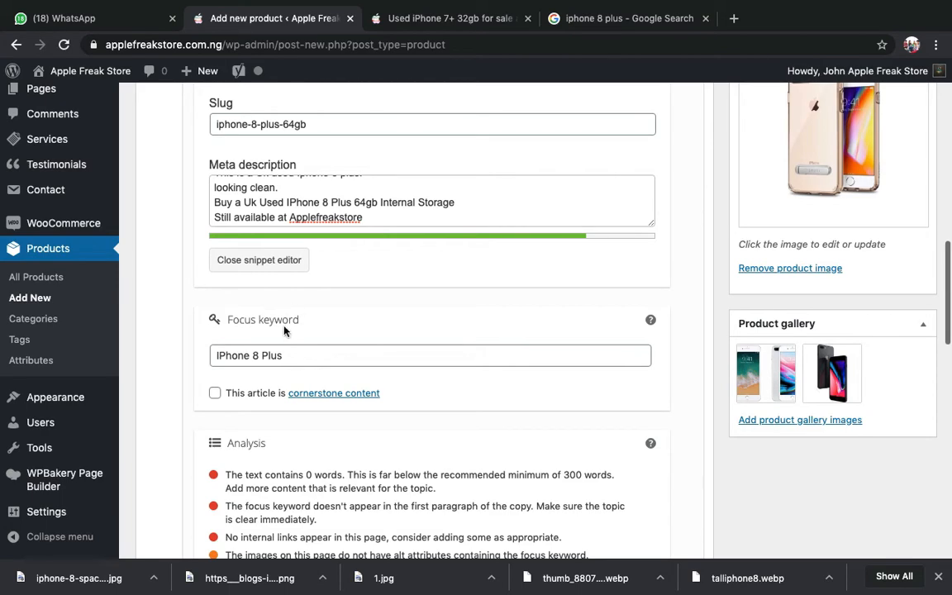
{"action": "triple_click", "coordinate": [276, 357]}
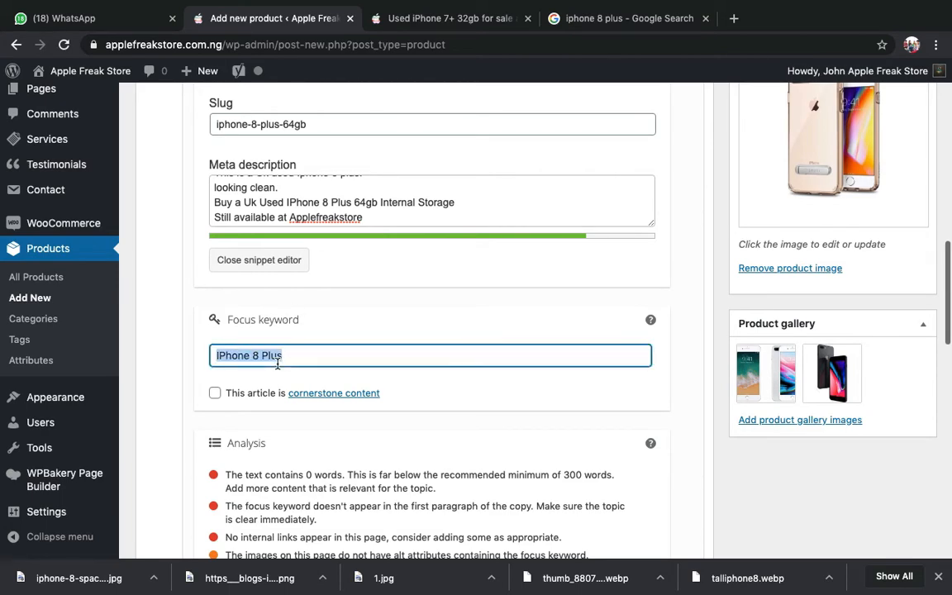
{"action": "scroll", "coordinate": [278, 363], "scroll_direction": "up", "scroll_amount": 15}
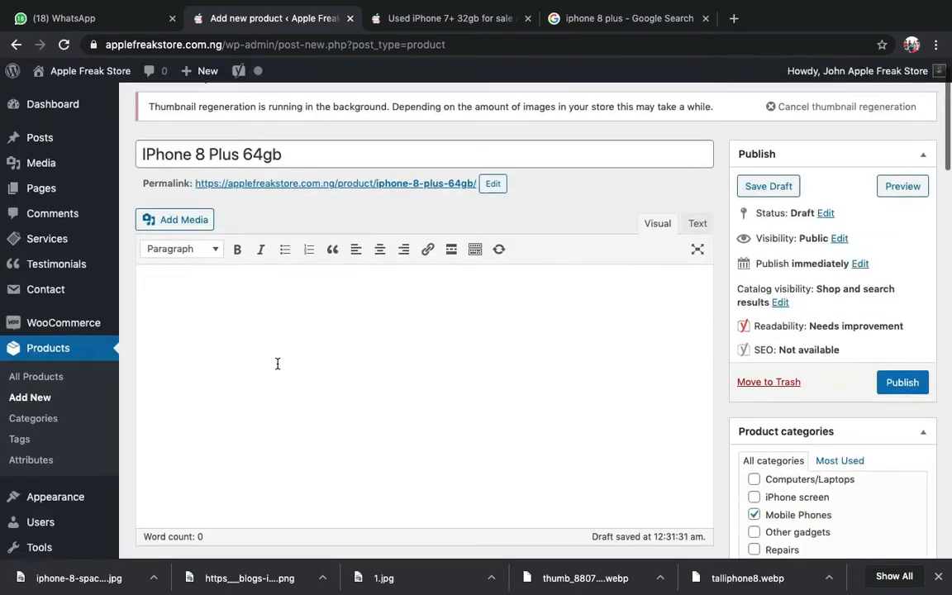
{"action": "scroll", "coordinate": [278, 363], "scroll_direction": "down", "scroll_amount": 12}
{"action": "scroll", "coordinate": [250, 326], "scroll_direction": "up", "scroll_amount": 4}
{"action": "scroll", "coordinate": [250, 326], "scroll_direction": "down", "scroll_amount": 3}
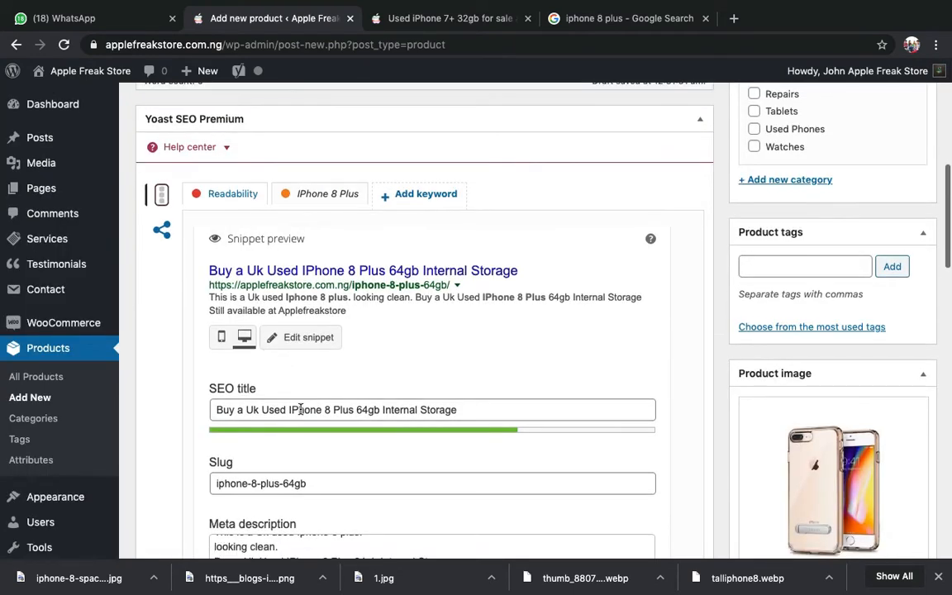
{"action": "scroll", "coordinate": [239, 330], "scroll_direction": "down", "scroll_amount": 3}
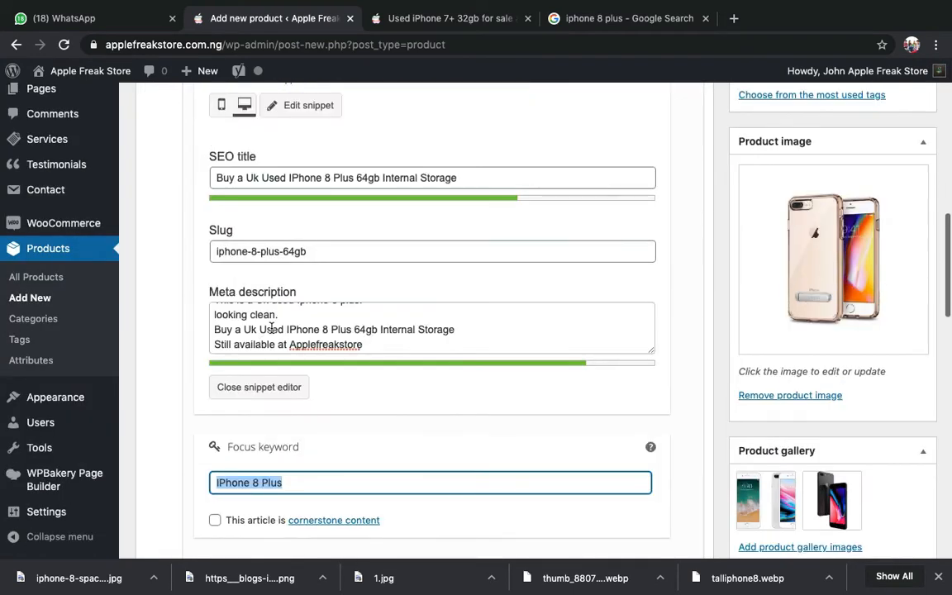
{"action": "scroll", "coordinate": [273, 328], "scroll_direction": "up", "scroll_amount": 2}
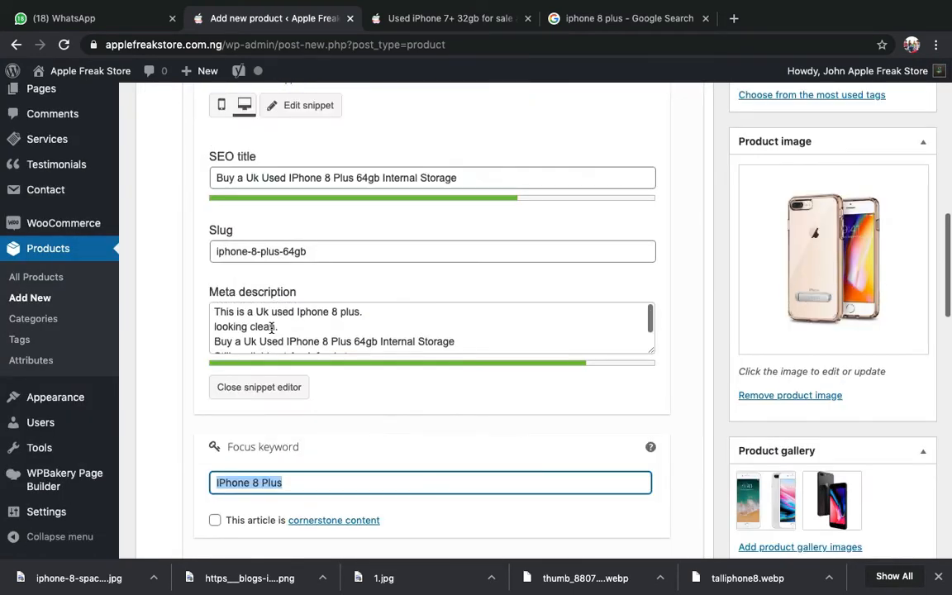
{"action": "left_click", "coordinate": [311, 181]}
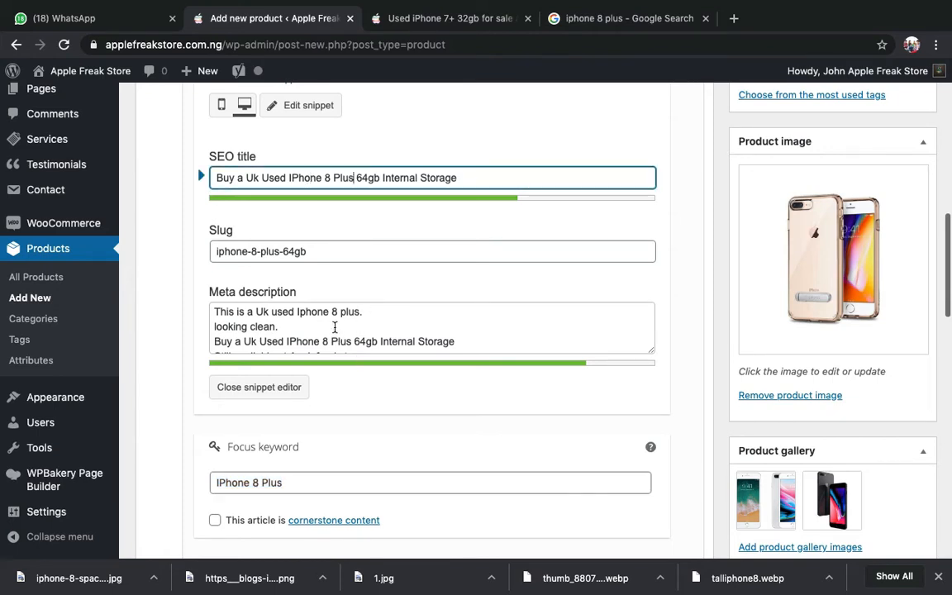
{"action": "scroll", "coordinate": [357, 313], "scroll_direction": "down", "scroll_amount": 1}
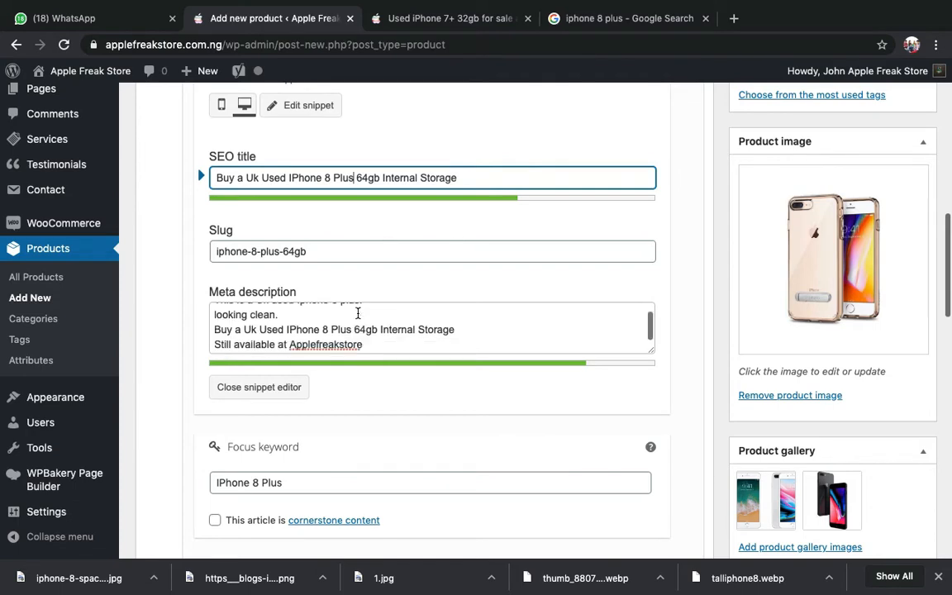
{"action": "scroll", "coordinate": [357, 312], "scroll_direction": "up", "scroll_amount": 1}
{"action": "scroll", "coordinate": [378, 248], "scroll_direction": "down", "scroll_amount": 3}
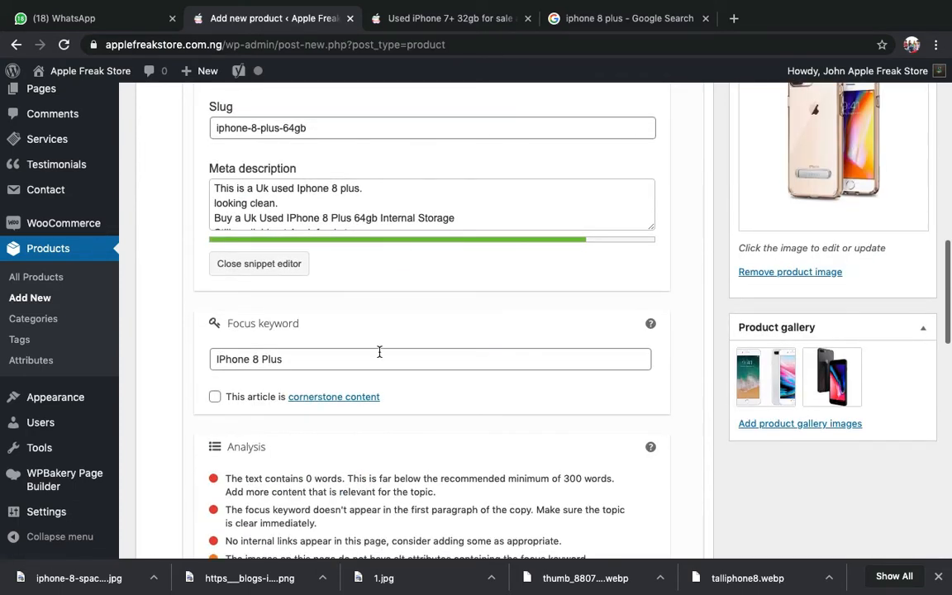
{"action": "scroll", "coordinate": [379, 354], "scroll_direction": "down", "scroll_amount": 15}
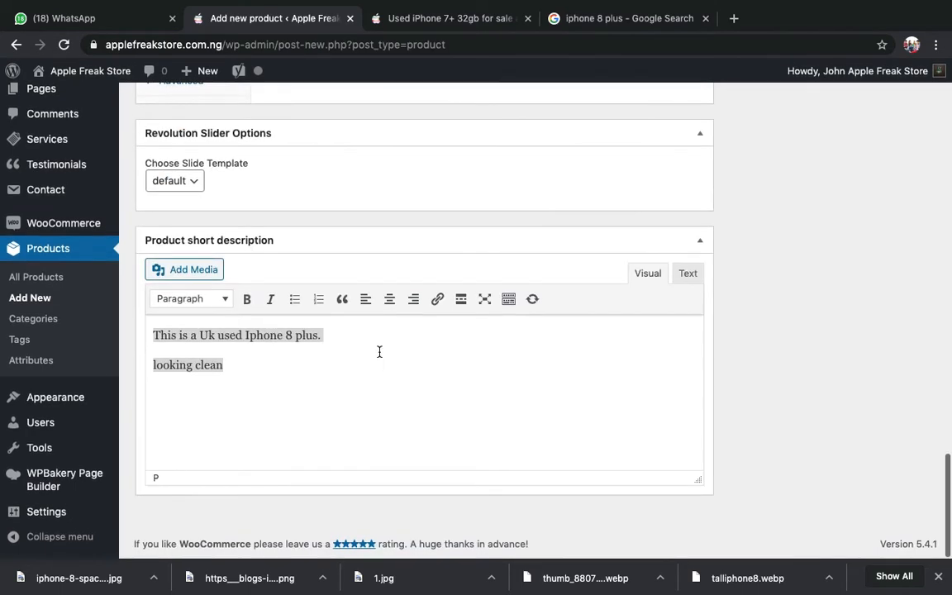
{"action": "scroll", "coordinate": [380, 356], "scroll_direction": "up", "scroll_amount": 3}
{"action": "scroll", "coordinate": [807, 323], "scroll_direction": "up", "scroll_amount": 5}
{"action": "scroll", "coordinate": [807, 323], "scroll_direction": "up", "scroll_amount": 11}
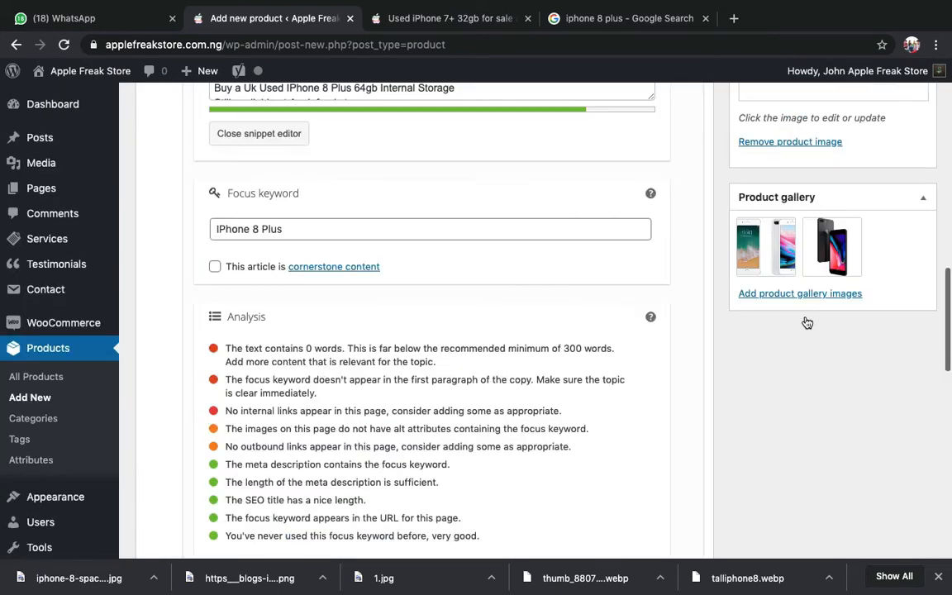
{"action": "scroll", "coordinate": [808, 323], "scroll_direction": "up", "scroll_amount": 9}
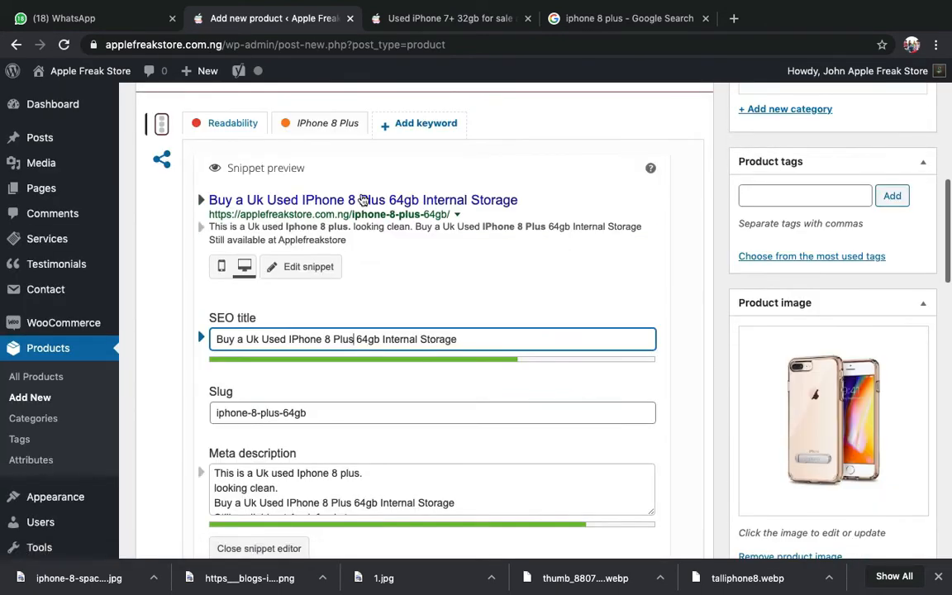
{"action": "scroll", "coordinate": [412, 400], "scroll_direction": "down", "scroll_amount": 5}
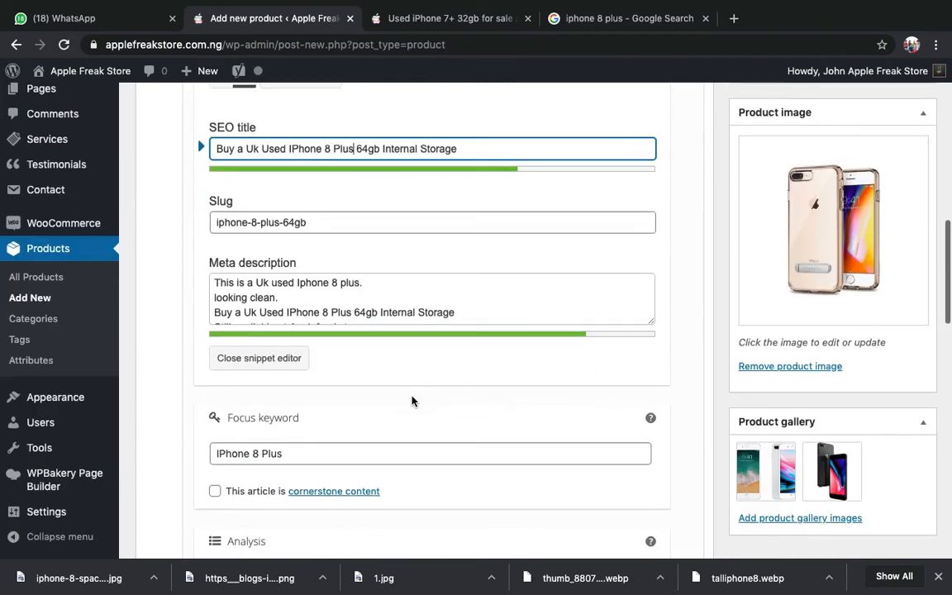
{"action": "scroll", "coordinate": [412, 401], "scroll_direction": "down", "scroll_amount": 2}
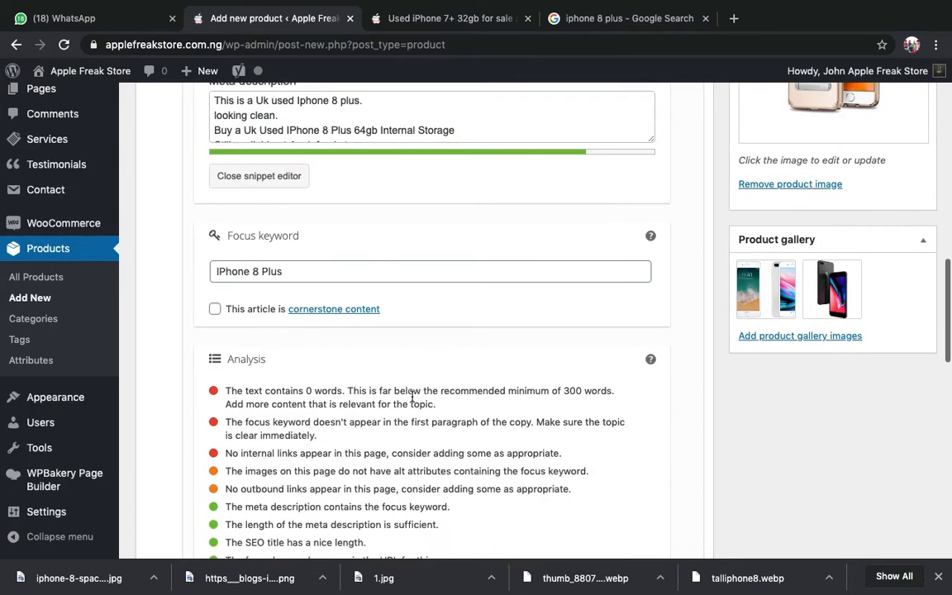
{"action": "scroll", "coordinate": [412, 400], "scroll_direction": "down", "scroll_amount": 1}
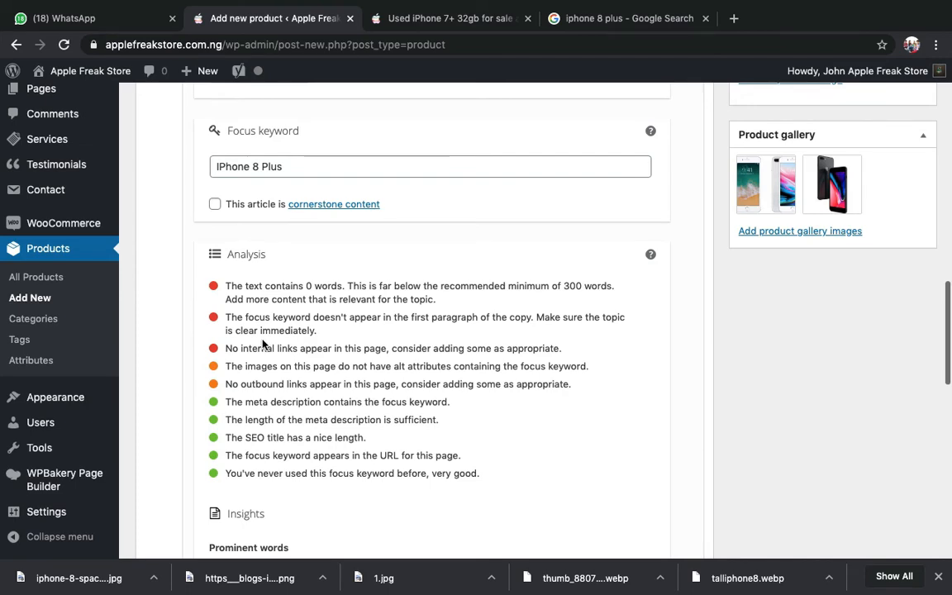
{"action": "scroll", "coordinate": [263, 343], "scroll_direction": "up", "scroll_amount": 5}
{"action": "scroll", "coordinate": [263, 346], "scroll_direction": "down", "scroll_amount": 1}
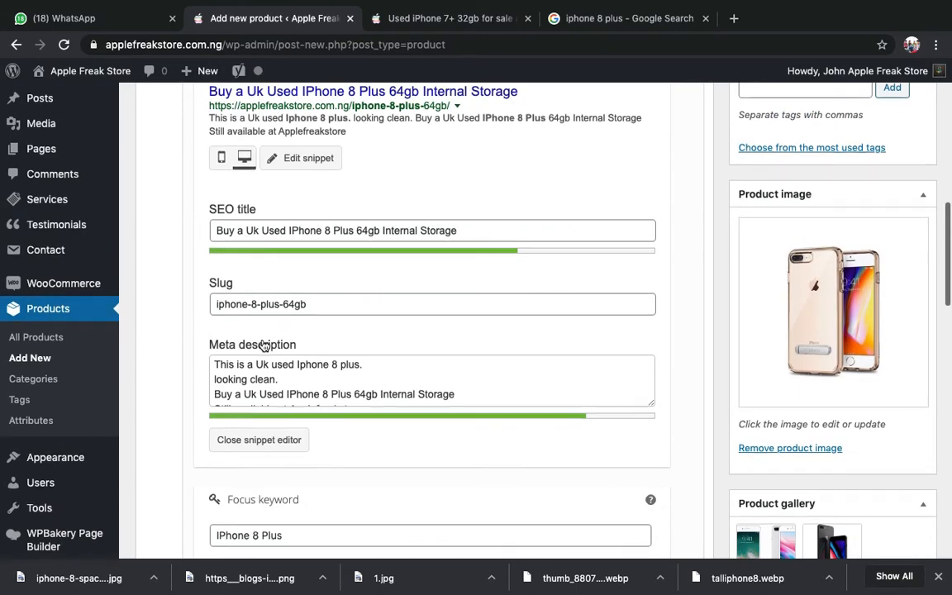
{"action": "scroll", "coordinate": [263, 346], "scroll_direction": "down", "scroll_amount": 1}
{"action": "left_click", "coordinate": [259, 336]}
{"action": "scroll", "coordinate": [263, 221], "scroll_direction": "down", "scroll_amount": 1}
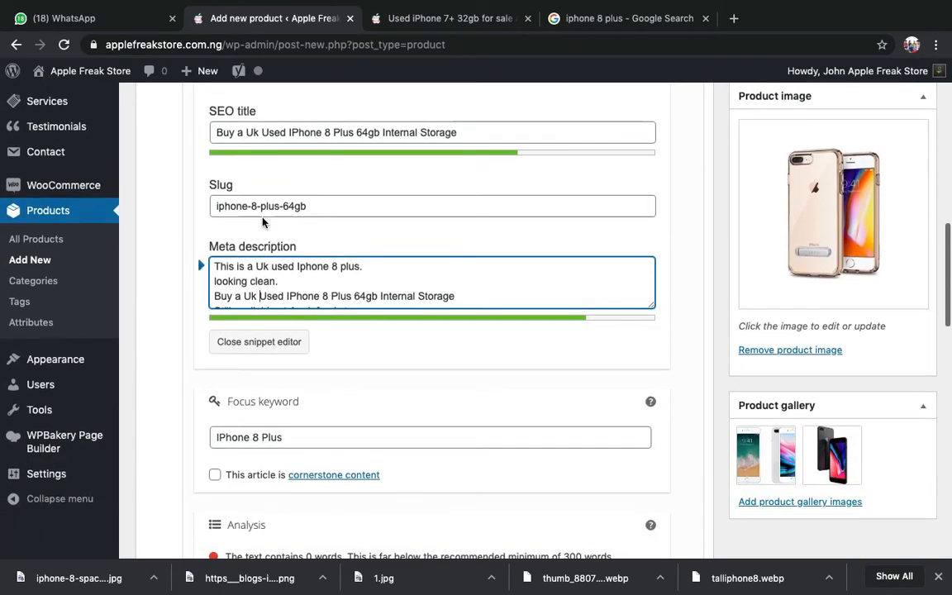
{"action": "left_click", "coordinate": [290, 441]}
{"action": "scroll", "coordinate": [292, 447], "scroll_direction": "up", "scroll_amount": 1}
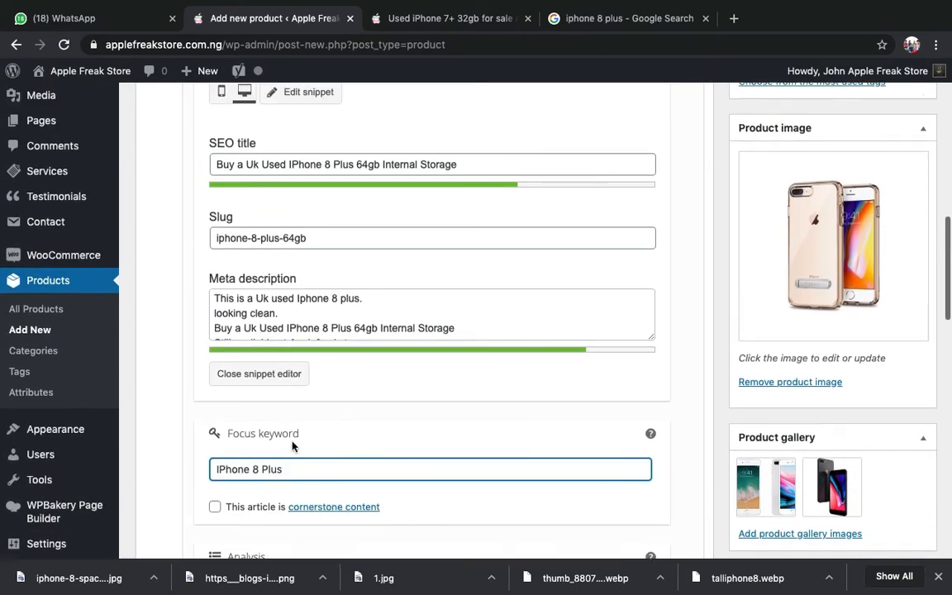
{"action": "scroll", "coordinate": [292, 446], "scroll_direction": "up", "scroll_amount": 1}
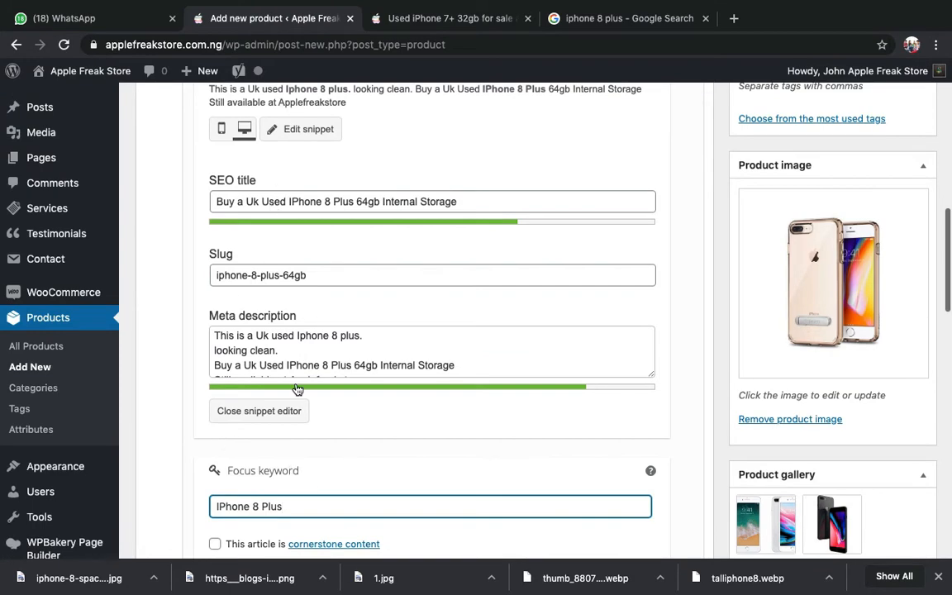
{"action": "scroll", "coordinate": [594, 345], "scroll_direction": "up", "scroll_amount": 1}
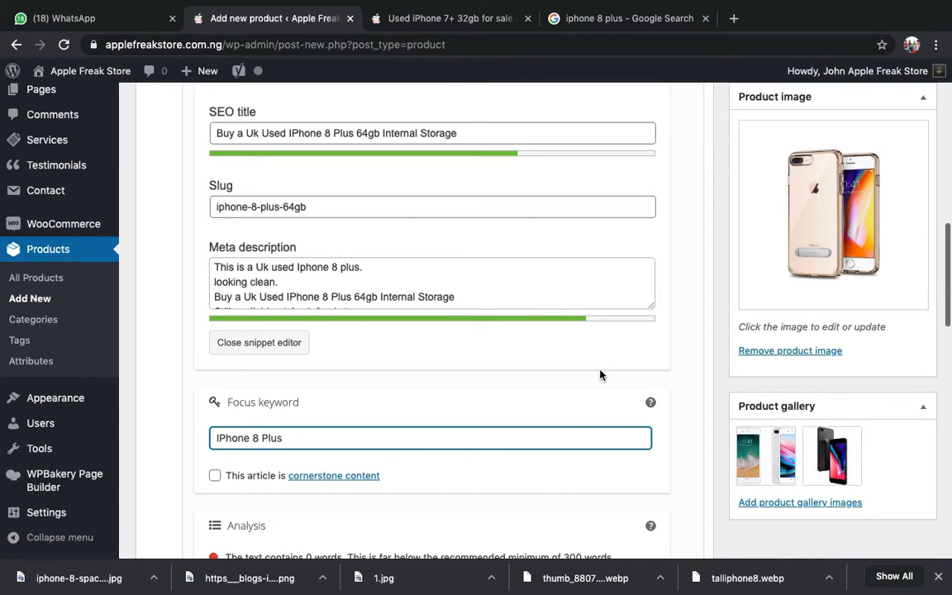
{"action": "scroll", "coordinate": [600, 376], "scroll_direction": "down", "scroll_amount": 5}
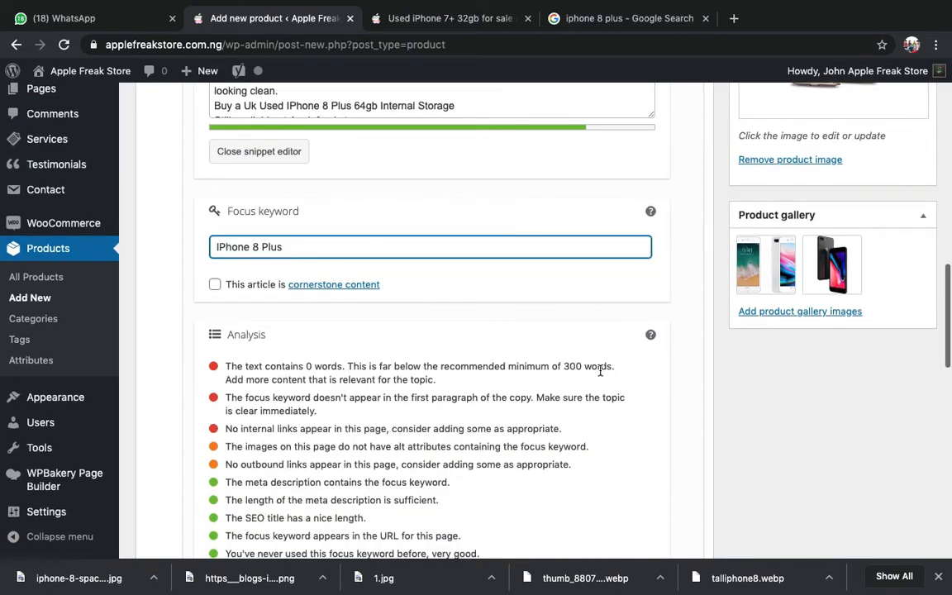
{"action": "scroll", "coordinate": [600, 371], "scroll_direction": "up", "scroll_amount": 7}
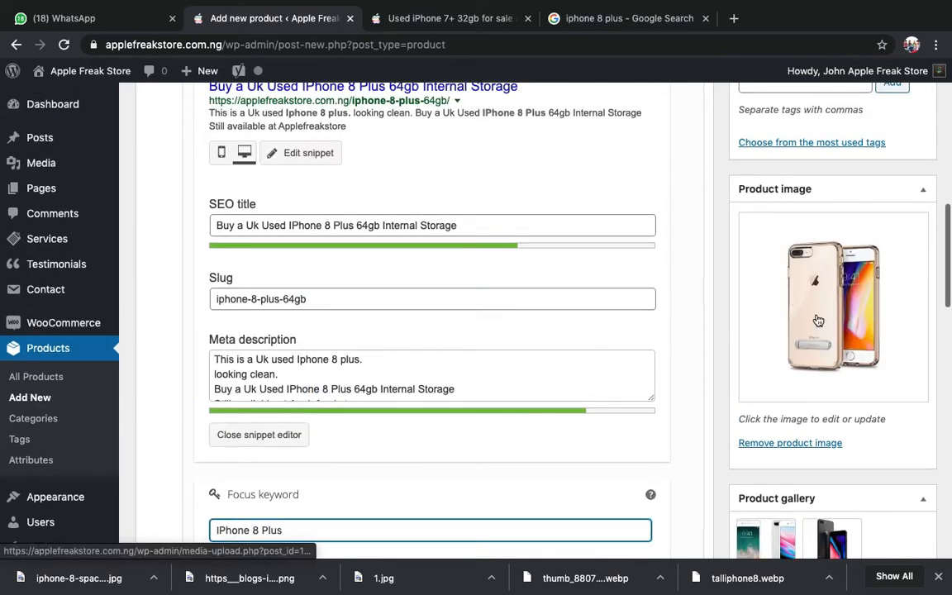
- Paste 'IPhone 8 Plus' into the product image's alt text and save it
{"action": "left_click", "coordinate": [819, 320]}
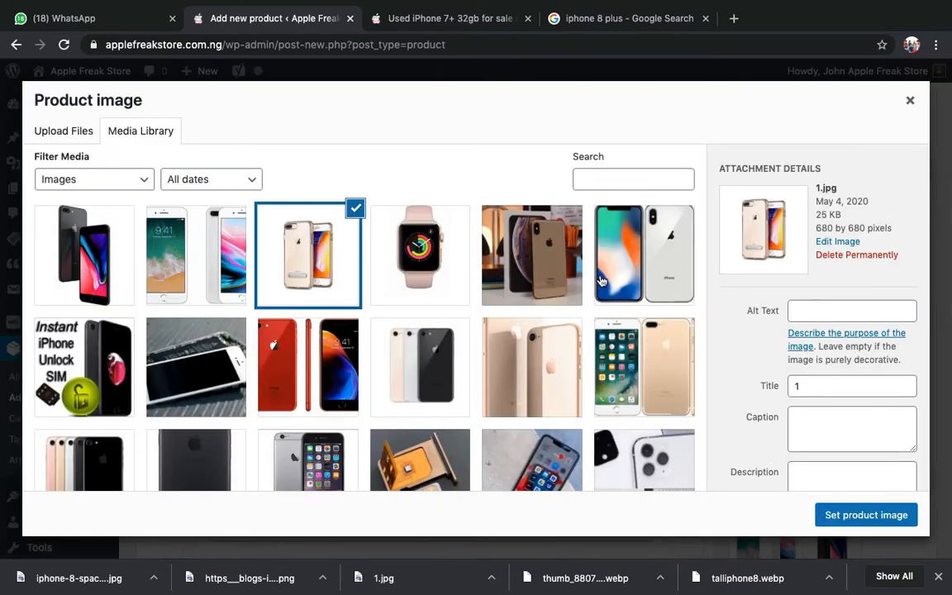
{"action": "left_click", "coordinate": [823, 311]}
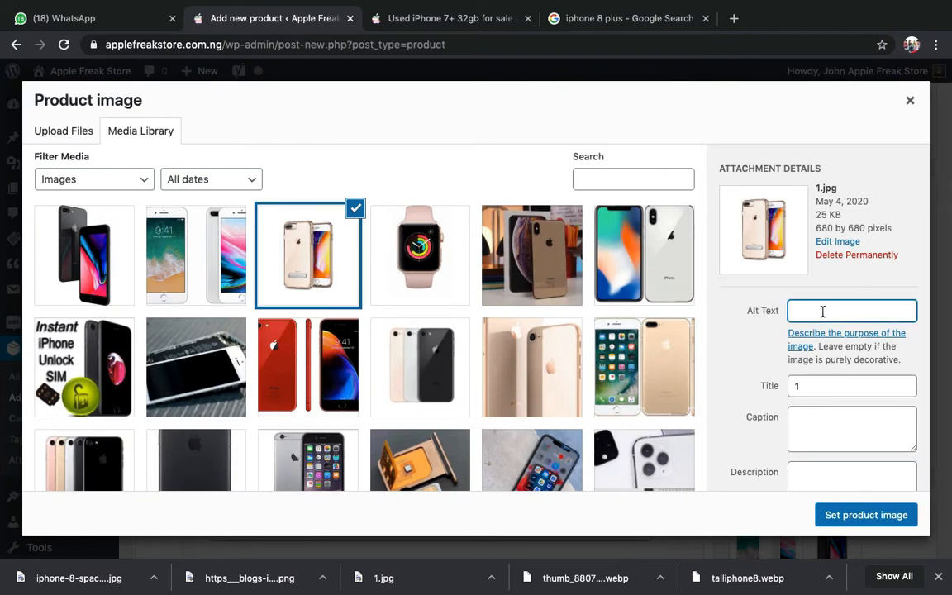
{"action": "type", "text": "IPhone 8 Plus"}
{"action": "left_click", "coordinate": [777, 290]}
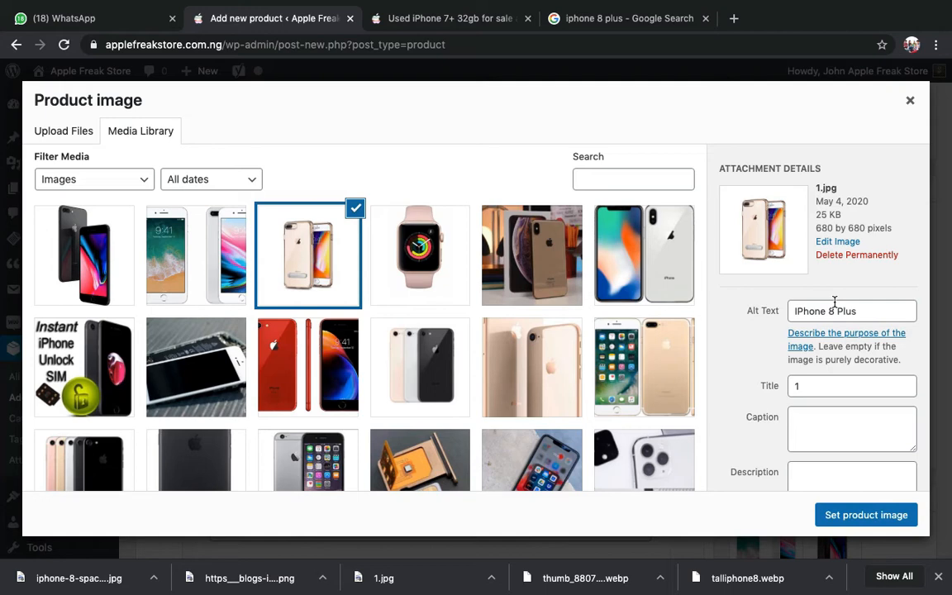
{"action": "left_click", "coordinate": [910, 100]}
- Recheck the focus keyword and the image alt text, then confirm the photo as the product image
{"action": "scroll", "coordinate": [554, 330], "scroll_direction": "down", "scroll_amount": 2}
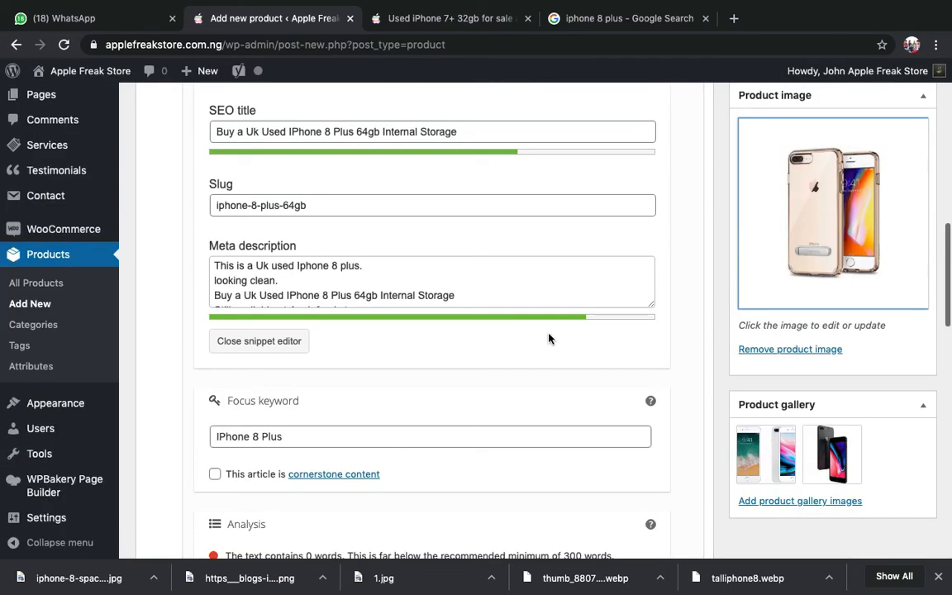
{"action": "triple_click", "coordinate": [298, 437]}
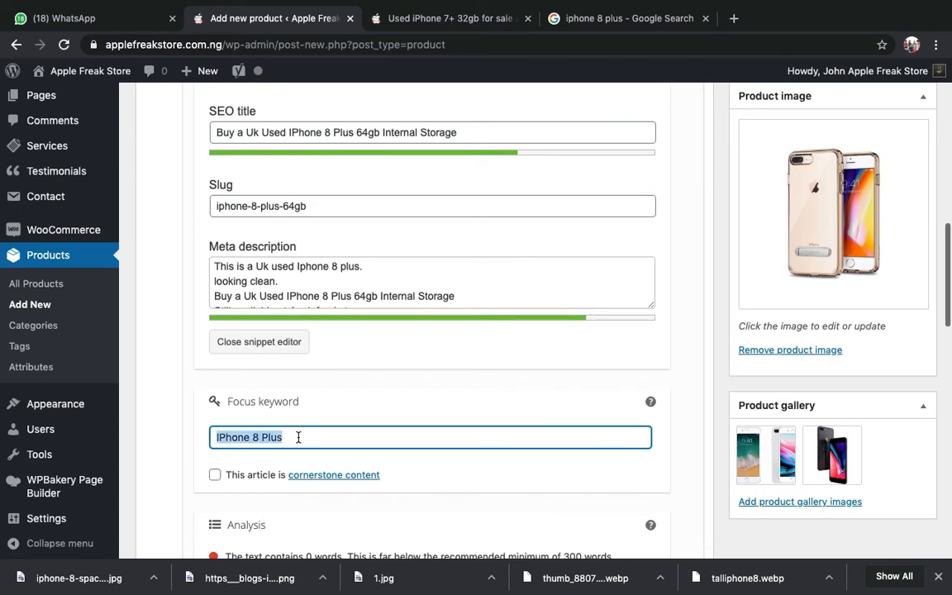
{"action": "scroll", "coordinate": [298, 437], "scroll_direction": "up", "scroll_amount": 1}
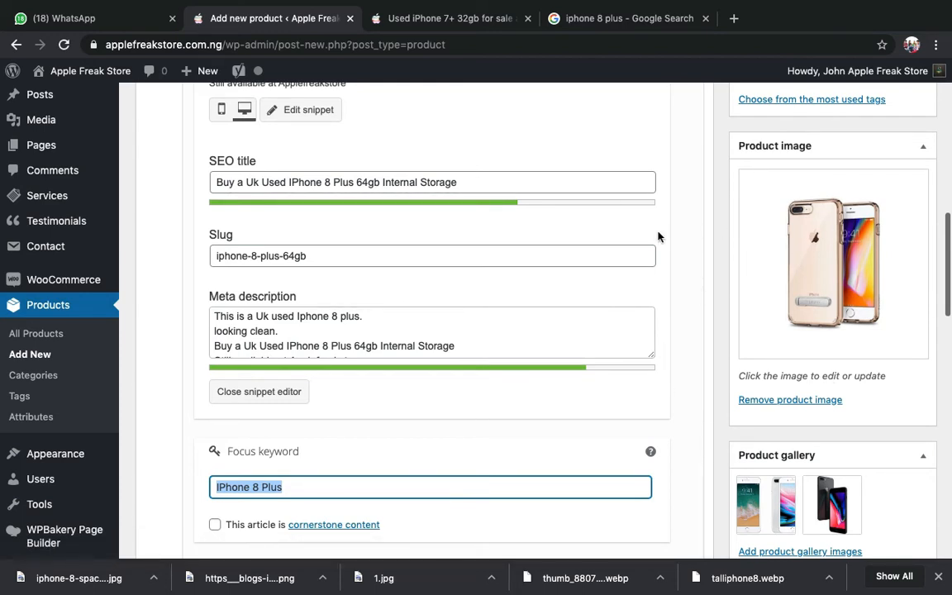
{"action": "left_click", "coordinate": [787, 246]}
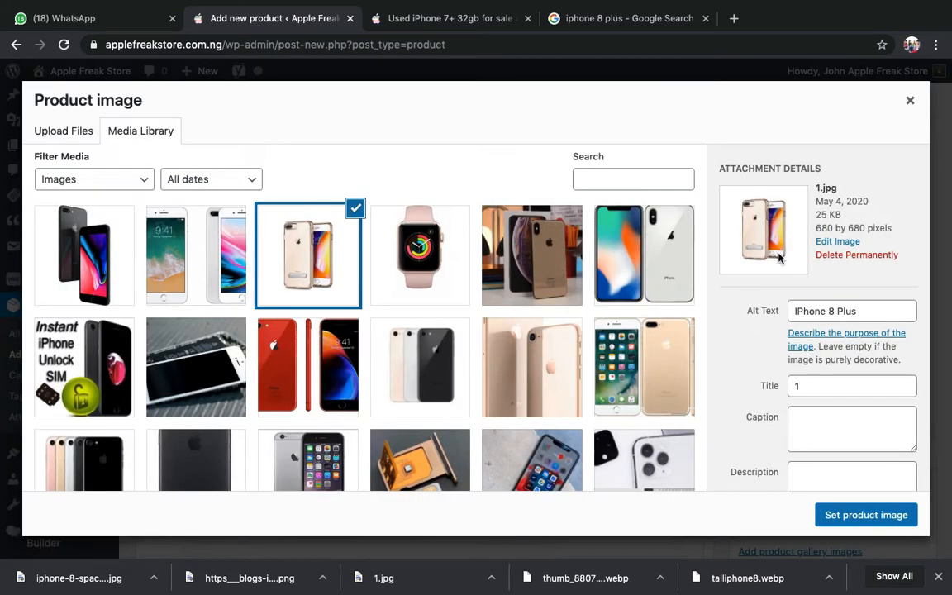
{"action": "triple_click", "coordinate": [809, 312]}
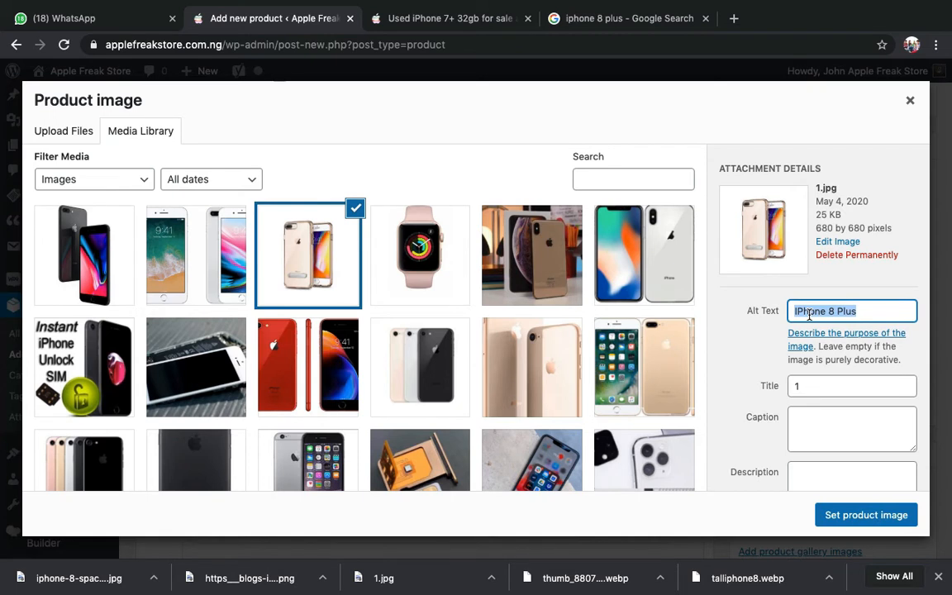
{"action": "left_click", "coordinate": [809, 314]}
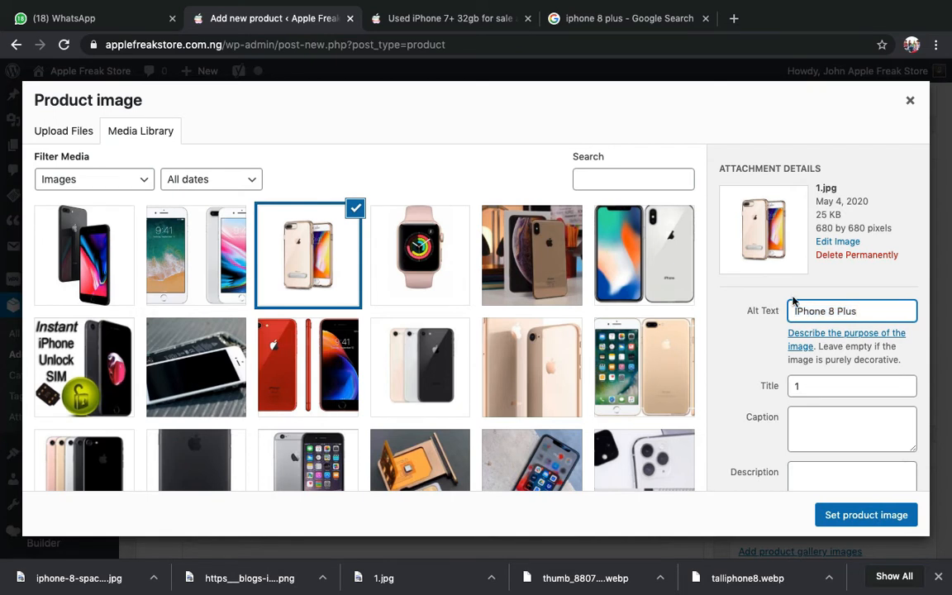
{"action": "left_click", "coordinate": [854, 516]}
{"action": "scroll", "coordinate": [745, 363], "scroll_direction": "down", "scroll_amount": 3}
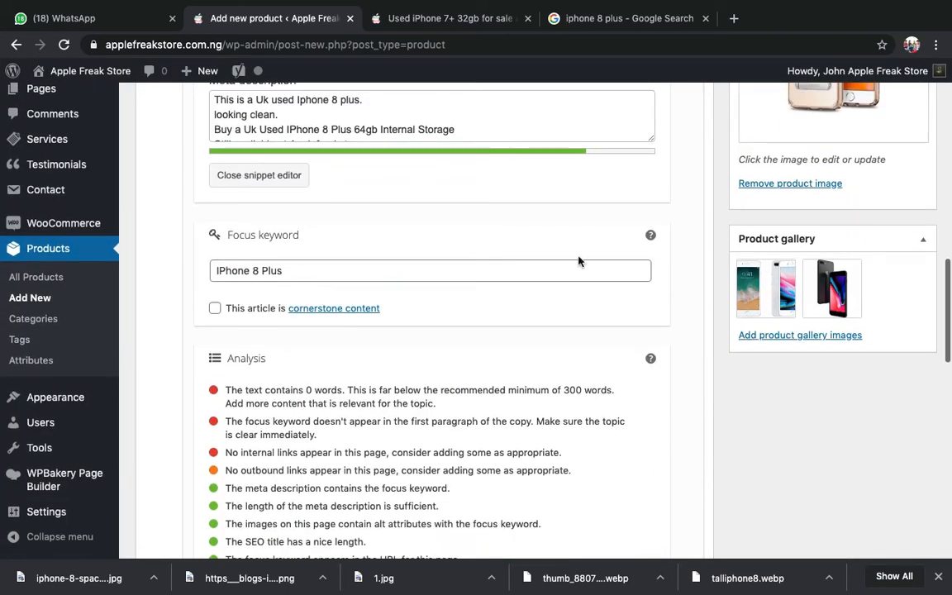
{"action": "scroll", "coordinate": [578, 261], "scroll_direction": "up", "scroll_amount": 1}
{"action": "scroll", "coordinate": [578, 261], "scroll_direction": "up", "scroll_amount": 2}
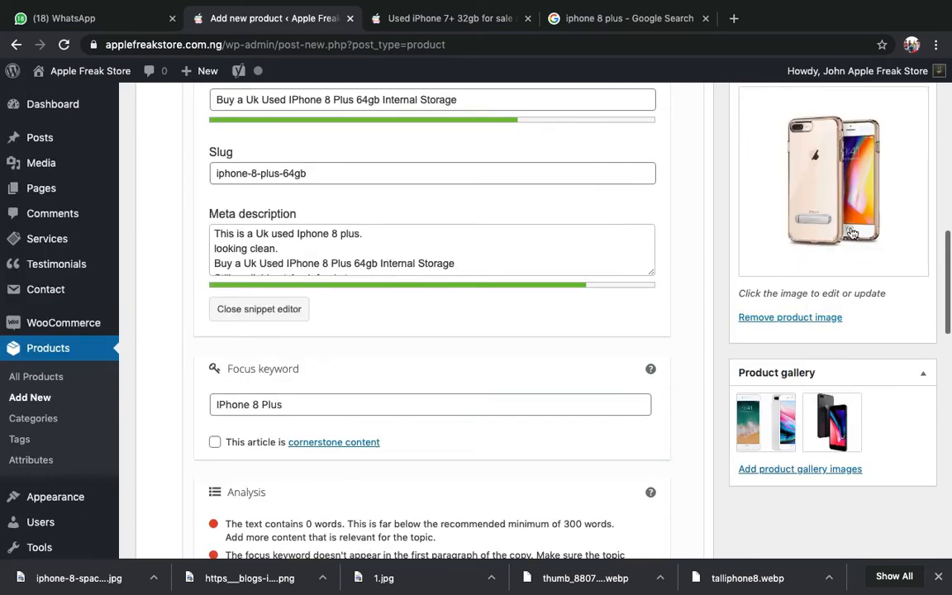
{"action": "scroll", "coordinate": [831, 176], "scroll_direction": "up", "scroll_amount": 2}
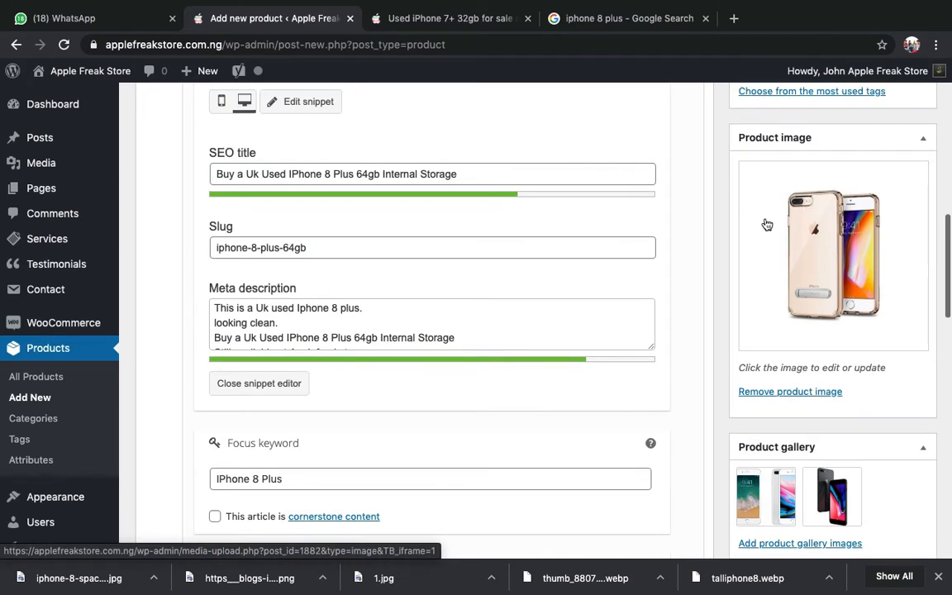
{"action": "scroll", "coordinate": [720, 185], "scroll_direction": "up", "scroll_amount": 1}
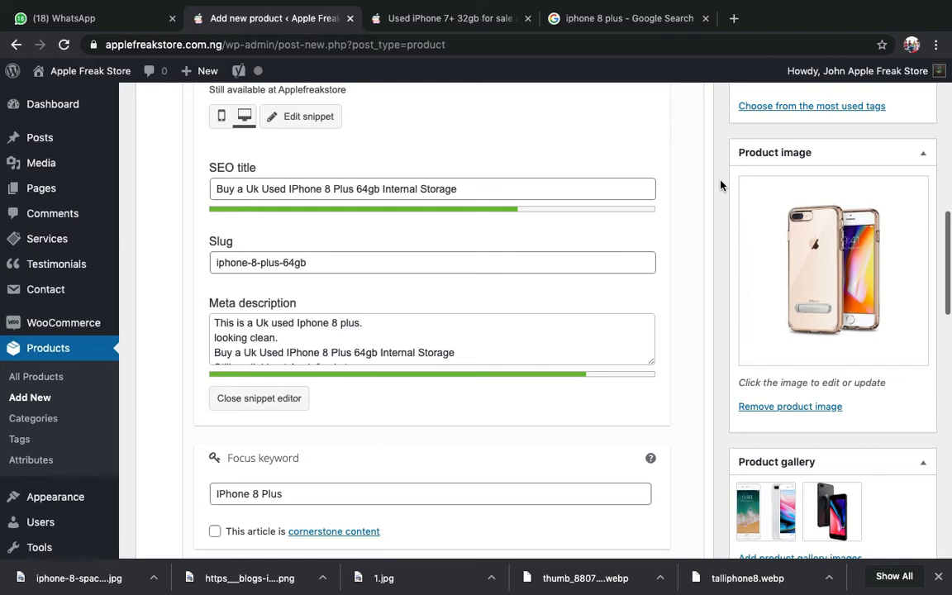
{"action": "left_click", "coordinate": [236, 183]}
{"action": "left_click", "coordinate": [265, 313]}
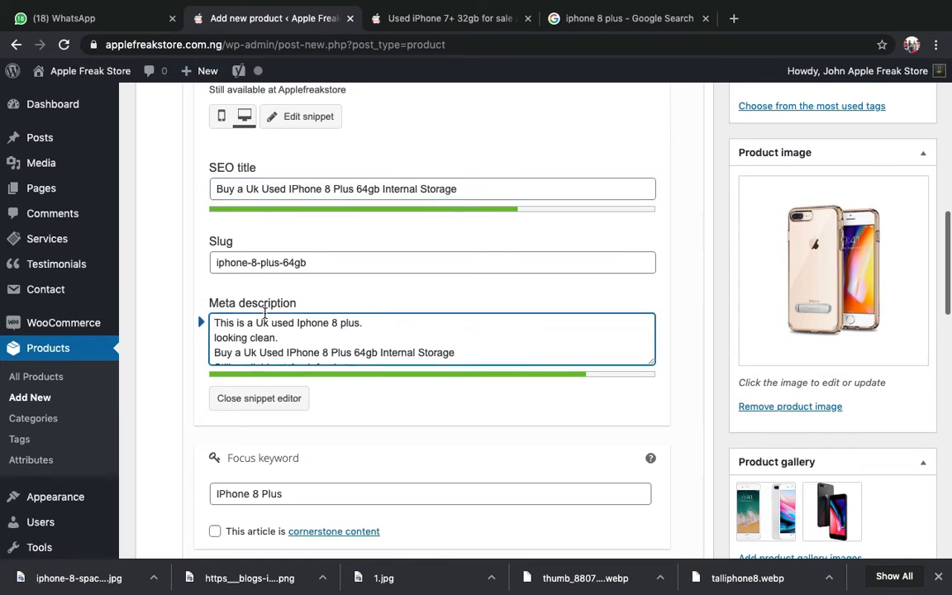
{"action": "scroll", "coordinate": [264, 318], "scroll_direction": "down", "scroll_amount": 1}
{"action": "scroll", "coordinate": [265, 314], "scroll_direction": "down", "scroll_amount": 2}
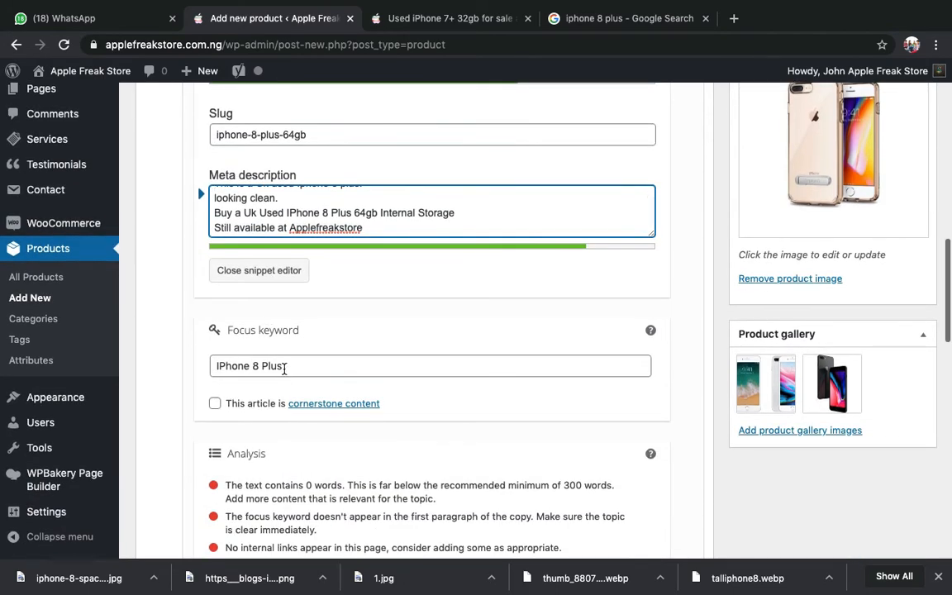
{"action": "scroll", "coordinate": [284, 368], "scroll_direction": "down", "scroll_amount": 2}
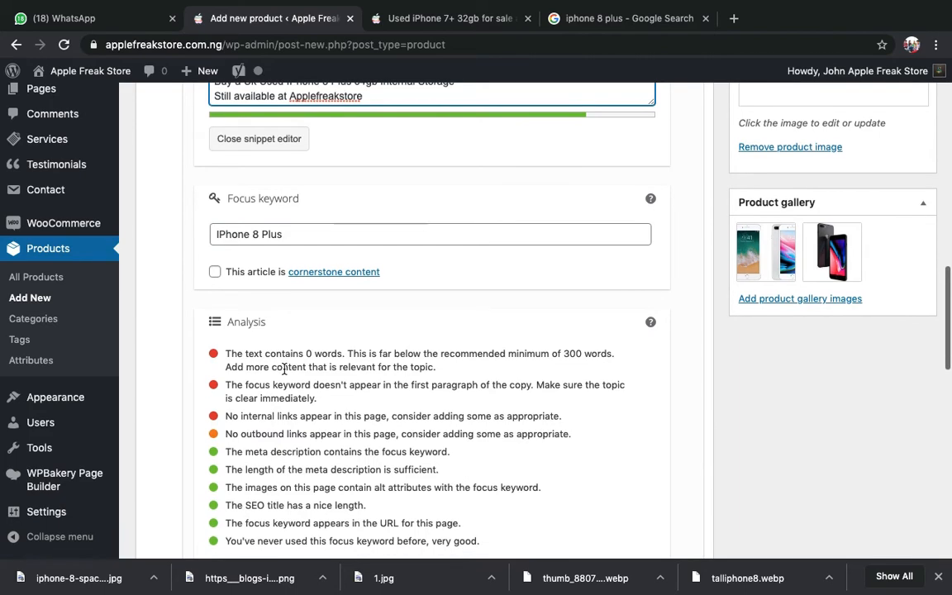
{"action": "scroll", "coordinate": [283, 365], "scroll_direction": "down", "scroll_amount": 2}
{"action": "scroll", "coordinate": [284, 372], "scroll_direction": "up", "scroll_amount": 15}
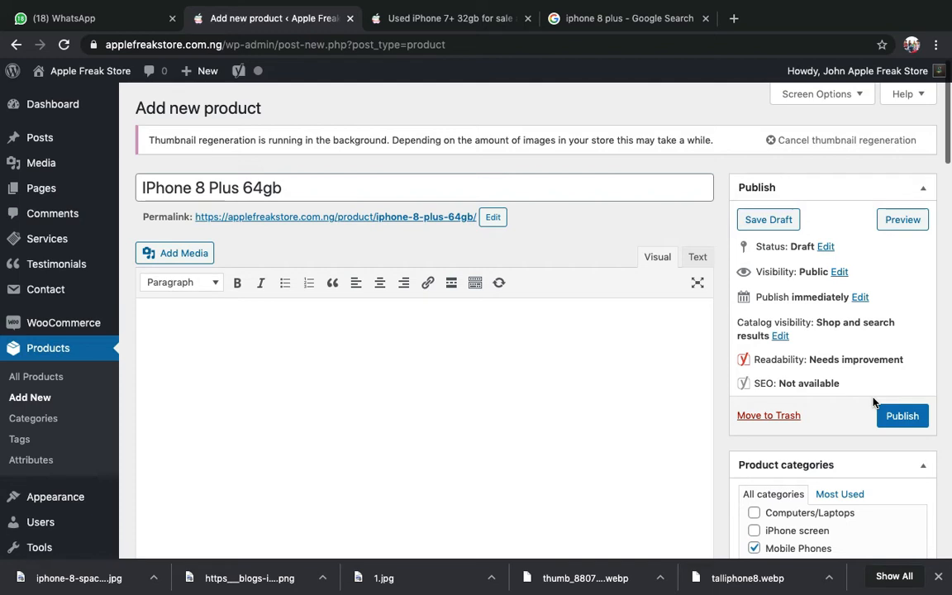
- Publish the IPhone 8 Plus 64gb product and right-click its View Product link
{"action": "left_click", "coordinate": [895, 418]}
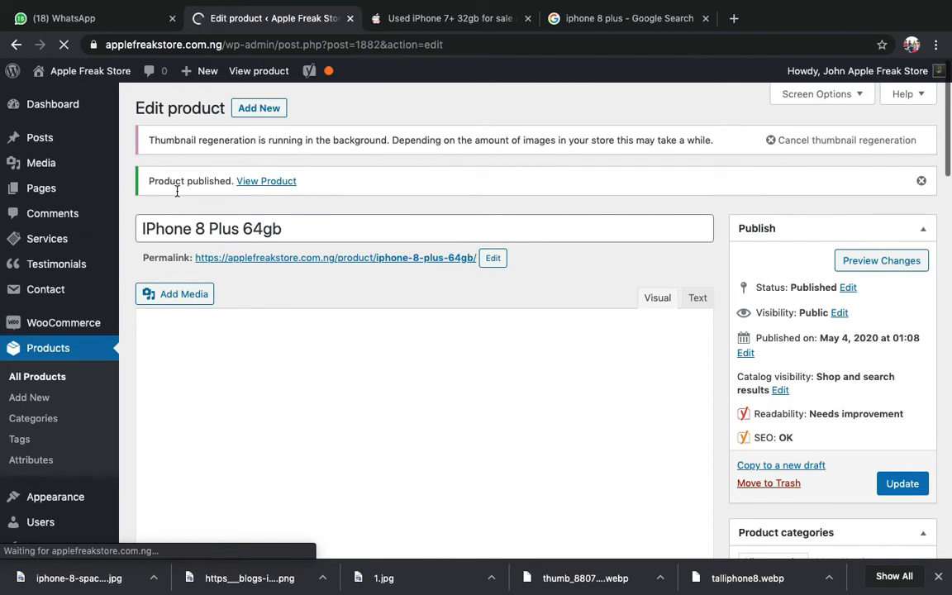
{"action": "double_click", "coordinate": [187, 180]}
{"action": "left_click", "coordinate": [174, 187]}
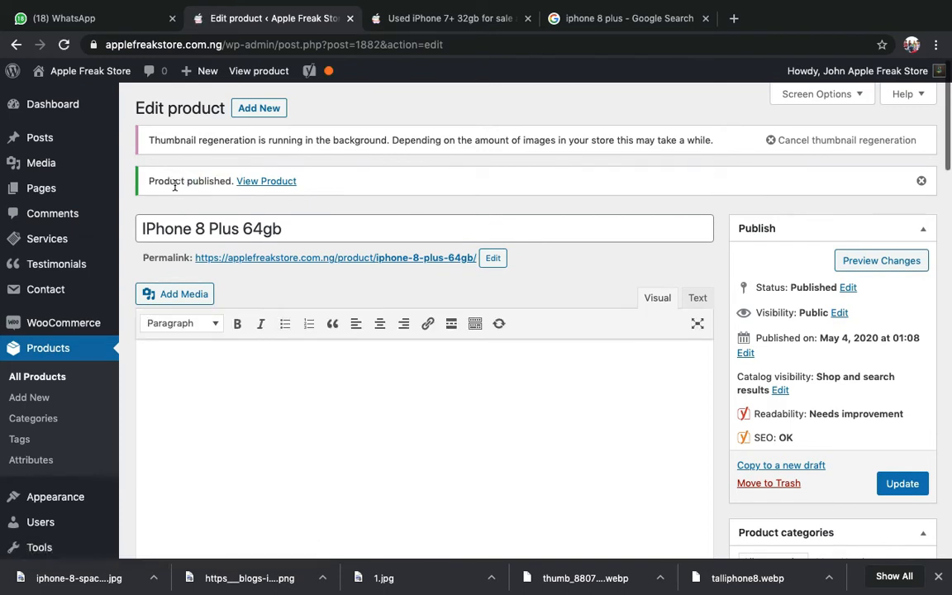
{"action": "right_click", "coordinate": [263, 186]}
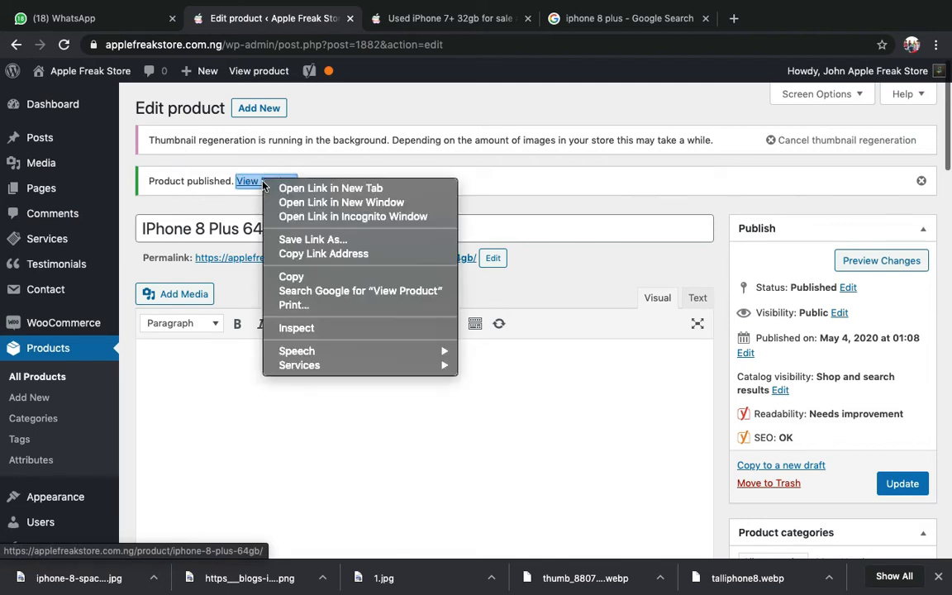
- Open the live product page in a new tab, check the ₦14,500.00 sale price, and return to the editor
{"action": "left_click", "coordinate": [333, 188]}
{"action": "left_click", "coordinate": [398, 30]}
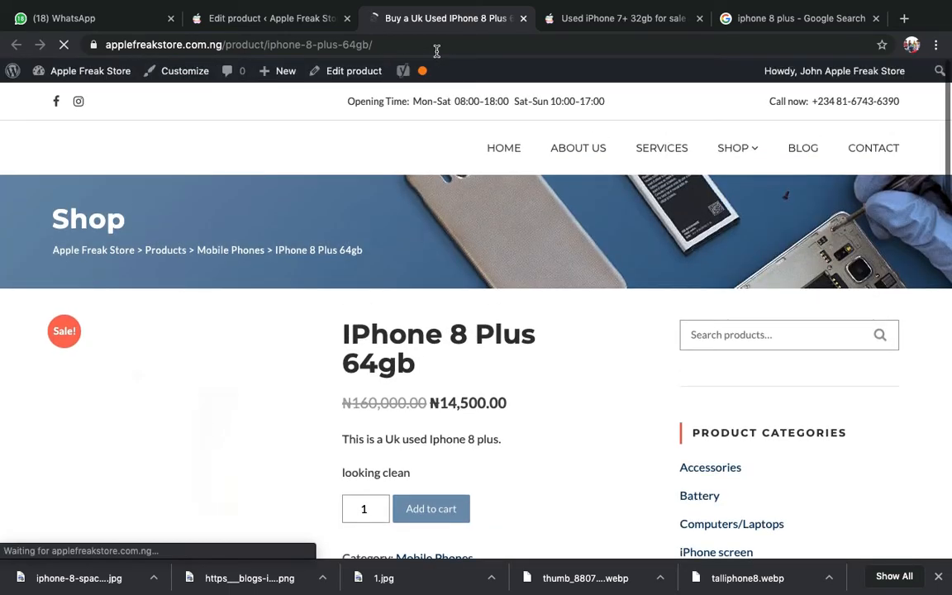
{"action": "scroll", "coordinate": [409, 179], "scroll_direction": "down", "scroll_amount": 2}
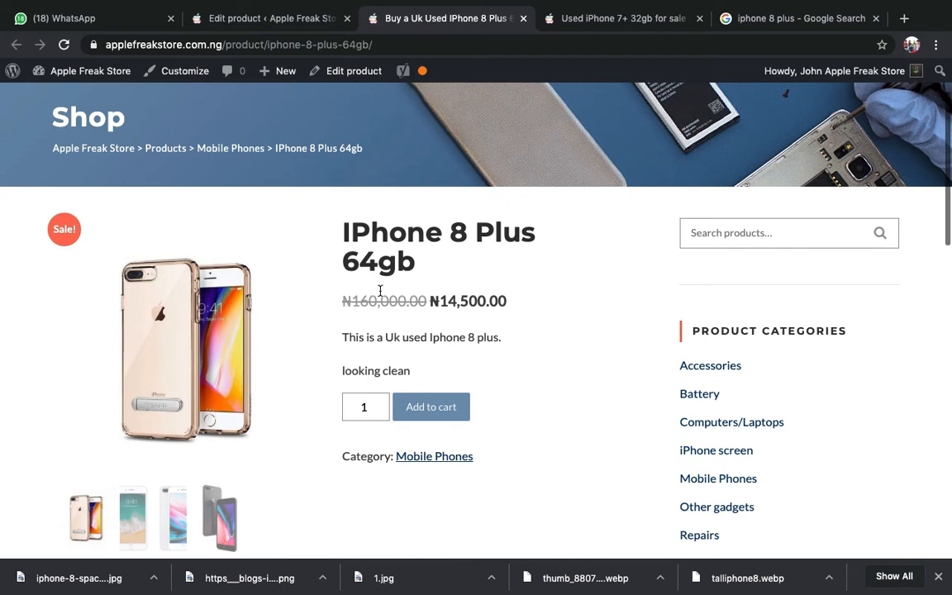
{"action": "triple_click", "coordinate": [380, 291]}
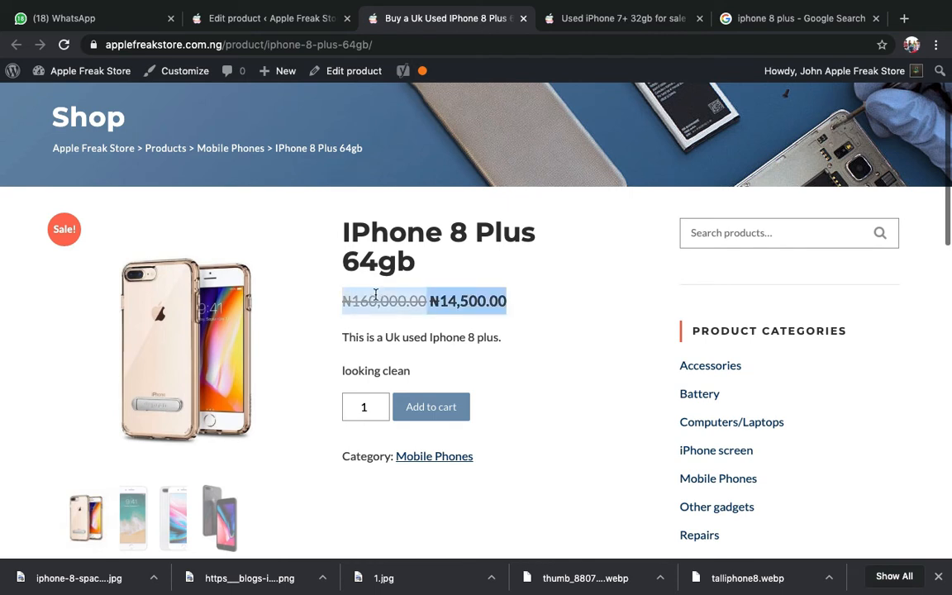
{"action": "left_click", "coordinate": [339, 265]}
{"action": "left_click", "coordinate": [265, 18]}
{"action": "scroll", "coordinate": [325, 343], "scroll_direction": "down", "scroll_amount": 15}
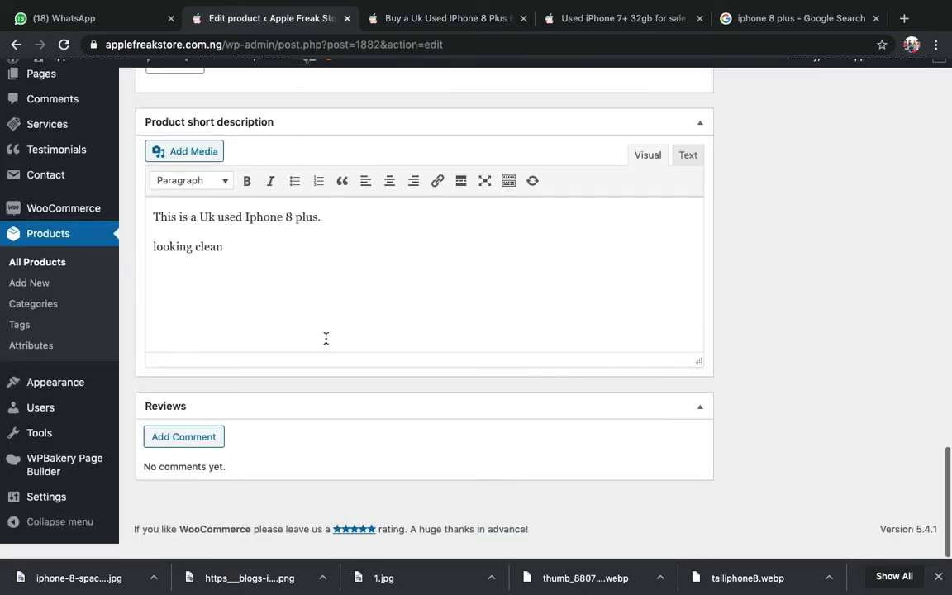
{"action": "scroll", "coordinate": [326, 340], "scroll_direction": "up", "scroll_amount": 6}
{"action": "scroll", "coordinate": [327, 340], "scroll_direction": "up", "scroll_amount": 2}
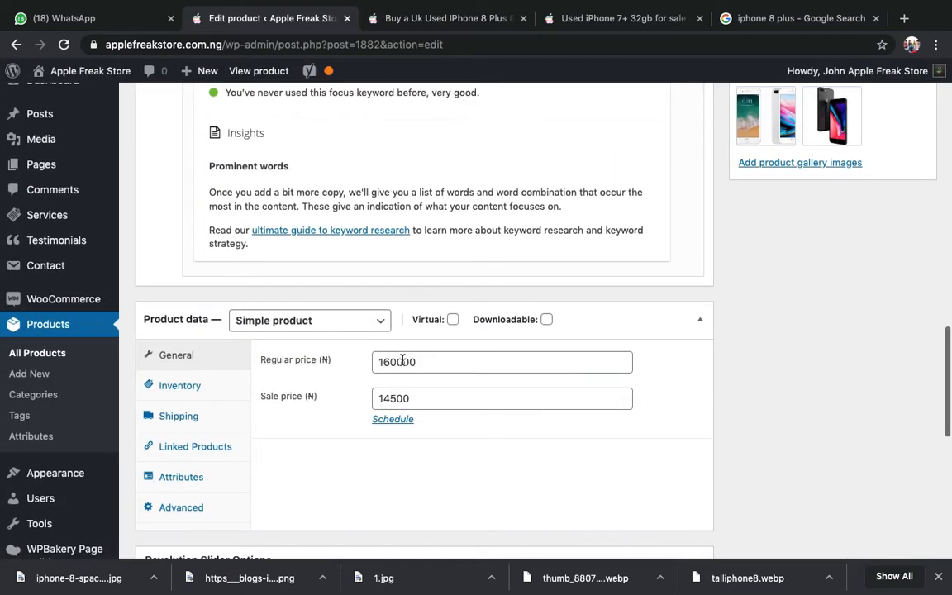
{"action": "left_click", "coordinate": [429, 20]}
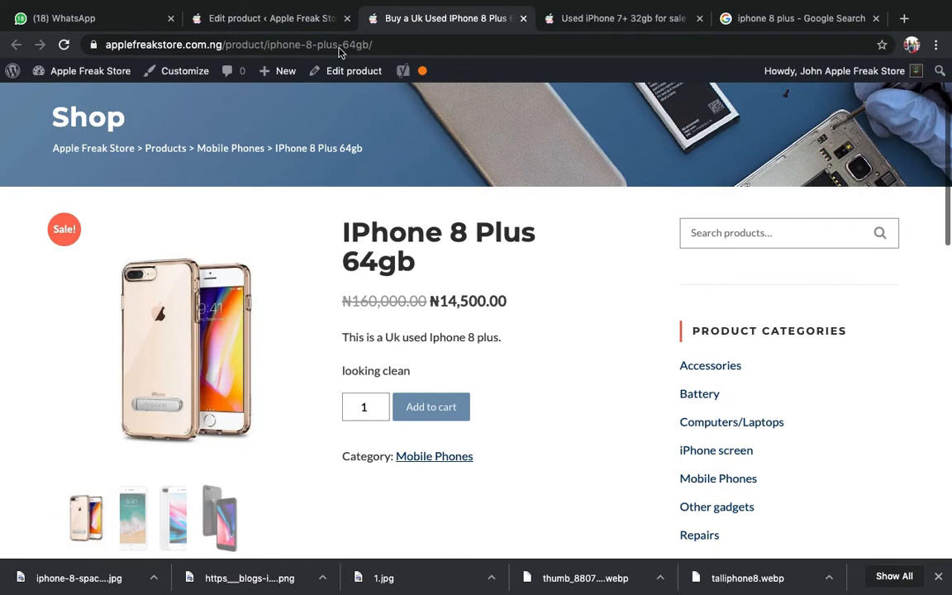
{"action": "left_click", "coordinate": [74, 18]}
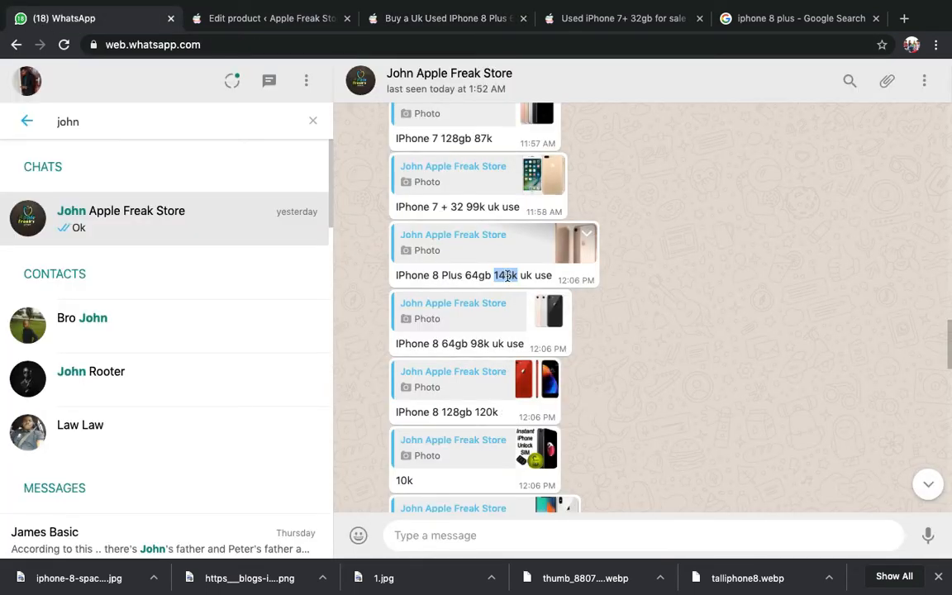
{"action": "left_click", "coordinate": [266, 18]}
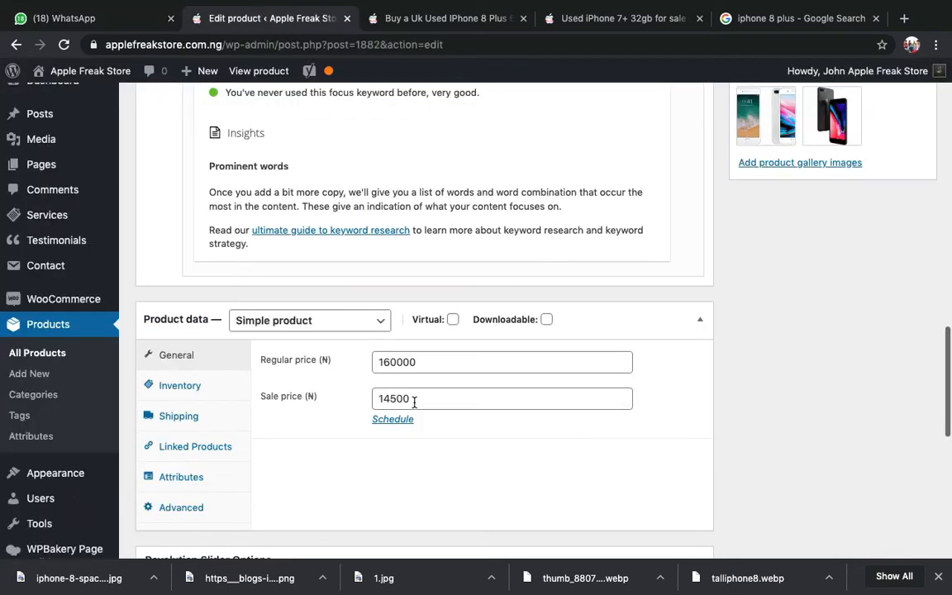
{"action": "left_click", "coordinate": [429, 13]}
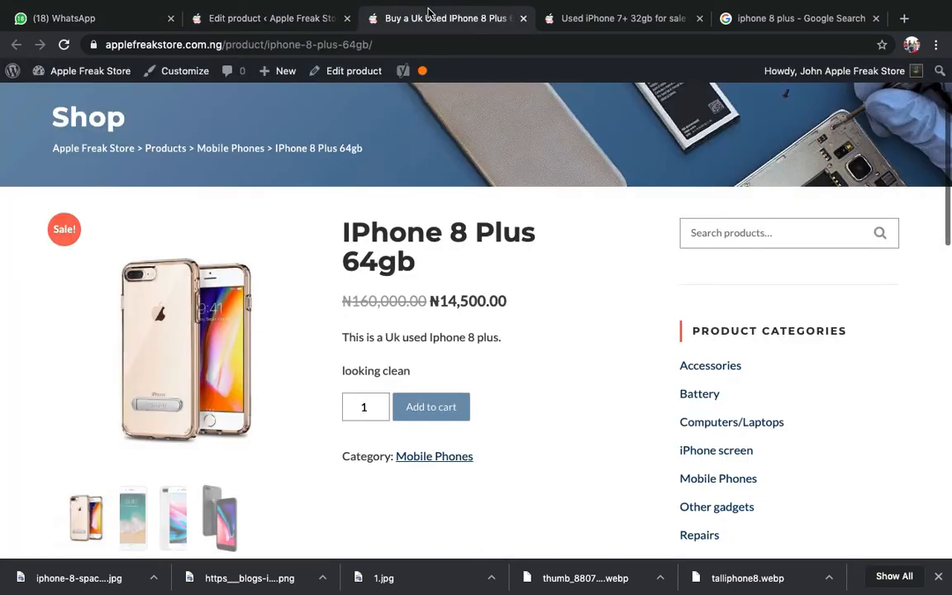
{"action": "left_click", "coordinate": [231, 17]}
{"action": "scroll", "coordinate": [296, 281], "scroll_direction": "down", "scroll_amount": 10}
{"action": "scroll", "coordinate": [281, 300], "scroll_direction": "up", "scroll_amount": 2}
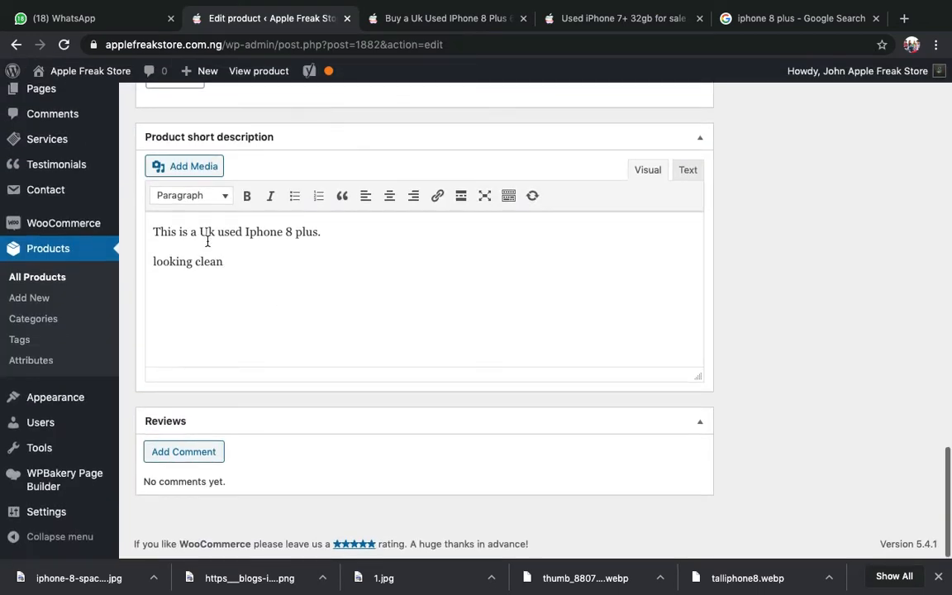
{"action": "scroll", "coordinate": [198, 235], "scroll_direction": "up", "scroll_amount": 1}
{"action": "left_click", "coordinate": [407, 16]}
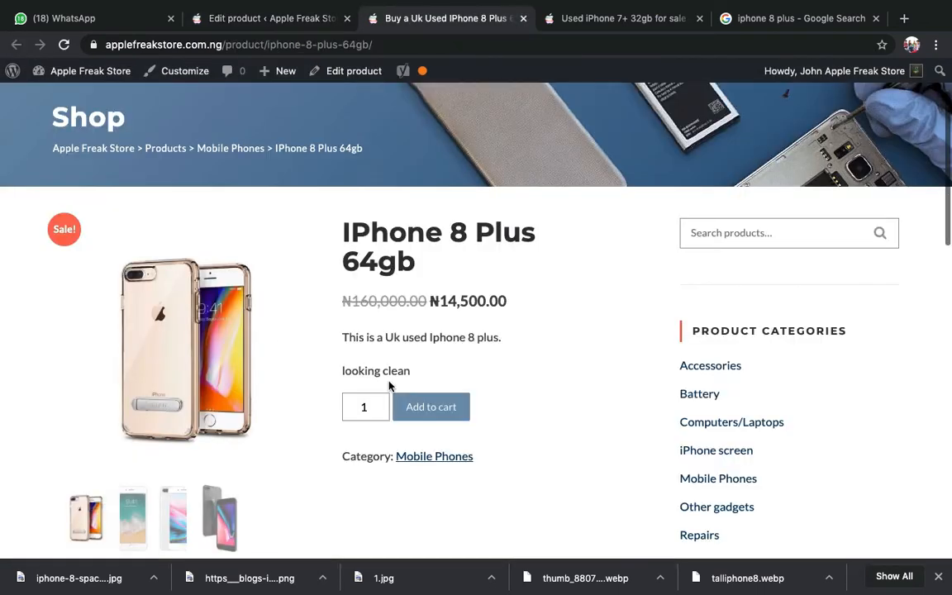
{"action": "left_click", "coordinate": [272, 15]}
{"action": "scroll", "coordinate": [649, 184], "scroll_direction": "up", "scroll_amount": 15}
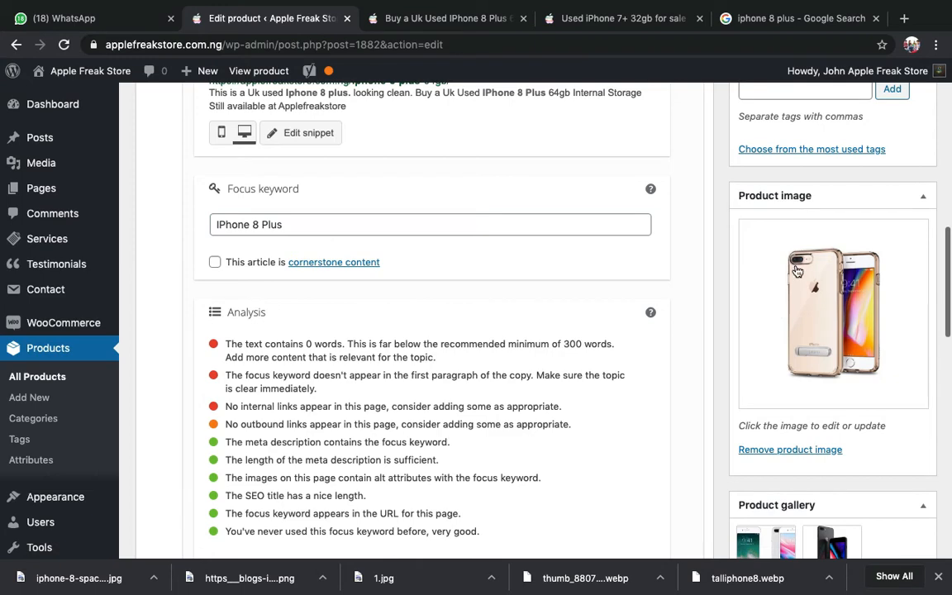
{"action": "left_click", "coordinate": [387, 18]}
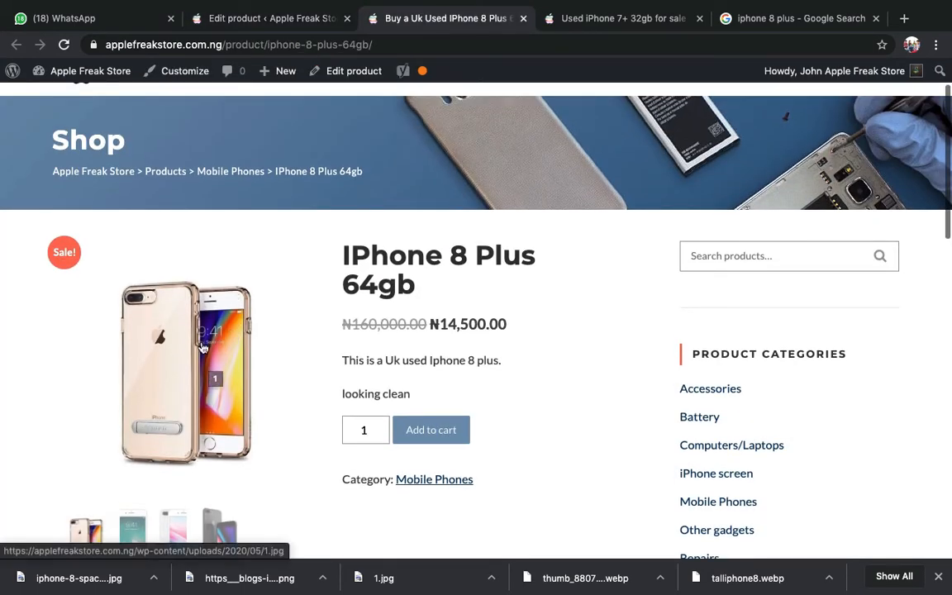
{"action": "left_click", "coordinate": [238, 10]}
{"action": "scroll", "coordinate": [699, 186], "scroll_direction": "down", "scroll_amount": 4}
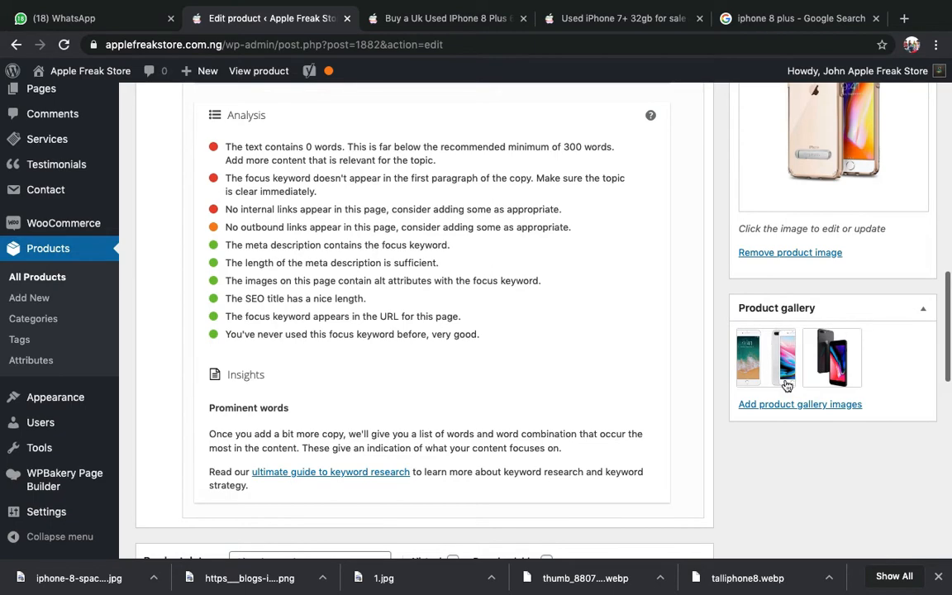
{"action": "left_click", "coordinate": [442, 16]}
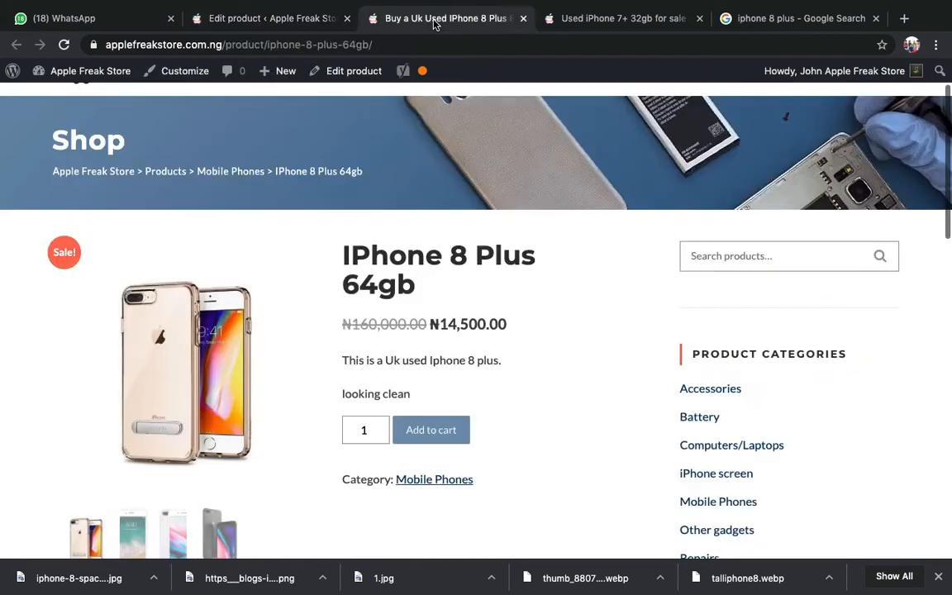
{"action": "scroll", "coordinate": [348, 278], "scroll_direction": "down", "scroll_amount": 3}
{"action": "scroll", "coordinate": [219, 349], "scroll_direction": "up", "scroll_amount": 2}
{"action": "scroll", "coordinate": [219, 349], "scroll_direction": "up", "scroll_amount": 1}
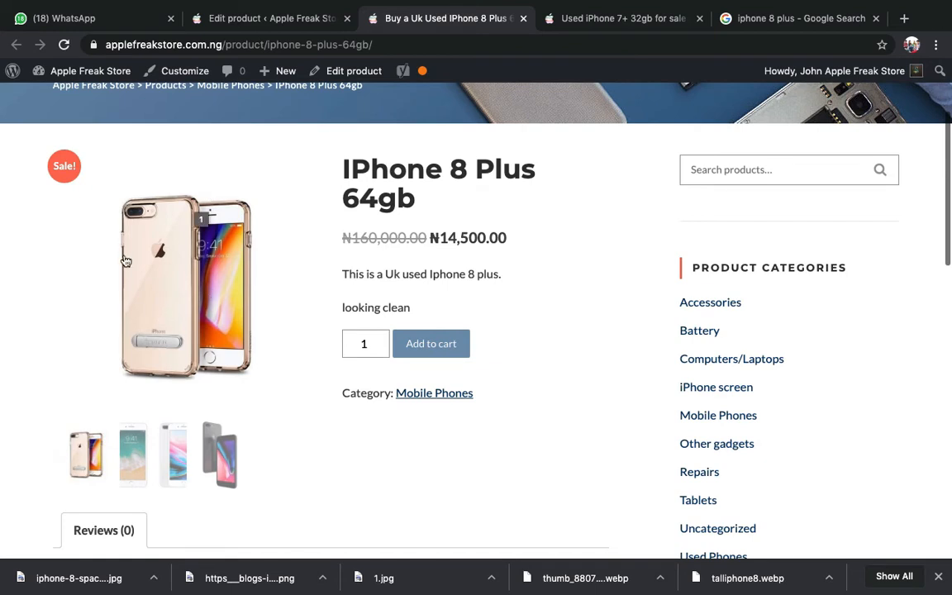
{"action": "left_click", "coordinate": [130, 451]}
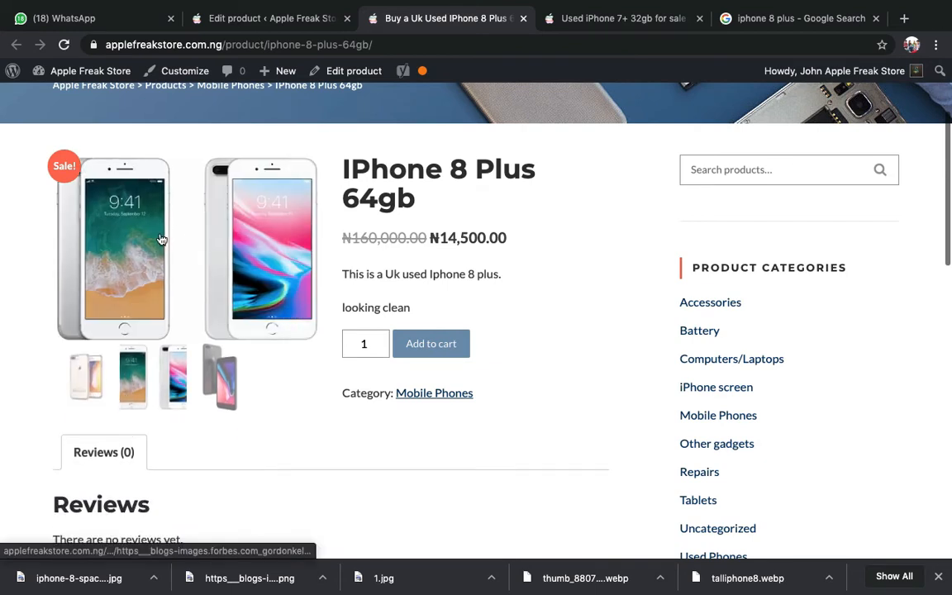
{"action": "left_click", "coordinate": [220, 378]}
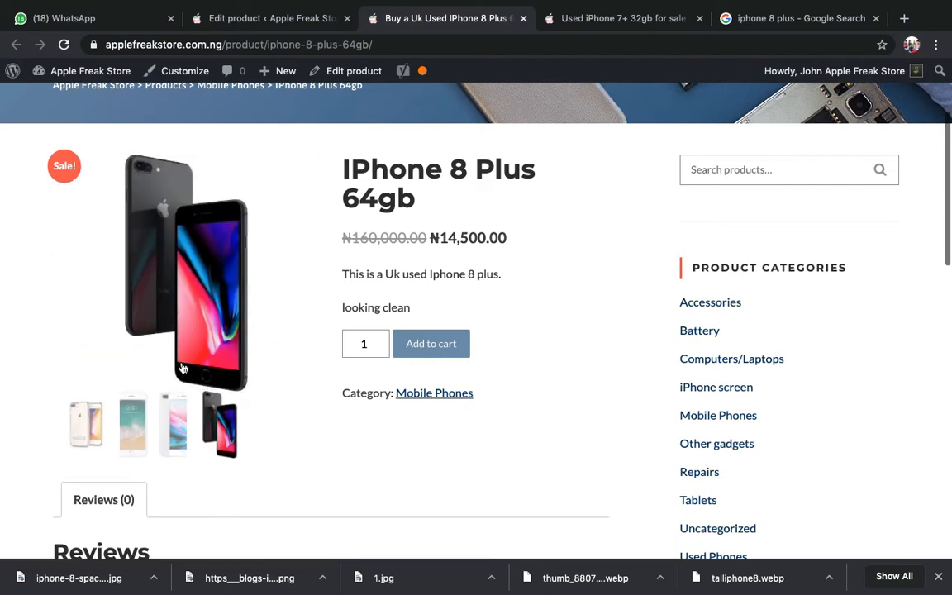
{"action": "left_click", "coordinate": [83, 426]}
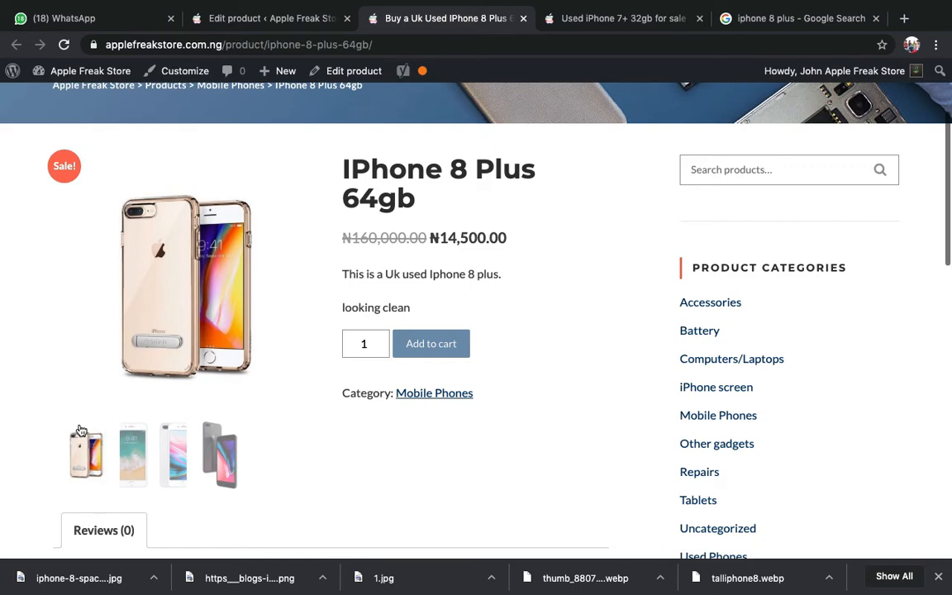
{"action": "scroll", "coordinate": [80, 429], "scroll_direction": "down", "scroll_amount": 10}
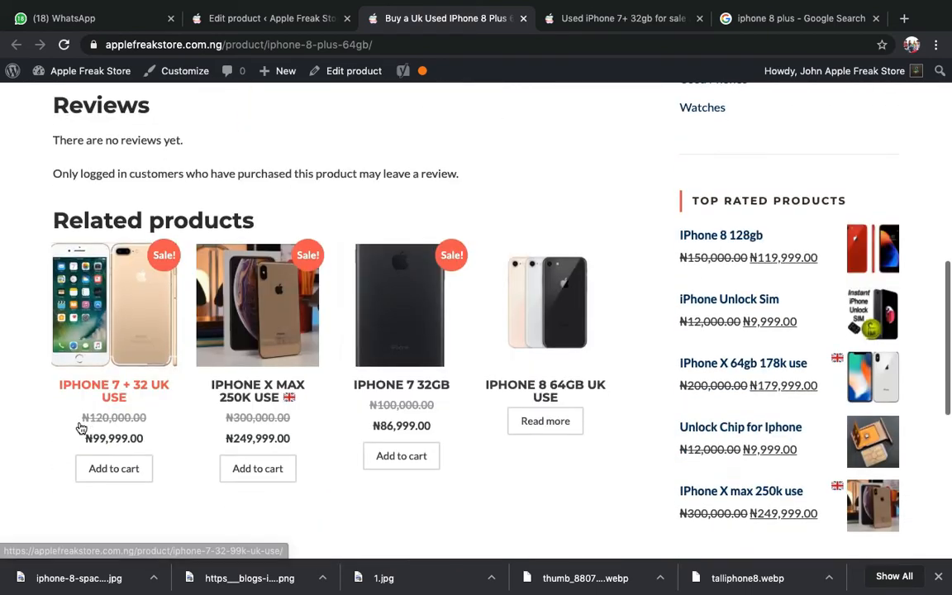
{"action": "scroll", "coordinate": [76, 423], "scroll_direction": "up", "scroll_amount": 15}
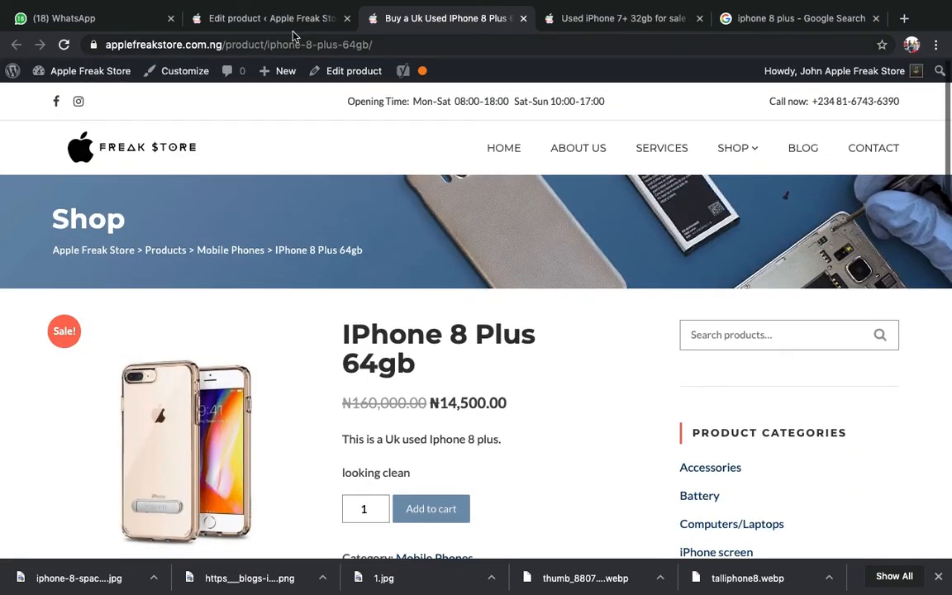
{"action": "left_click", "coordinate": [281, 18]}
{"action": "left_click", "coordinate": [392, 13]}
{"action": "left_click", "coordinate": [339, 17]}
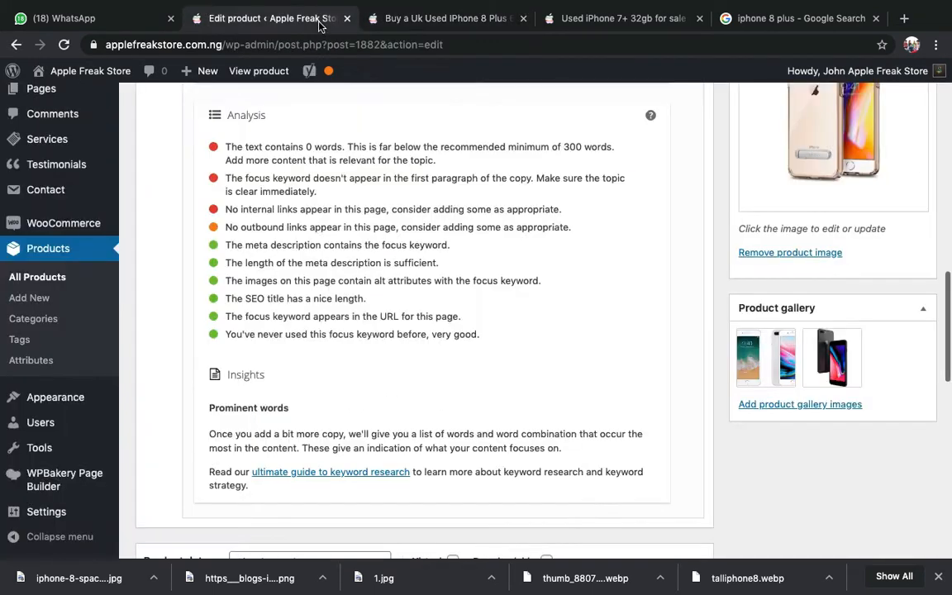
- Scroll through the live iPhone 8 Plus 64gb product page in the storefront tab
{"action": "scroll", "coordinate": [567, 157], "scroll_direction": "up", "scroll_amount": 5}
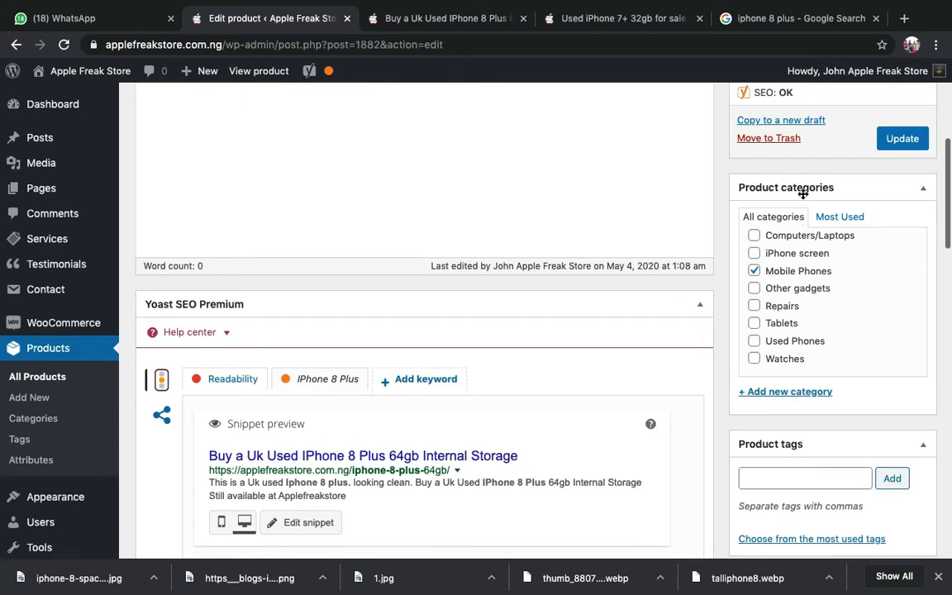
{"action": "scroll", "coordinate": [768, 277], "scroll_direction": "up", "scroll_amount": 2}
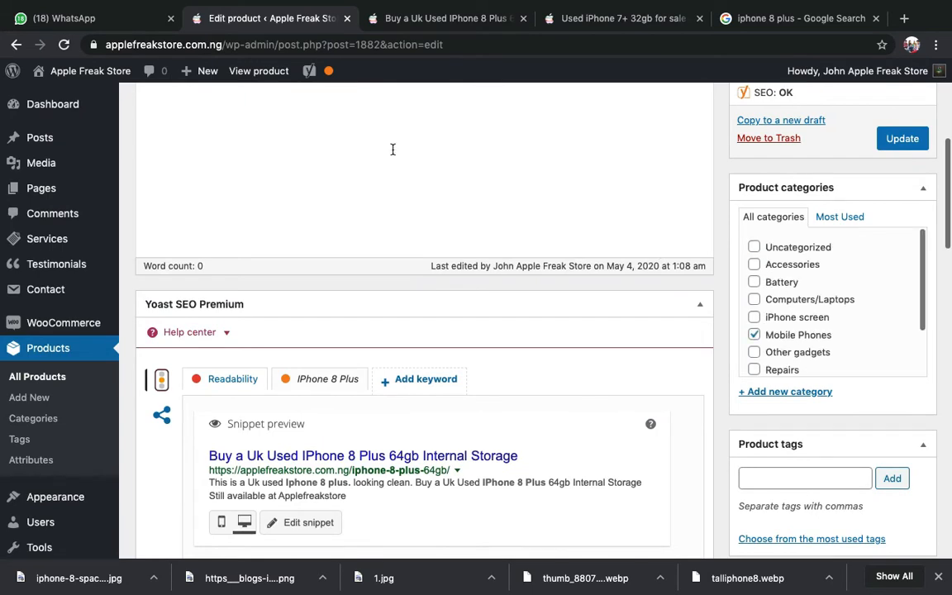
{"action": "scroll", "coordinate": [321, 153], "scroll_direction": "up", "scroll_amount": 5}
{"action": "scroll", "coordinate": [790, 395], "scroll_direction": "down", "scroll_amount": 5}
{"action": "scroll", "coordinate": [802, 350], "scroll_direction": "down", "scroll_amount": 2}
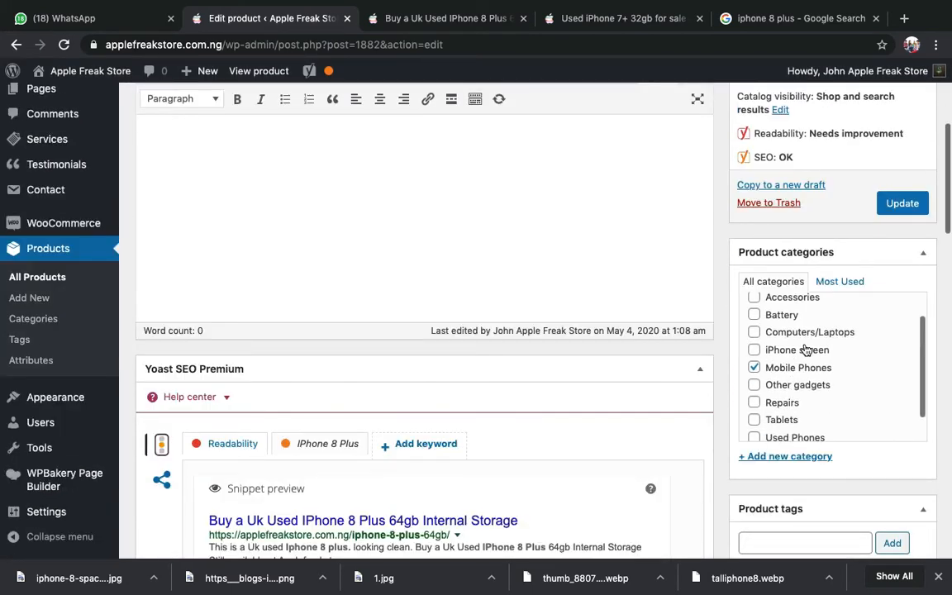
{"action": "left_click", "coordinate": [447, 25]}
{"action": "scroll", "coordinate": [407, 341], "scroll_direction": "down", "scroll_amount": 3}
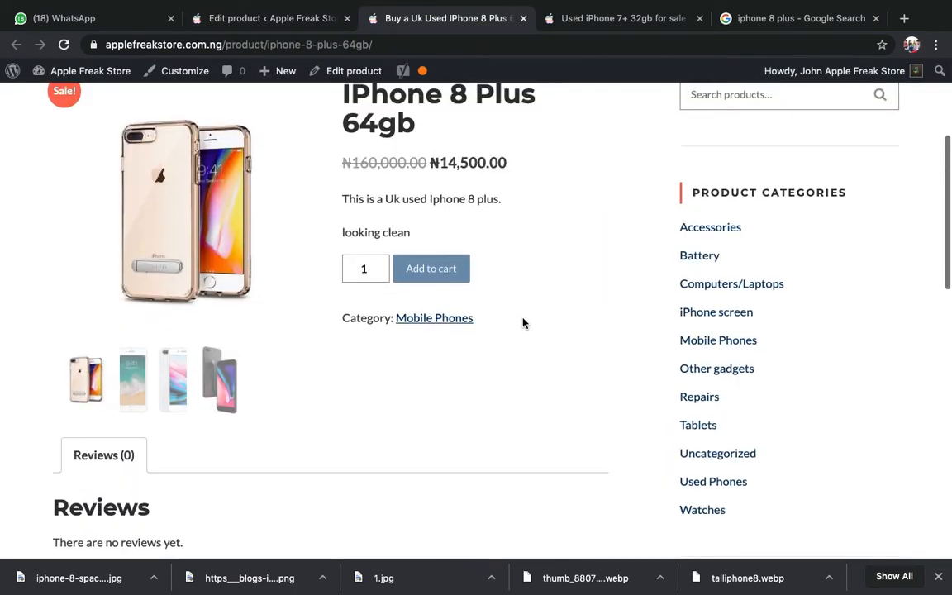
{"action": "scroll", "coordinate": [522, 322], "scroll_direction": "up", "scroll_amount": 5}
{"action": "scroll", "coordinate": [522, 318], "scroll_direction": "down", "scroll_amount": 5}
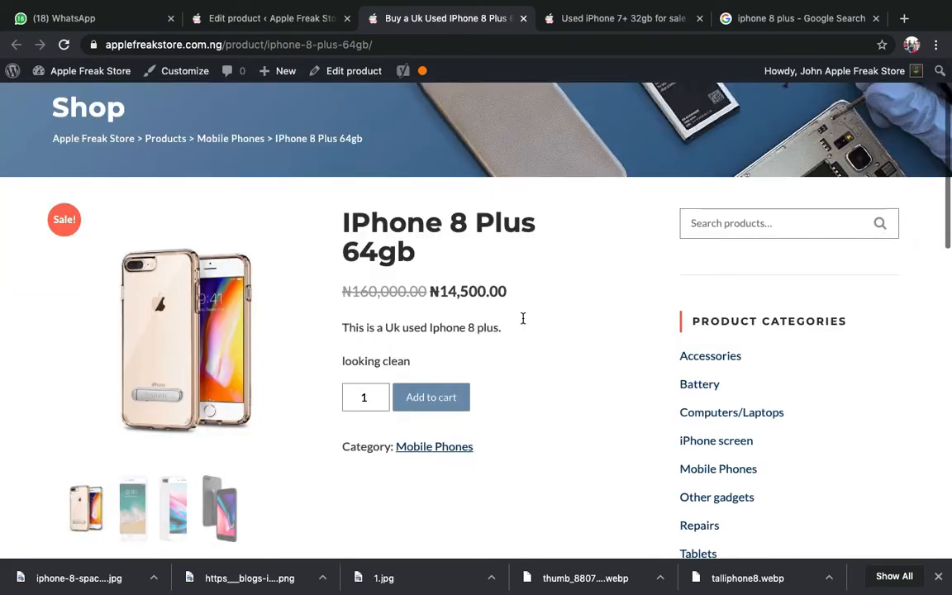
{"action": "scroll", "coordinate": [344, 248], "scroll_direction": "down", "scroll_amount": 5}
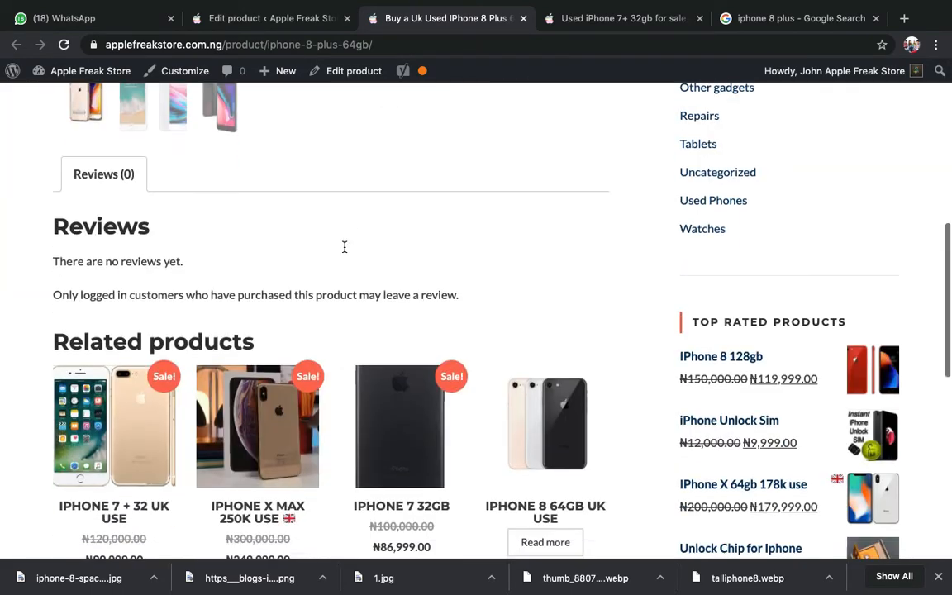
{"action": "scroll", "coordinate": [344, 250], "scroll_direction": "up", "scroll_amount": 8}
- Return to the editor, click into the empty product description, then bring up the WhatsApp price chat
{"action": "left_click", "coordinate": [279, 17]}
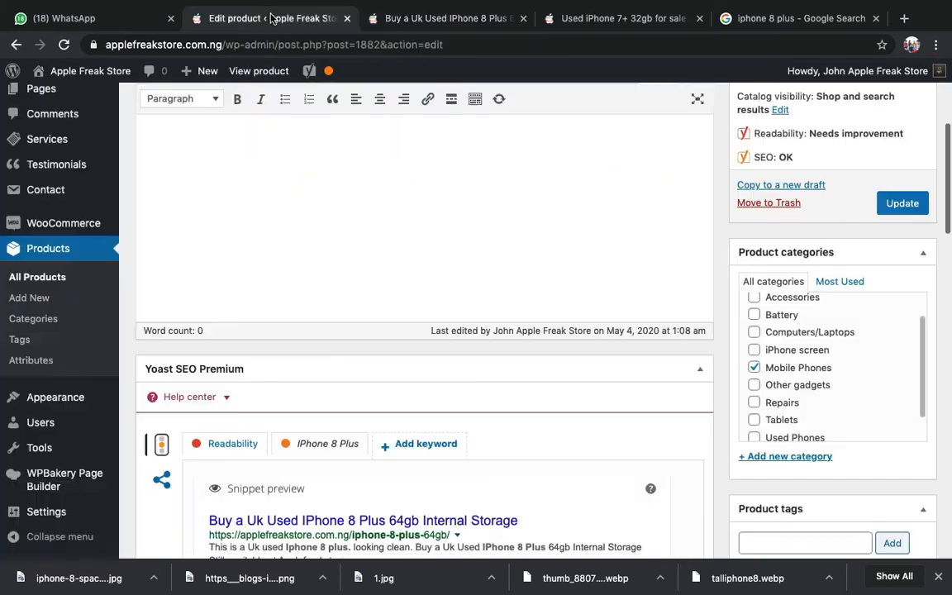
{"action": "scroll", "coordinate": [372, 347], "scroll_direction": "up", "scroll_amount": 5}
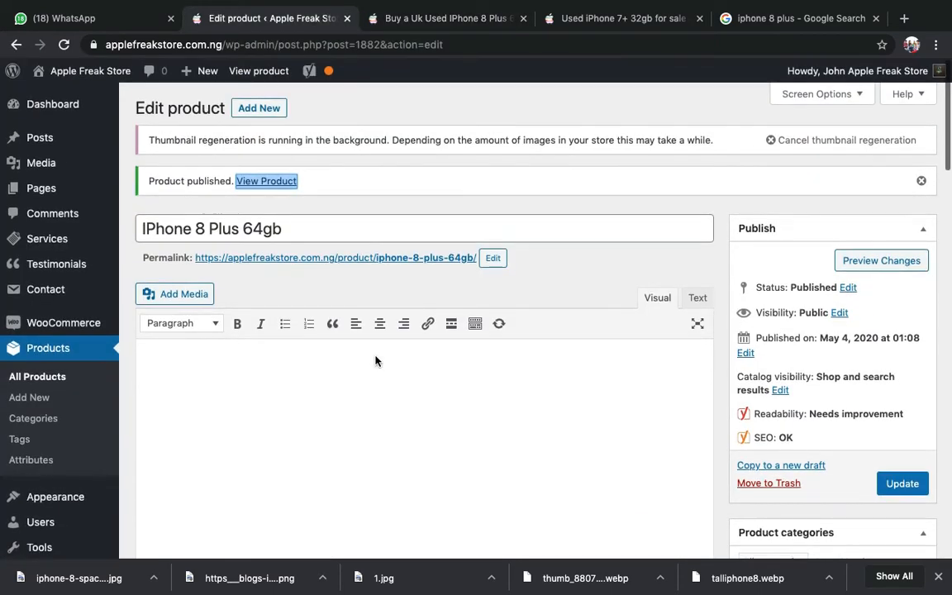
{"action": "left_click", "coordinate": [375, 356]}
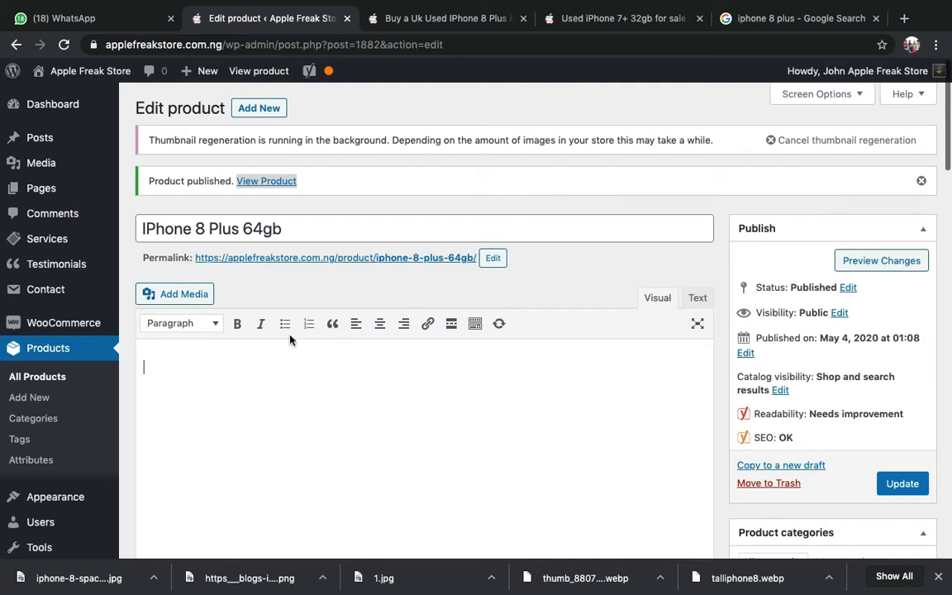
{"action": "left_click", "coordinate": [98, 18]}
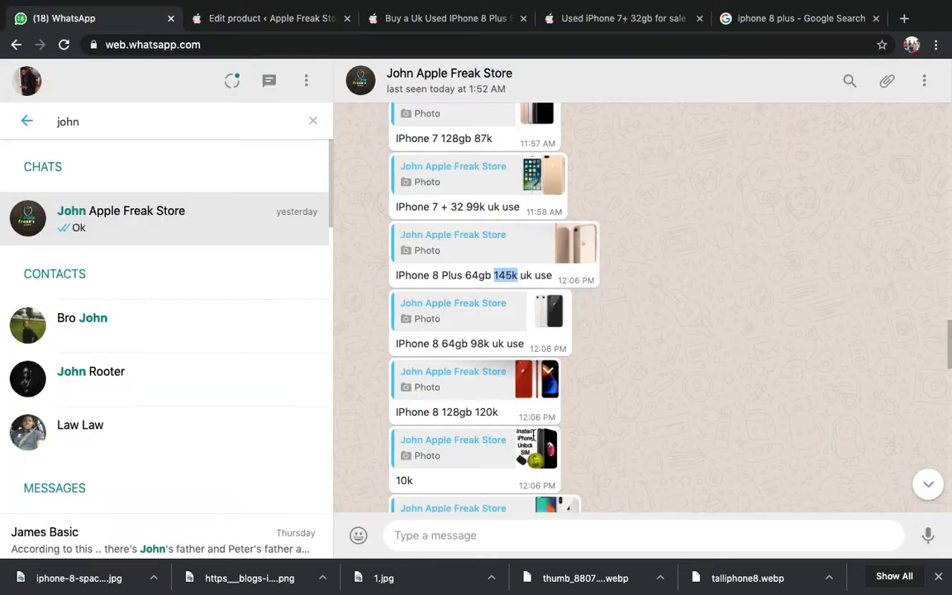
- Read the WhatsApp price list, including IPhone 8 128gb at 120k, then return to the 'iphone 8 plus' results
{"action": "scroll", "coordinate": [485, 336], "scroll_direction": "down", "scroll_amount": 1}
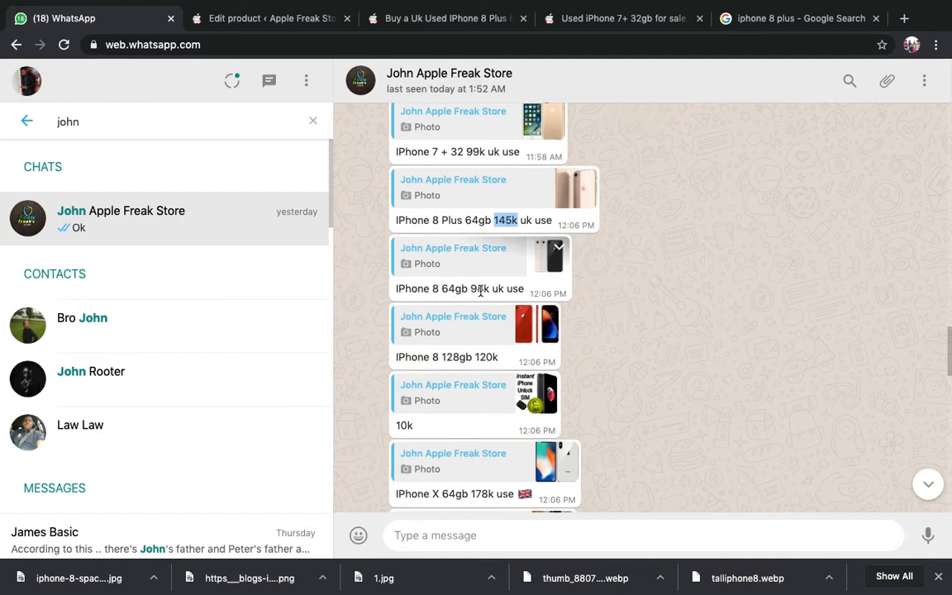
{"action": "left_click", "coordinate": [554, 286]}
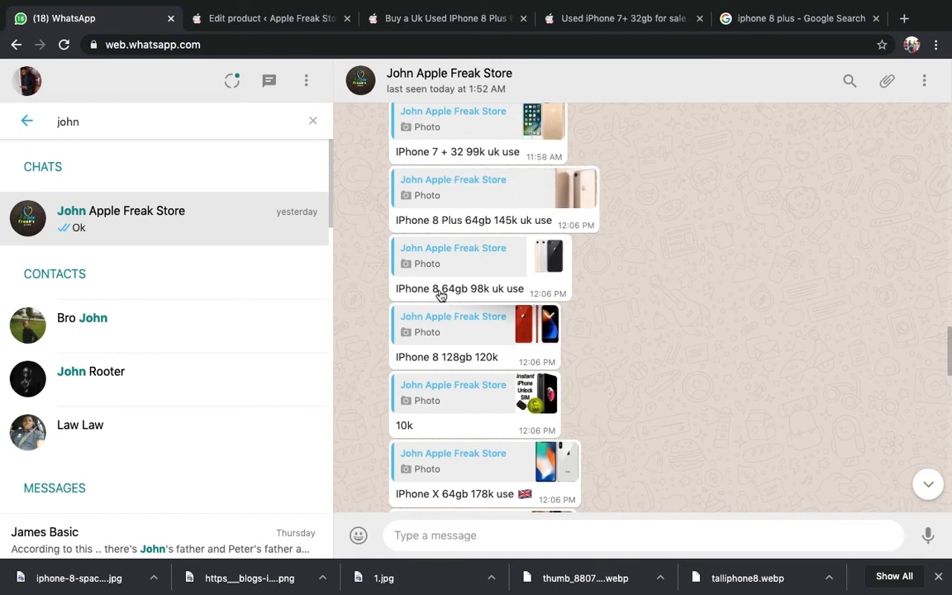
{"action": "scroll", "coordinate": [445, 256], "scroll_direction": "down", "scroll_amount": 3}
{"action": "scroll", "coordinate": [450, 224], "scroll_direction": "up", "scroll_amount": 2}
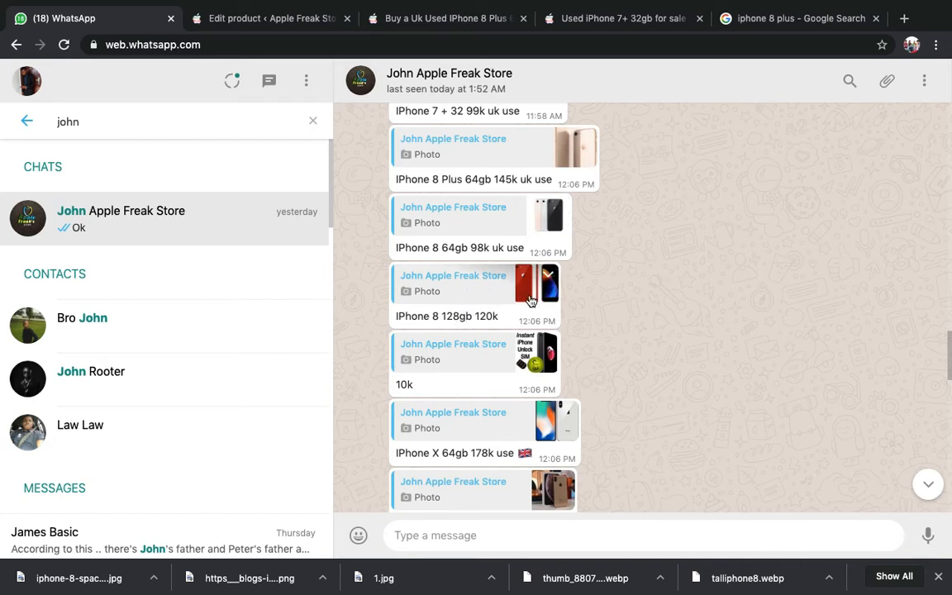
{"action": "left_click", "coordinate": [764, 11]}
- Rerun the 'iphone 8 plus' Google search and show its image results
{"action": "scroll", "coordinate": [488, 138], "scroll_direction": "up", "scroll_amount": 4}
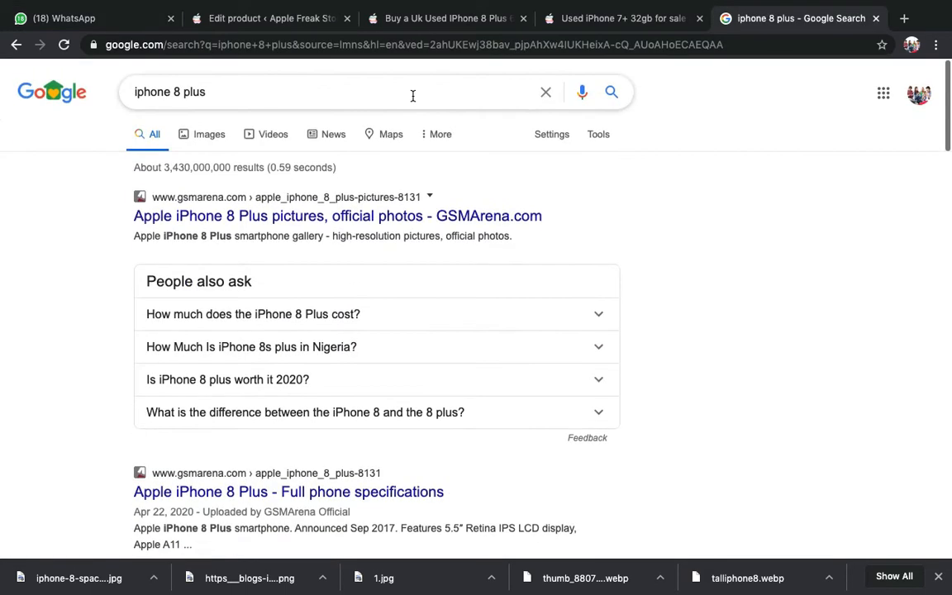
{"action": "left_click", "coordinate": [254, 95]}
{"action": "key", "text": "Return"}
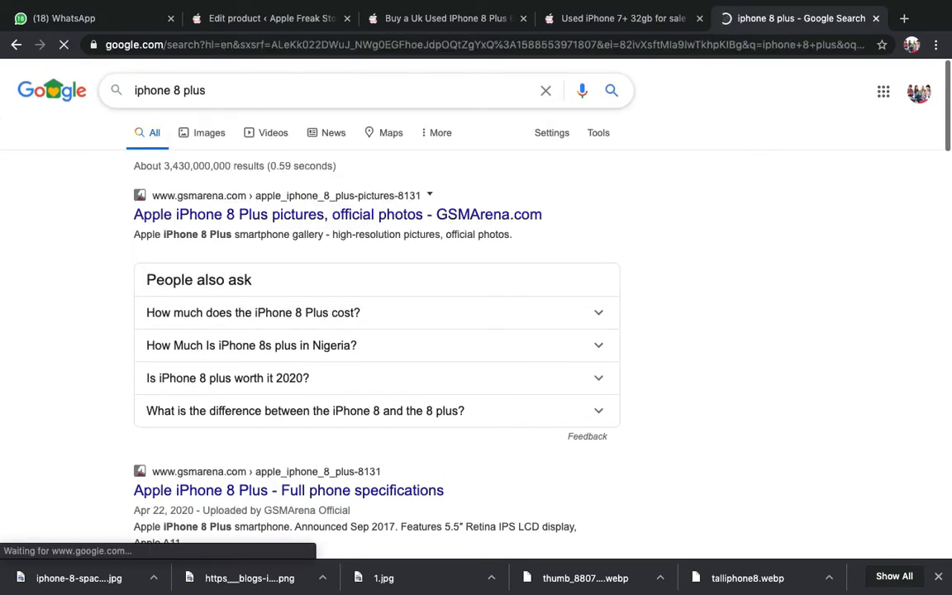
{"action": "left_click", "coordinate": [213, 136]}
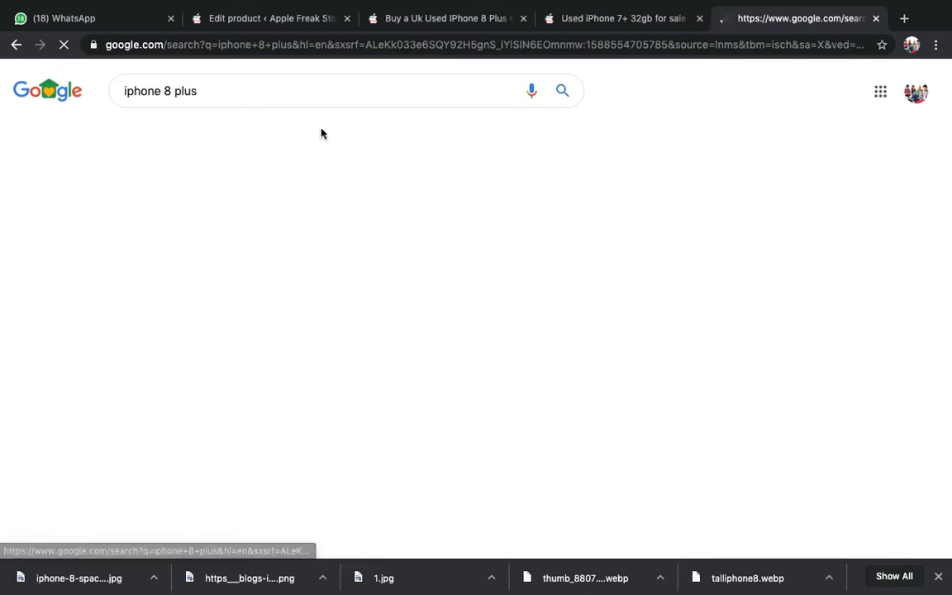
{"action": "scroll", "coordinate": [513, 365], "scroll_direction": "down", "scroll_amount": 5}
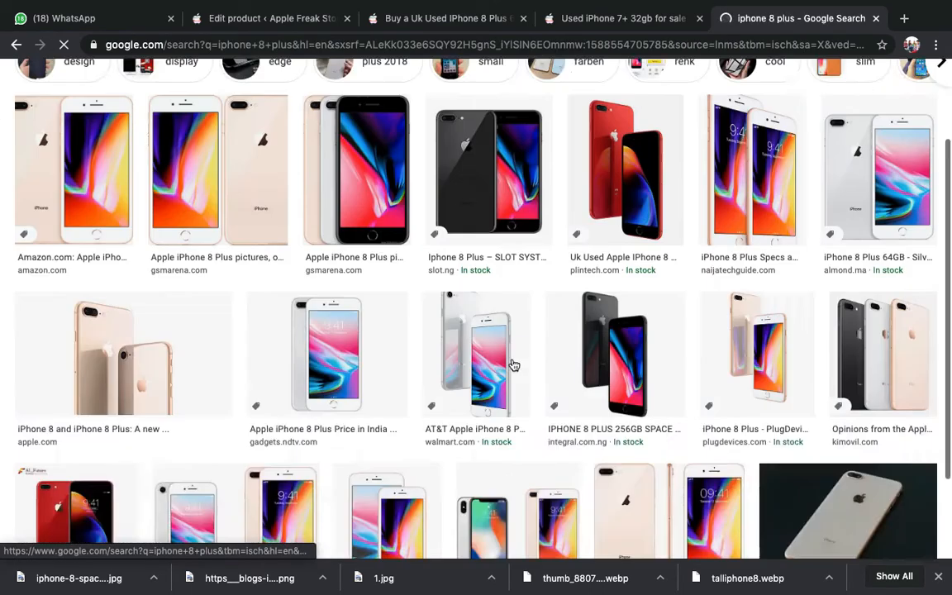
{"action": "scroll", "coordinate": [512, 366], "scroll_direction": "down", "scroll_amount": 4}
{"action": "scroll", "coordinate": [404, 340], "scroll_direction": "up", "scroll_amount": 3}
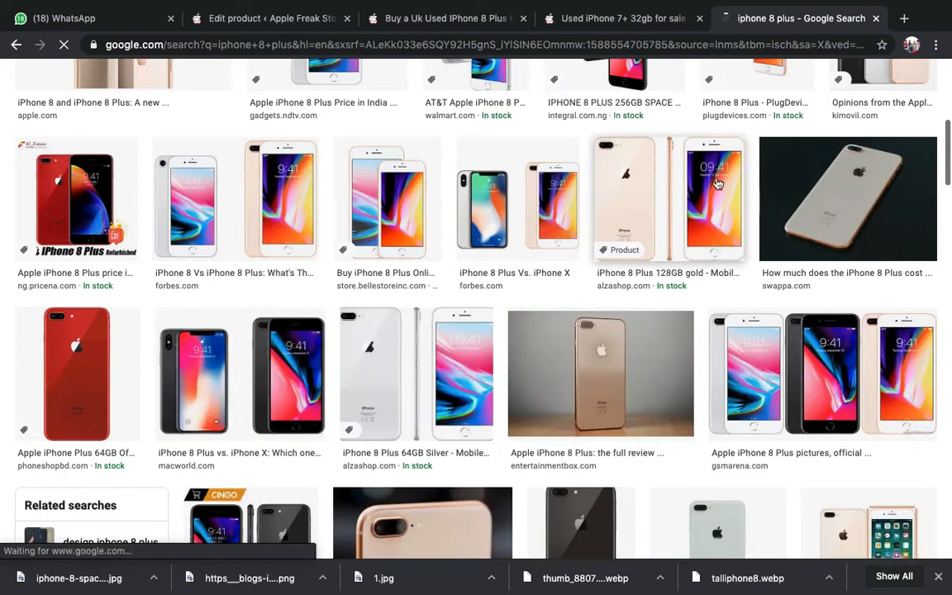
- Save the gold iPhone 8 Plus 128GB photo to the computer as ImgW.jpeg
{"action": "left_click", "coordinate": [684, 203]}
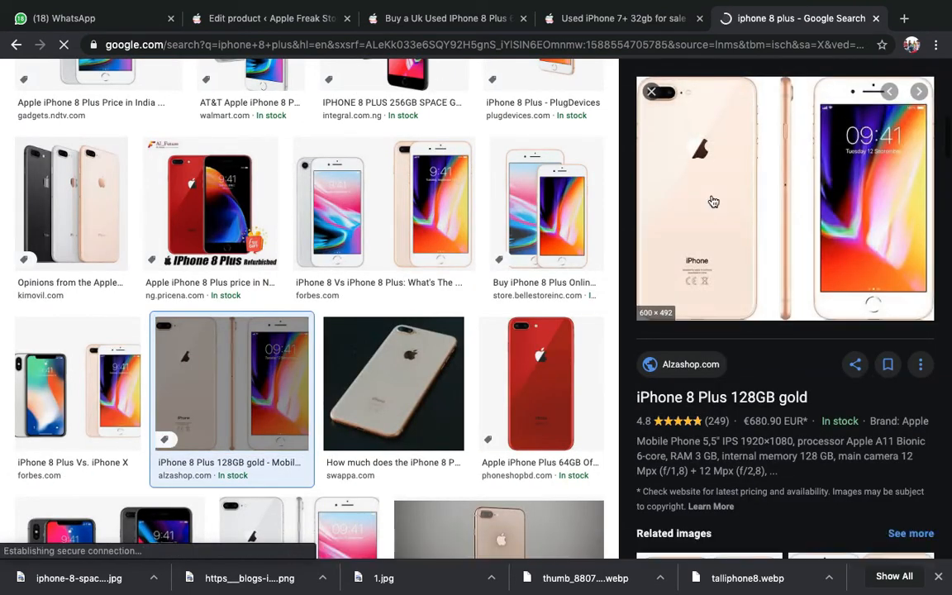
{"action": "right_click", "coordinate": [713, 201]}
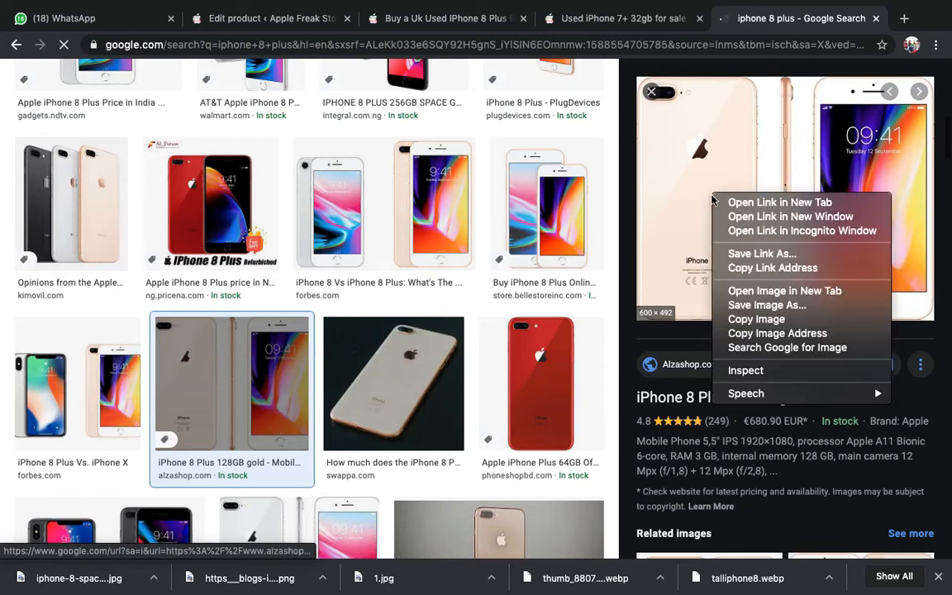
{"action": "left_click", "coordinate": [764, 307]}
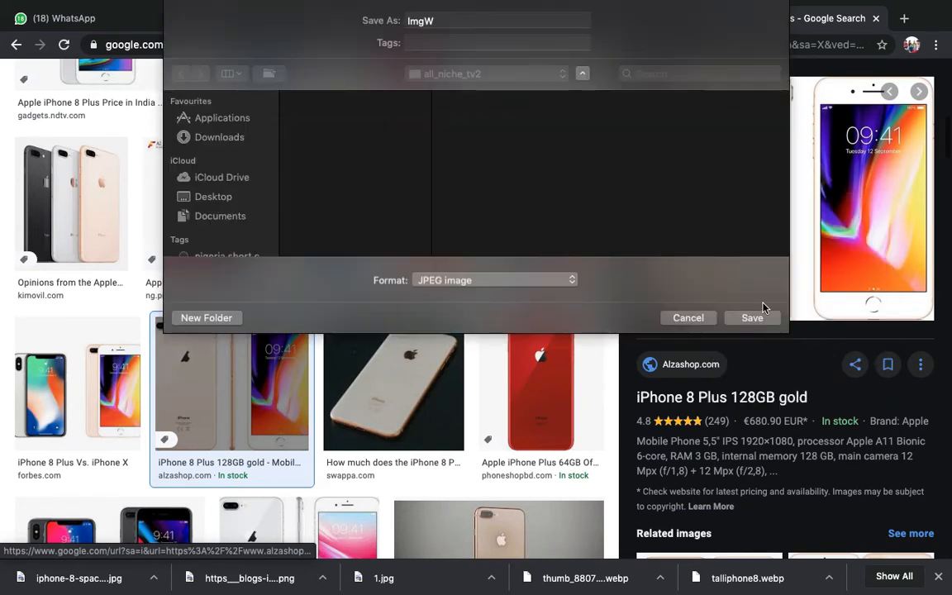
{"action": "left_click", "coordinate": [752, 317]}
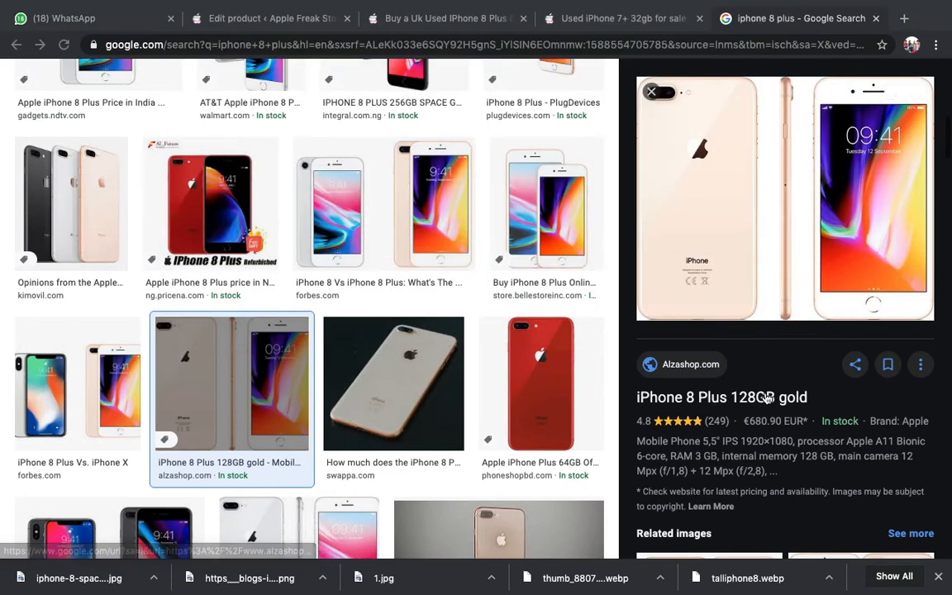
- Save the red iPhone 8 Plus 64GB photo from the image results
{"action": "scroll", "coordinate": [767, 398], "scroll_direction": "down", "scroll_amount": 5}
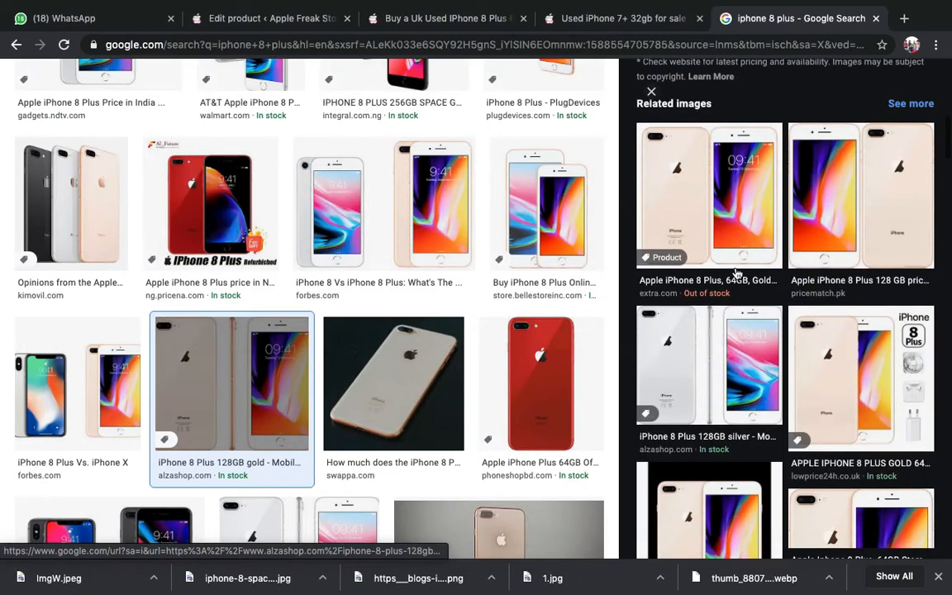
{"action": "scroll", "coordinate": [737, 272], "scroll_direction": "down", "scroll_amount": 10}
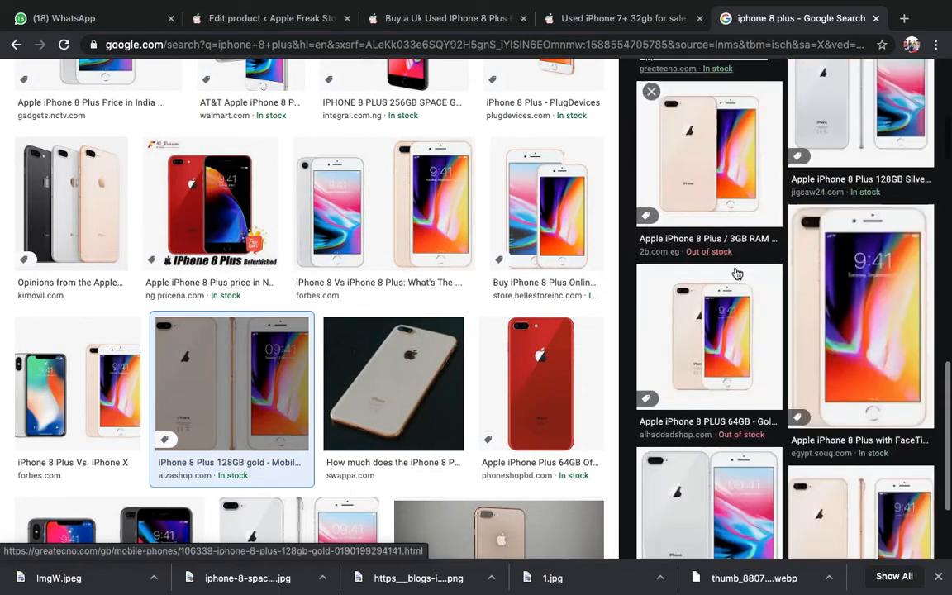
{"action": "scroll", "coordinate": [735, 273], "scroll_direction": "down", "scroll_amount": 2}
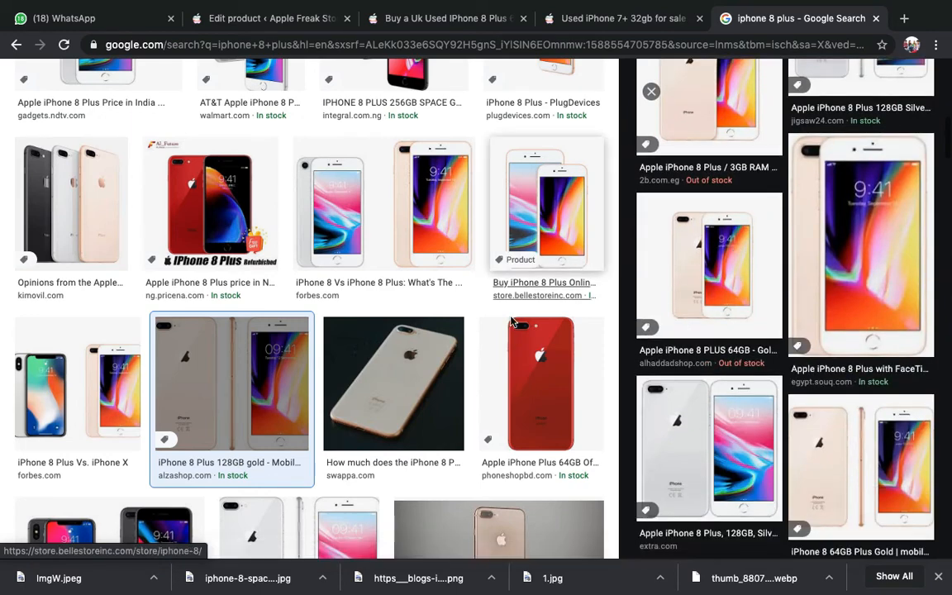
{"action": "scroll", "coordinate": [512, 323], "scroll_direction": "down", "scroll_amount": 1}
{"action": "scroll", "coordinate": [442, 284], "scroll_direction": "up", "scroll_amount": 2}
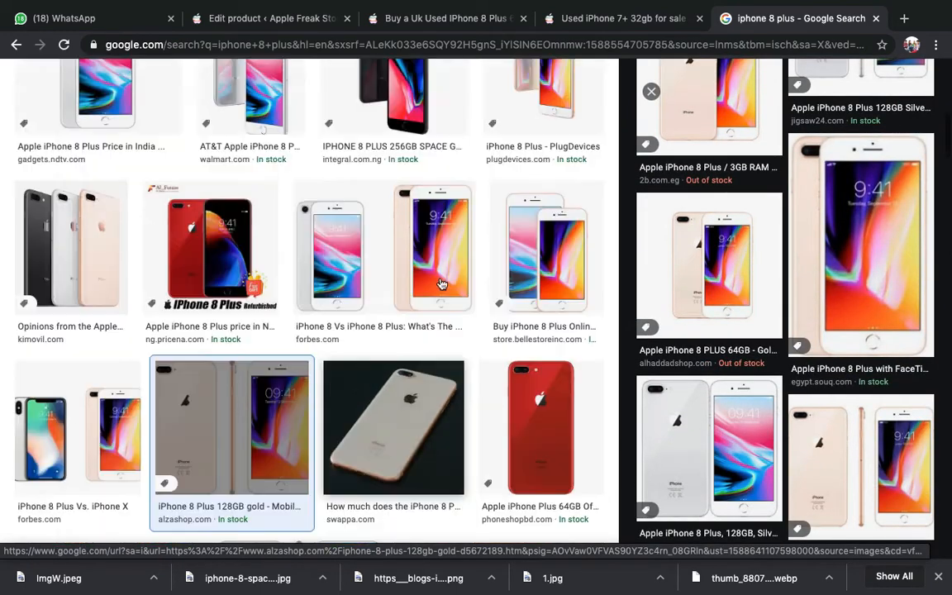
{"action": "scroll", "coordinate": [442, 284], "scroll_direction": "down", "scroll_amount": 3}
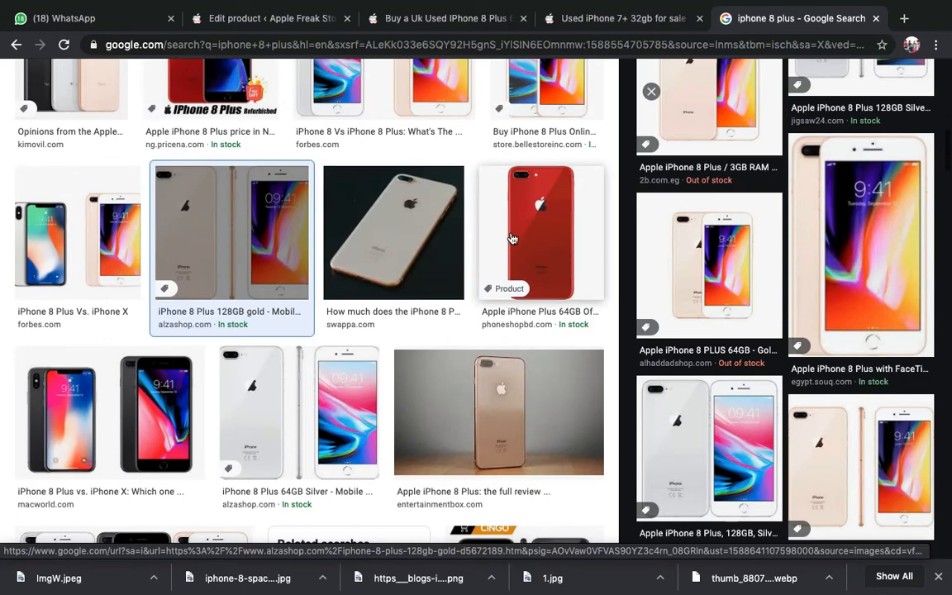
{"action": "left_click", "coordinate": [513, 239]}
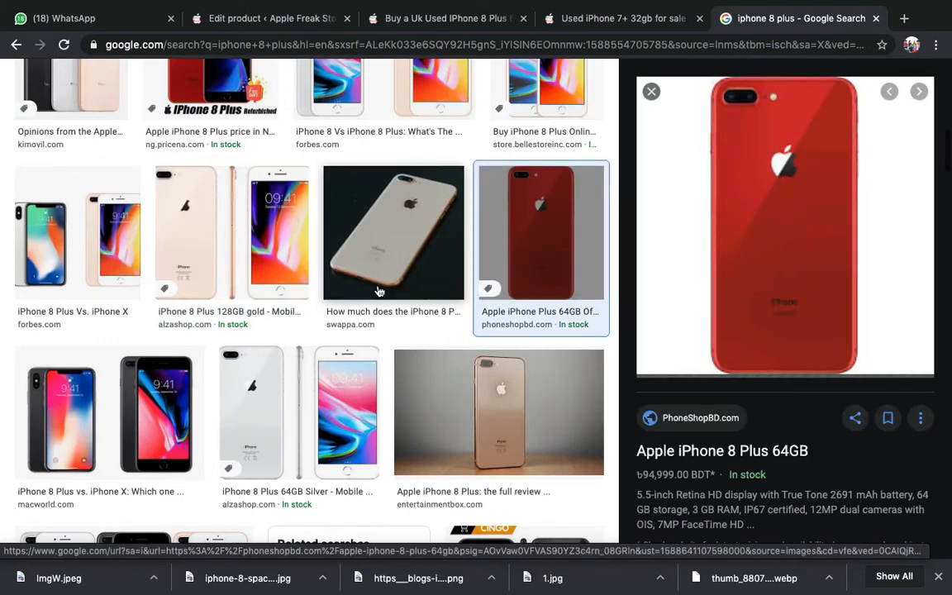
{"action": "scroll", "coordinate": [446, 295], "scroll_direction": "down", "scroll_amount": 14}
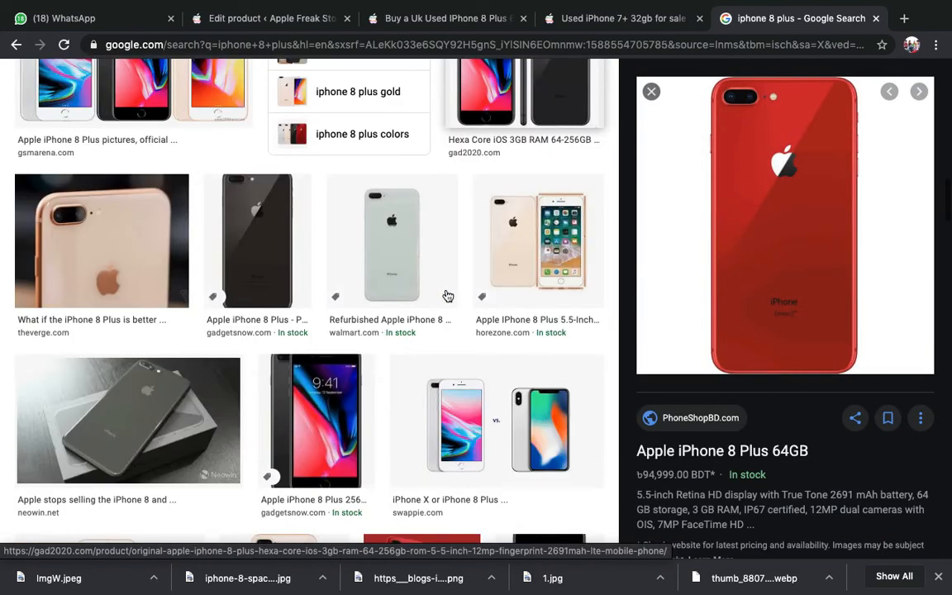
{"action": "scroll", "coordinate": [446, 296], "scroll_direction": "down", "scroll_amount": 2}
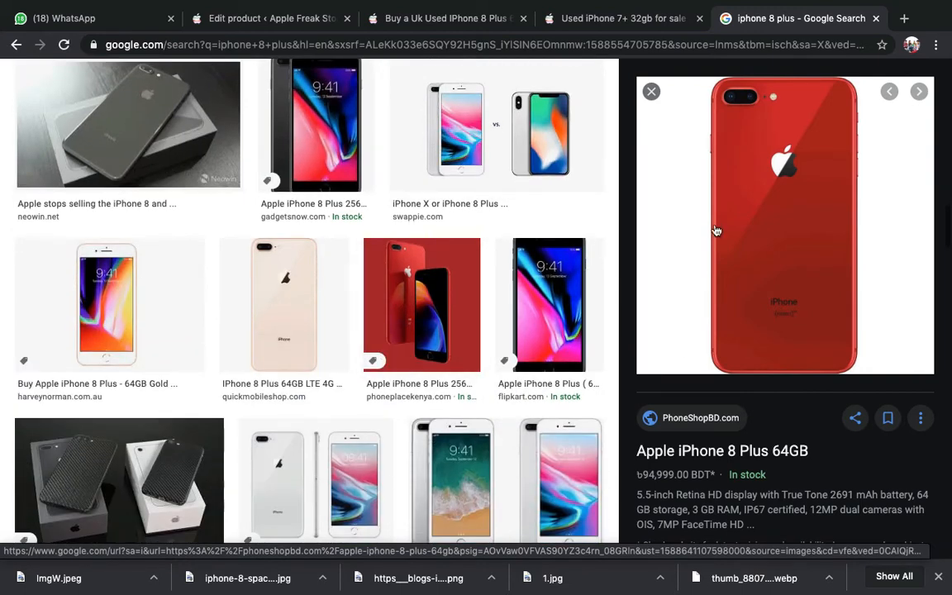
{"action": "scroll", "coordinate": [387, 286], "scroll_direction": "down", "scroll_amount": 5}
{"action": "scroll", "coordinate": [388, 286], "scroll_direction": "down", "scroll_amount": 2}
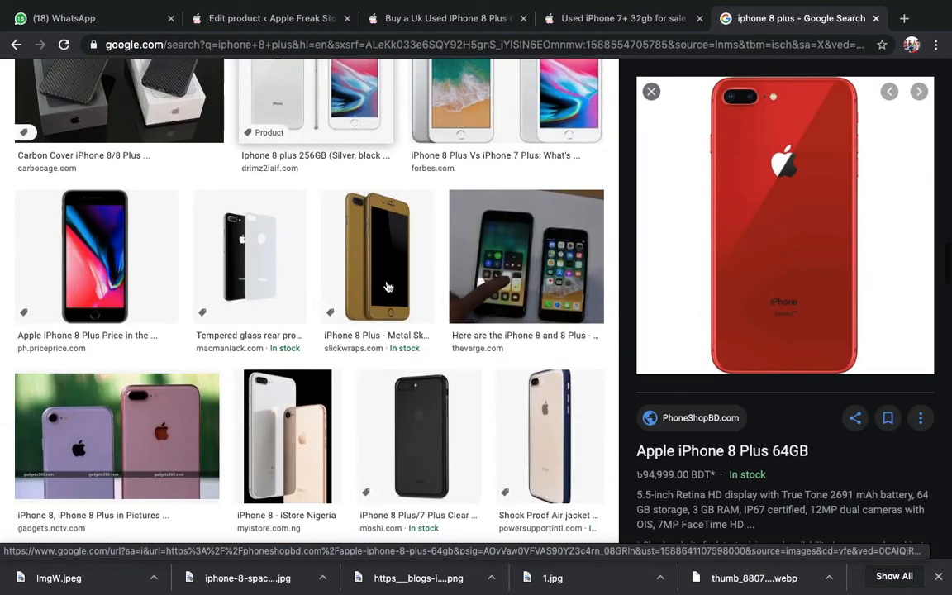
{"action": "right_click", "coordinate": [780, 171]}
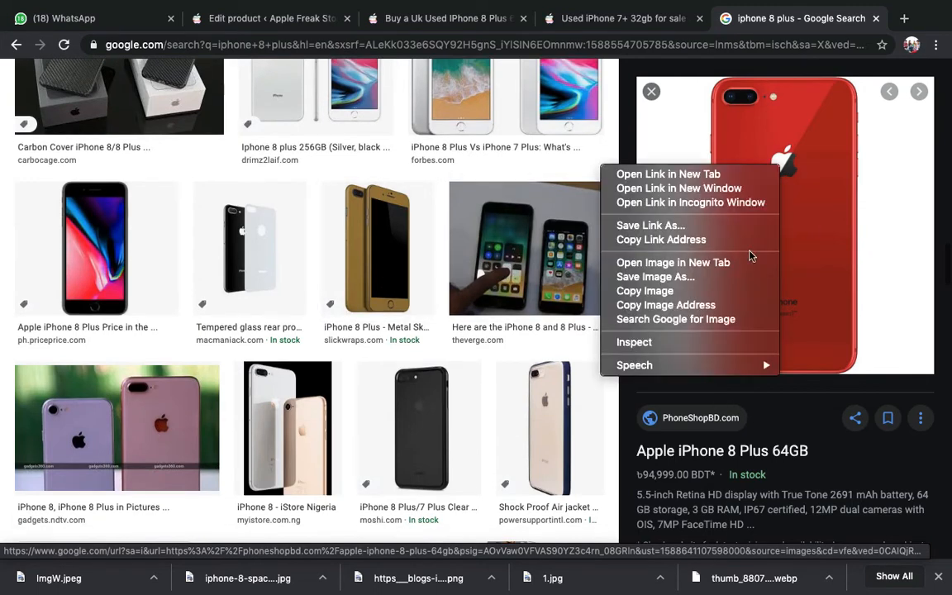
{"action": "left_click", "coordinate": [704, 280]}
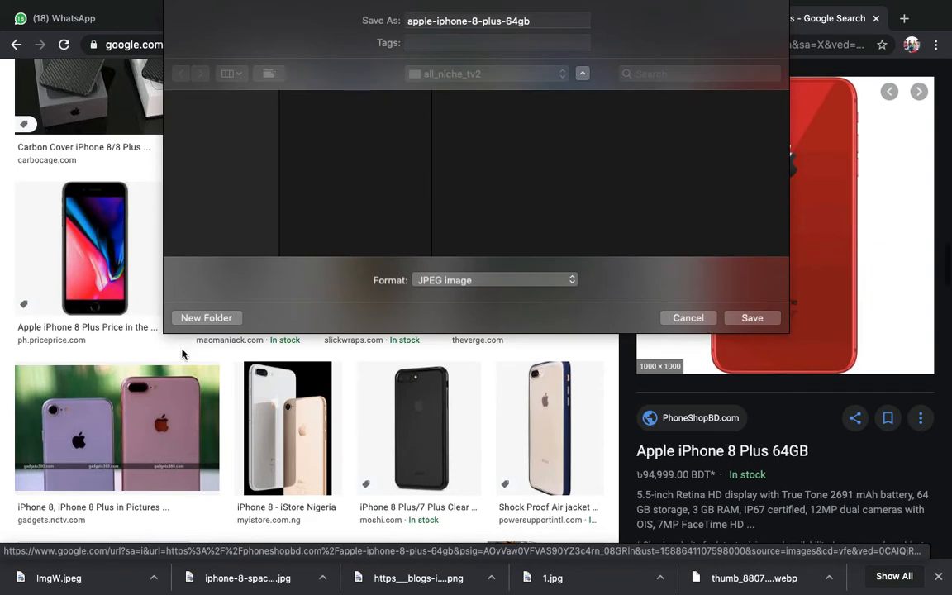
{"action": "key", "text": "Return"}
- Save the iPhone 8 vs 8 Plus comparison image
{"action": "scroll", "coordinate": [195, 363], "scroll_direction": "down", "scroll_amount": 1}
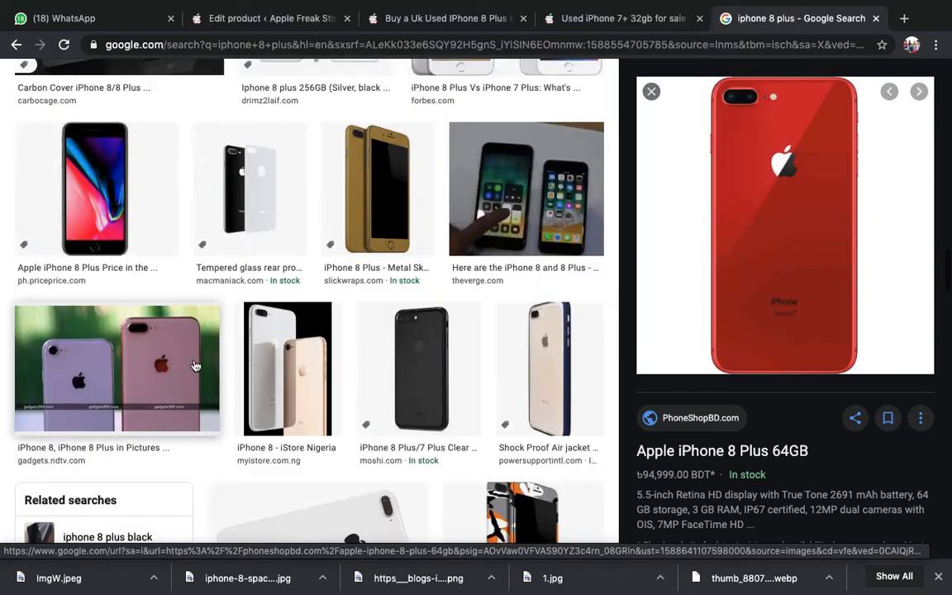
{"action": "scroll", "coordinate": [195, 365], "scroll_direction": "down", "scroll_amount": 4}
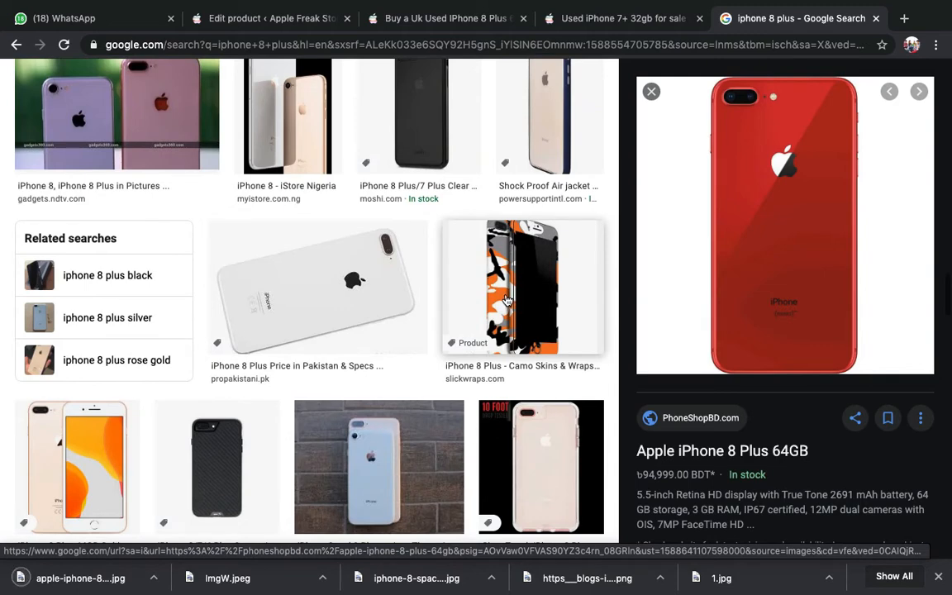
{"action": "scroll", "coordinate": [508, 299], "scroll_direction": "down", "scroll_amount": 2}
{"action": "scroll", "coordinate": [507, 299], "scroll_direction": "down", "scroll_amount": 4}
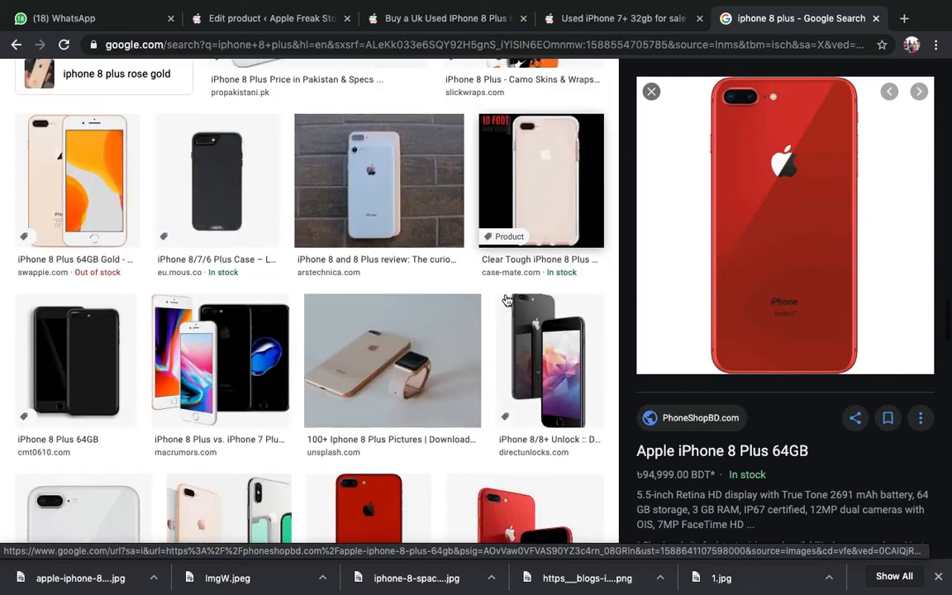
{"action": "scroll", "coordinate": [394, 300], "scroll_direction": "down", "scroll_amount": 2}
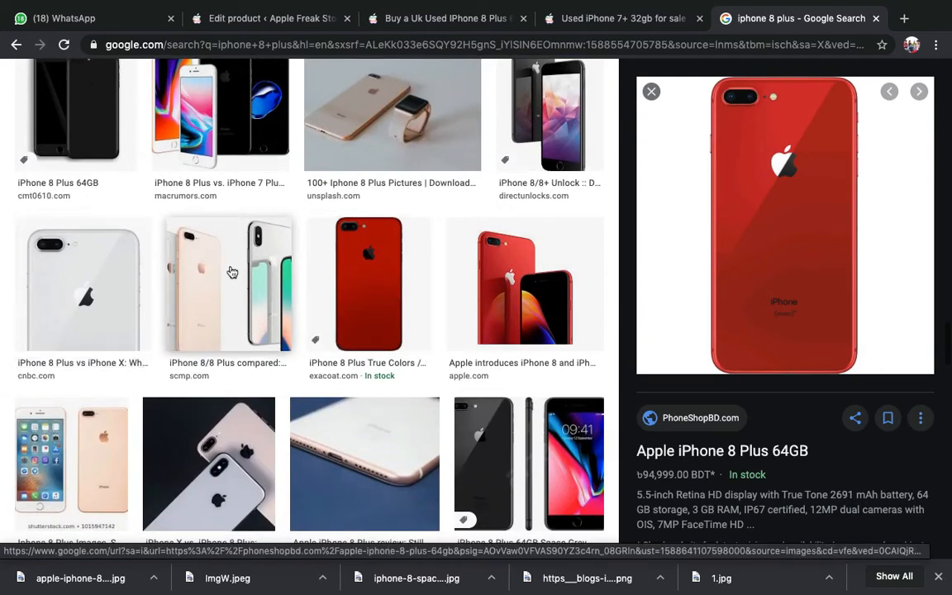
{"action": "left_click", "coordinate": [232, 273]}
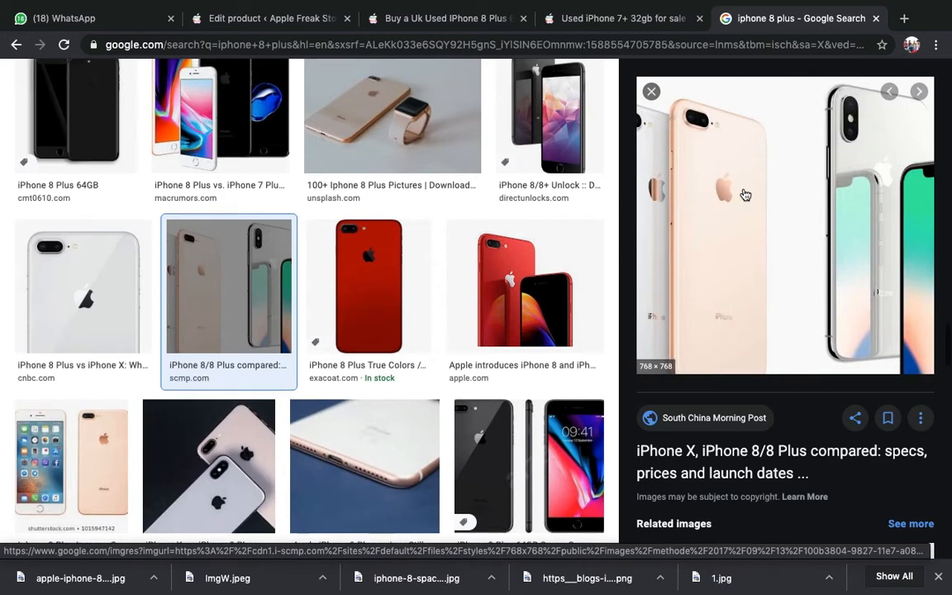
{"action": "right_click", "coordinate": [743, 191]}
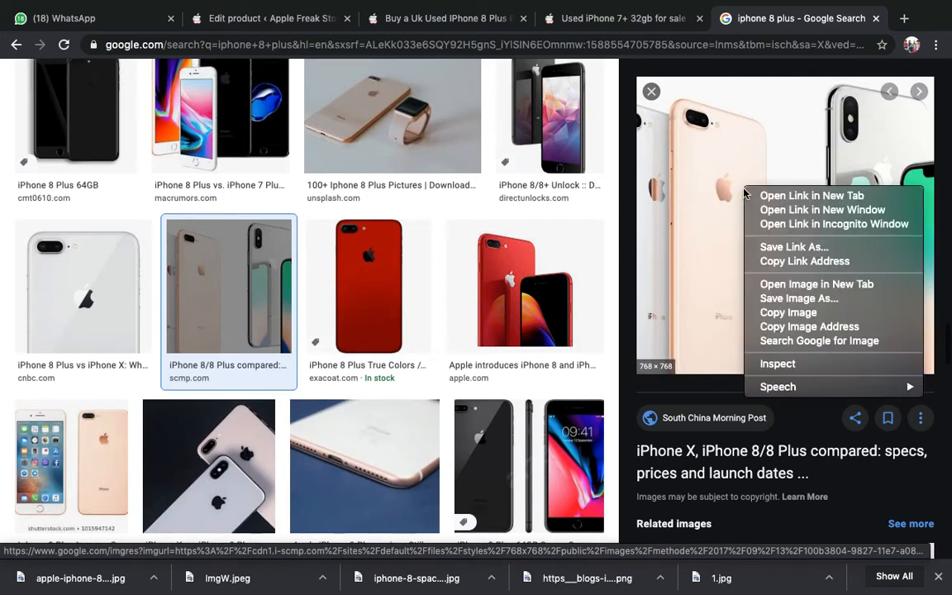
{"action": "left_click", "coordinate": [792, 299]}
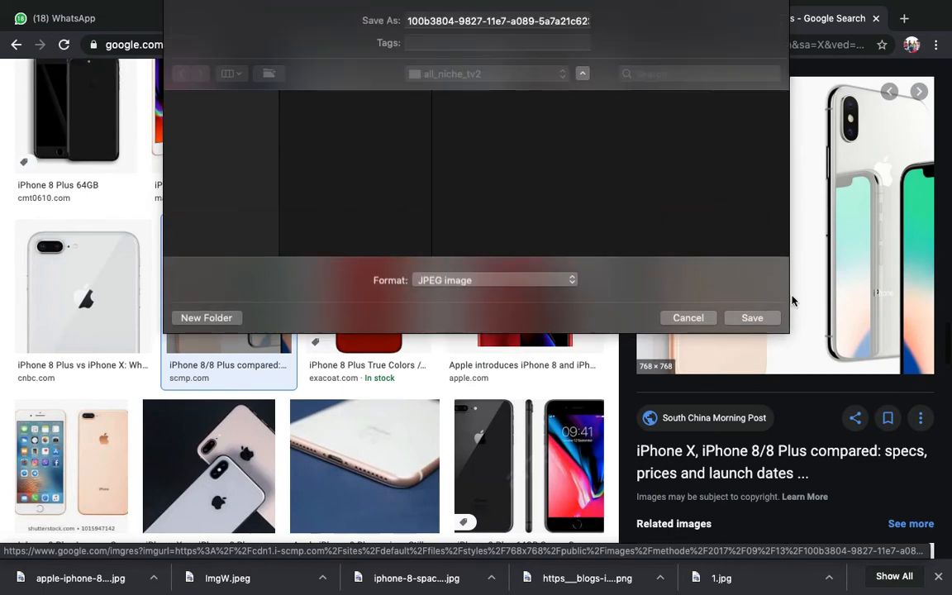
{"action": "key", "text": "Return"}
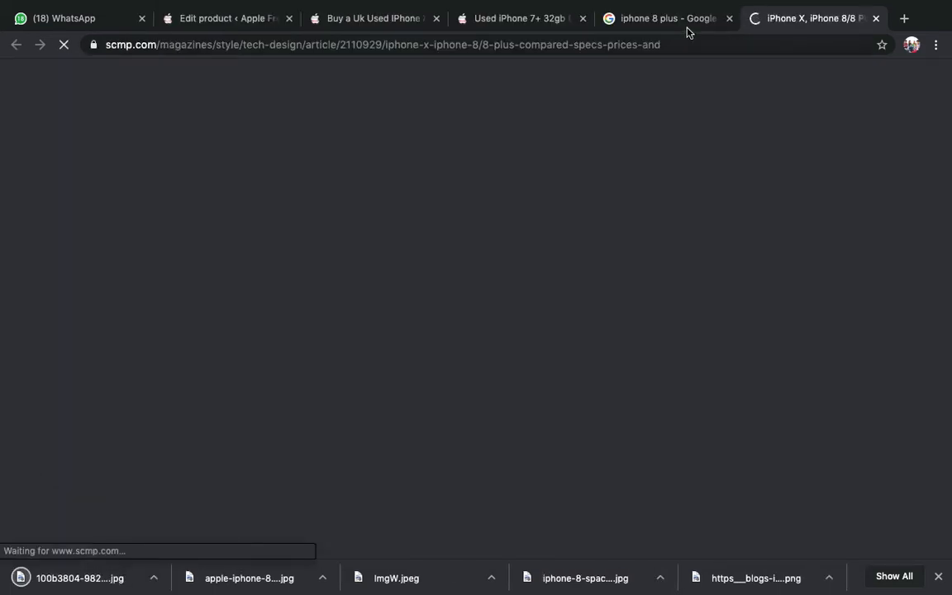
- Close the stray article tab and save the gold iPhone 8 Plus photo as img1.png
{"action": "left_click", "coordinate": [683, 20]}
{"action": "left_click", "coordinate": [874, 17]}
{"action": "scroll", "coordinate": [417, 355], "scroll_direction": "down", "scroll_amount": 3}
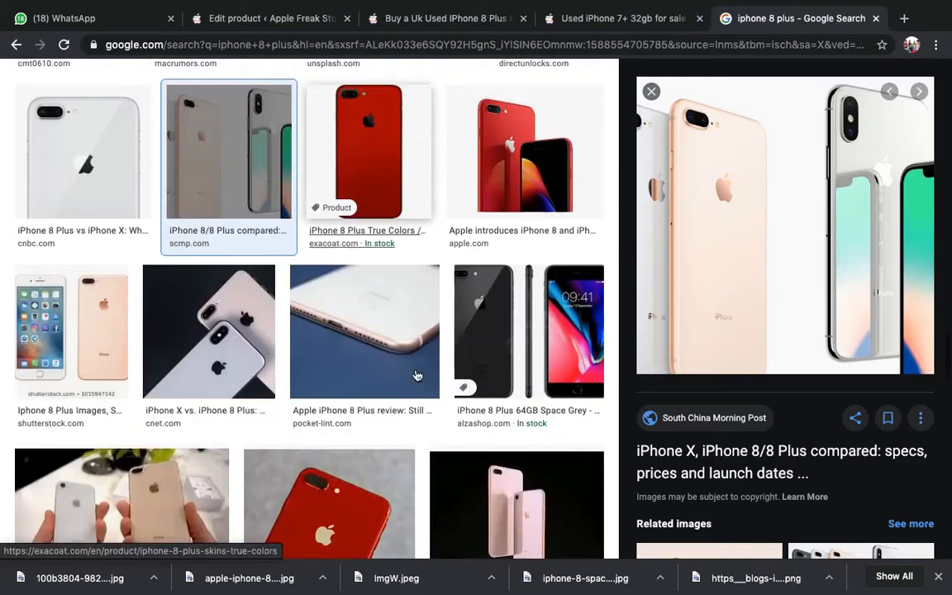
{"action": "scroll", "coordinate": [417, 375], "scroll_direction": "down", "scroll_amount": 5}
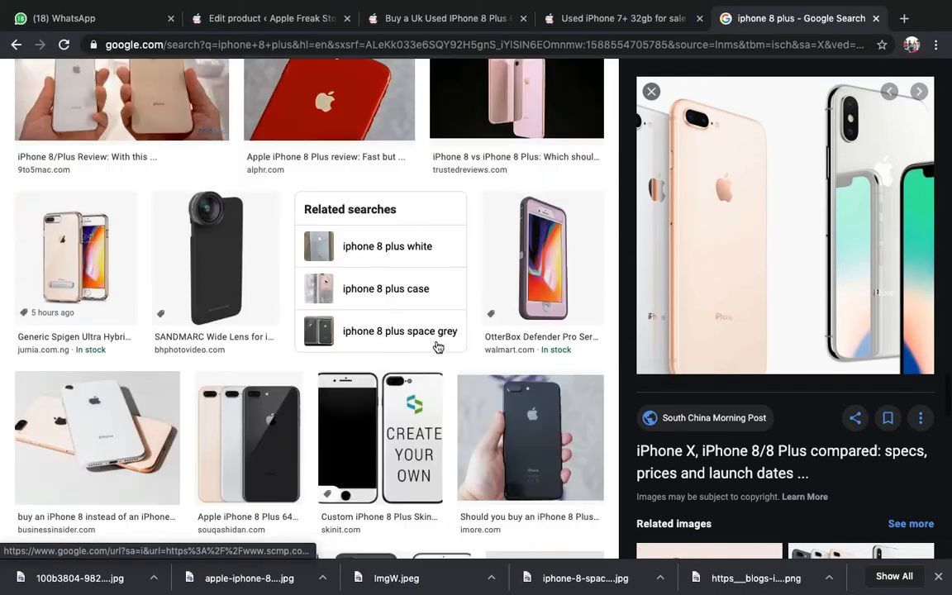
{"action": "scroll", "coordinate": [417, 339], "scroll_direction": "down", "scroll_amount": 1}
{"action": "scroll", "coordinate": [398, 367], "scroll_direction": "down", "scroll_amount": 3}
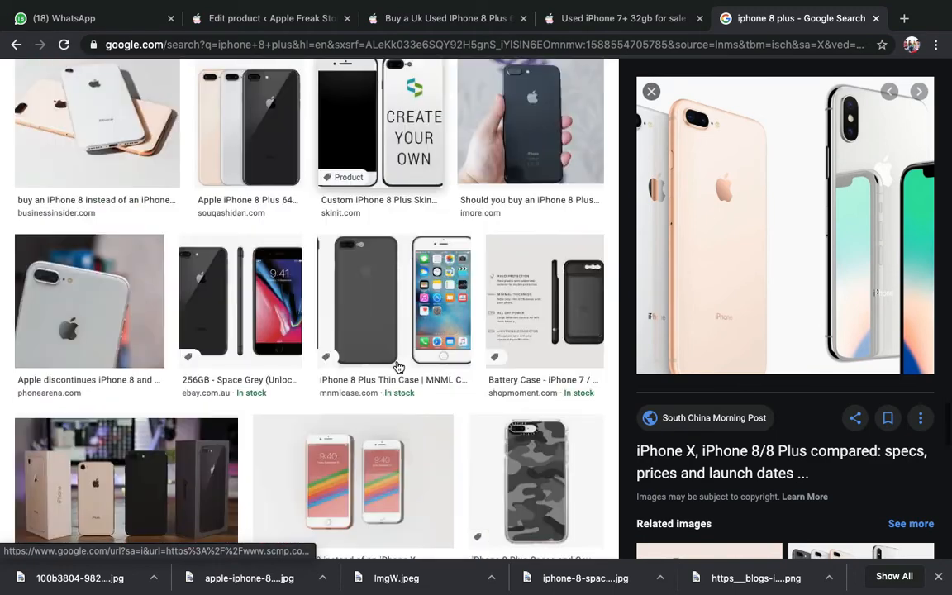
{"action": "scroll", "coordinate": [398, 364], "scroll_direction": "down", "scroll_amount": 1}
{"action": "scroll", "coordinate": [361, 271], "scroll_direction": "down", "scroll_amount": 1}
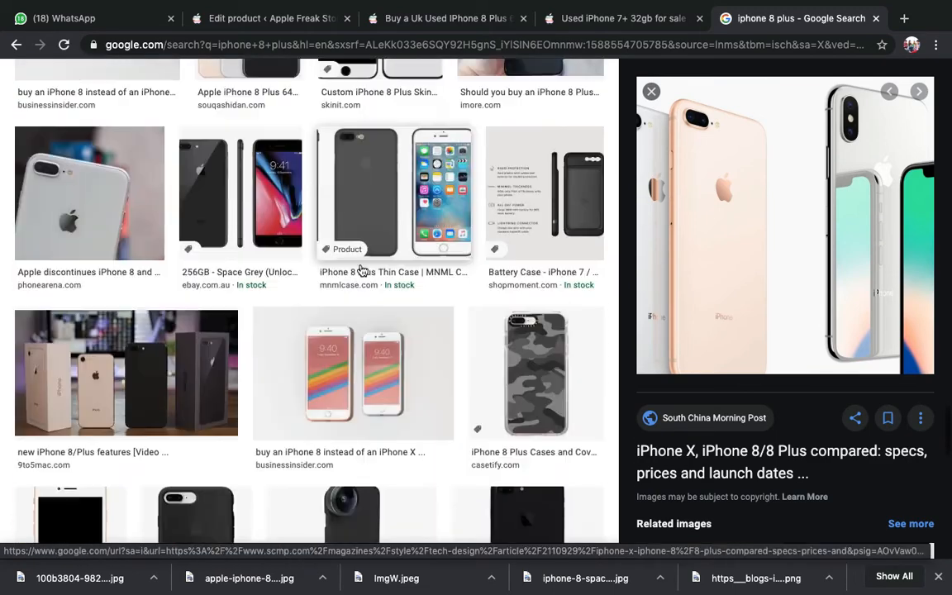
{"action": "scroll", "coordinate": [271, 294], "scroll_direction": "down", "scroll_amount": 1}
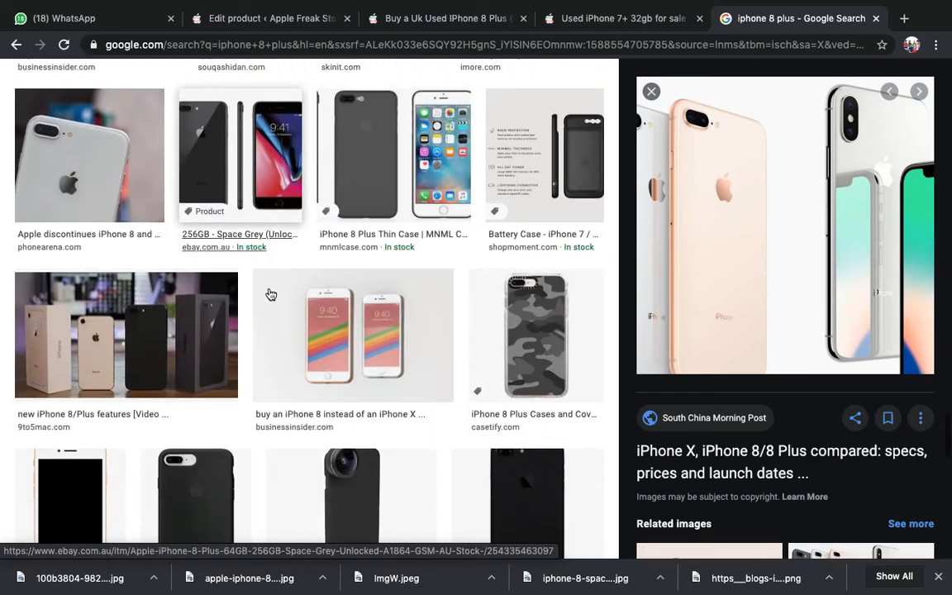
{"action": "scroll", "coordinate": [271, 294], "scroll_direction": "down", "scroll_amount": 3}
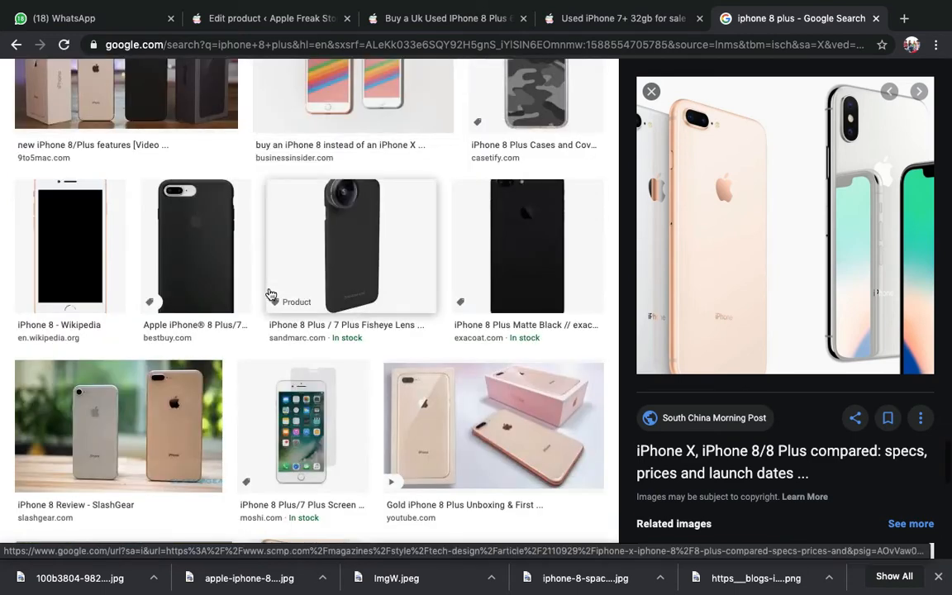
{"action": "scroll", "coordinate": [270, 294], "scroll_direction": "down", "scroll_amount": 1}
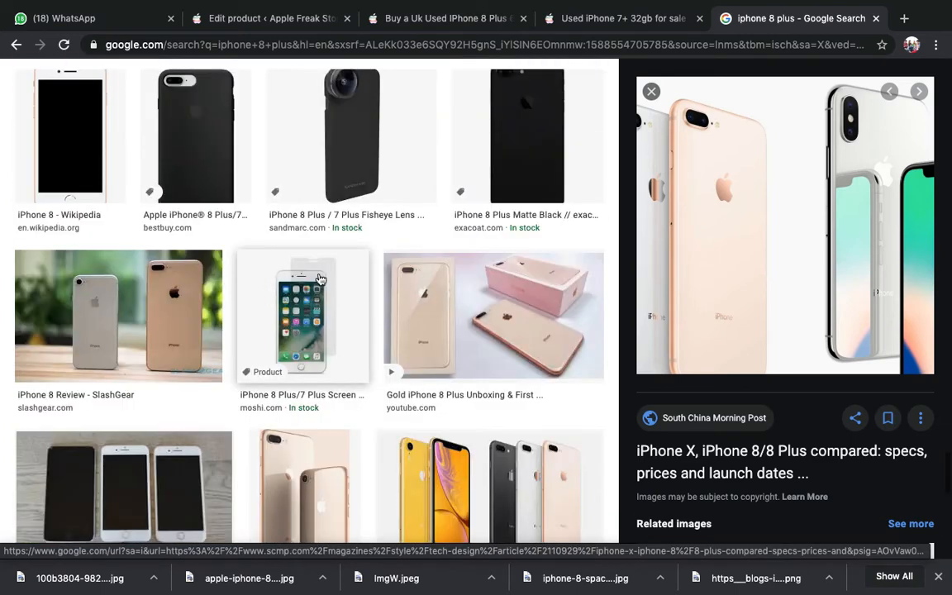
{"action": "scroll", "coordinate": [376, 357], "scroll_direction": "down", "scroll_amount": 3}
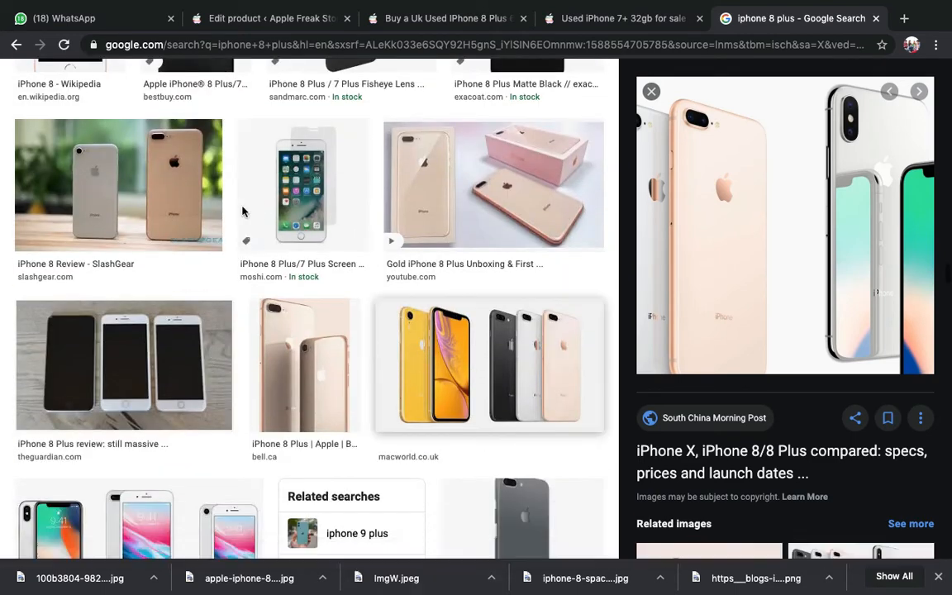
{"action": "scroll", "coordinate": [304, 286], "scroll_direction": "down", "scroll_amount": 2}
{"action": "left_click", "coordinate": [304, 285]}
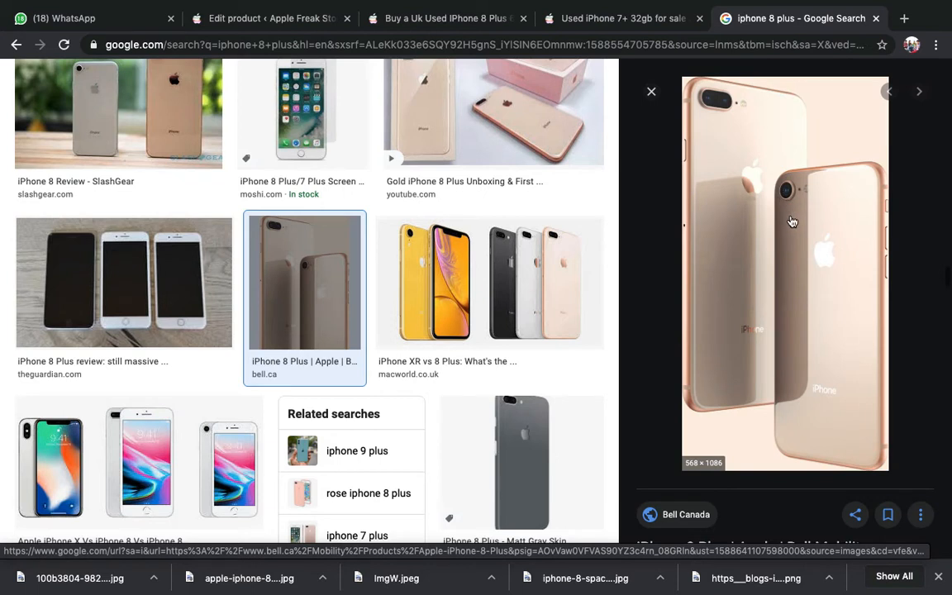
{"action": "right_click", "coordinate": [809, 149]}
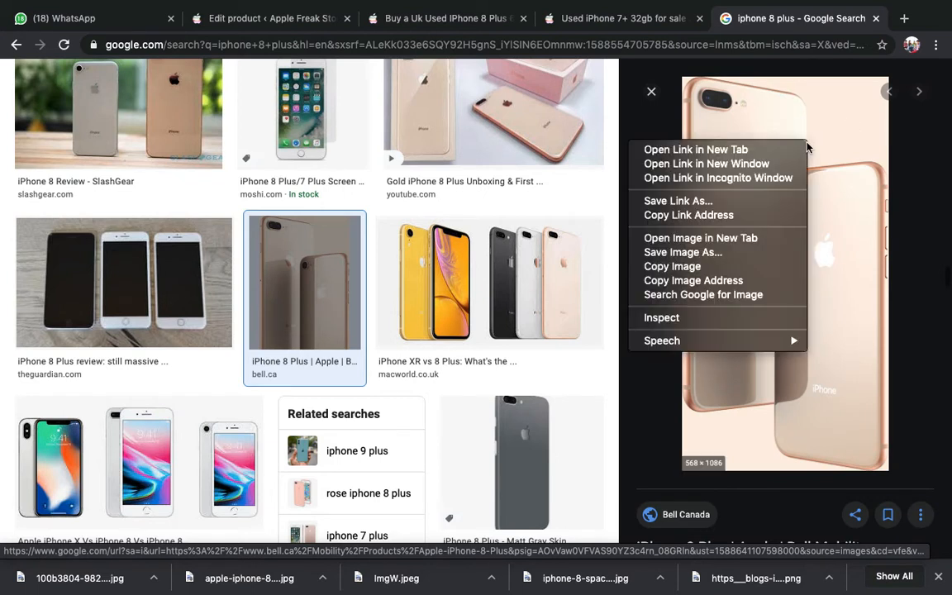
{"action": "left_click", "coordinate": [720, 253]}
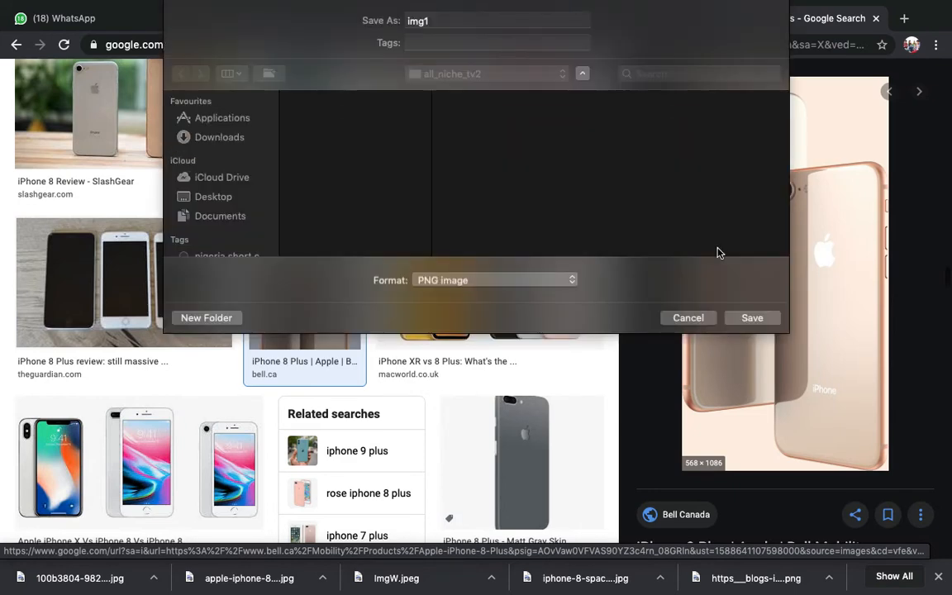
{"action": "key", "text": "Return"}
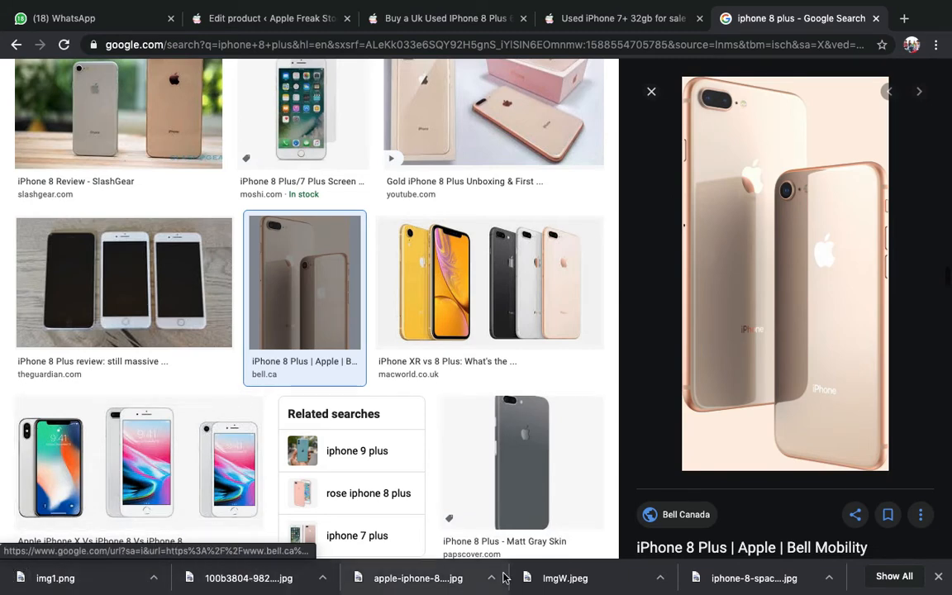
{"action": "left_click", "coordinate": [601, 20]}
- Return to the product editor and start a new product from the + New admin-bar menu
{"action": "left_click", "coordinate": [440, 18]}
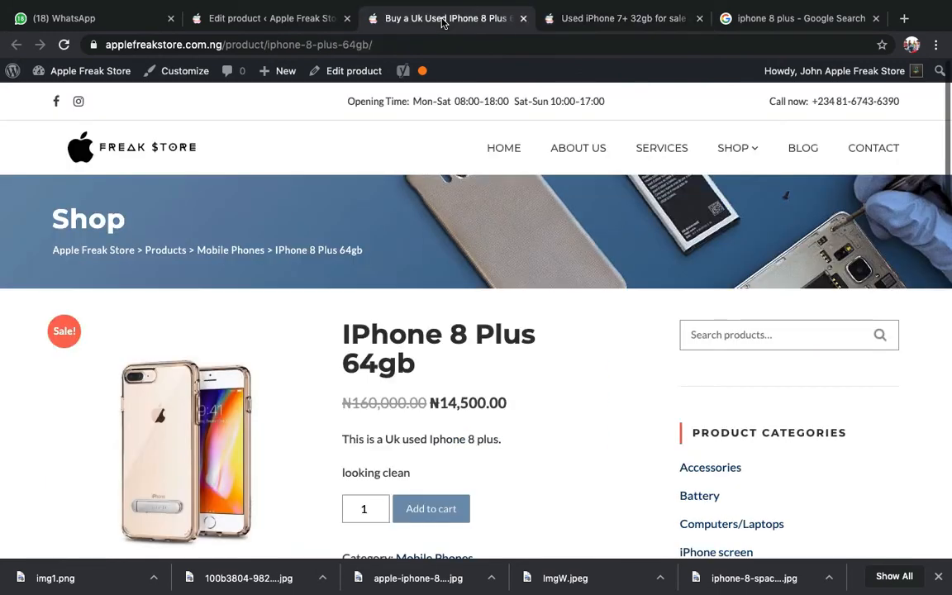
{"action": "left_click", "coordinate": [275, 23]}
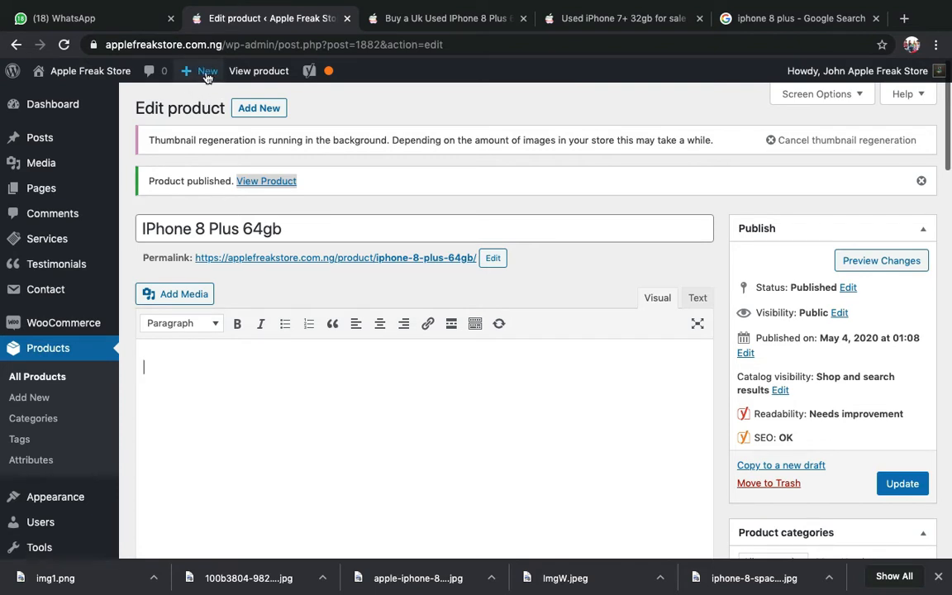
{"action": "mouse_move", "coordinate": [207, 74]}
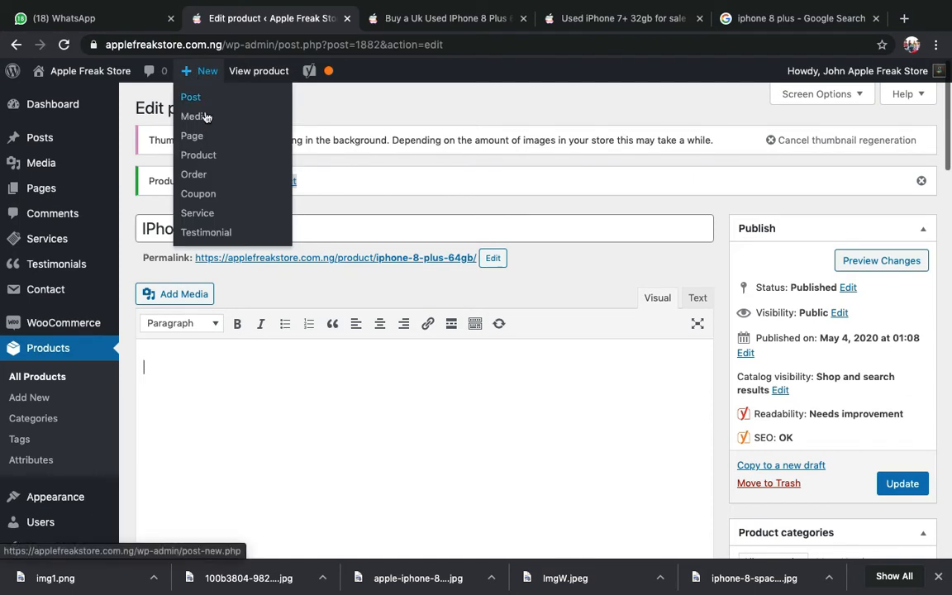
{"action": "left_click", "coordinate": [200, 159]}
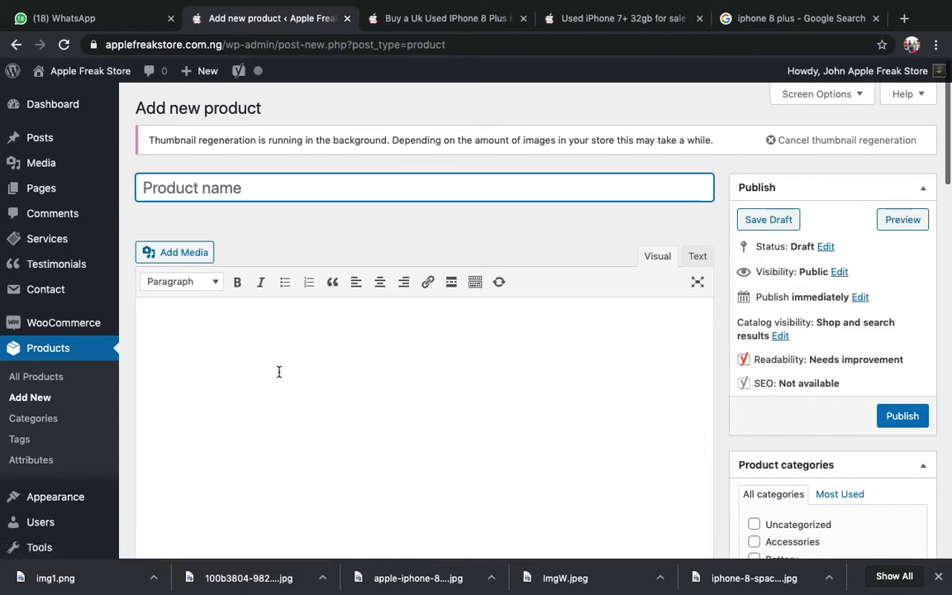
- Select the 'IPhone 8 Plus 64gb' title on the live iPhone 8 Plus product page
{"action": "left_click", "coordinate": [400, 17]}
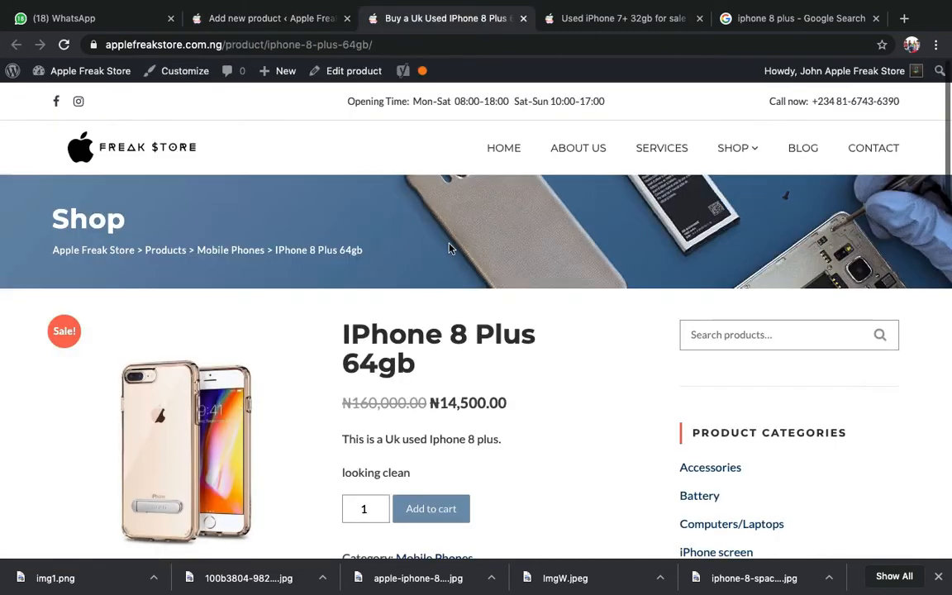
{"action": "scroll", "coordinate": [405, 247], "scroll_direction": "down", "scroll_amount": 1}
{"action": "triple_click", "coordinate": [405, 343]}
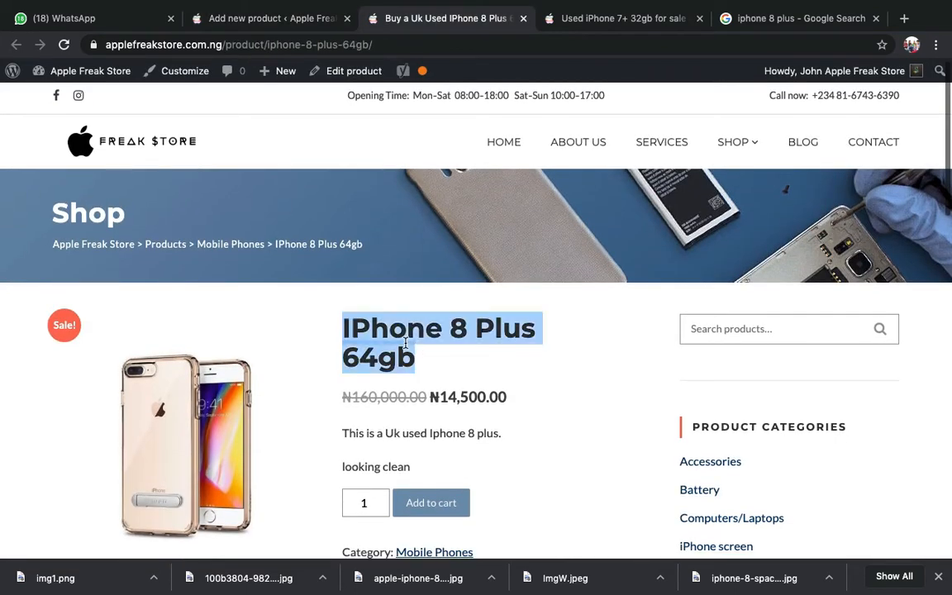
- Select and copy 'IPhone 8 128gb' from the supplier's WhatsApp price-list message
{"action": "left_click", "coordinate": [67, 17]}
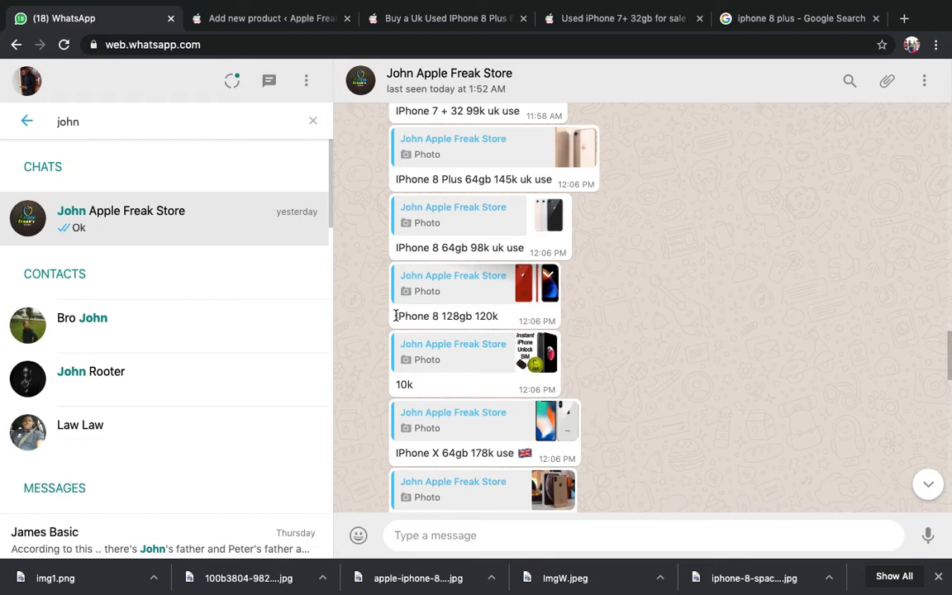
{"action": "double_click", "coordinate": [396, 316]}
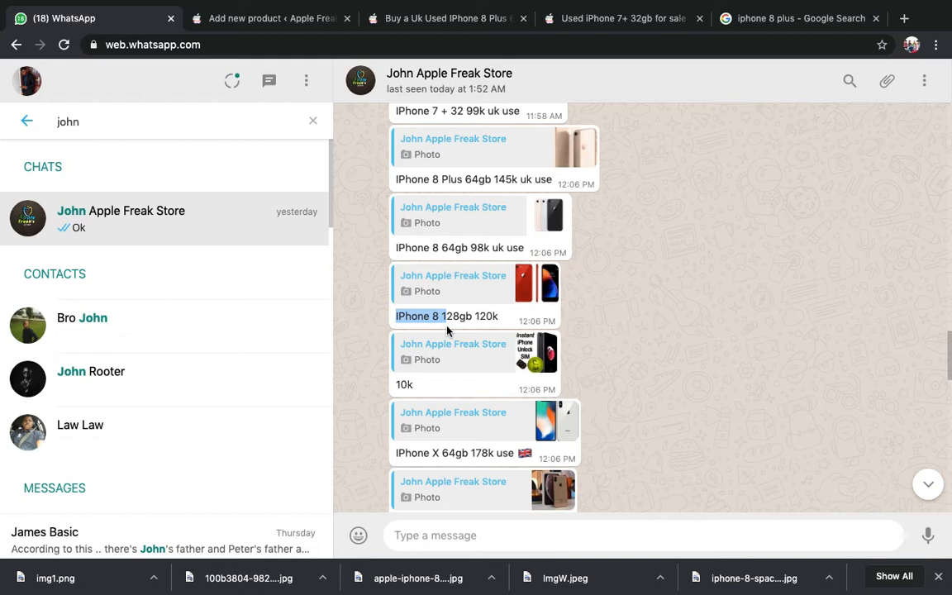
{"action": "left_click_drag", "start_coordinate": [453, 329], "coordinate": [474, 319]}
{"action": "key", "text": "super+c"}
{"action": "left_click", "coordinate": [268, 23]}
- Paste 'IPhone 8 128gb' as the product name and enter it as the Yoast SEO title
{"action": "key", "text": "super+v"}
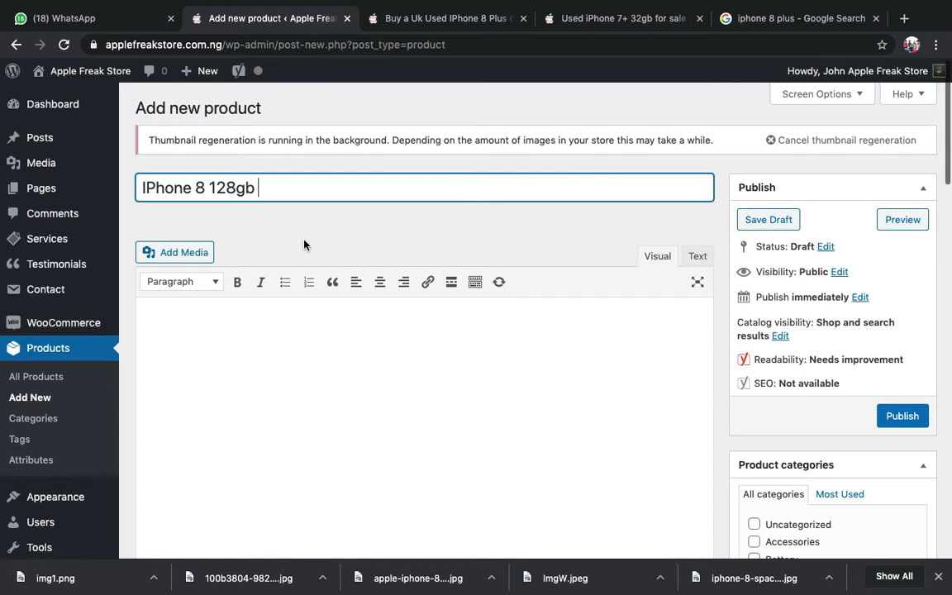
{"action": "scroll", "coordinate": [304, 245], "scroll_direction": "down", "scroll_amount": 7}
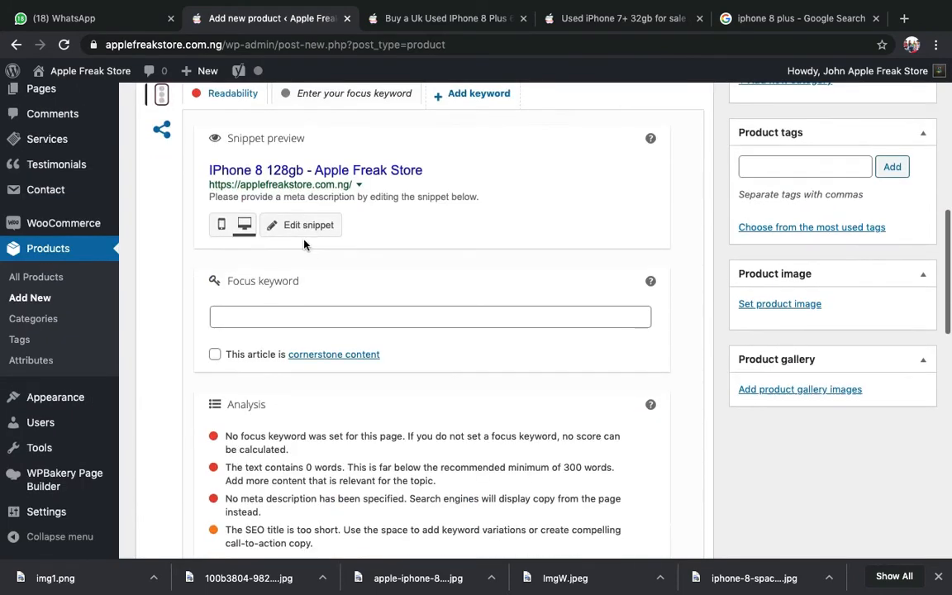
{"action": "scroll", "coordinate": [257, 253], "scroll_direction": "up", "scroll_amount": 2}
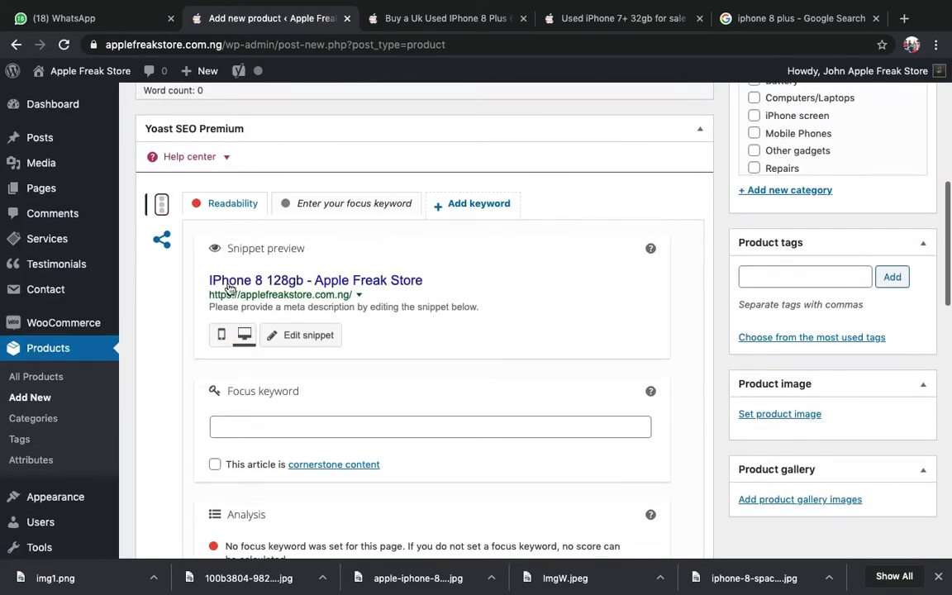
{"action": "left_click", "coordinate": [295, 341]}
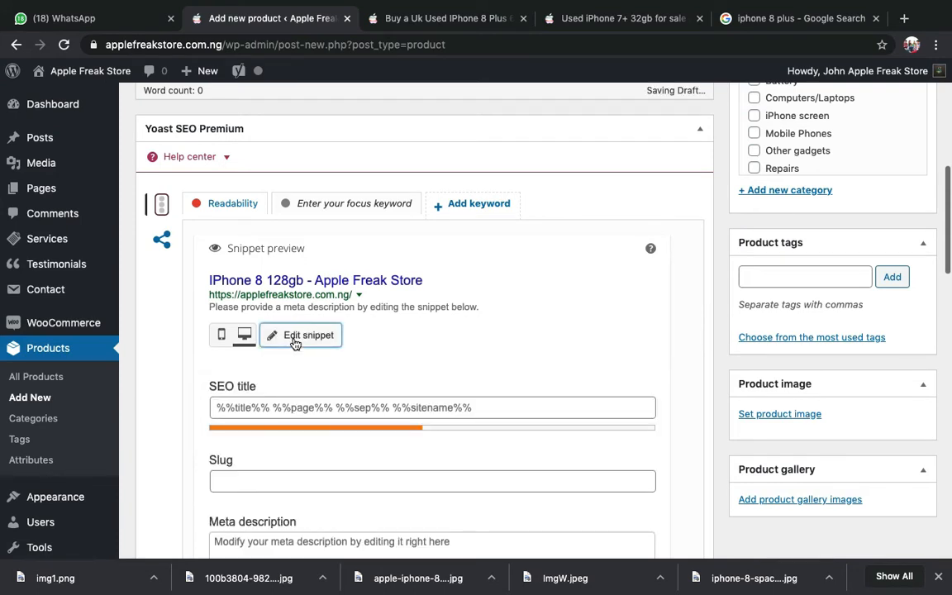
{"action": "scroll", "coordinate": [294, 340], "scroll_direction": "down", "scroll_amount": 4}
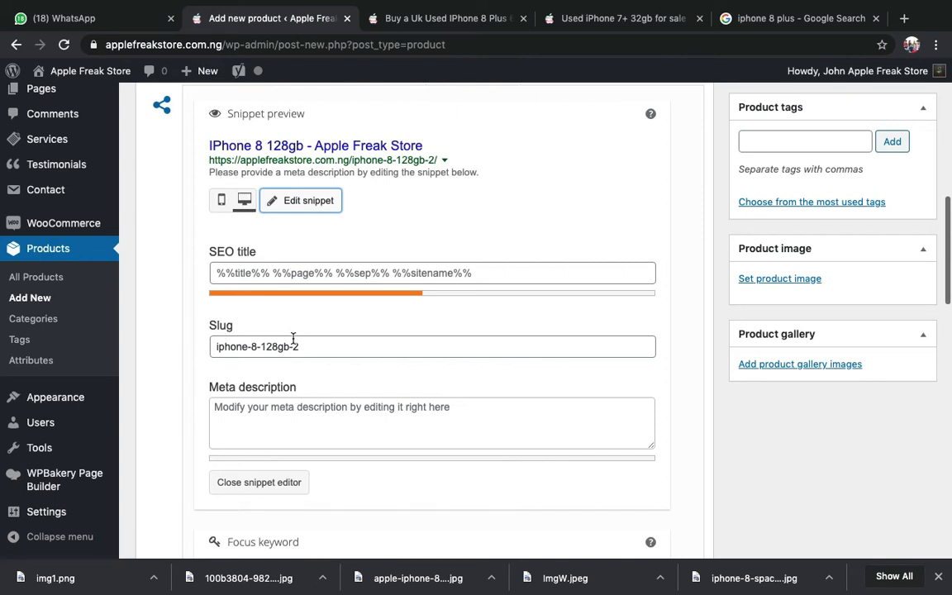
{"action": "scroll", "coordinate": [293, 339], "scroll_direction": "down", "scroll_amount": 2}
{"action": "scroll", "coordinate": [281, 298], "scroll_direction": "up", "scroll_amount": 2}
{"action": "left_click", "coordinate": [264, 253]}
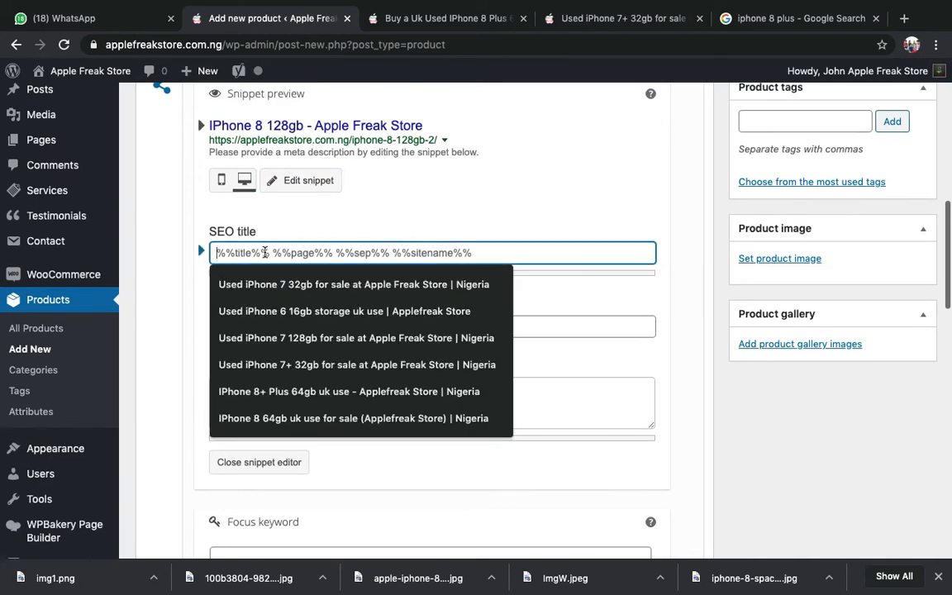
{"action": "type", "text": "IPhone 8 128gb"}
- Set the Yoast focus keyword to 'IPhone 8' by pasting the name and trimming it
{"action": "scroll", "coordinate": [281, 165], "scroll_direction": "up", "scroll_amount": 10}
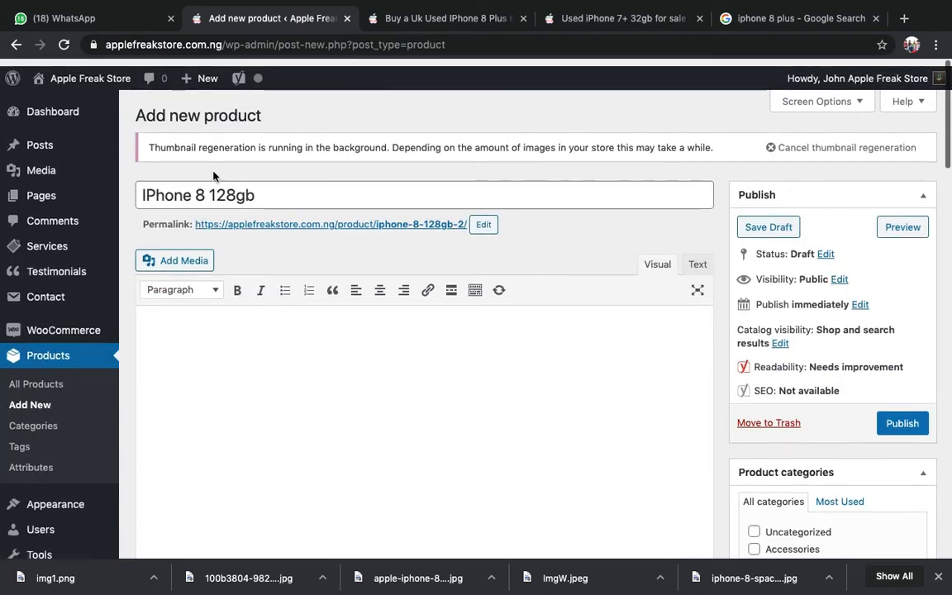
{"action": "scroll", "coordinate": [323, 436], "scroll_direction": "down", "scroll_amount": 3}
{"action": "scroll", "coordinate": [322, 435], "scroll_direction": "down", "scroll_amount": 5}
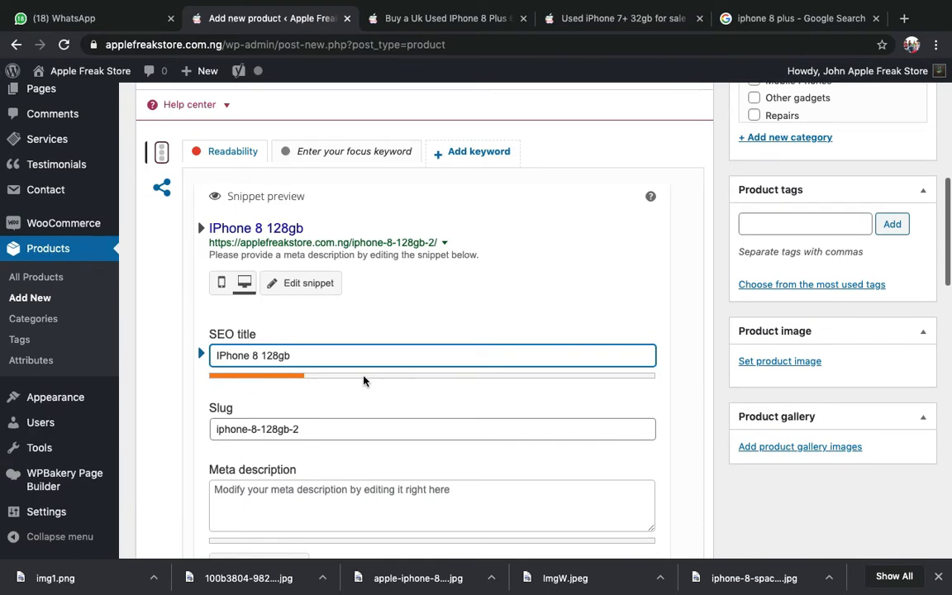
{"action": "scroll", "coordinate": [354, 450], "scroll_direction": "down", "scroll_amount": 3}
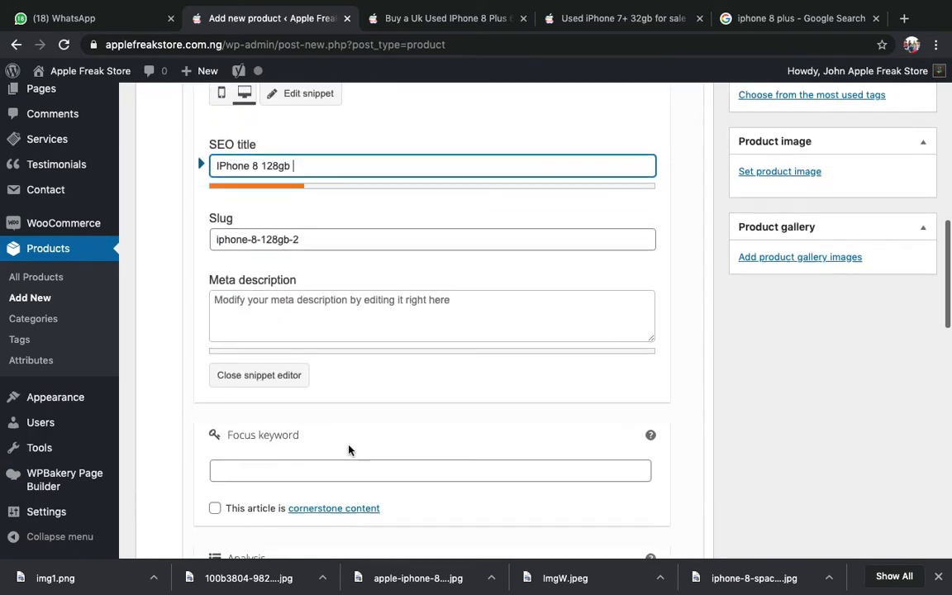
{"action": "left_click", "coordinate": [309, 468]}
{"action": "key", "text": "super+v"}
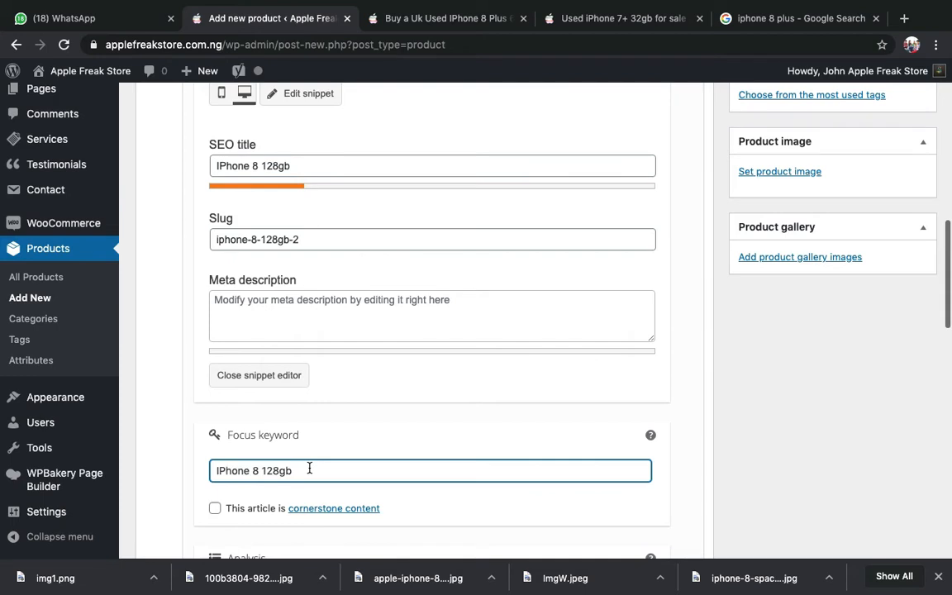
{"action": "key", "text": "BackSpace"}
{"action": "key", "text": "BackSpace"}
{"action": "key", "text": "BackSpace"}
{"action": "key", "text": "BackSpace"}
{"action": "key", "text": "BackSpace"}
{"action": "key", "text": "BackSpace"}
{"action": "key", "text": "BackSpace"}
{"action": "left_click", "coordinate": [834, 388]}
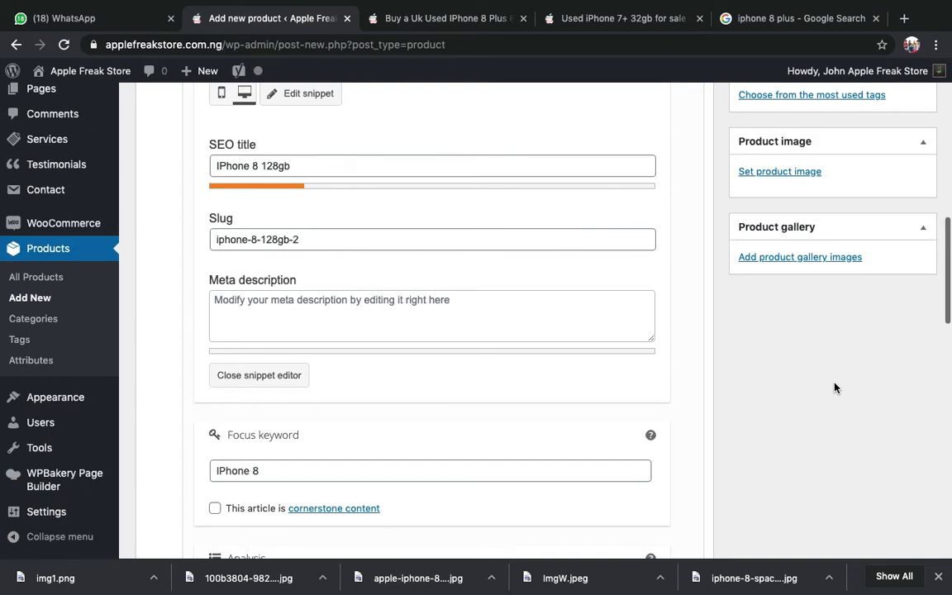
{"action": "scroll", "coordinate": [835, 388], "scroll_direction": "up", "scroll_amount": 1}
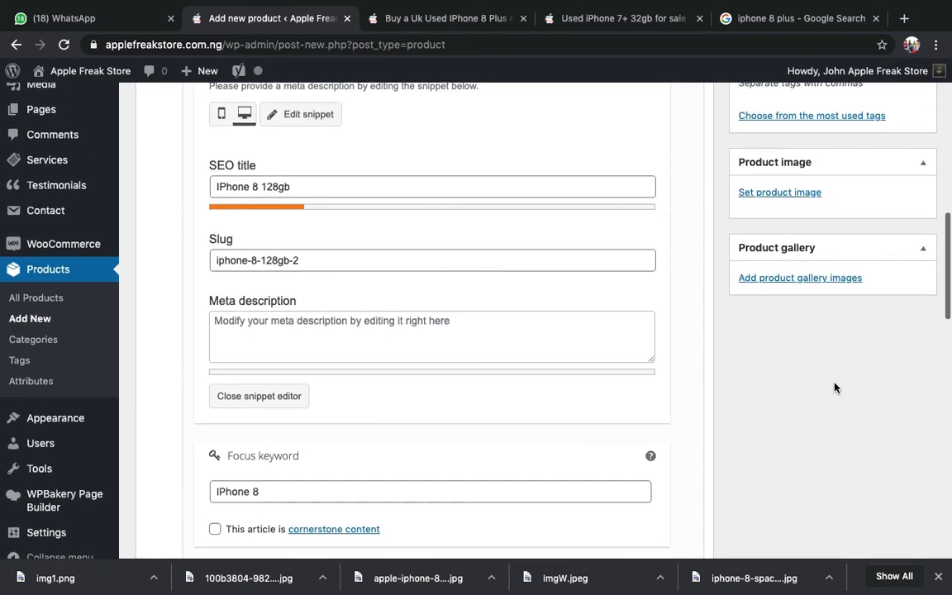
- Place the cursor in the empty Product short description editor
{"action": "scroll", "coordinate": [835, 388], "scroll_direction": "up", "scroll_amount": 10}
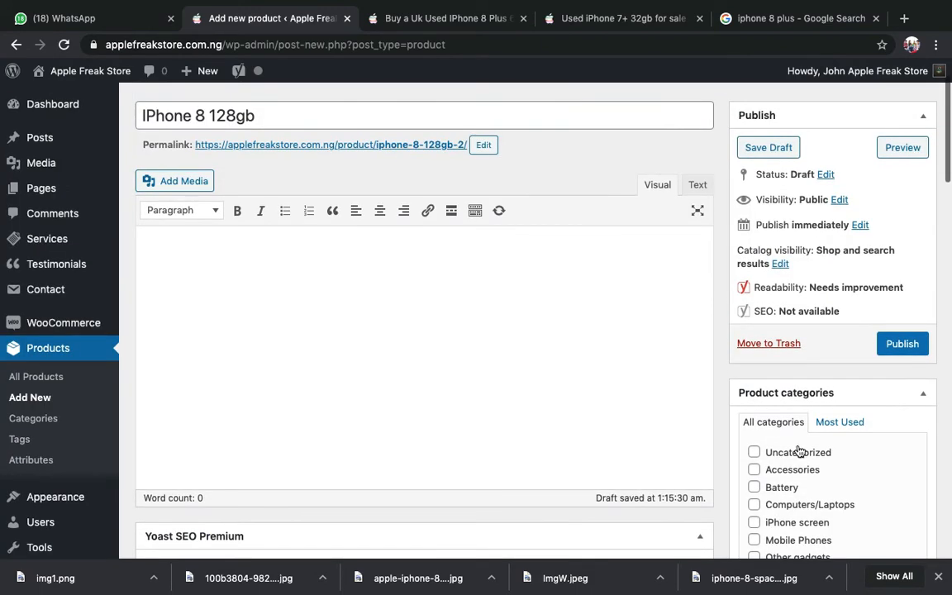
{"action": "scroll", "coordinate": [798, 451], "scroll_direction": "down", "scroll_amount": 20}
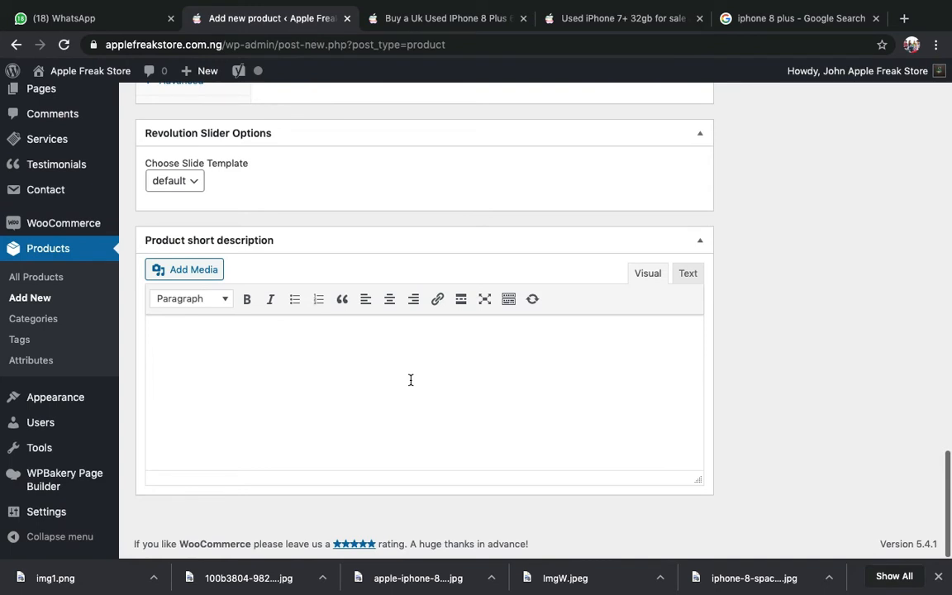
{"action": "left_click", "coordinate": [321, 380]}
- Bring up the existing iPhone 8 Plus 64gb product page to reuse its description
{"action": "scroll", "coordinate": [291, 376], "scroll_direction": "up", "scroll_amount": 10}
{"action": "scroll", "coordinate": [291, 377], "scroll_direction": "up", "scroll_amount": 15}
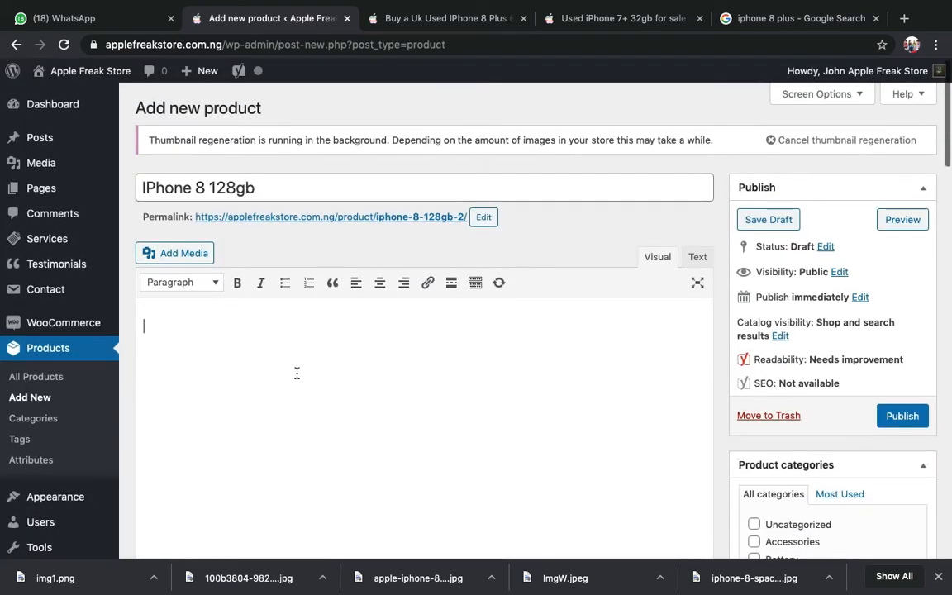
{"action": "scroll", "coordinate": [297, 370], "scroll_direction": "down", "scroll_amount": 2}
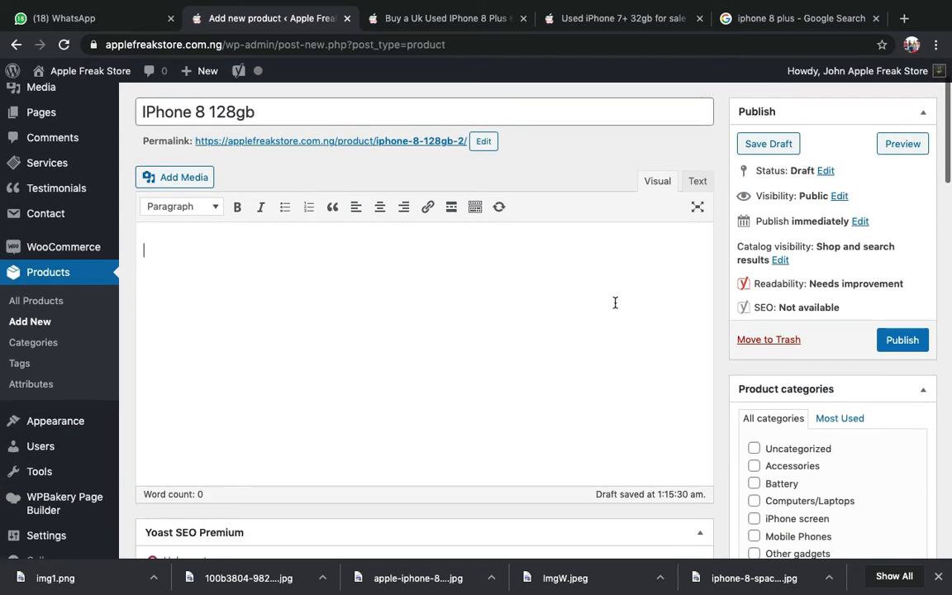
{"action": "scroll", "coordinate": [615, 303], "scroll_direction": "down", "scroll_amount": 1}
{"action": "scroll", "coordinate": [615, 303], "scroll_direction": "down", "scroll_amount": 15}
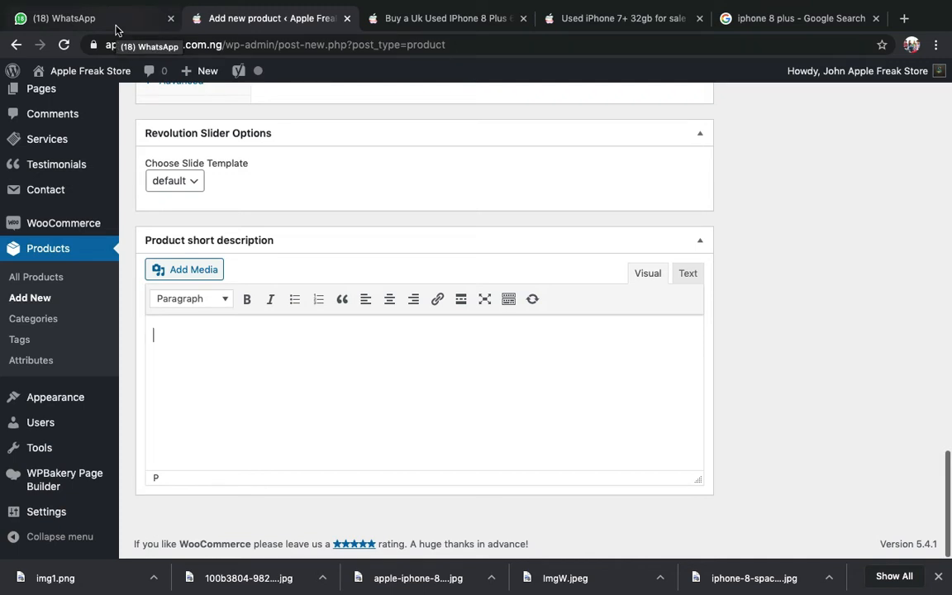
{"action": "left_click", "coordinate": [408, 20]}
{"action": "scroll", "coordinate": [421, 314], "scroll_direction": "down", "scroll_amount": 2}
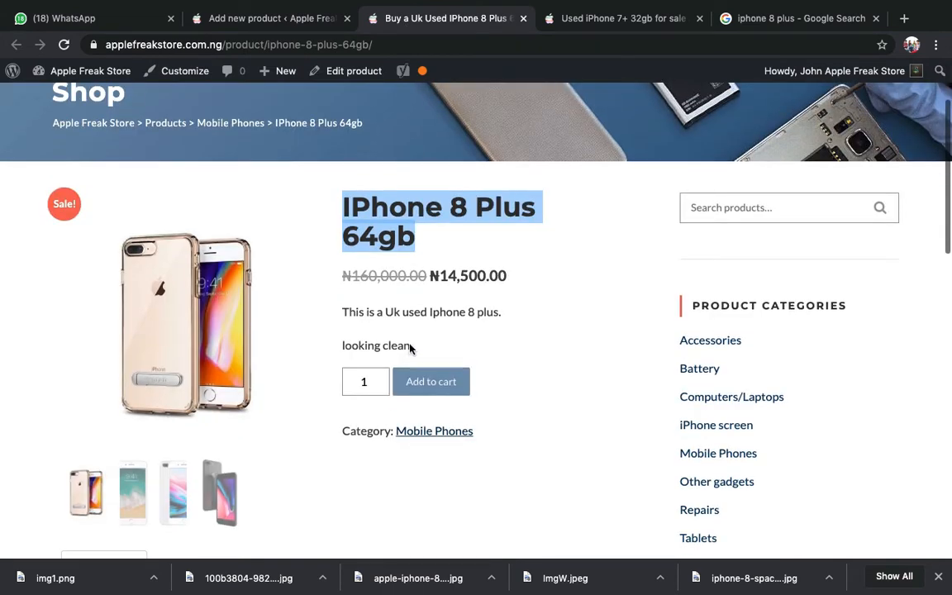
- Paste the iPhone 8 Plus description and remove 'plus', leaving 'This is a Uk used Iphone 8.' / 'looking clean'
{"action": "left_click_drag", "start_coordinate": [410, 346], "coordinate": [344, 312]}
{"action": "key", "text": "ctrl+c"}
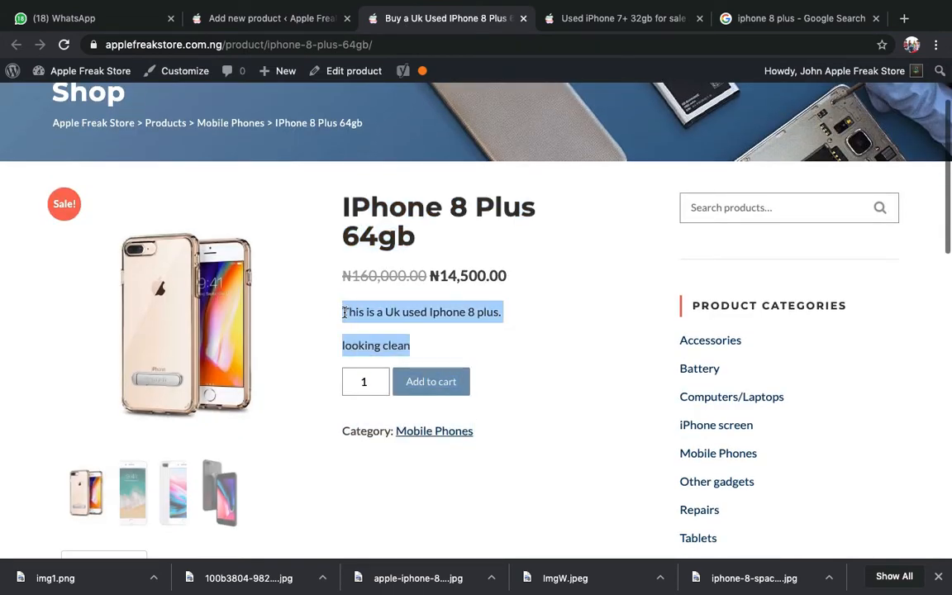
{"action": "left_click", "coordinate": [281, 21]}
{"action": "left_click", "coordinate": [410, 425]}
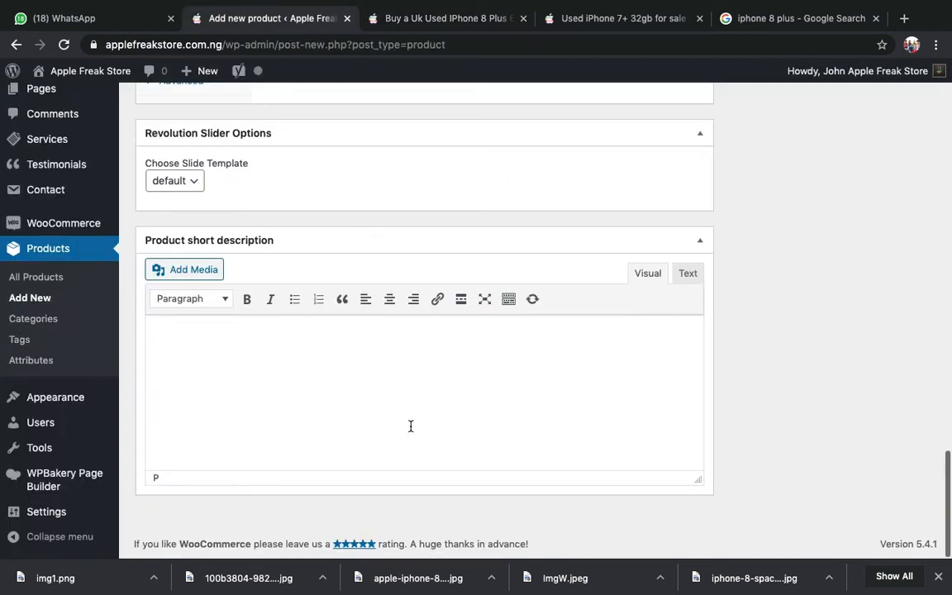
{"action": "key", "text": "ctrl+v"}
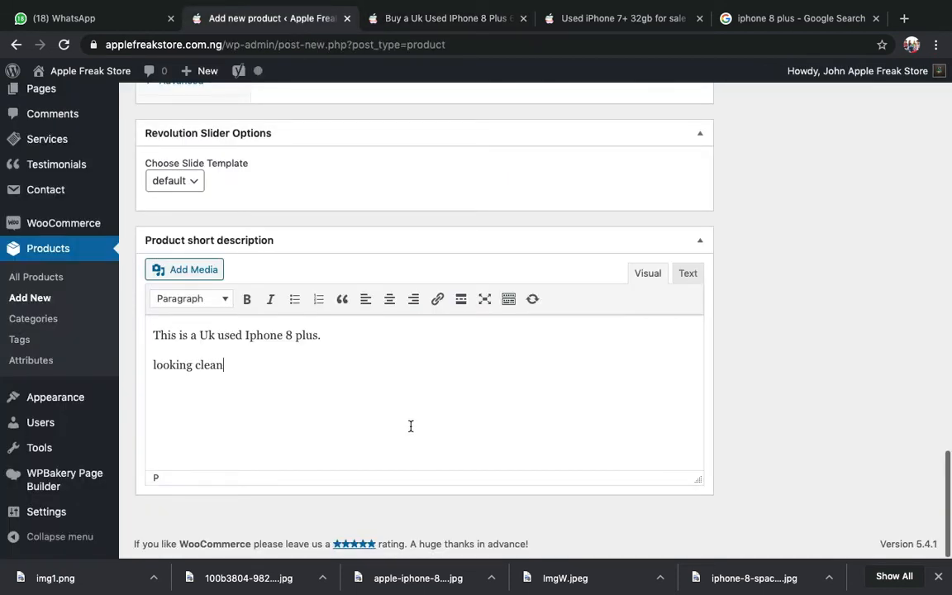
{"action": "double_click", "coordinate": [302, 335]}
{"action": "key", "text": "BackSpace"}
{"action": "key", "text": "BackSpace"}
{"action": "left_click", "coordinate": [301, 390]}
- Tick Mobile Phones in the Product categories box for the IPhone 8 128gb draft
{"action": "scroll", "coordinate": [301, 389], "scroll_direction": "up", "scroll_amount": 2}
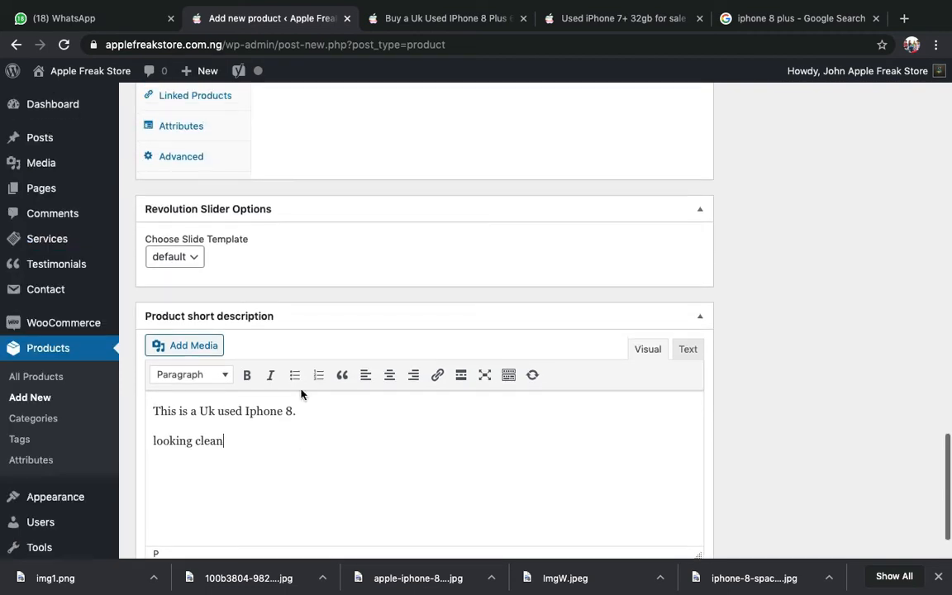
{"action": "scroll", "coordinate": [301, 394], "scroll_direction": "up", "scroll_amount": 20}
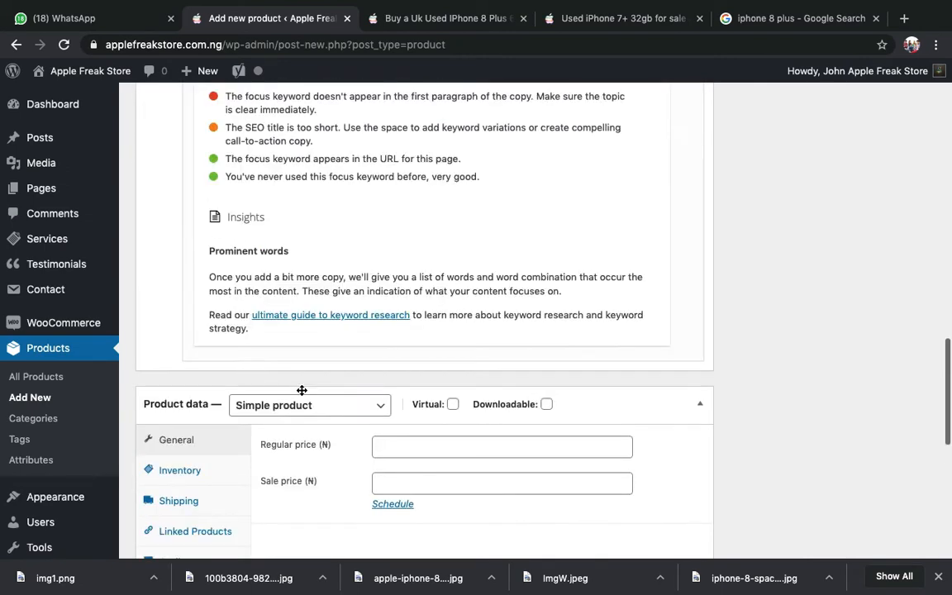
{"action": "scroll", "coordinate": [302, 393], "scroll_direction": "up", "scroll_amount": 10}
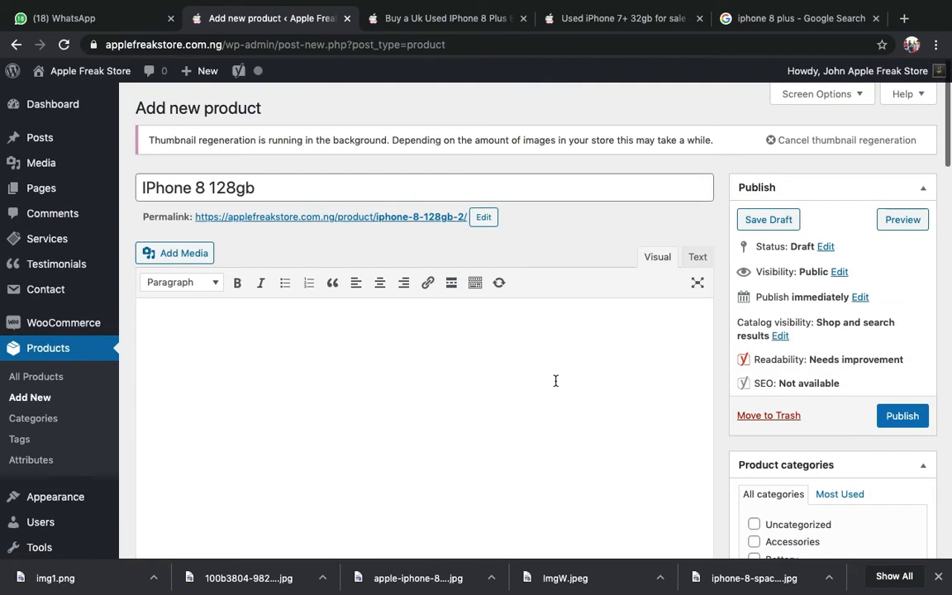
{"action": "scroll", "coordinate": [790, 362], "scroll_direction": "down", "scroll_amount": 2}
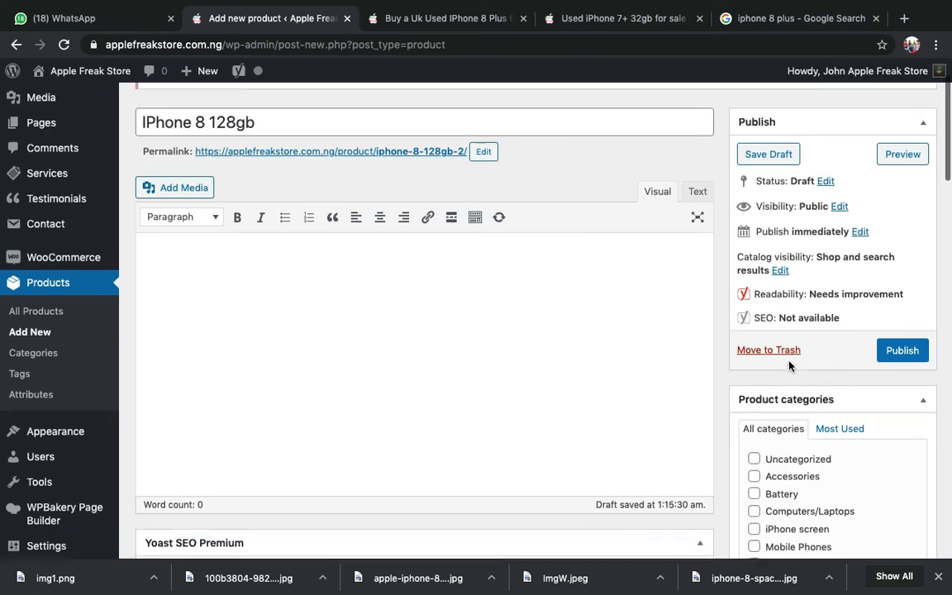
{"action": "scroll", "coordinate": [323, 261], "scroll_direction": "up", "scroll_amount": 2}
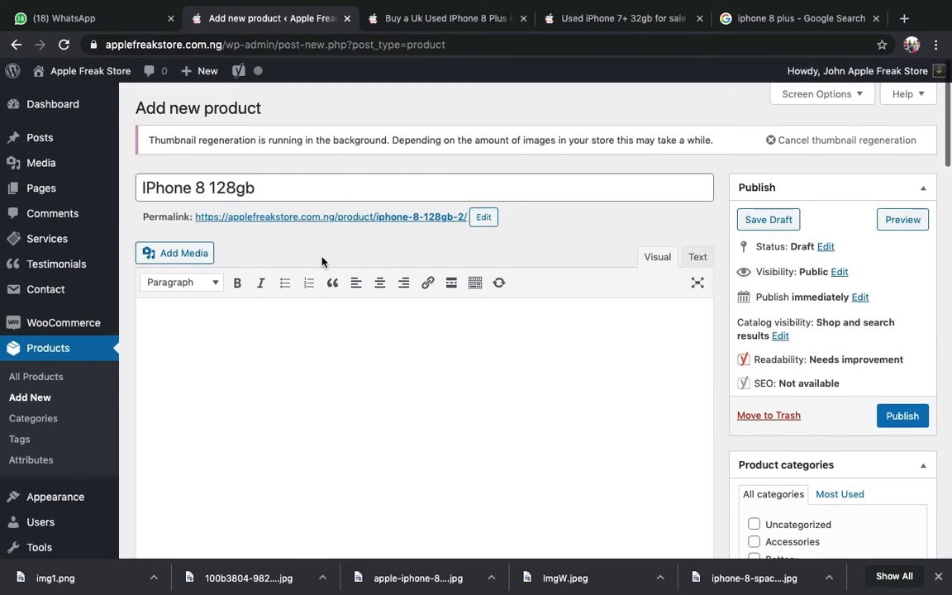
{"action": "scroll", "coordinate": [323, 261], "scroll_direction": "down", "scroll_amount": 4}
{"action": "scroll", "coordinate": [323, 261], "scroll_direction": "up", "scroll_amount": 4}
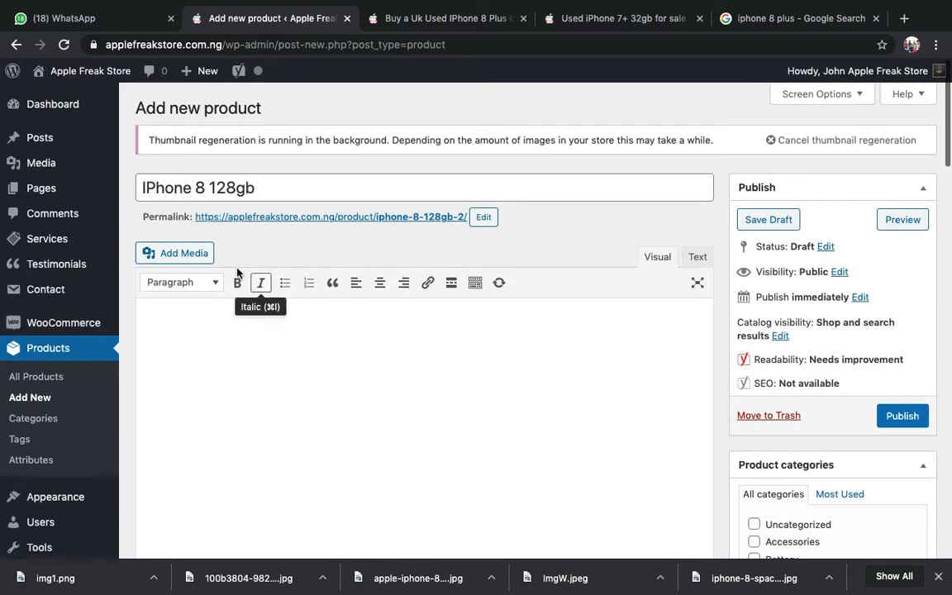
{"action": "left_click", "coordinate": [248, 180]}
{"action": "scroll", "coordinate": [279, 334], "scroll_direction": "down", "scroll_amount": 20}
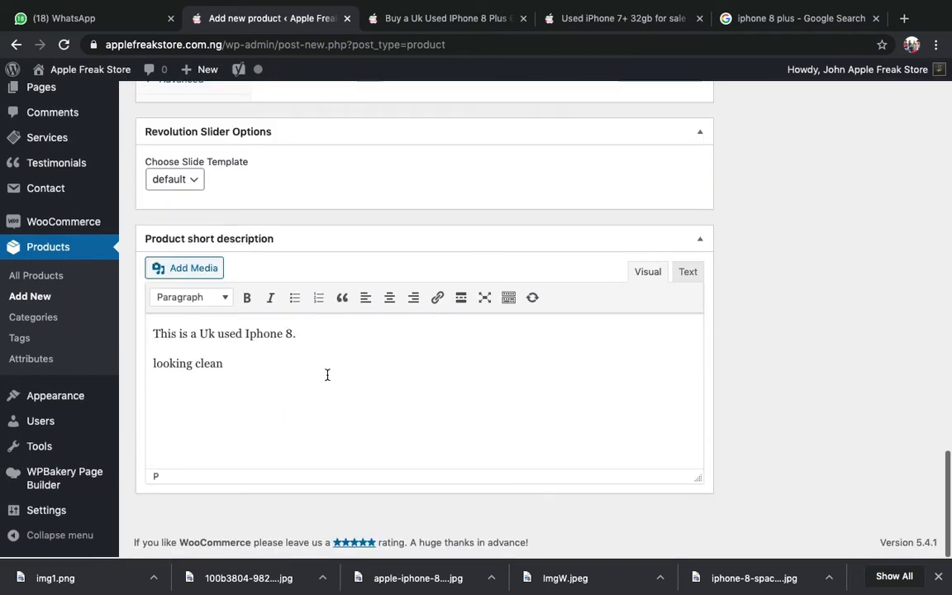
{"action": "scroll", "coordinate": [328, 376], "scroll_direction": "up", "scroll_amount": 3}
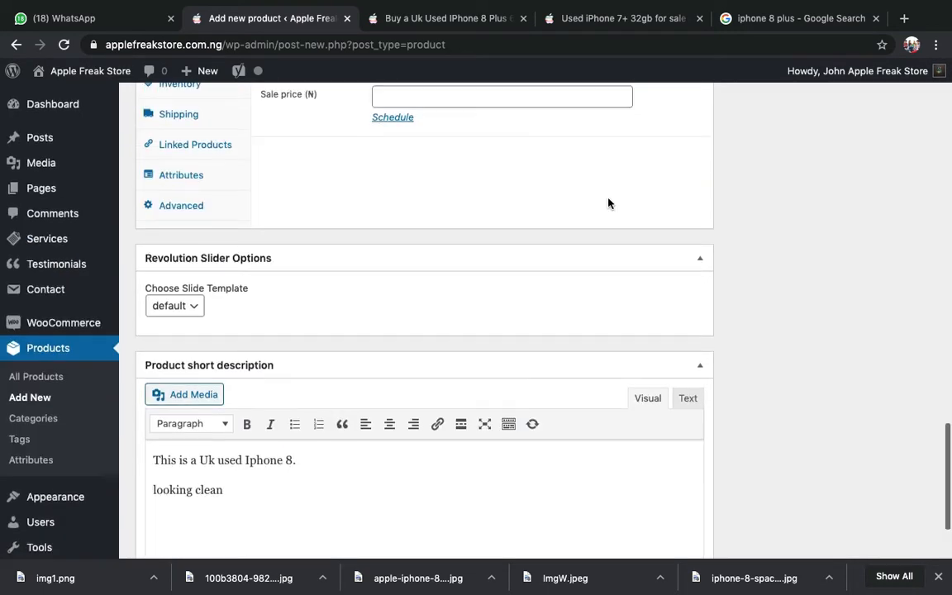
{"action": "scroll", "coordinate": [608, 203], "scroll_direction": "up", "scroll_amount": 15}
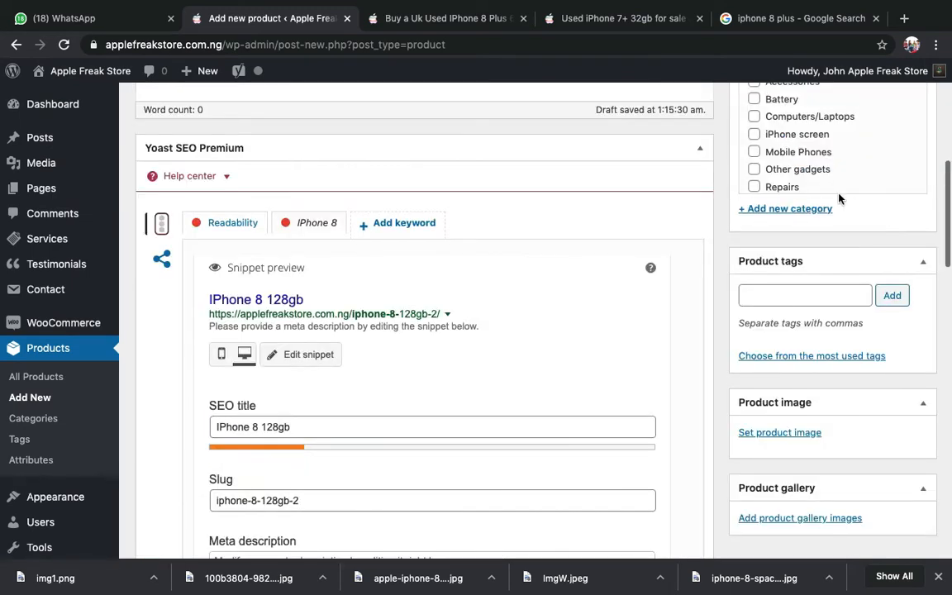
{"action": "scroll", "coordinate": [786, 399], "scroll_direction": "up", "scroll_amount": 10}
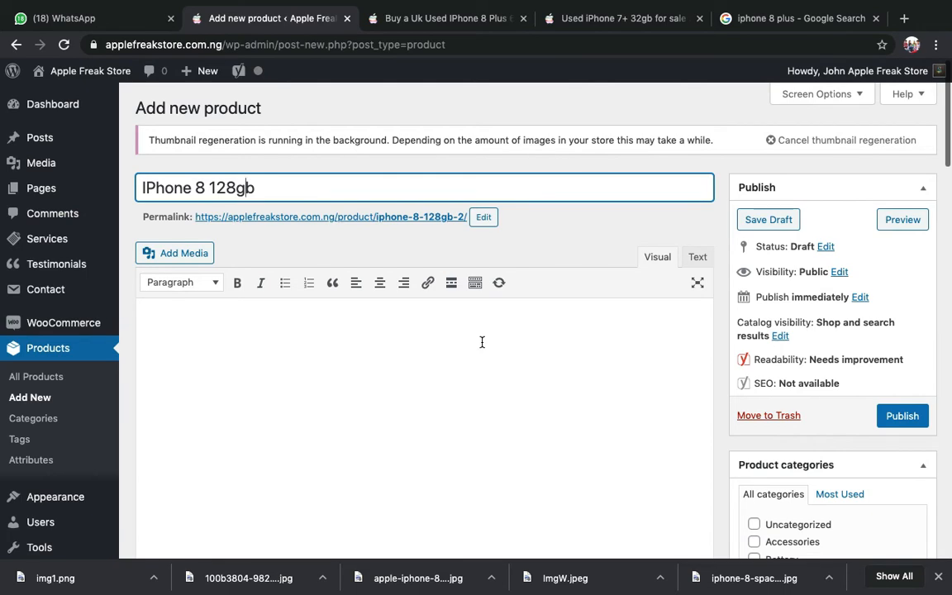
{"action": "scroll", "coordinate": [482, 341], "scroll_direction": "down", "scroll_amount": 3}
{"action": "scroll", "coordinate": [661, 291], "scroll_direction": "down", "scroll_amount": 2}
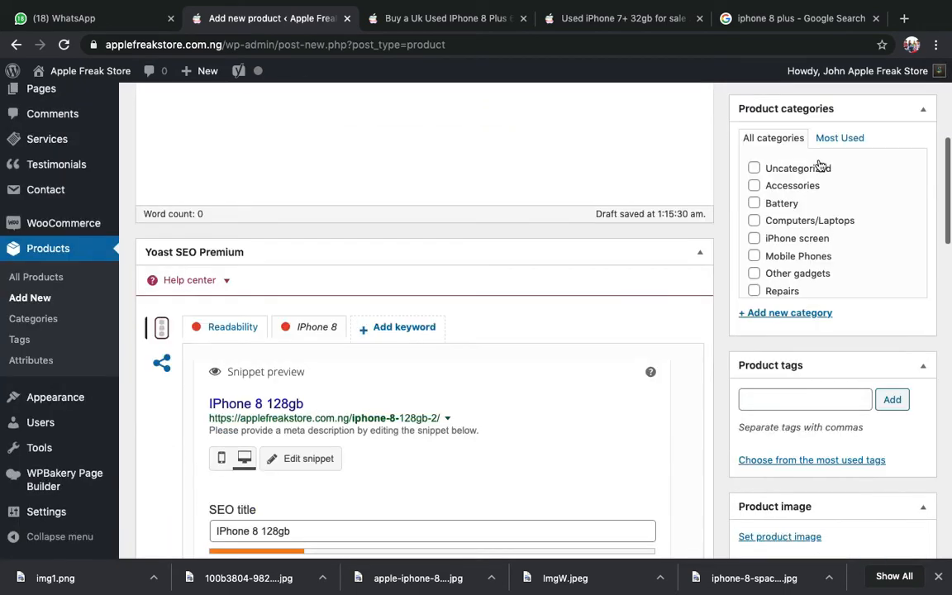
{"action": "scroll", "coordinate": [662, 244], "scroll_direction": "up", "scroll_amount": 1}
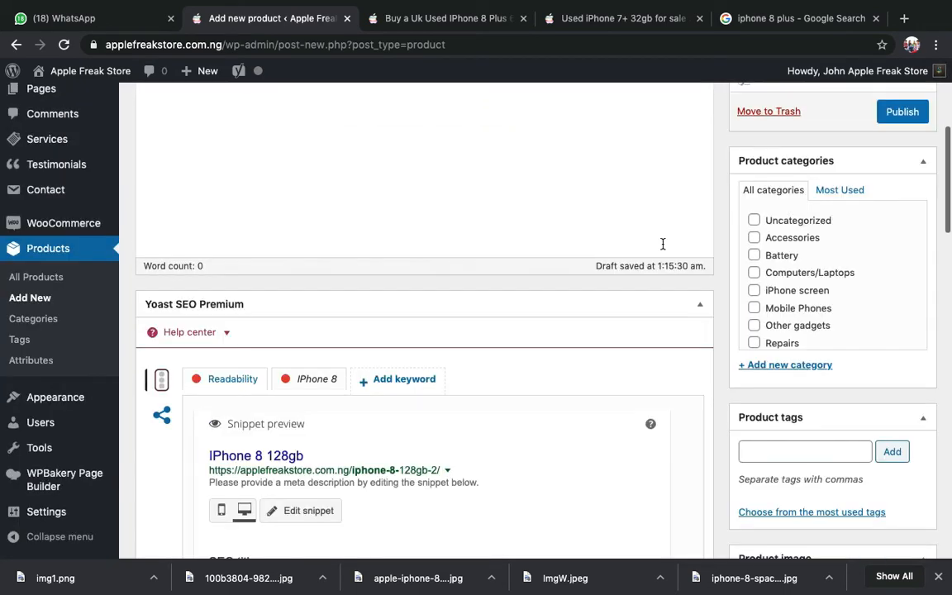
{"action": "scroll", "coordinate": [595, 231], "scroll_direction": "up", "scroll_amount": 5}
{"action": "scroll", "coordinate": [816, 362], "scroll_direction": "down", "scroll_amount": 5}
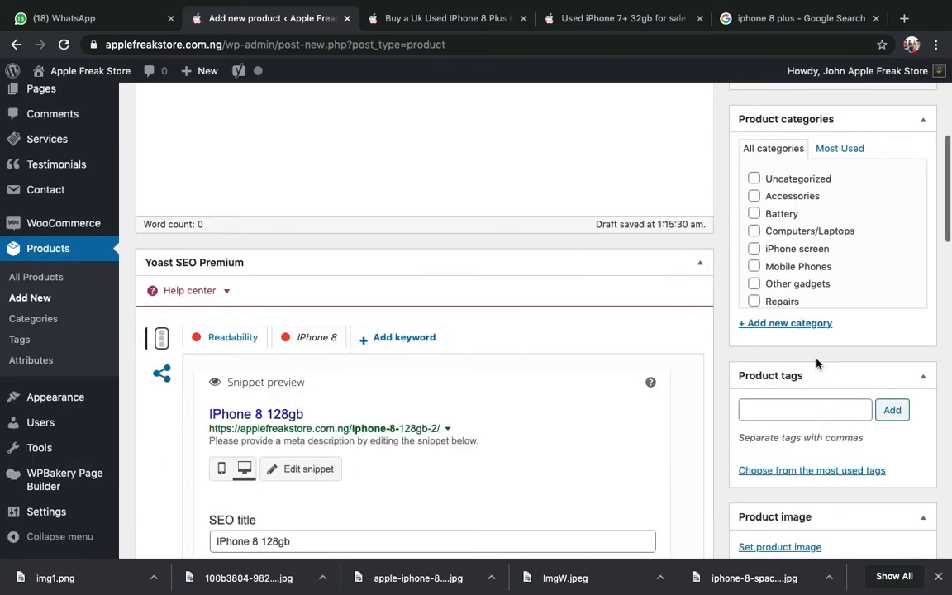
{"action": "scroll", "coordinate": [817, 364], "scroll_direction": "down", "scroll_amount": 1}
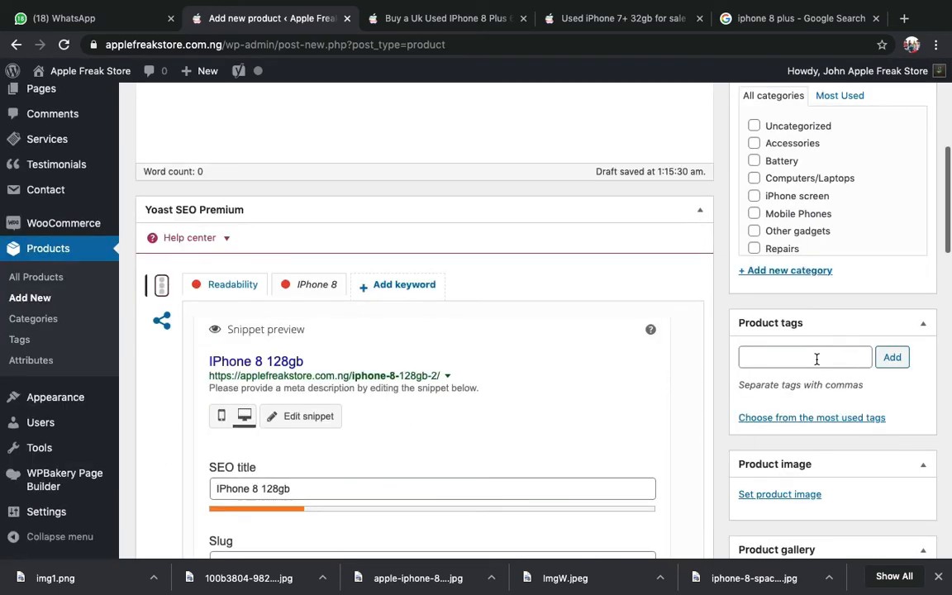
{"action": "scroll", "coordinate": [817, 360], "scroll_direction": "up", "scroll_amount": 1}
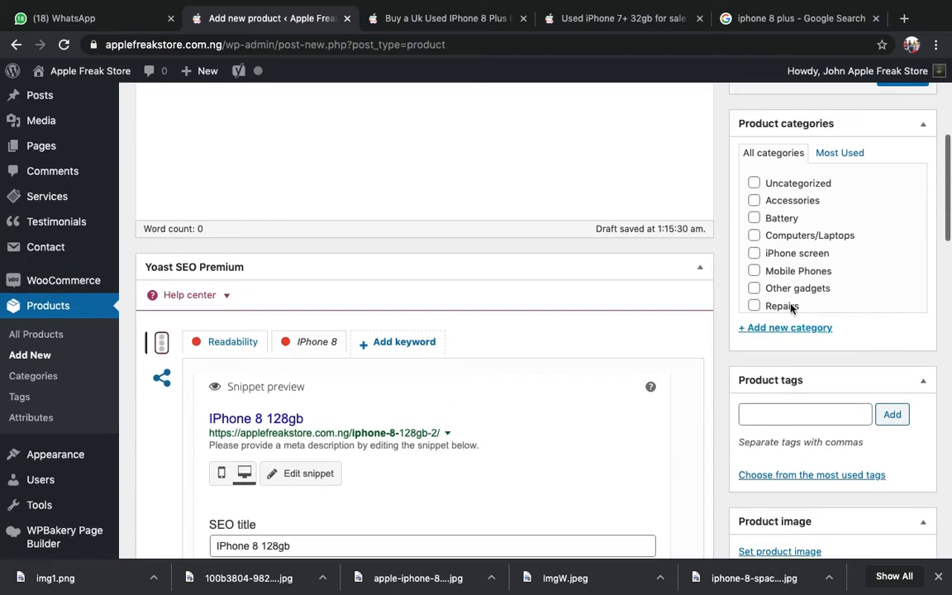
{"action": "left_click", "coordinate": [774, 271]}
{"action": "scroll", "coordinate": [777, 272], "scroll_direction": "down", "scroll_amount": 1}
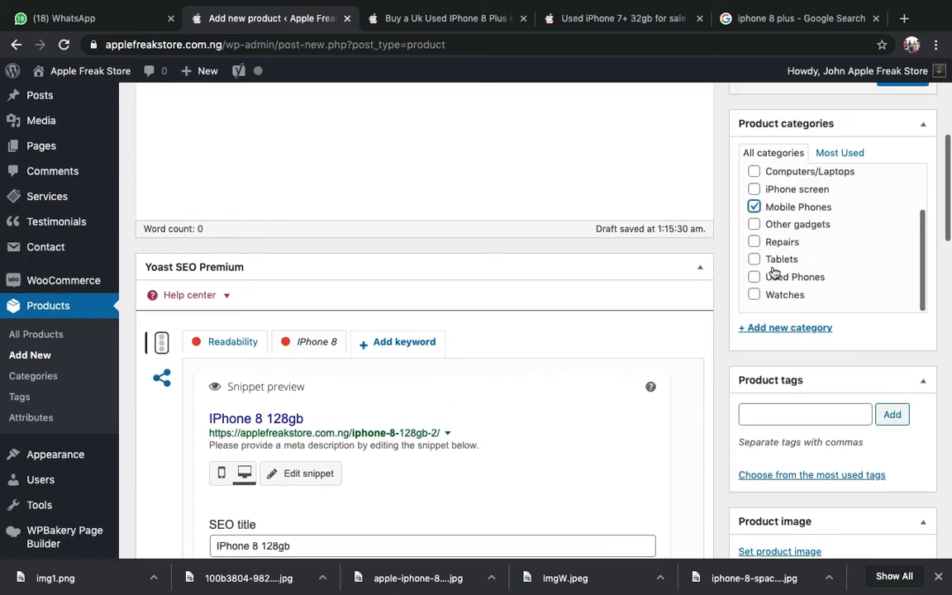
{"action": "scroll", "coordinate": [635, 301], "scroll_direction": "down", "scroll_amount": 3}
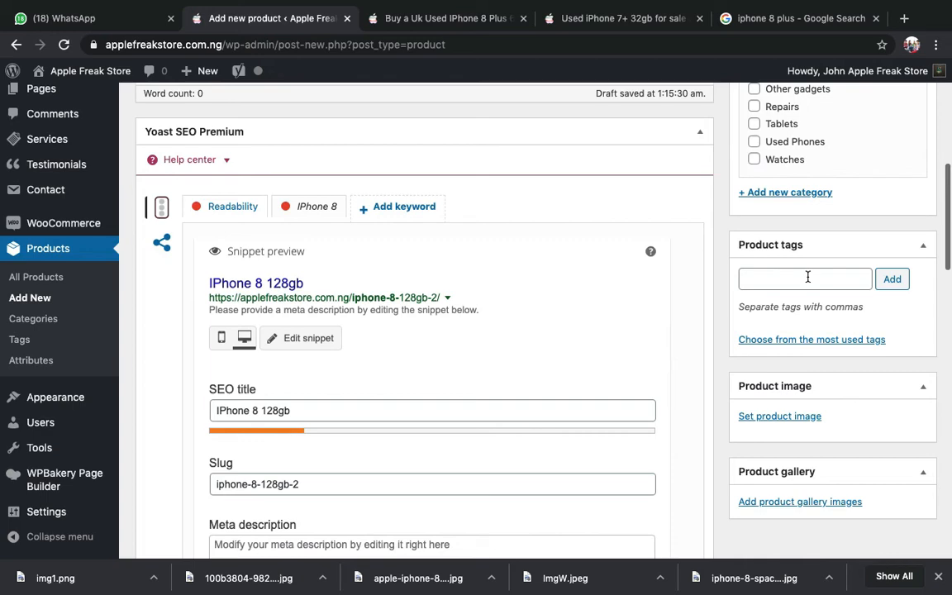
- Copy the focus keyword 'IPhone 8' and add it as the first product tag
{"action": "scroll", "coordinate": [719, 319], "scroll_direction": "down", "scroll_amount": 9}
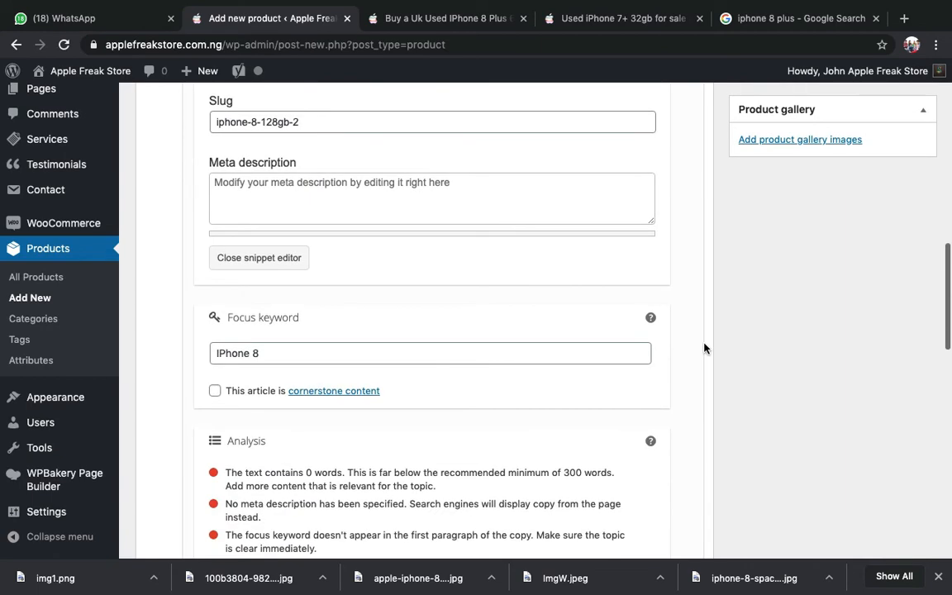
{"action": "triple_click", "coordinate": [335, 355]}
{"action": "key", "text": "super+c"}
{"action": "scroll", "coordinate": [334, 362], "scroll_direction": "up", "scroll_amount": 11}
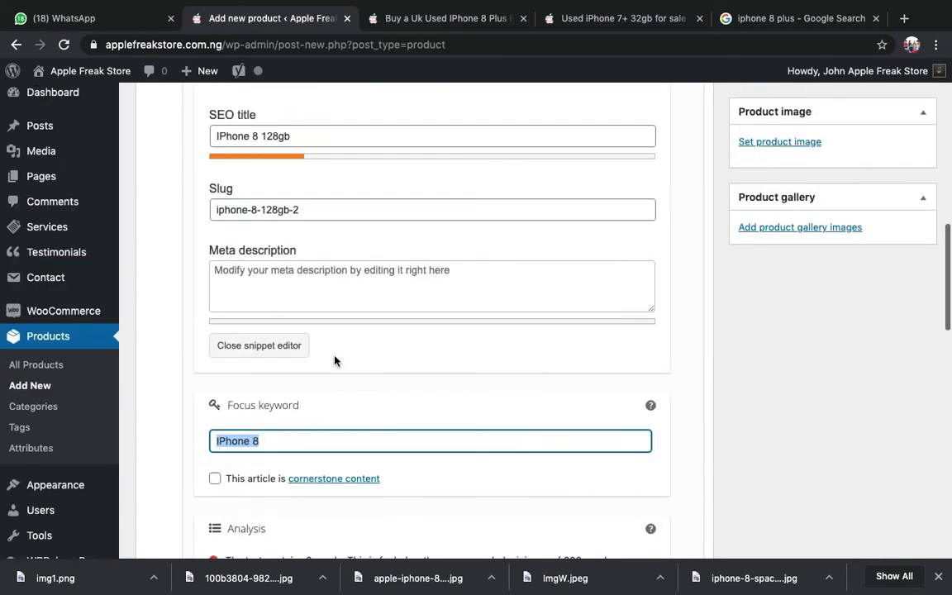
{"action": "scroll", "coordinate": [304, 449], "scroll_direction": "down", "scroll_amount": 5}
{"action": "scroll", "coordinate": [304, 449], "scroll_direction": "down", "scroll_amount": 1}
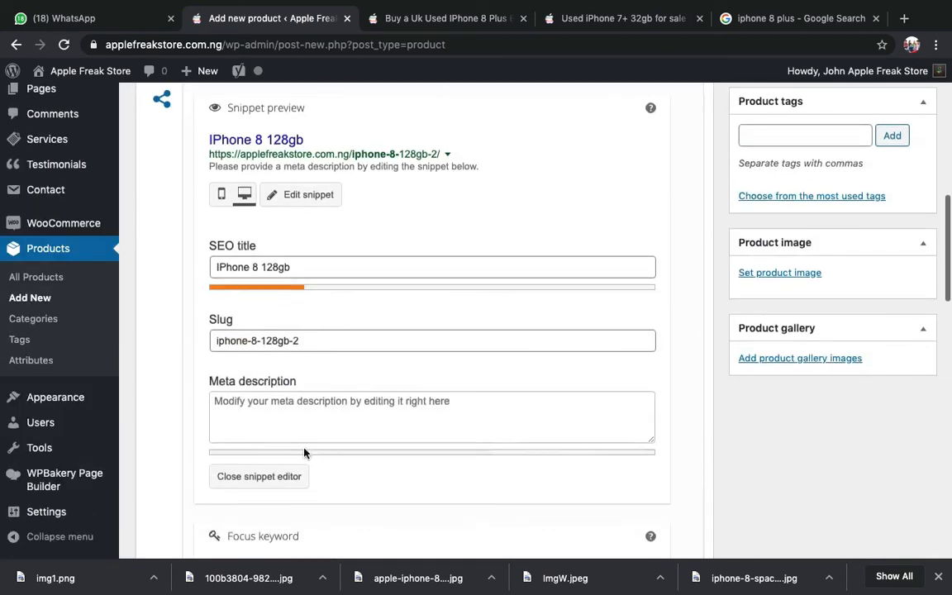
{"action": "scroll", "coordinate": [633, 413], "scroll_direction": "up", "scroll_amount": 10}
{"action": "scroll", "coordinate": [792, 214], "scroll_direction": "down", "scroll_amount": 8}
{"action": "left_click", "coordinate": [786, 230]}
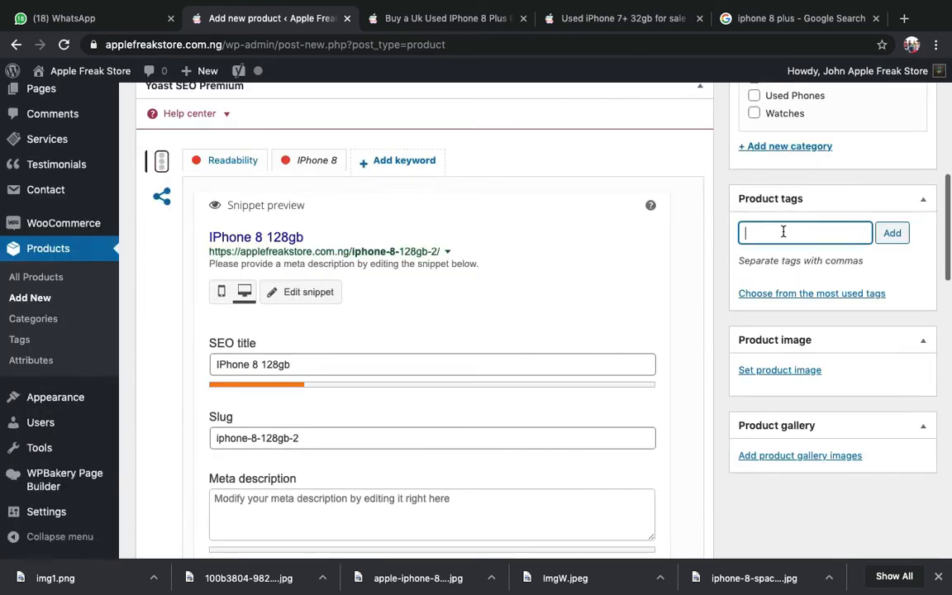
{"action": "key", "text": "super+v"}
{"action": "key", "text": "Return"}
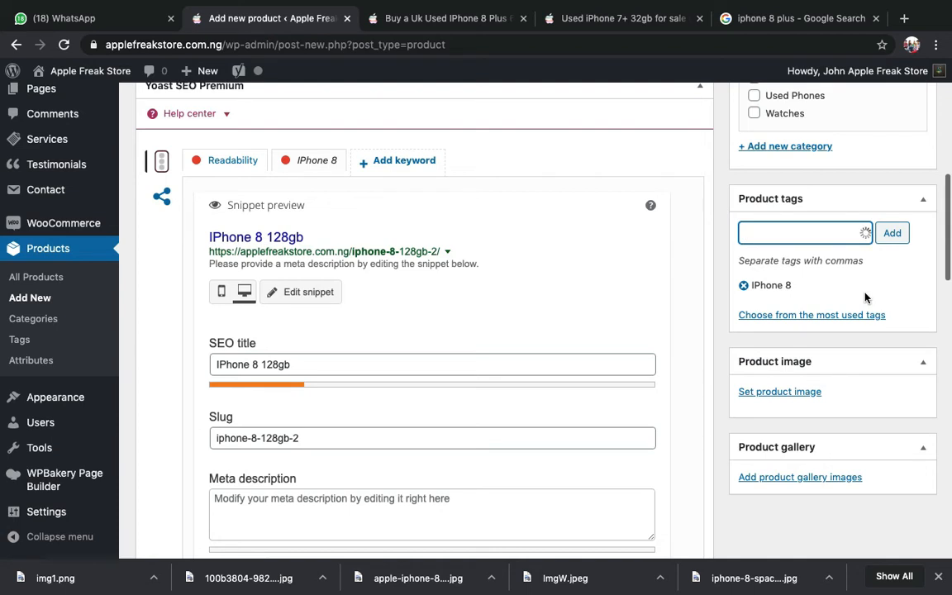
- Add the product tag 'iphone 8 uk used', correcting the typo
{"action": "type", "text": "iphon"}
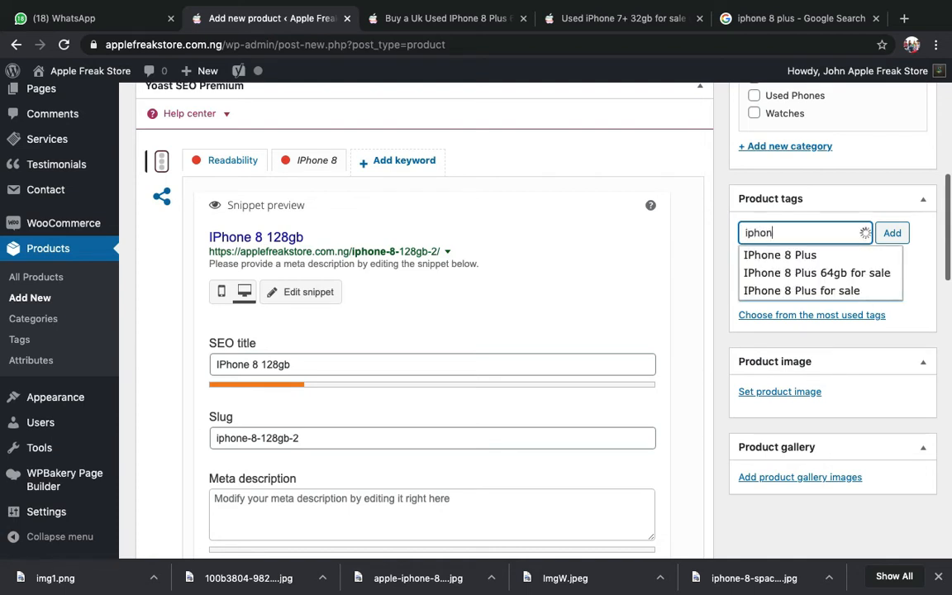
{"action": "type", "text": "e 8 uk uised"}
{"action": "key", "text": "BackSpace"}
{"action": "key", "text": "BackSpace"}
{"action": "key", "text": "BackSpace"}
{"action": "key", "text": "BackSpace"}
{"action": "type", "text": "sed"}
{"action": "key", "text": "Return"}
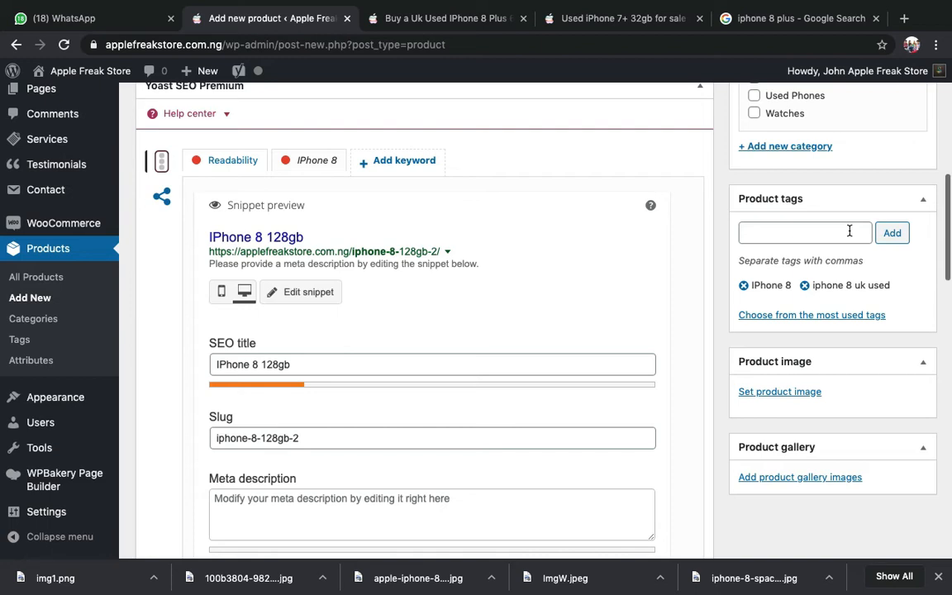
- Add the tags 'iphone 8 on jiji', 'iphone 8 used' and 'used iphone 8'
{"action": "left_click", "coordinate": [849, 231]}
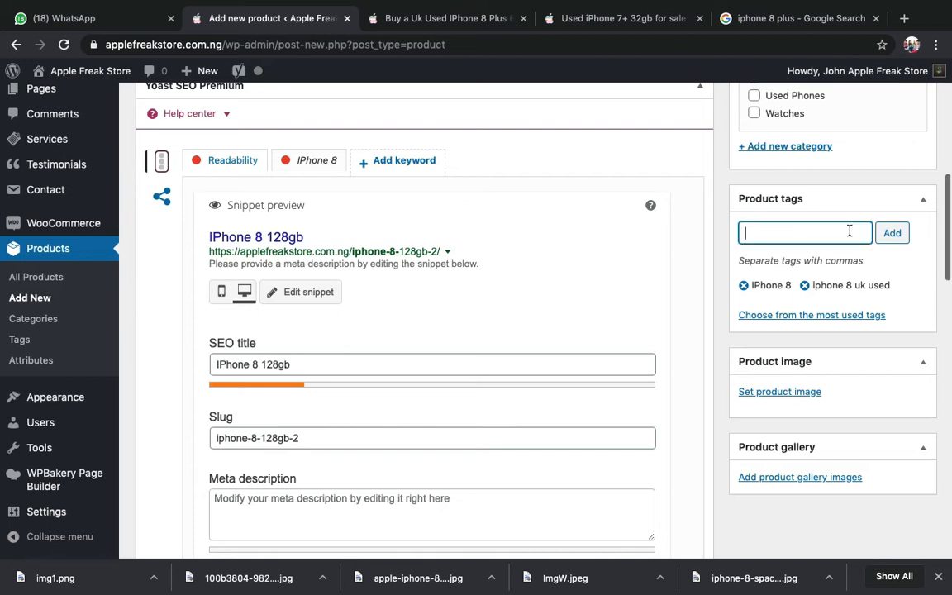
{"action": "type", "text": "iphone 8 on"}
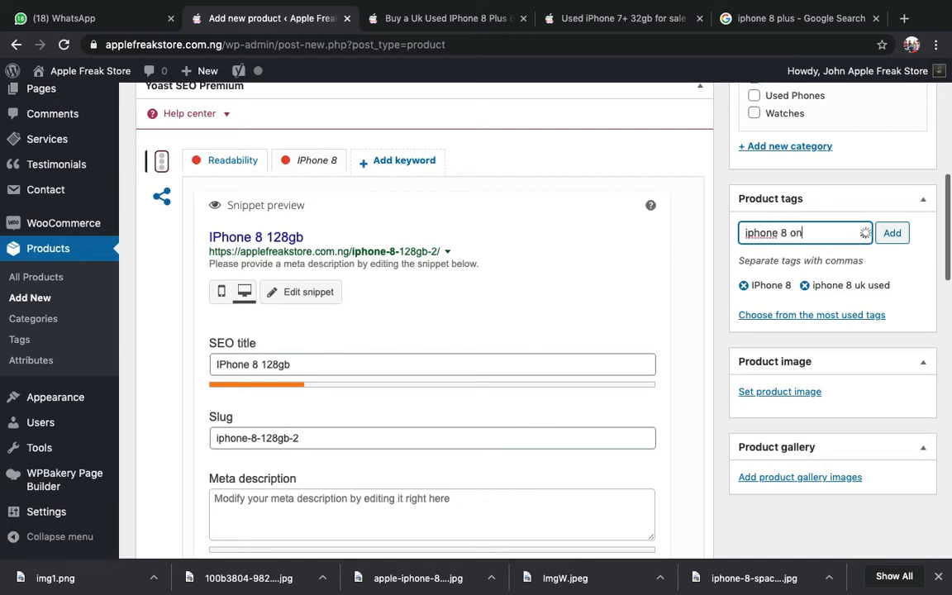
{"action": "type", "text": " jiji"}
{"action": "key", "text": "Return"}
{"action": "type", "text": "ipho"}
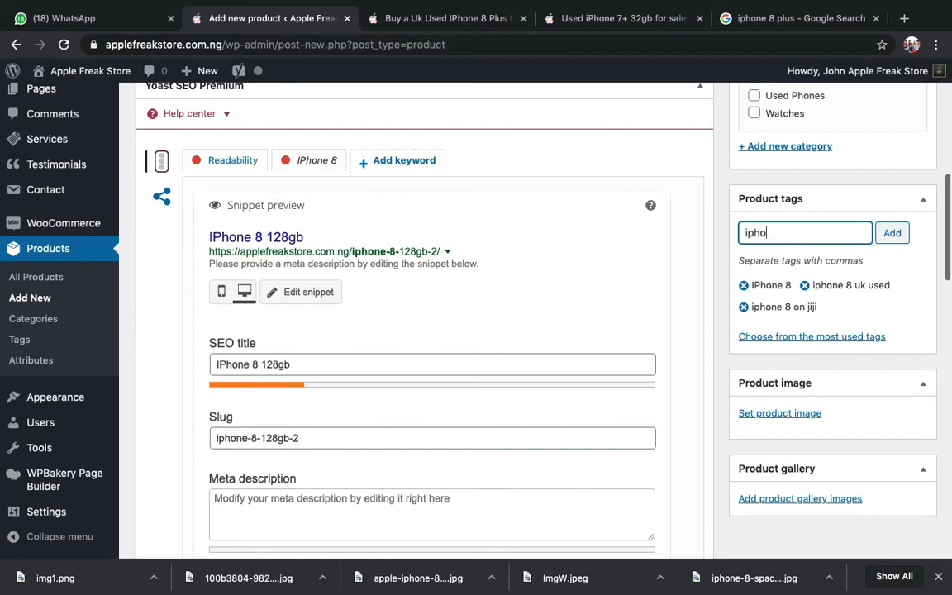
{"action": "type", "text": "ne 8 used"}
{"action": "key", "text": "Return"}
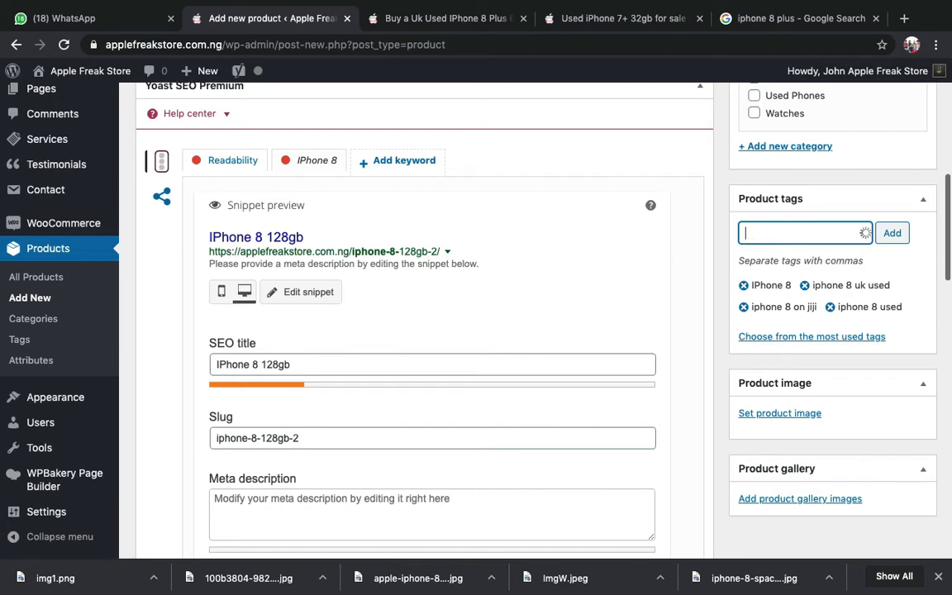
{"action": "type", "text": "used iphone"}
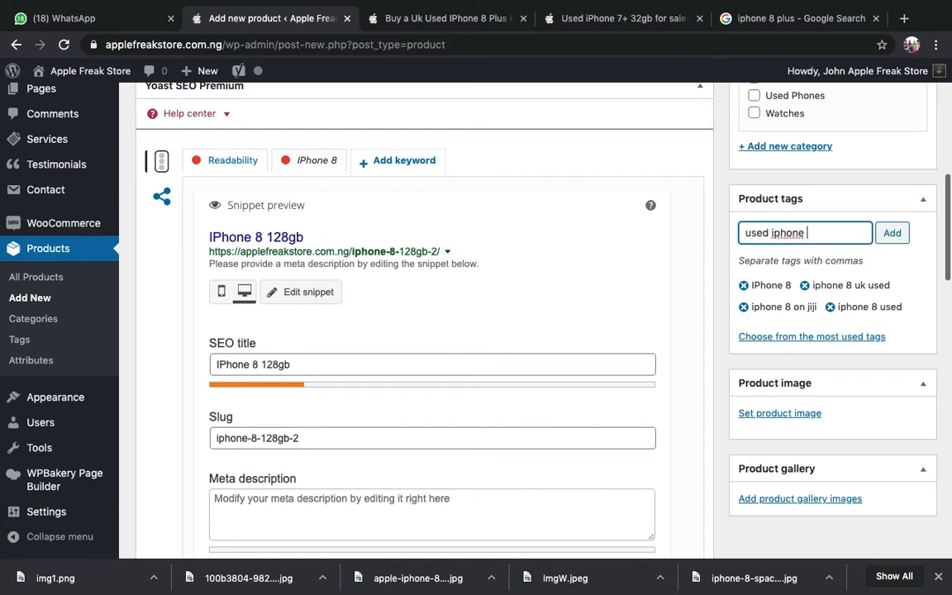
{"action": "type", "text": " 8"}
{"action": "key", "text": "Return"}
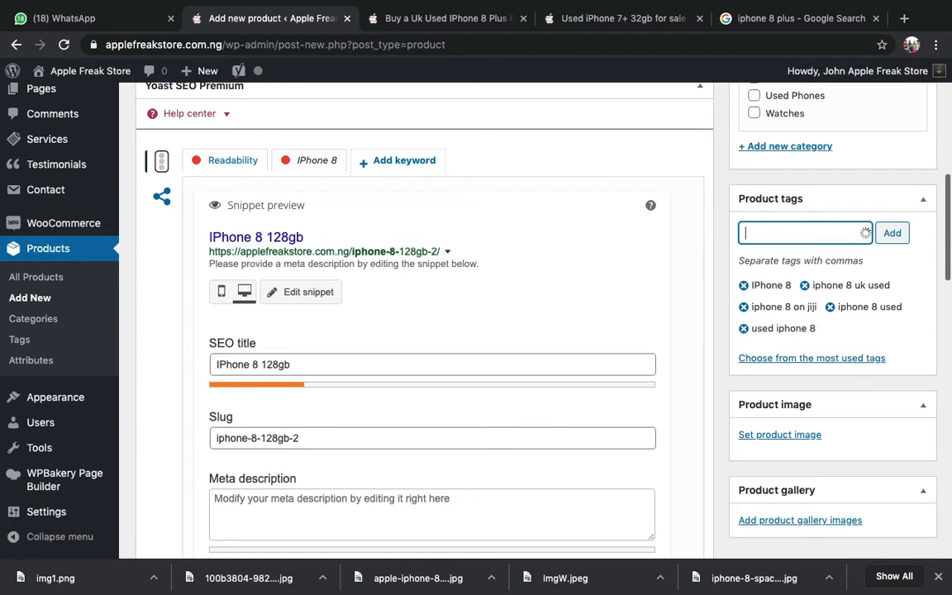
- Add the tags 'clean iphone 8', 'iphone 8 bergium' and 'iphone 8 nigeria used'
{"action": "type", "text": "clean i"}
{"action": "type", "text": "phd"}
{"action": "key", "text": "BackSpace"}
{"action": "type", "text": "one "}
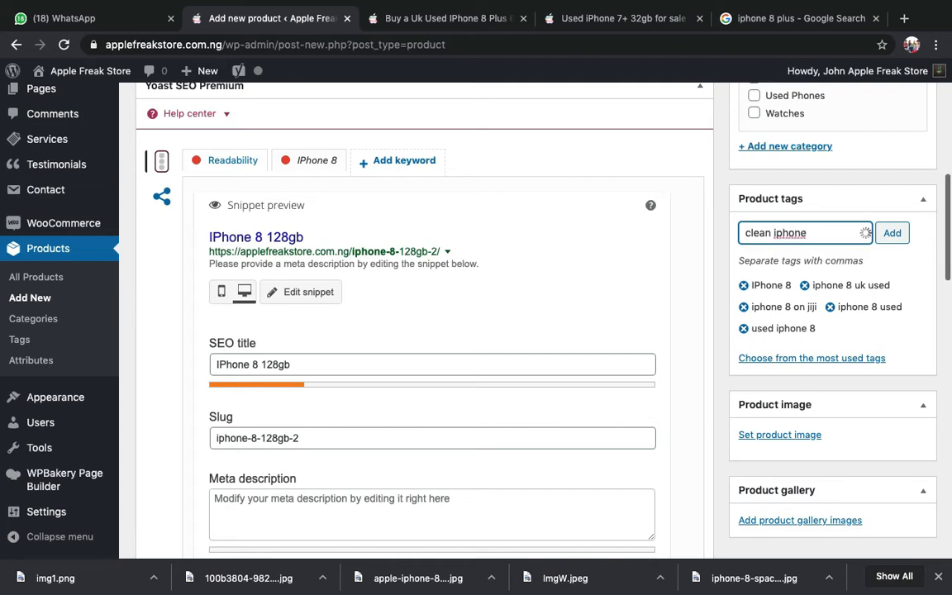
{"action": "type", "text": "8"}
{"action": "key", "text": "Return"}
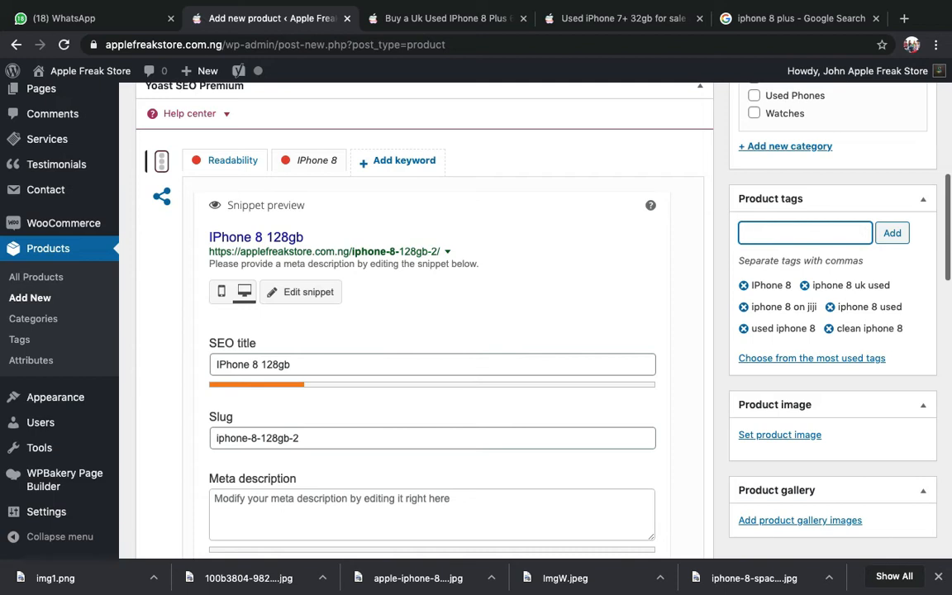
{"action": "type", "text": "iphone 8 ber"}
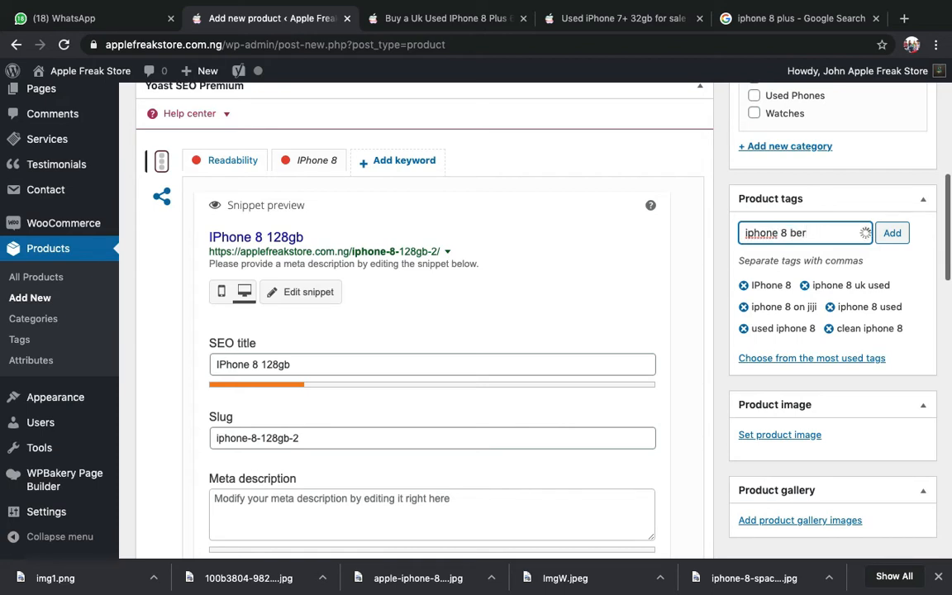
{"action": "type", "text": "gium"}
{"action": "key", "text": "Return"}
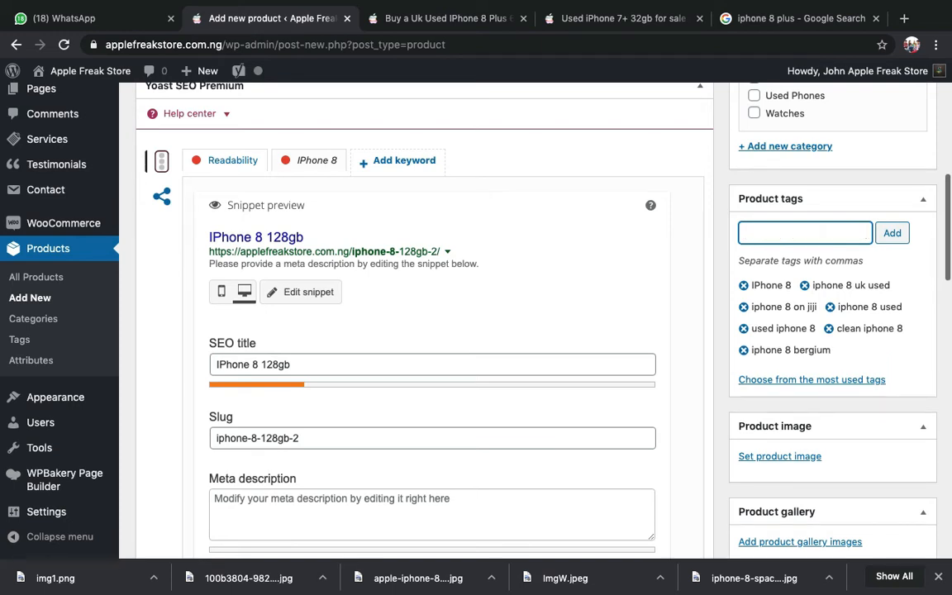
{"action": "type", "text": "iphone 8 niger"}
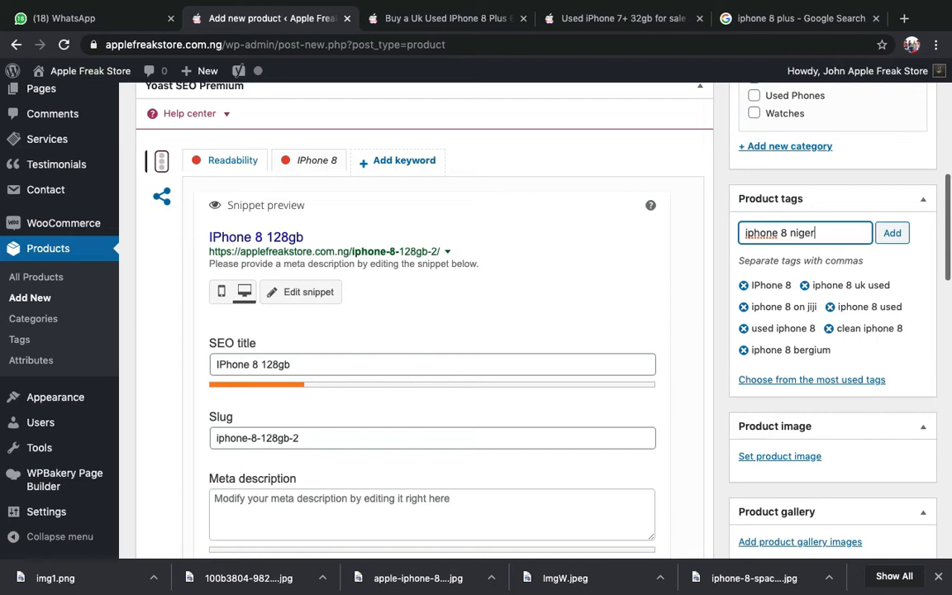
{"action": "type", "text": "ia used"}
{"action": "key", "text": "Return"}
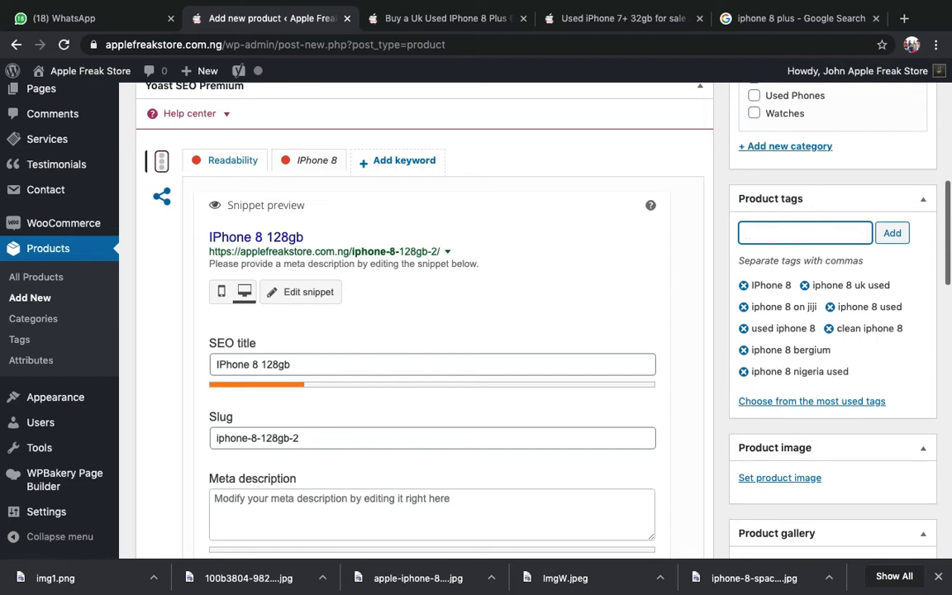
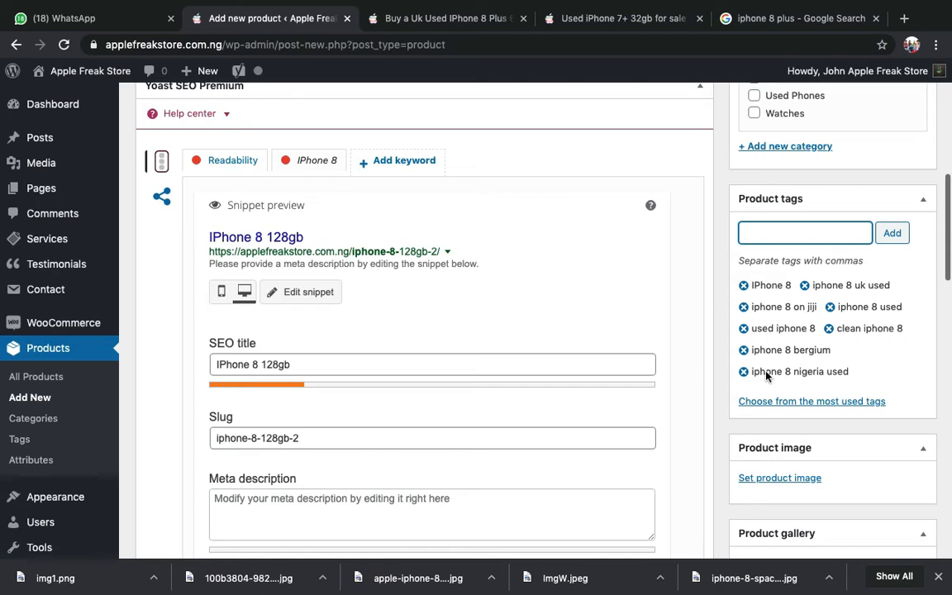
- Prefix the SEO title with 'Buy a Uk Used', correcting the typo
{"action": "scroll", "coordinate": [766, 377], "scroll_direction": "down", "scroll_amount": 2}
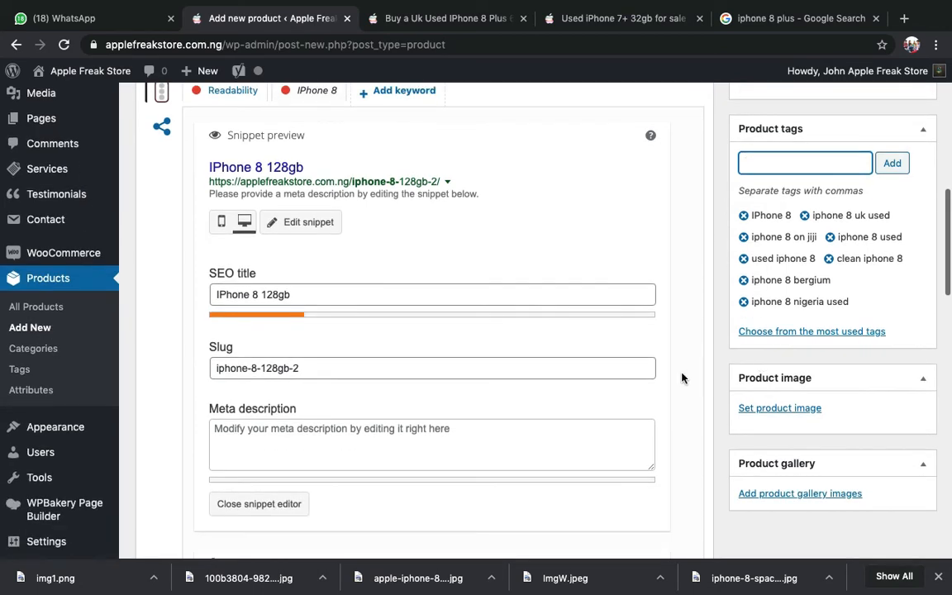
{"action": "scroll", "coordinate": [682, 379], "scroll_direction": "up", "scroll_amount": 2}
{"action": "scroll", "coordinate": [682, 378], "scroll_direction": "down", "scroll_amount": 4}
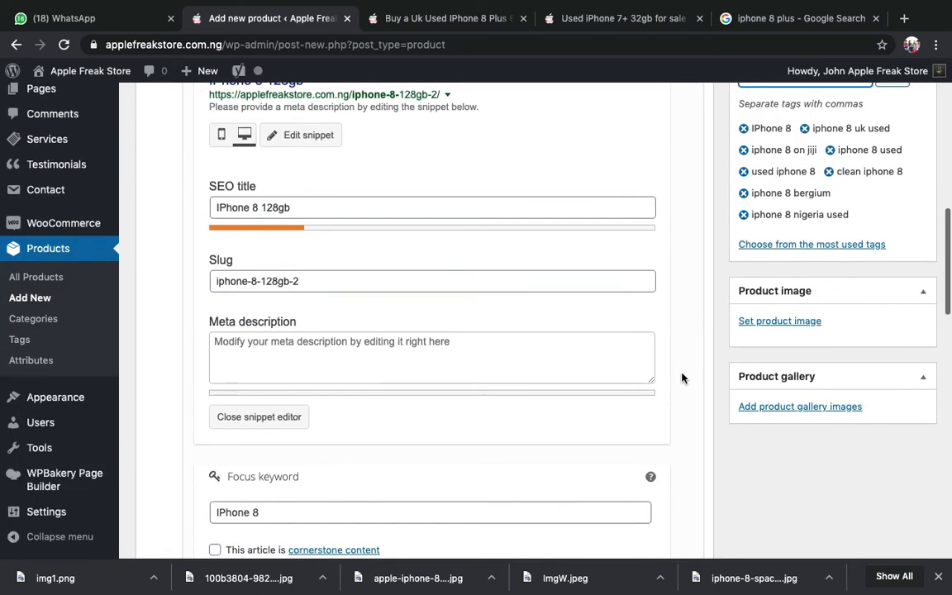
{"action": "scroll", "coordinate": [682, 378], "scroll_direction": "up", "scroll_amount": 4}
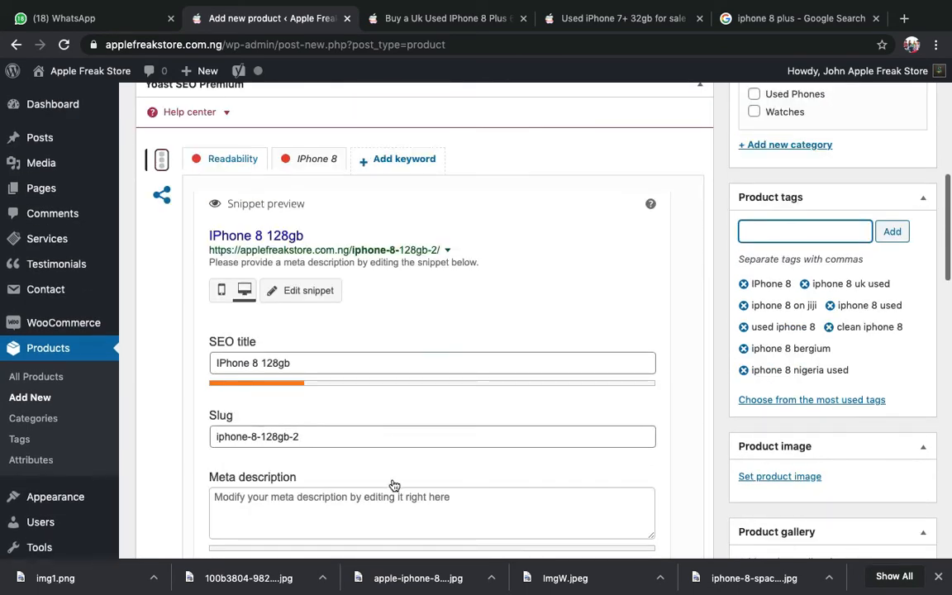
{"action": "scroll", "coordinate": [391, 479], "scroll_direction": "down", "scroll_amount": 3}
{"action": "scroll", "coordinate": [310, 294], "scroll_direction": "up", "scroll_amount": 2}
{"action": "scroll", "coordinate": [281, 272], "scroll_direction": "down", "scroll_amount": 3}
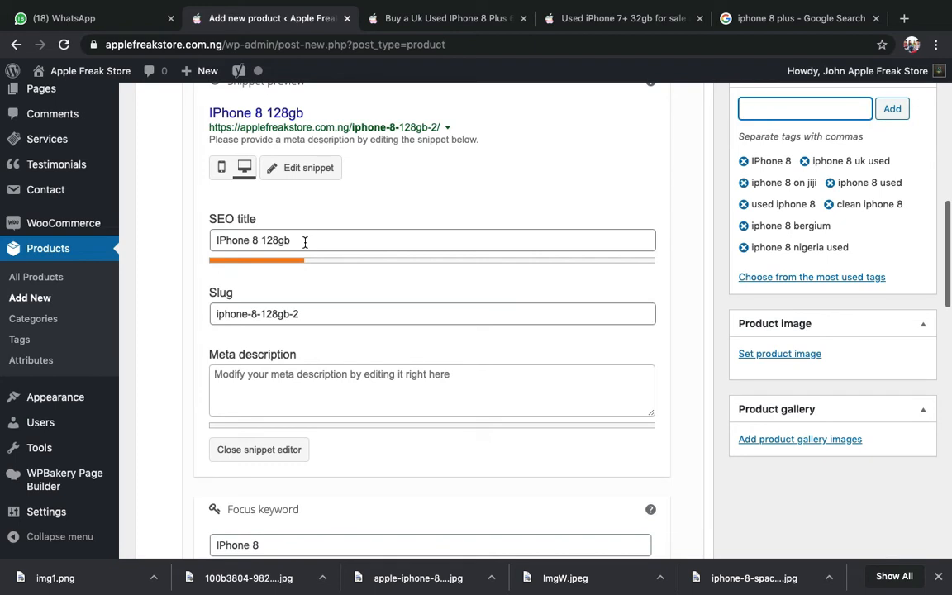
{"action": "left_click", "coordinate": [305, 242]}
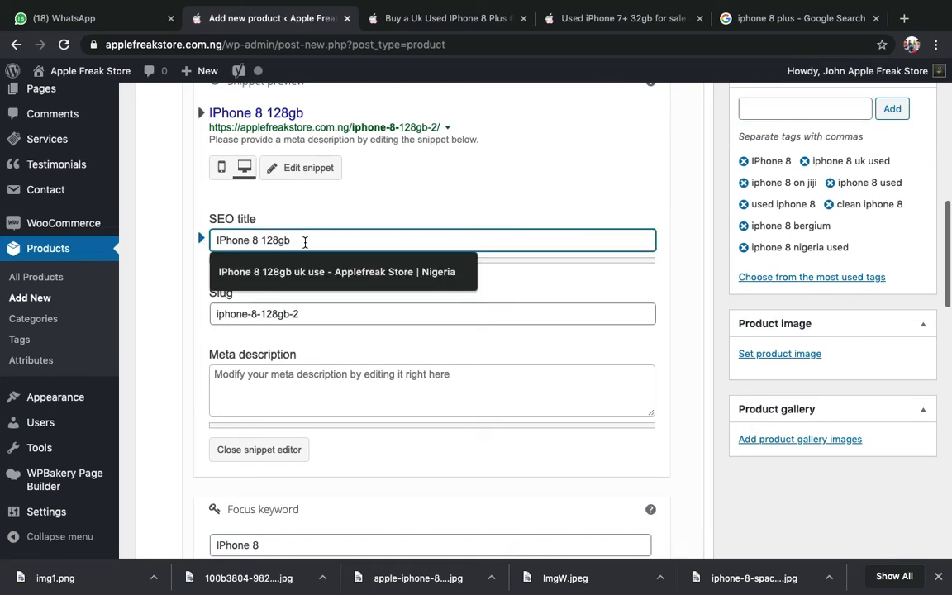
{"action": "left_click", "coordinate": [307, 339]}
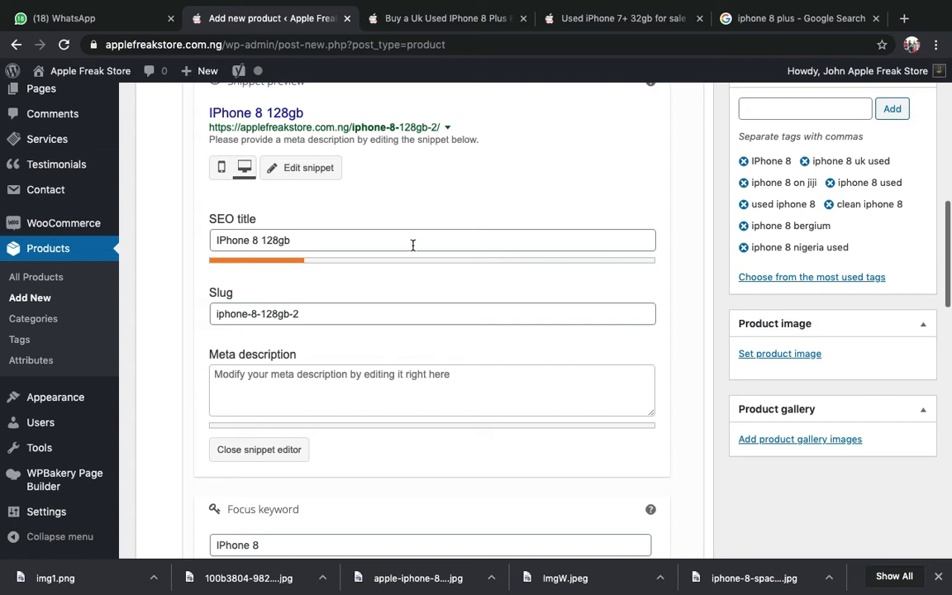
{"action": "left_click", "coordinate": [454, 245]}
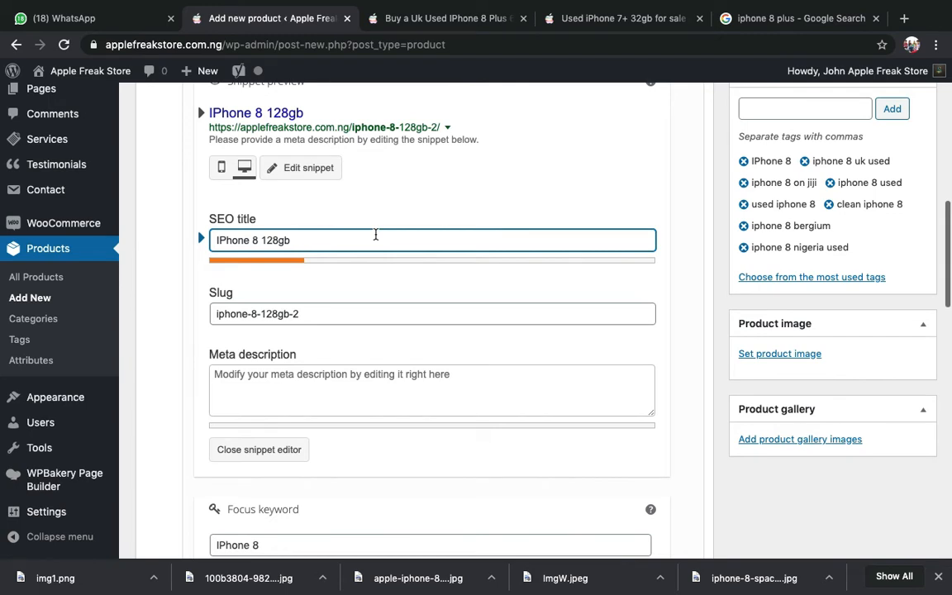
{"action": "key", "text": "super+a"}
{"action": "key", "text": "Left"}
{"action": "type", "text": "Buy "}
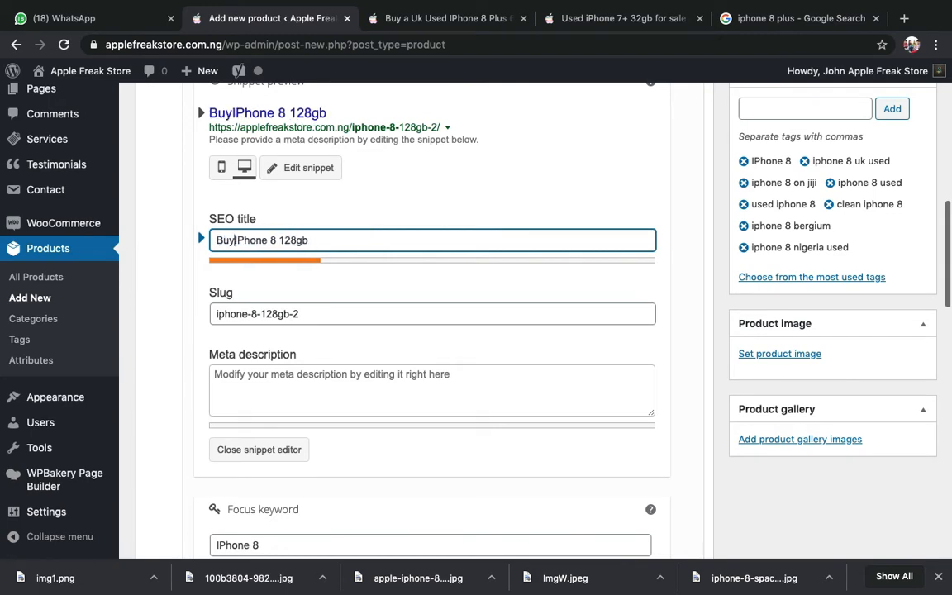
{"action": "type", "text": "a "}
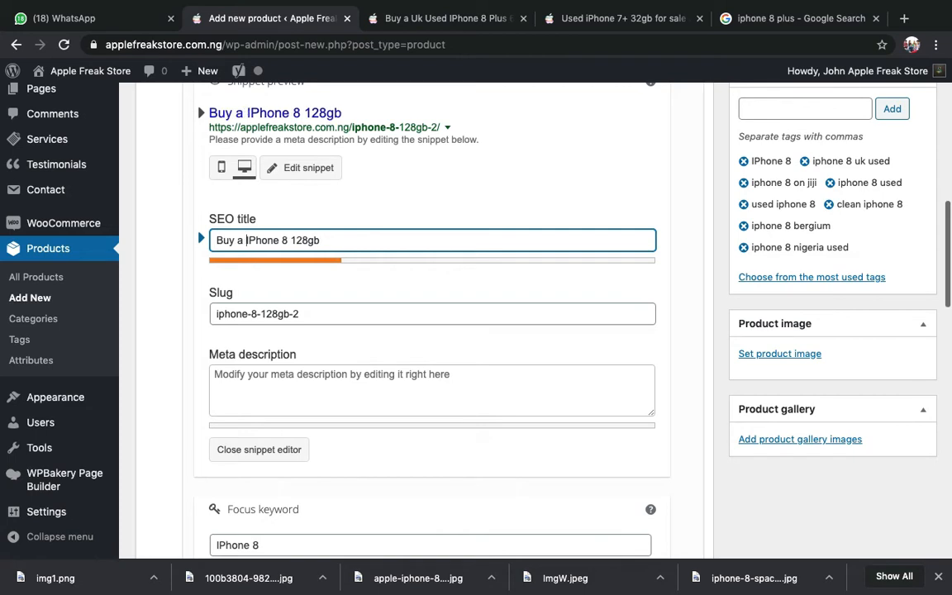
{"action": "type", "text": "Uk "}
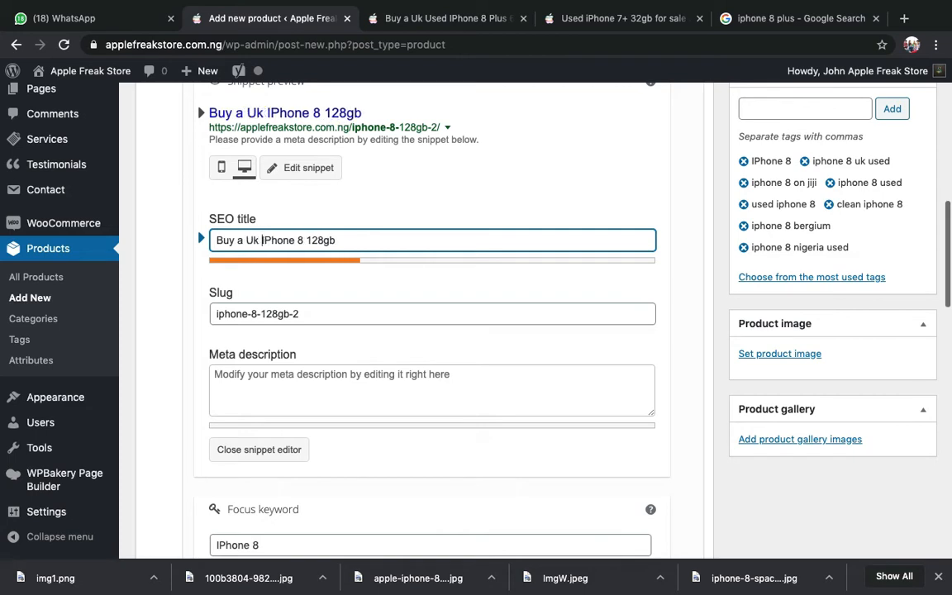
{"action": "type", "text": "Ude"}
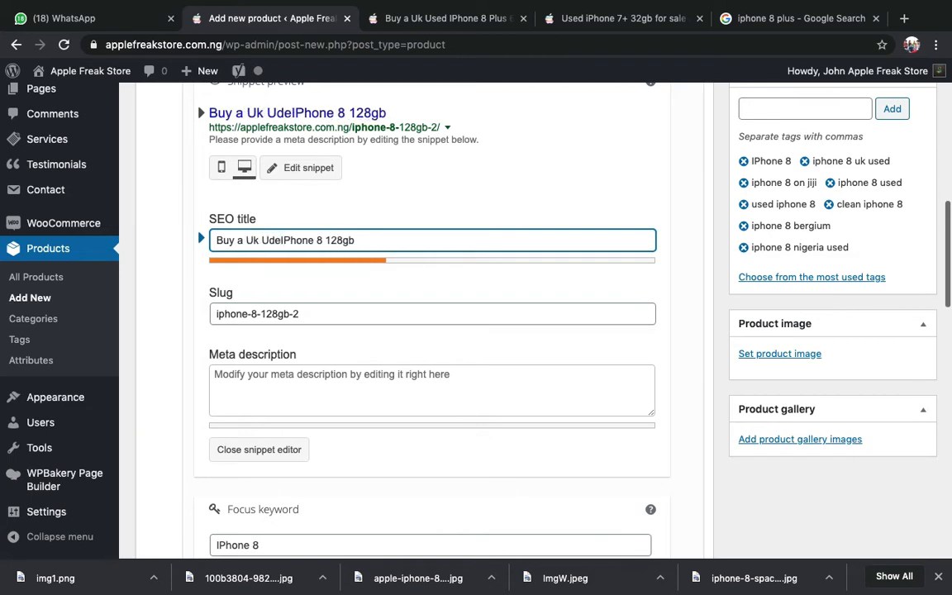
{"action": "key", "text": "BackSpace"}
{"action": "key", "text": "BackSpace"}
{"action": "type", "text": "sed I"}
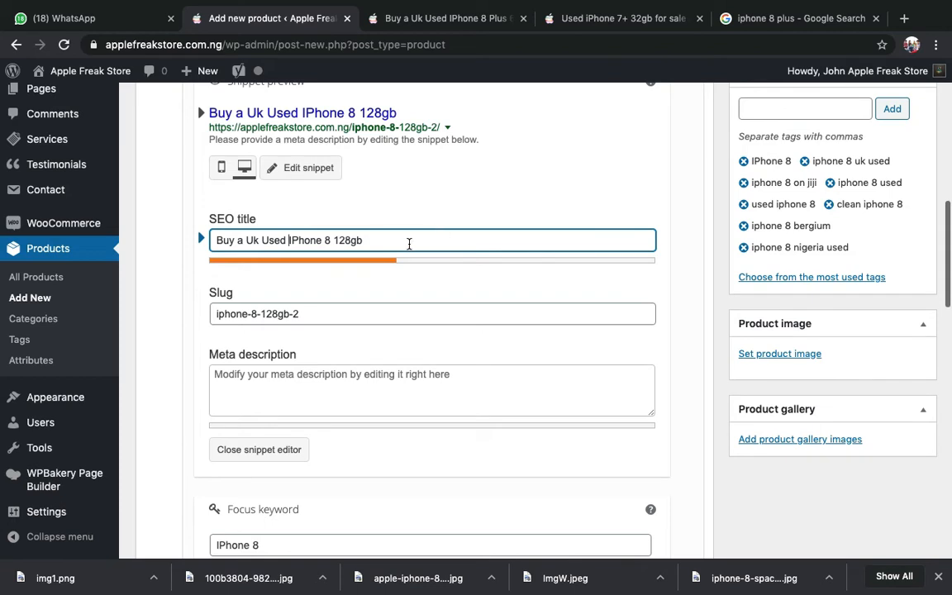
- Insert 'of' between 'IPhone 8' and '128gb' in the SEO title, removing the doubled space
{"action": "left_click", "coordinate": [333, 240]}
{"action": "type", "text": "of"}
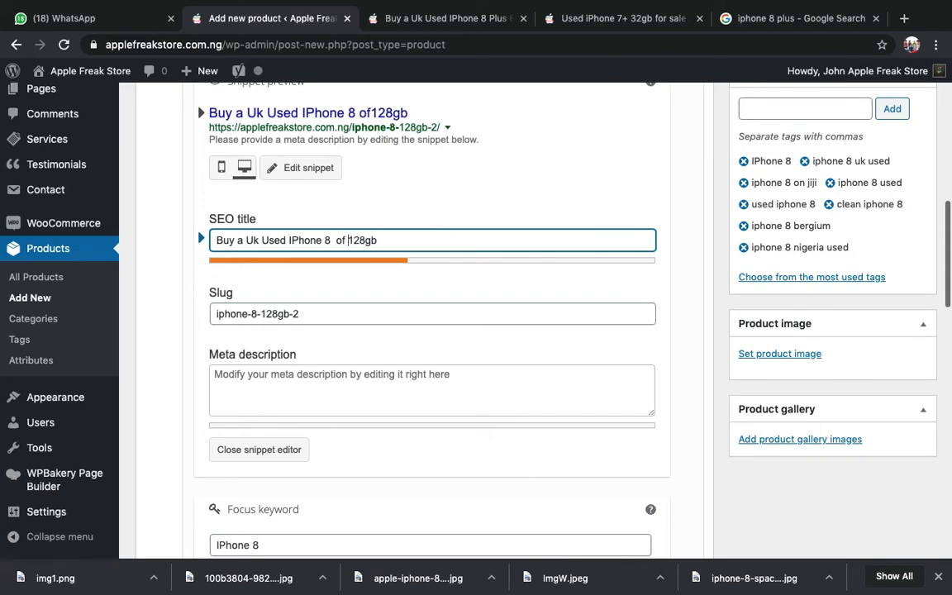
{"action": "left_click", "coordinate": [331, 240]}
{"action": "key", "text": "BackSpace"}
- Append 'Storage Space 2020' to the SEO title, fixing the typo and extra space
{"action": "left_click", "coordinate": [385, 242]}
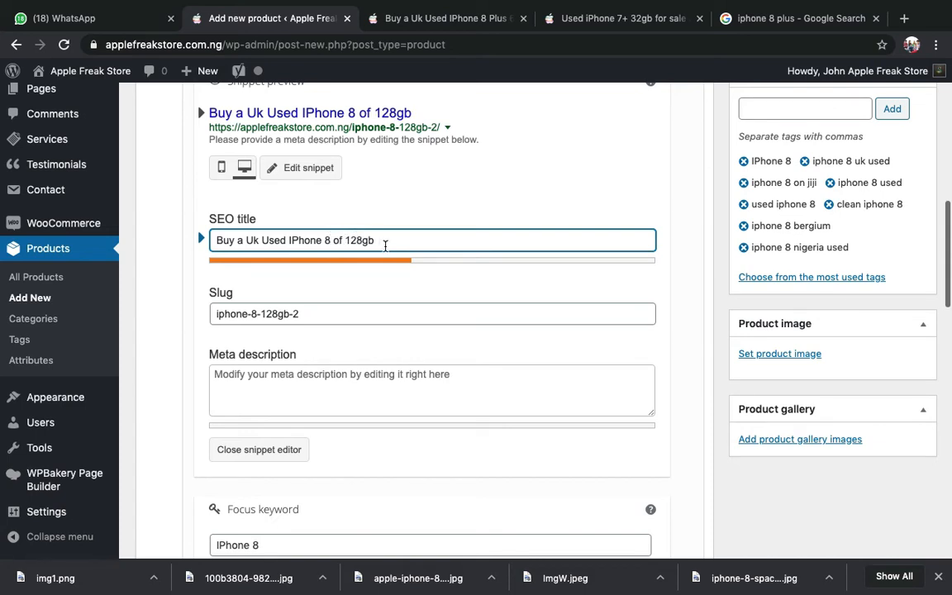
{"action": "type", "text": "Stora"}
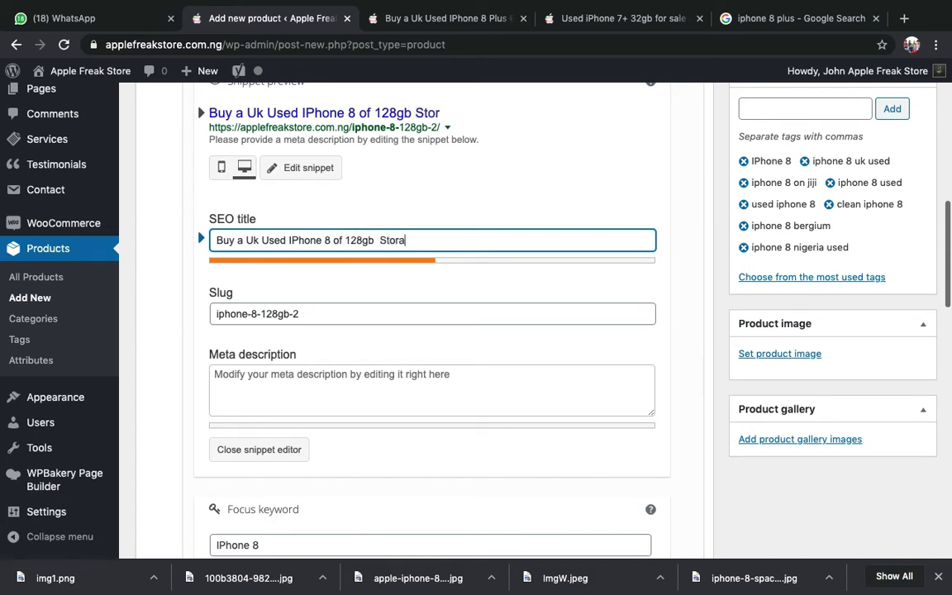
{"action": "type", "text": "ge S"}
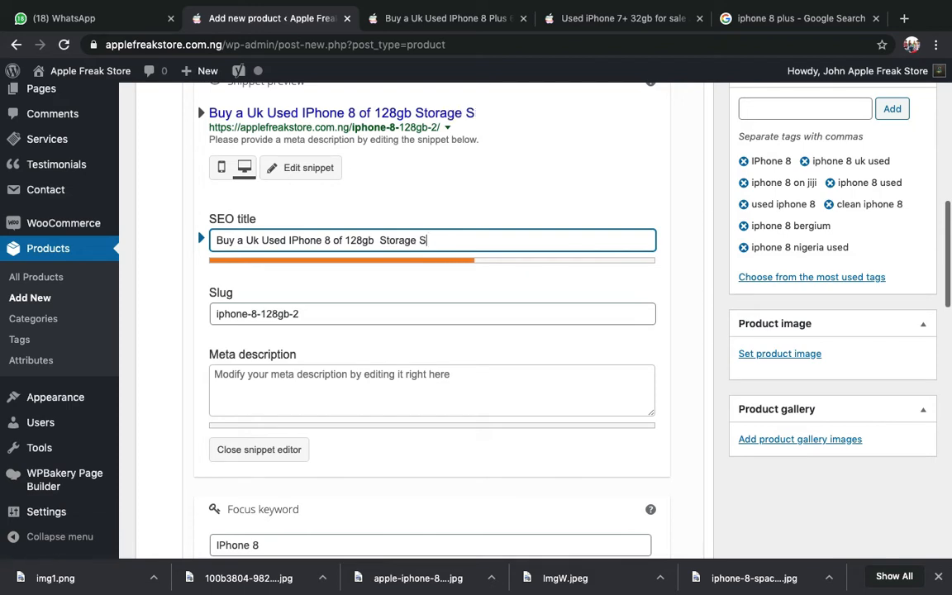
{"action": "type", "text": "pave"}
{"action": "key", "text": "BackSpace"}
{"action": "key", "text": "BackSpace"}
{"action": "type", "text": "ce"}
{"action": "left_click", "coordinate": [376, 240]}
{"action": "key", "text": "BackSpace"}
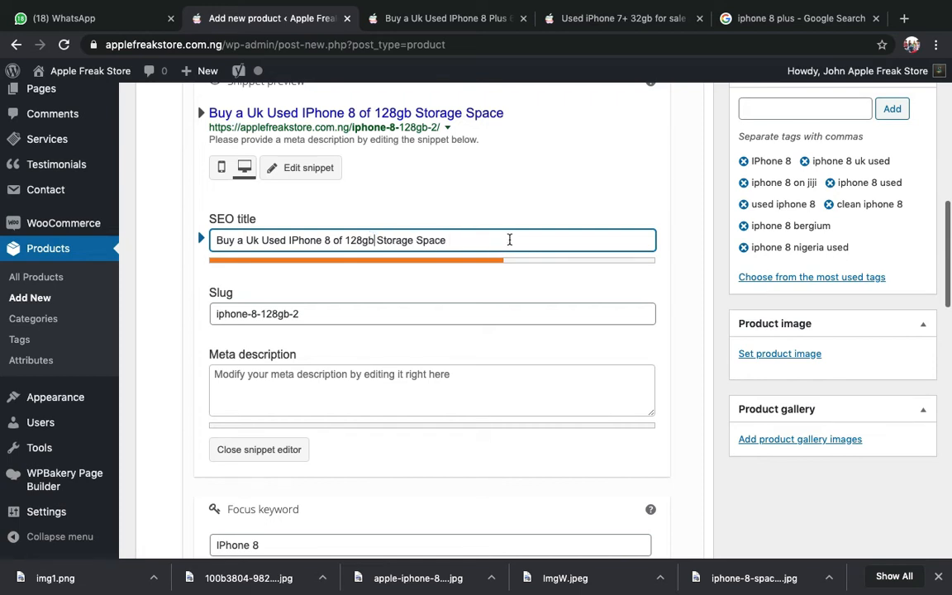
{"action": "left_click", "coordinate": [514, 245]}
{"action": "type", "text": "2020"}
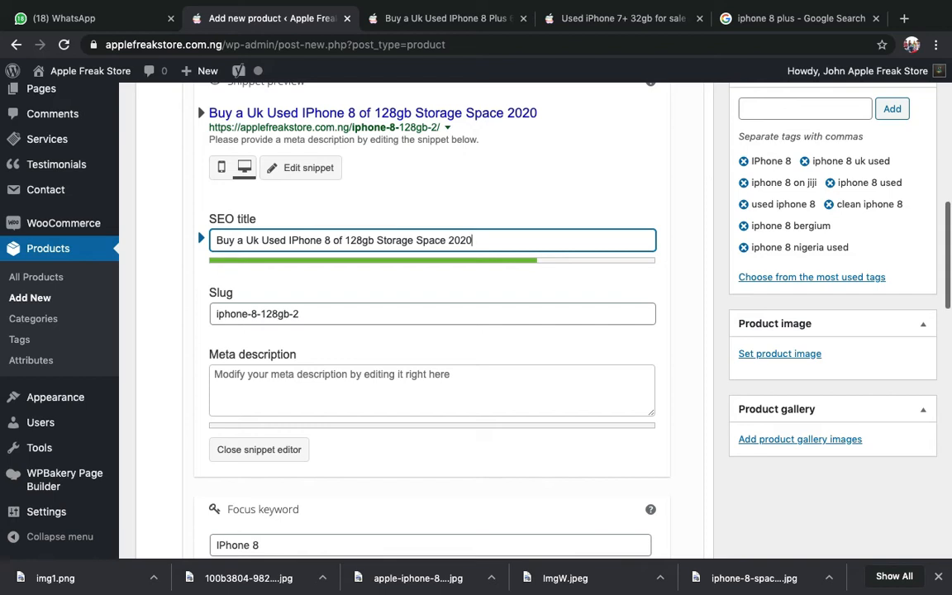
{"action": "scroll", "coordinate": [477, 322], "scroll_direction": "up", "scroll_amount": 1}
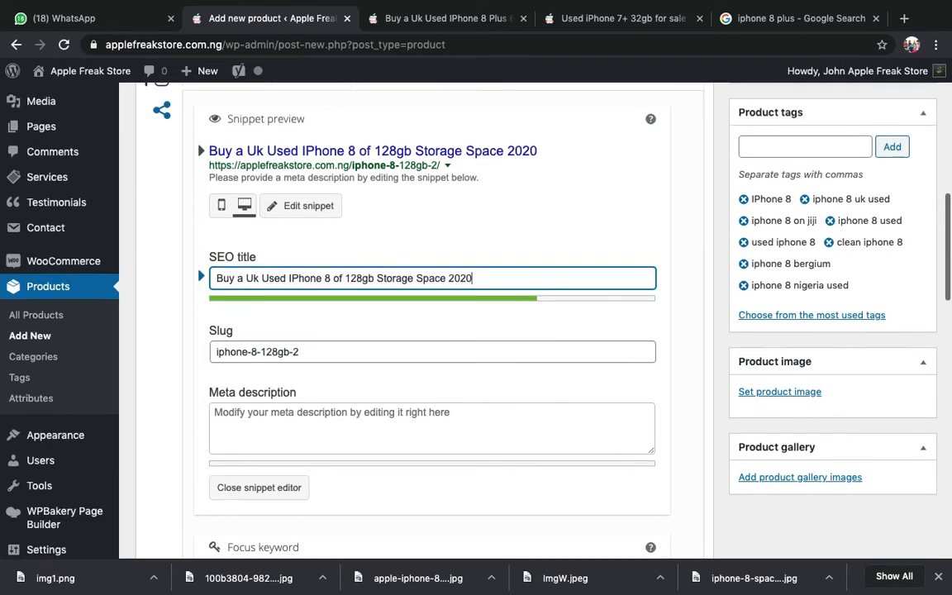
{"action": "scroll", "coordinate": [325, 278], "scroll_direction": "down", "scroll_amount": 4}
- Copy the short description 'This is a Uk used Iphone 8. looking clean' into the meta description, removing the blank line
{"action": "left_click", "coordinate": [324, 278]}
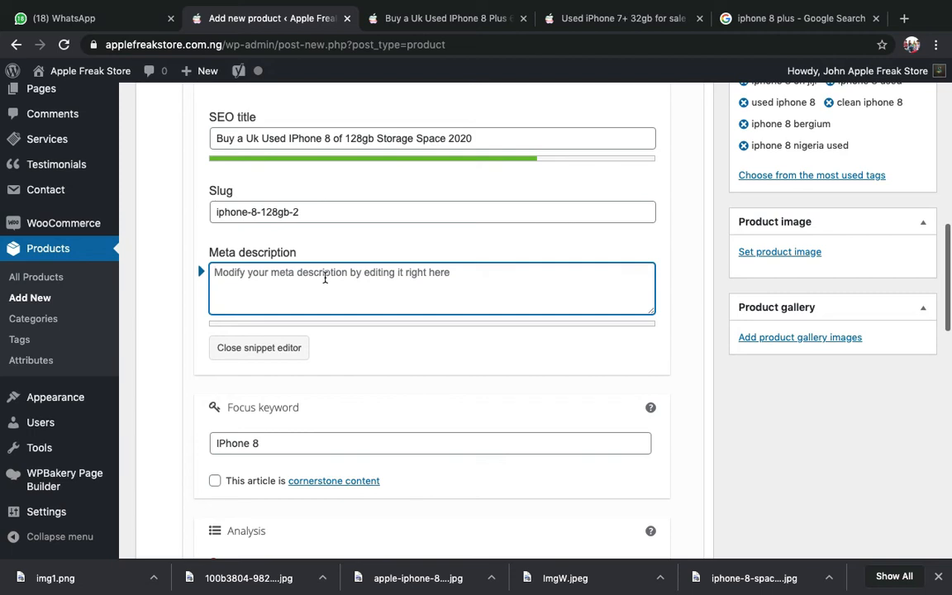
{"action": "scroll", "coordinate": [325, 279], "scroll_direction": "down", "scroll_amount": 2}
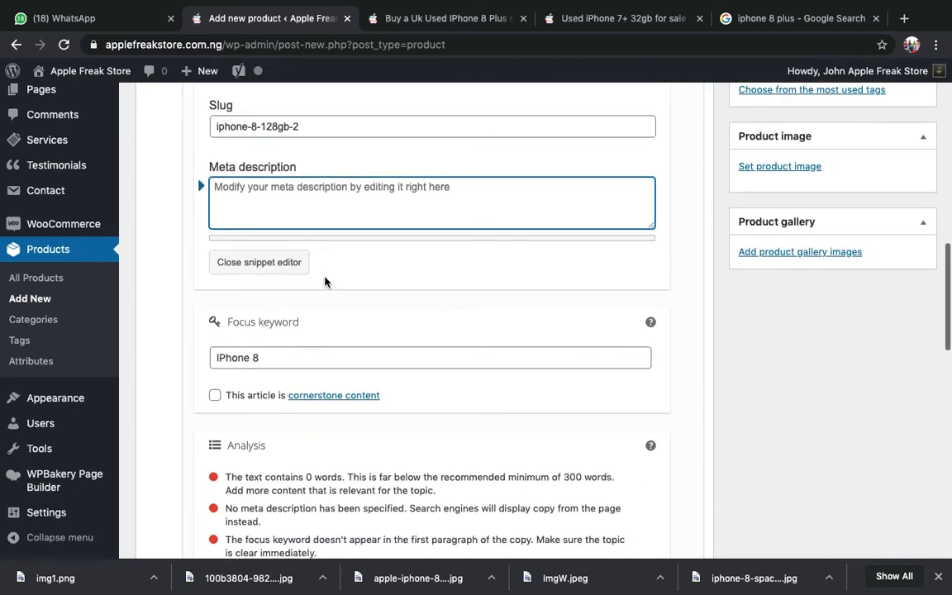
{"action": "scroll", "coordinate": [325, 278], "scroll_direction": "down", "scroll_amount": 15}
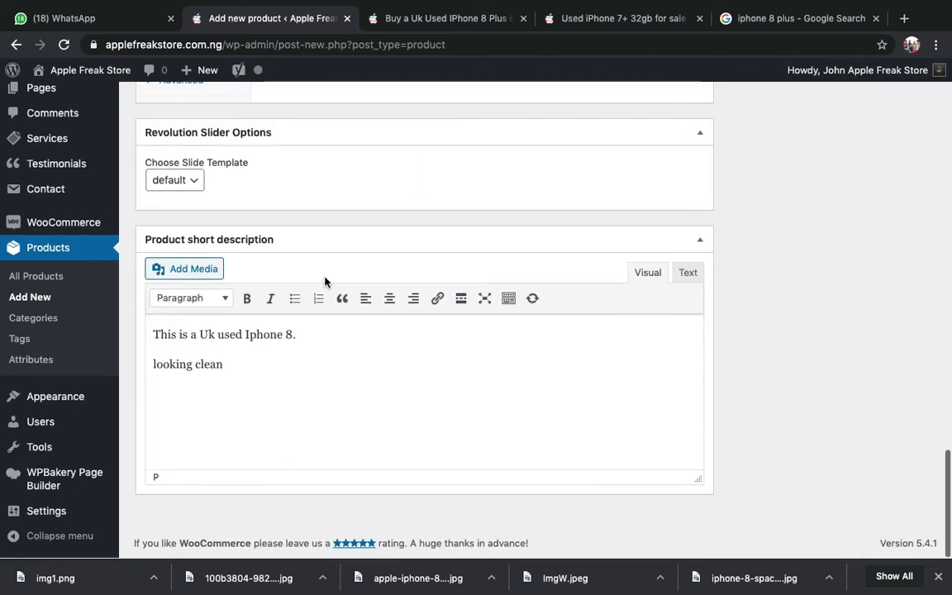
{"action": "left_click", "coordinate": [277, 359]}
{"action": "key", "text": "ctrl+a"}
{"action": "key", "text": "ctrl+c"}
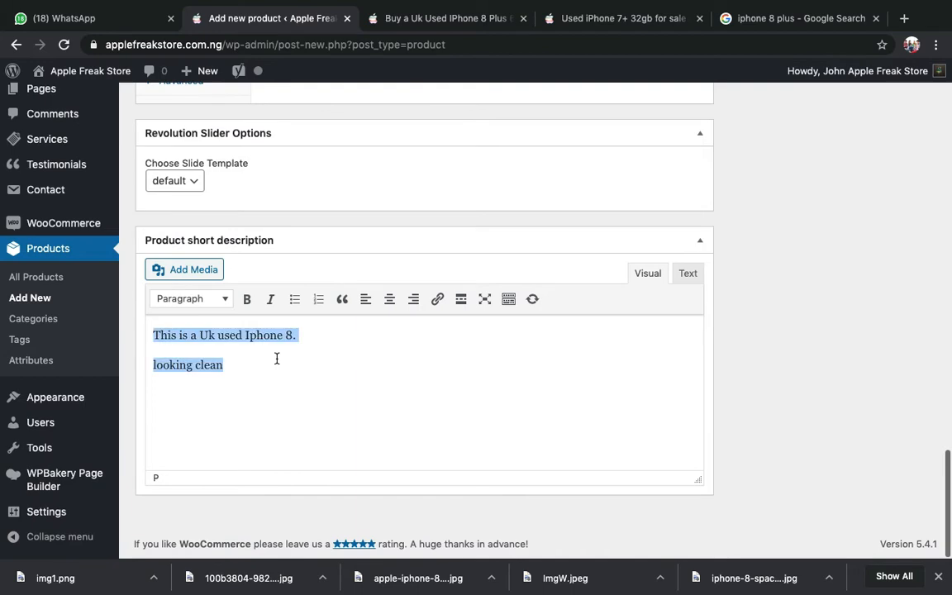
{"action": "scroll", "coordinate": [300, 450], "scroll_direction": "up", "scroll_amount": 20}
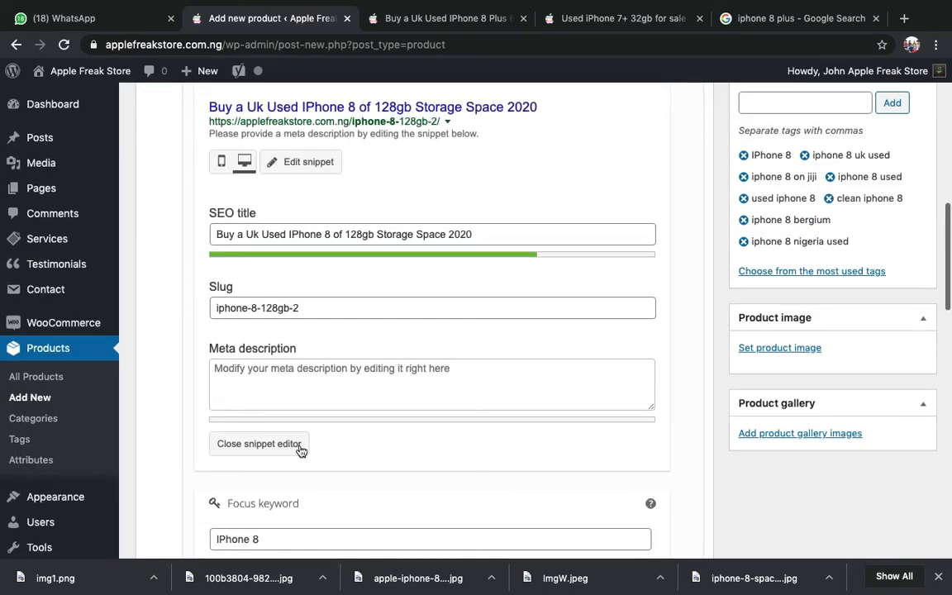
{"action": "left_click", "coordinate": [368, 378]}
{"action": "key", "text": "ctrl+v"}
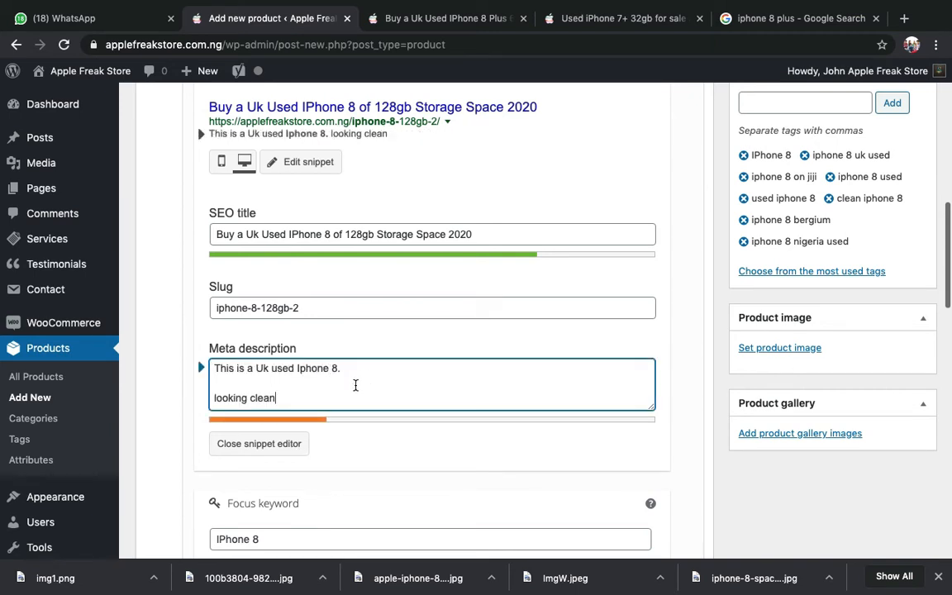
{"action": "key", "text": "BackSpace"}
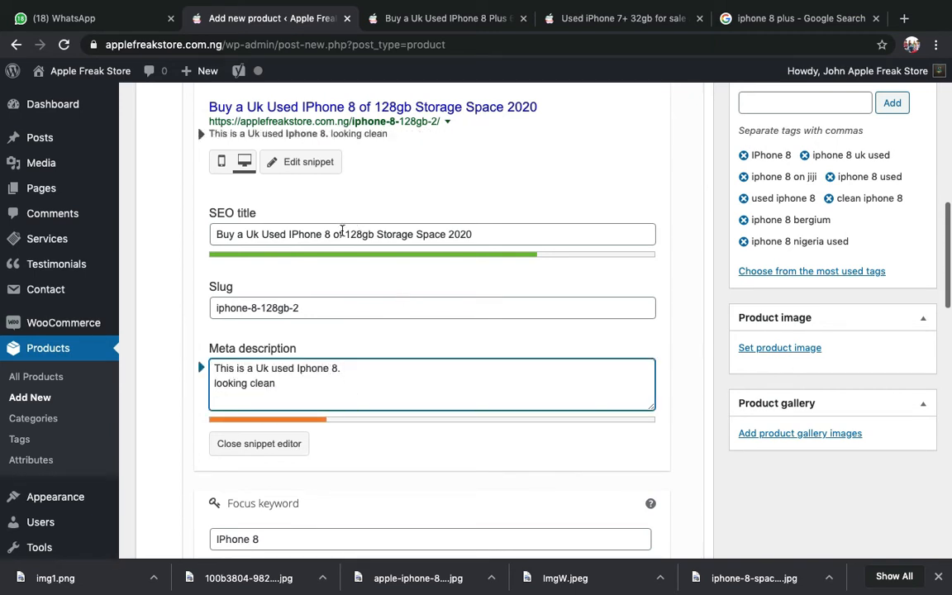
{"action": "triple_click", "coordinate": [343, 234]}
{"action": "key", "text": "super+c"}
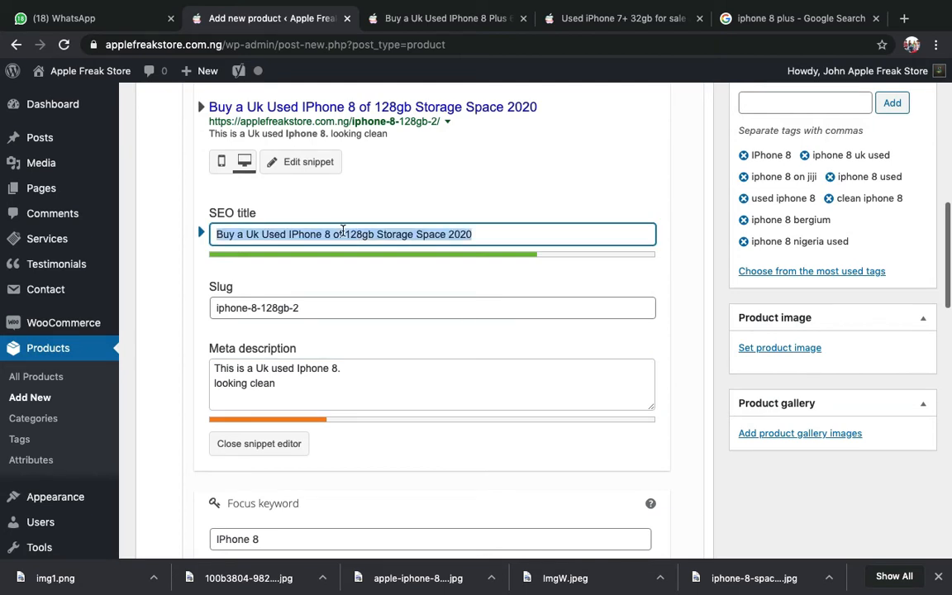
- Paste the SEO title into the meta description, followed by '. Apple Freak Store'
{"action": "left_click", "coordinate": [261, 388]}
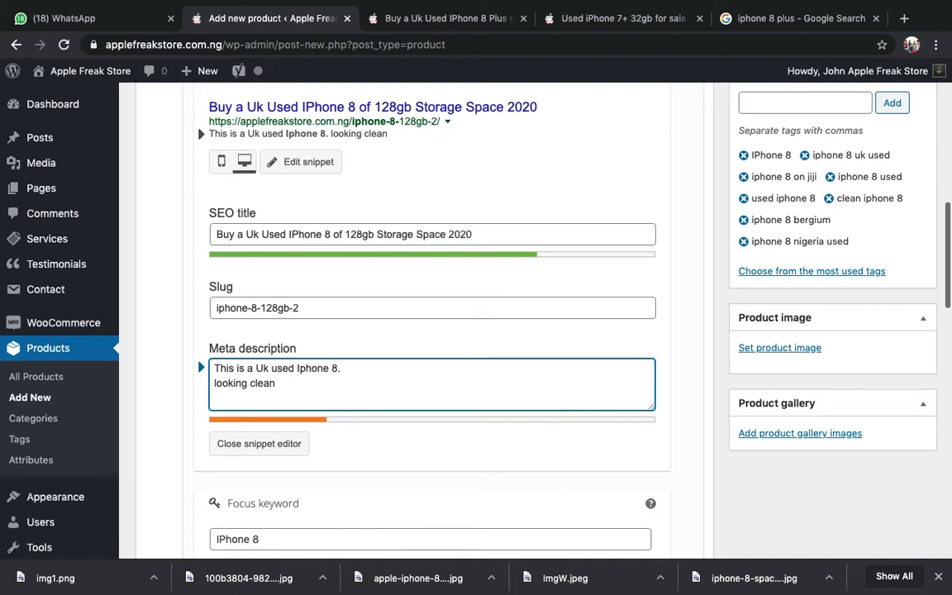
{"action": "key", "text": "super+v"}
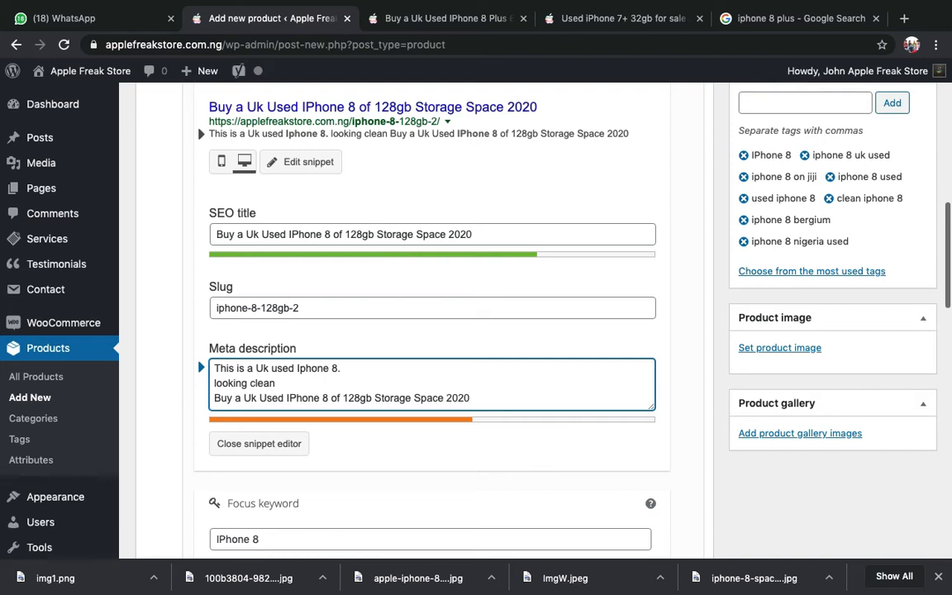
{"action": "type", "text": ". S"}
{"action": "key", "text": "BackSpace"}
{"action": "type", "text": "Apple "}
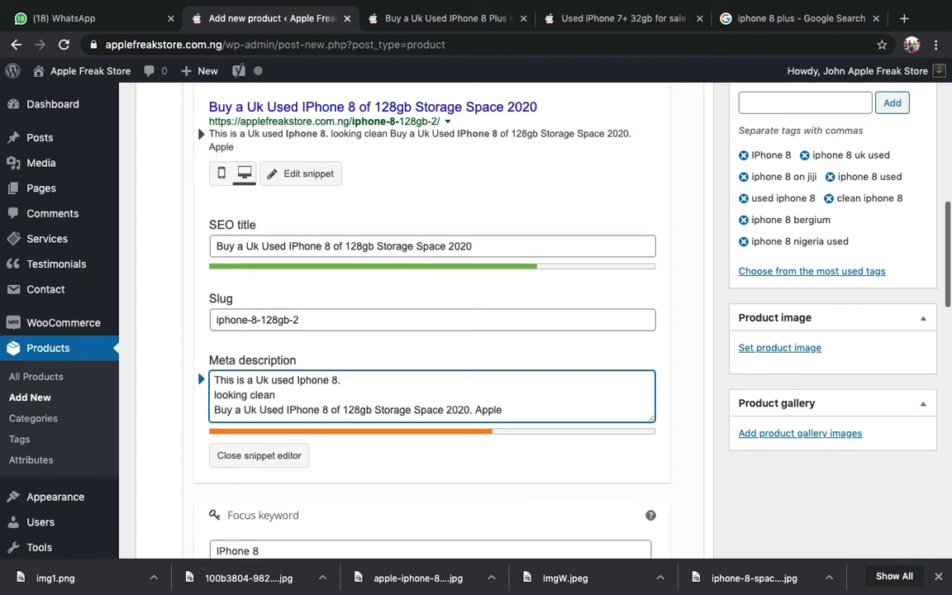
{"action": "type", "text": "Freak S"}
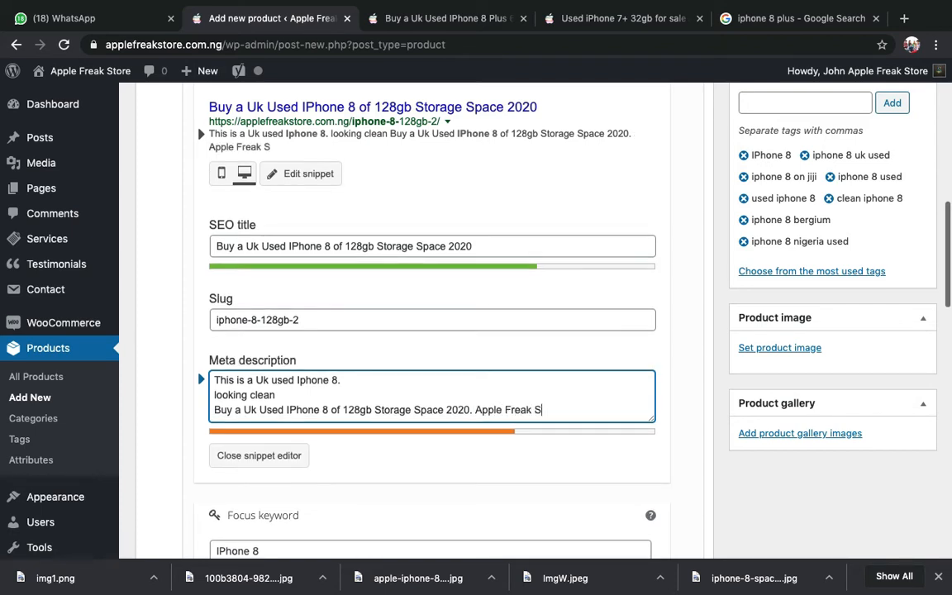
{"action": "type", "text": "tore"}
- Add a new line 'We deal on all types of Iphones', deleting the stray characters
{"action": "key", "text": "Return"}
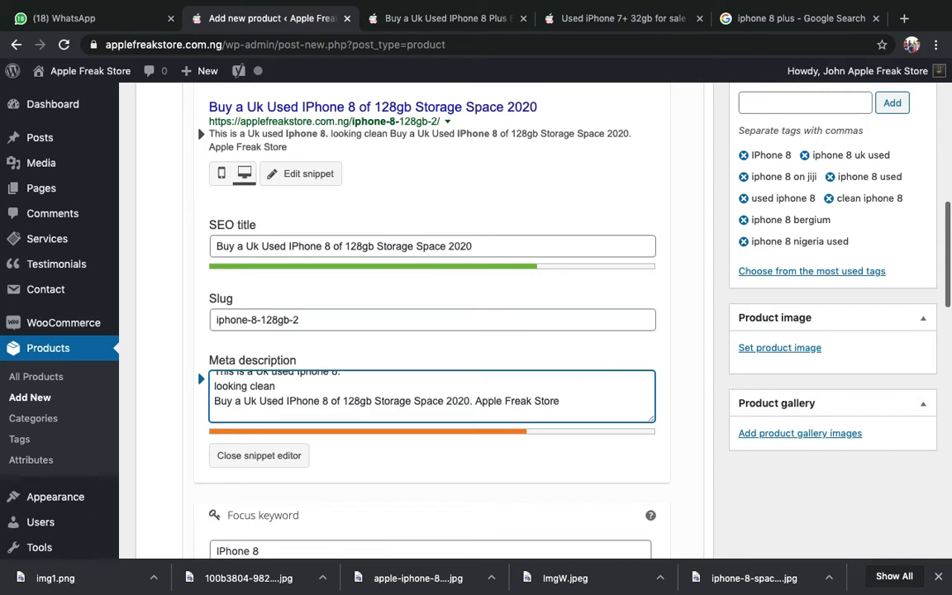
{"action": "type", "text": "WE"}
{"action": "key", "text": "BackSpace"}
{"action": "type", "text": "e deal "}
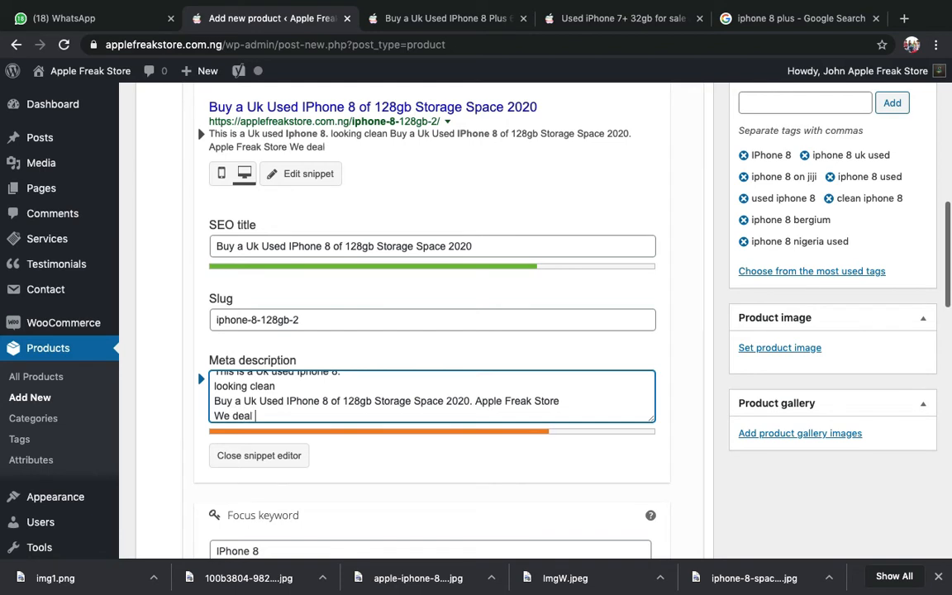
{"action": "type", "text": "on"}
{"action": "type", "text": "all types of"}
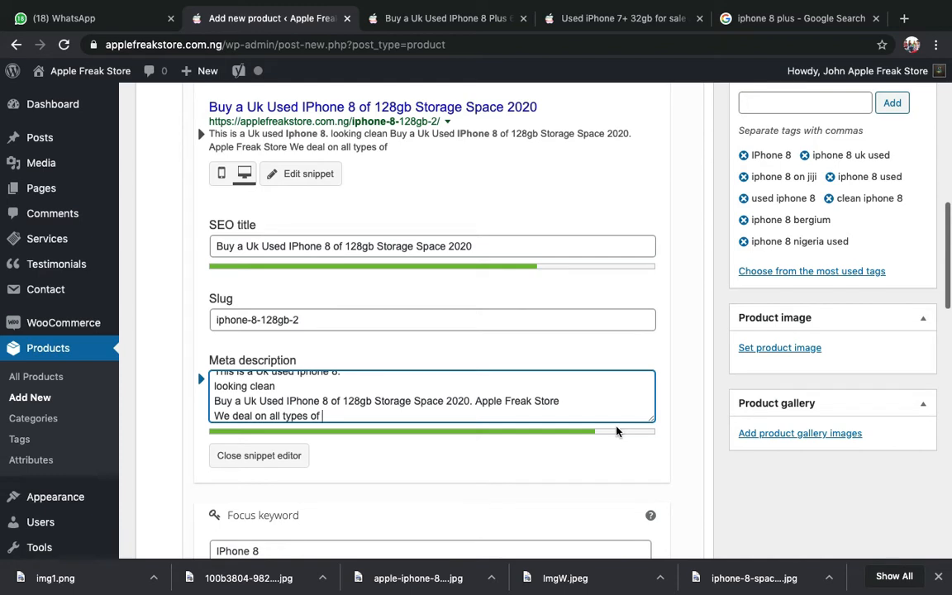
{"action": "type", "text": "Iphones"}
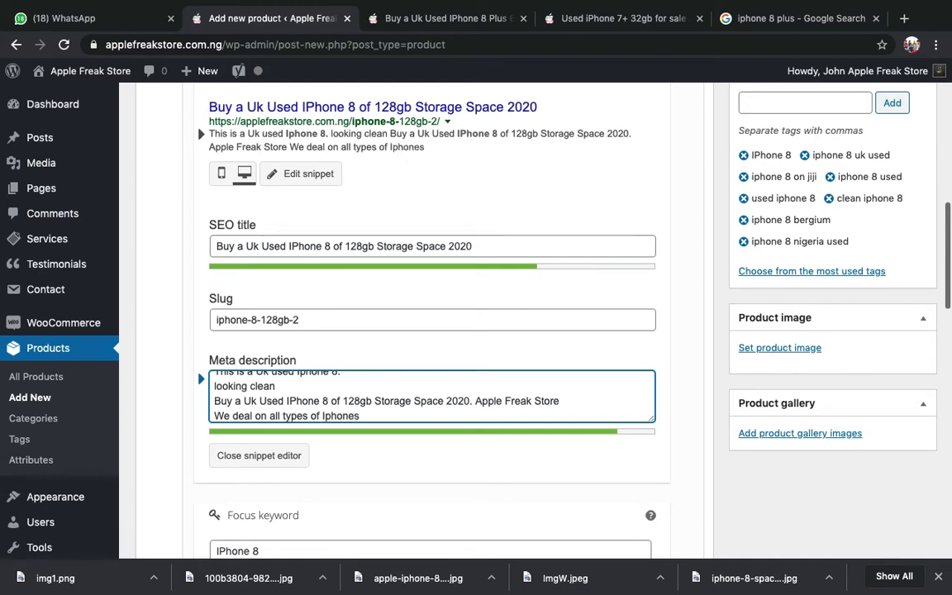
{"action": "type", "text": " hjvhjv"}
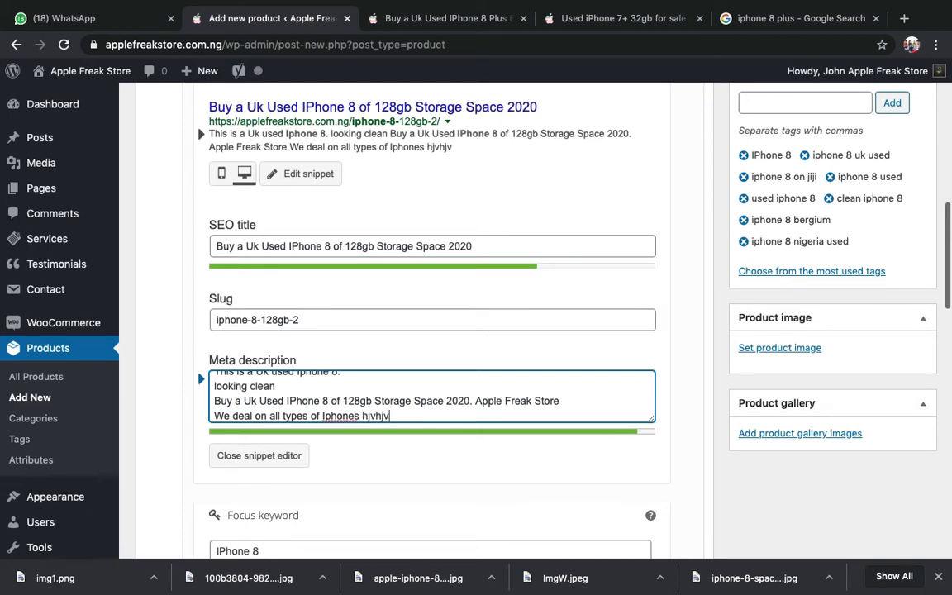
{"action": "type", "text": "jjjhjhhjhj"}
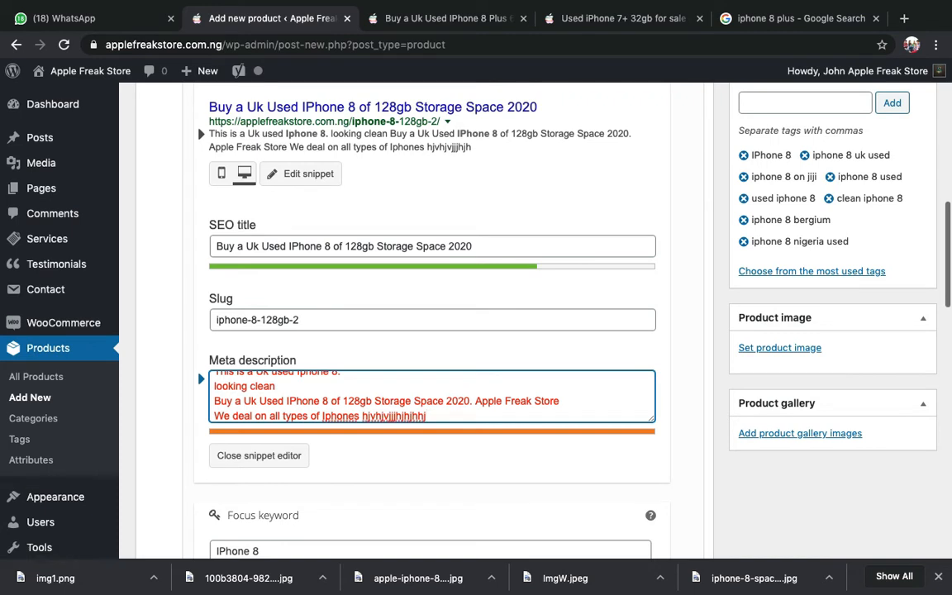
{"action": "key", "text": "BackSpace"}
{"action": "key", "text": "BackSpace"}
{"action": "key", "text": "BackSpace"}
{"action": "key", "text": "BackSpace"}
{"action": "key", "text": "BackSpace"}
{"action": "key", "text": "BackSpace"}
{"action": "key", "text": "BackSpace"}
{"action": "key", "text": "BackSpace"}
{"action": "key", "text": "BackSpace"}
{"action": "key", "text": "BackSpace"}
{"action": "key", "text": "BackSpace"}
{"action": "key", "text": "BackSpace"}
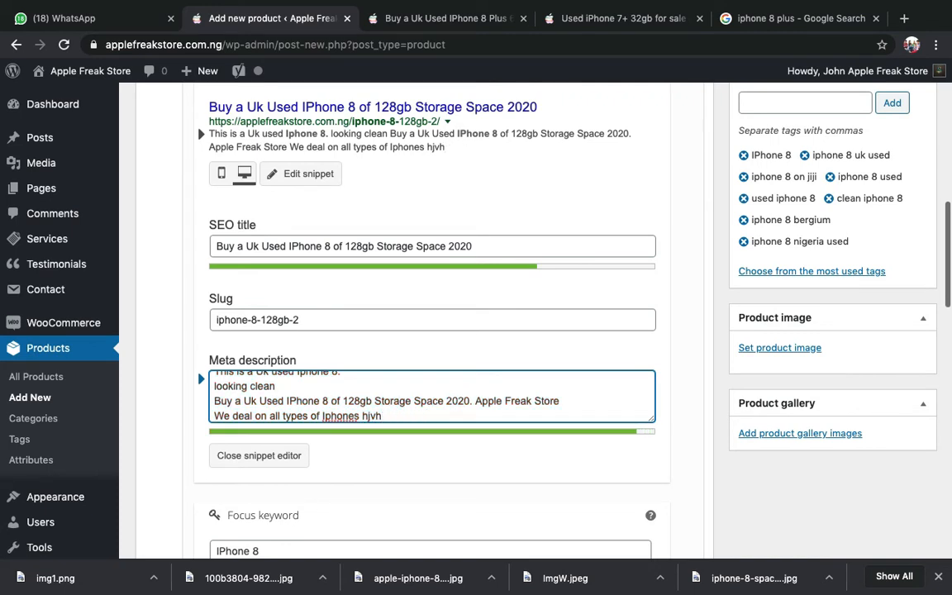
{"action": "key", "text": "BackSpace"}
{"action": "key", "text": "BackSpace"}
{"action": "key", "text": "BackSpace"}
{"action": "key", "text": "BackSpace"}
{"action": "key", "text": "BackSpace"}
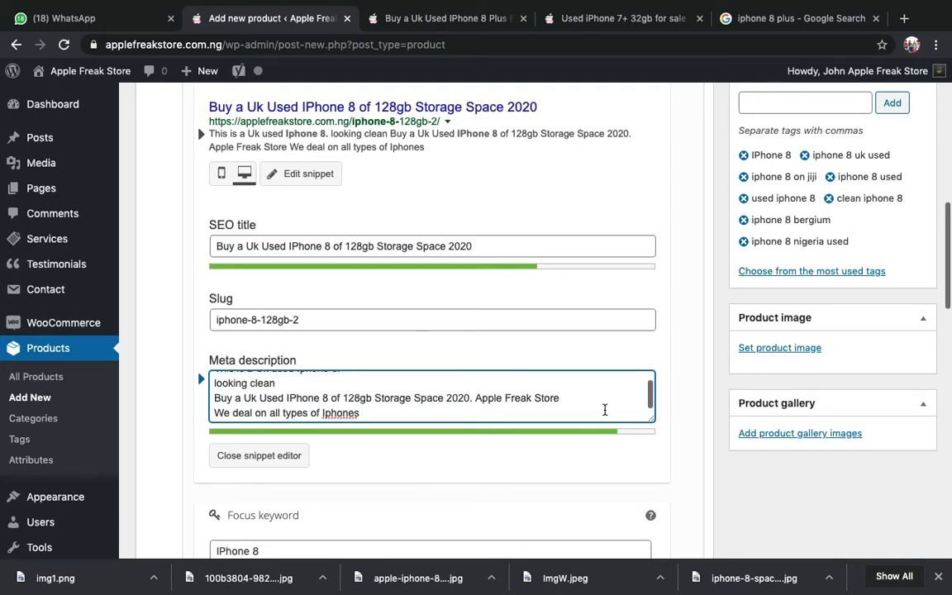
{"action": "scroll", "coordinate": [595, 405], "scroll_direction": "down", "scroll_amount": 4}
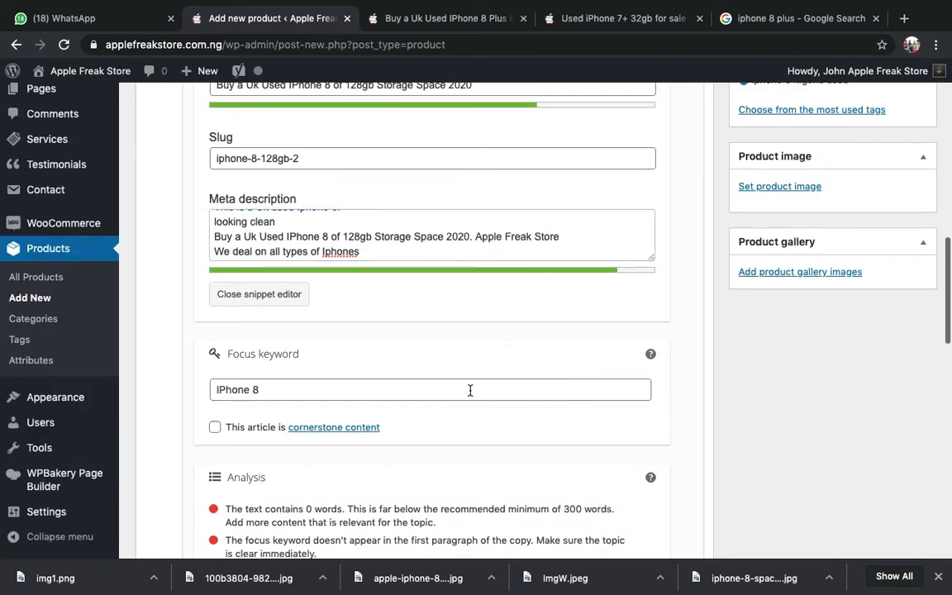
{"action": "left_click", "coordinate": [472, 390]}
{"action": "scroll", "coordinate": [471, 390], "scroll_direction": "down", "scroll_amount": 9}
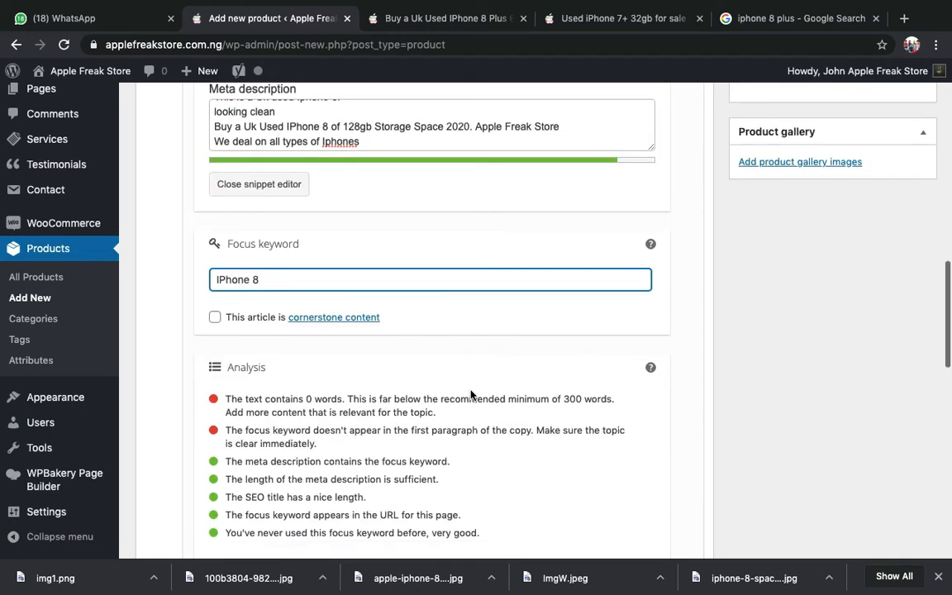
{"action": "scroll", "coordinate": [472, 390], "scroll_direction": "down", "scroll_amount": 1}
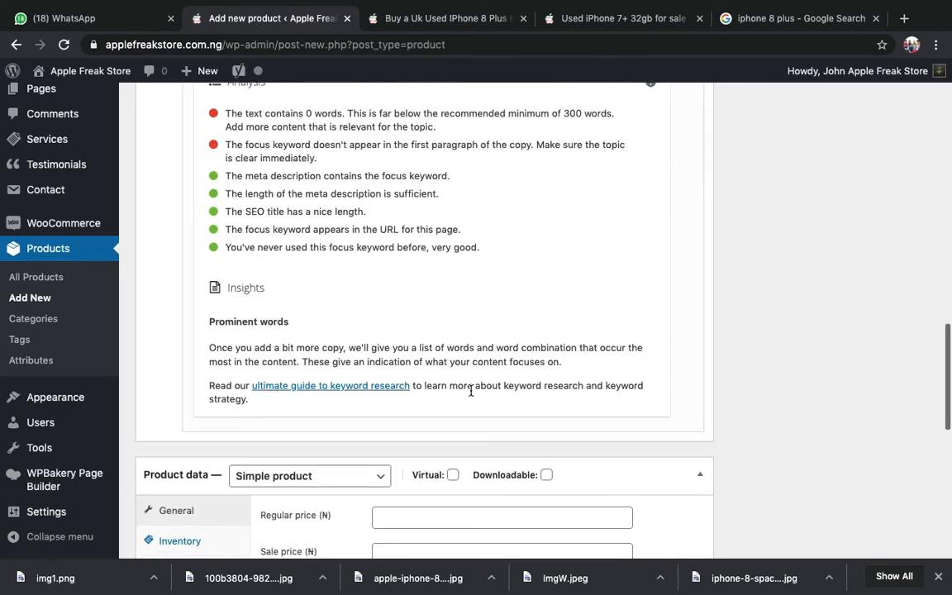
{"action": "scroll", "coordinate": [471, 390], "scroll_direction": "up", "scroll_amount": 18}
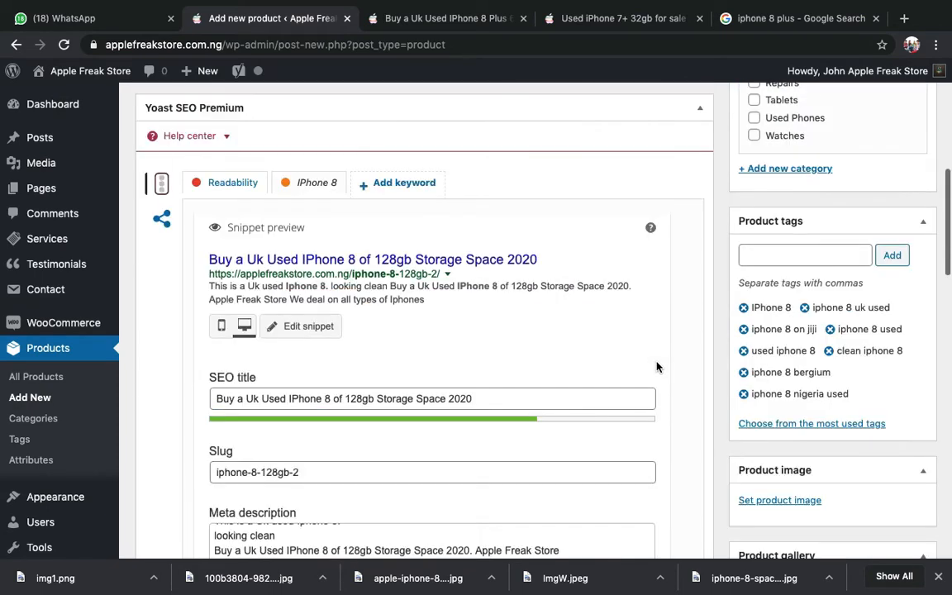
{"action": "scroll", "coordinate": [743, 331], "scroll_direction": "down", "scroll_amount": 4}
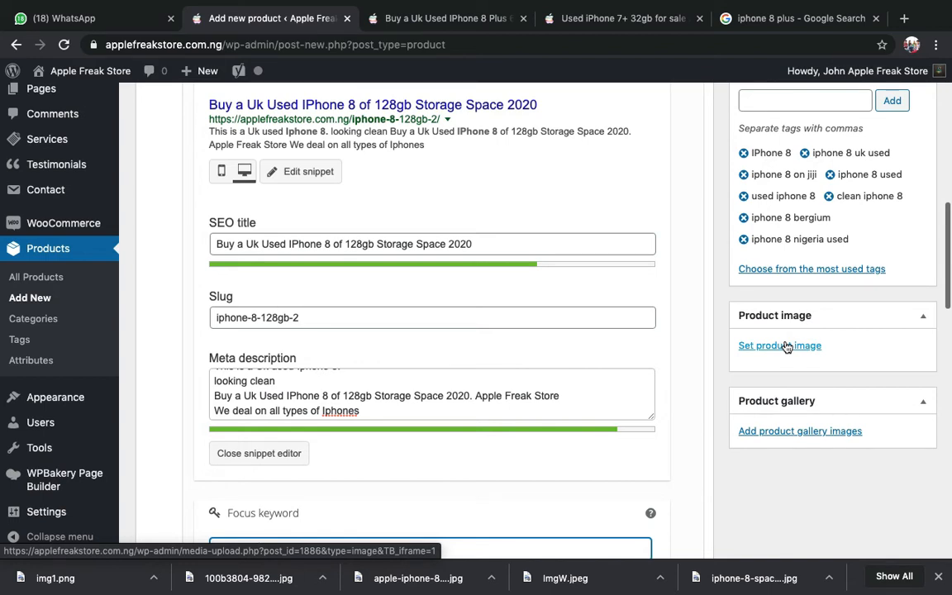
- Upload ImgW.jpeg into the media library from the Product image picker
{"action": "left_click", "coordinate": [779, 345]}
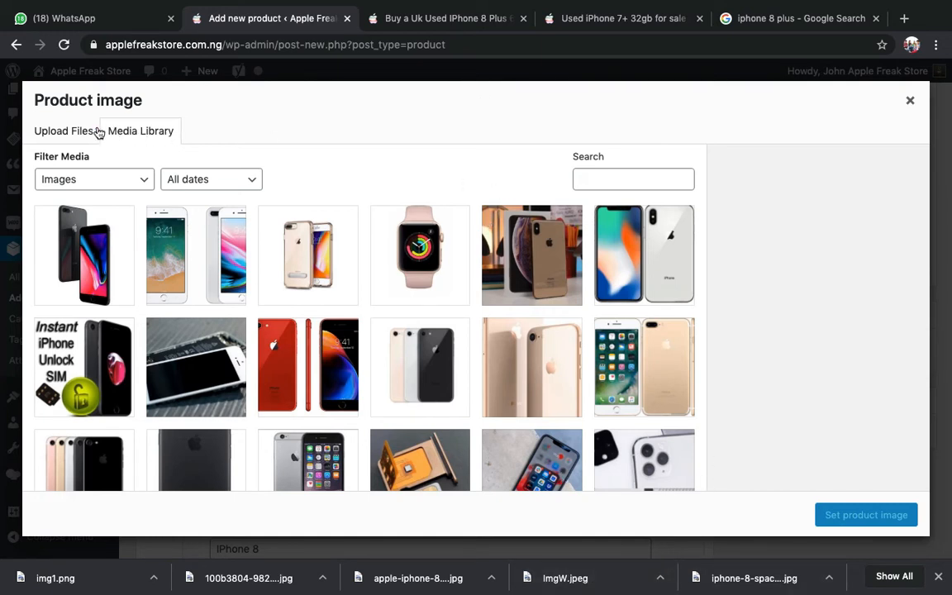
{"action": "left_click", "coordinate": [52, 131]}
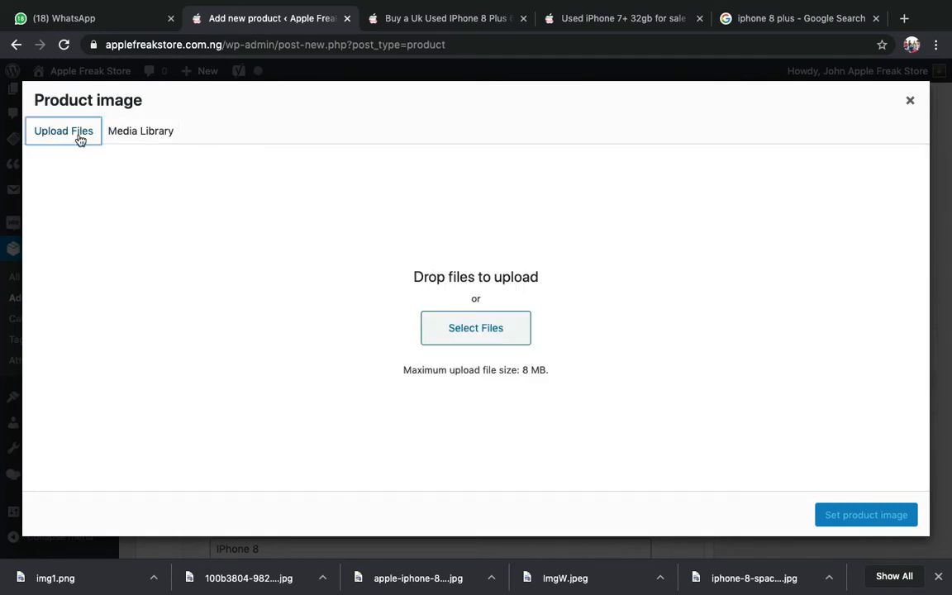
{"action": "left_click", "coordinate": [484, 340]}
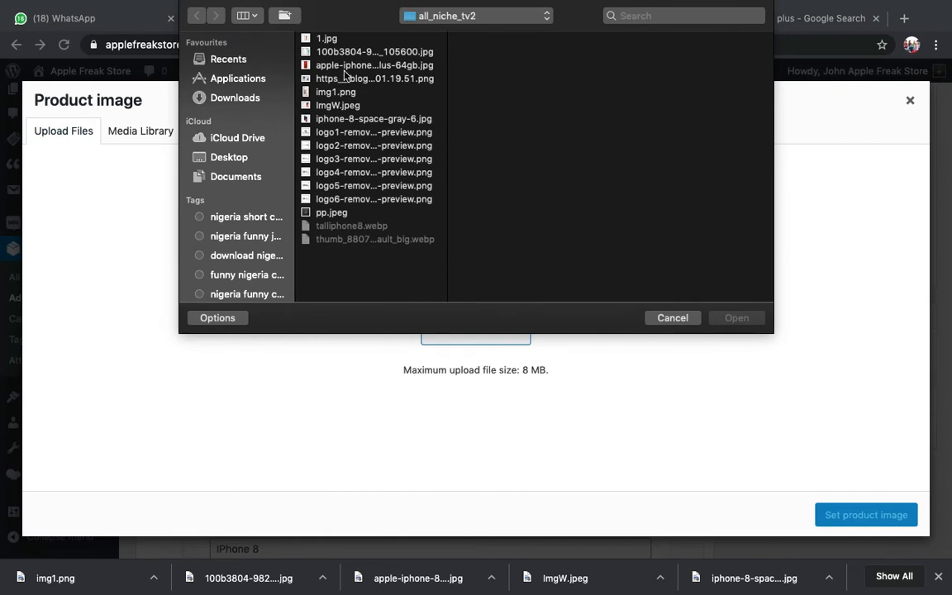
{"action": "left_click", "coordinate": [322, 65]}
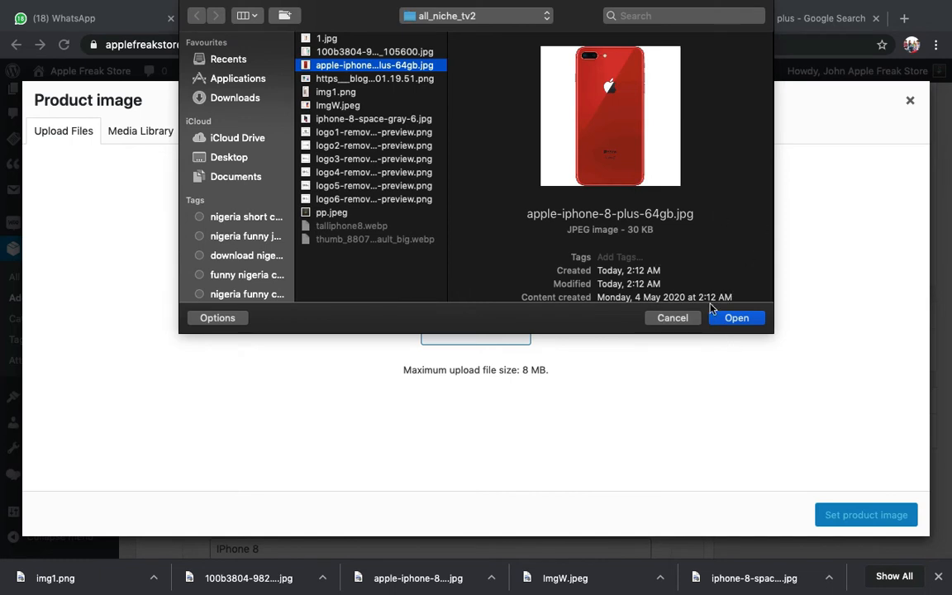
{"action": "left_click", "coordinate": [691, 321]}
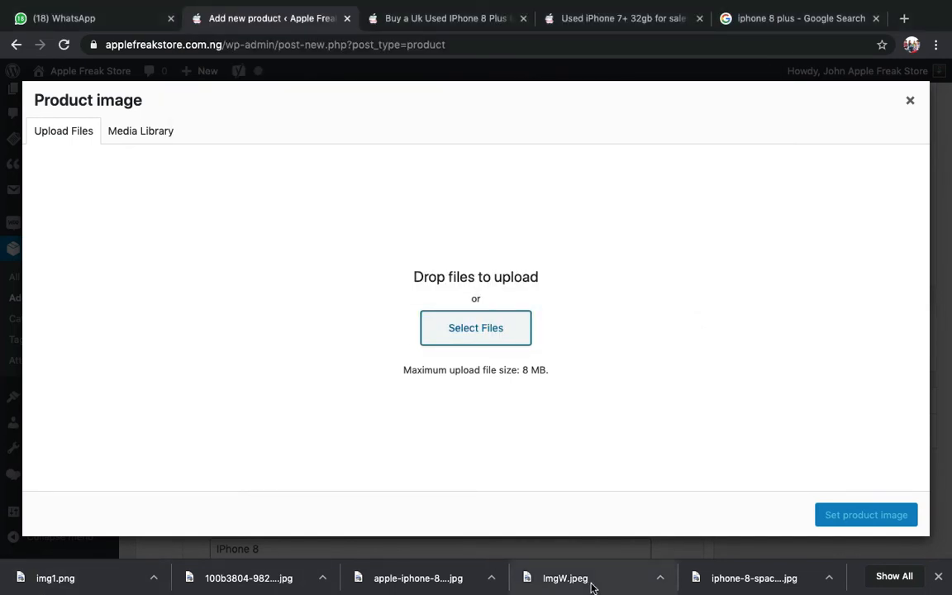
{"action": "left_click_drag", "start_coordinate": [591, 587], "coordinate": [445, 587]}
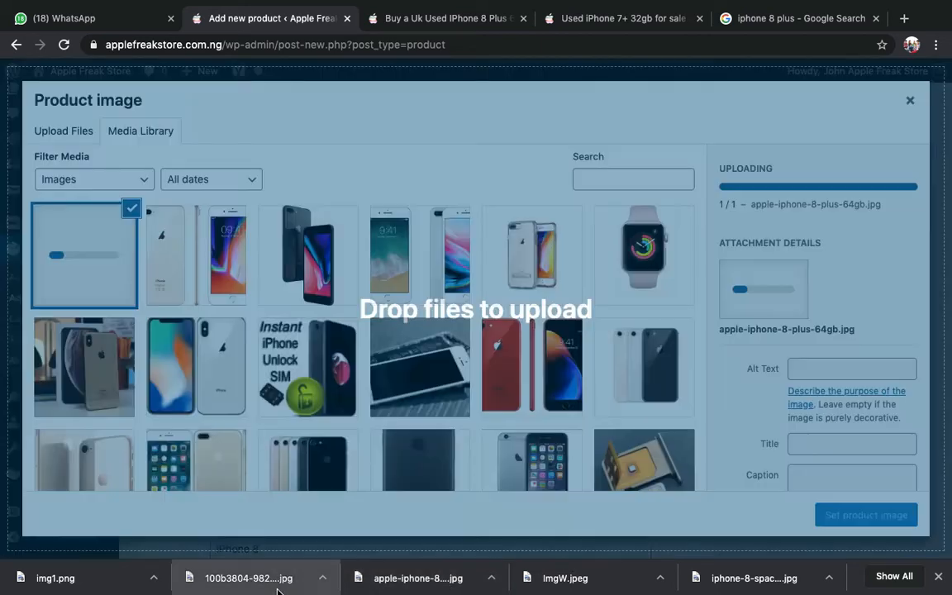
- Upload two more iPhone photos including img1.png, then set ImgW.jpeg as the product image
{"action": "left_click_drag", "start_coordinate": [276, 591], "coordinate": [281, 394]}
{"action": "left_click_drag", "start_coordinate": [129, 576], "coordinate": [207, 314]}
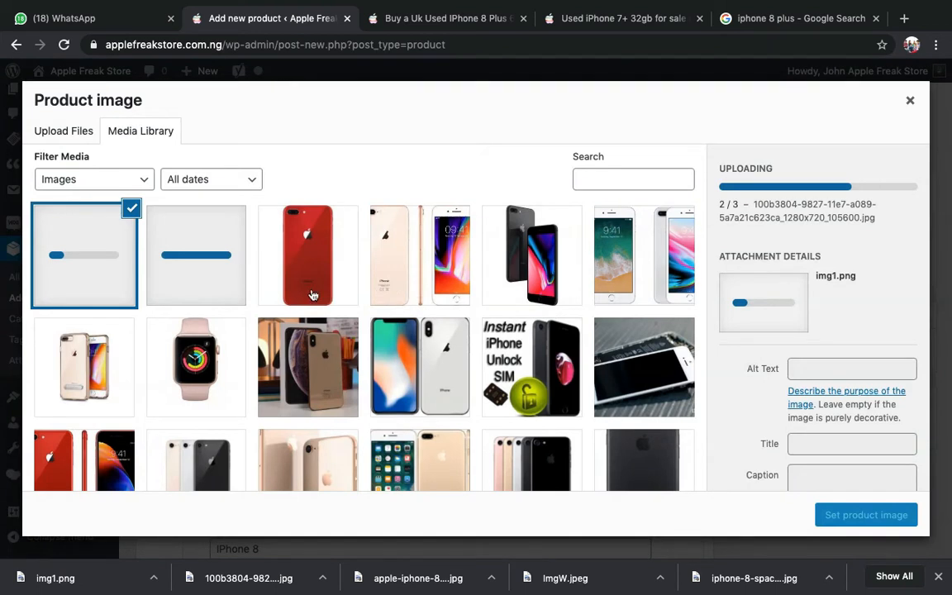
{"action": "left_click", "coordinate": [389, 278]}
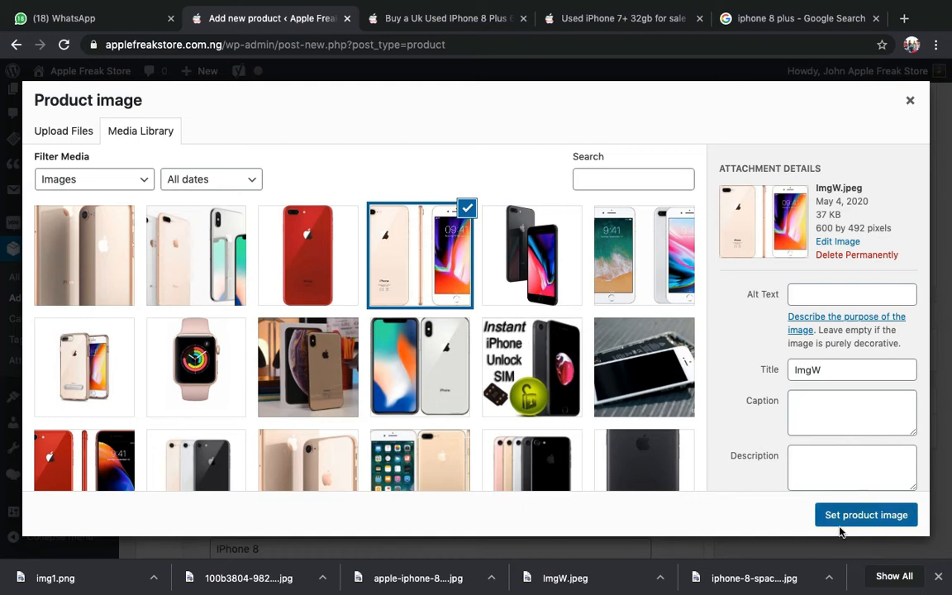
{"action": "left_click", "coordinate": [263, 256]}
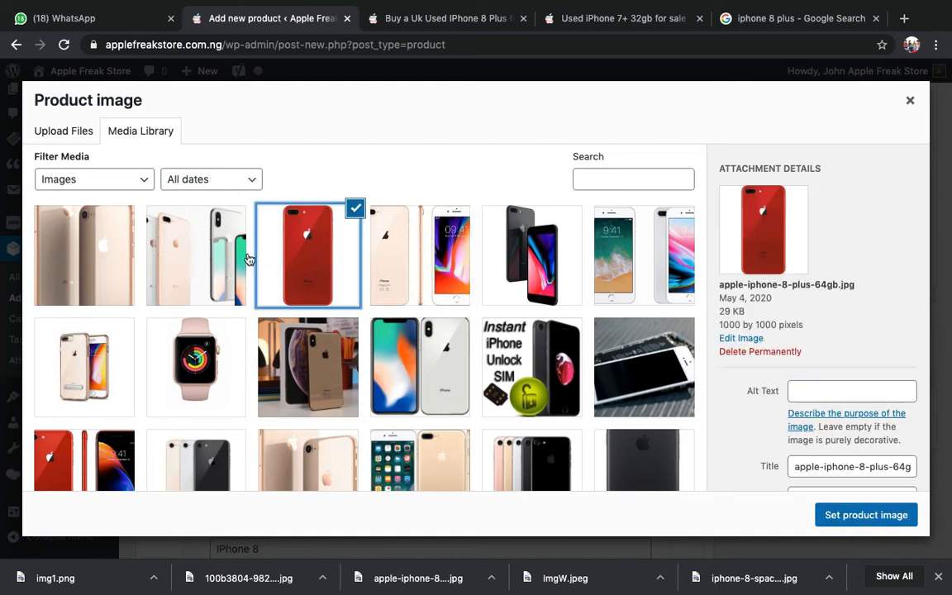
{"action": "left_click", "coordinate": [201, 258]}
{"action": "left_click", "coordinate": [100, 257]}
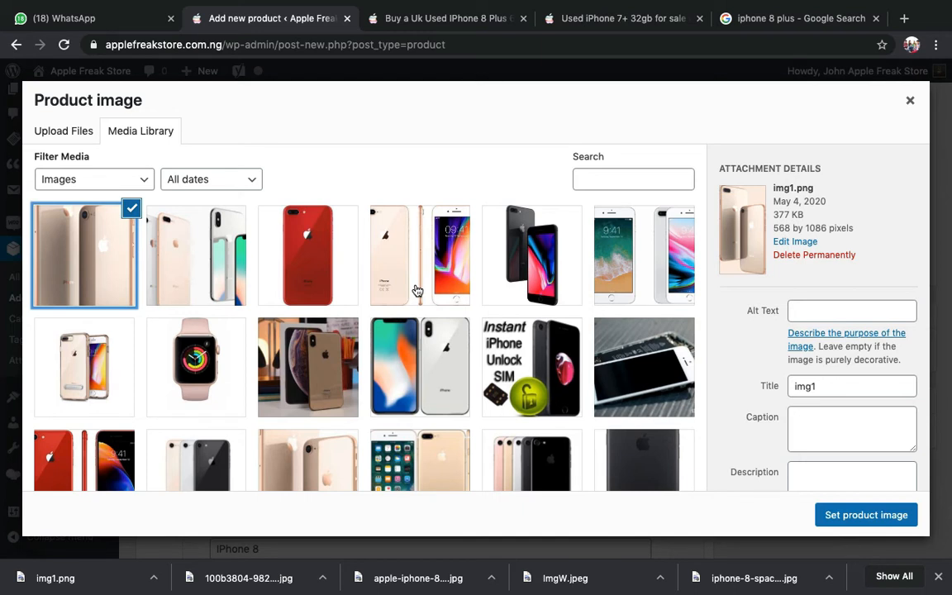
{"action": "left_click", "coordinate": [395, 265]}
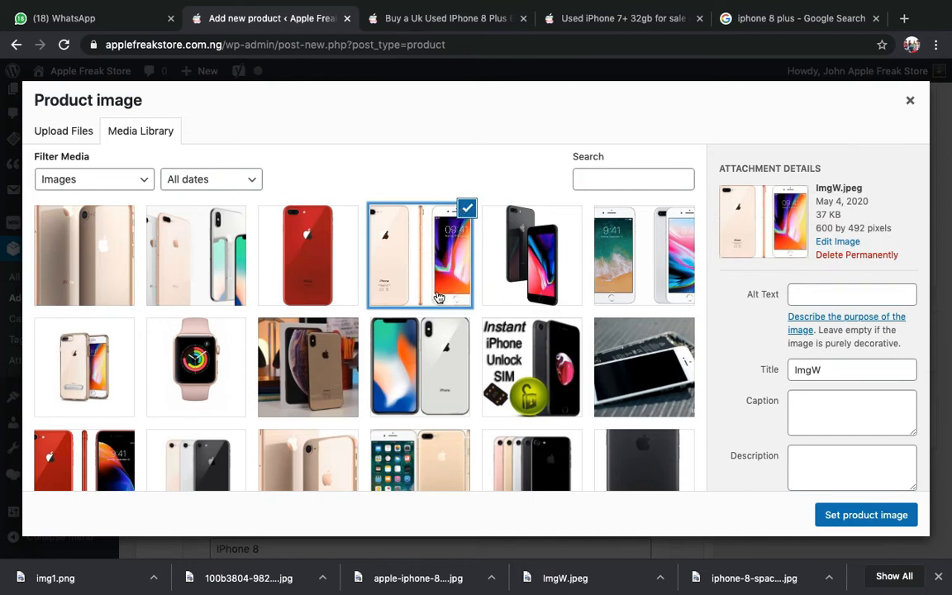
{"action": "left_click", "coordinate": [869, 515]}
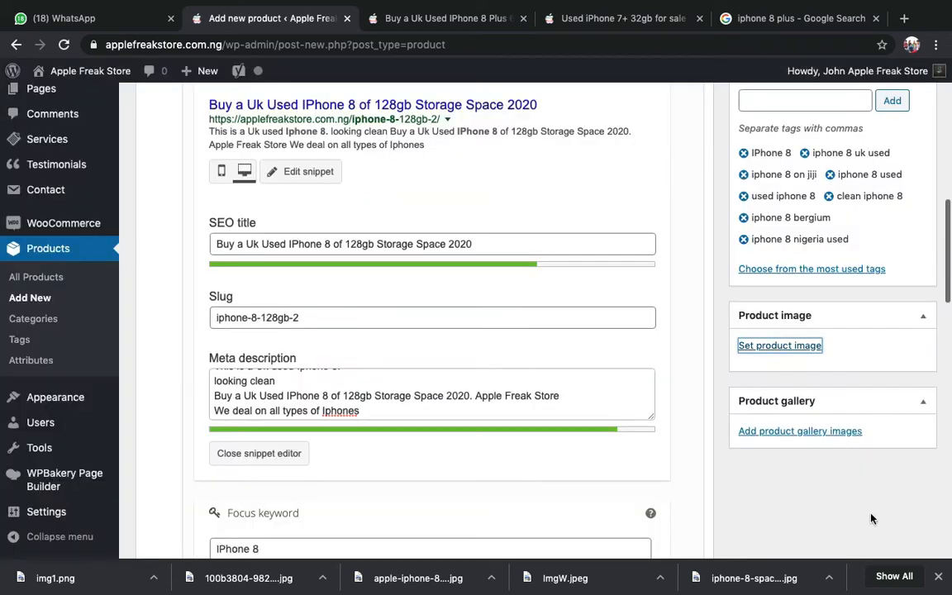
- Replace the product image with the rose-gold and silver iPhone picture
{"action": "scroll", "coordinate": [871, 519], "scroll_direction": "down", "scroll_amount": 4}
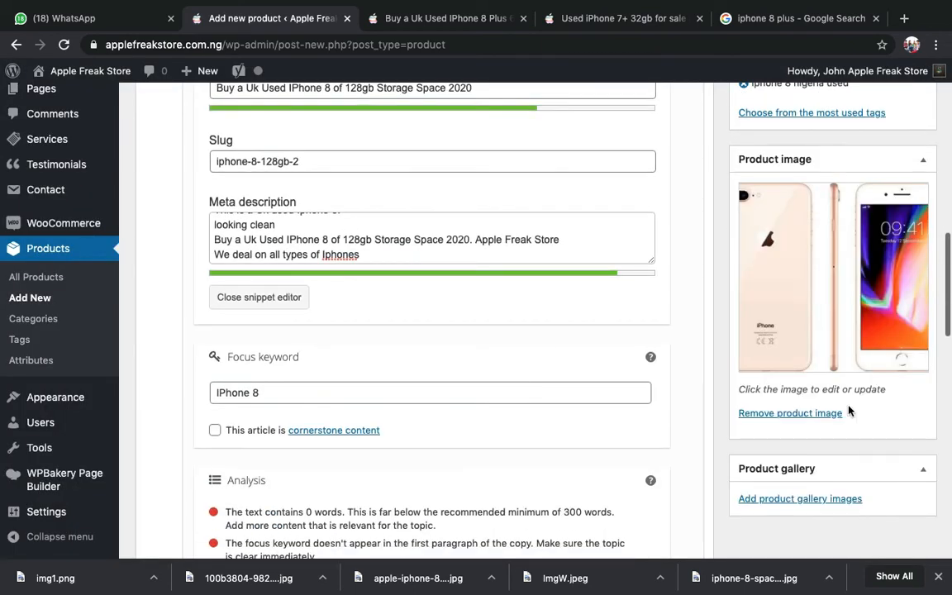
{"action": "scroll", "coordinate": [849, 411], "scroll_direction": "down", "scroll_amount": 1}
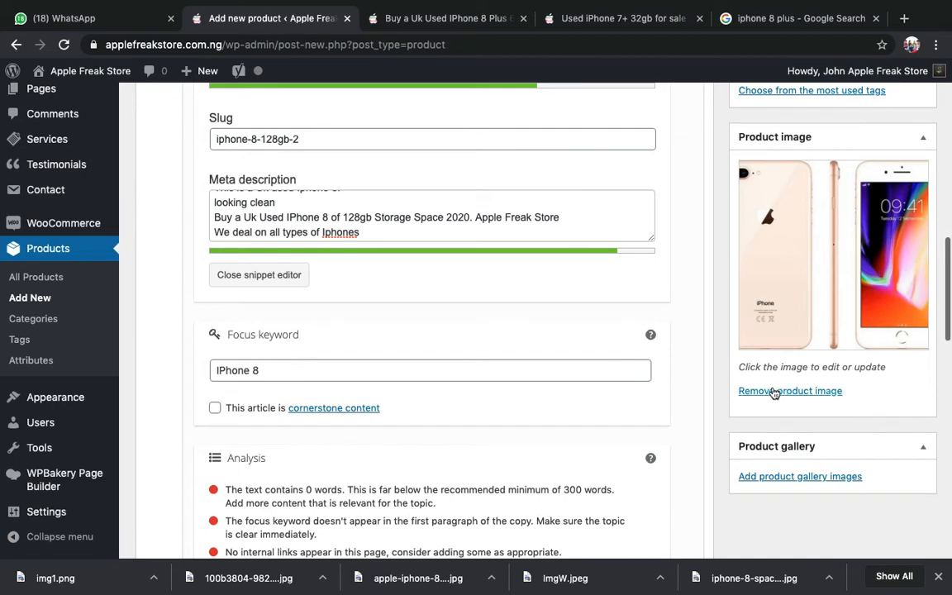
{"action": "left_click", "coordinate": [775, 392]}
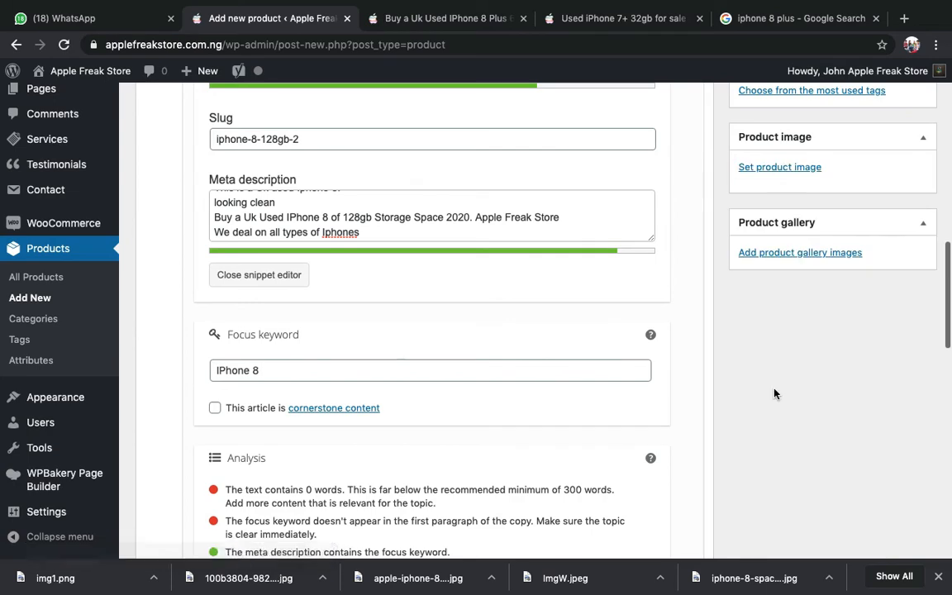
{"action": "scroll", "coordinate": [775, 389], "scroll_direction": "up", "scroll_amount": 2}
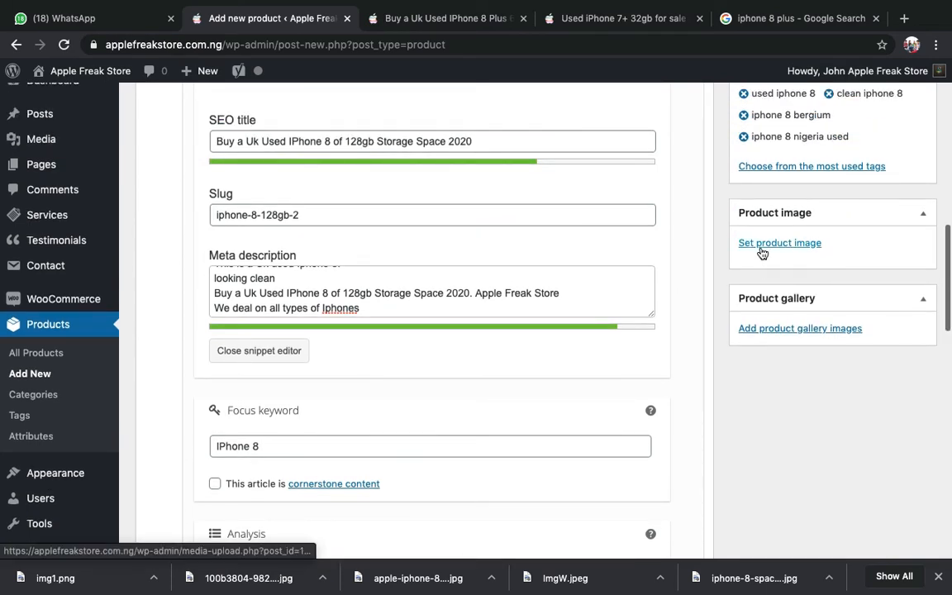
{"action": "left_click", "coordinate": [761, 248]}
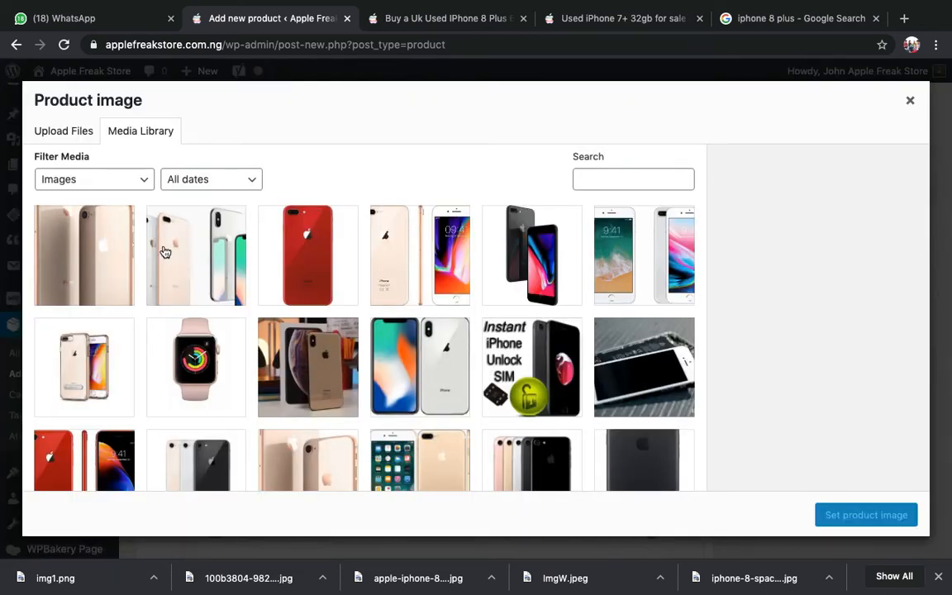
{"action": "left_click", "coordinate": [148, 225]}
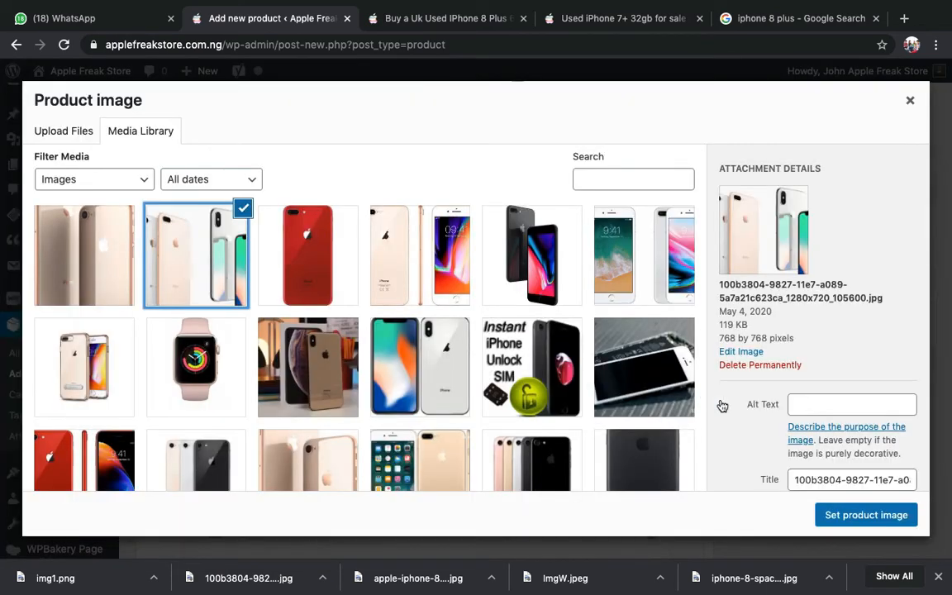
{"action": "left_click", "coordinate": [849, 514]}
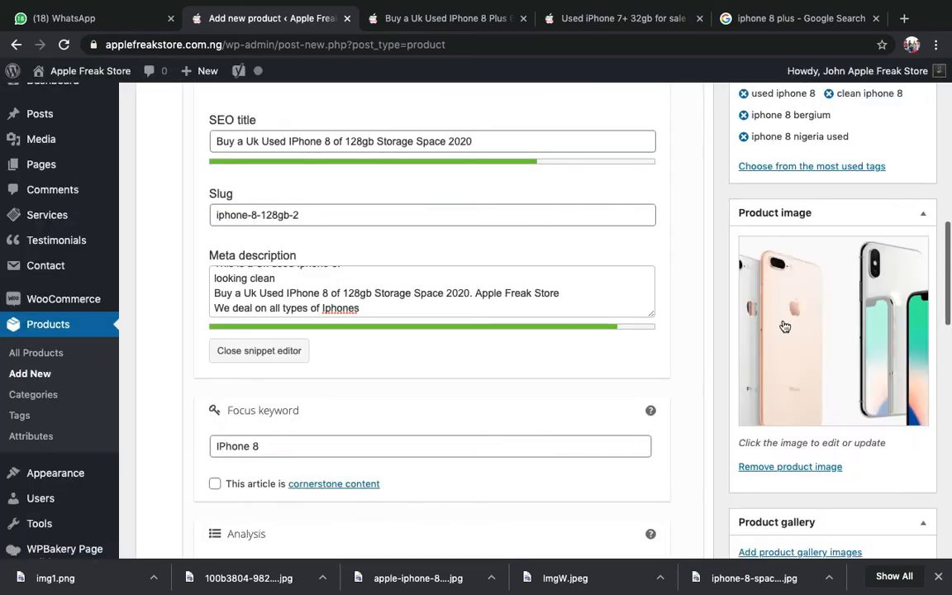
{"action": "scroll", "coordinate": [785, 325], "scroll_direction": "down", "scroll_amount": 2}
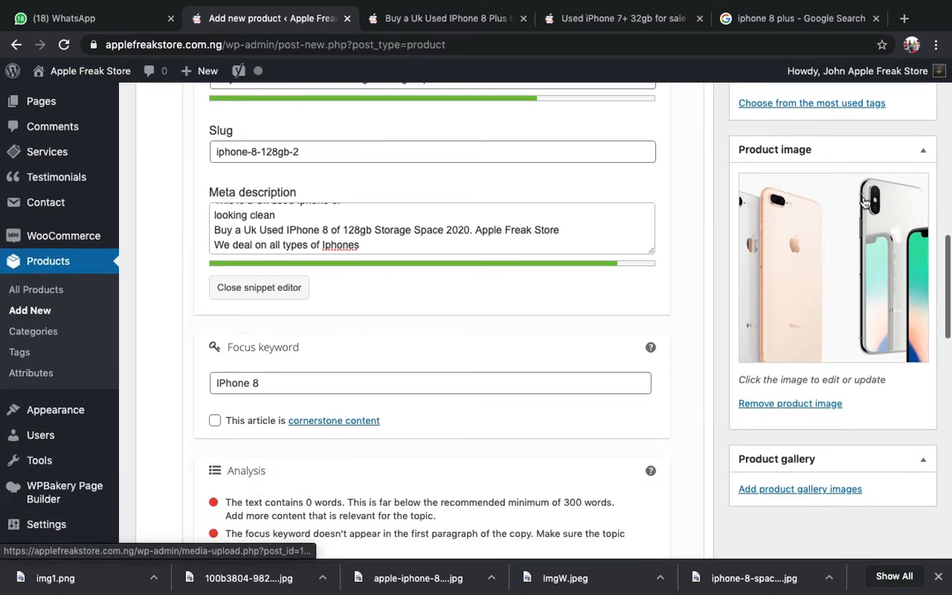
{"action": "scroll", "coordinate": [860, 312], "scroll_direction": "down", "scroll_amount": 5}
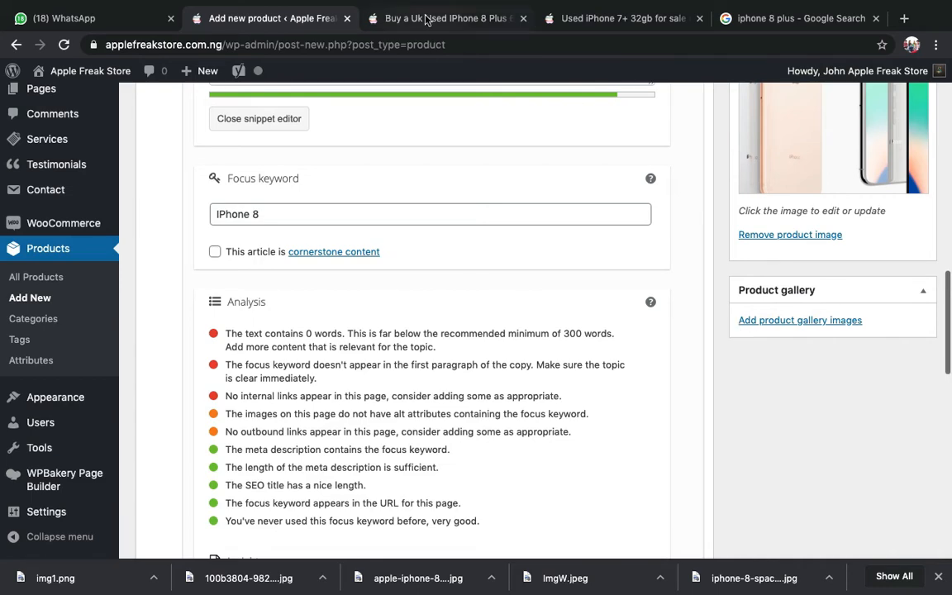
{"action": "left_click", "coordinate": [385, 18]}
{"action": "scroll", "coordinate": [360, 324], "scroll_direction": "down", "scroll_amount": 3}
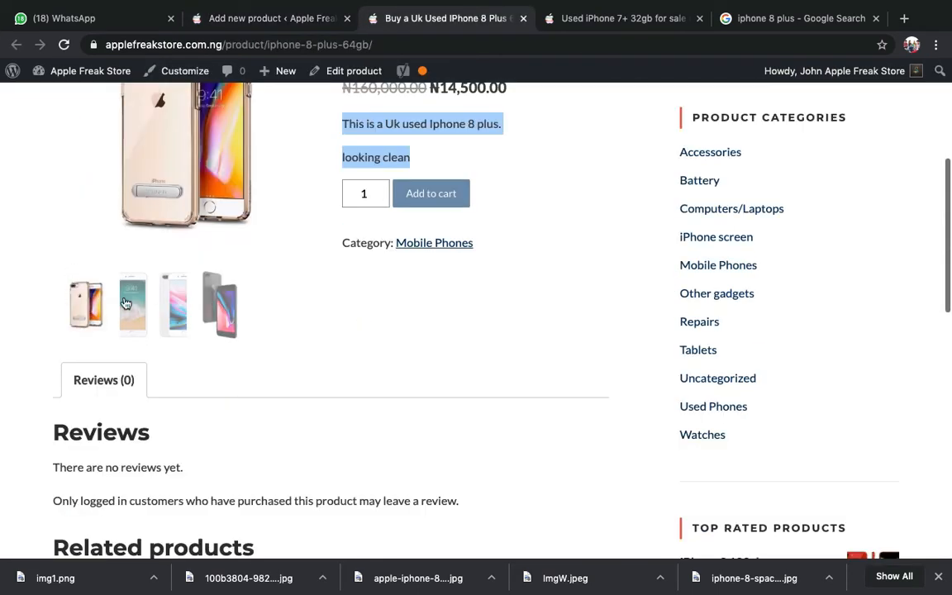
{"action": "scroll", "coordinate": [251, 340], "scroll_direction": "up", "scroll_amount": 4}
{"action": "left_click", "coordinate": [273, 18]}
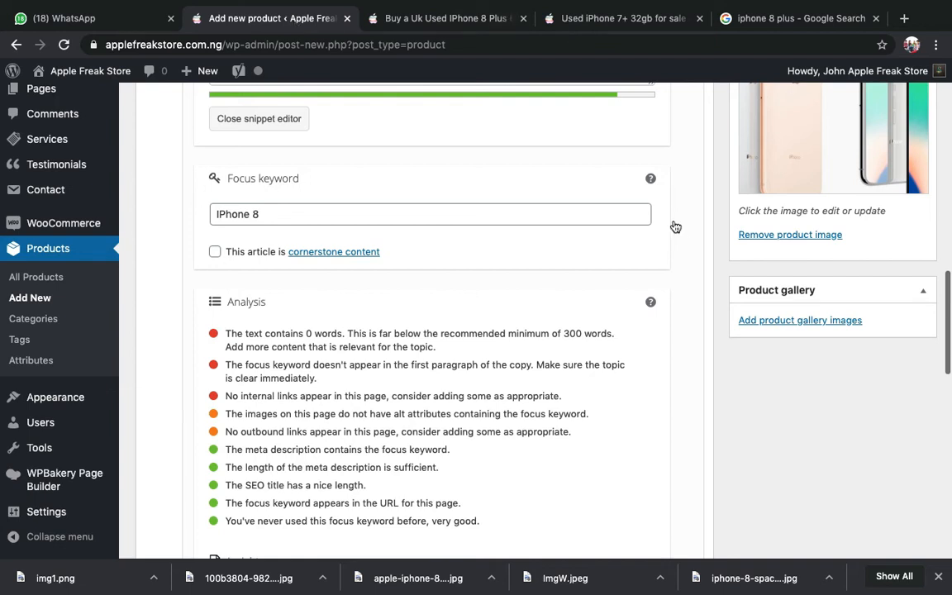
- Add img1.png, apple-iphone-8-plus-64gb.jpg and ImgW.jpeg to the product gallery
{"action": "left_click", "coordinate": [767, 324]}
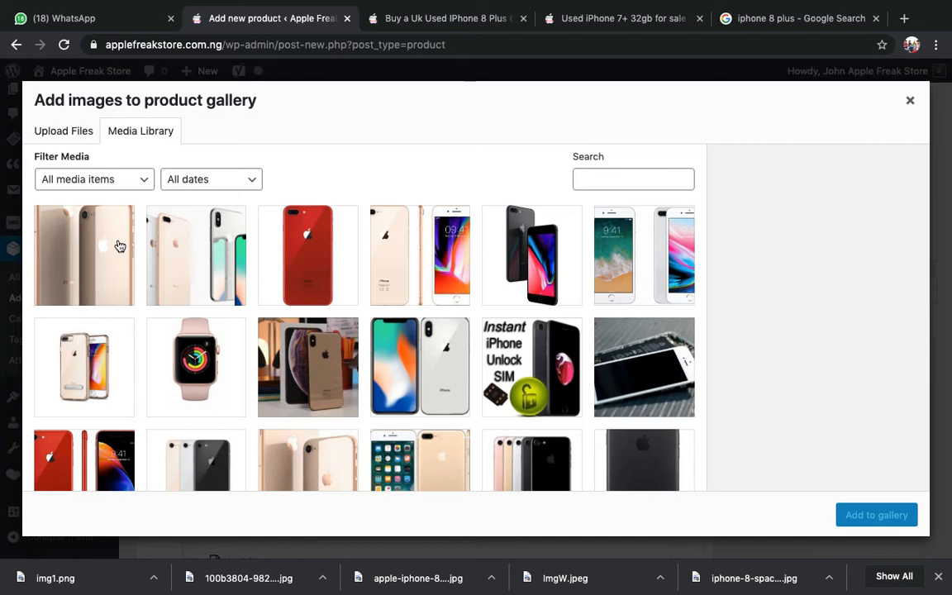
{"action": "left_click", "coordinate": [120, 246]}
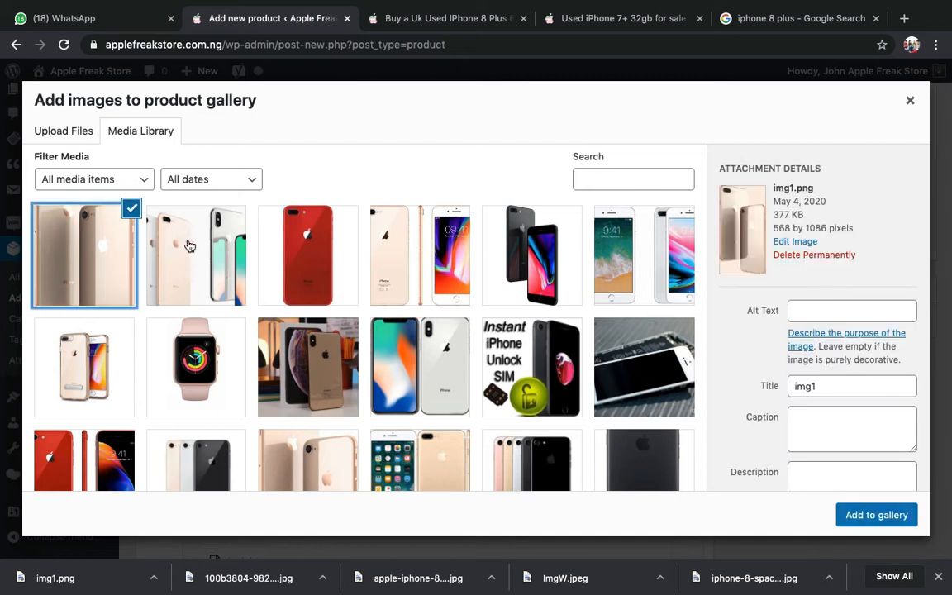
{"action": "left_click", "coordinate": [312, 281]}
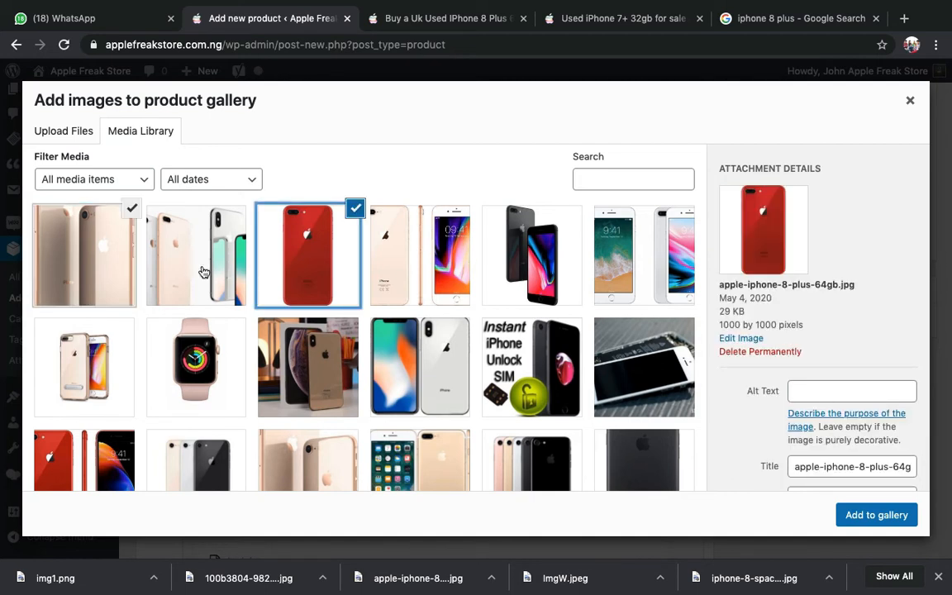
{"action": "left_click", "coordinate": [395, 254]}
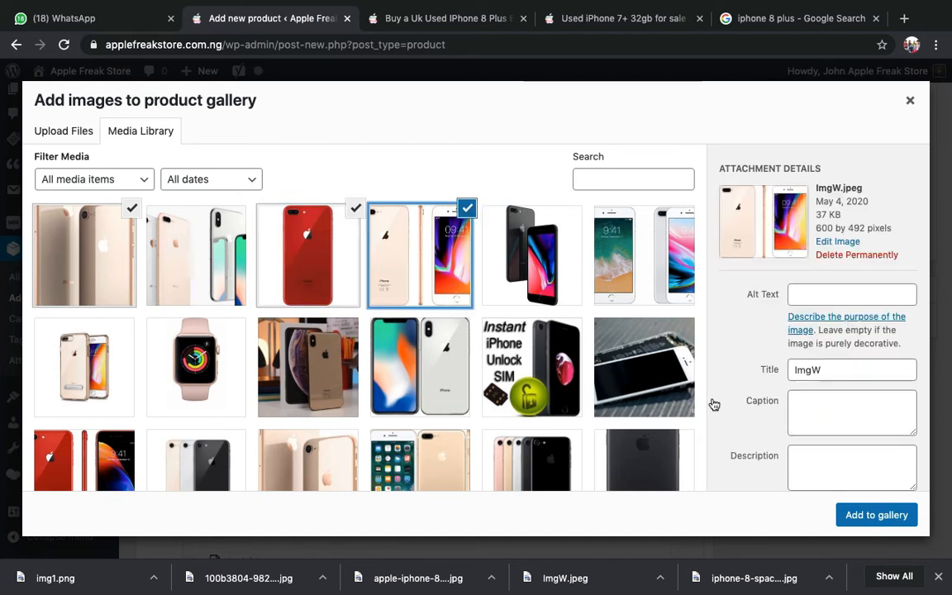
{"action": "left_click", "coordinate": [873, 525]}
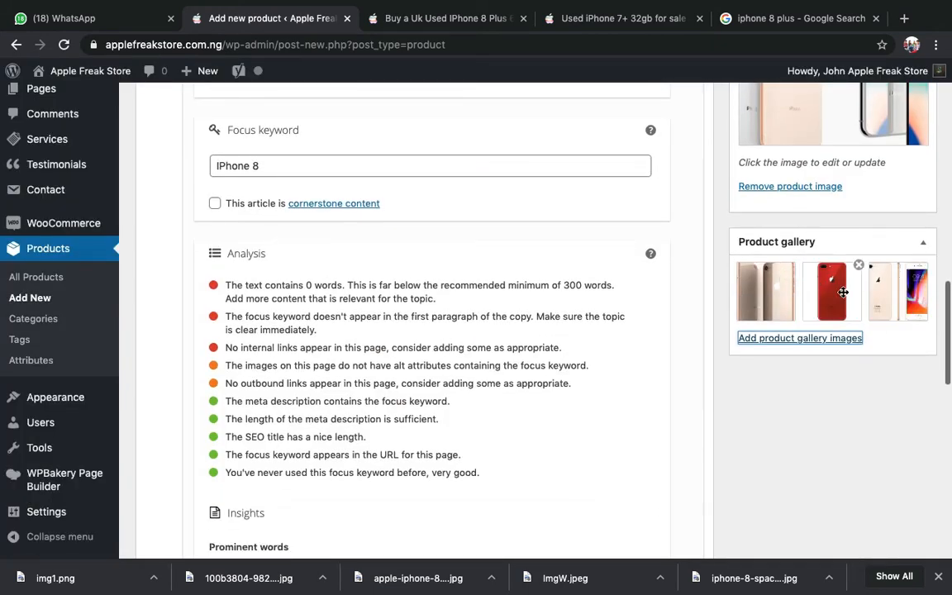
{"action": "scroll", "coordinate": [843, 292], "scroll_direction": "down", "scroll_amount": 2}
{"action": "scroll", "coordinate": [843, 293], "scroll_direction": "up", "scroll_amount": 15}
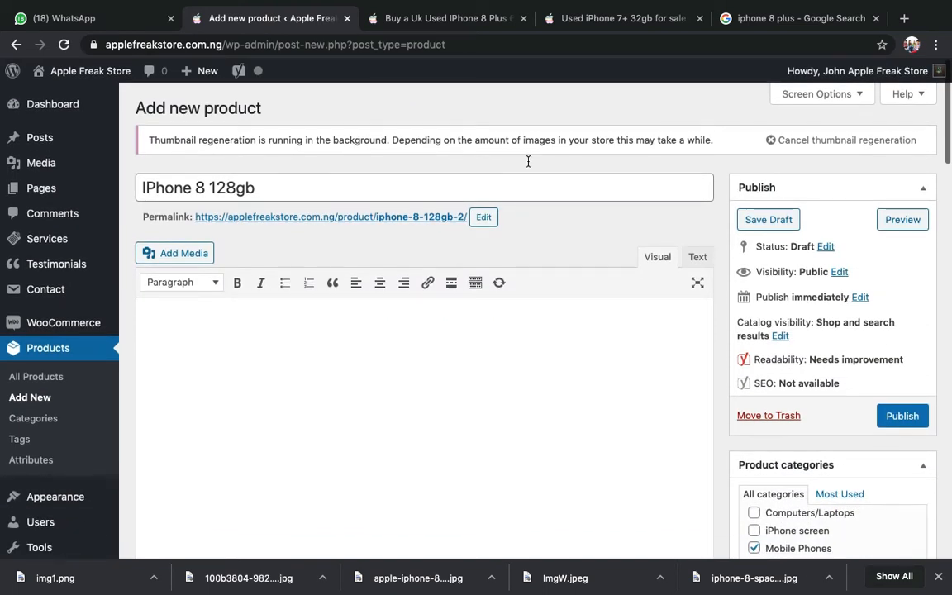
{"action": "left_click", "coordinate": [260, 186]}
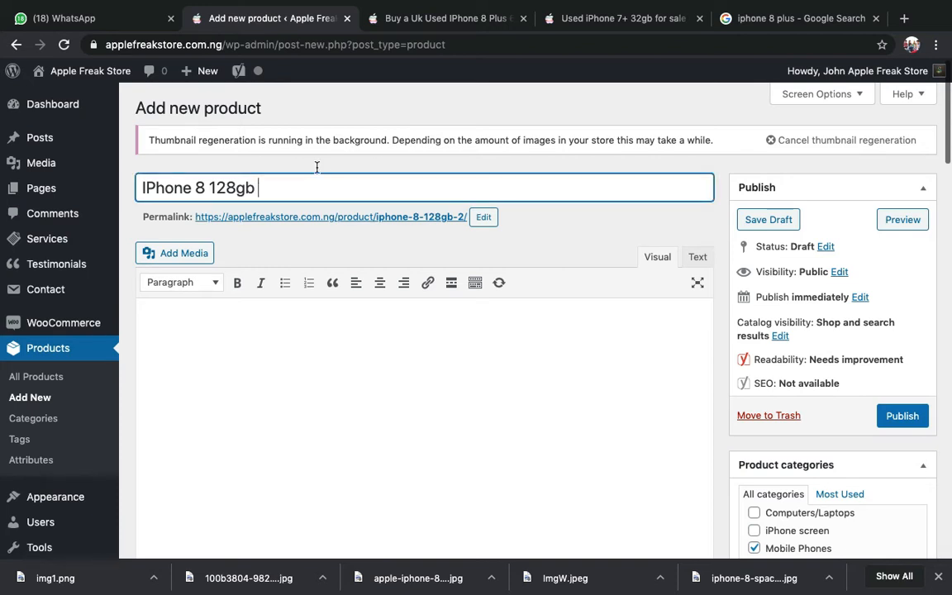
{"action": "left_click", "coordinate": [436, 16]}
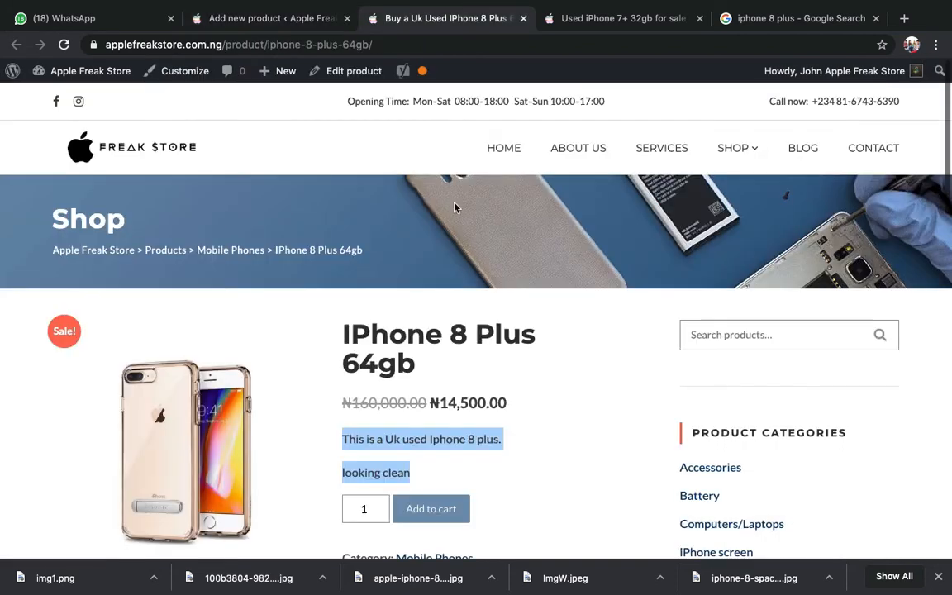
{"action": "double_click", "coordinate": [402, 346]}
{"action": "triple_click", "coordinate": [401, 345]}
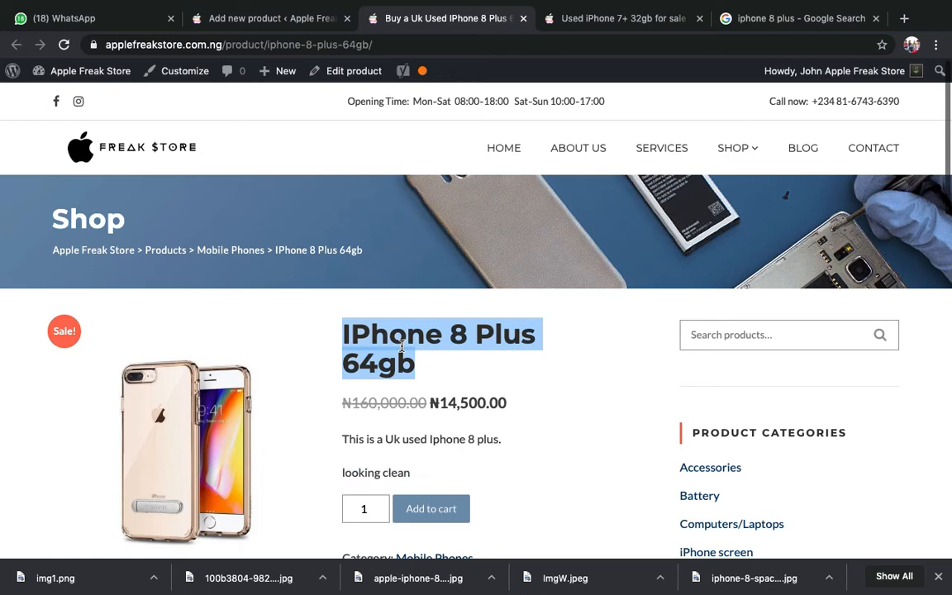
{"action": "left_click", "coordinate": [273, 18]}
{"action": "scroll", "coordinate": [335, 379], "scroll_direction": "down", "scroll_amount": 15}
{"action": "scroll", "coordinate": [335, 379], "scroll_direction": "up", "scroll_amount": 3}
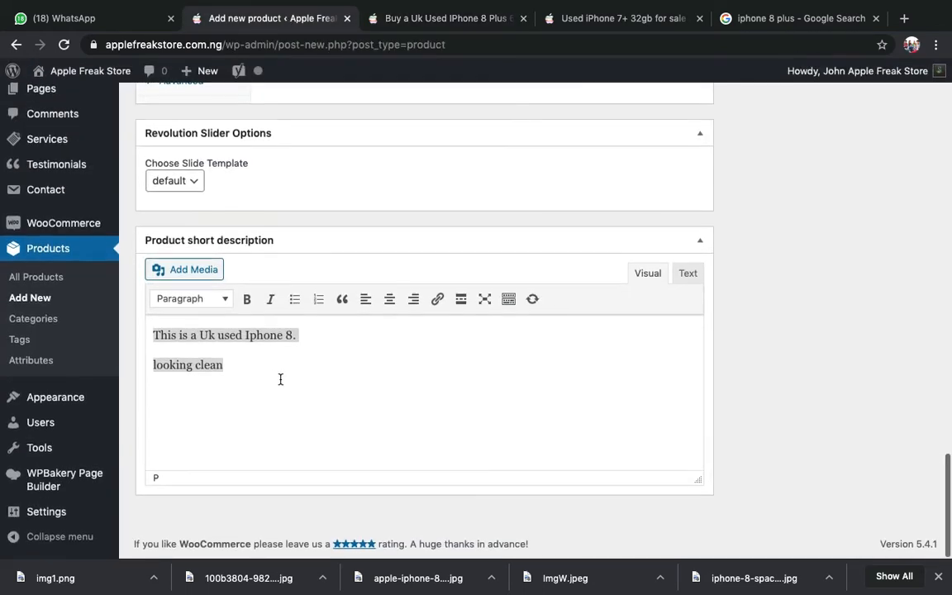
{"action": "left_click", "coordinate": [250, 324]}
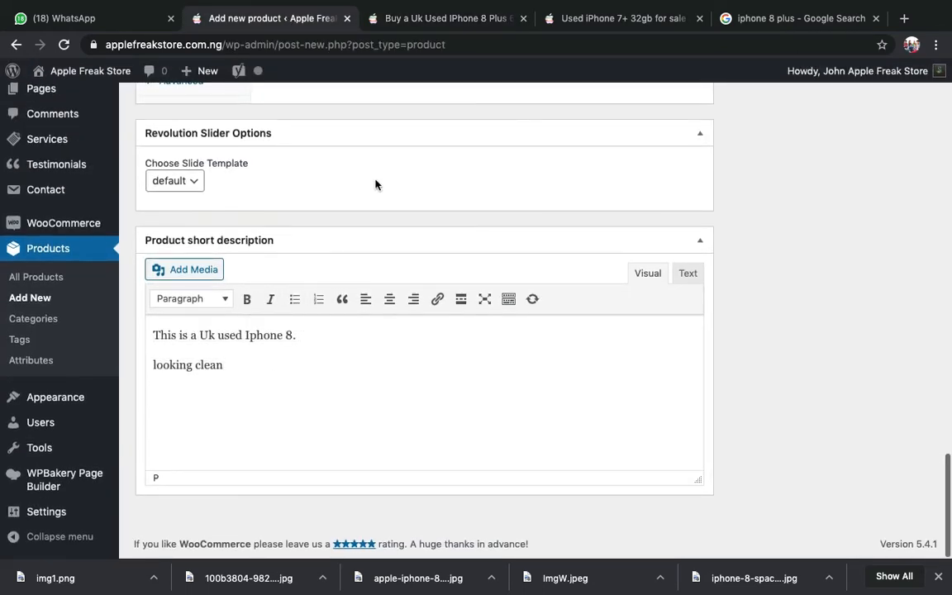
{"action": "left_click", "coordinate": [432, 18]}
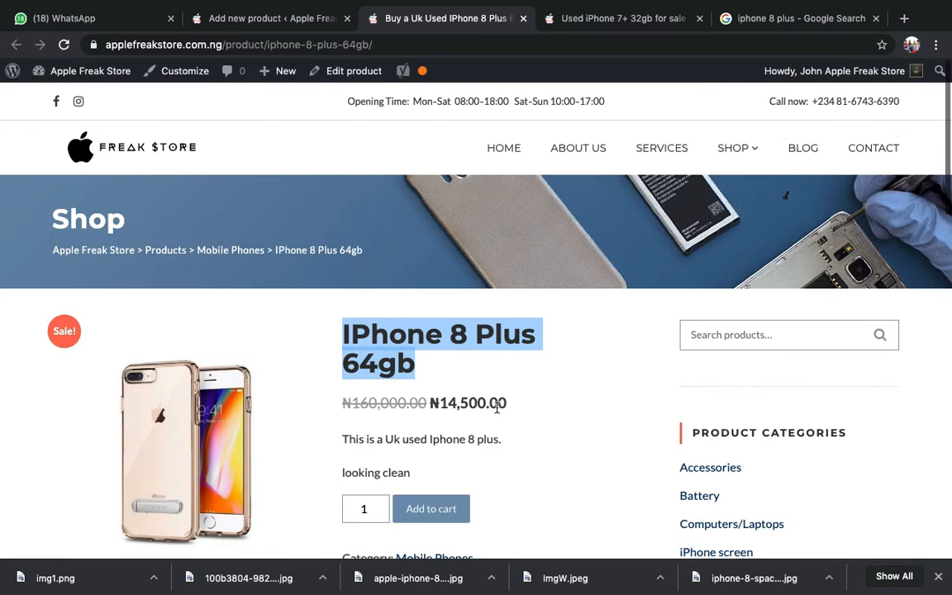
{"action": "triple_click", "coordinate": [447, 439]}
{"action": "scroll", "coordinate": [449, 435], "scroll_direction": "down", "scroll_amount": 3}
{"action": "left_click", "coordinate": [279, 23]}
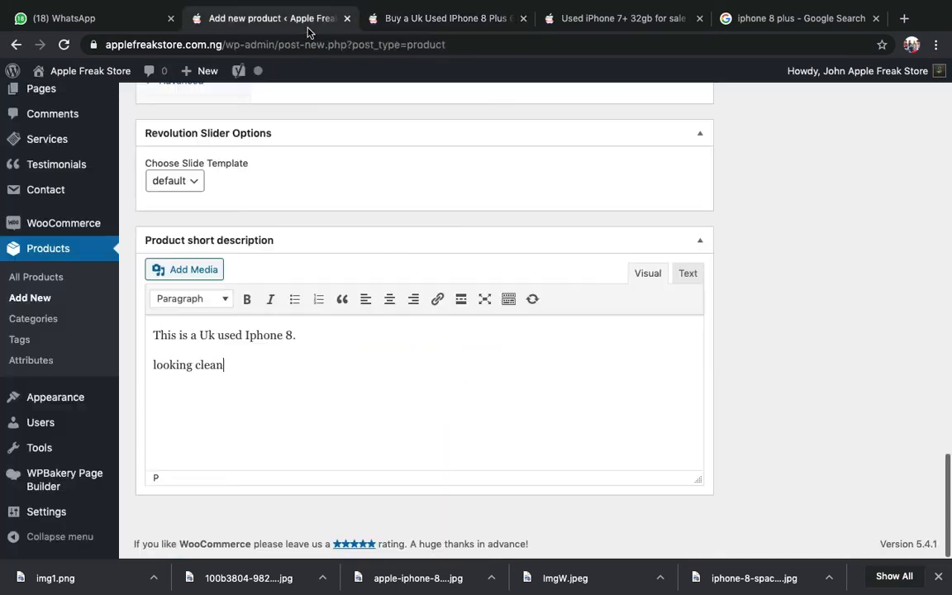
{"action": "scroll", "coordinate": [364, 272], "scroll_direction": "up", "scroll_amount": 8}
{"action": "scroll", "coordinate": [365, 272], "scroll_direction": "down", "scroll_amount": 2}
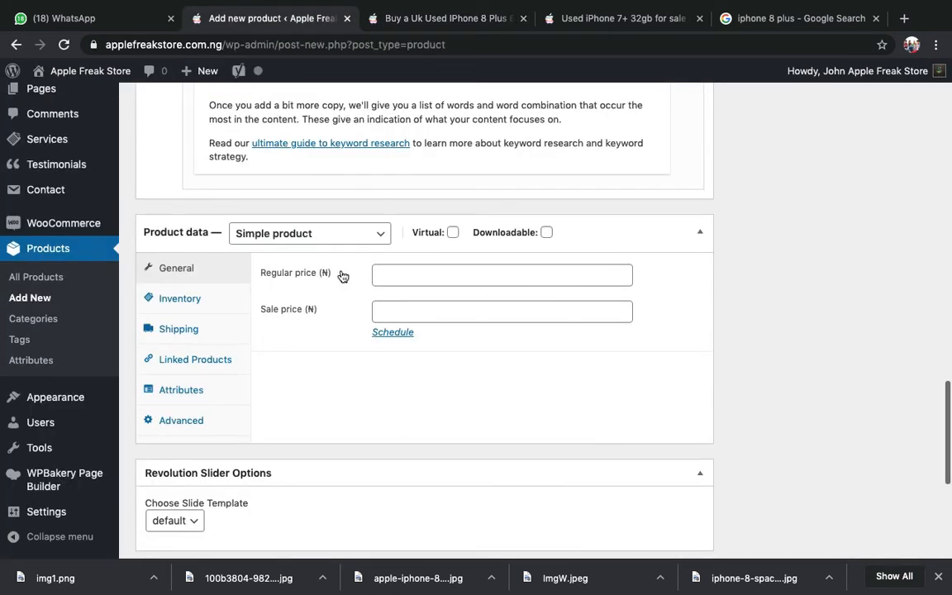
{"action": "left_click", "coordinate": [423, 276]}
{"action": "left_click", "coordinate": [124, 17]}
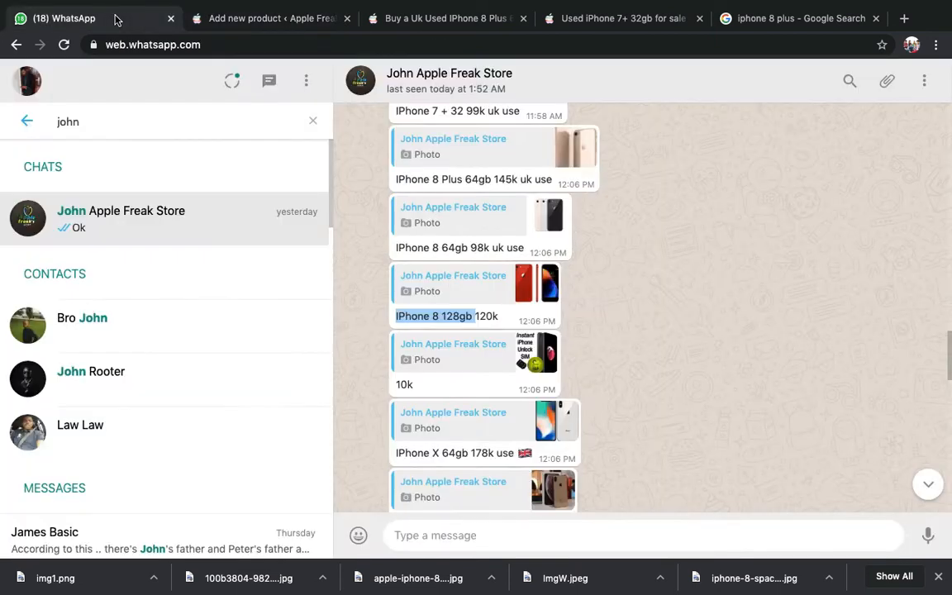
{"action": "double_click", "coordinate": [487, 315]}
{"action": "left_click", "coordinate": [306, 23]}
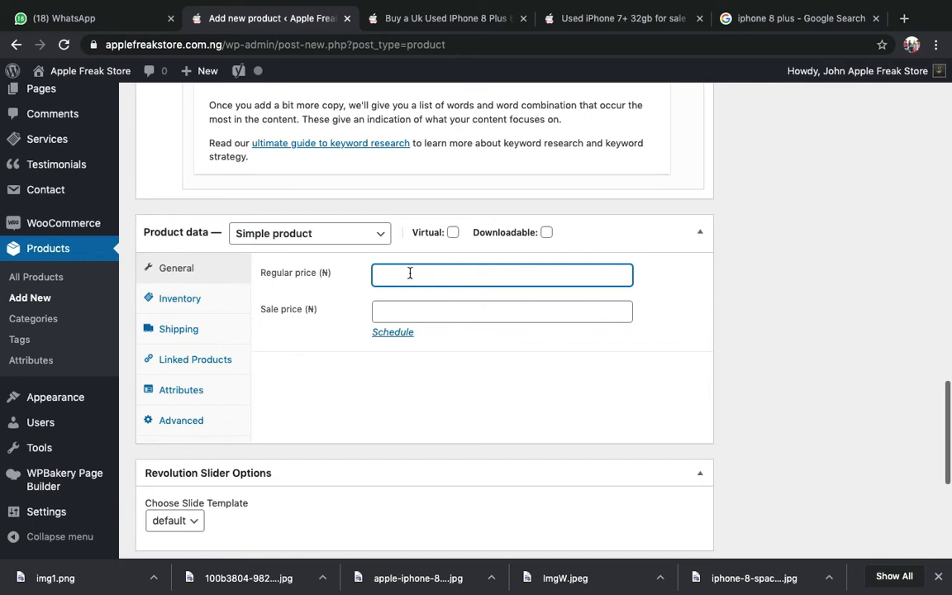
- Enter a regular price of 150000 and try a sale price, which gets rejected
{"action": "type", "text": "150000"}
{"action": "key", "text": "Tab"}
{"action": "type", "text": "12000"}
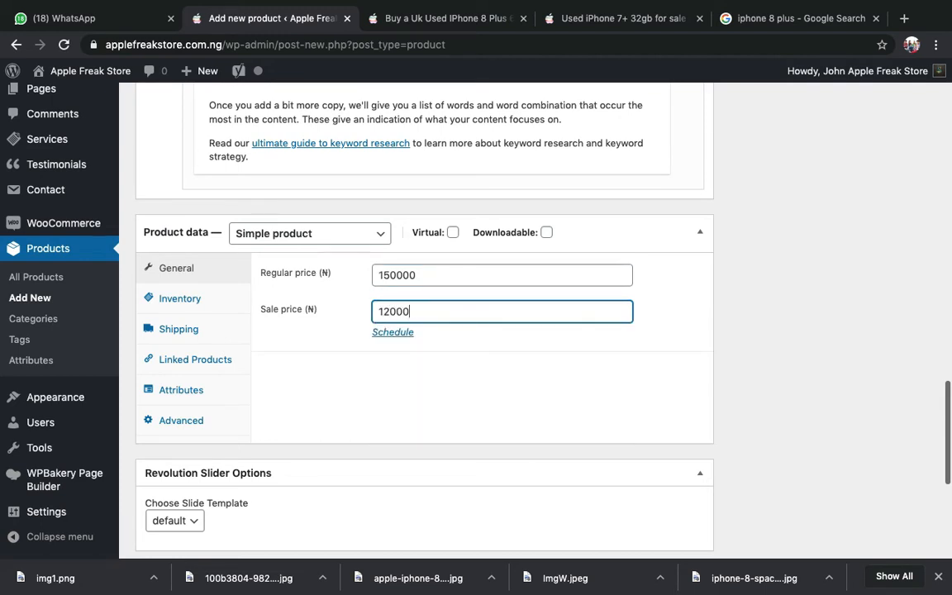
{"action": "type", "text": "0"}
{"action": "key", "text": "super+a"}
{"action": "type", "text": "199999"}
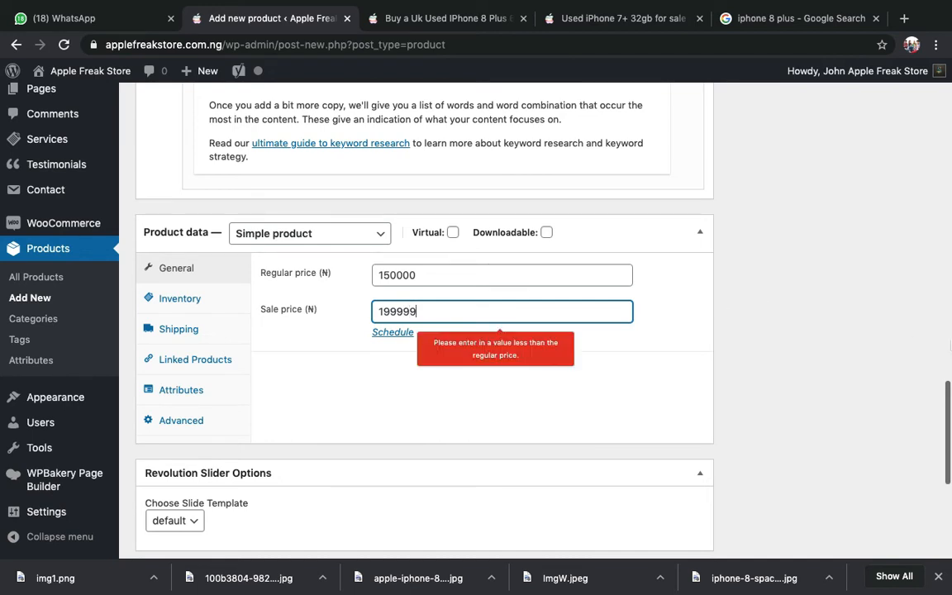
{"action": "key", "text": "BackSpace"}
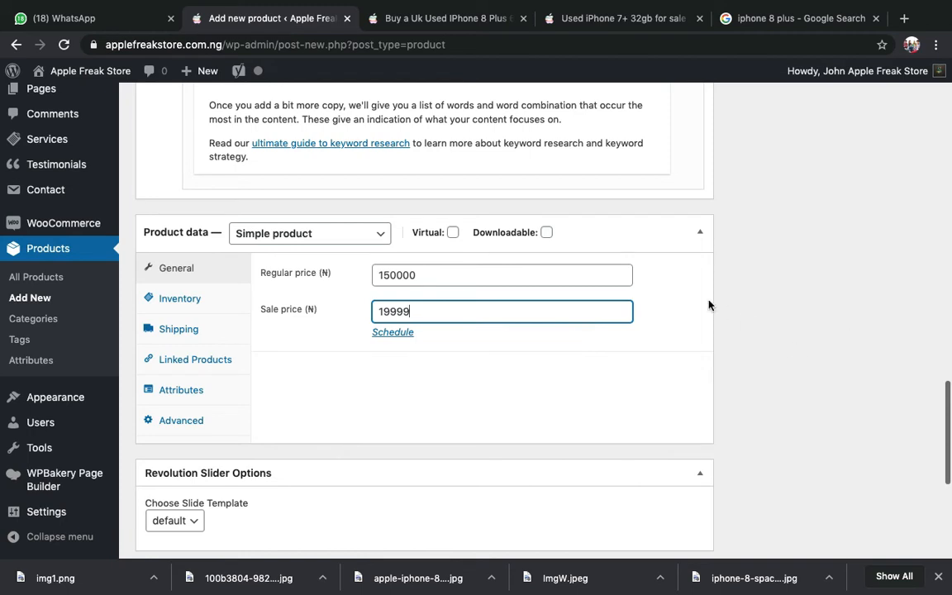
{"action": "type", "text": "9"}
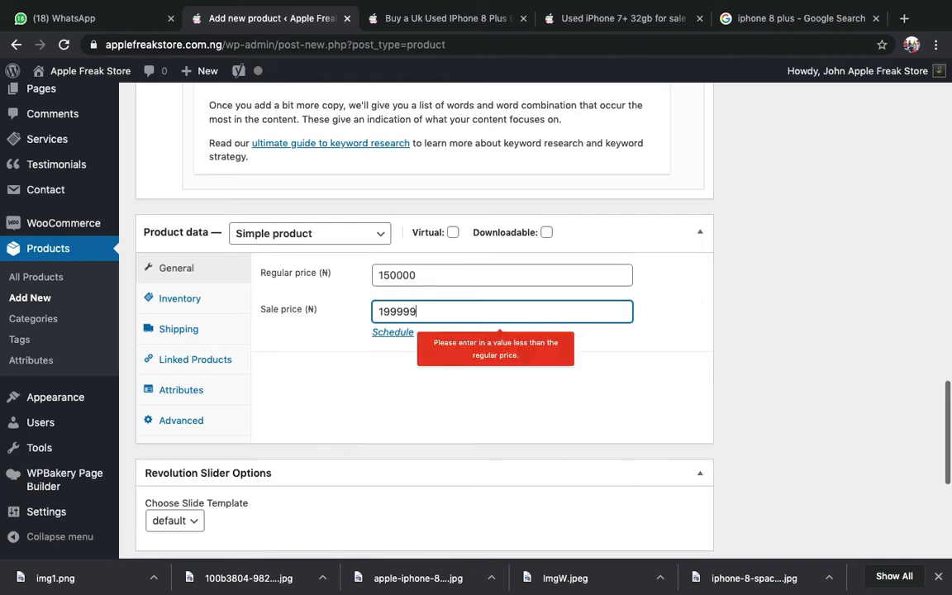
{"action": "left_click", "coordinate": [782, 357]}
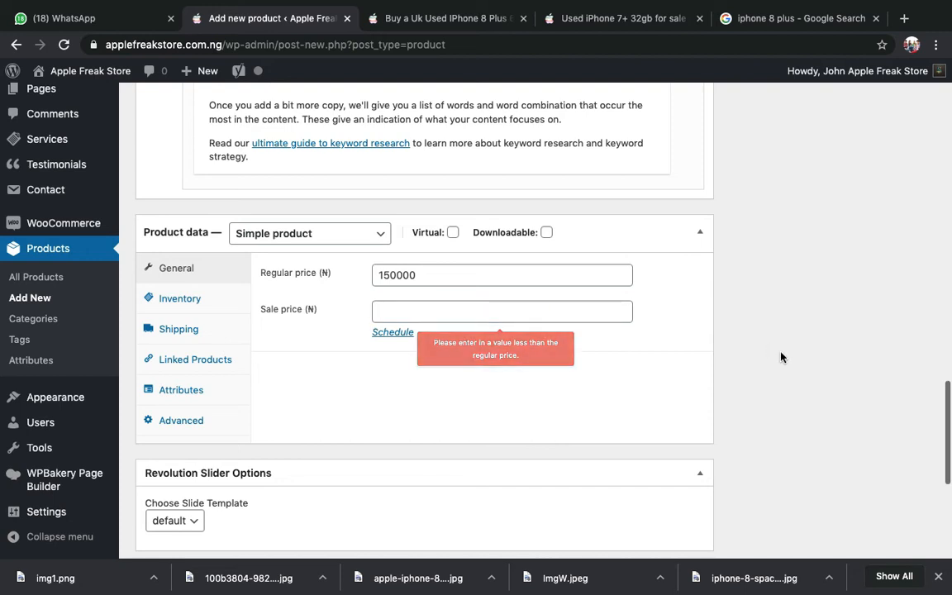
- Re-enter the sale price as 149999
{"action": "double_click", "coordinate": [473, 280]}
{"action": "left_click", "coordinate": [431, 334]}
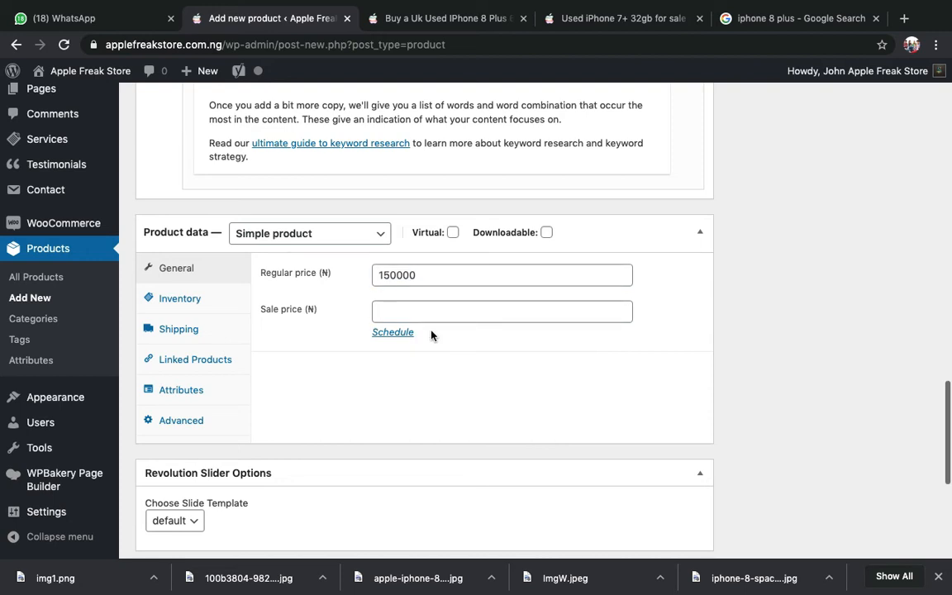
{"action": "left_click", "coordinate": [418, 319]}
{"action": "type", "text": "1"}
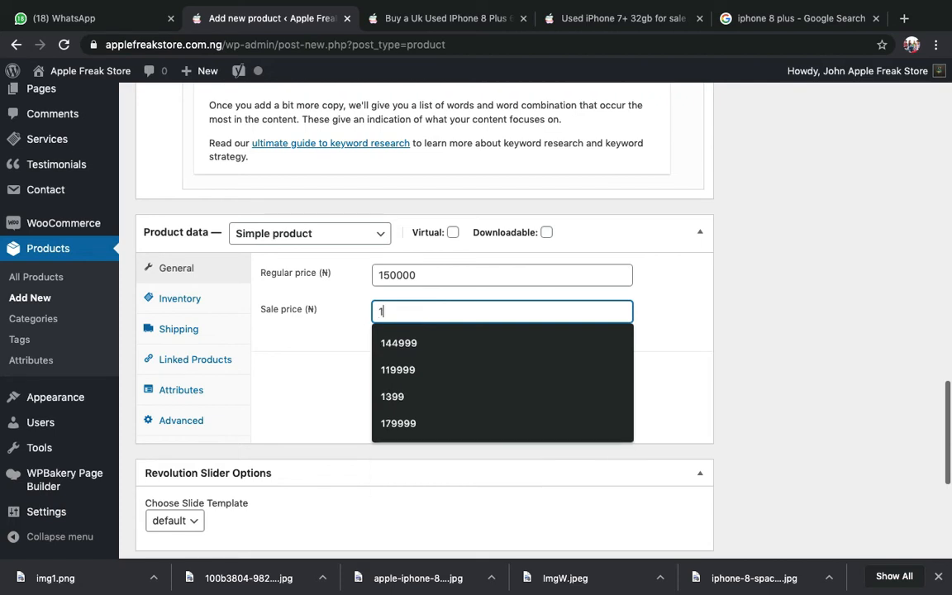
{"action": "type", "text": "49999"}
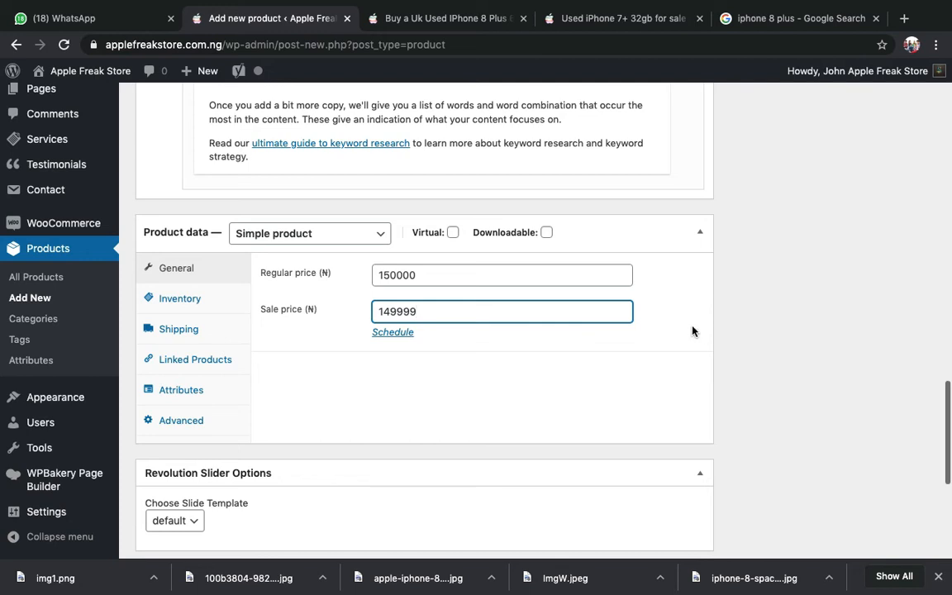
- Check the quoted price in WhatsApp and change the sale price to 119999
{"action": "left_click", "coordinate": [120, 19]}
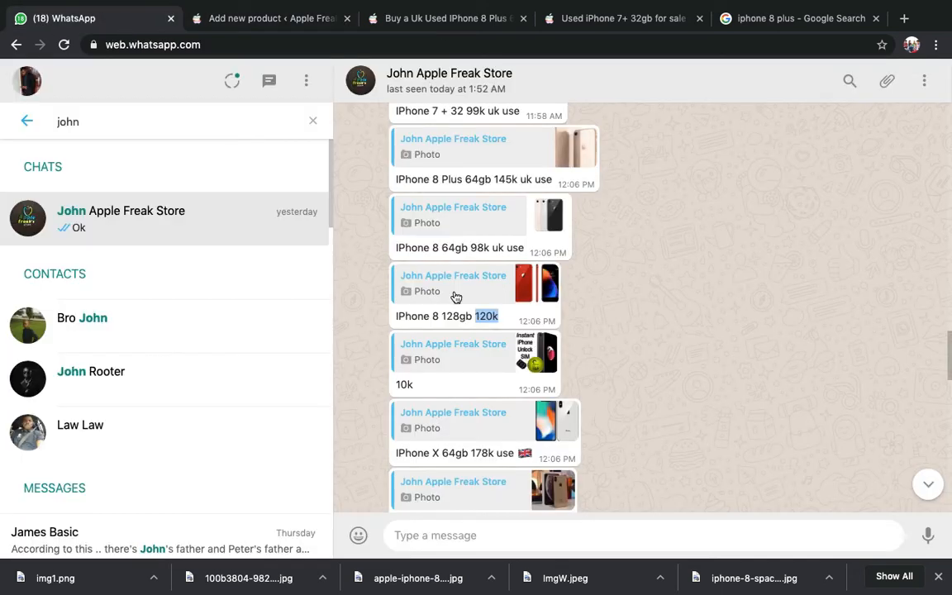
{"action": "left_click", "coordinate": [273, 23]}
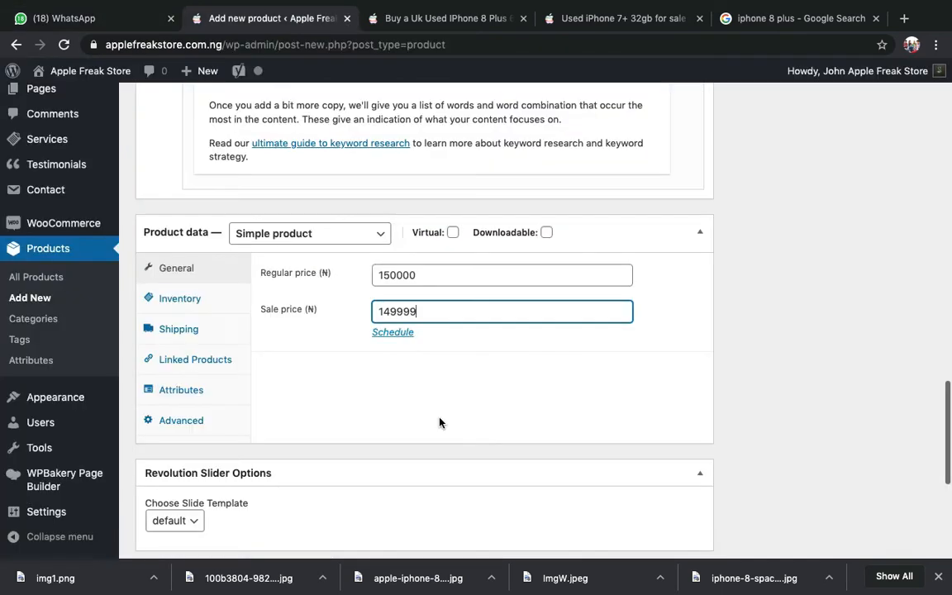
{"action": "double_click", "coordinate": [409, 311]}
{"action": "type", "text": "120000"}
{"action": "left_click", "coordinate": [741, 388]}
{"action": "double_click", "coordinate": [396, 311]}
{"action": "type", "text": "1"}
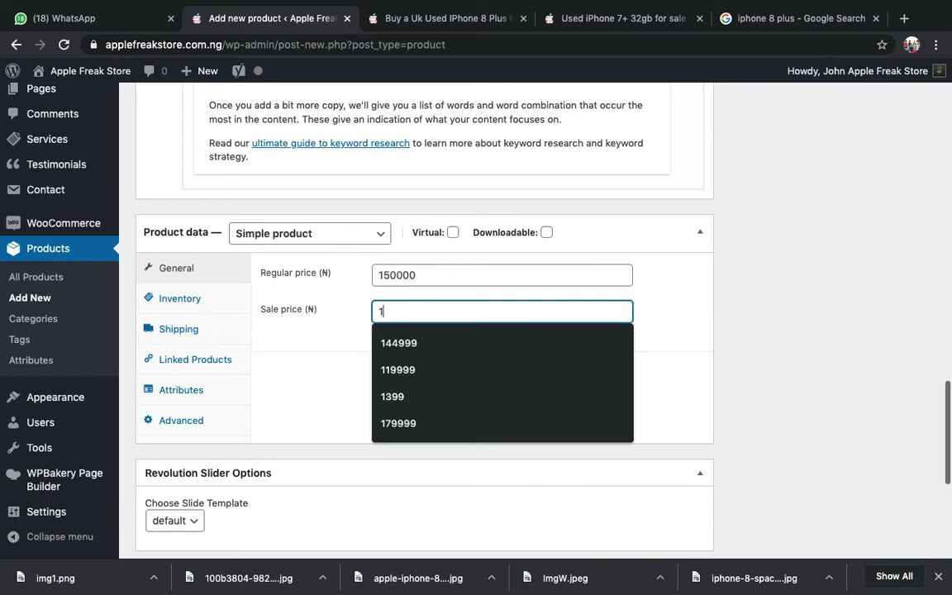
{"action": "type", "text": "1"}
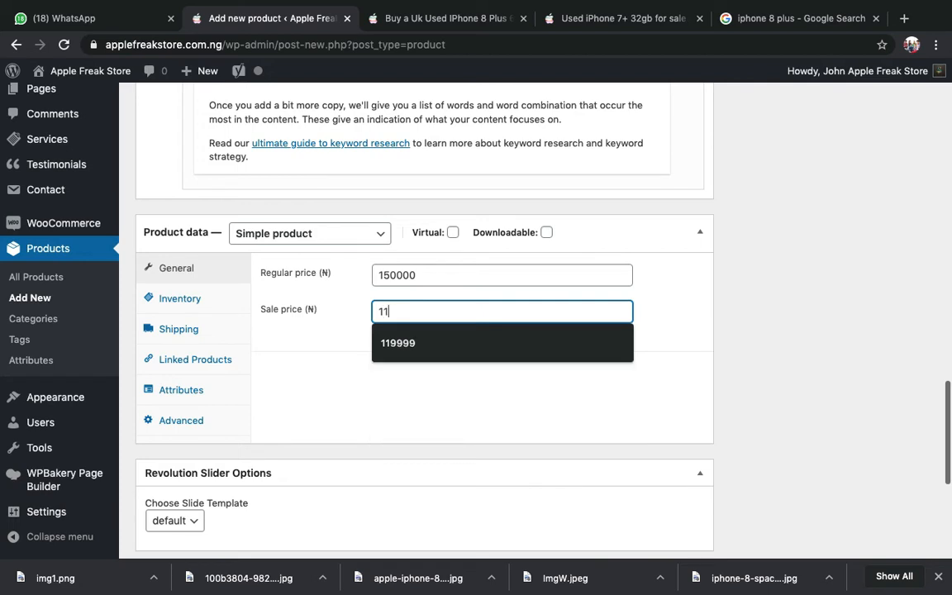
{"action": "type", "text": "9999"}
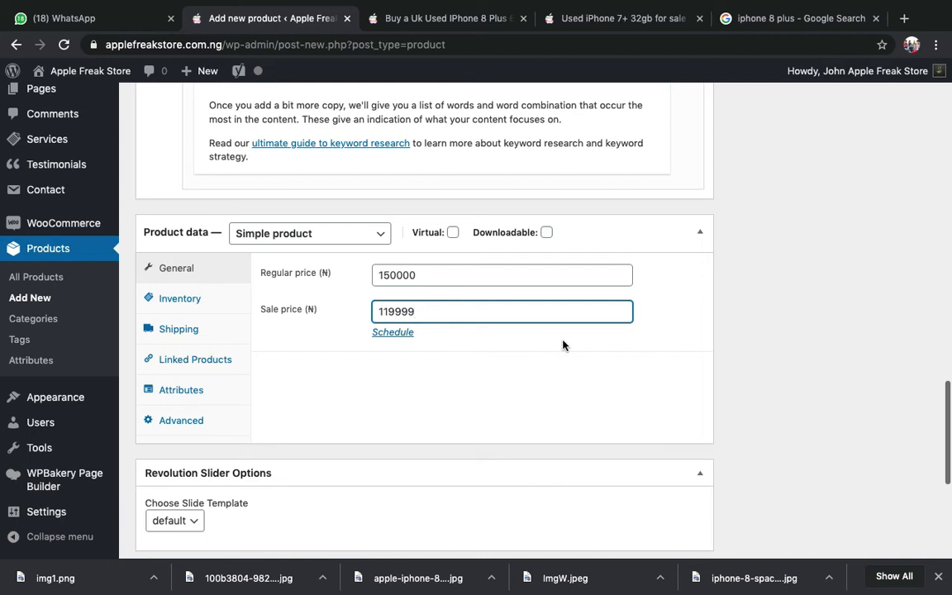
{"action": "left_click", "coordinate": [856, 293]}
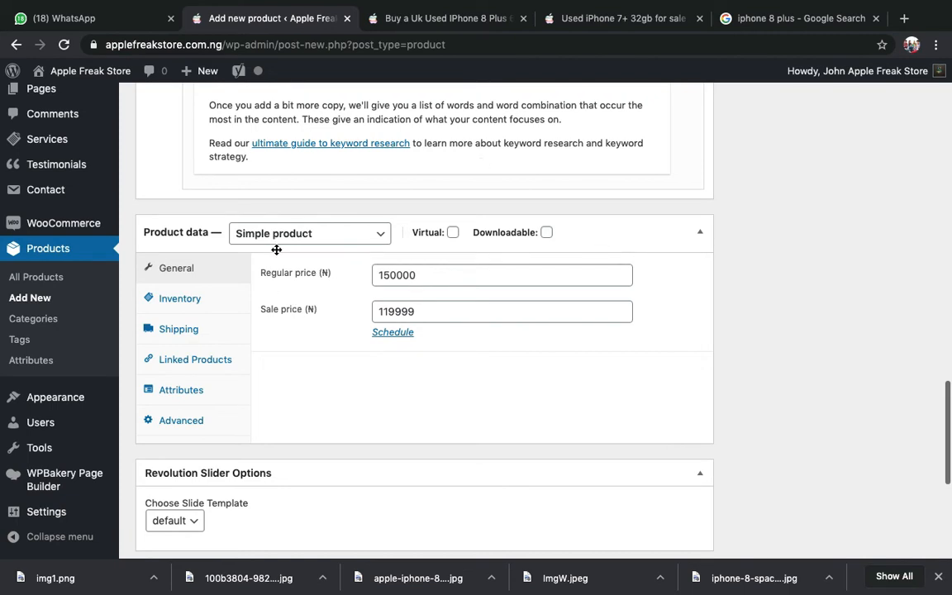
{"action": "scroll", "coordinate": [557, 336], "scroll_direction": "up", "scroll_amount": 2}
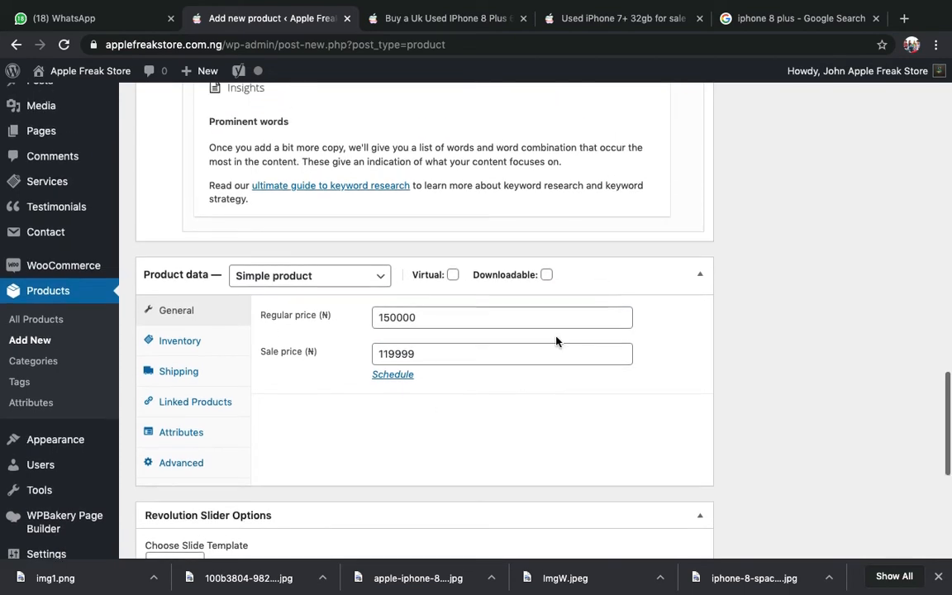
{"action": "scroll", "coordinate": [556, 341], "scroll_direction": "up", "scroll_amount": 10}
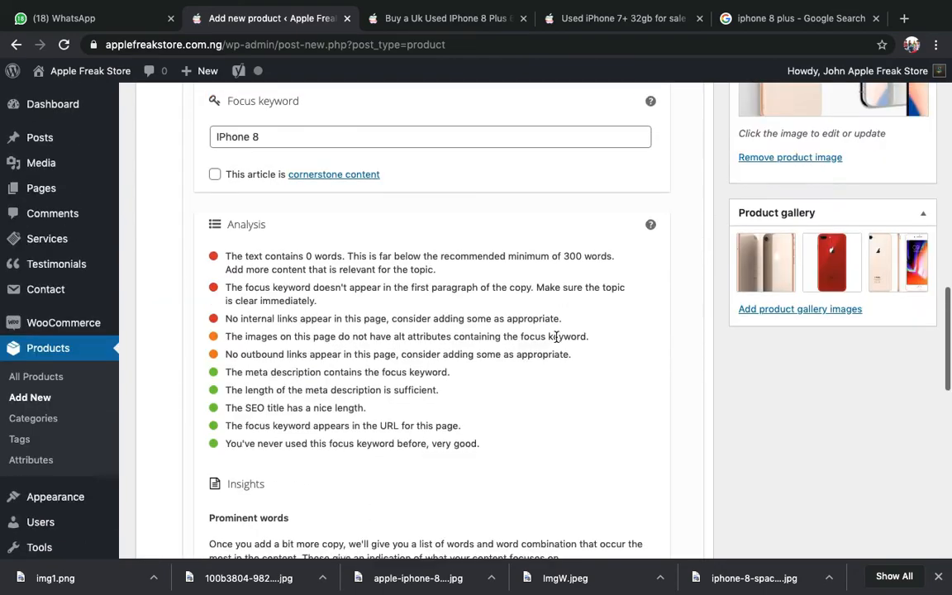
{"action": "scroll", "coordinate": [556, 341], "scroll_direction": "up", "scroll_amount": 15}
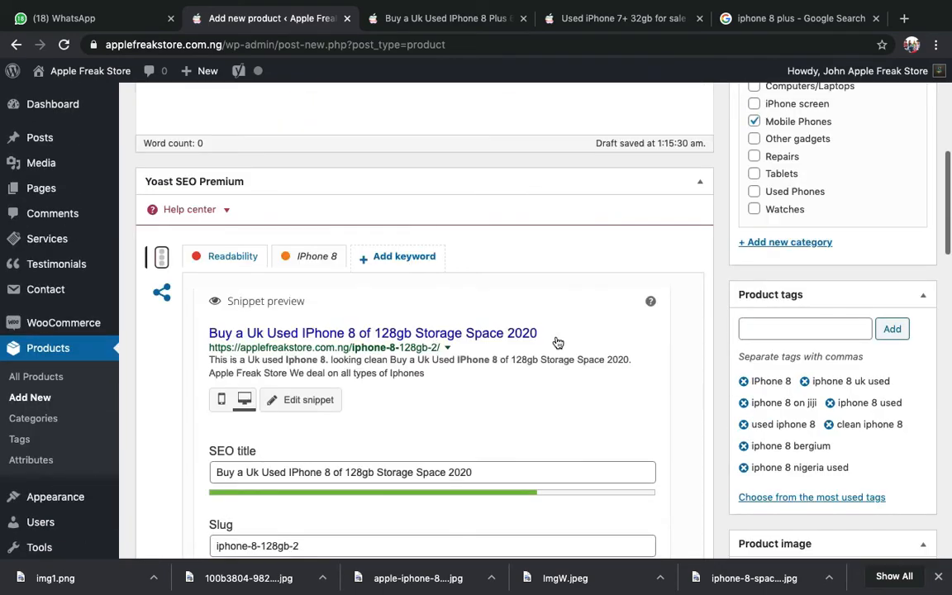
{"action": "scroll", "coordinate": [556, 339], "scroll_direction": "down", "scroll_amount": 4}
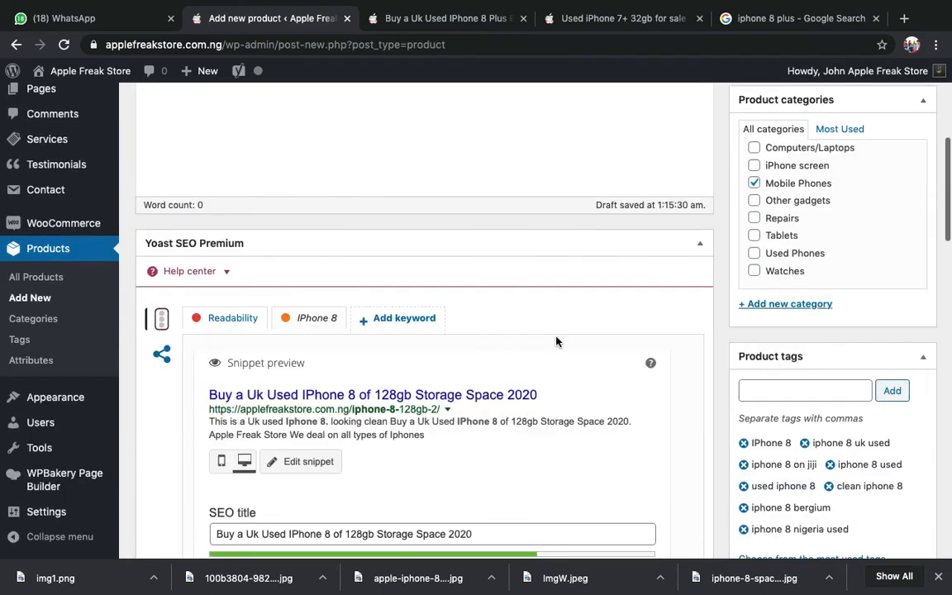
{"action": "scroll", "coordinate": [556, 338], "scroll_direction": "up", "scroll_amount": 9}
{"action": "scroll", "coordinate": [556, 337], "scroll_direction": "up", "scroll_amount": 2}
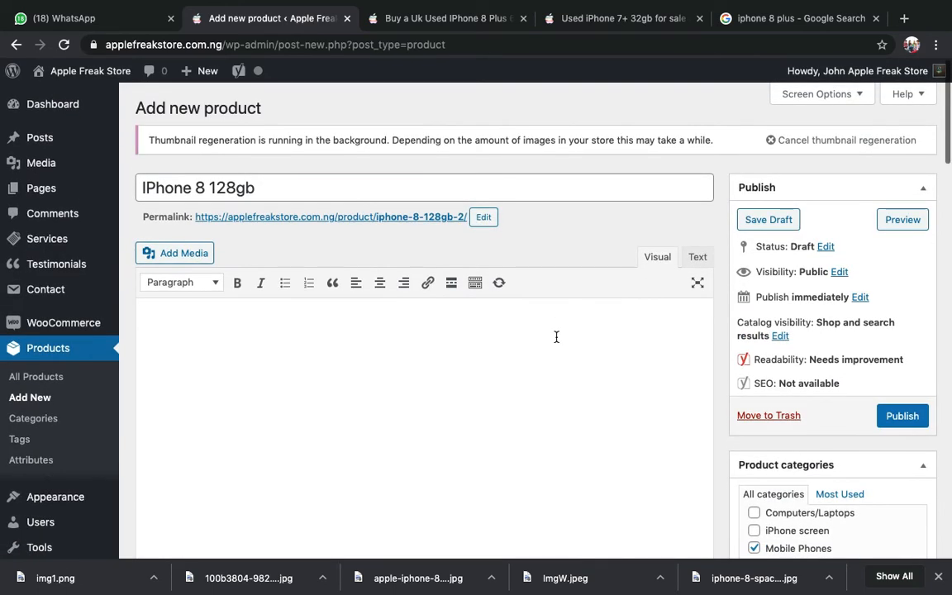
{"action": "left_click", "coordinate": [330, 195]}
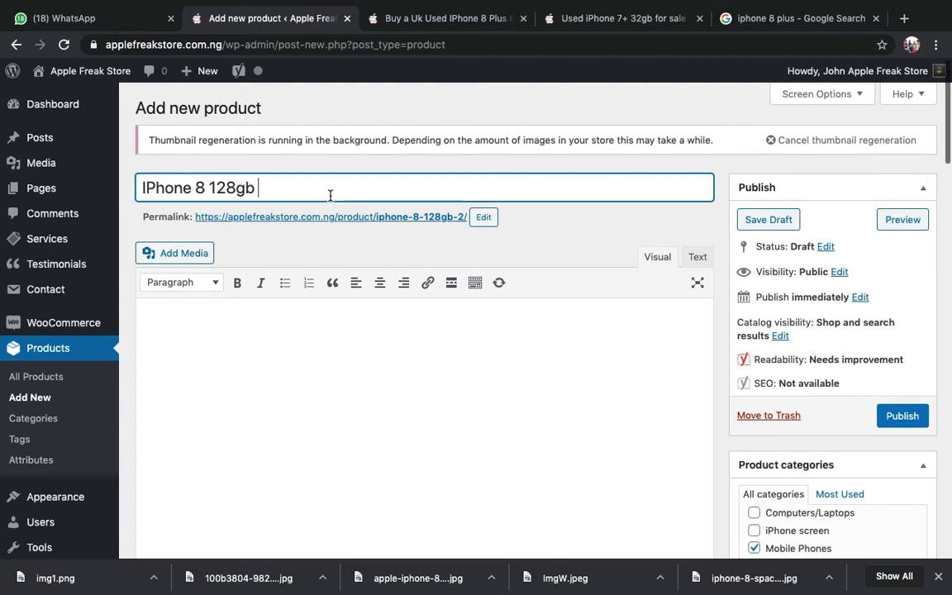
{"action": "scroll", "coordinate": [330, 196], "scroll_direction": "down", "scroll_amount": 15}
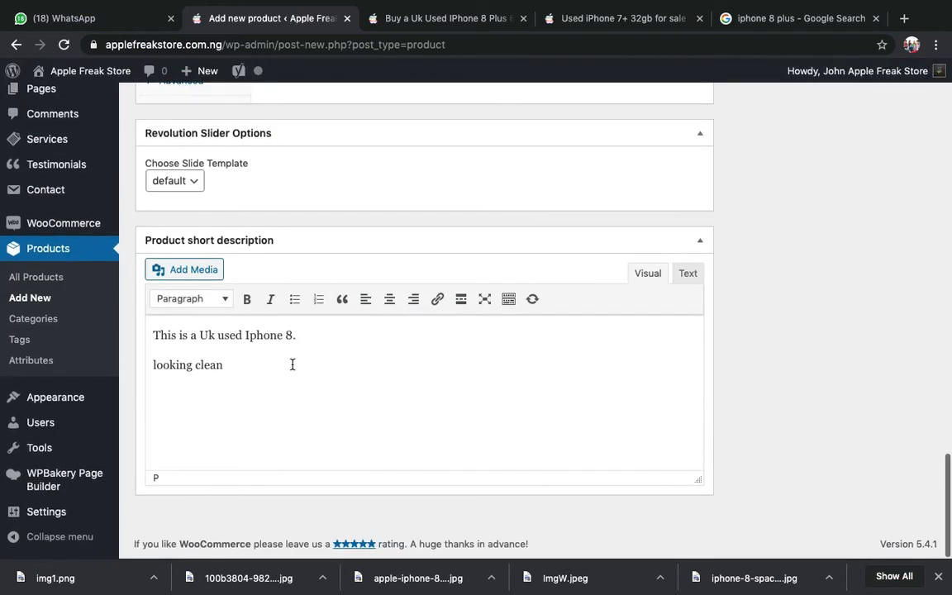
{"action": "scroll", "coordinate": [292, 366], "scroll_direction": "up", "scroll_amount": 15}
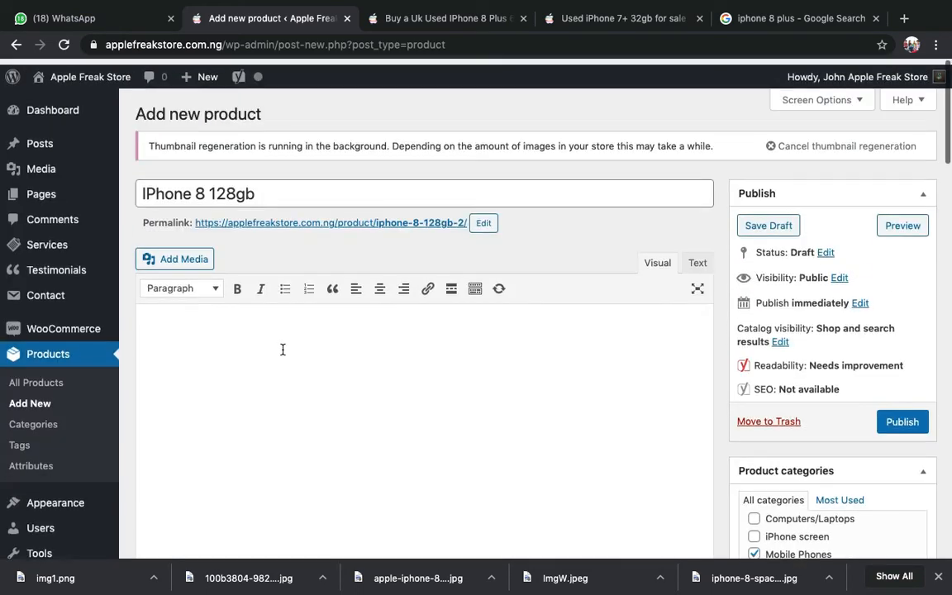
{"action": "scroll", "coordinate": [319, 408], "scroll_direction": "down", "scroll_amount": 10}
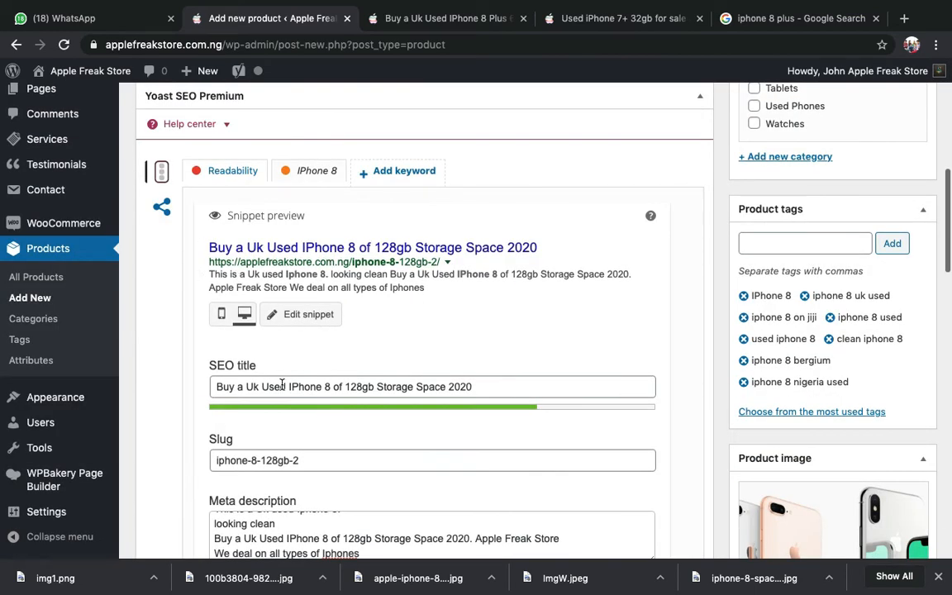
{"action": "scroll", "coordinate": [267, 317], "scroll_direction": "down", "scroll_amount": 3}
{"action": "scroll", "coordinate": [273, 305], "scroll_direction": "down", "scroll_amount": 5}
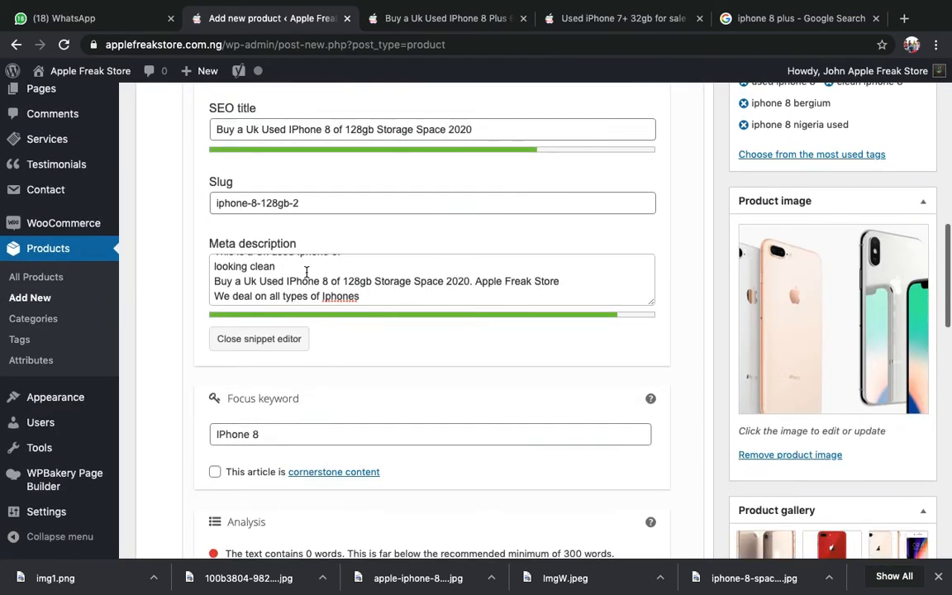
{"action": "scroll", "coordinate": [287, 272], "scroll_direction": "down", "scroll_amount": 1}
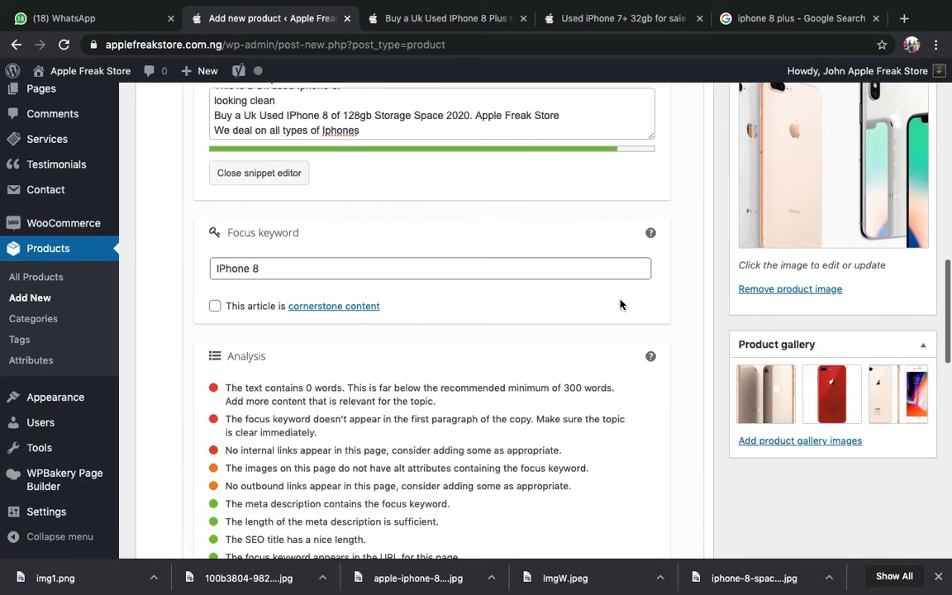
{"action": "scroll", "coordinate": [620, 305], "scroll_direction": "down", "scroll_amount": 1}
{"action": "scroll", "coordinate": [620, 304], "scroll_direction": "down", "scroll_amount": 1}
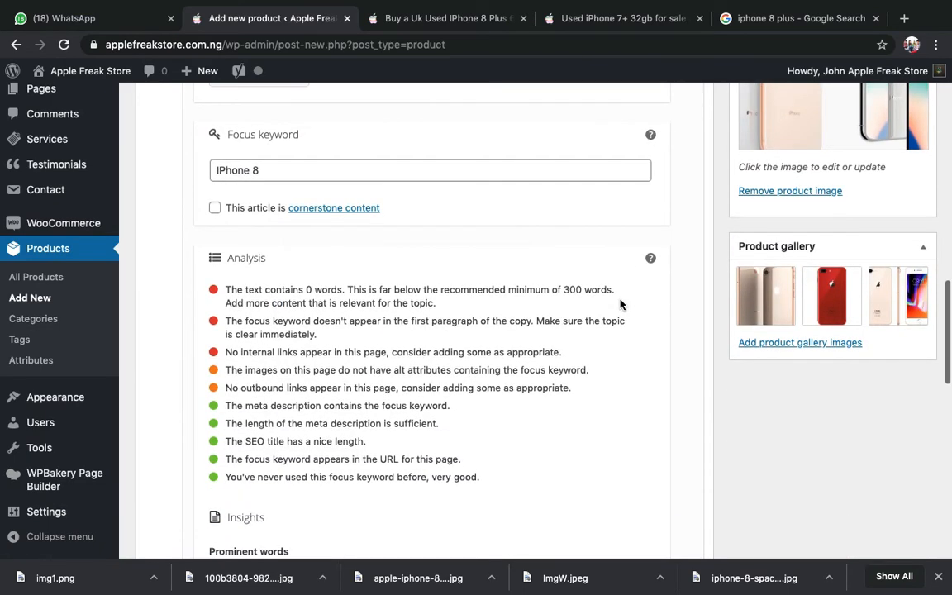
{"action": "scroll", "coordinate": [429, 276], "scroll_direction": "up", "scroll_amount": 6}
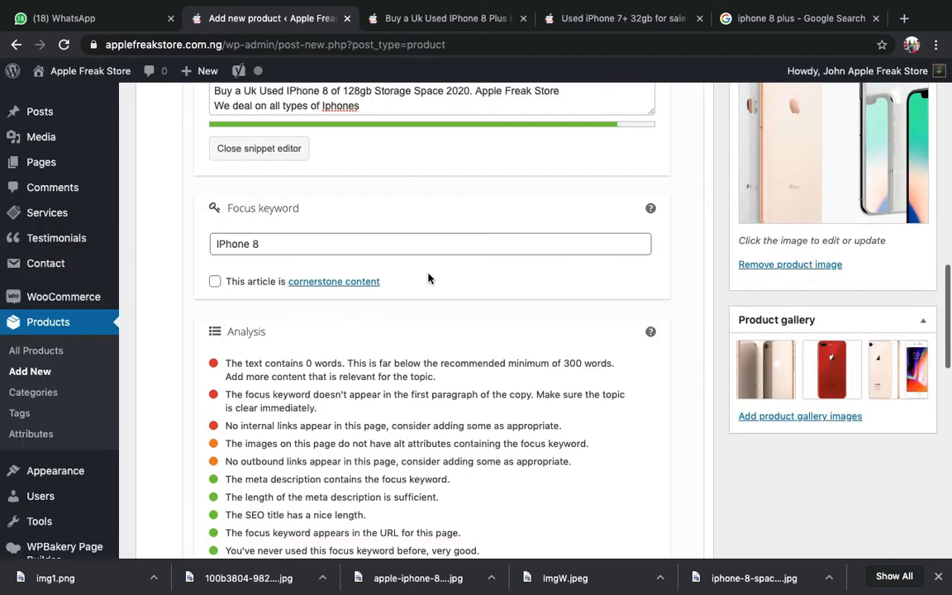
{"action": "scroll", "coordinate": [453, 244], "scroll_direction": "up", "scroll_amount": 10}
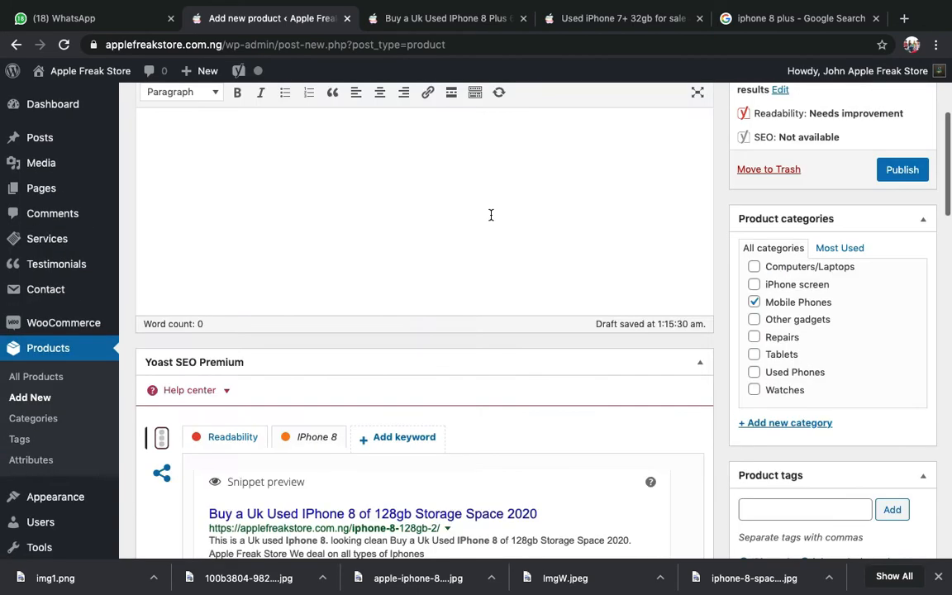
{"action": "scroll", "coordinate": [491, 215], "scroll_direction": "up", "scroll_amount": 1}
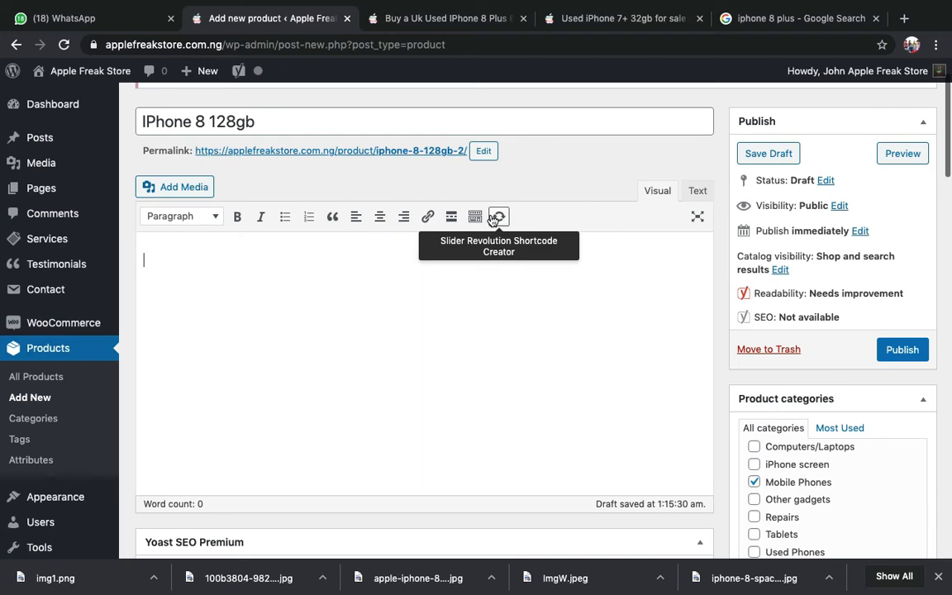
{"action": "scroll", "coordinate": [338, 360], "scroll_direction": "down", "scroll_amount": 5}
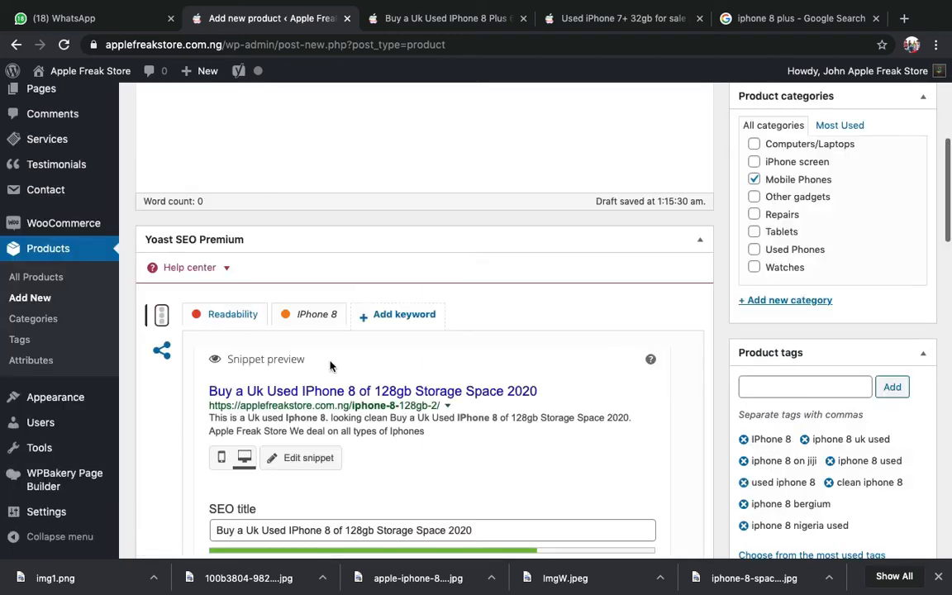
{"action": "scroll", "coordinate": [330, 367], "scroll_direction": "down", "scroll_amount": 14}
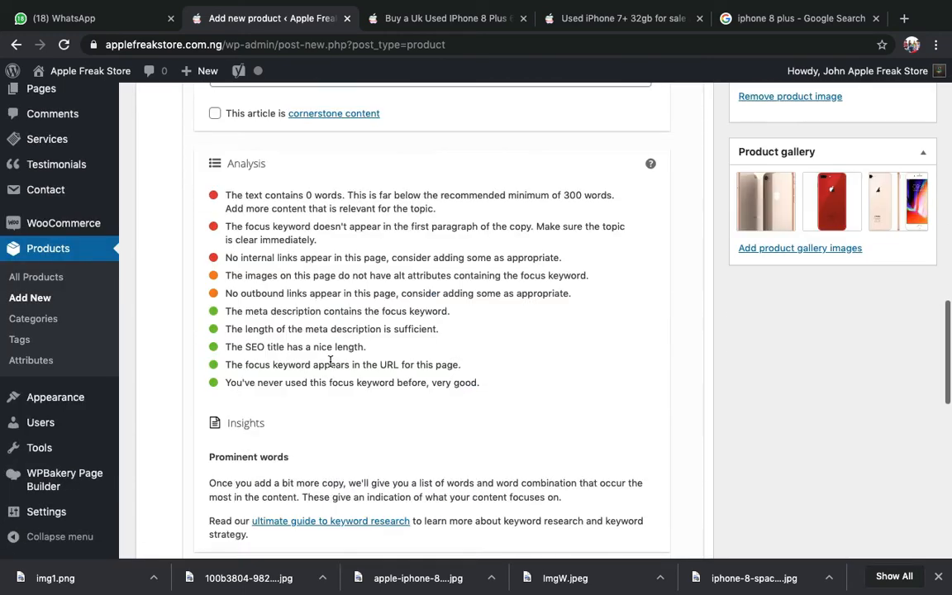
{"action": "scroll", "coordinate": [329, 364], "scroll_direction": "down", "scroll_amount": 4}
{"action": "scroll", "coordinate": [330, 367], "scroll_direction": "up", "scroll_amount": 15}
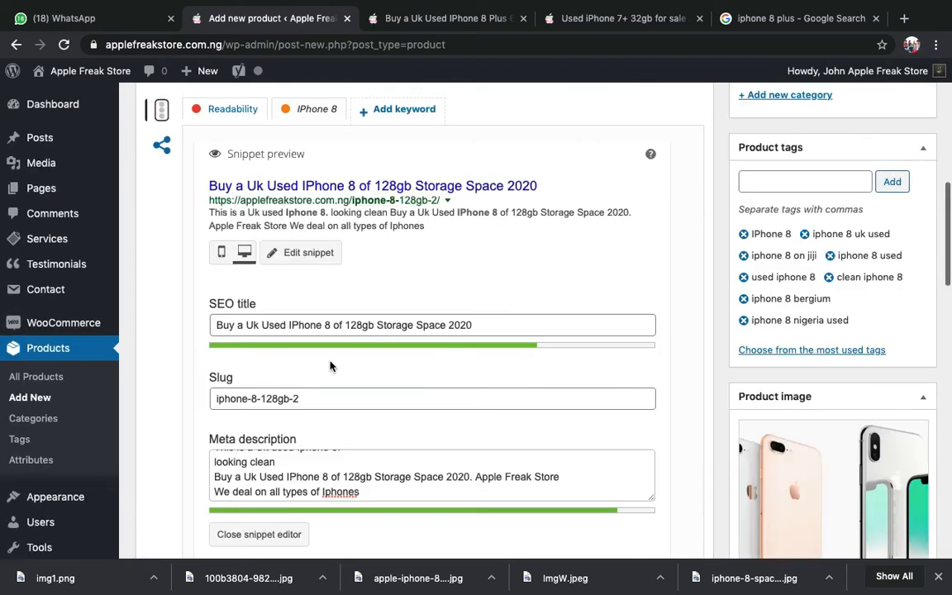
{"action": "scroll", "coordinate": [330, 364], "scroll_direction": "up", "scroll_amount": 20}
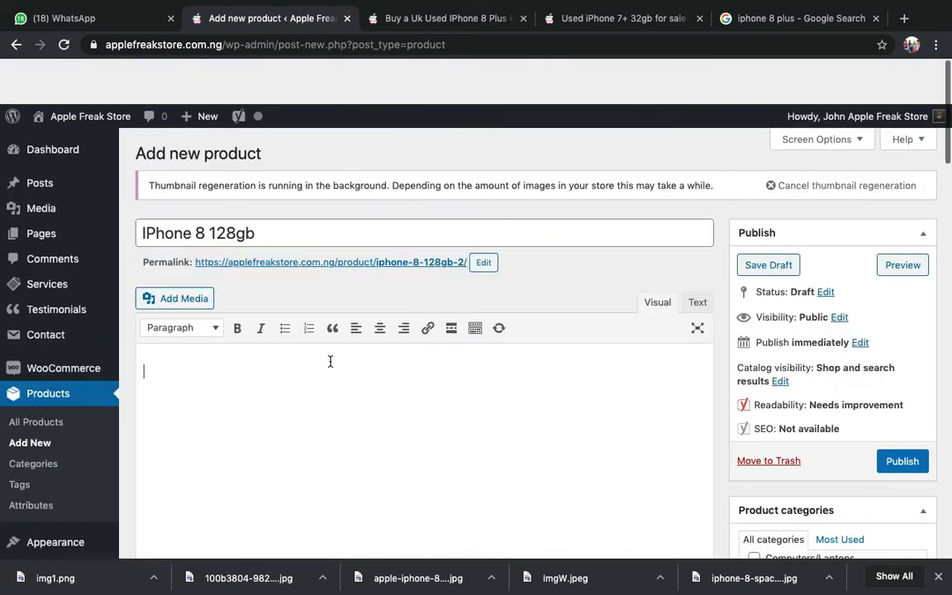
{"action": "scroll", "coordinate": [330, 361], "scroll_direction": "down", "scroll_amount": 3}
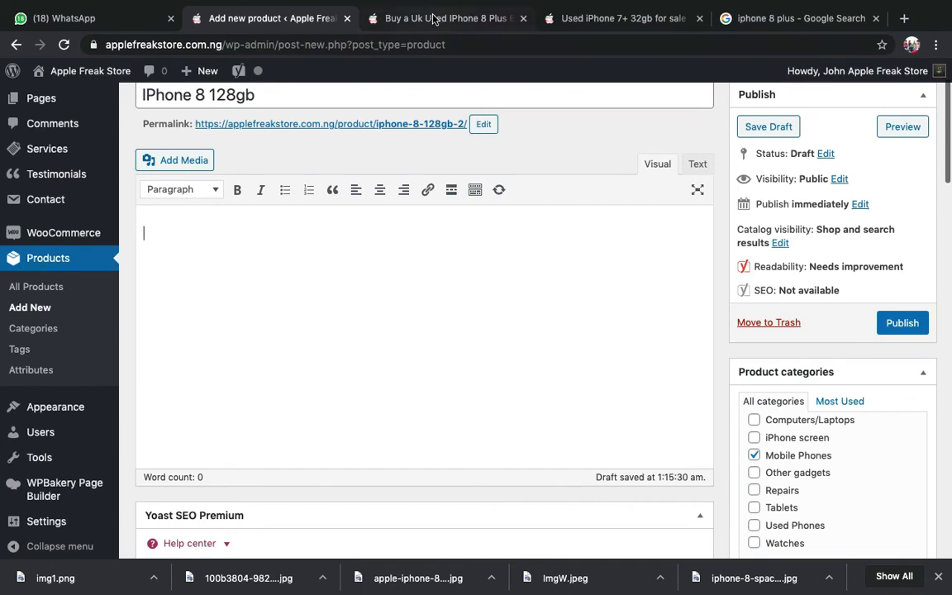
- Go from the IPhone 8 Plus 64gb product page to the store's home page
{"action": "left_click", "coordinate": [433, 18]}
{"action": "scroll", "coordinate": [109, 113], "scroll_direction": "up", "scroll_amount": 3}
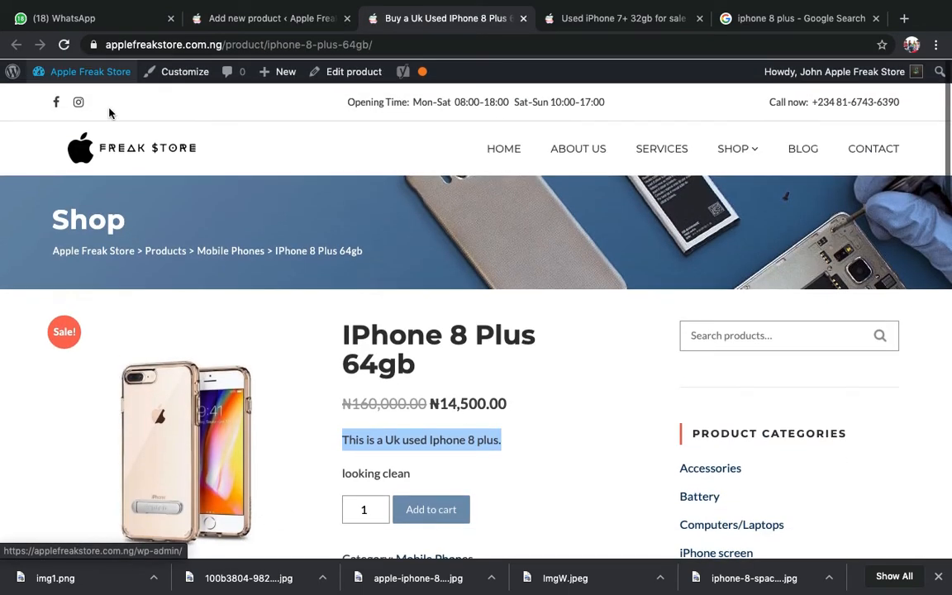
{"action": "left_click", "coordinate": [133, 151]}
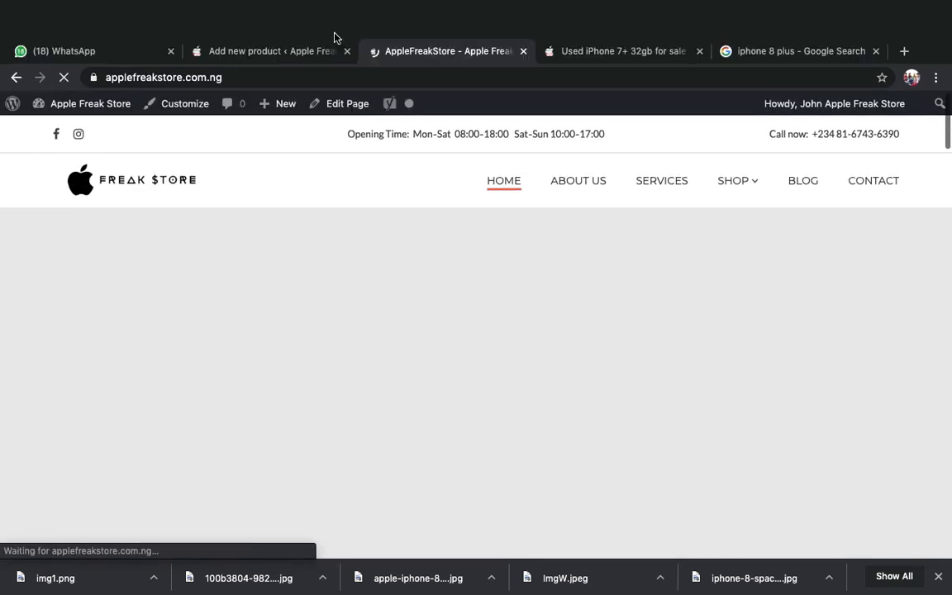
{"action": "left_click", "coordinate": [304, 20]}
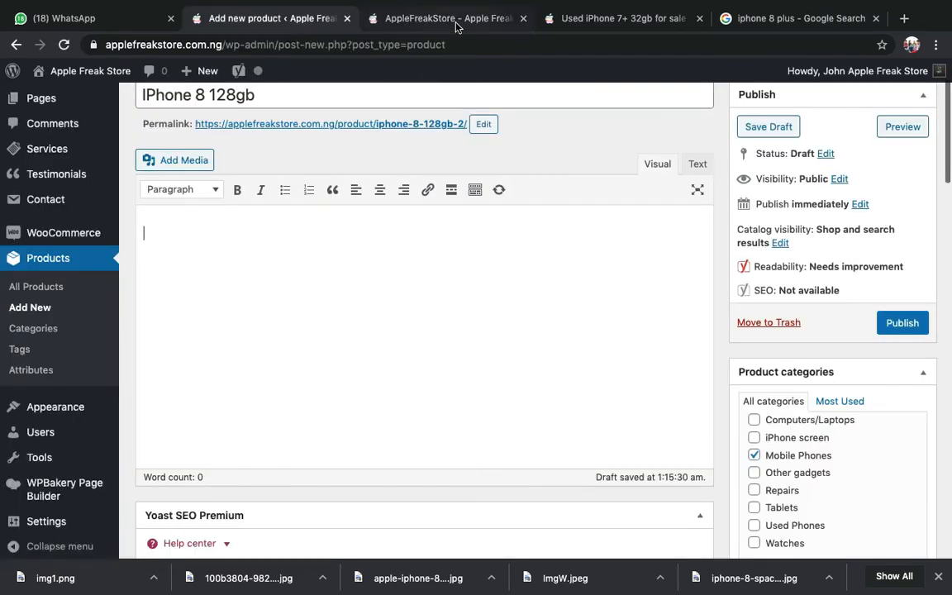
{"action": "left_click", "coordinate": [455, 23]}
- Scroll through the homepage's featured products, such as IPHONE 7 128GB, and back up
{"action": "scroll", "coordinate": [455, 359], "scroll_direction": "down", "scroll_amount": 10}
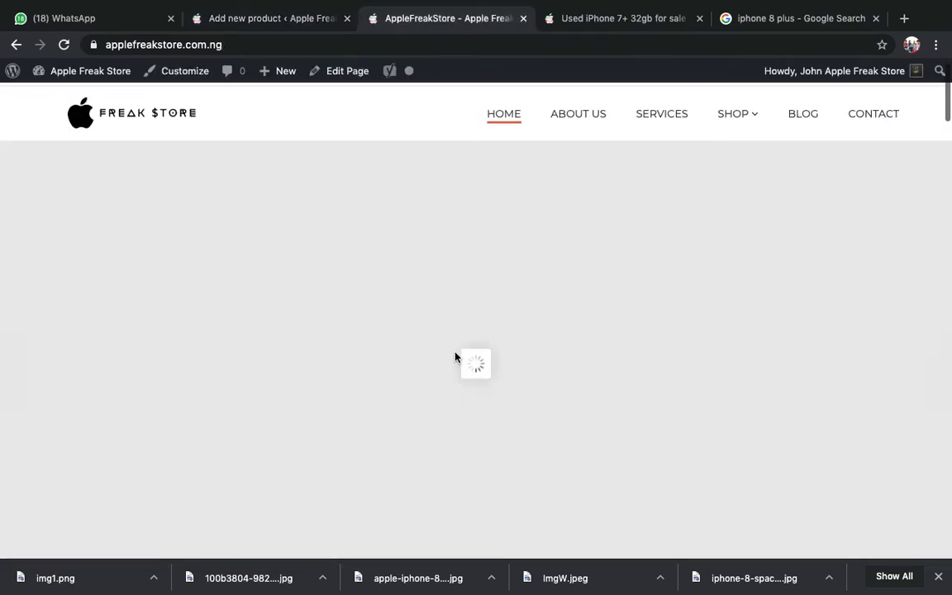
{"action": "scroll", "coordinate": [456, 358], "scroll_direction": "down", "scroll_amount": 15}
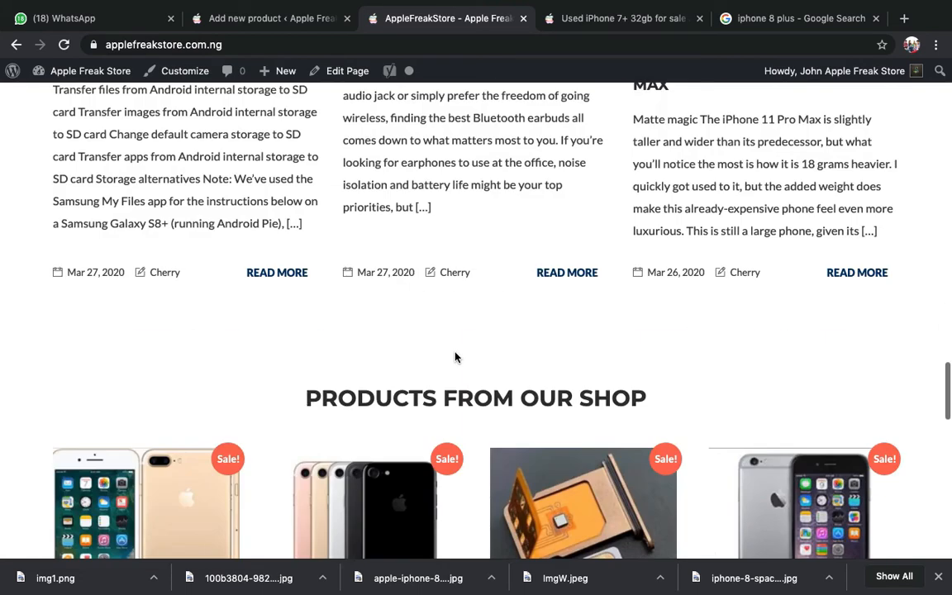
{"action": "scroll", "coordinate": [455, 357], "scroll_direction": "down", "scroll_amount": 3}
{"action": "scroll", "coordinate": [207, 409], "scroll_direction": "down", "scroll_amount": 1}
{"action": "scroll", "coordinate": [207, 396], "scroll_direction": "down", "scroll_amount": 2}
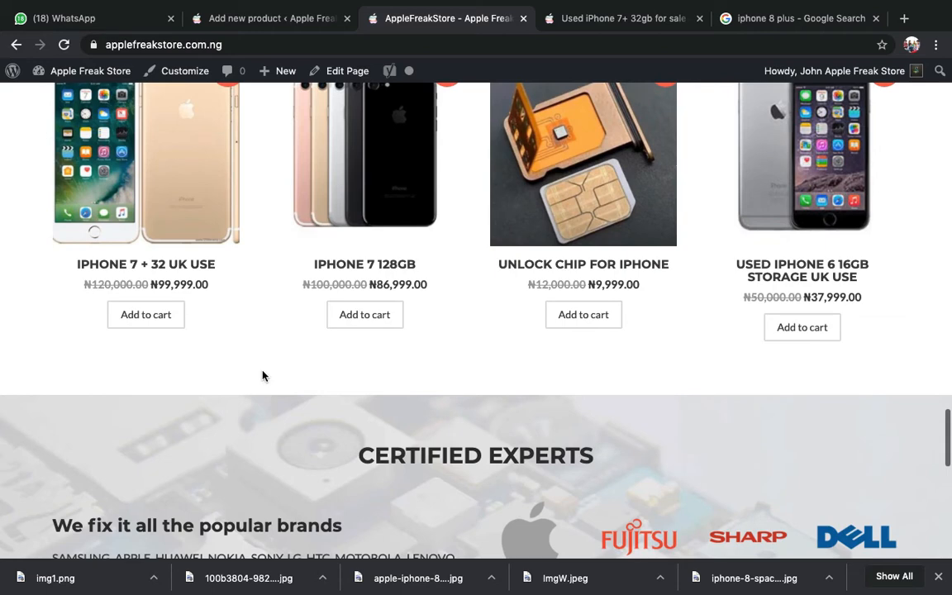
{"action": "scroll", "coordinate": [514, 308], "scroll_direction": "down", "scroll_amount": 3}
{"action": "scroll", "coordinate": [871, 117], "scroll_direction": "up", "scroll_amount": 10}
{"action": "scroll", "coordinate": [870, 117], "scroll_direction": "up", "scroll_amount": 10}
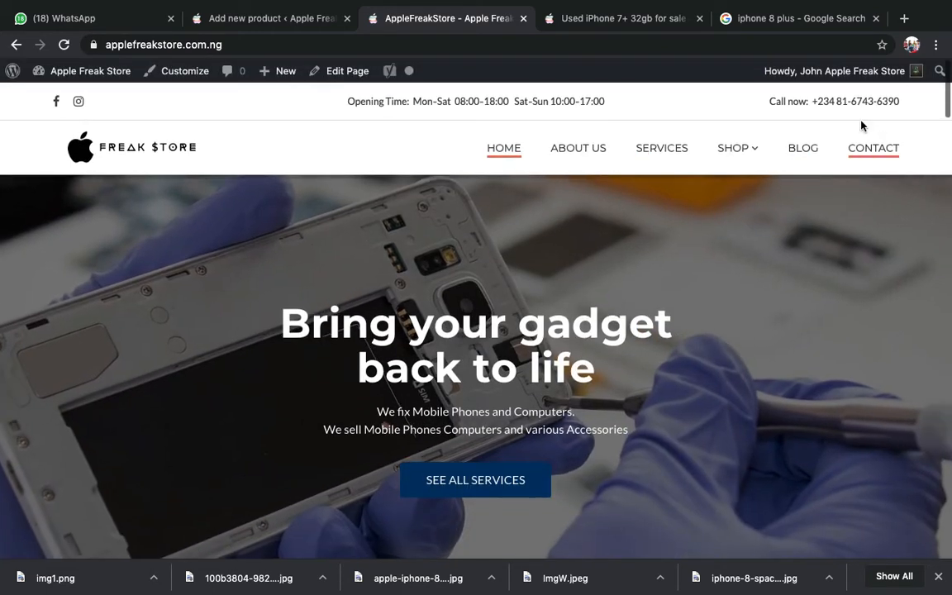
{"action": "mouse_move", "coordinate": [938, 74]}
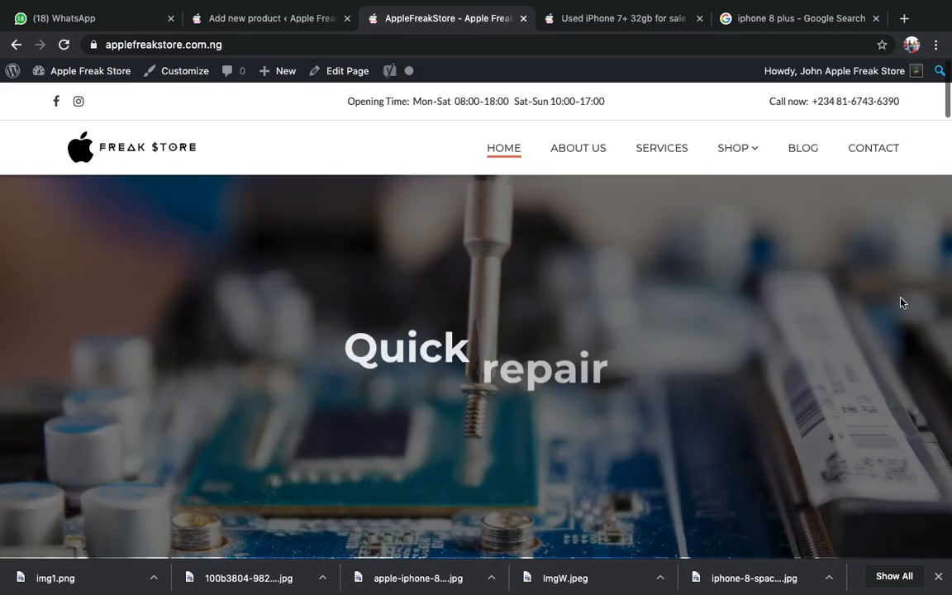
{"action": "scroll", "coordinate": [421, 203], "scroll_direction": "down", "scroll_amount": 3}
{"action": "scroll", "coordinate": [421, 202], "scroll_direction": "down", "scroll_amount": 3}
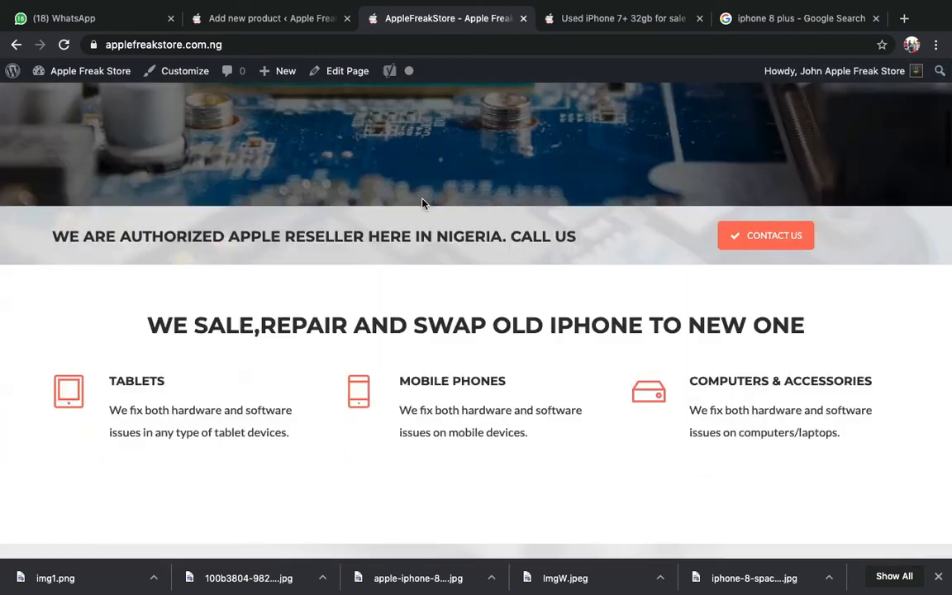
{"action": "scroll", "coordinate": [425, 204], "scroll_direction": "up", "scroll_amount": 5}
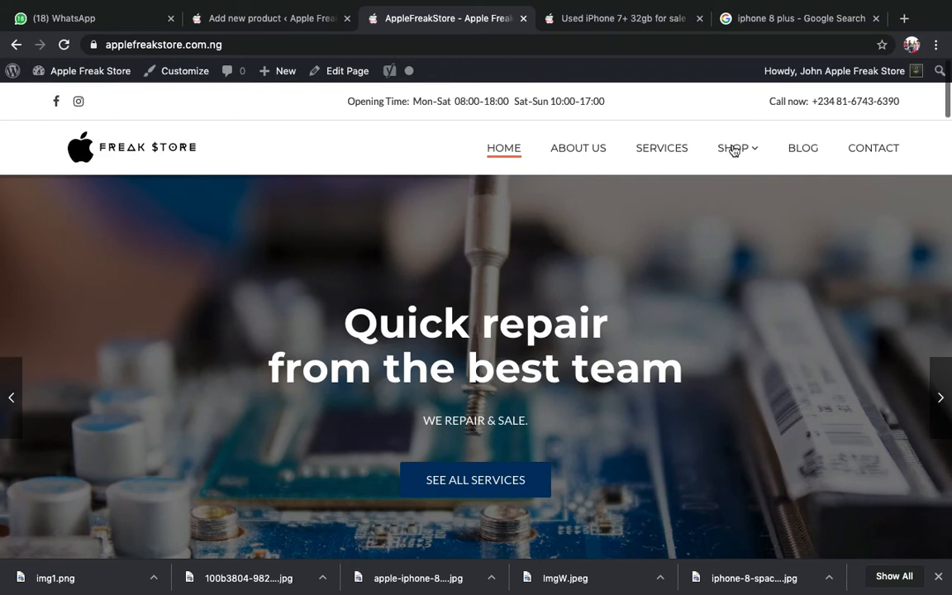
- From the Shop listing, open the IPhone 8 Plus 64gb page, then its Edit product screen
{"action": "mouse_move", "coordinate": [731, 150]}
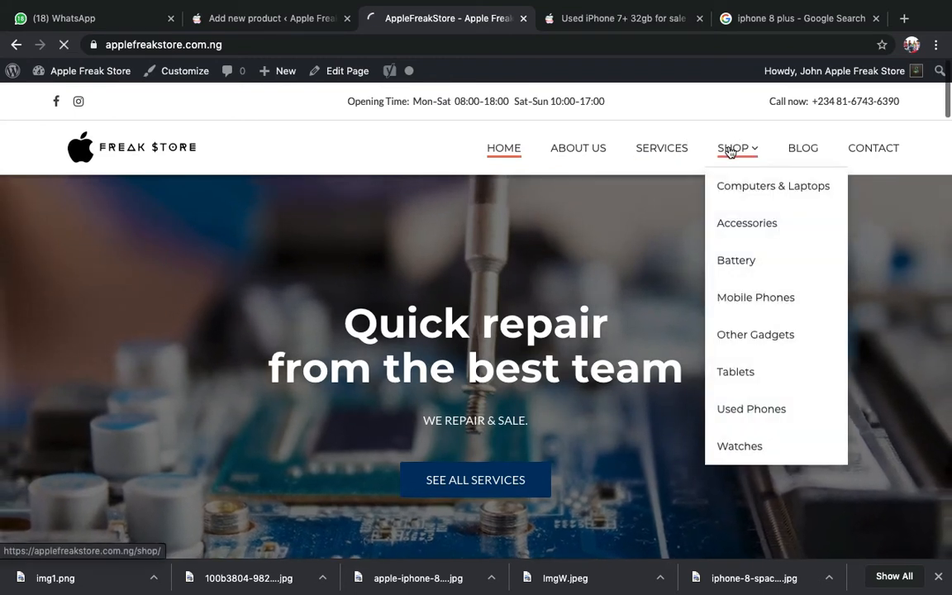
{"action": "left_click", "coordinate": [731, 151]}
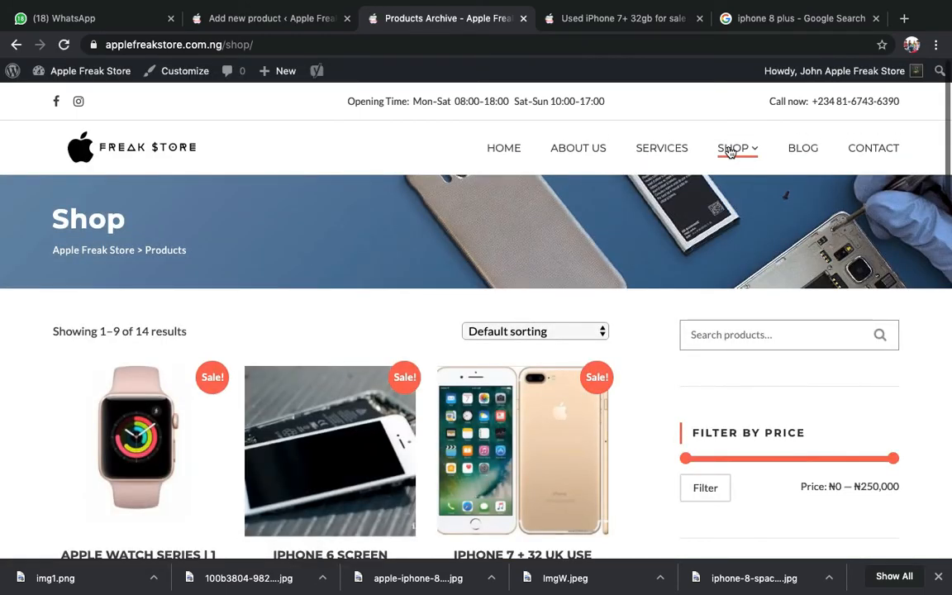
{"action": "scroll", "coordinate": [686, 160], "scroll_direction": "down", "scroll_amount": 5}
{"action": "scroll", "coordinate": [687, 157], "scroll_direction": "down", "scroll_amount": 2}
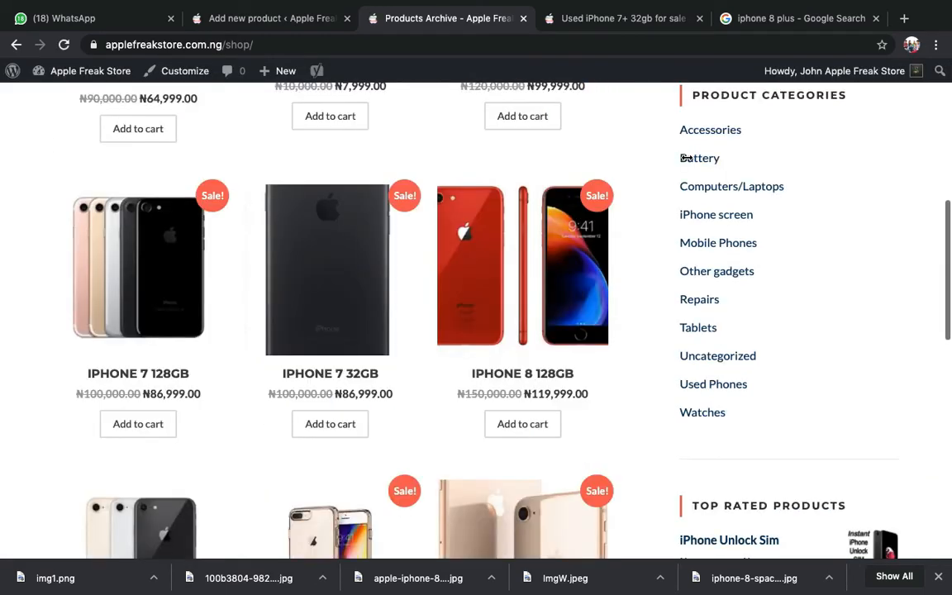
{"action": "scroll", "coordinate": [686, 160], "scroll_direction": "up", "scroll_amount": 2}
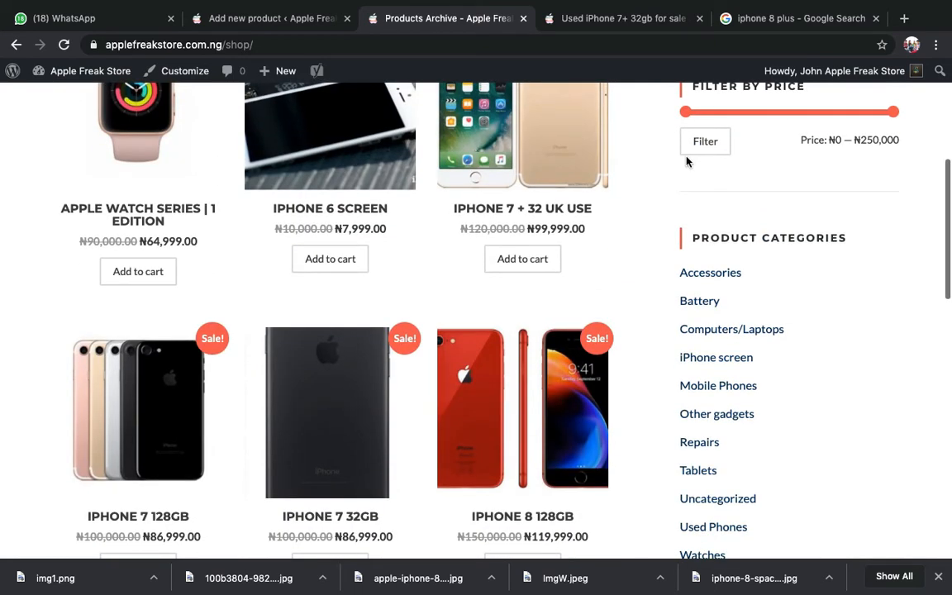
{"action": "scroll", "coordinate": [686, 159], "scroll_direction": "down", "scroll_amount": 3}
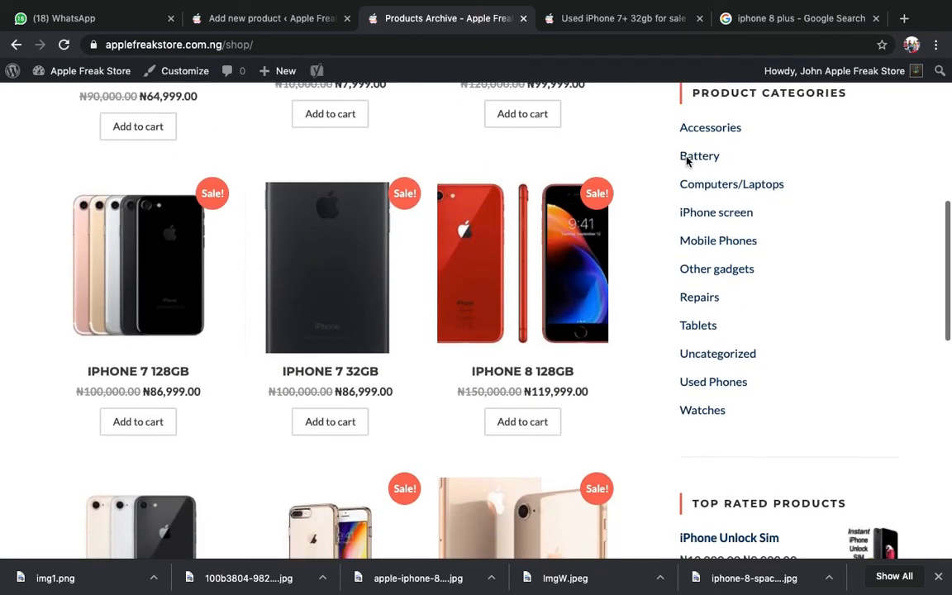
{"action": "scroll", "coordinate": [686, 162], "scroll_direction": "up", "scroll_amount": 1}
{"action": "scroll", "coordinate": [686, 161], "scroll_direction": "down", "scroll_amount": 5}
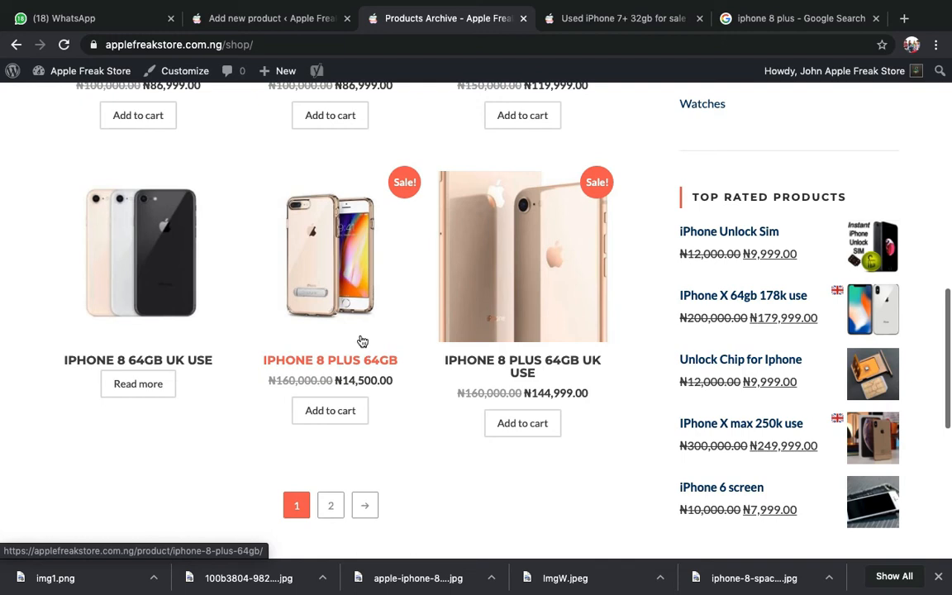
{"action": "left_click", "coordinate": [303, 320]}
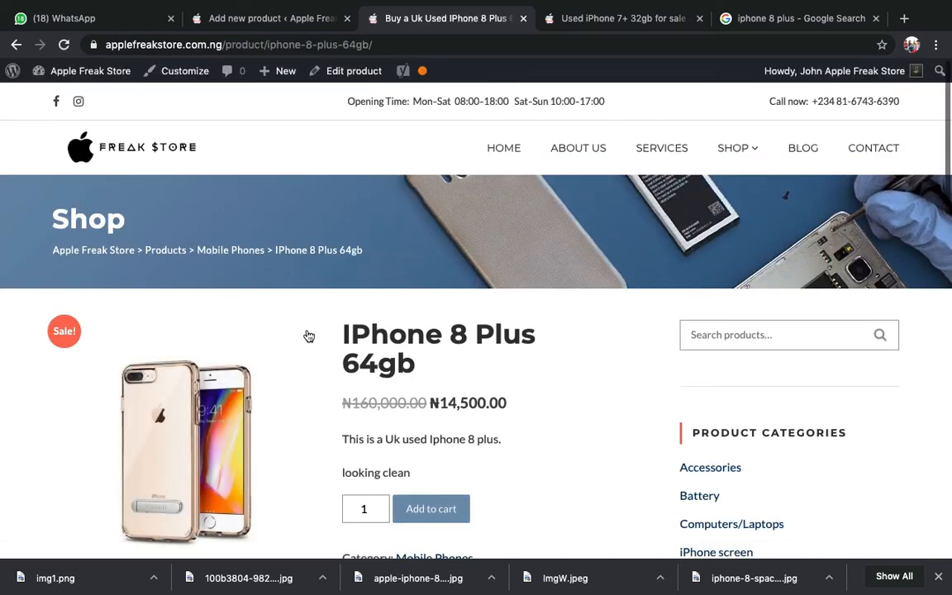
{"action": "left_click", "coordinate": [353, 71]}
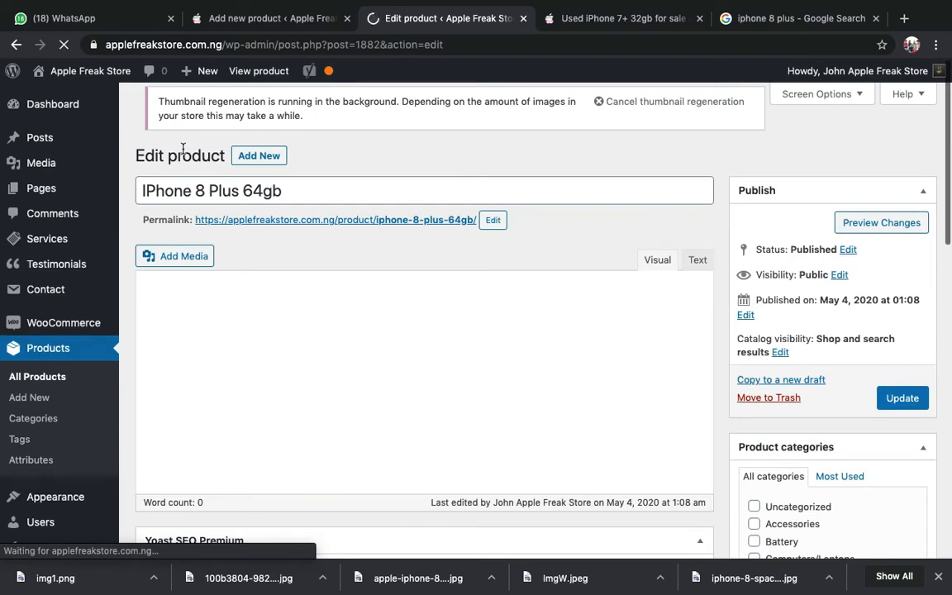
- Change the IPhone 8 Plus 64gb sale price from 14500 to 145000
{"action": "scroll", "coordinate": [265, 227], "scroll_direction": "down", "scroll_amount": 10}
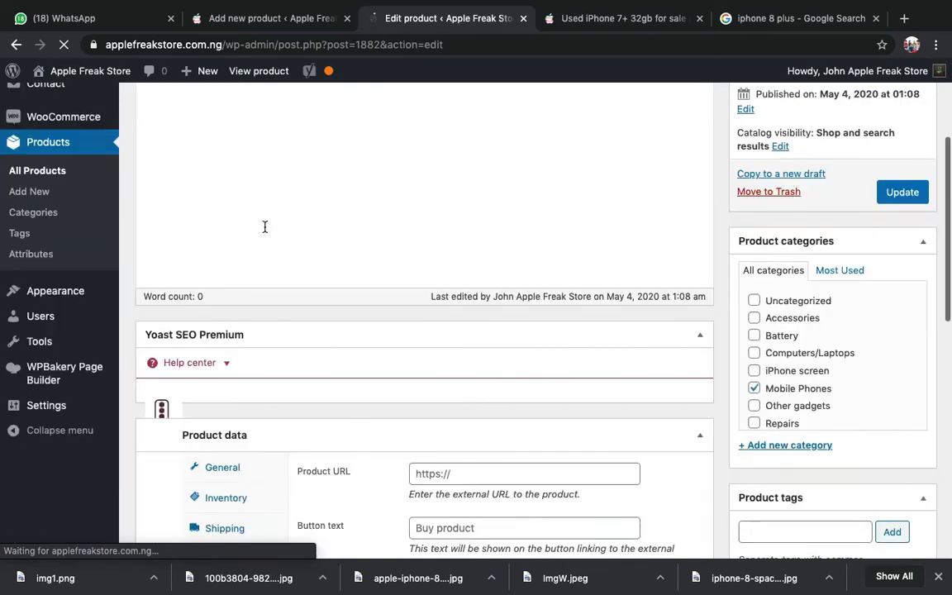
{"action": "scroll", "coordinate": [264, 227], "scroll_direction": "up", "scroll_amount": 10}
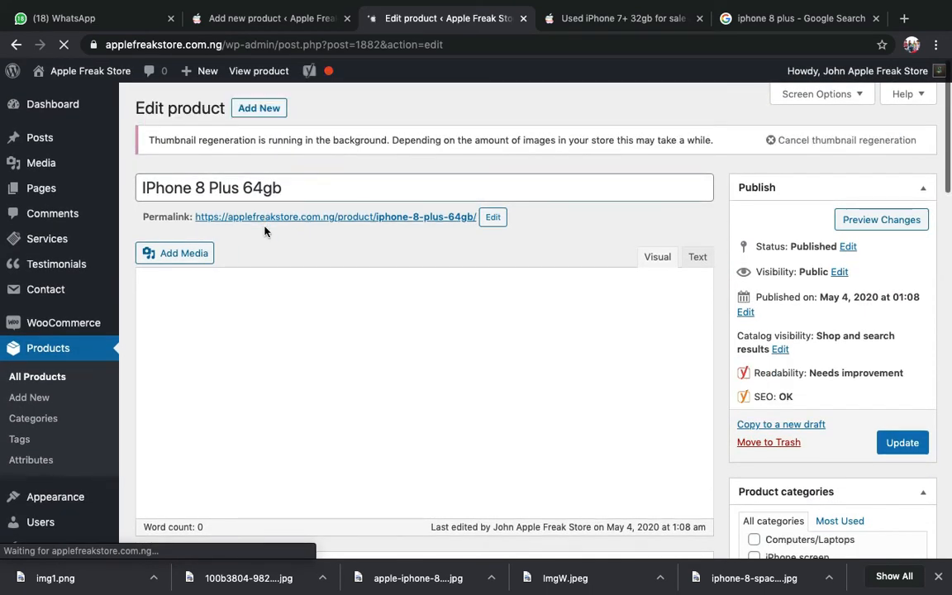
{"action": "scroll", "coordinate": [281, 297], "scroll_direction": "down", "scroll_amount": 5}
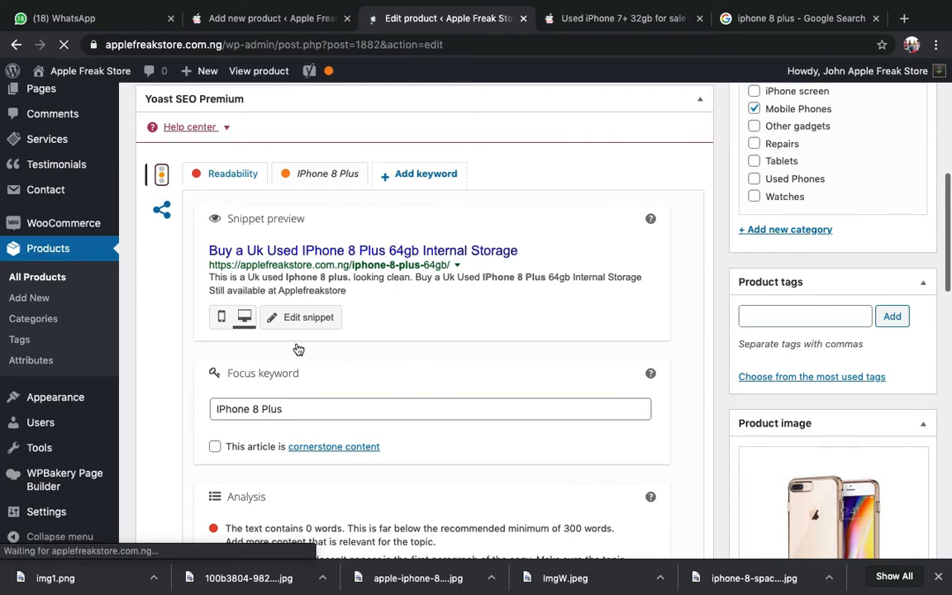
{"action": "scroll", "coordinate": [298, 350], "scroll_direction": "down", "scroll_amount": 15}
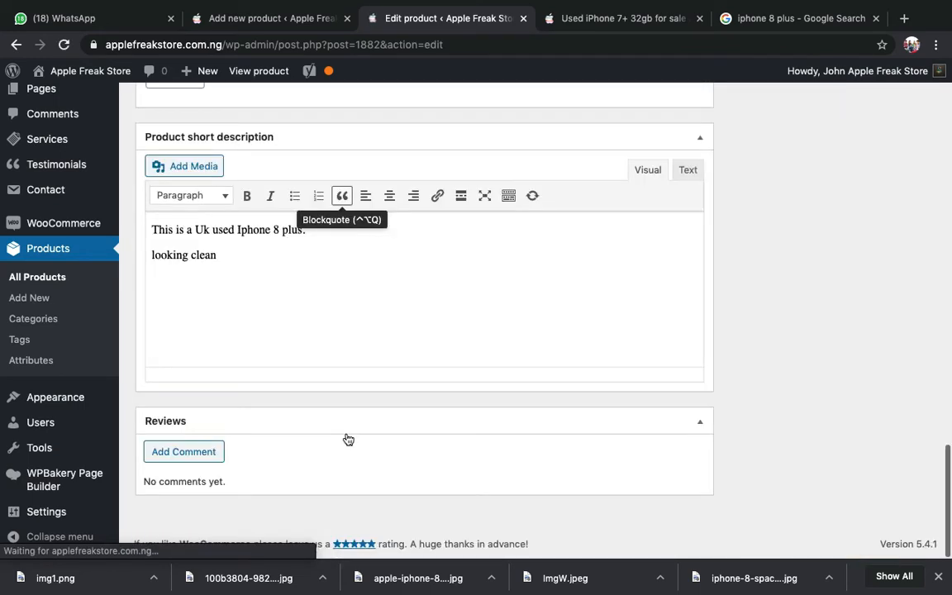
{"action": "scroll", "coordinate": [347, 438], "scroll_direction": "up", "scroll_amount": 8}
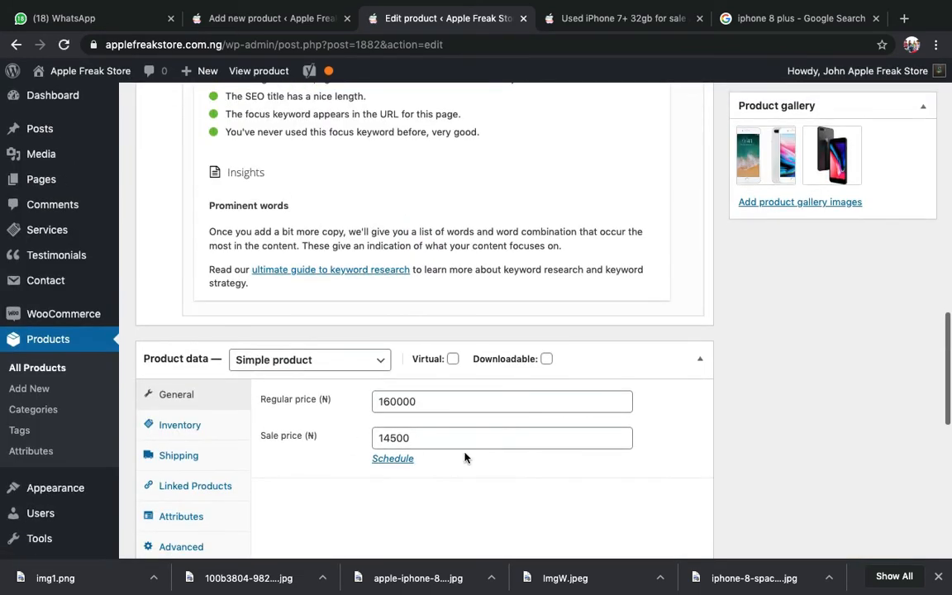
{"action": "left_click", "coordinate": [455, 436]}
{"action": "type", "text": "0"}
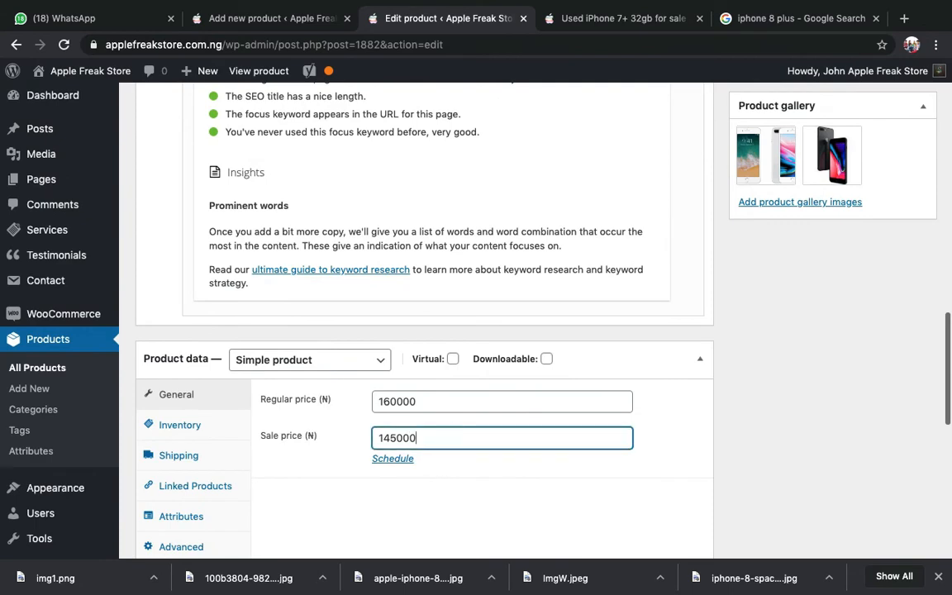
{"action": "left_click", "coordinate": [869, 368]}
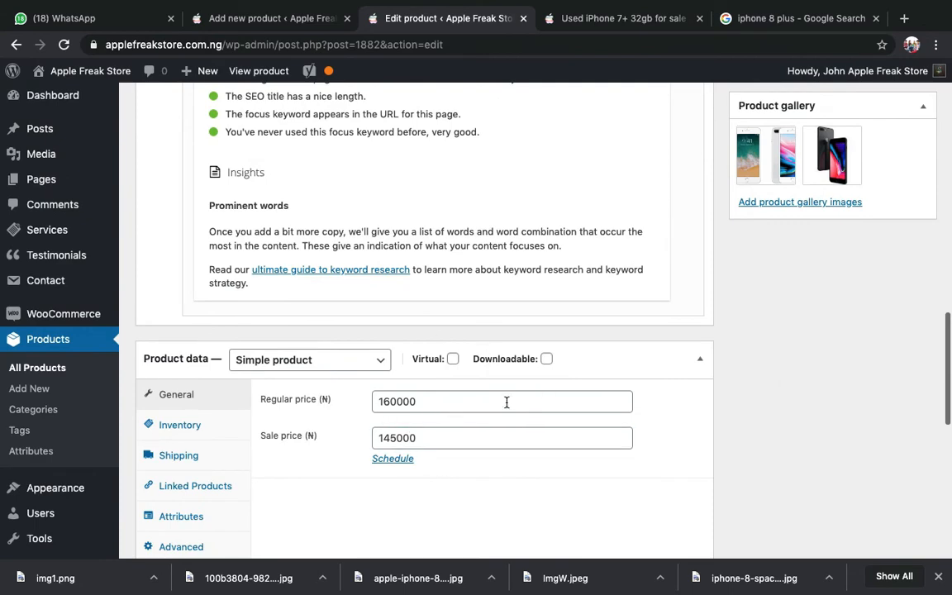
- Save the IPhone 8 Plus 64gb product with Update
{"action": "scroll", "coordinate": [506, 402], "scroll_direction": "up", "scroll_amount": 20}
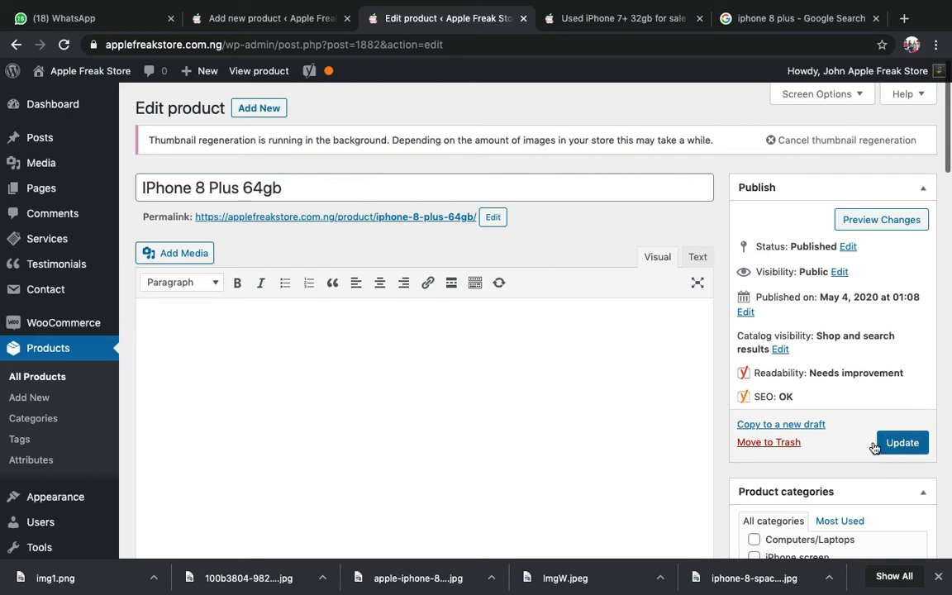
{"action": "double_click", "coordinate": [201, 109]}
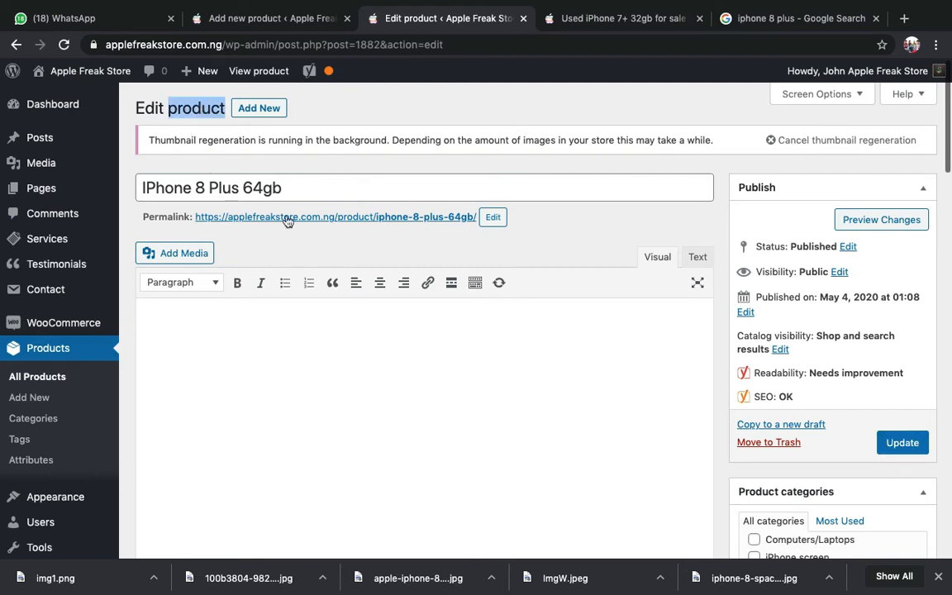
{"action": "left_click", "coordinate": [283, 183]}
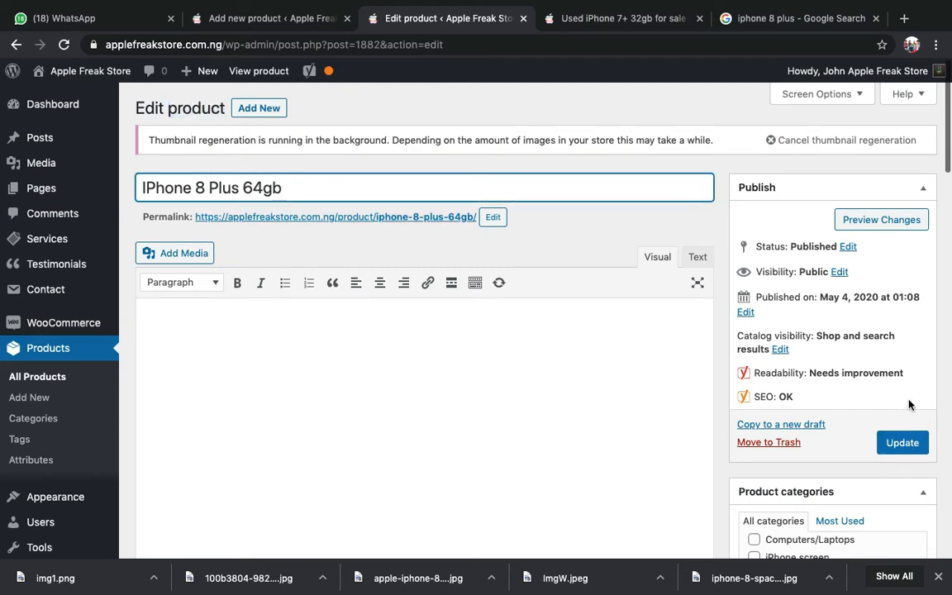
{"action": "left_click", "coordinate": [902, 443]}
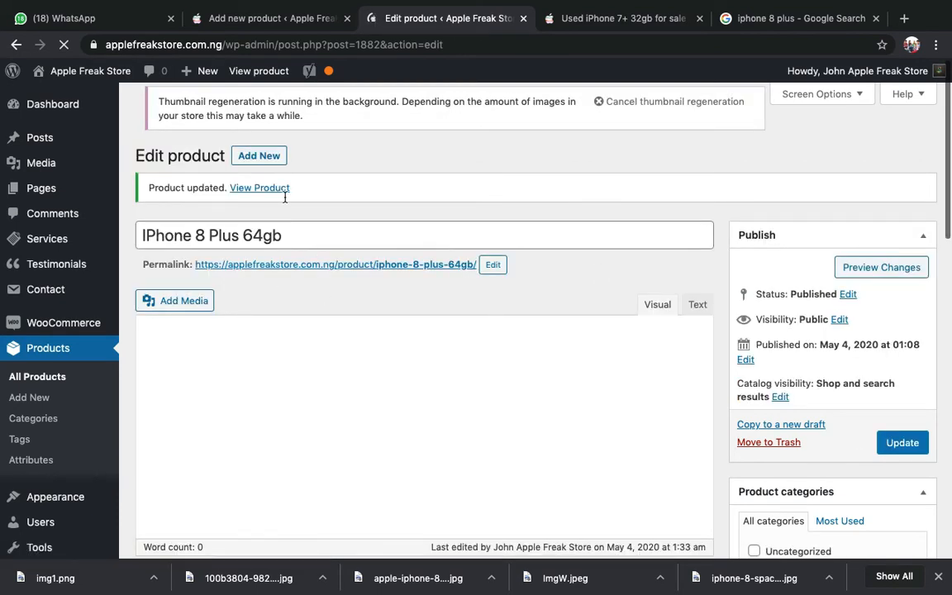
- View the updated IPhone 8 Plus 64gb product on the storefront
{"action": "left_click", "coordinate": [259, 188]}
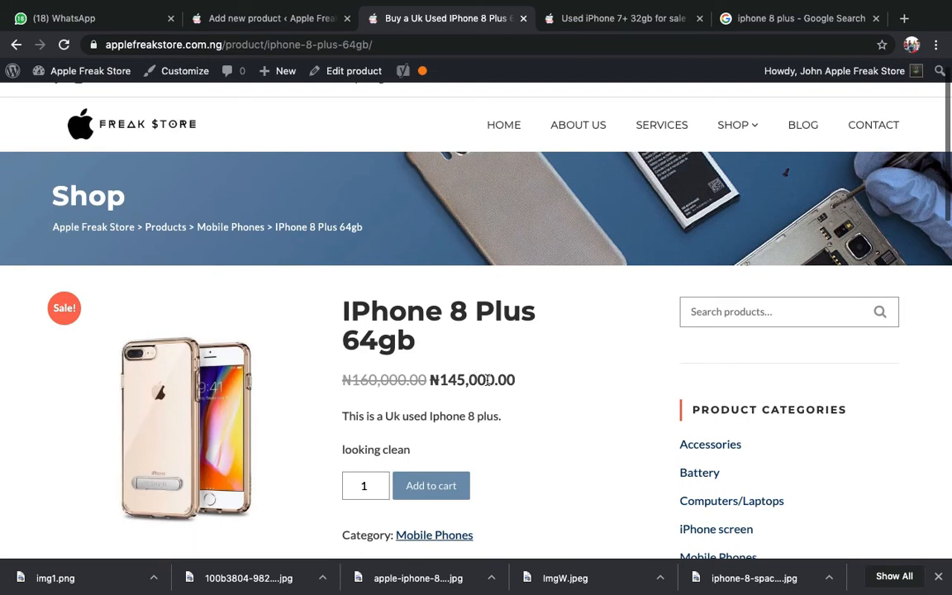
{"action": "scroll", "coordinate": [487, 380], "scroll_direction": "down", "scroll_amount": 1}
{"action": "scroll", "coordinate": [487, 380], "scroll_direction": "up", "scroll_amount": 2}
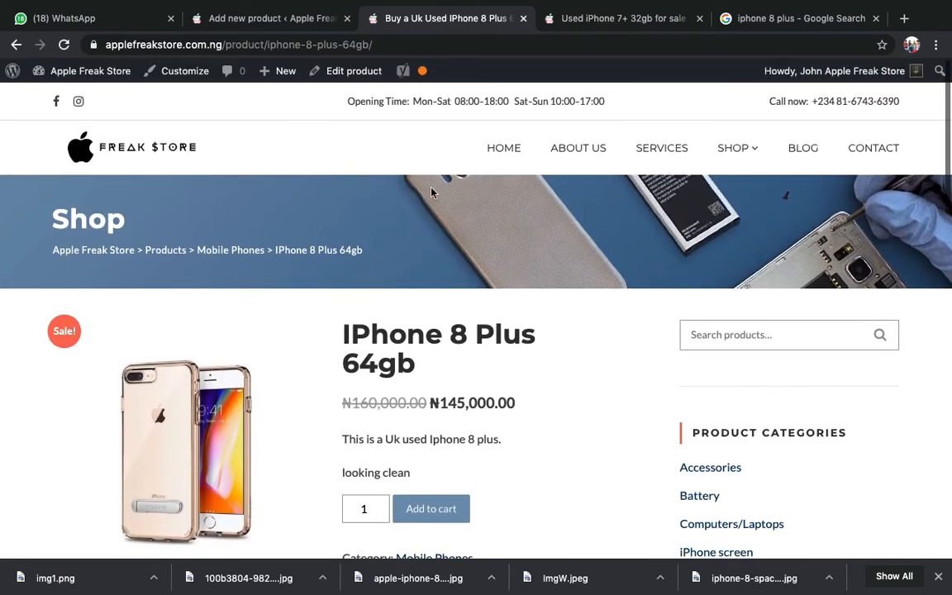
{"action": "scroll", "coordinate": [407, 293], "scroll_direction": "down", "scroll_amount": 1}
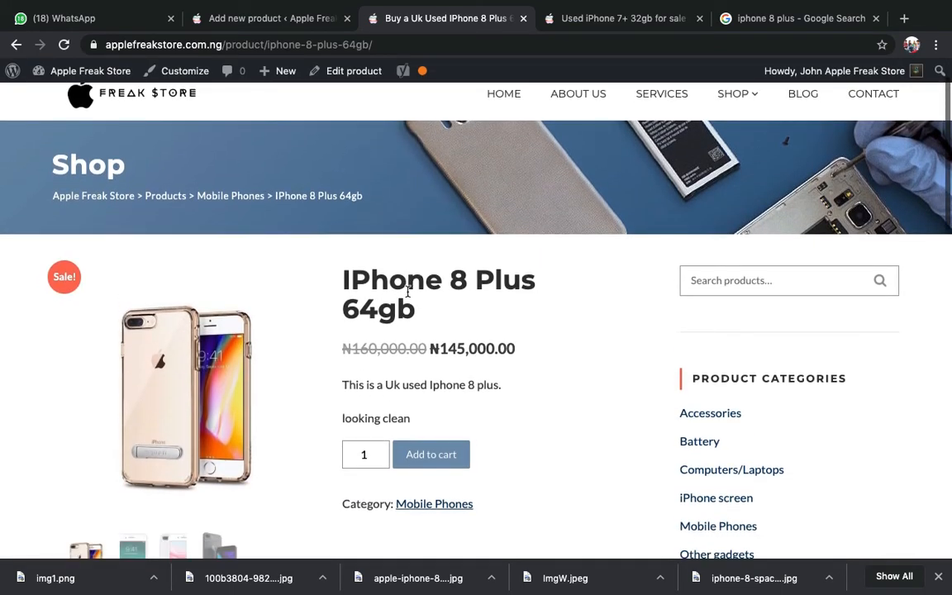
{"action": "left_click", "coordinate": [276, 18]}
{"action": "scroll", "coordinate": [344, 290], "scroll_direction": "up", "scroll_amount": 2}
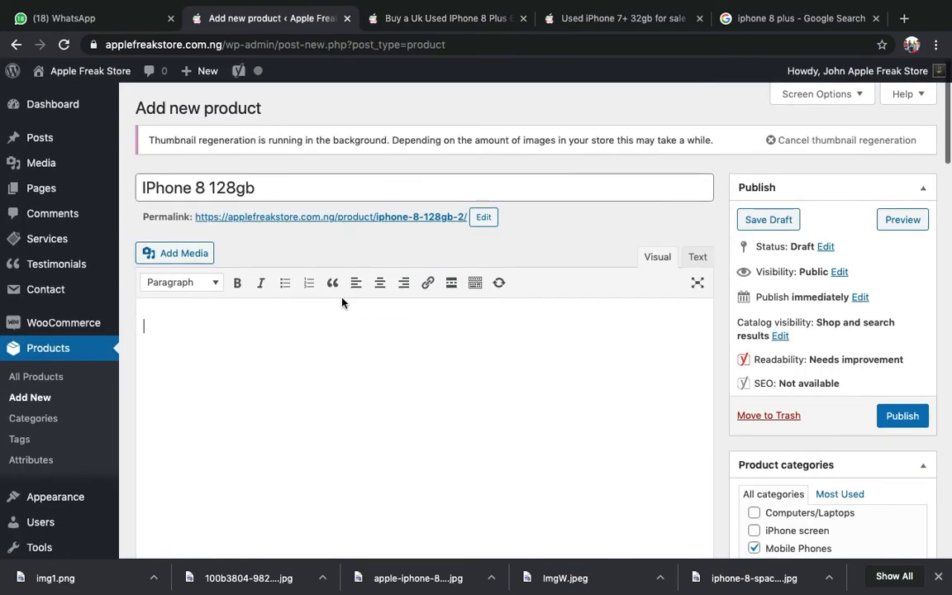
- Copy the IPhone 8 Plus 64gb page URL and return to the new-product editor
{"action": "left_click", "coordinate": [430, 23]}
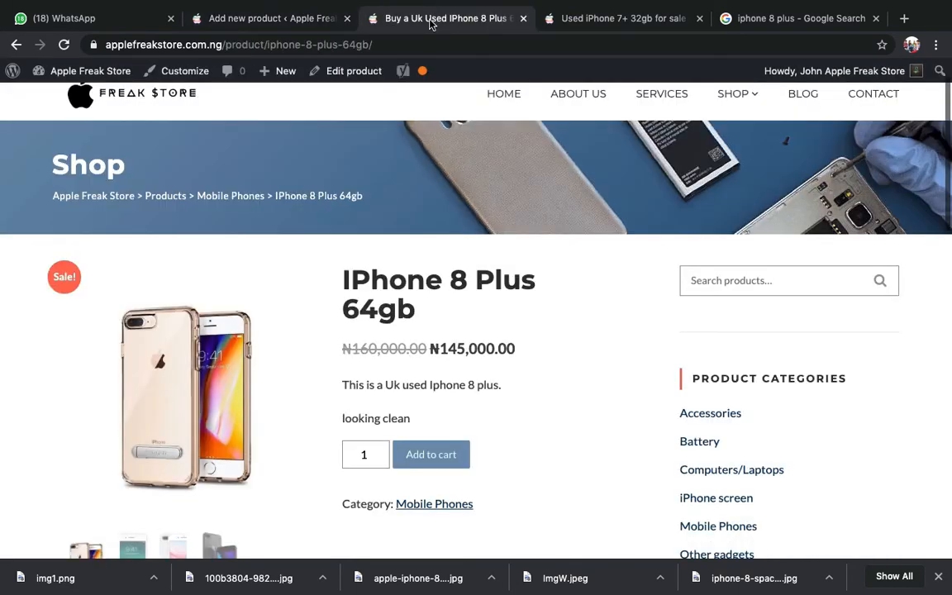
{"action": "left_click", "coordinate": [401, 46]}
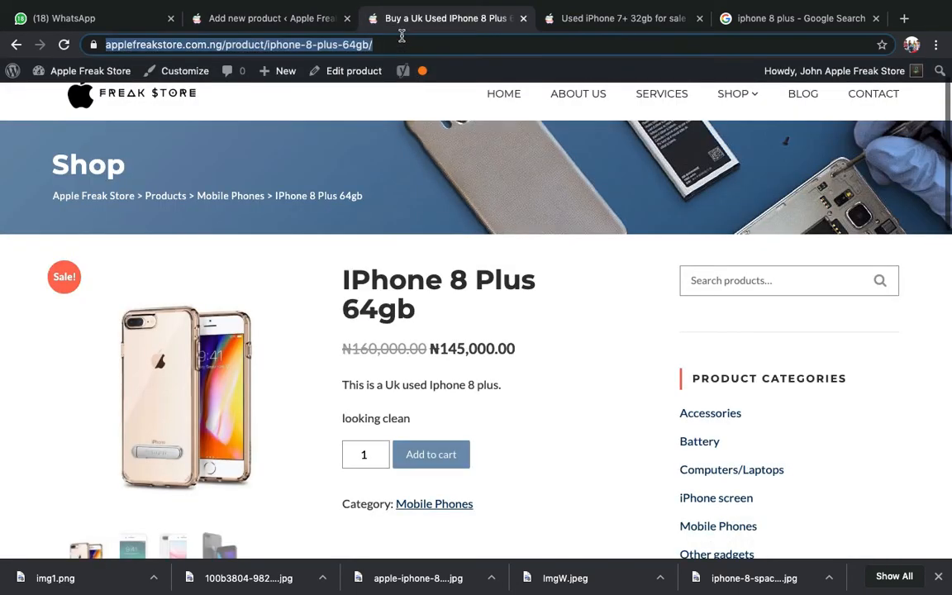
{"action": "right_click", "coordinate": [216, 46]}
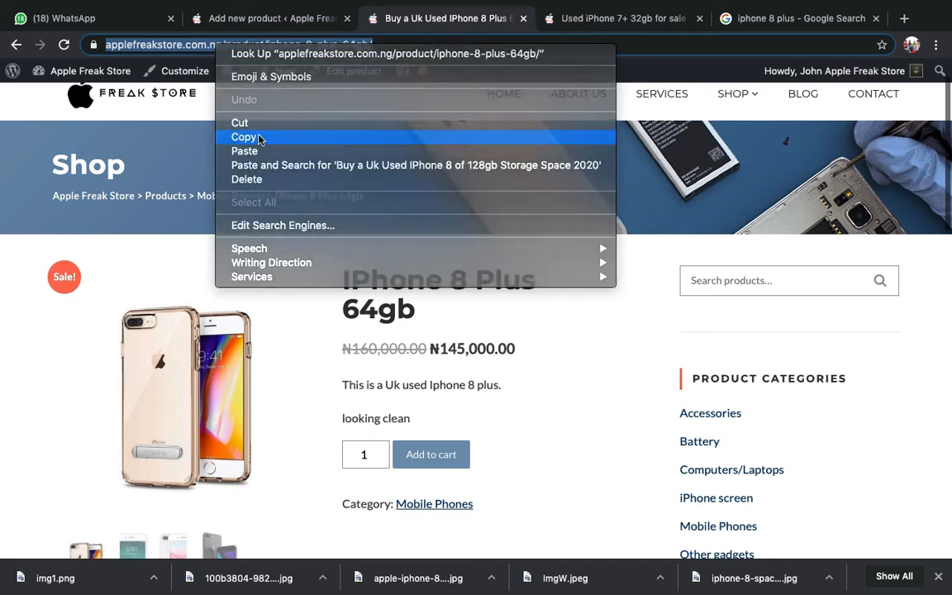
{"action": "left_click", "coordinate": [259, 138]}
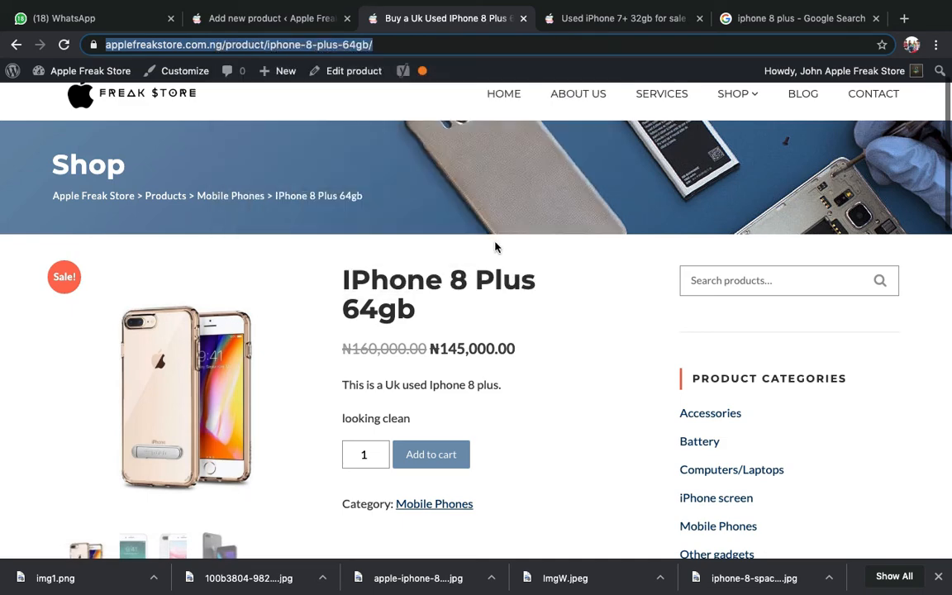
{"action": "left_click", "coordinate": [295, 31]}
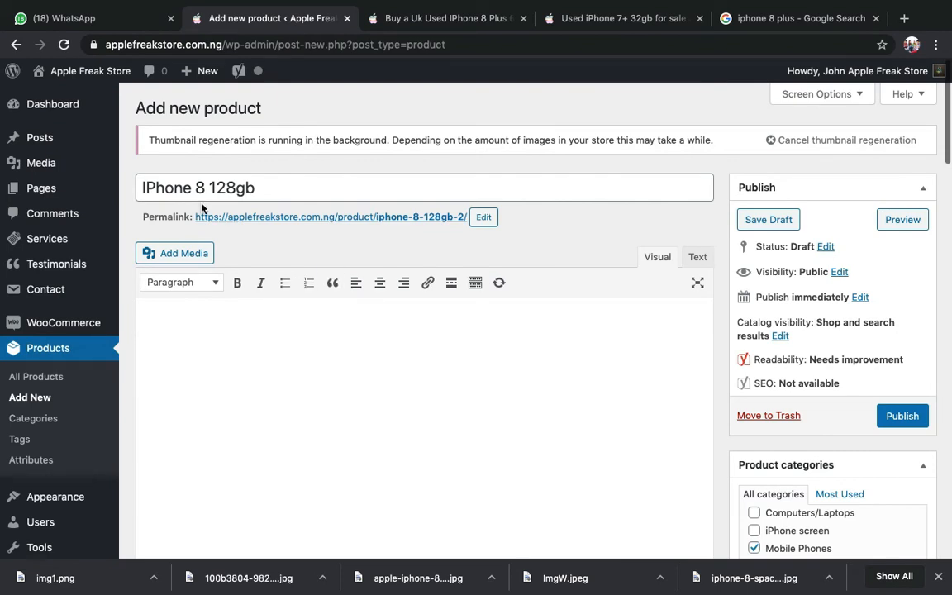
- Paste the IPhone 8 Plus 64gb page URL into the IPhone 8 128gb description
{"action": "key", "text": "super+v"}
{"action": "scroll", "coordinate": [370, 362], "scroll_direction": "down", "scroll_amount": 1}
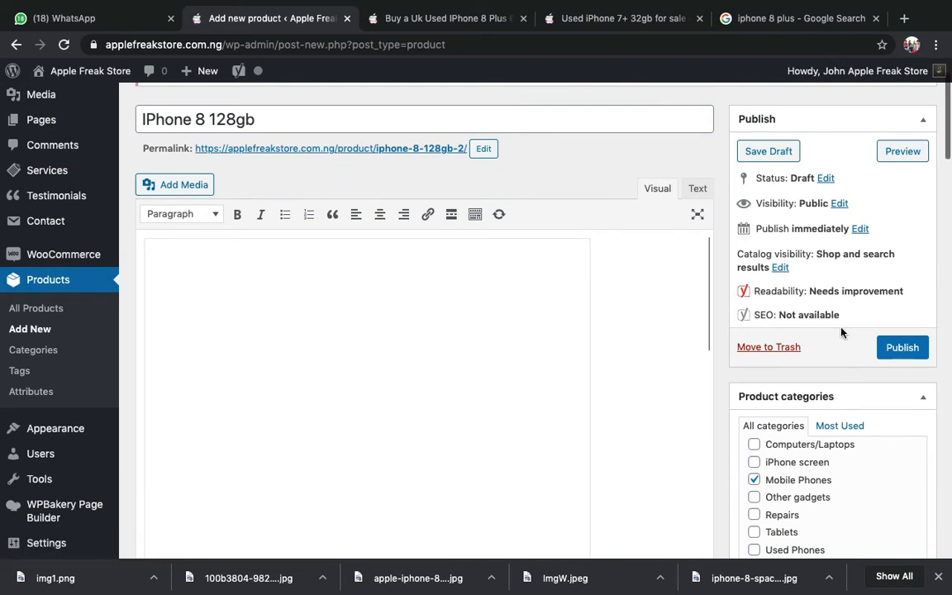
{"action": "scroll", "coordinate": [844, 331], "scroll_direction": "down", "scroll_amount": 3}
{"action": "scroll", "coordinate": [841, 332], "scroll_direction": "up", "scroll_amount": 2}
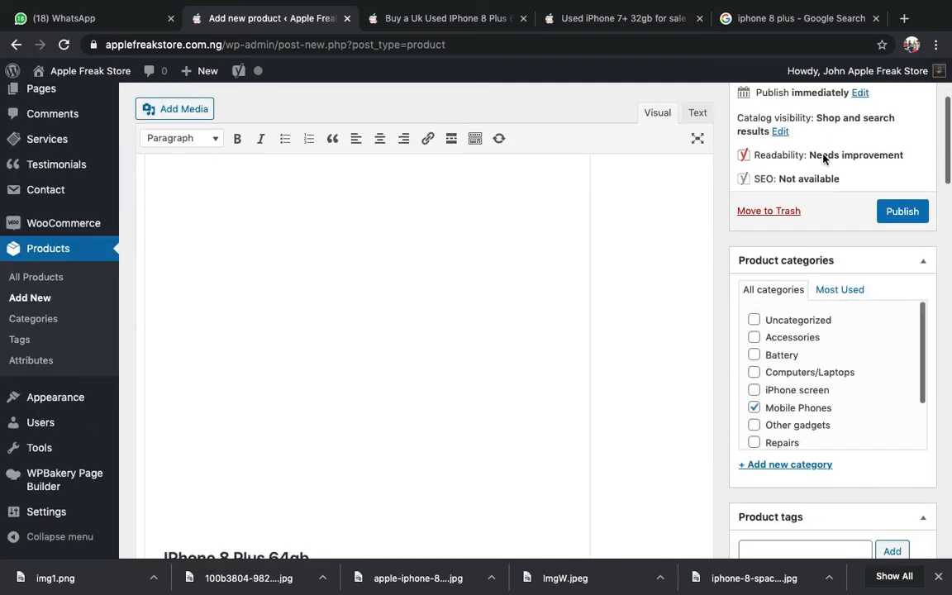
{"action": "scroll", "coordinate": [818, 169], "scroll_direction": "up", "scroll_amount": 1}
{"action": "scroll", "coordinate": [793, 168], "scroll_direction": "down", "scroll_amount": 3}
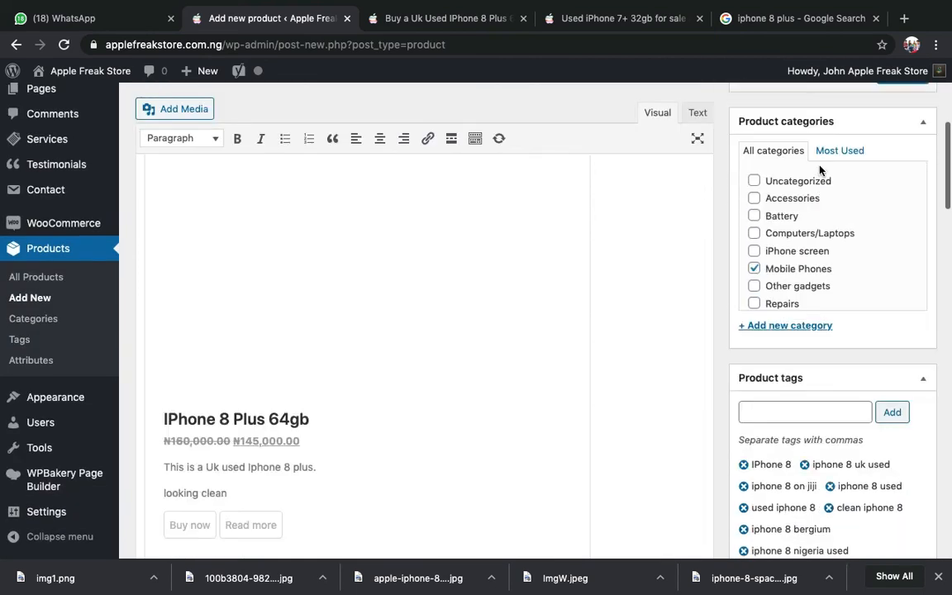
{"action": "scroll", "coordinate": [790, 168], "scroll_direction": "down", "scroll_amount": 1}
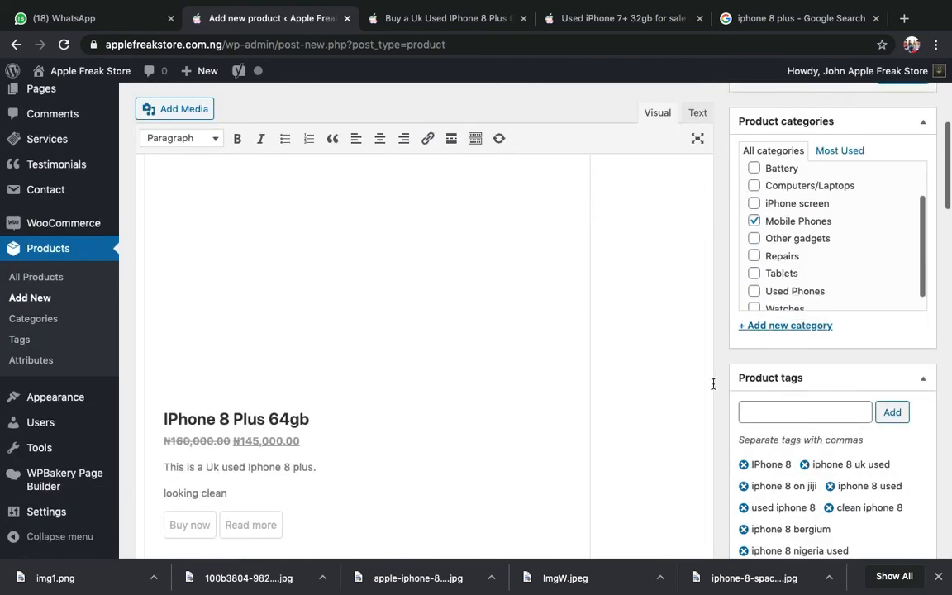
{"action": "scroll", "coordinate": [715, 384], "scroll_direction": "down", "scroll_amount": 1}
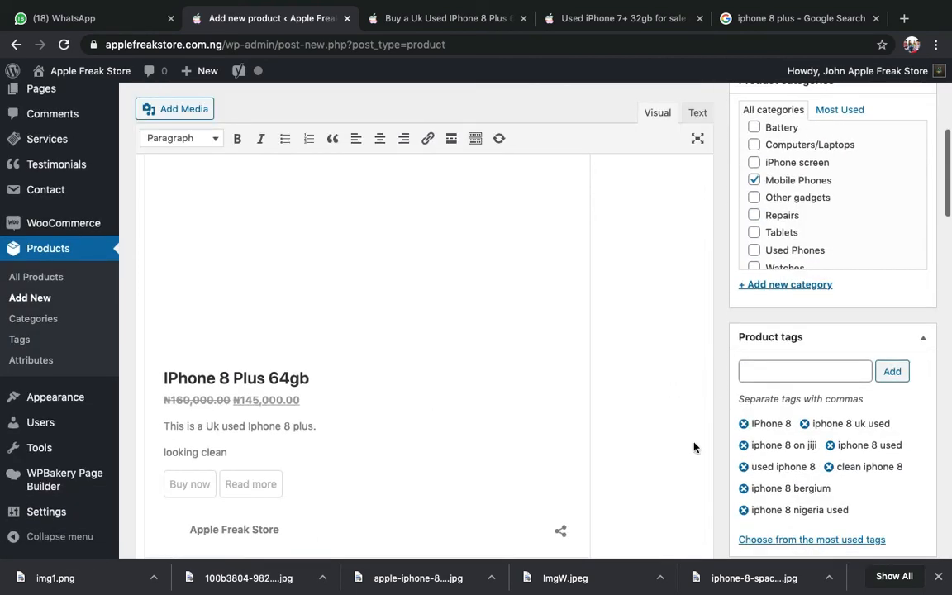
{"action": "scroll", "coordinate": [692, 447], "scroll_direction": "down", "scroll_amount": 2}
{"action": "scroll", "coordinate": [496, 422], "scroll_direction": "up", "scroll_amount": 2}
- Delete the embed block and paste the URL again so the product card re-embeds
{"action": "left_click", "coordinate": [302, 373]}
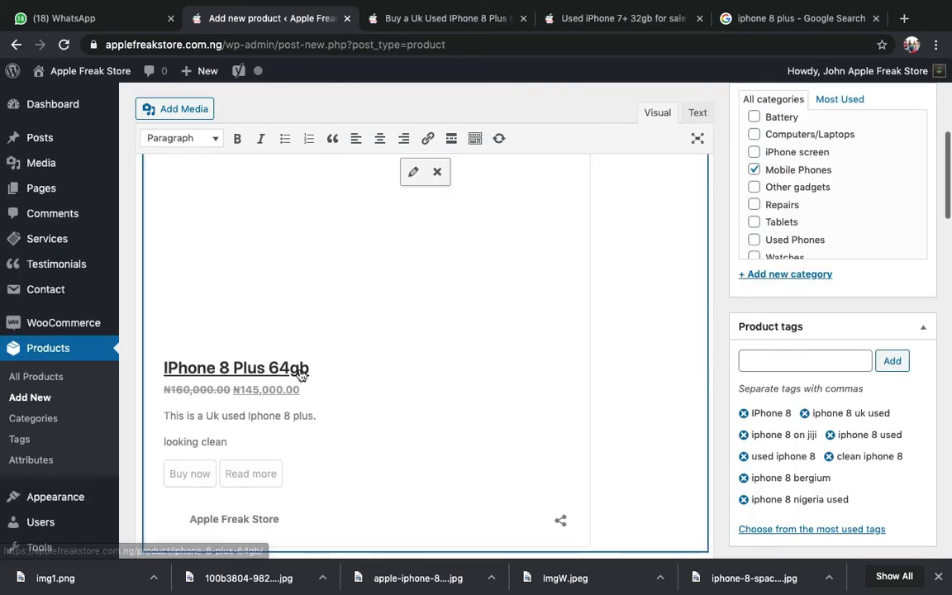
{"action": "scroll", "coordinate": [818, 297], "scroll_direction": "up", "scroll_amount": 2}
{"action": "scroll", "coordinate": [818, 306], "scroll_direction": "down", "scroll_amount": 2}
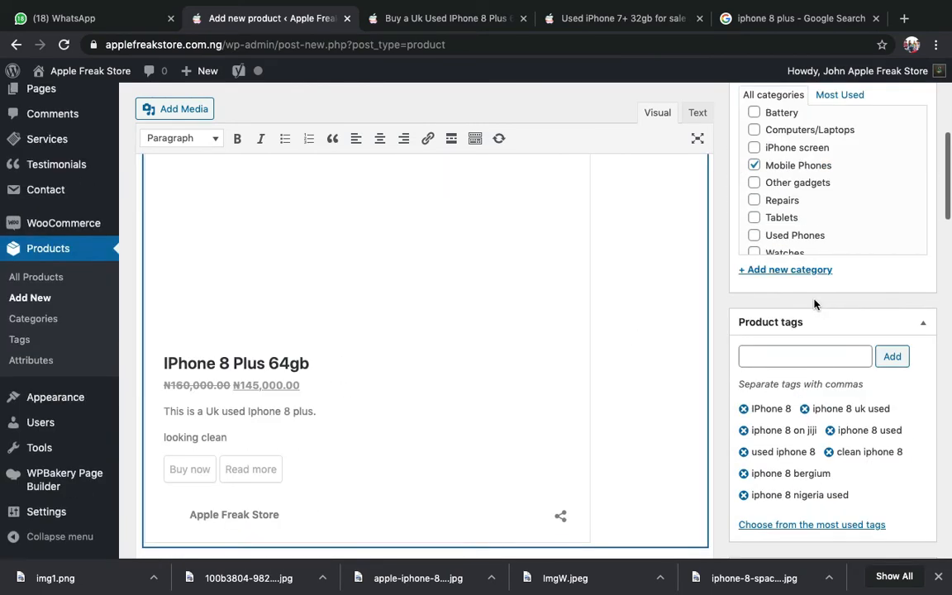
{"action": "scroll", "coordinate": [513, 442], "scroll_direction": "down", "scroll_amount": 1}
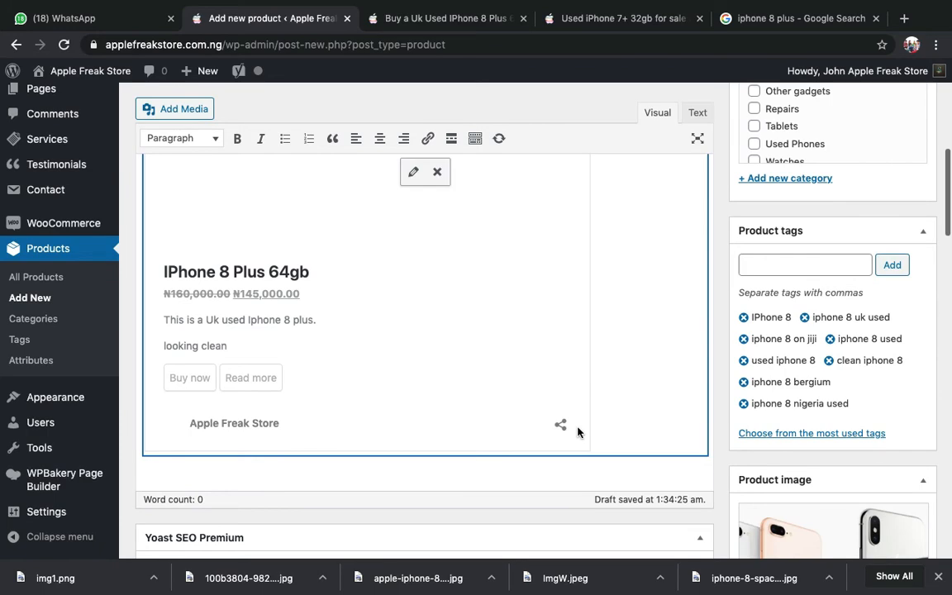
{"action": "scroll", "coordinate": [576, 432], "scroll_direction": "up", "scroll_amount": 6}
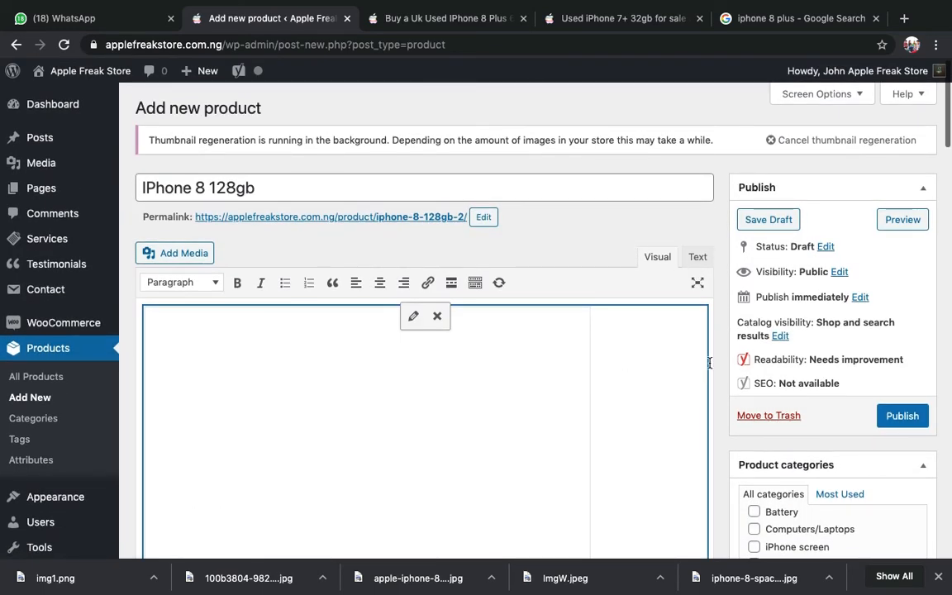
{"action": "key", "text": "BackSpace"}
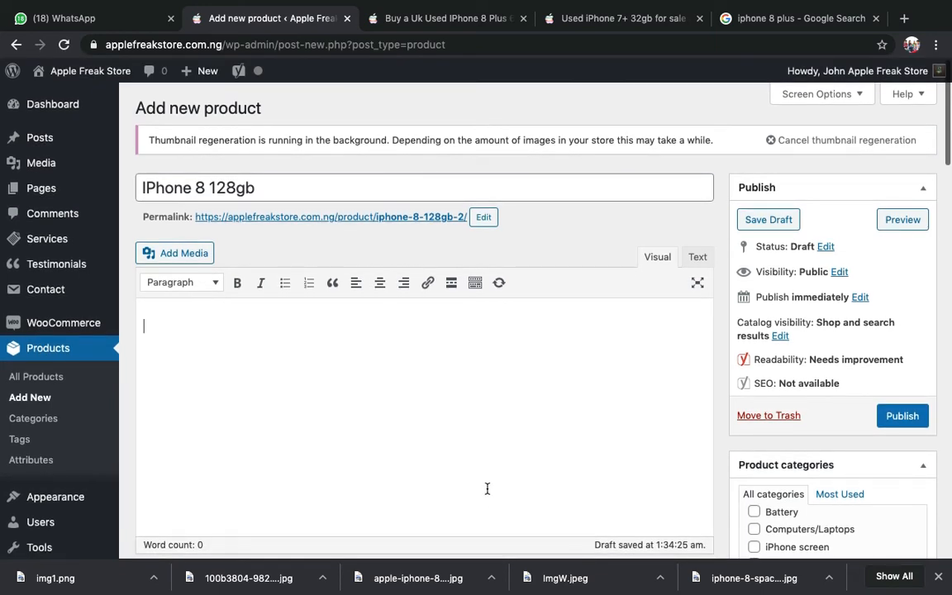
{"action": "key", "text": "ctrl+v"}
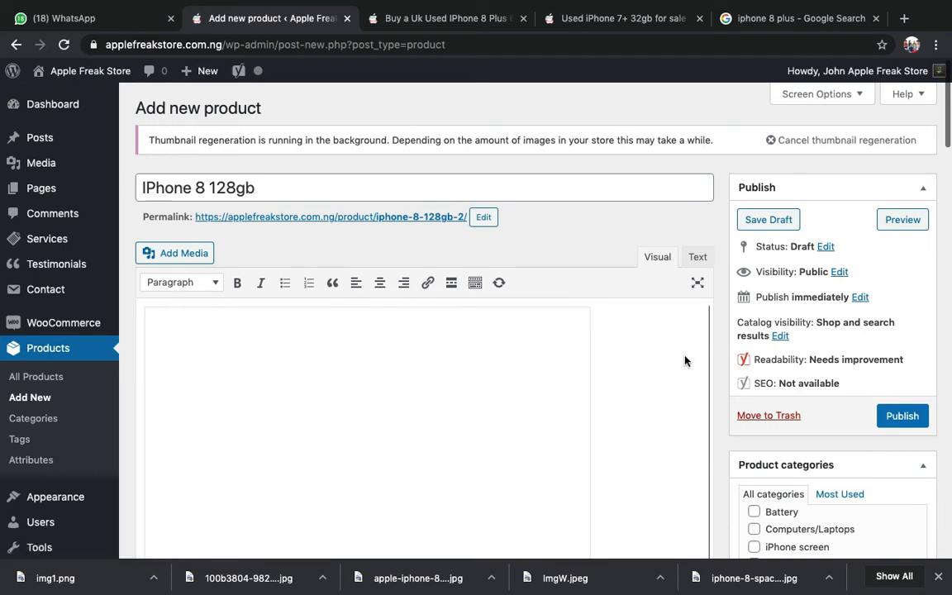
{"action": "scroll", "coordinate": [791, 282], "scroll_direction": "down", "scroll_amount": 5}
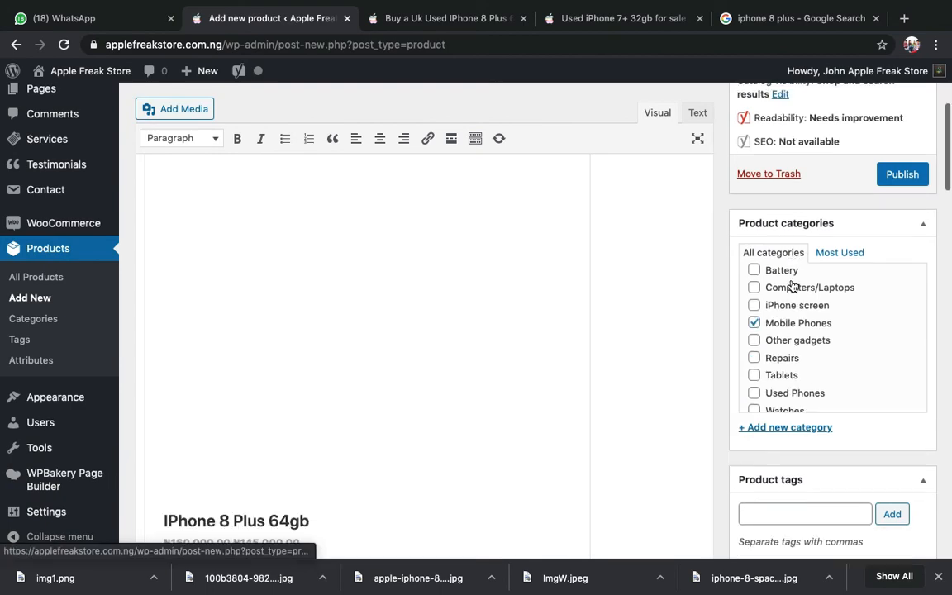
{"action": "scroll", "coordinate": [791, 282], "scroll_direction": "down", "scroll_amount": 5}
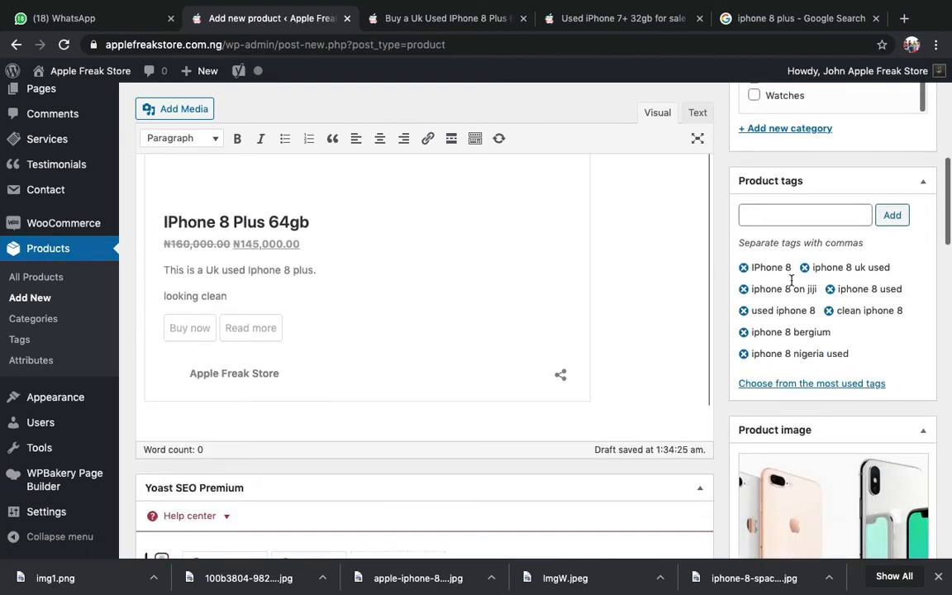
{"action": "scroll", "coordinate": [791, 281], "scroll_direction": "down", "scroll_amount": 4}
{"action": "scroll", "coordinate": [903, 386], "scroll_direction": "up", "scroll_amount": 10}
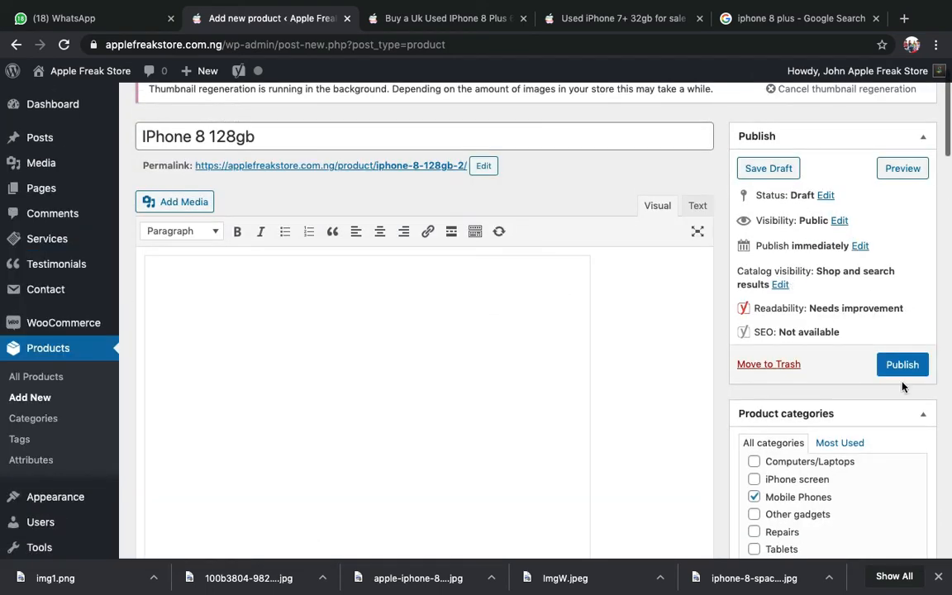
- Publish the IPhone 8 128gb product and open its live product page
{"action": "left_click", "coordinate": [893, 368]}
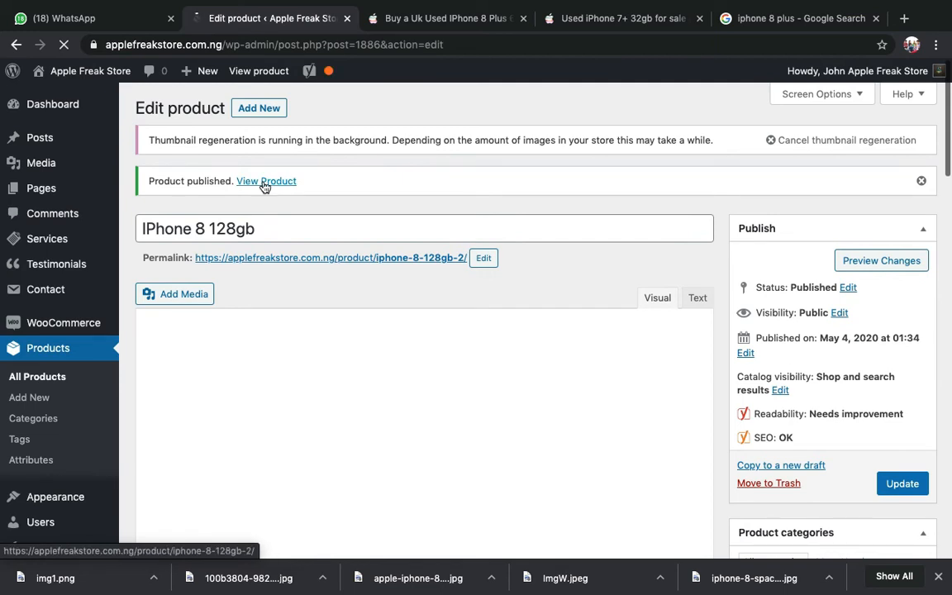
{"action": "left_click", "coordinate": [264, 182]}
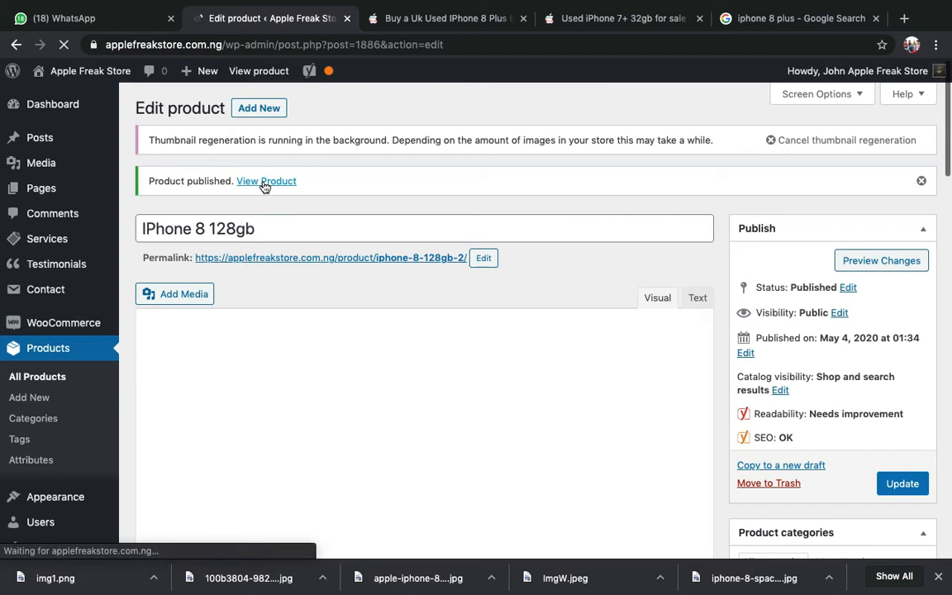
- Open the live IPhone 8 128gb page and review its ₦119,999 listing
{"action": "left_click", "coordinate": [264, 182]}
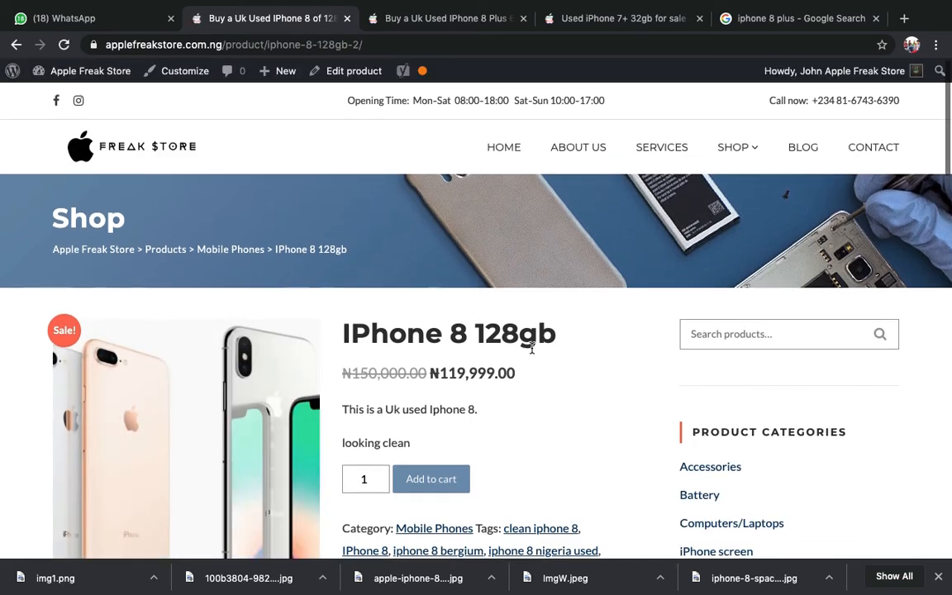
{"action": "scroll", "coordinate": [532, 348], "scroll_direction": "down", "scroll_amount": 1}
{"action": "scroll", "coordinate": [531, 348], "scroll_direction": "down", "scroll_amount": 2}
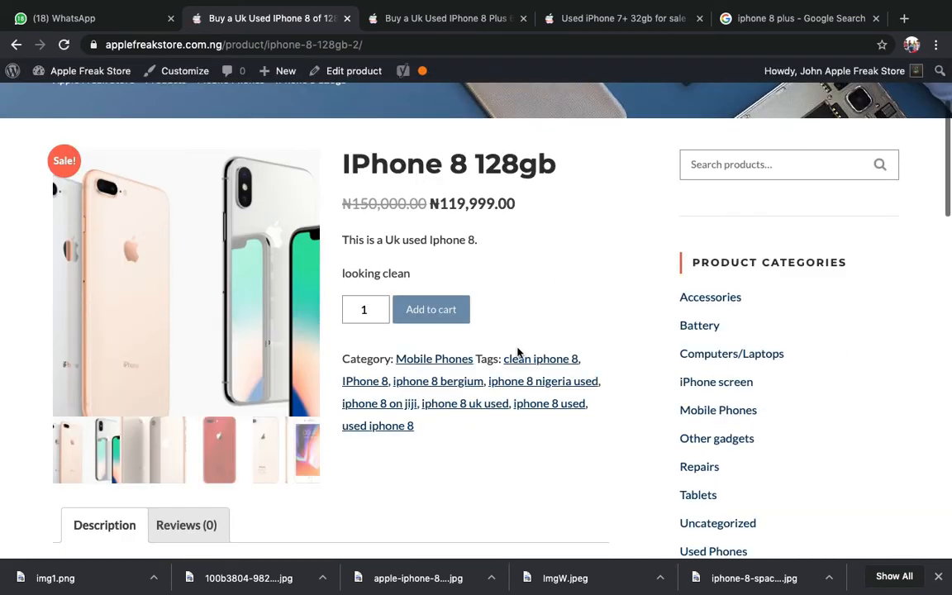
{"action": "scroll", "coordinate": [312, 351], "scroll_direction": "down", "scroll_amount": 1}
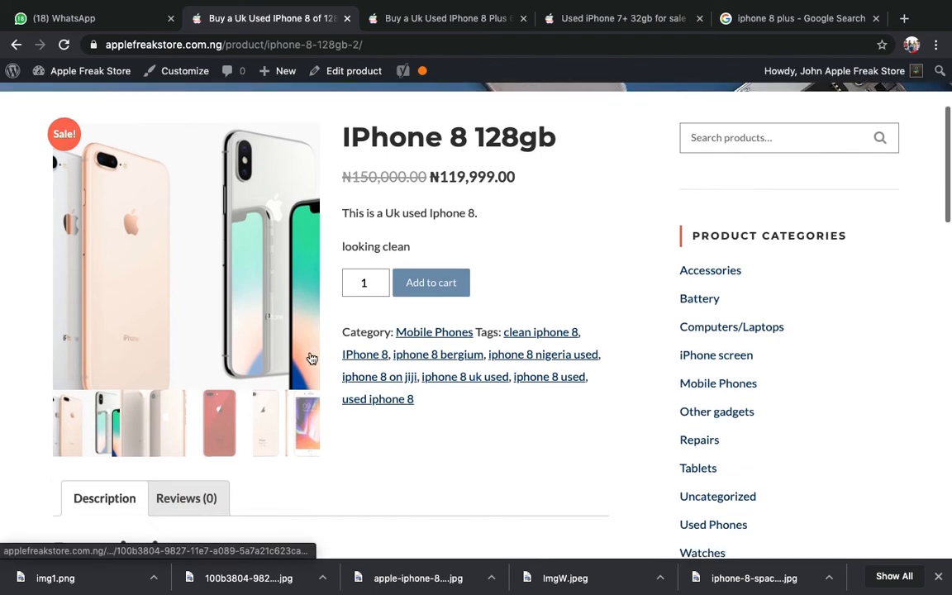
{"action": "scroll", "coordinate": [190, 371], "scroll_direction": "up", "scroll_amount": 1}
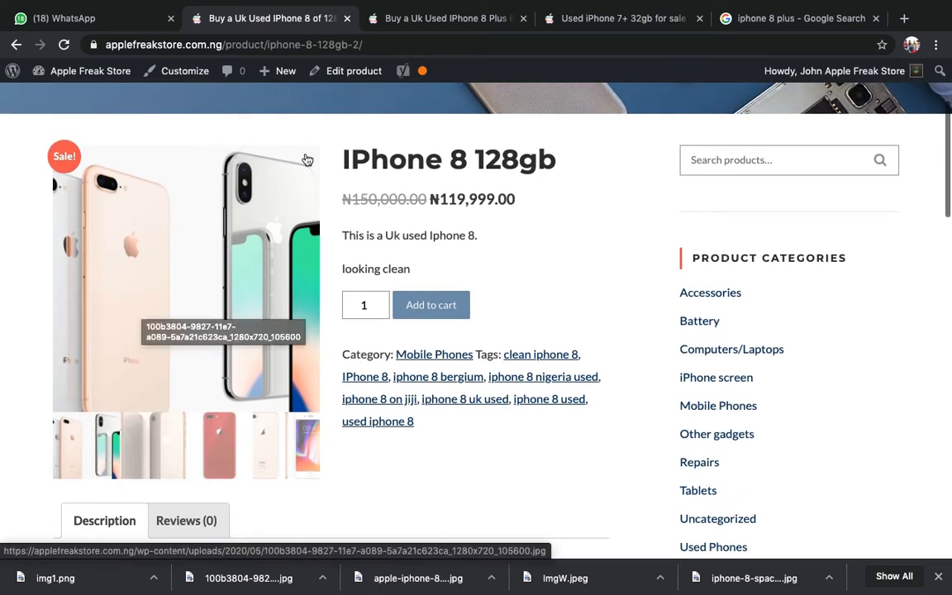
{"action": "scroll", "coordinate": [198, 265], "scroll_direction": "down", "scroll_amount": 1}
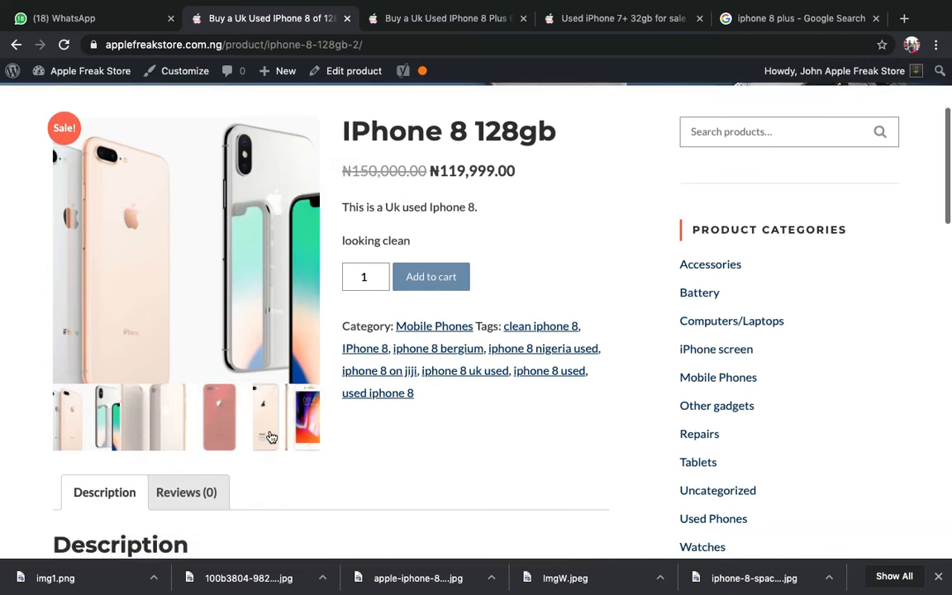
- Show the gold iPhone 8 photo as the main image and review the page
{"action": "left_click", "coordinate": [271, 436]}
{"action": "scroll", "coordinate": [306, 436], "scroll_direction": "down", "scroll_amount": 3}
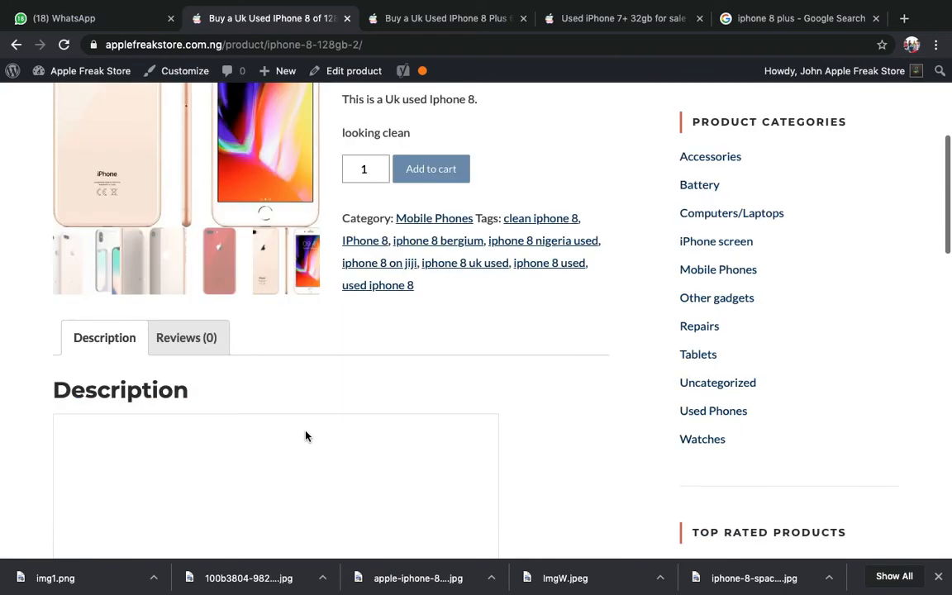
{"action": "scroll", "coordinate": [306, 436], "scroll_direction": "down", "scroll_amount": 5}
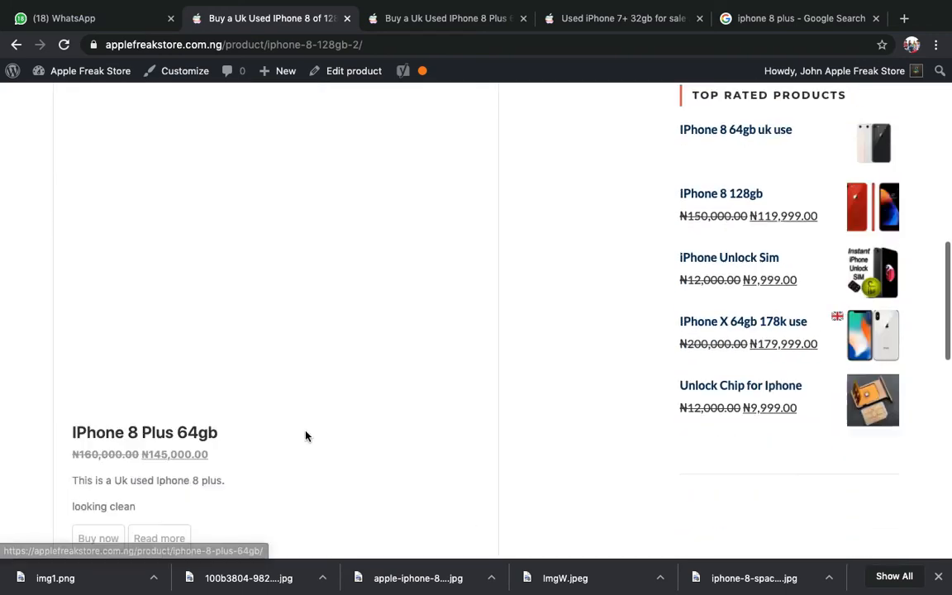
{"action": "scroll", "coordinate": [306, 436], "scroll_direction": "up", "scroll_amount": 3}
{"action": "scroll", "coordinate": [306, 437], "scroll_direction": "down", "scroll_amount": 4}
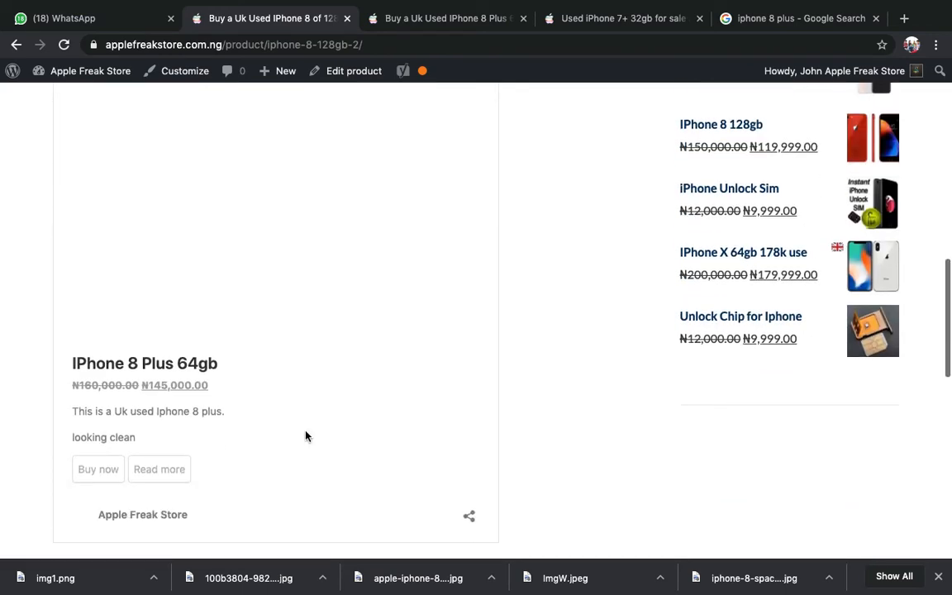
{"action": "scroll", "coordinate": [257, 399], "scroll_direction": "down", "scroll_amount": 3}
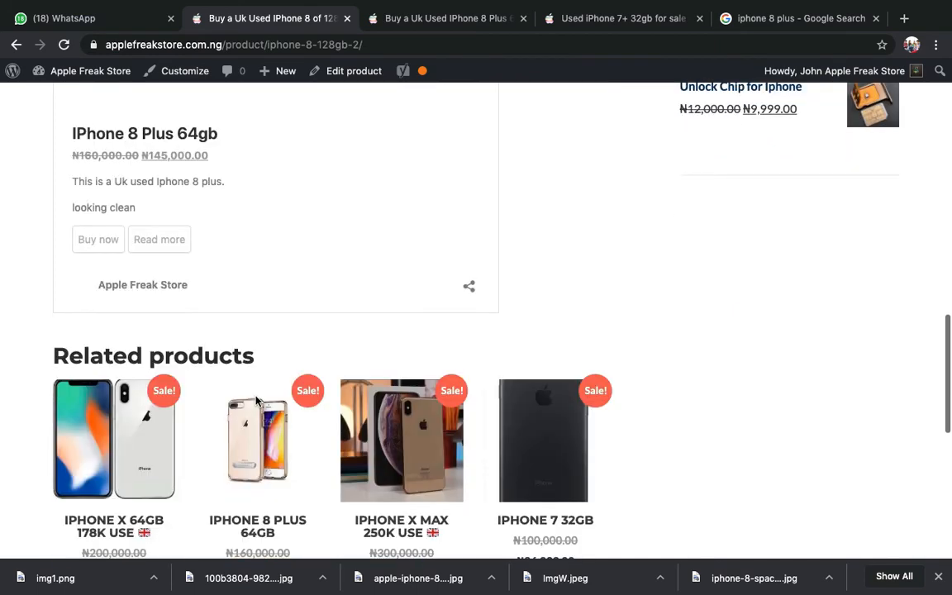
{"action": "scroll", "coordinate": [256, 399], "scroll_direction": "up", "scroll_amount": 10}
{"action": "scroll", "coordinate": [255, 400], "scroll_direction": "down", "scroll_amount": 6}
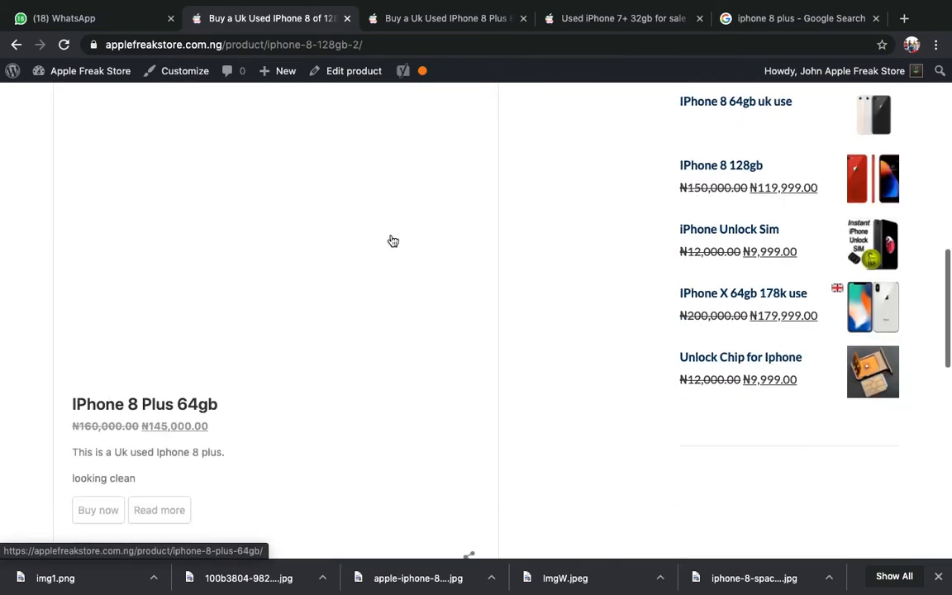
{"action": "scroll", "coordinate": [410, 265], "scroll_direction": "up", "scroll_amount": 15}
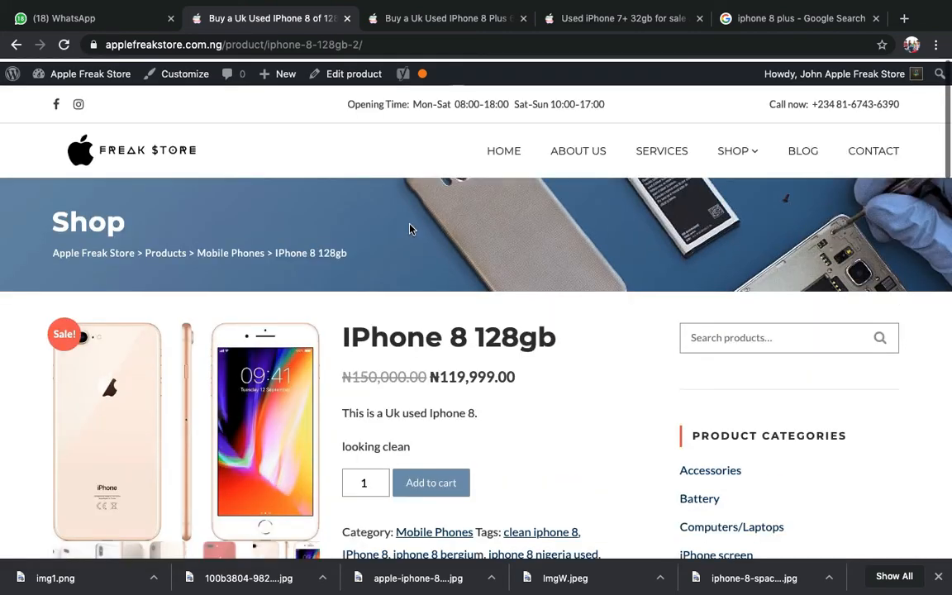
- Open the IPhone 8 128gb editor and remove the blank image from its description
{"action": "left_click", "coordinate": [369, 86]}
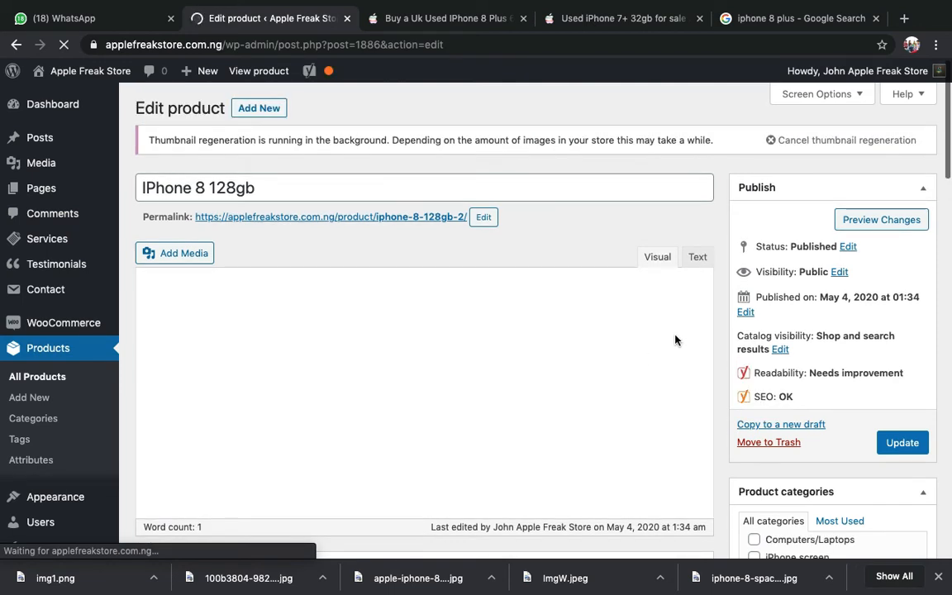
{"action": "scroll", "coordinate": [676, 347], "scroll_direction": "down", "scroll_amount": 5}
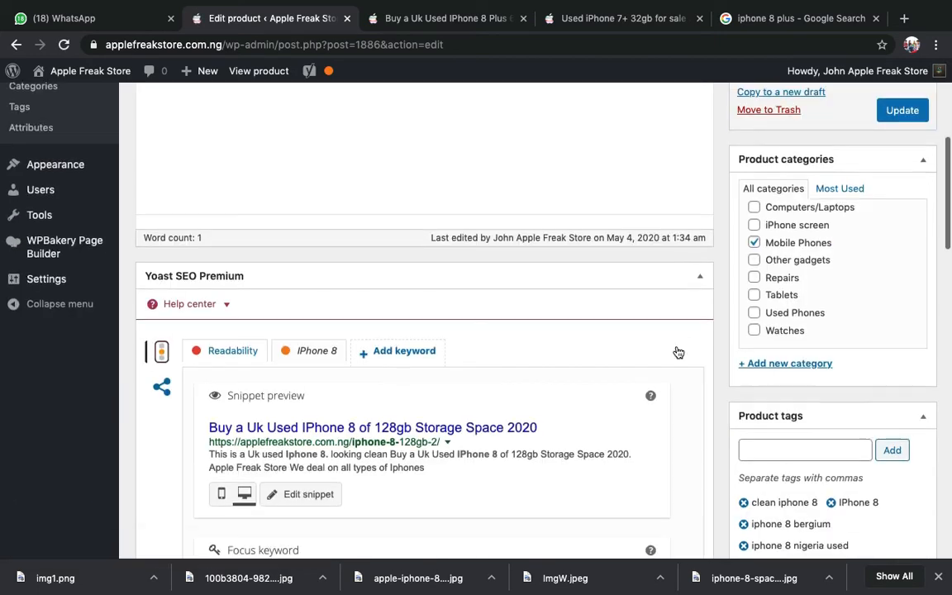
{"action": "scroll", "coordinate": [678, 353], "scroll_direction": "up", "scroll_amount": 5}
{"action": "scroll", "coordinate": [676, 352], "scroll_direction": "down", "scroll_amount": 2}
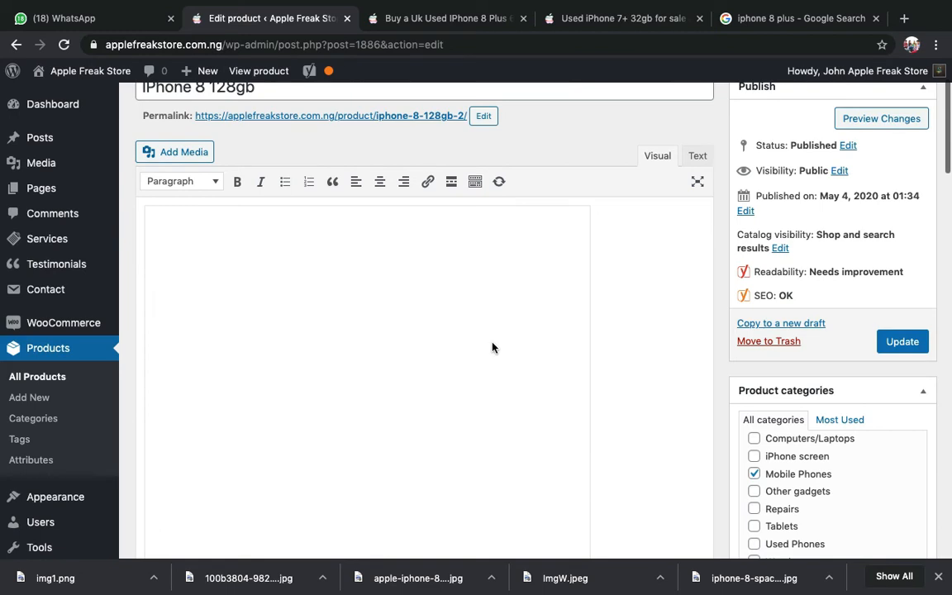
{"action": "left_click", "coordinate": [492, 347]}
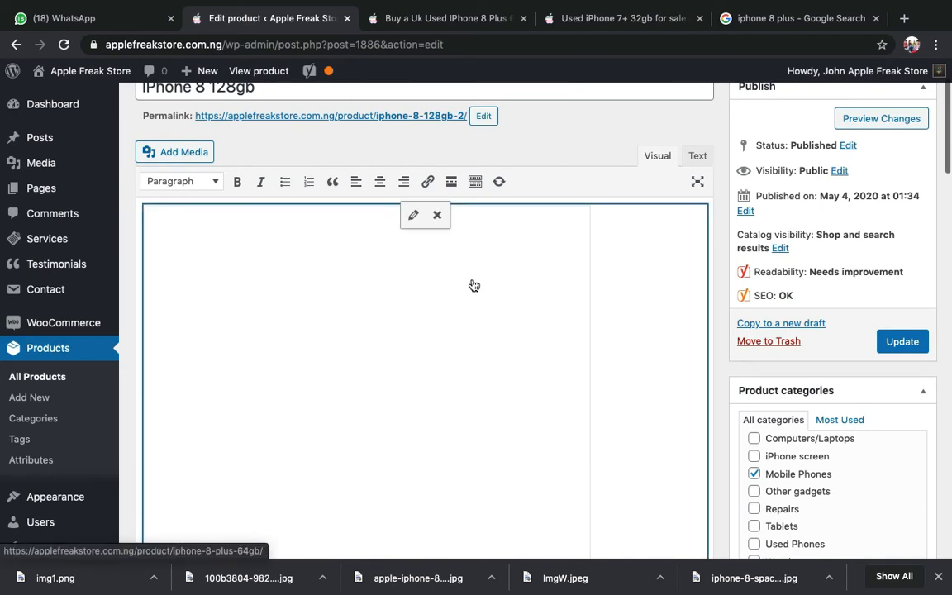
{"action": "left_click", "coordinate": [438, 216]}
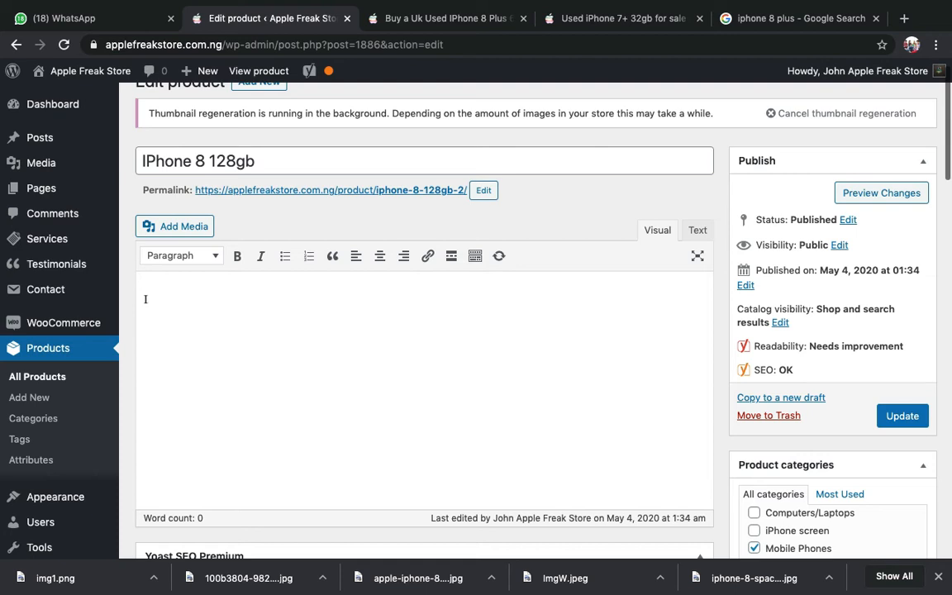
- Write 'Iphone 8 plus for sale' as the description and select the whole line
{"action": "type", "text": "Iphone 8 plus for sale"}
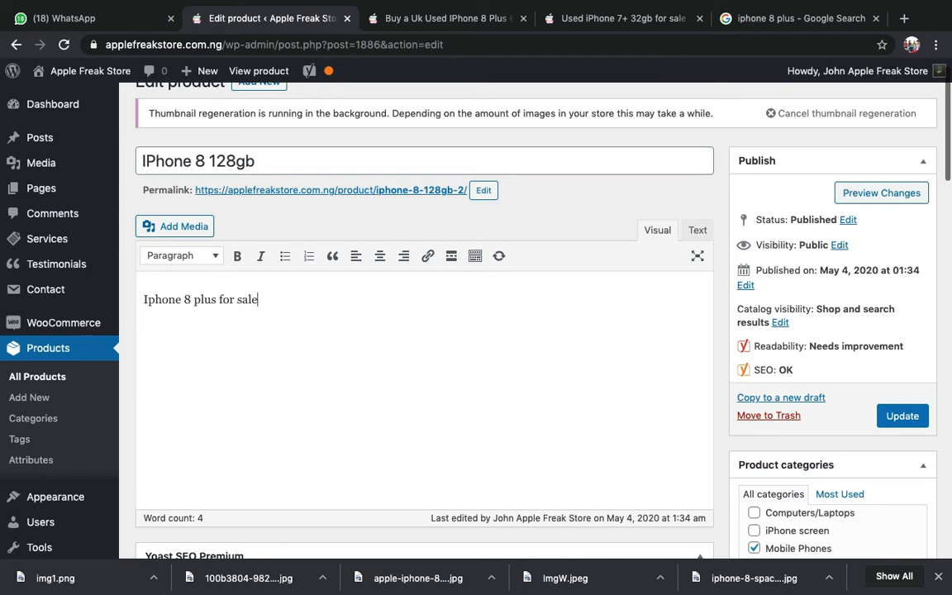
{"action": "key", "text": "super+a"}
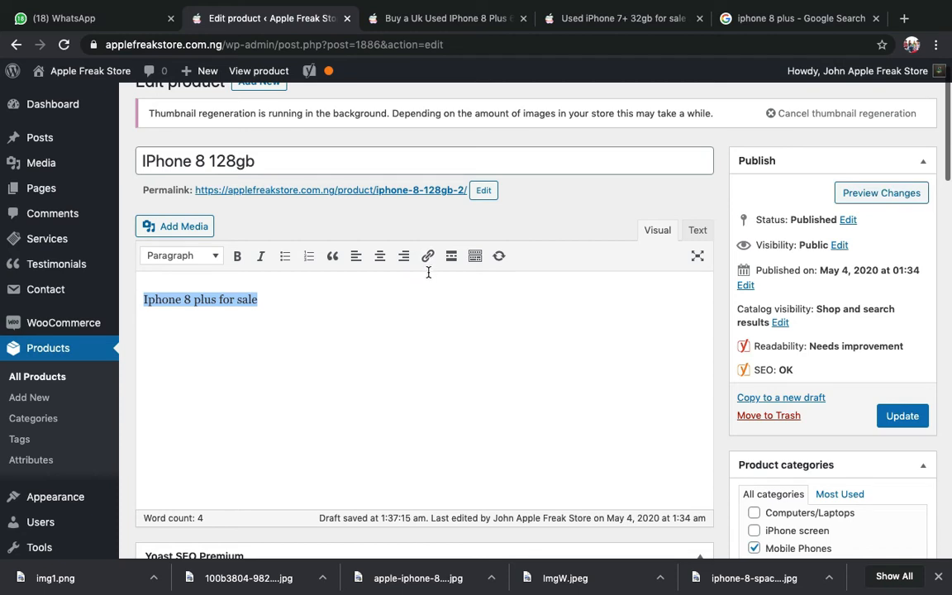
- Link 'Iphone 8 plus for sale' to the IPhone 8 Plus 64gb page URL
{"action": "left_click", "coordinate": [428, 256]}
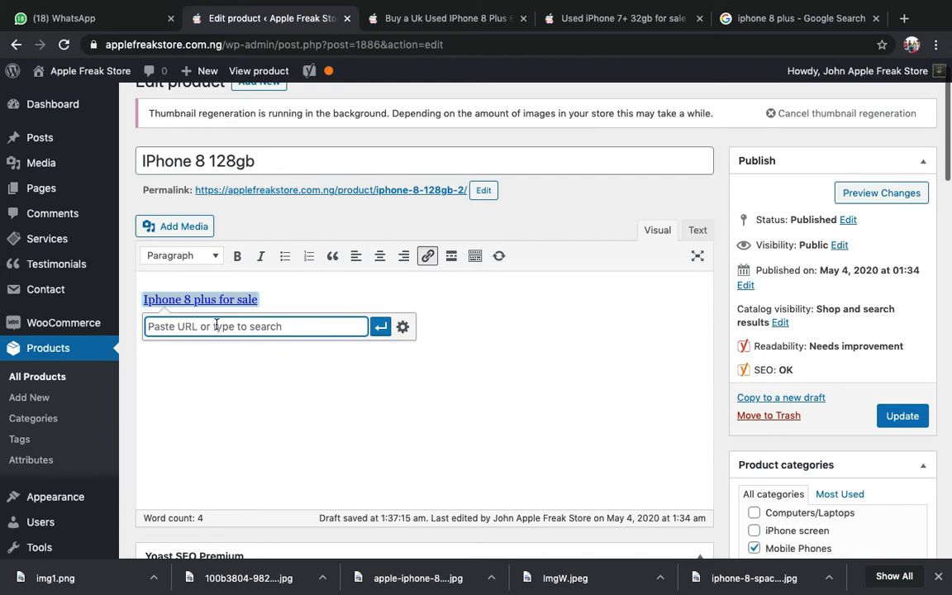
{"action": "left_click", "coordinate": [394, 20]}
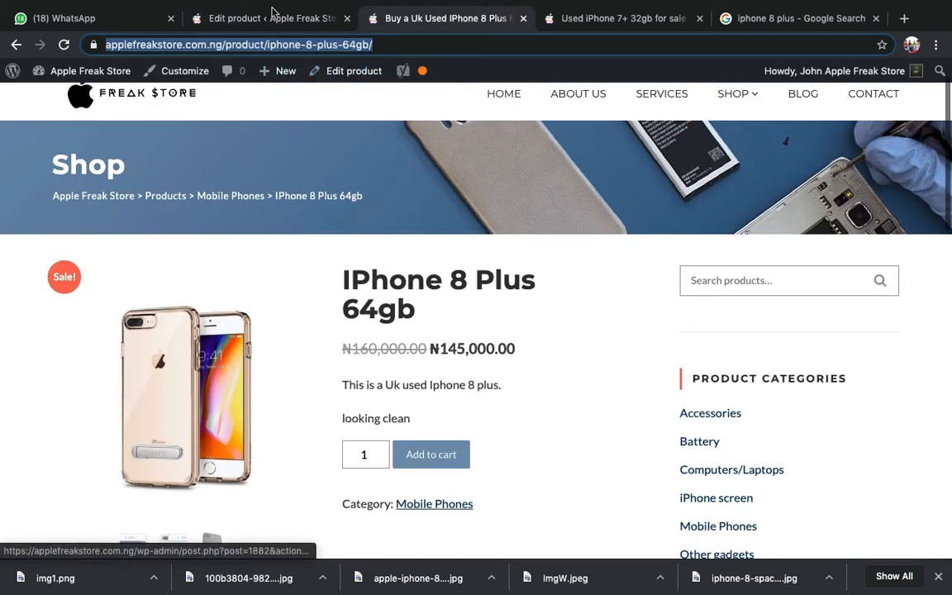
{"action": "left_click", "coordinate": [248, 17]}
{"action": "type", "text": "https://applefreakstore.com.ng/product/iphone-8-plus-64gb/"}
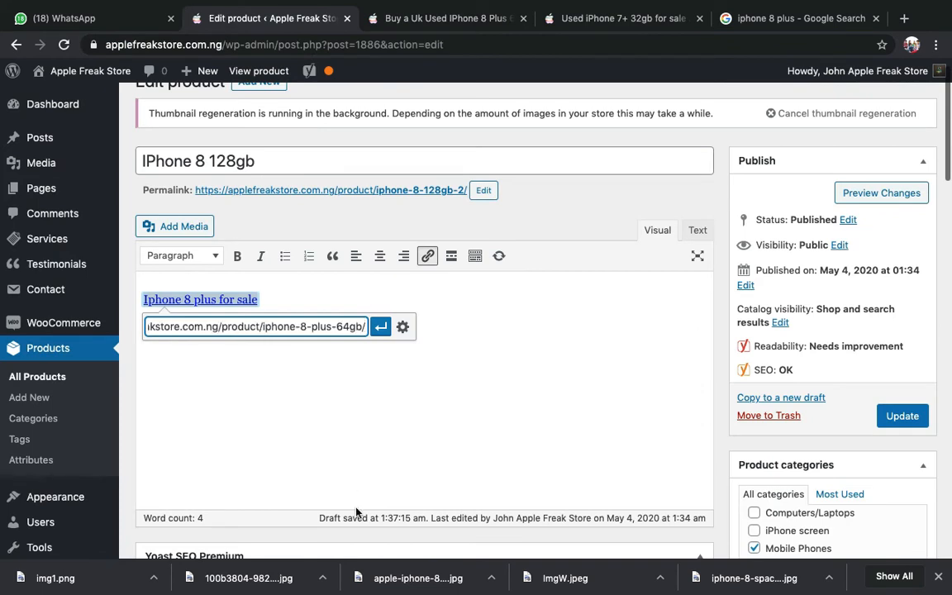
{"action": "left_click", "coordinate": [381, 327]}
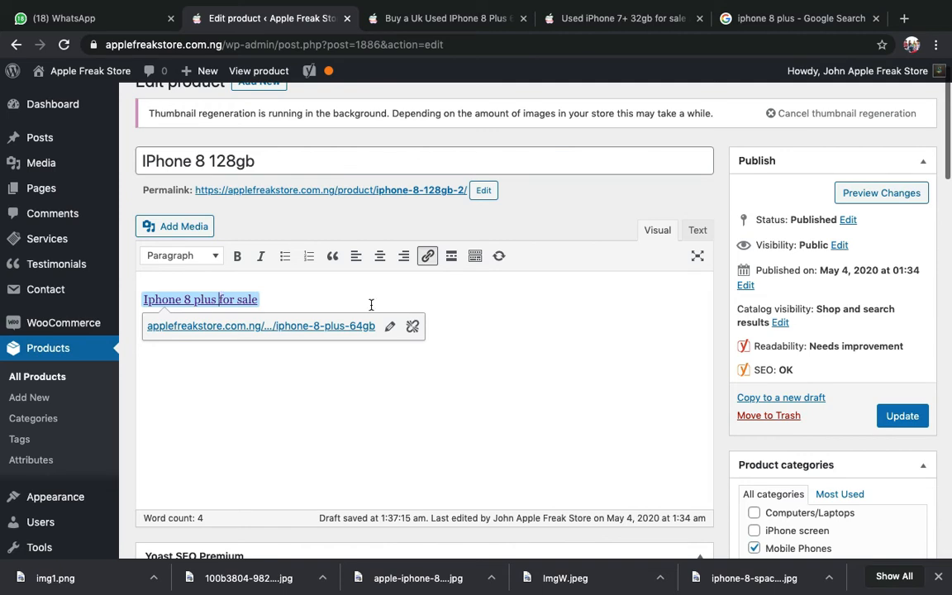
{"action": "left_click", "coordinate": [551, 385]}
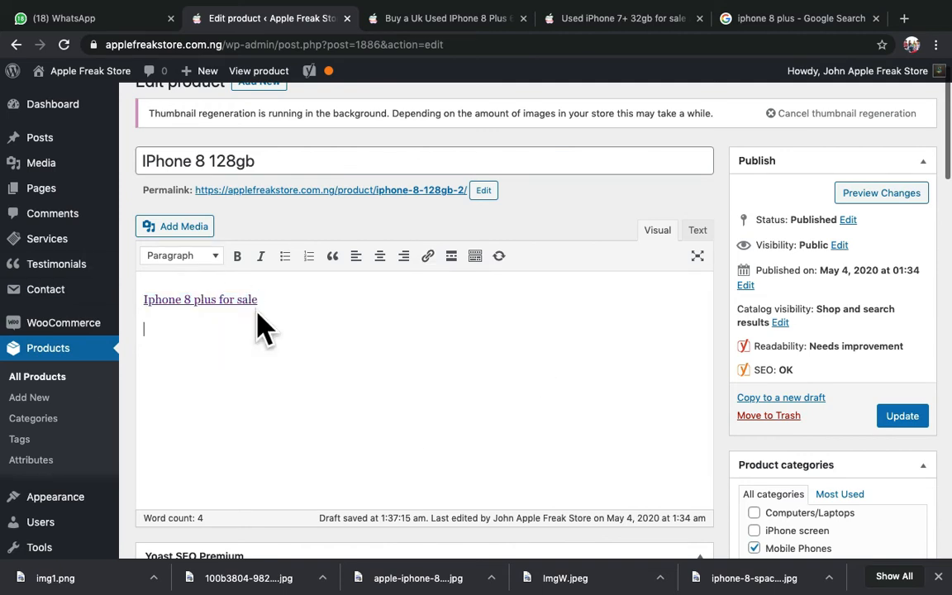
- Save the IPhone 8 128gb product with Update
{"action": "scroll", "coordinate": [272, 409], "scroll_direction": "up", "scroll_amount": 1}
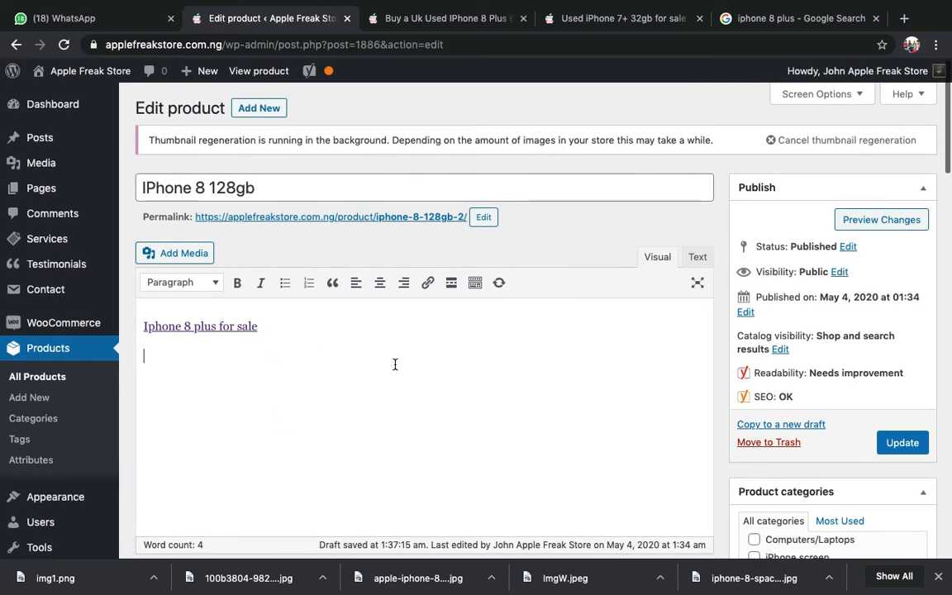
{"action": "scroll", "coordinate": [396, 365], "scroll_direction": "down", "scroll_amount": 3}
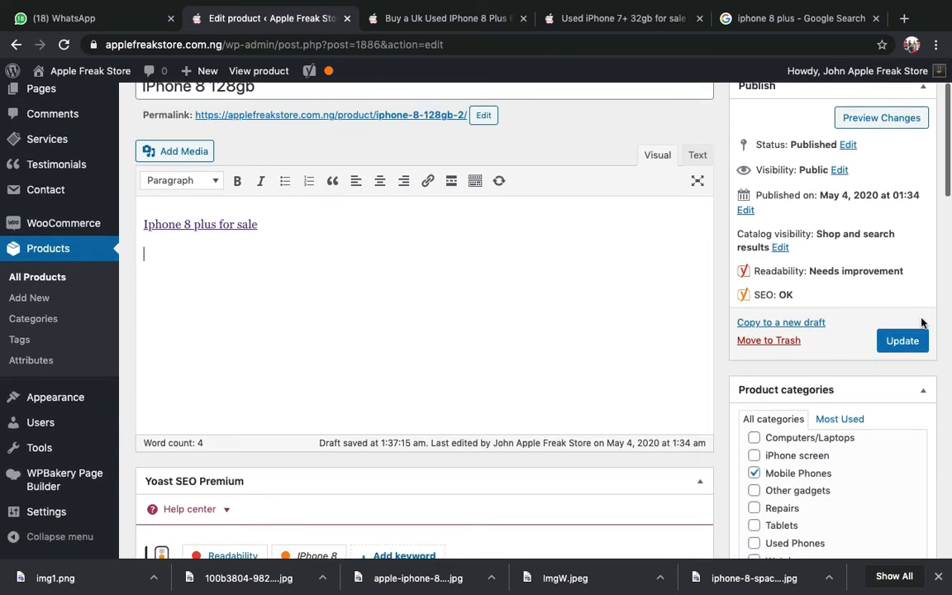
{"action": "left_click", "coordinate": [901, 351]}
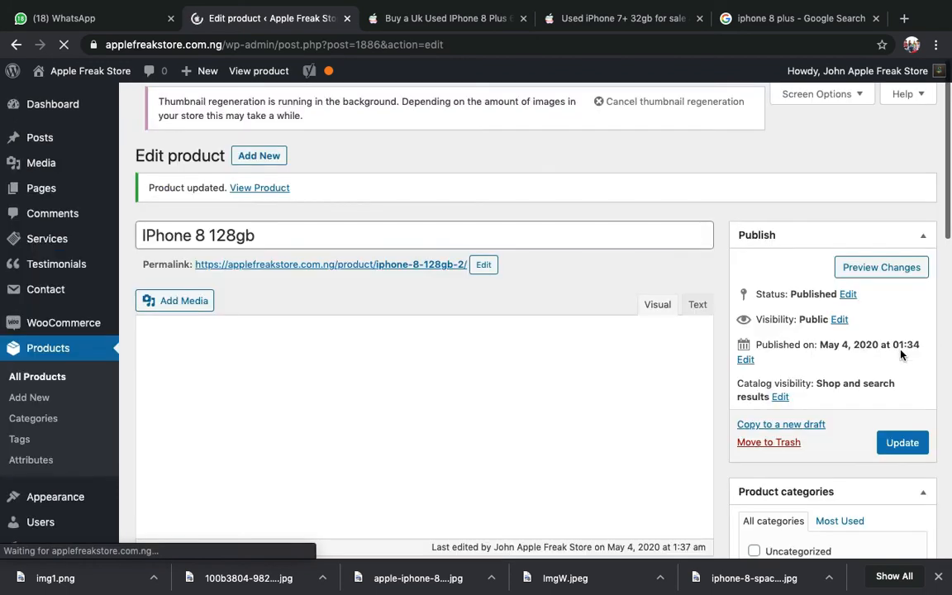
{"action": "left_click", "coordinate": [263, 189]}
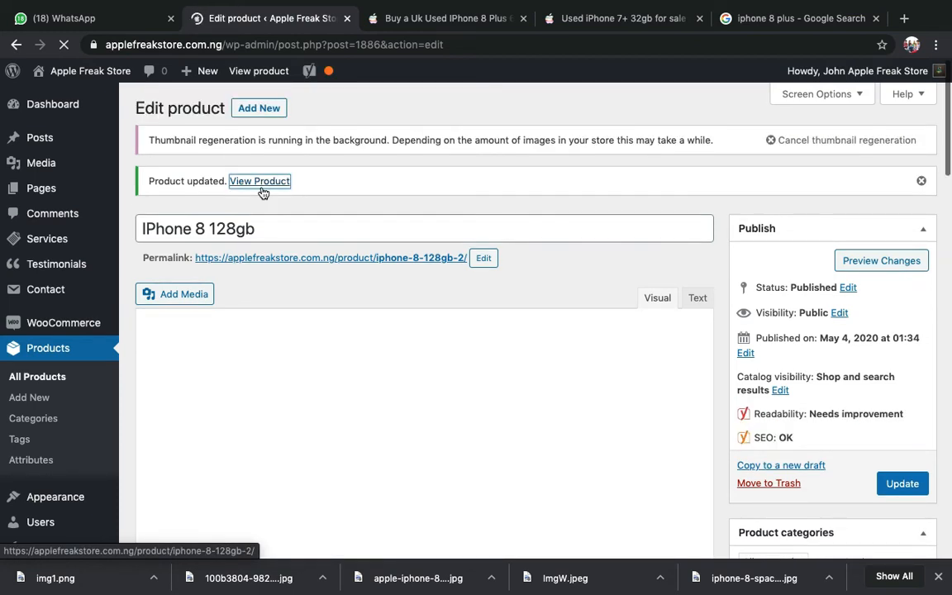
- View the IPhone 8 128gb product and follow its 'Iphone 8 plus for sale' link
{"action": "left_click", "coordinate": [263, 189]}
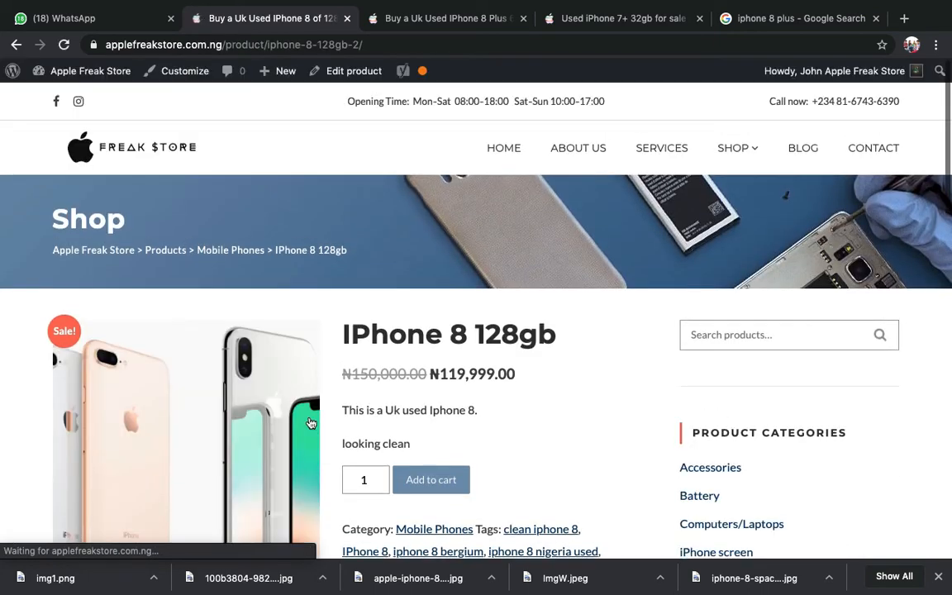
{"action": "scroll", "coordinate": [309, 422], "scroll_direction": "down", "scroll_amount": 5}
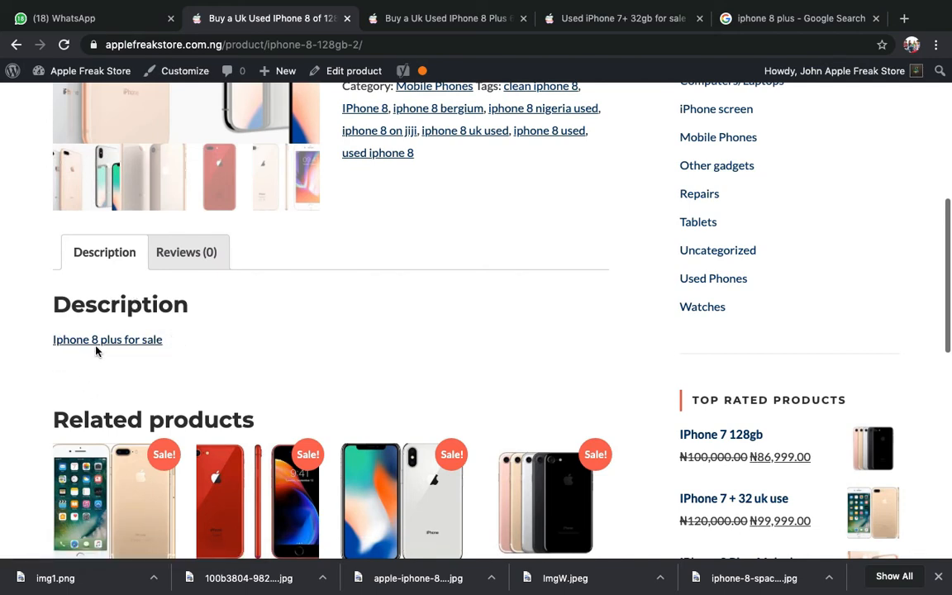
{"action": "scroll", "coordinate": [194, 342], "scroll_direction": "up", "scroll_amount": 5}
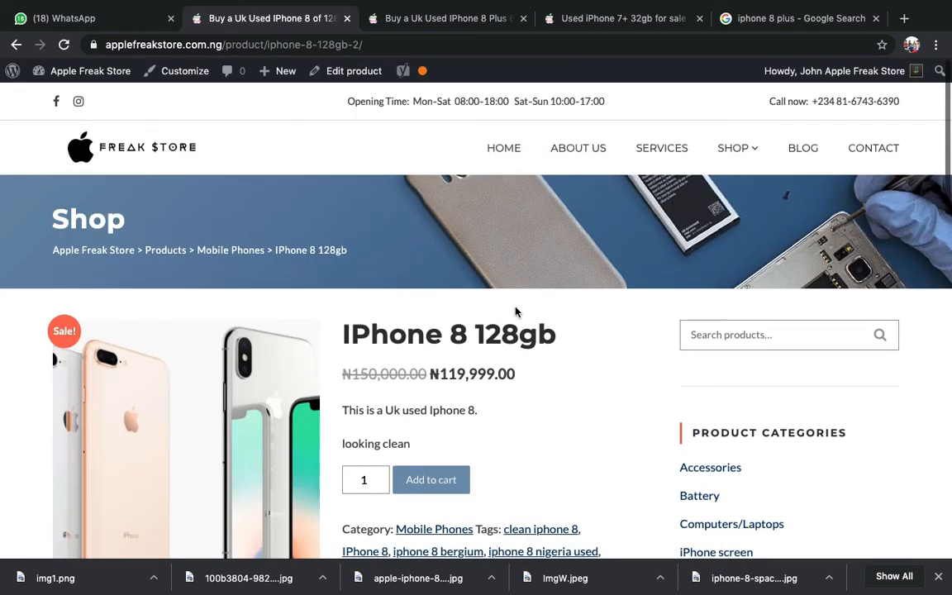
{"action": "scroll", "coordinate": [557, 427], "scroll_direction": "down", "scroll_amount": 4}
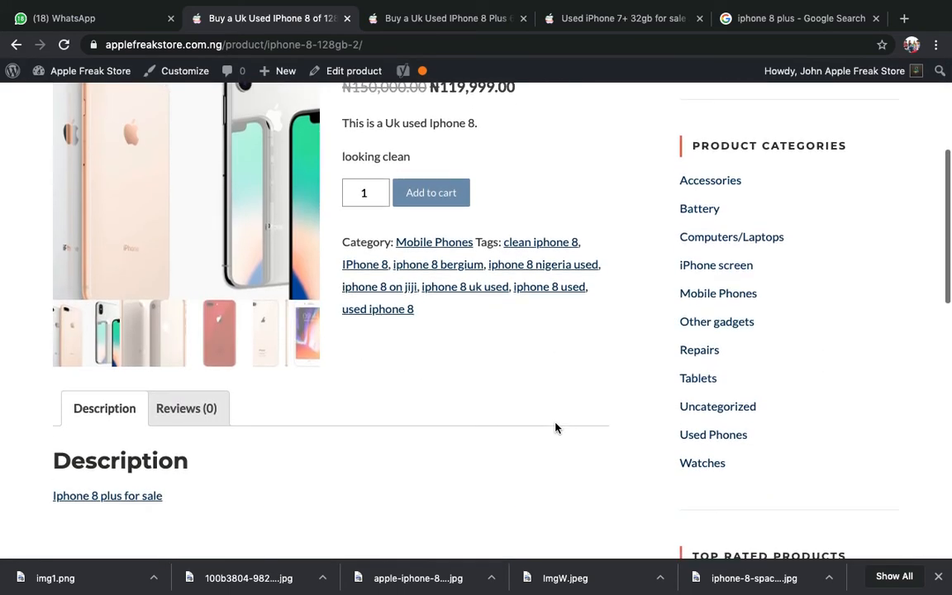
{"action": "scroll", "coordinate": [555, 428], "scroll_direction": "down", "scroll_amount": 2}
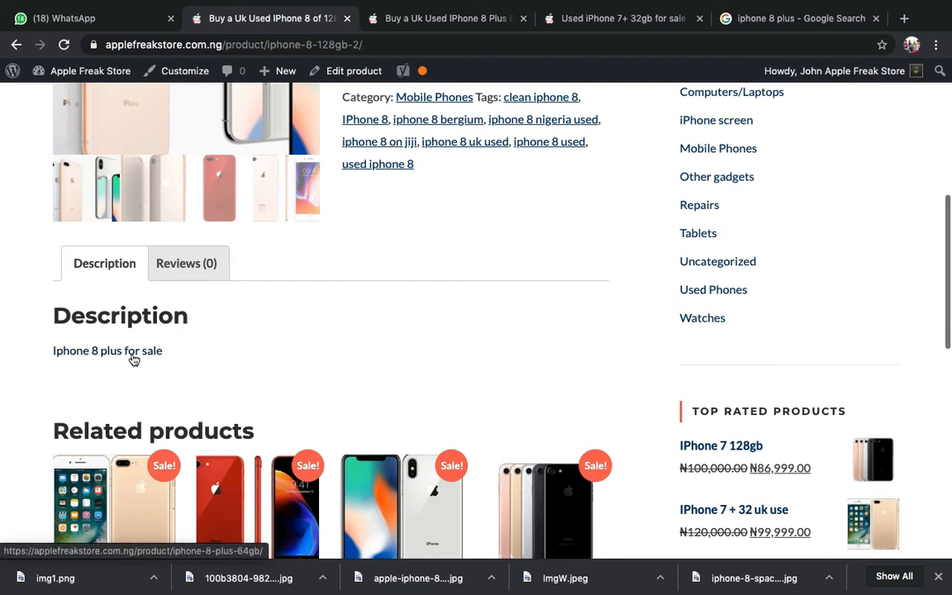
{"action": "left_click", "coordinate": [133, 358]}
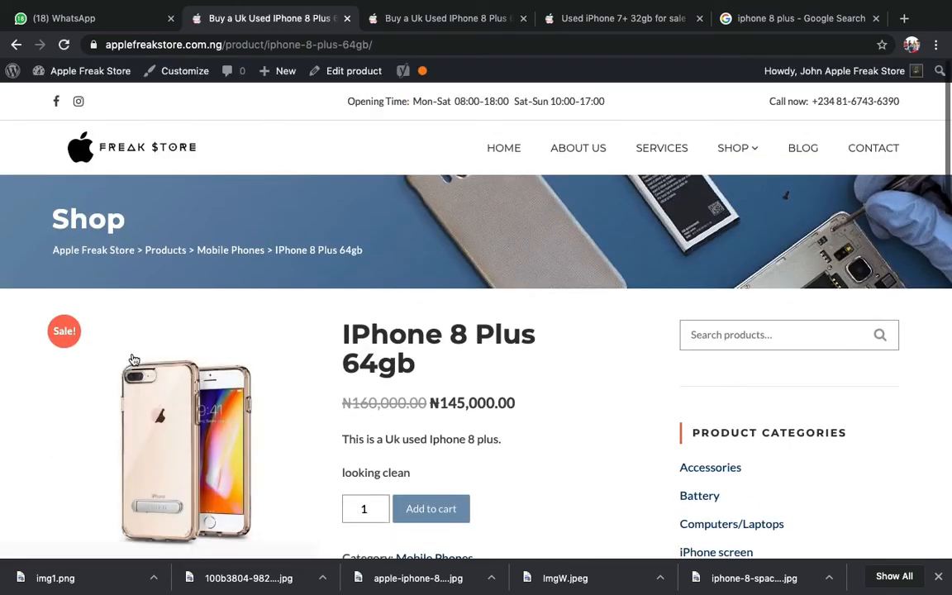
{"action": "scroll", "coordinate": [268, 452], "scroll_direction": "down", "scroll_amount": 2}
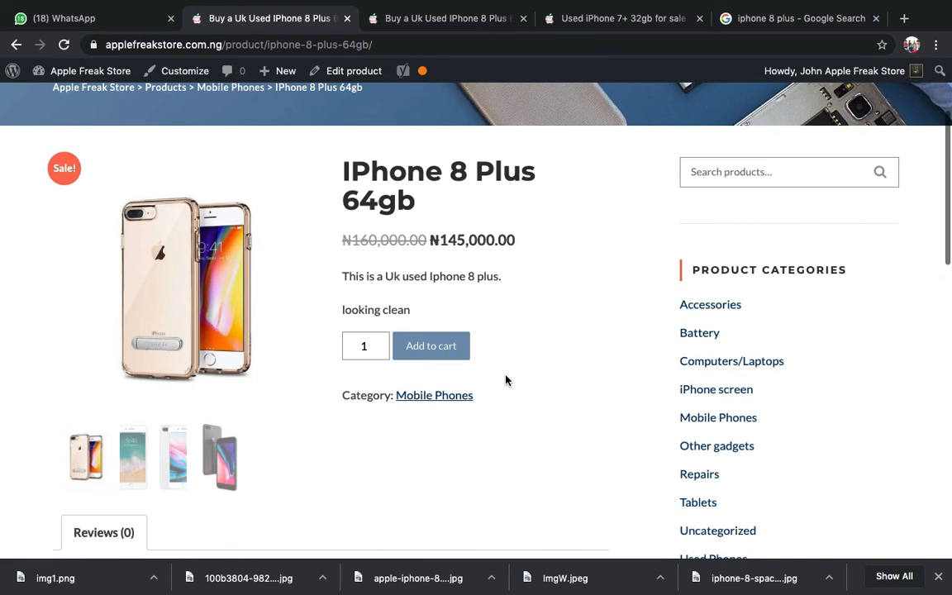
{"action": "scroll", "coordinate": [507, 380], "scroll_direction": "down", "scroll_amount": 4}
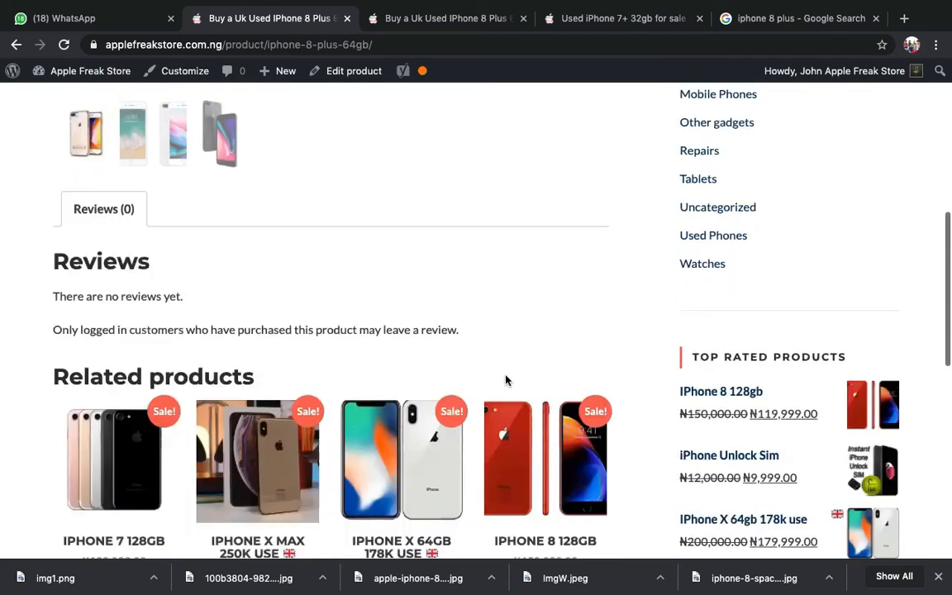
{"action": "scroll", "coordinate": [506, 380], "scroll_direction": "up", "scroll_amount": 10}
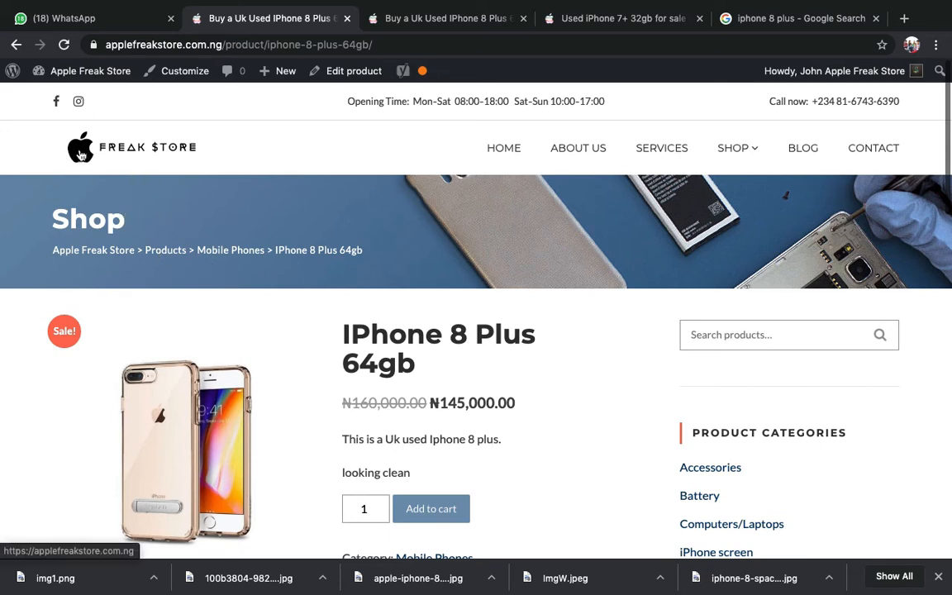
{"action": "mouse_move", "coordinate": [119, 73]}
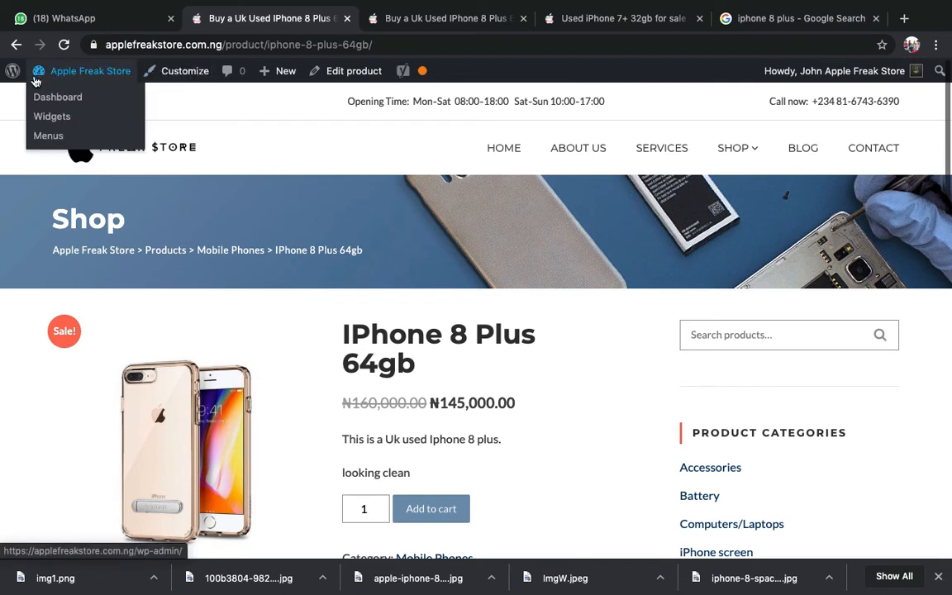
- Review the live IPhone 8 Plus 64gb product page, then return to the admin dashboard
{"action": "left_click", "coordinate": [53, 98]}
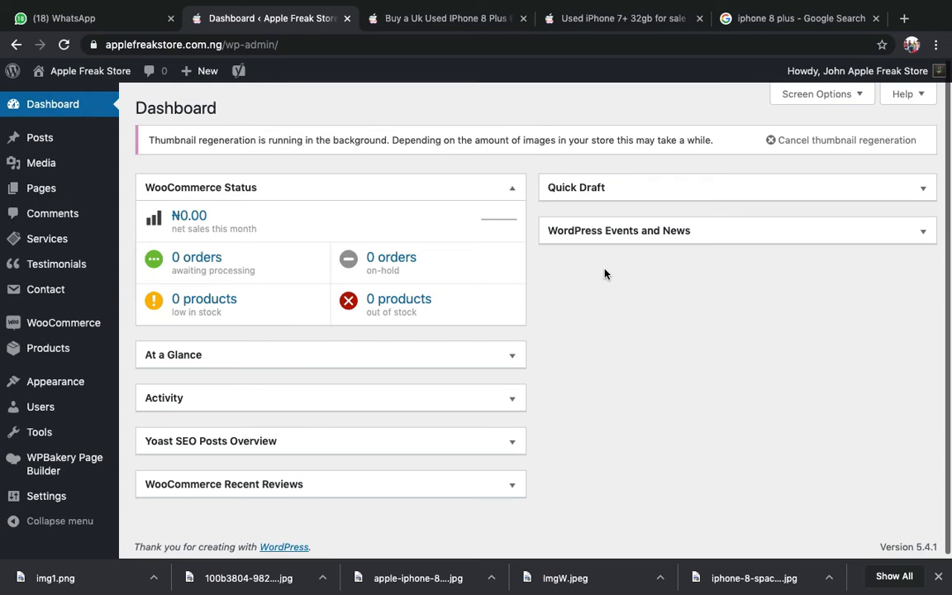
{"action": "left_click", "coordinate": [480, 17]}
{"action": "scroll", "coordinate": [610, 303], "scroll_direction": "down", "scroll_amount": 3}
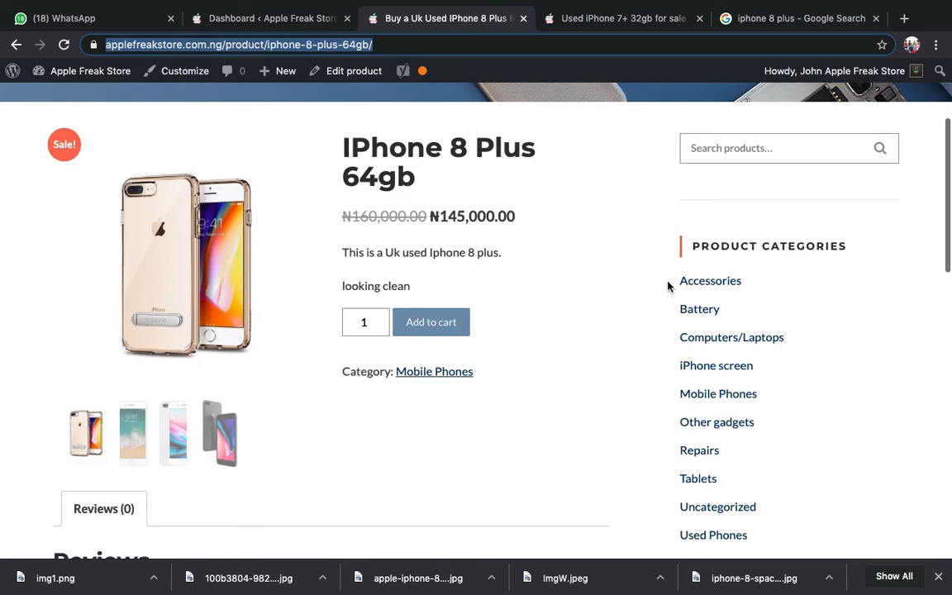
{"action": "left_click", "coordinate": [266, 18]}
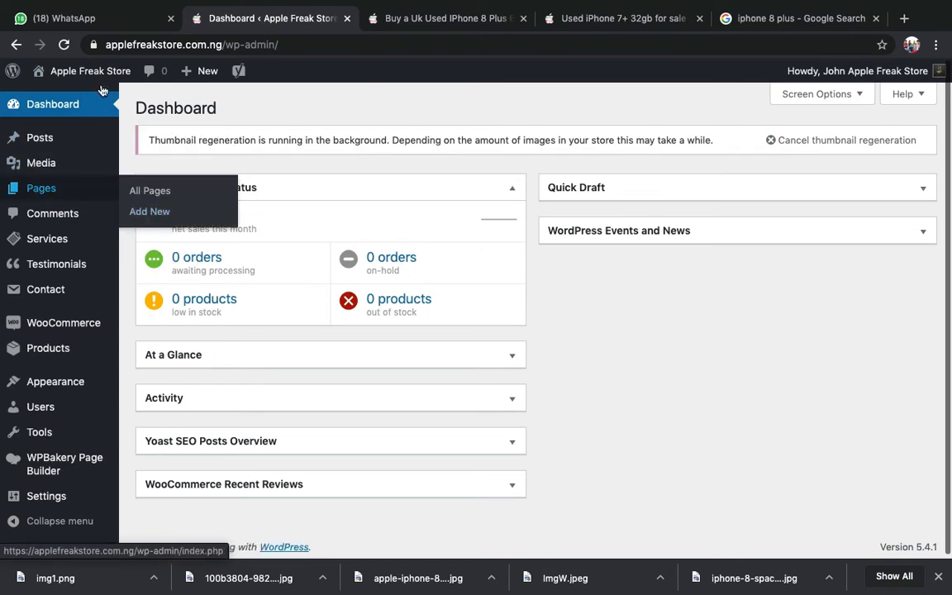
- Open the WooCommerce Orders list and confirm no orders have been received yet
{"action": "mouse_move", "coordinate": [120, 323]}
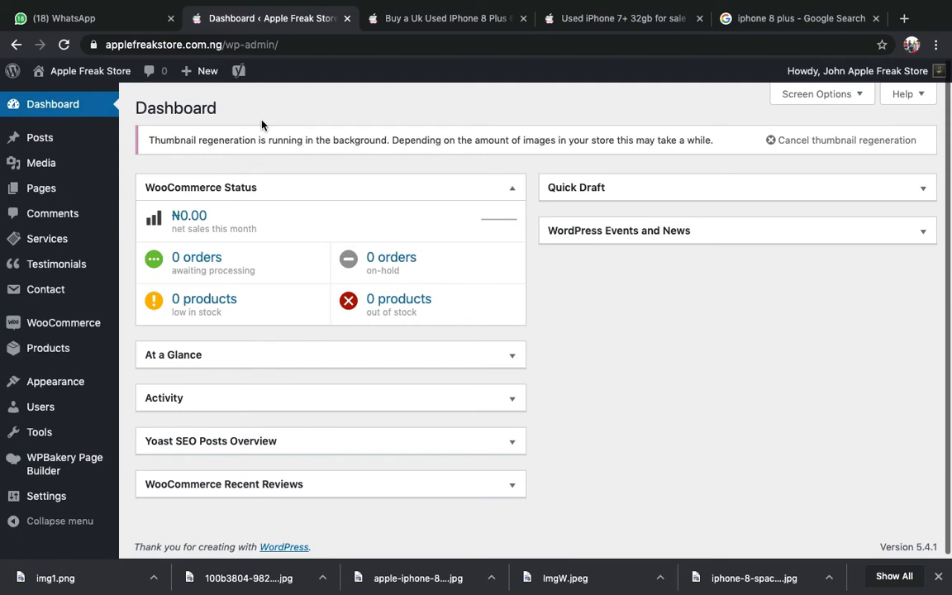
{"action": "mouse_move", "coordinate": [83, 322]}
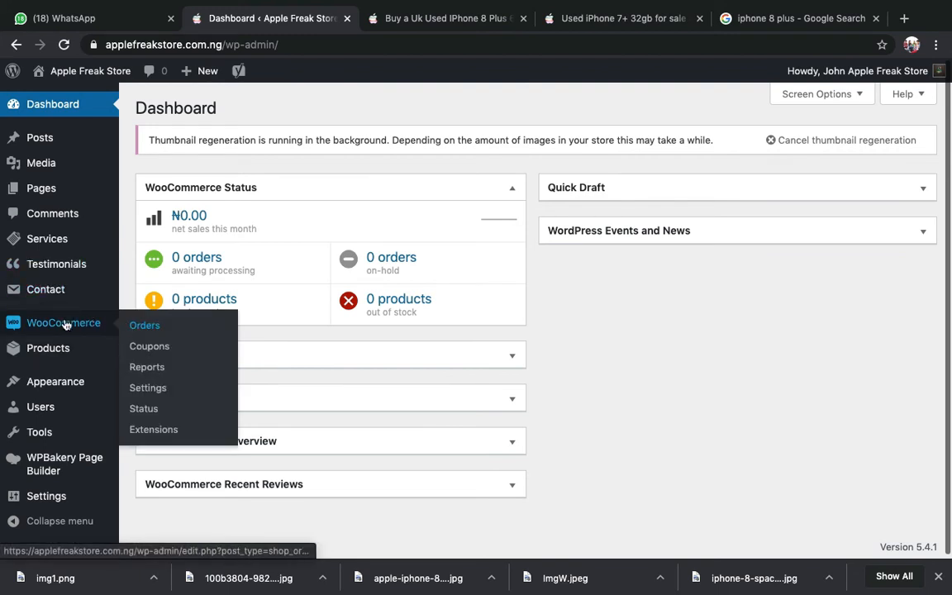
{"action": "left_click", "coordinate": [144, 330]}
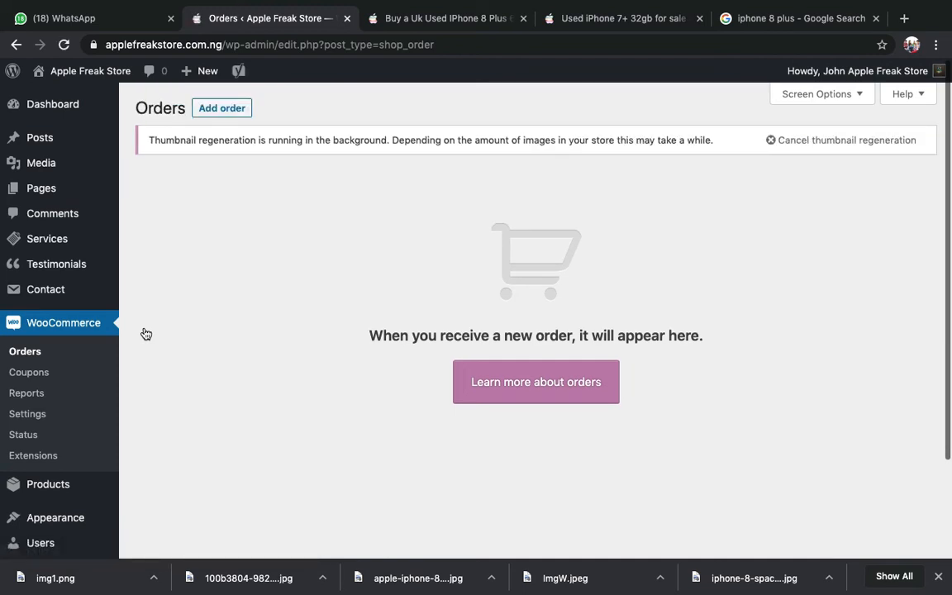
{"action": "scroll", "coordinate": [146, 333], "scroll_direction": "down", "scroll_amount": 2}
{"action": "scroll", "coordinate": [145, 333], "scroll_direction": "up", "scroll_amount": 2}
- Return to the IPhone 8 Plus 64gb product page and select its web address
{"action": "left_click", "coordinate": [432, 18]}
{"action": "scroll", "coordinate": [470, 196], "scroll_direction": "up", "scroll_amount": 5}
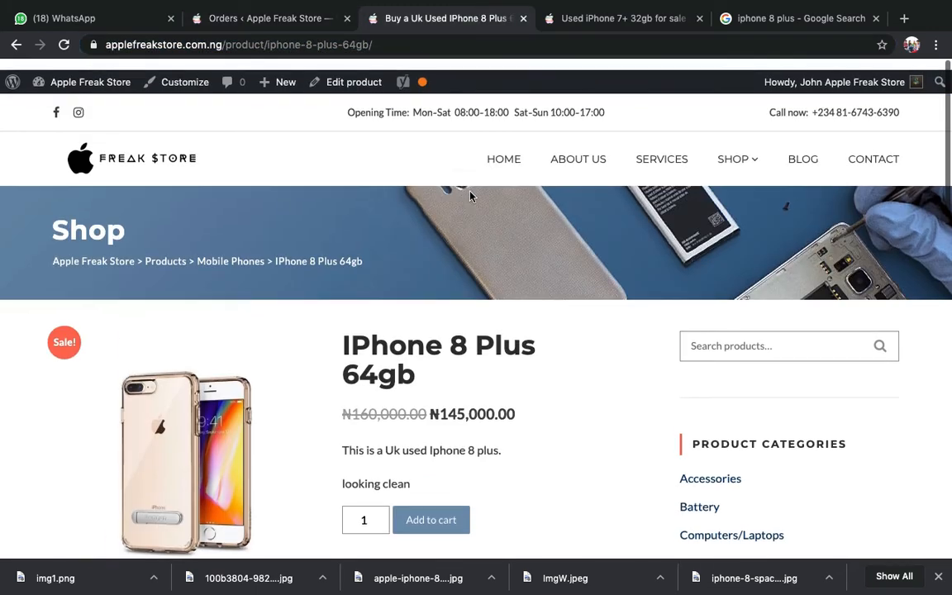
{"action": "left_click", "coordinate": [386, 48]}
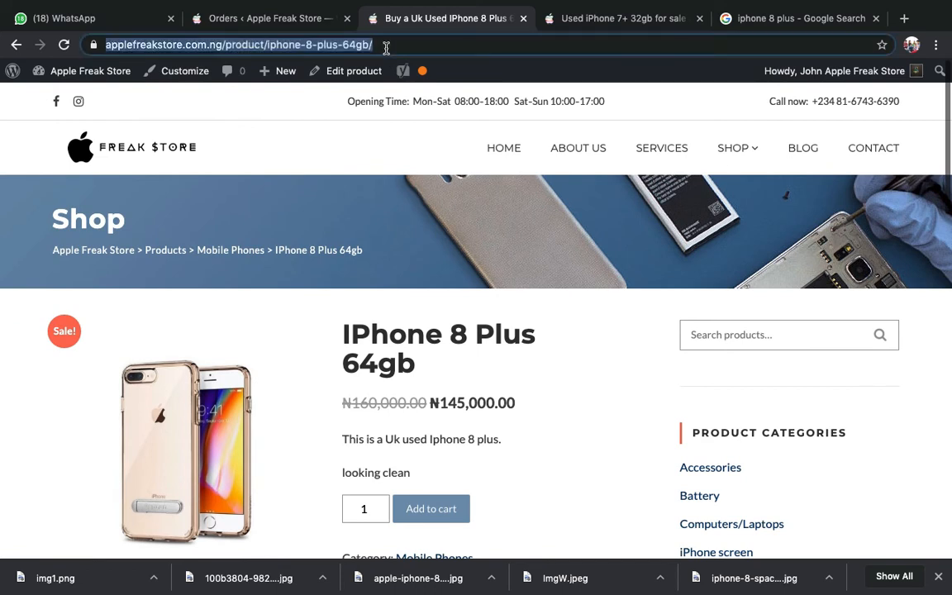
{"action": "left_click", "coordinate": [574, 406]}
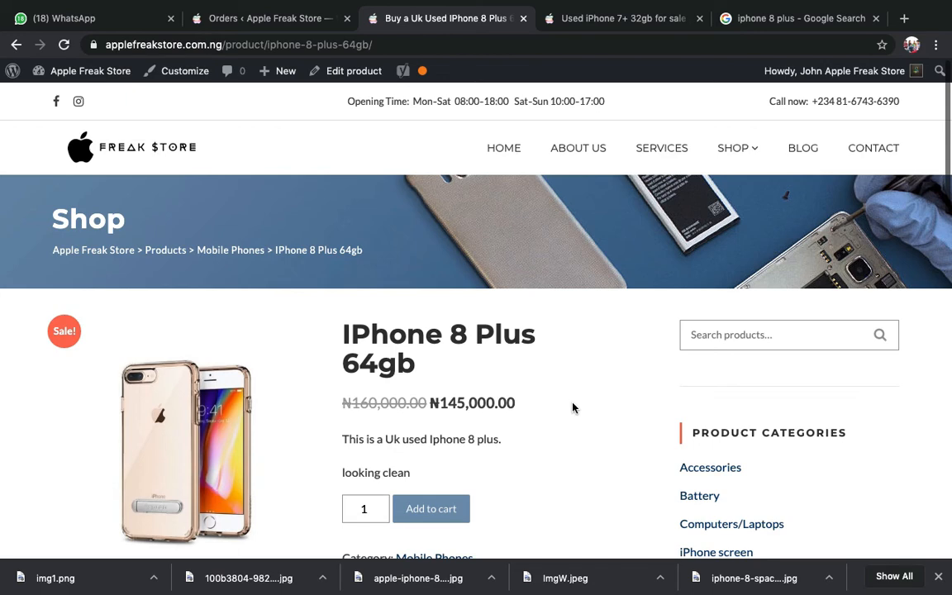
- Load applefreakstore.com.ng in a new Incognito window
{"action": "key", "text": "super+shift+n"}
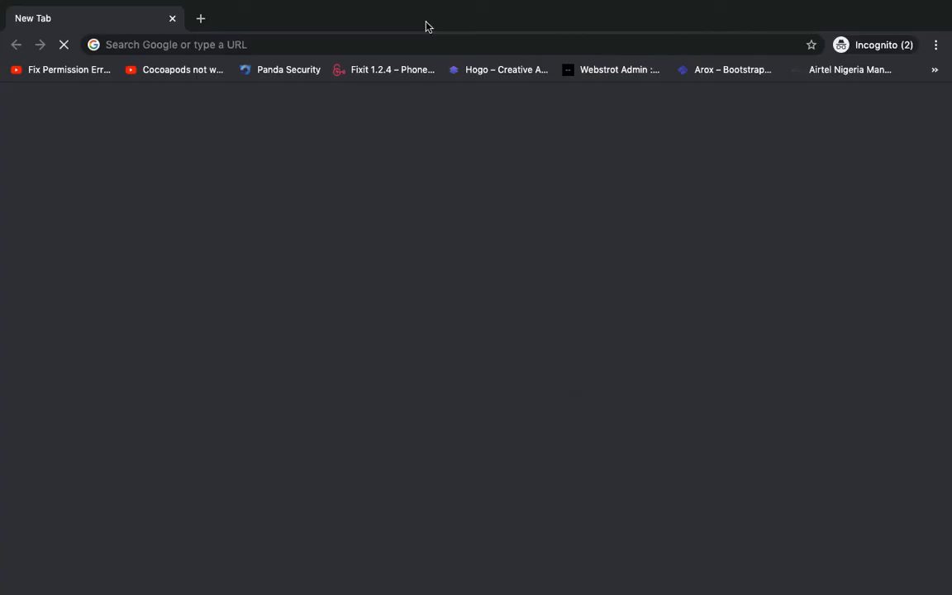
{"action": "type", "text": "app"}
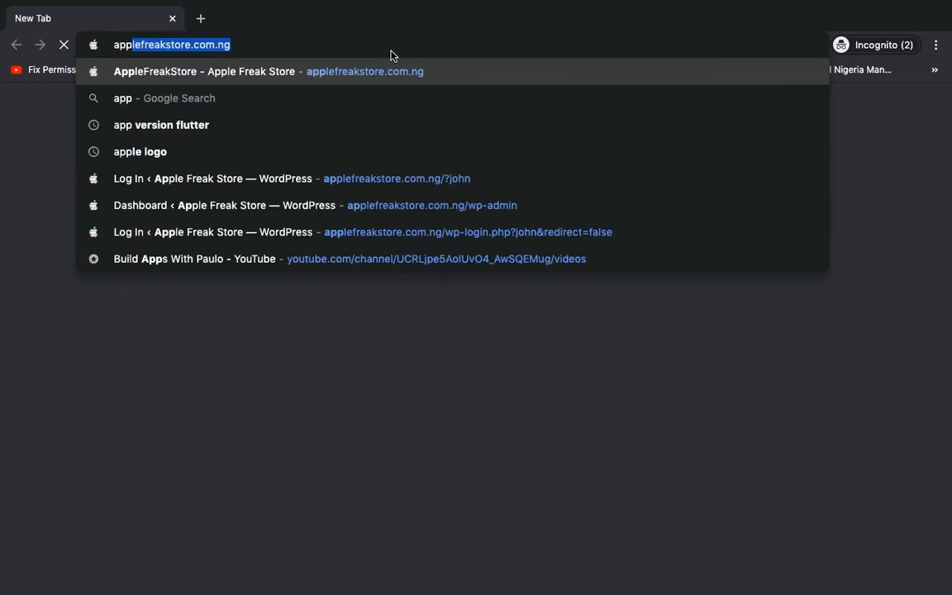
{"action": "key", "text": "Return"}
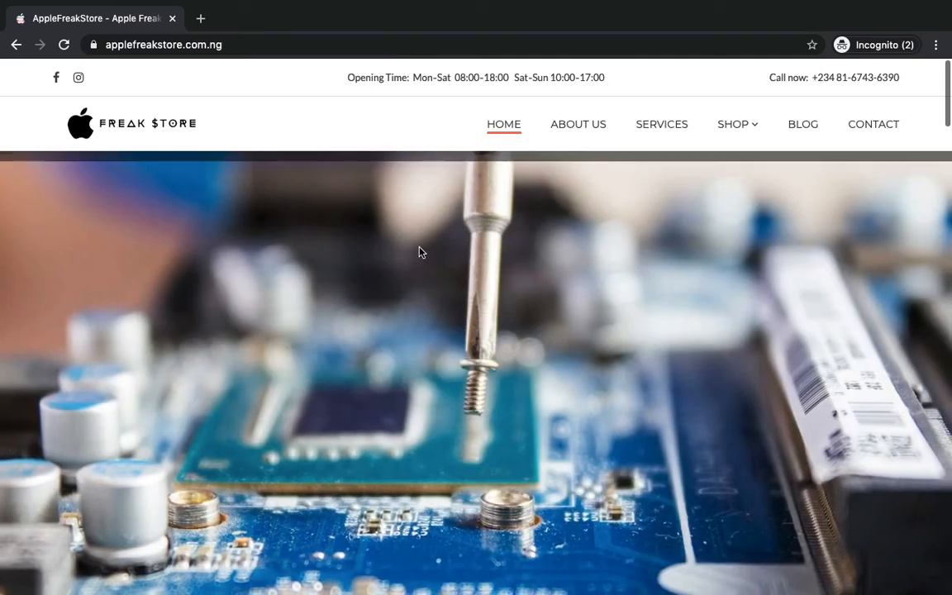
- Scroll to the shop's product listing and open the IPhone 7 + 32 UK USE product
{"action": "scroll", "coordinate": [422, 262], "scroll_direction": "down", "scroll_amount": 20}
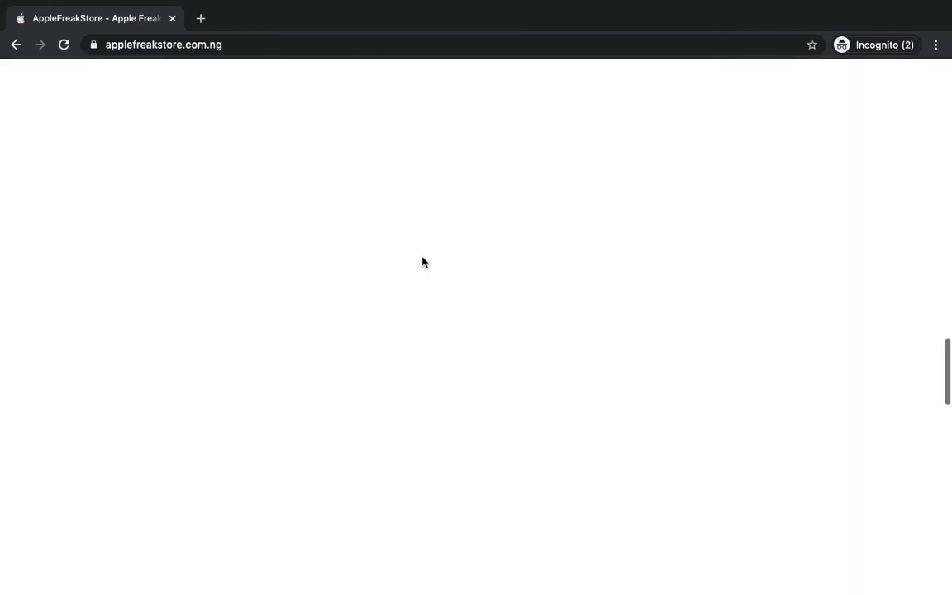
{"action": "scroll", "coordinate": [422, 262], "scroll_direction": "down", "scroll_amount": 8}
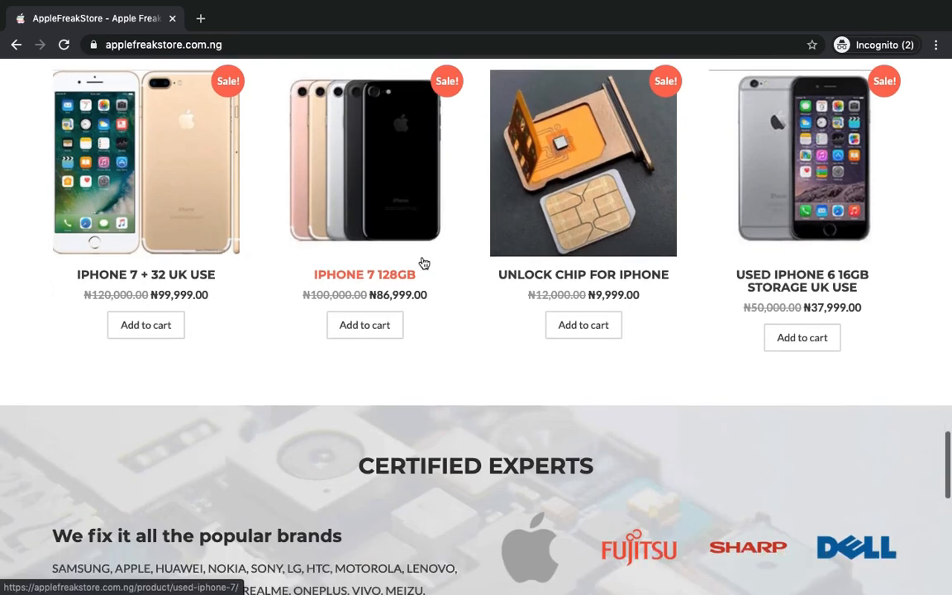
{"action": "scroll", "coordinate": [421, 264], "scroll_direction": "up", "scroll_amount": 2}
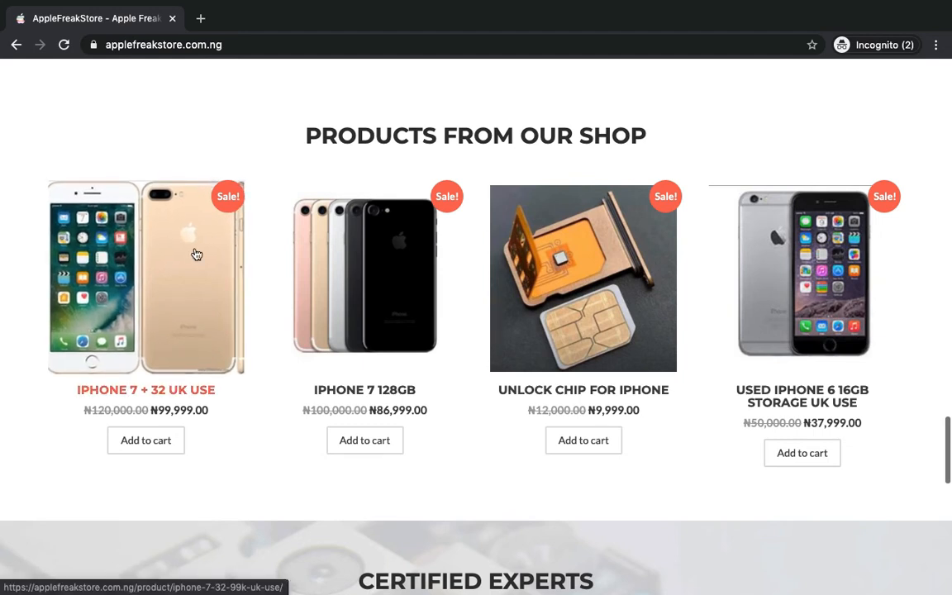
{"action": "left_click", "coordinate": [196, 254]}
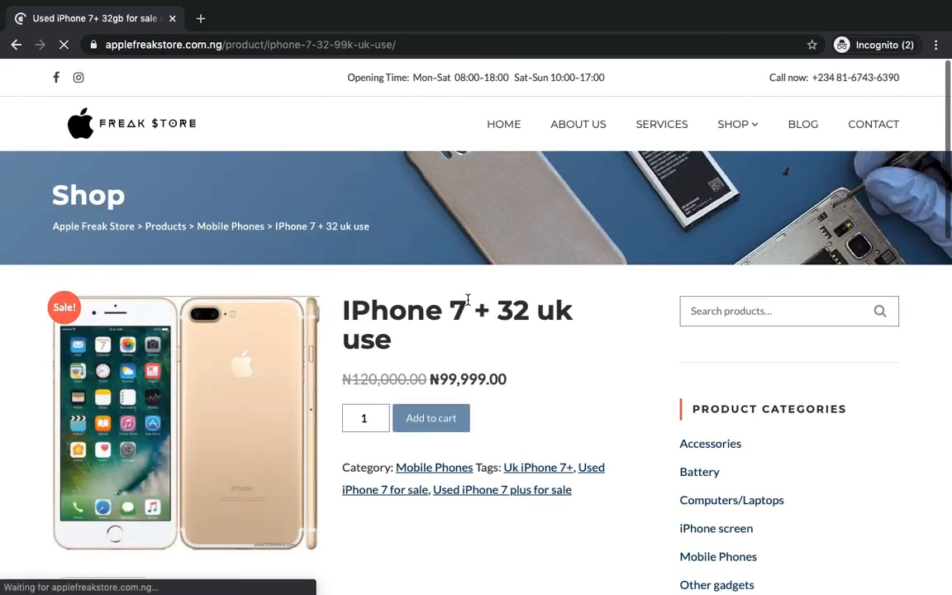
- Inspect the product's old price 120,000.00 and sale price 99,999.00
{"action": "scroll", "coordinate": [467, 301], "scroll_direction": "down", "scroll_amount": 1}
{"action": "scroll", "coordinate": [439, 216], "scroll_direction": "down", "scroll_amount": 1}
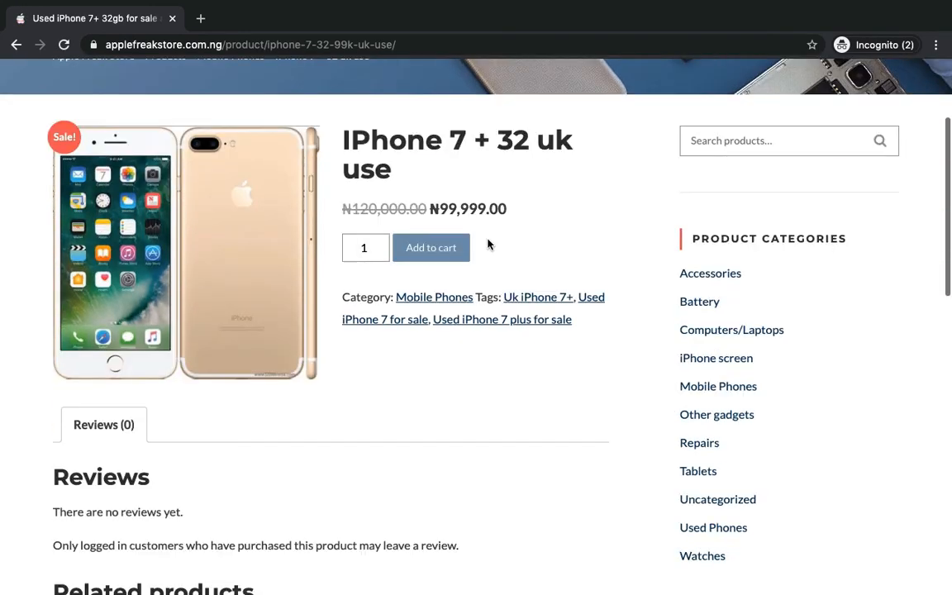
{"action": "double_click", "coordinate": [350, 208]}
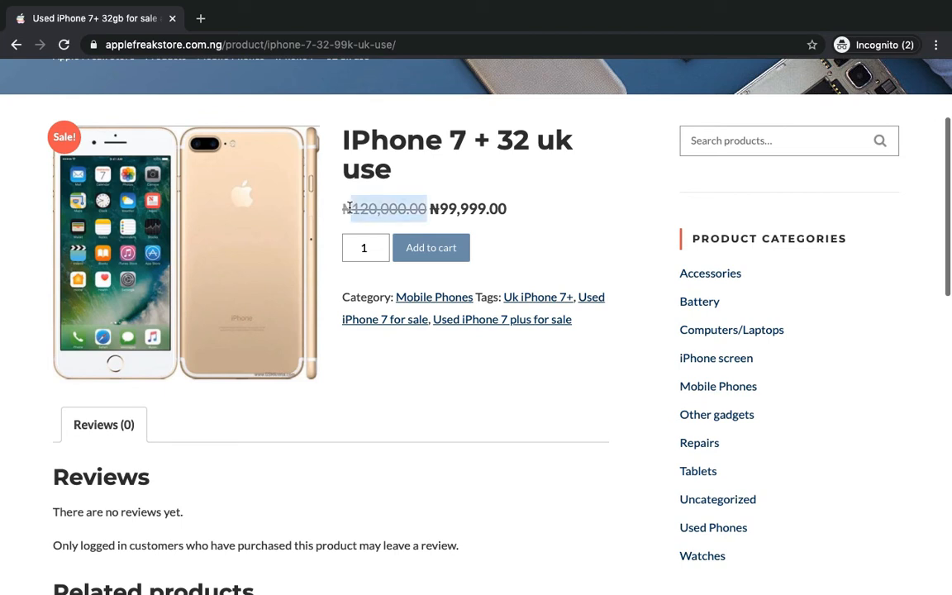
{"action": "double_click", "coordinate": [490, 208]}
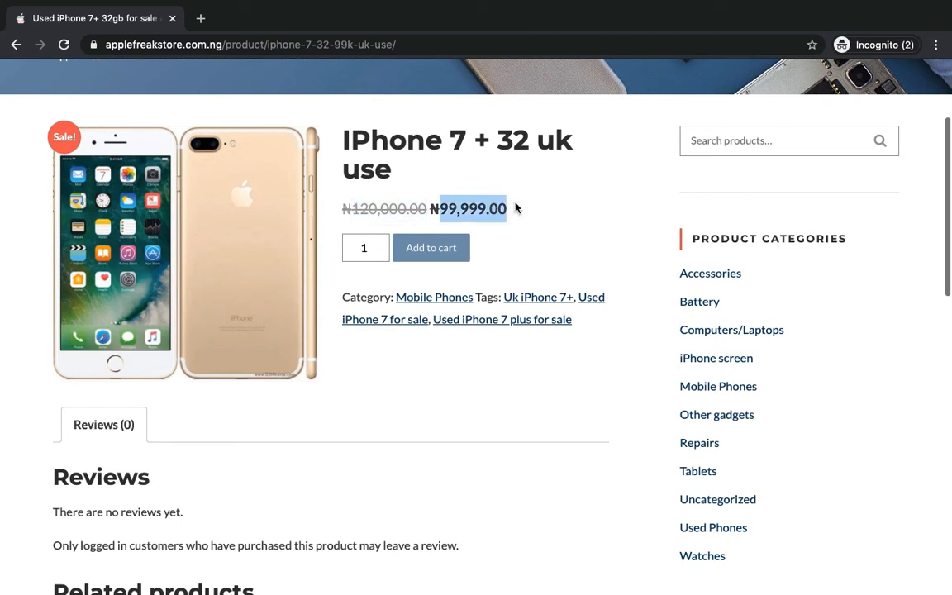
{"action": "left_click", "coordinate": [516, 208]}
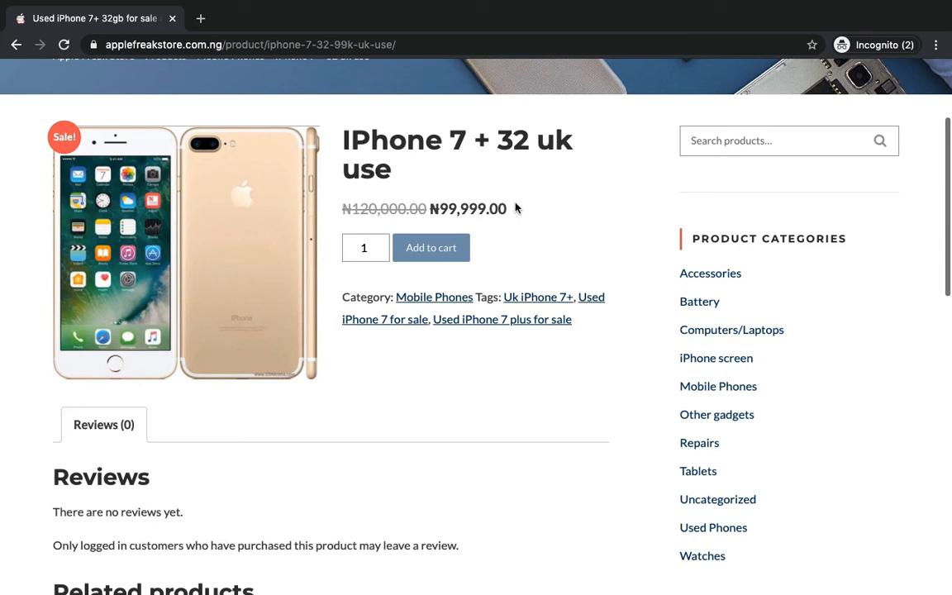
{"action": "triple_click", "coordinate": [480, 205]}
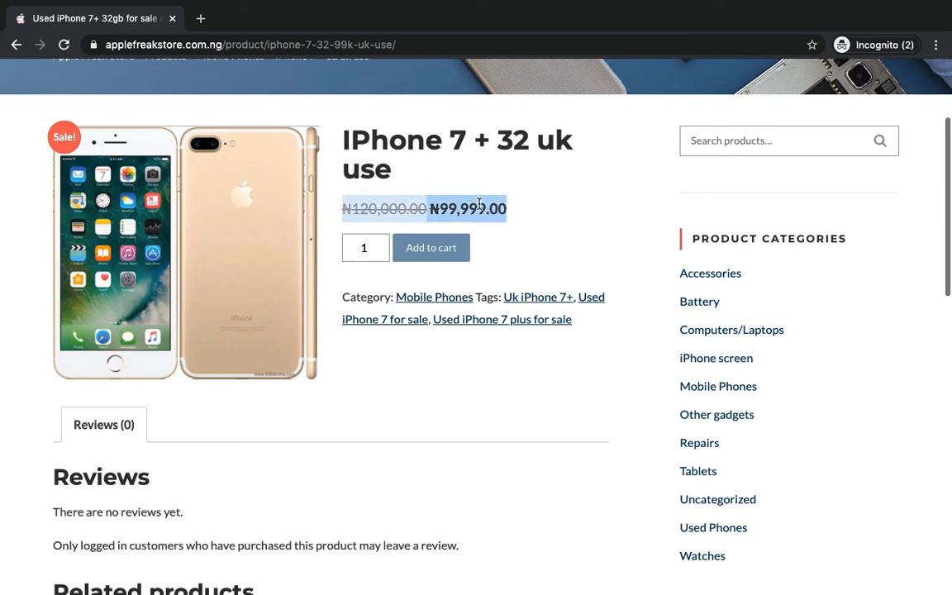
{"action": "left_click", "coordinate": [479, 204]}
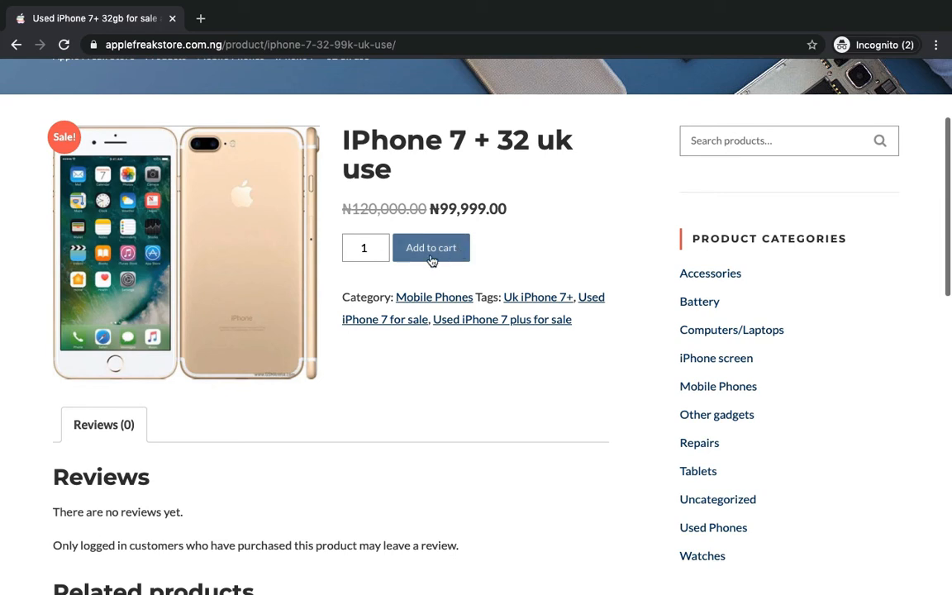
- Change the quantity to 2, back to 1, and add the item to the cart
{"action": "left_click", "coordinate": [364, 247]}
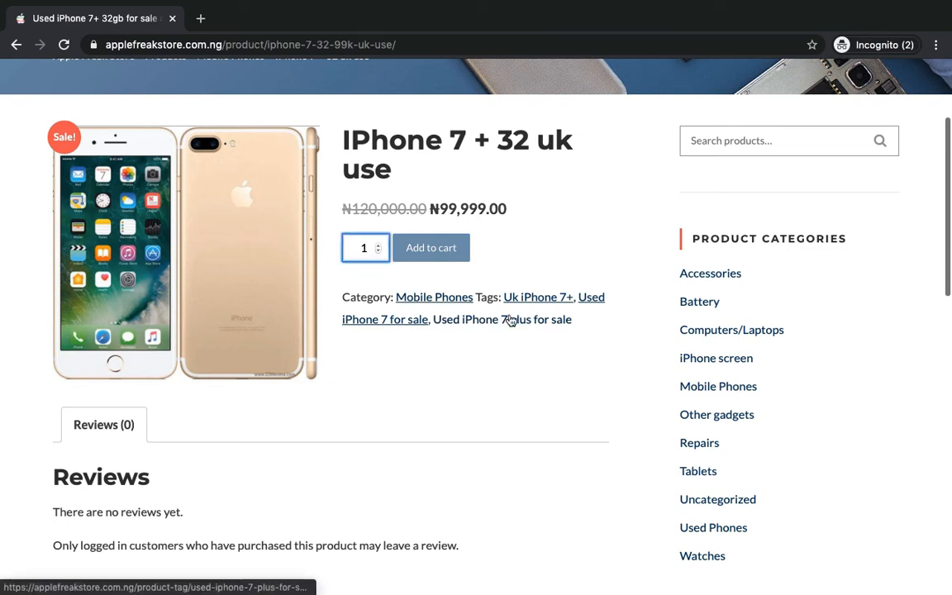
{"action": "key", "text": "BackSpace"}
{"action": "type", "text": "2"}
{"action": "left_click", "coordinate": [521, 227]}
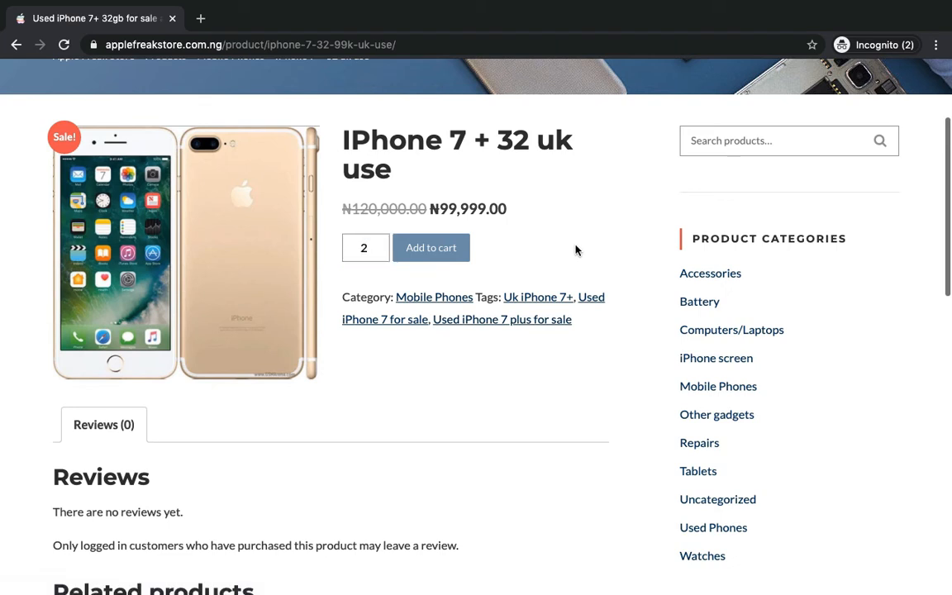
{"action": "left_click", "coordinate": [378, 251]}
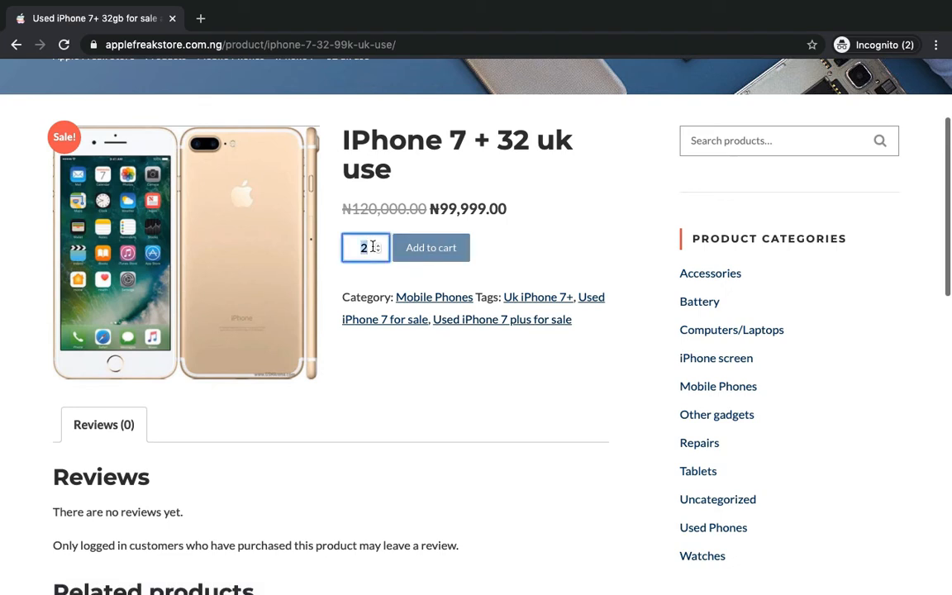
{"action": "left_click", "coordinate": [405, 247]}
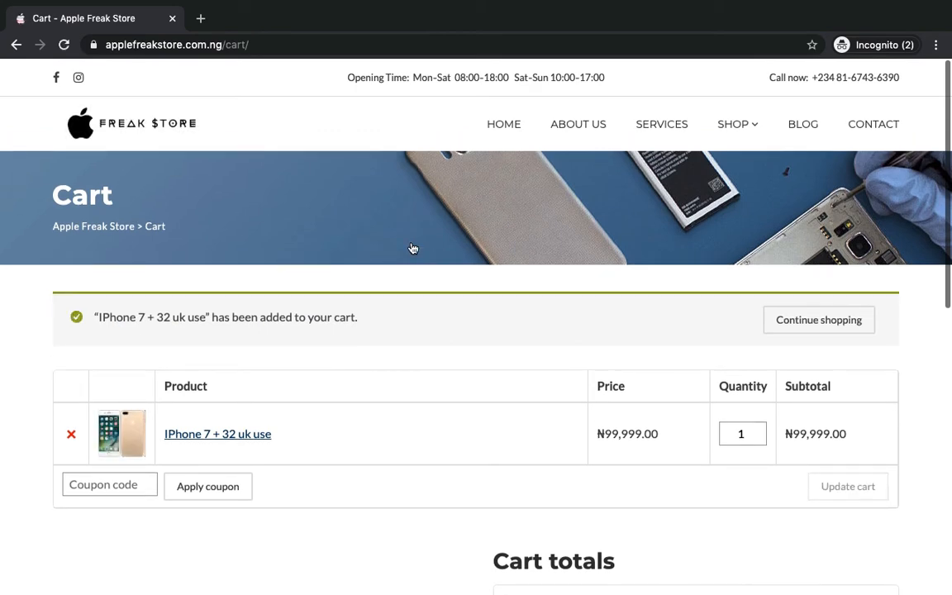
{"action": "scroll", "coordinate": [413, 249], "scroll_direction": "down", "scroll_amount": 3}
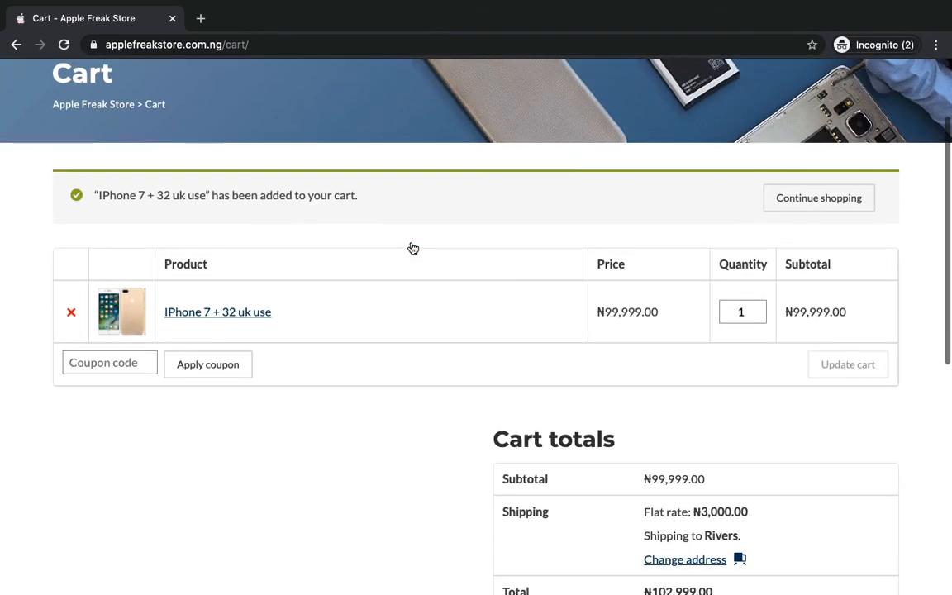
{"action": "scroll", "coordinate": [413, 249], "scroll_direction": "down", "scroll_amount": 3}
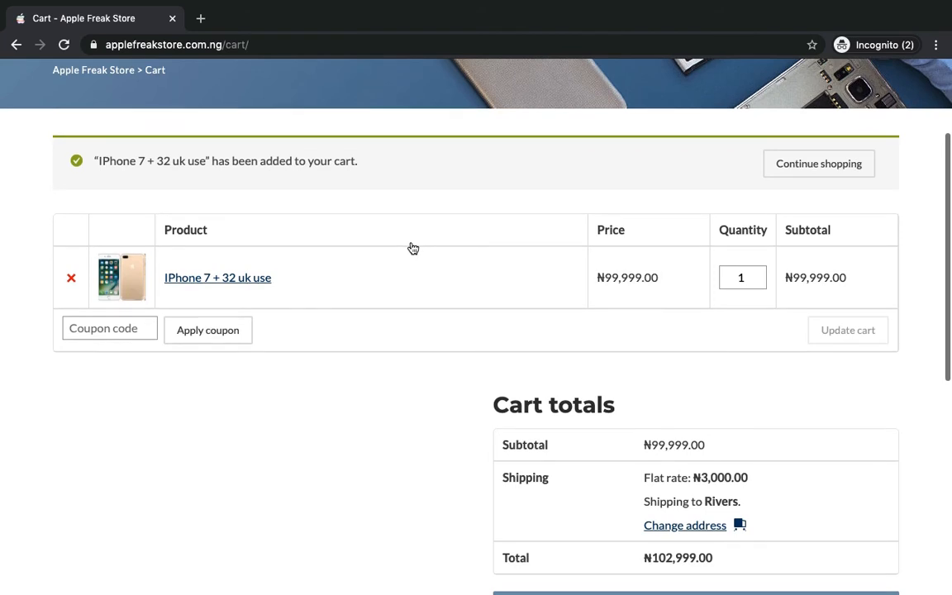
{"action": "scroll", "coordinate": [414, 249], "scroll_direction": "up", "scroll_amount": 1}
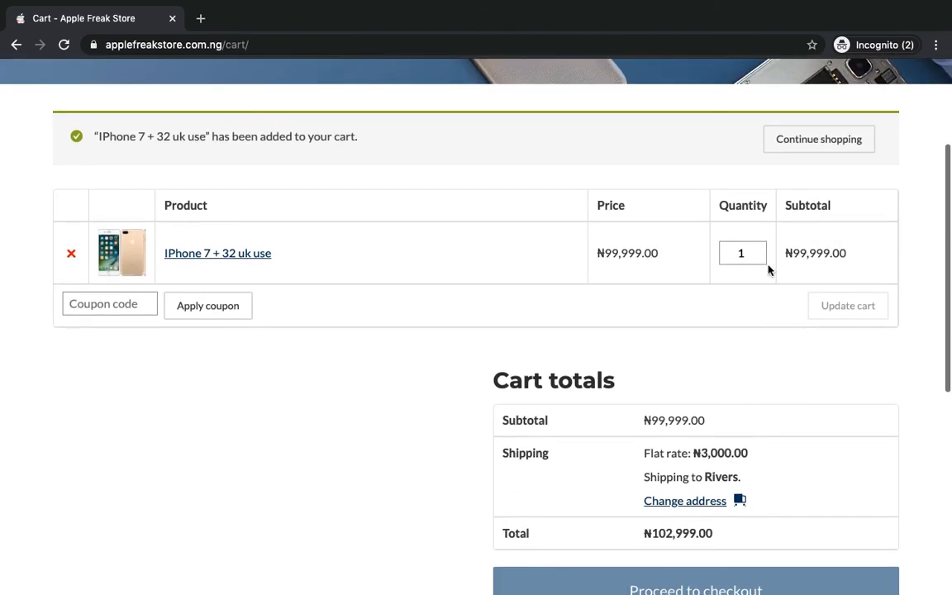
{"action": "scroll", "coordinate": [808, 268], "scroll_direction": "down", "scroll_amount": 2}
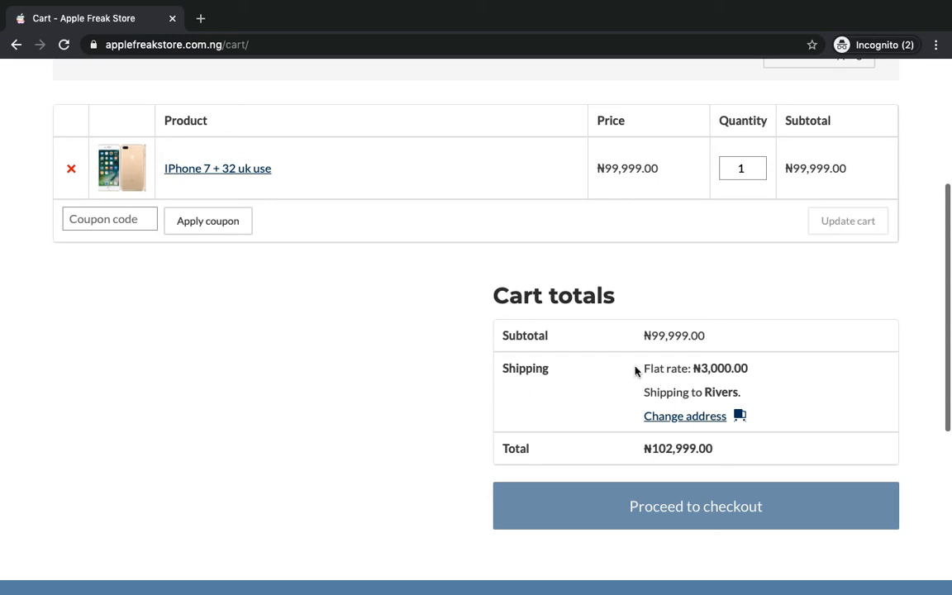
- Review the iPhone subtotal in the cart and proceed to checkout
{"action": "scroll", "coordinate": [762, 368], "scroll_direction": "up", "scroll_amount": 1}
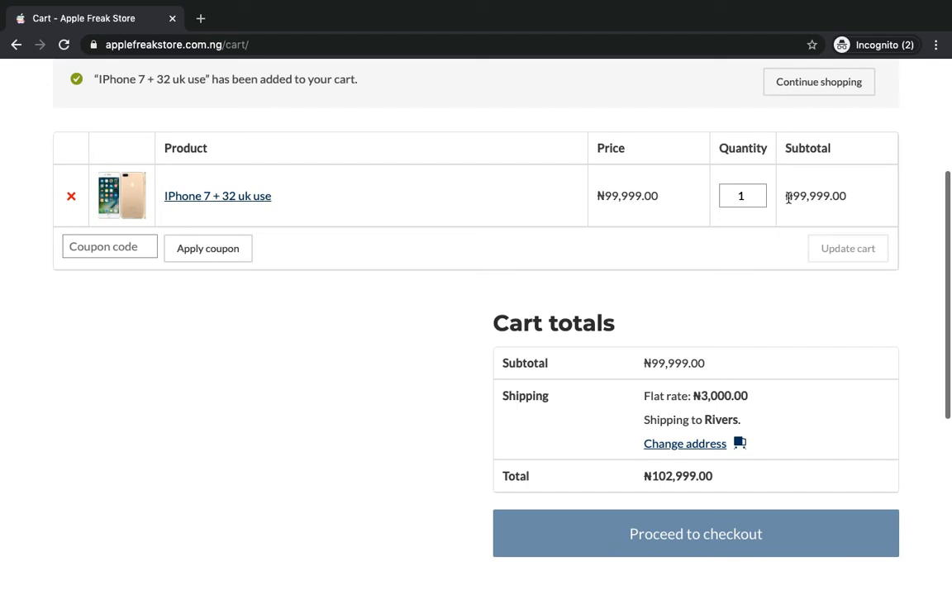
{"action": "left_click_drag", "start_coordinate": [789, 198], "coordinate": [881, 191]}
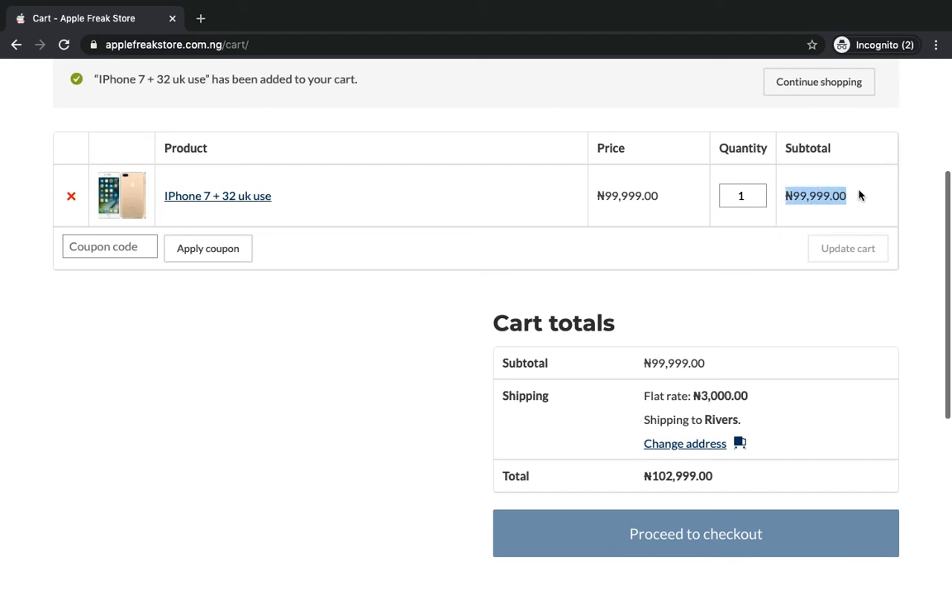
{"action": "left_click", "coordinate": [860, 190]}
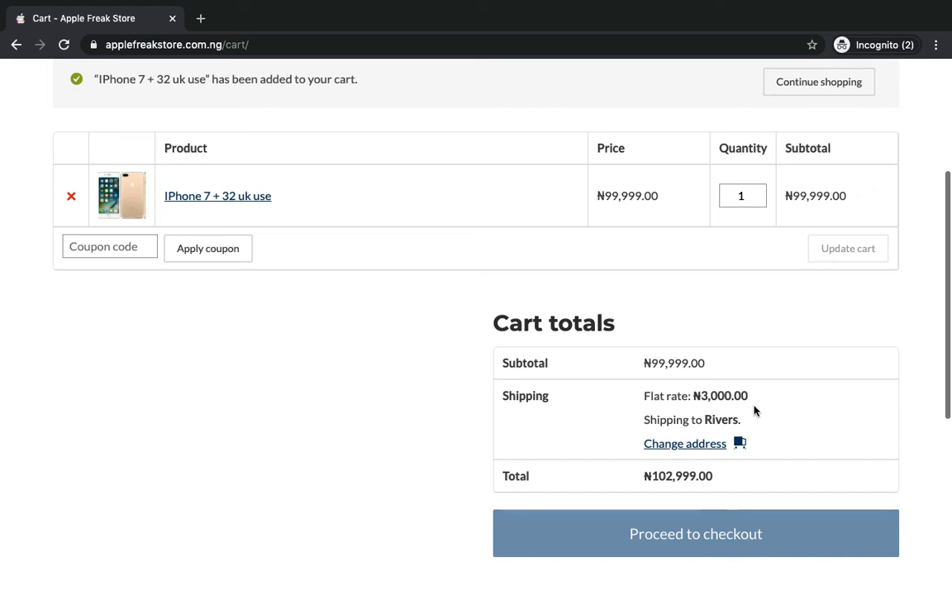
{"action": "scroll", "coordinate": [753, 410], "scroll_direction": "down", "scroll_amount": 1}
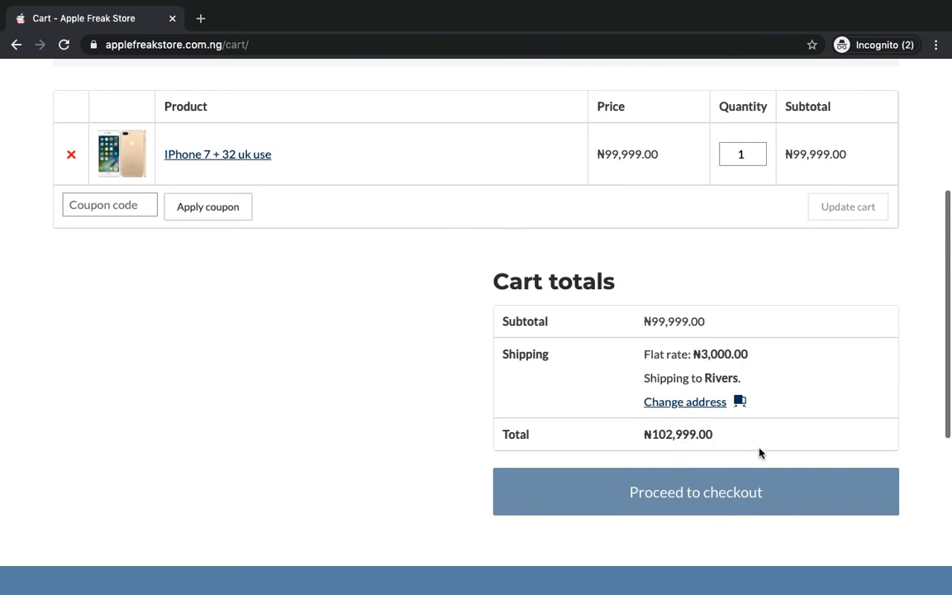
{"action": "scroll", "coordinate": [761, 453], "scroll_direction": "up", "scroll_amount": 1}
{"action": "scroll", "coordinate": [734, 527], "scroll_direction": "down", "scroll_amount": 1}
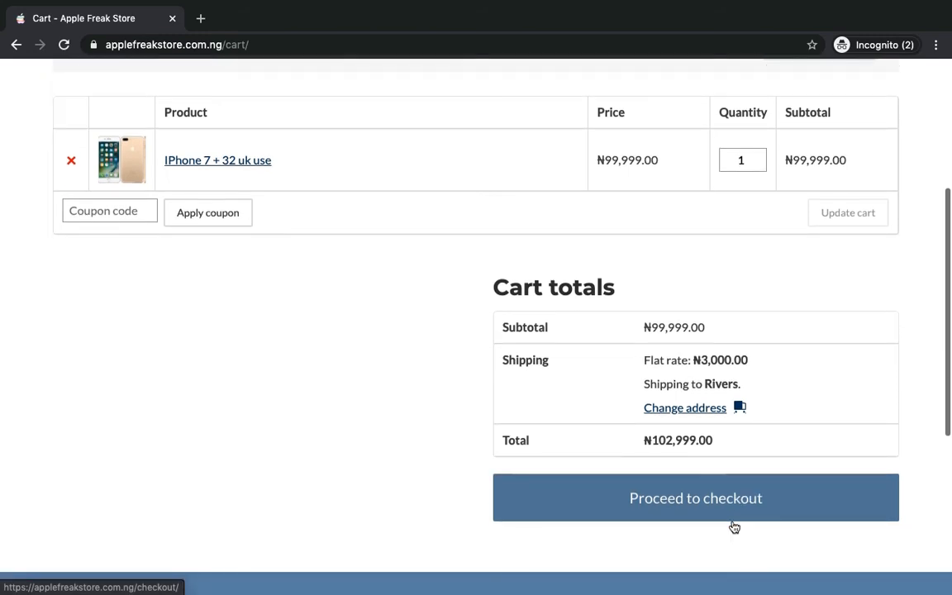
{"action": "left_click", "coordinate": [742, 519]}
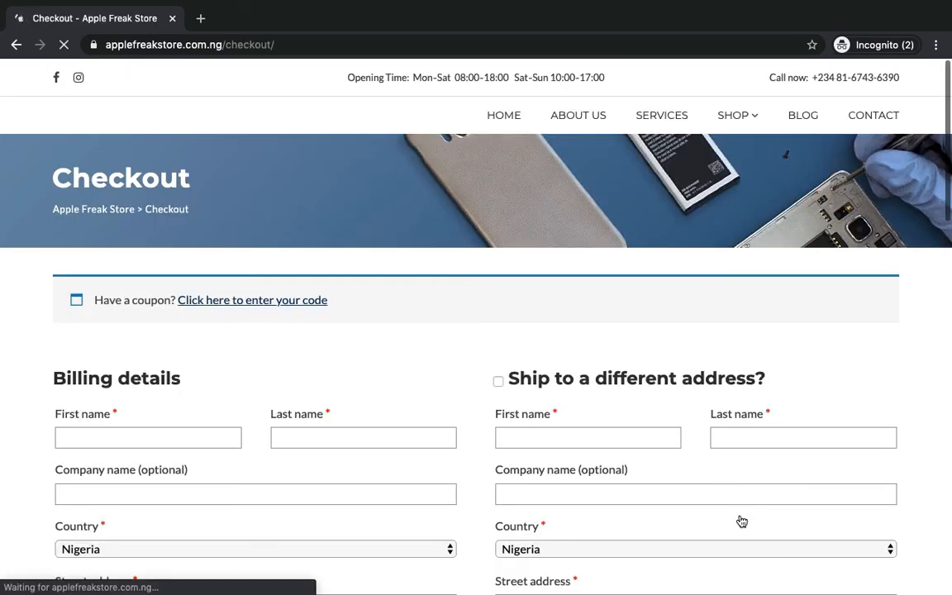
- Fill in the buyer's first and last name in the billing details
{"action": "scroll", "coordinate": [741, 521], "scroll_direction": "down", "scroll_amount": 5}
{"action": "scroll", "coordinate": [741, 521], "scroll_direction": "down", "scroll_amount": 1}
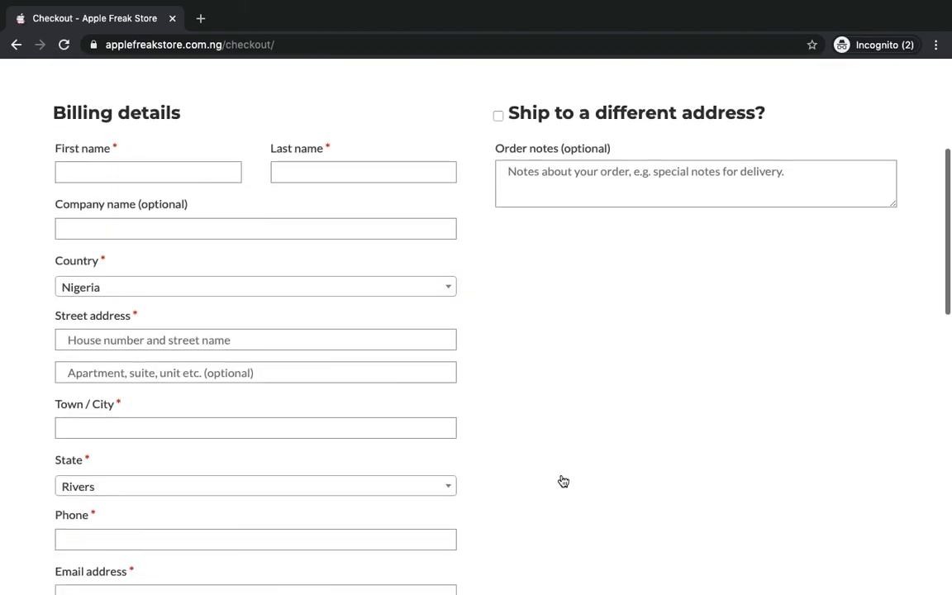
{"action": "left_click", "coordinate": [114, 178]}
{"action": "key", "text": "Tab"}
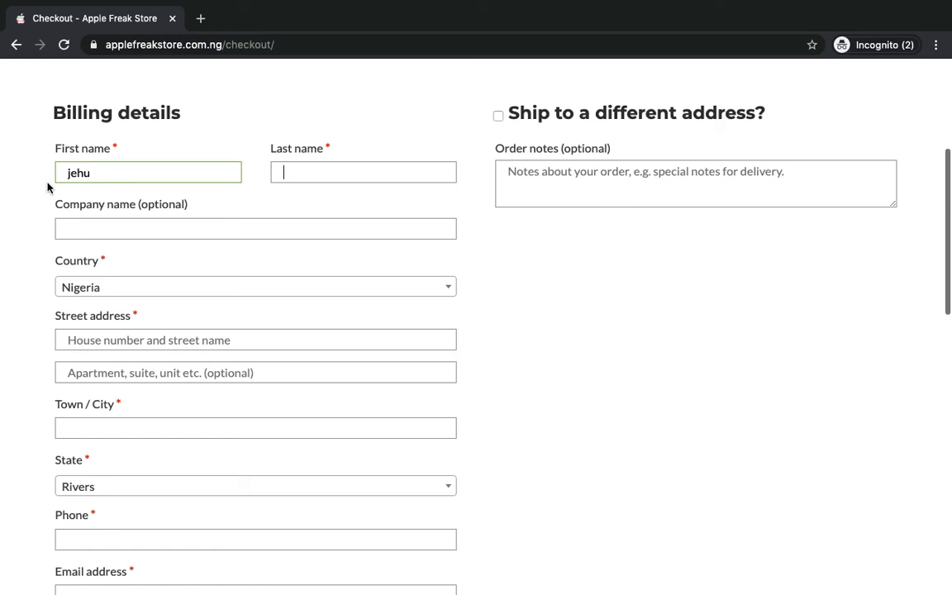
- Enter the buyer's street address, correcting a mistyped start
{"action": "scroll", "coordinate": [119, 304], "scroll_direction": "down", "scroll_amount": 2}
{"action": "left_click", "coordinate": [128, 248]}
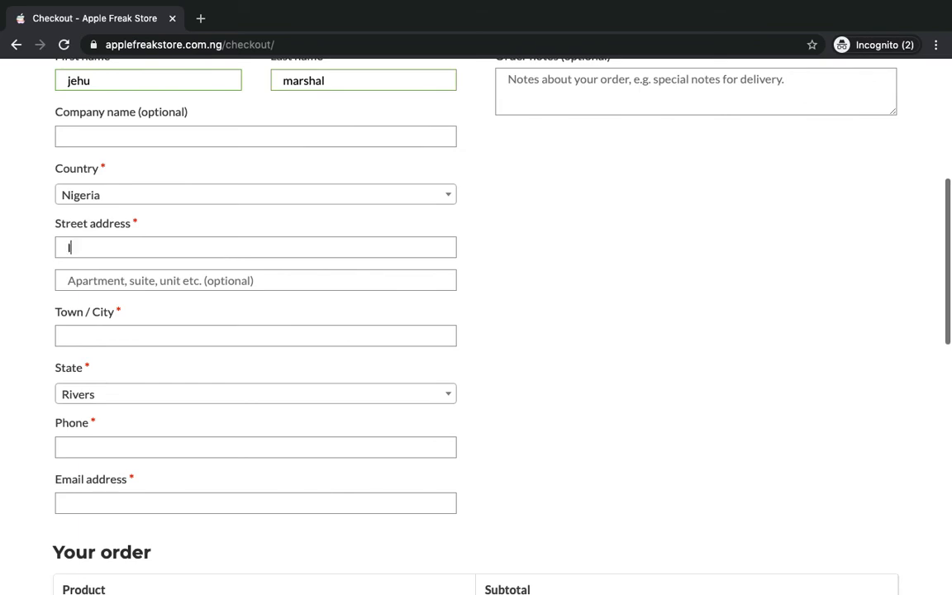
{"action": "type", "text": "ajah"}
{"action": "scroll", "coordinate": [138, 327], "scroll_direction": "down", "scroll_amount": 2}
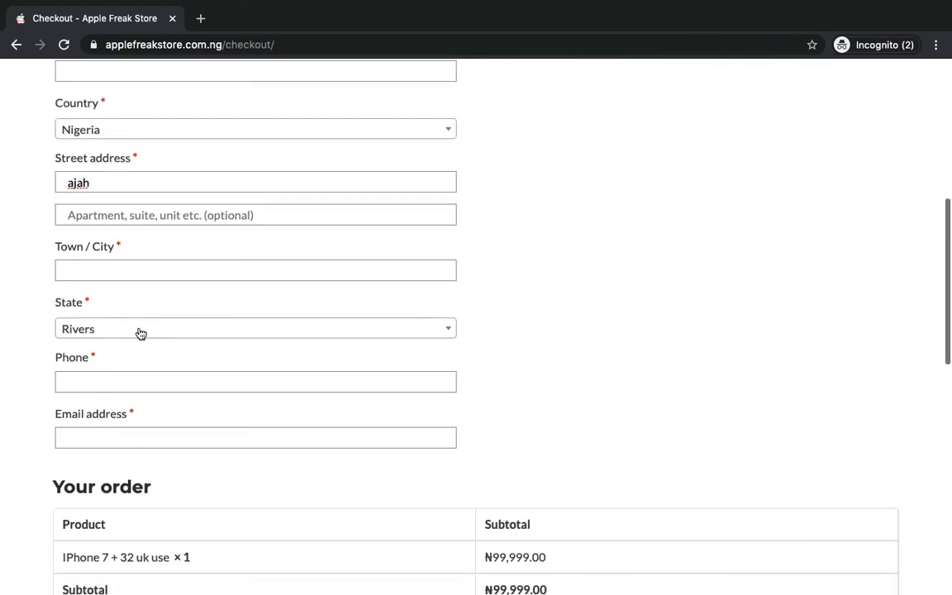
{"action": "double_click", "coordinate": [69, 182]}
{"action": "key", "text": "Right"}
{"action": "type", "text": "estate"}
- Choose Lagos as the billing state by searching the state list
{"action": "left_click", "coordinate": [90, 267]}
{"action": "type", "text": "ajah"}
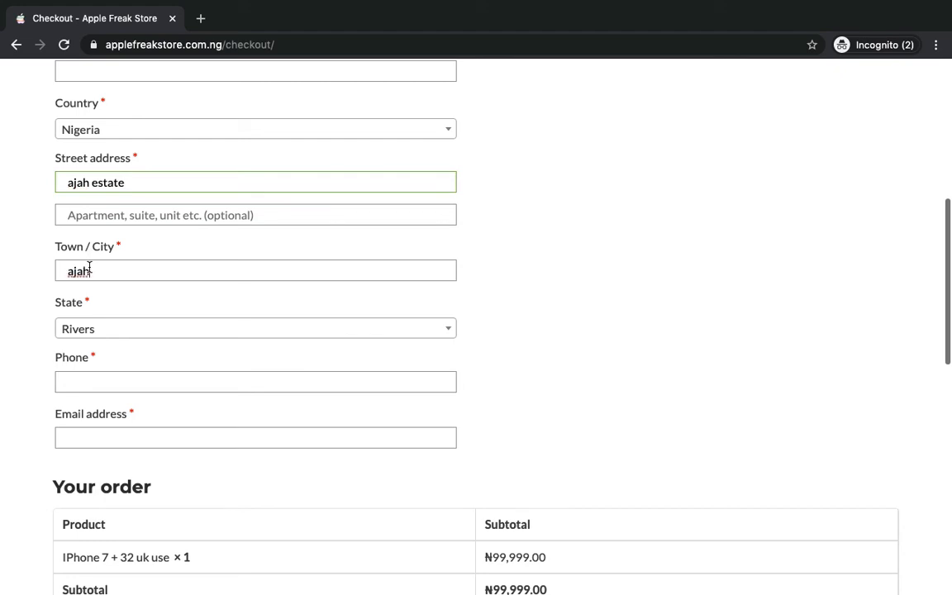
{"action": "scroll", "coordinate": [83, 240], "scroll_direction": "down", "scroll_amount": 5}
{"action": "scroll", "coordinate": [115, 156], "scroll_direction": "up", "scroll_amount": 1}
{"action": "scroll", "coordinate": [115, 156], "scroll_direction": "up", "scroll_amount": 3}
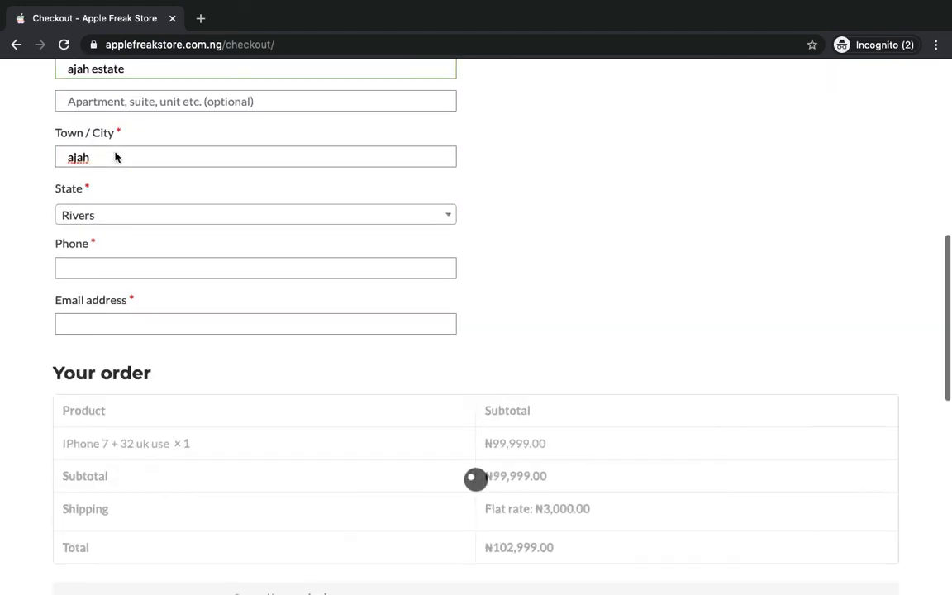
{"action": "left_click", "coordinate": [100, 214]}
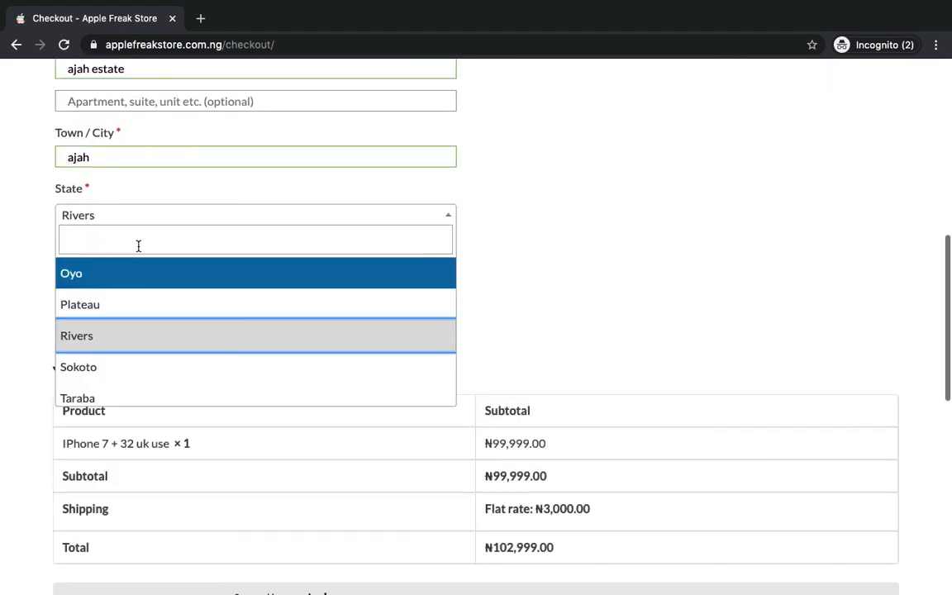
{"action": "left_click", "coordinate": [138, 244]}
{"action": "type", "text": "la"}
{"action": "type", "text": "g"}
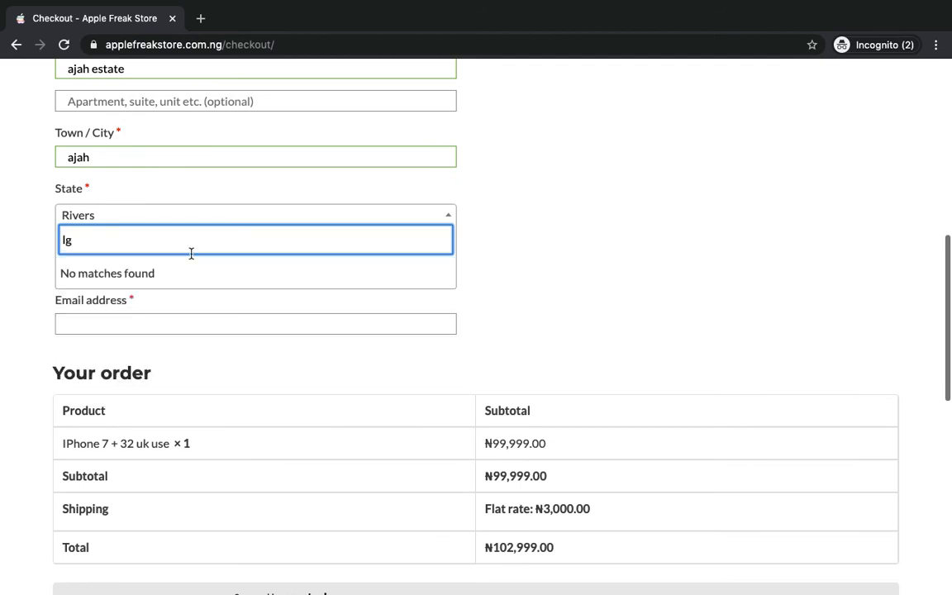
{"action": "key", "text": "BackSpace"}
{"action": "type", "text": "ag"}
{"action": "left_click", "coordinate": [155, 274]}
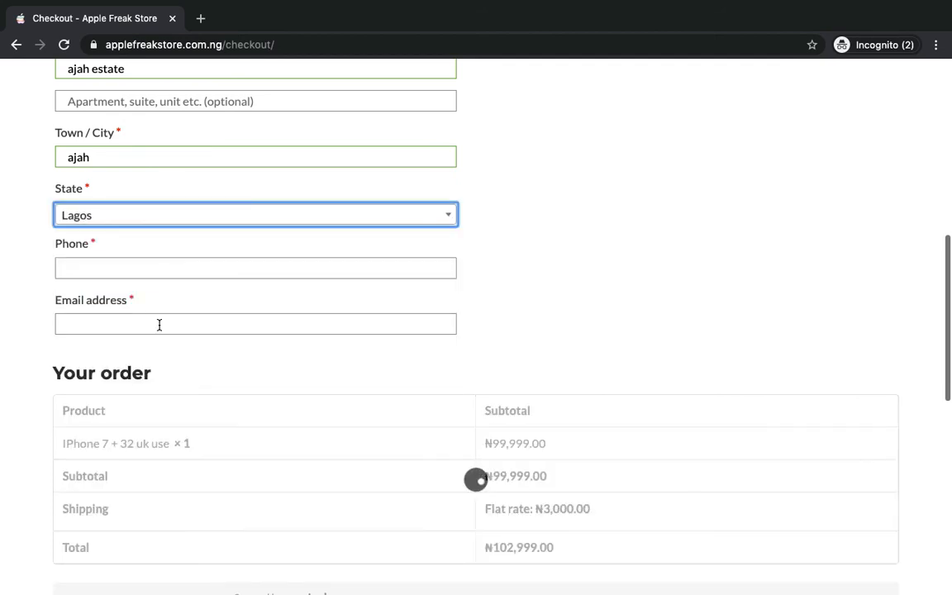
- Enter the buyer's phone number and autofill the saved e-mail address
{"action": "scroll", "coordinate": [159, 325], "scroll_direction": "down", "scroll_amount": 1}
{"action": "left_click", "coordinate": [136, 242]}
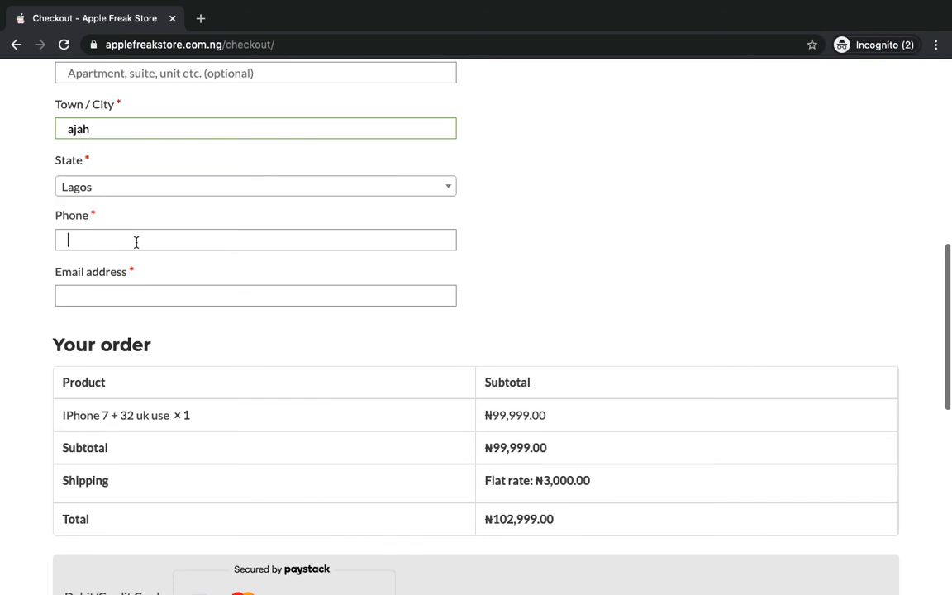
{"action": "scroll", "coordinate": [141, 290], "scroll_direction": "down", "scroll_amount": 1}
{"action": "left_click", "coordinate": [148, 291]}
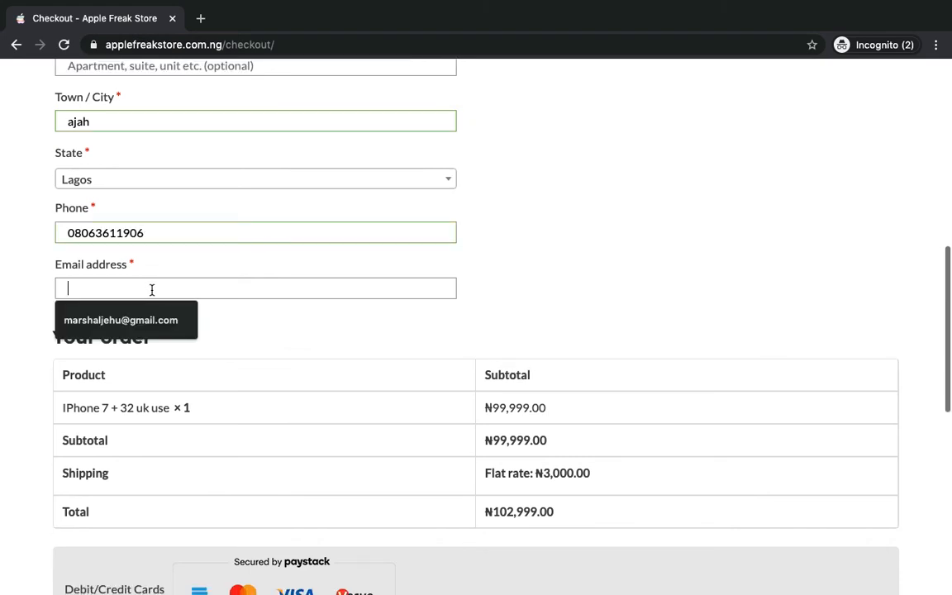
{"action": "left_click", "coordinate": [150, 323]}
{"action": "scroll", "coordinate": [172, 313], "scroll_direction": "down", "scroll_amount": 5}
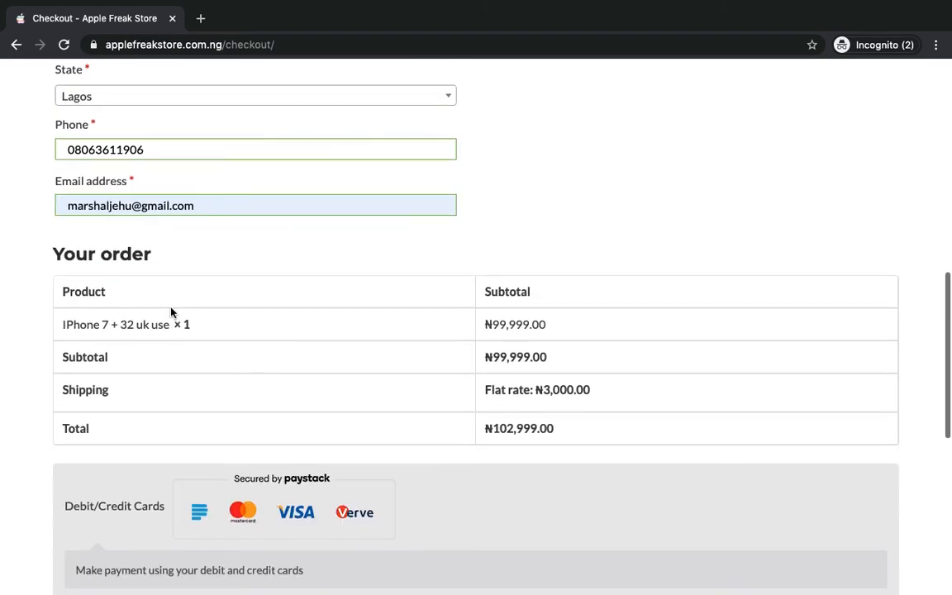
{"action": "scroll", "coordinate": [172, 313], "scroll_direction": "up", "scroll_amount": 8}
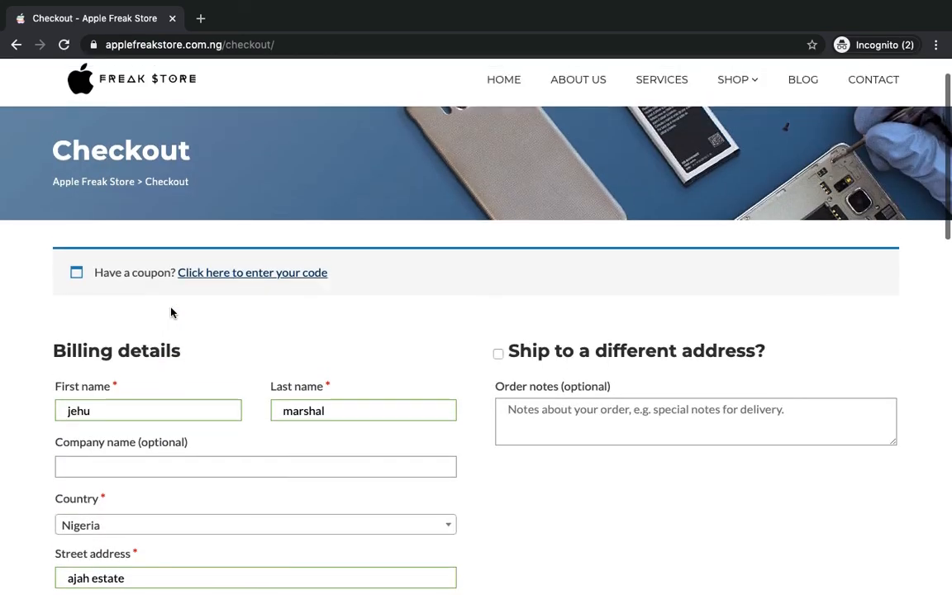
{"action": "scroll", "coordinate": [171, 313], "scroll_direction": "down", "scroll_amount": 3}
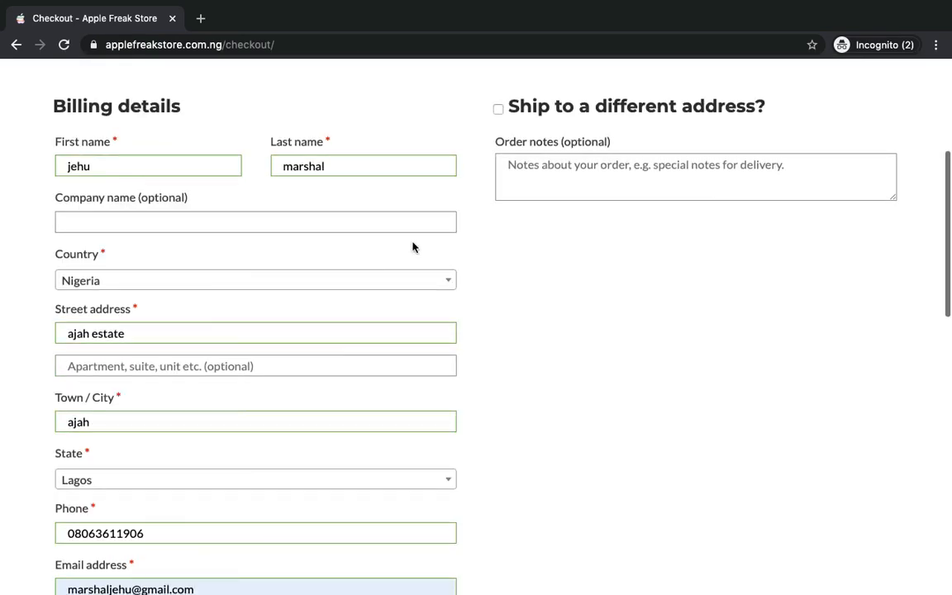
{"action": "scroll", "coordinate": [413, 248], "scroll_direction": "down", "scroll_amount": 6}
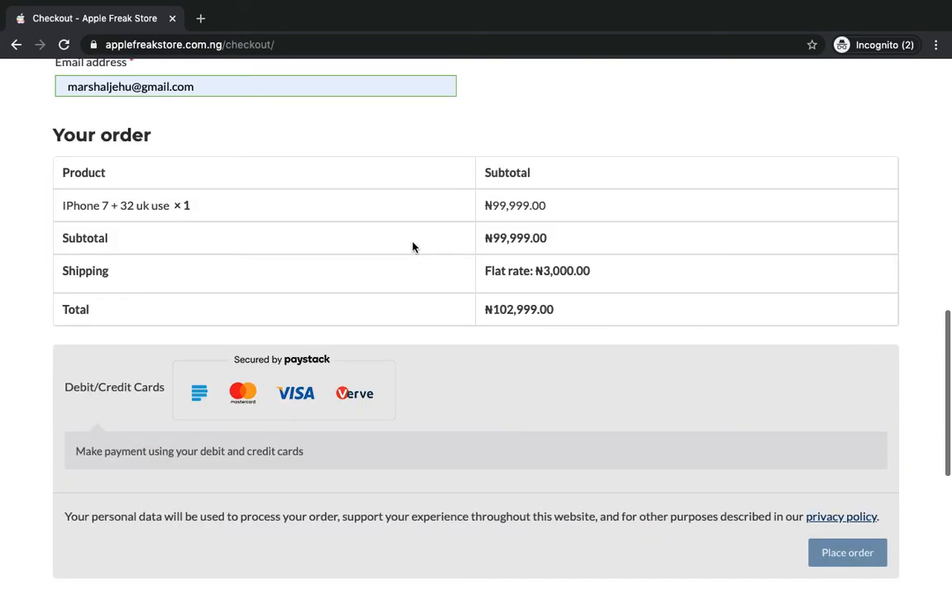
{"action": "scroll", "coordinate": [413, 247], "scroll_direction": "down", "scroll_amount": 2}
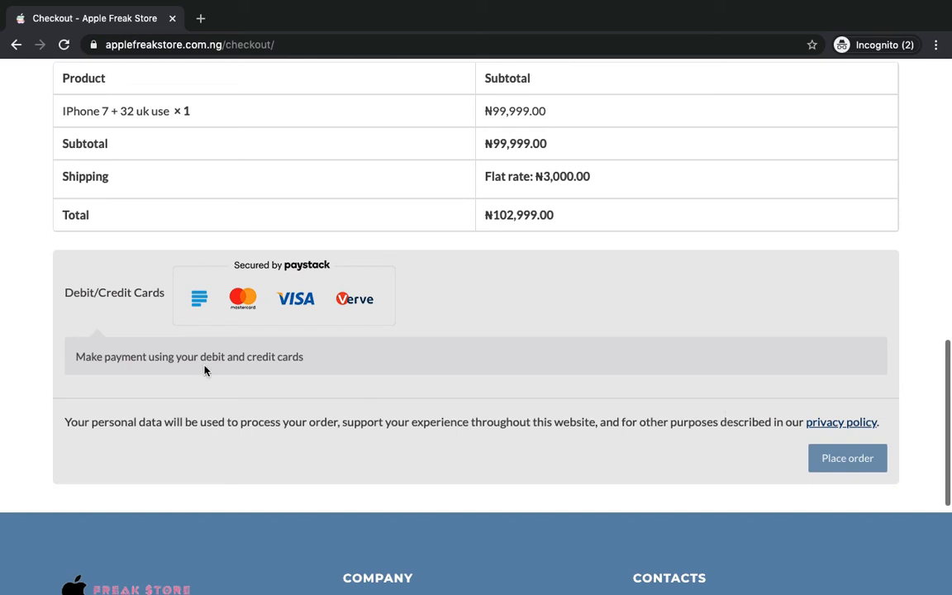
{"action": "scroll", "coordinate": [205, 370], "scroll_direction": "down", "scroll_amount": 2}
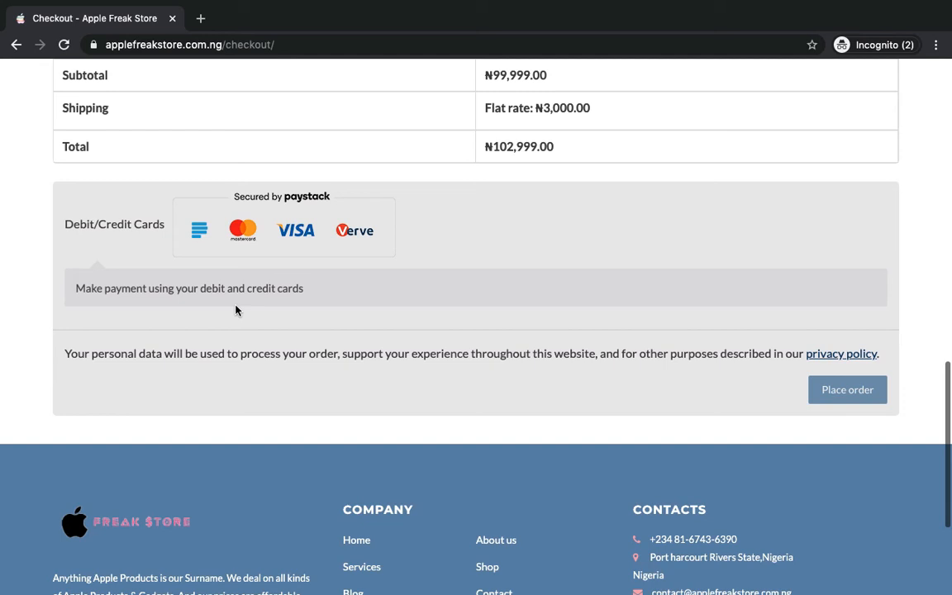
{"action": "scroll", "coordinate": [264, 293], "scroll_direction": "down", "scroll_amount": 1}
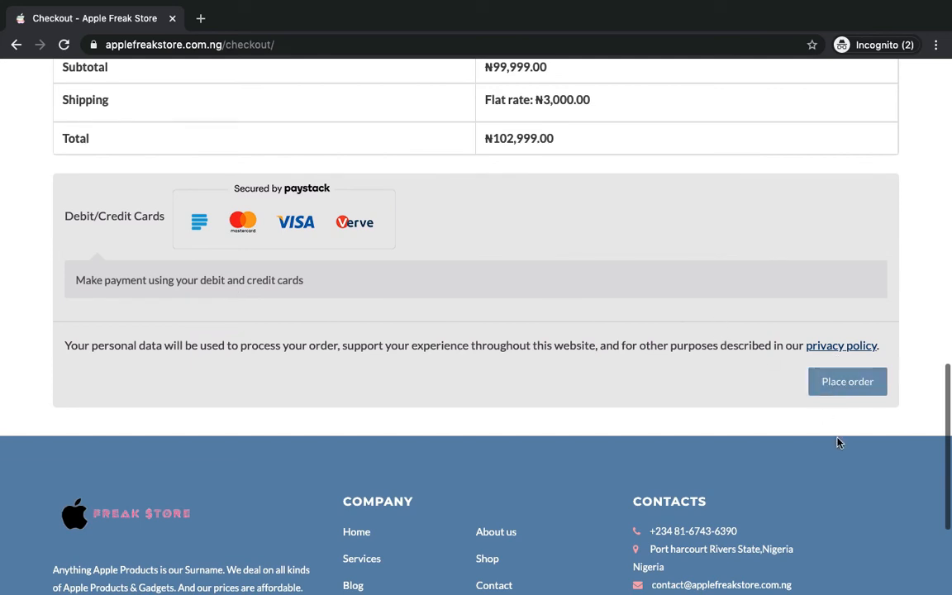
- Place the order, then highlight its order number, date May 4, 2020 and total ₦102,999.00
{"action": "left_click", "coordinate": [845, 382]}
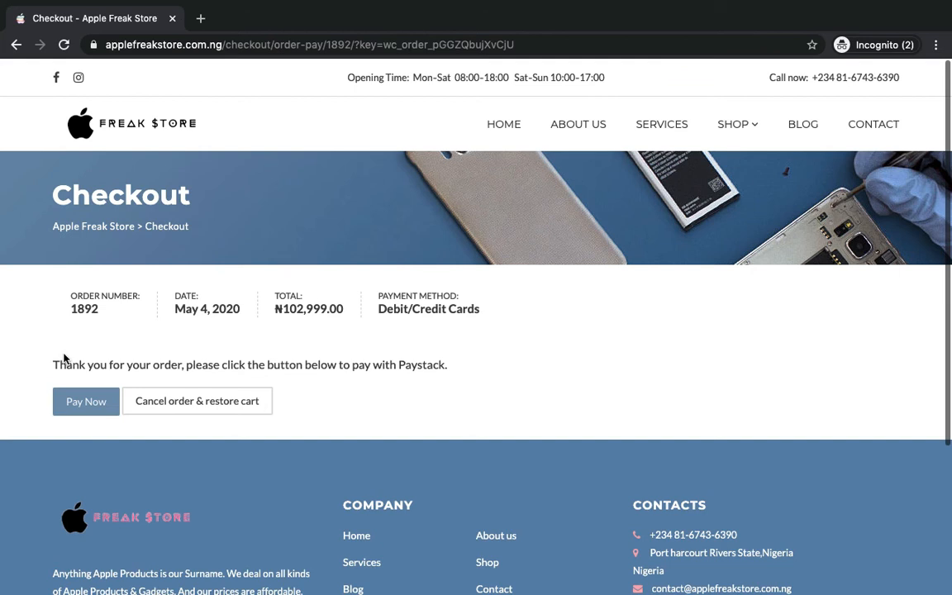
{"action": "triple_click", "coordinate": [109, 297]}
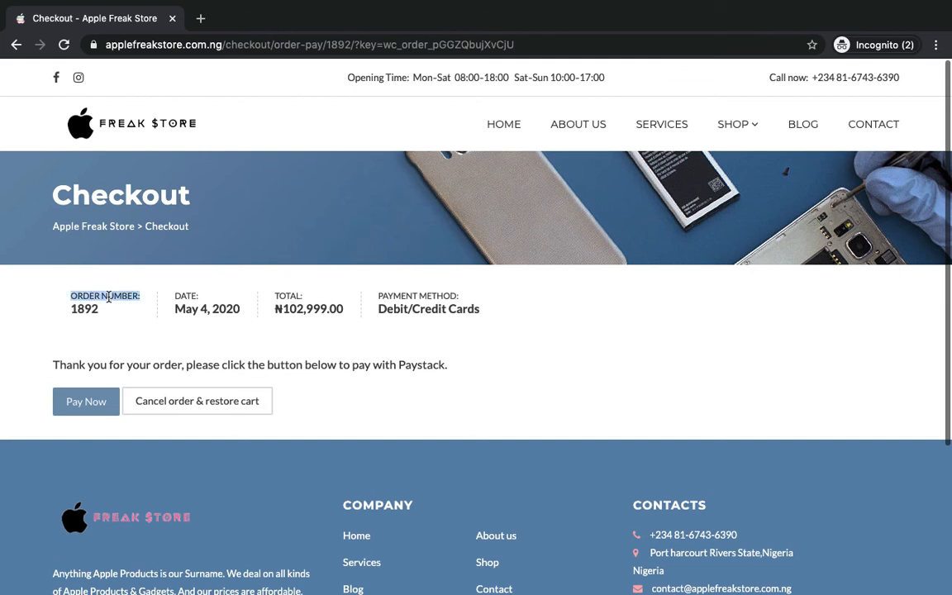
{"action": "left_click", "coordinate": [108, 297]}
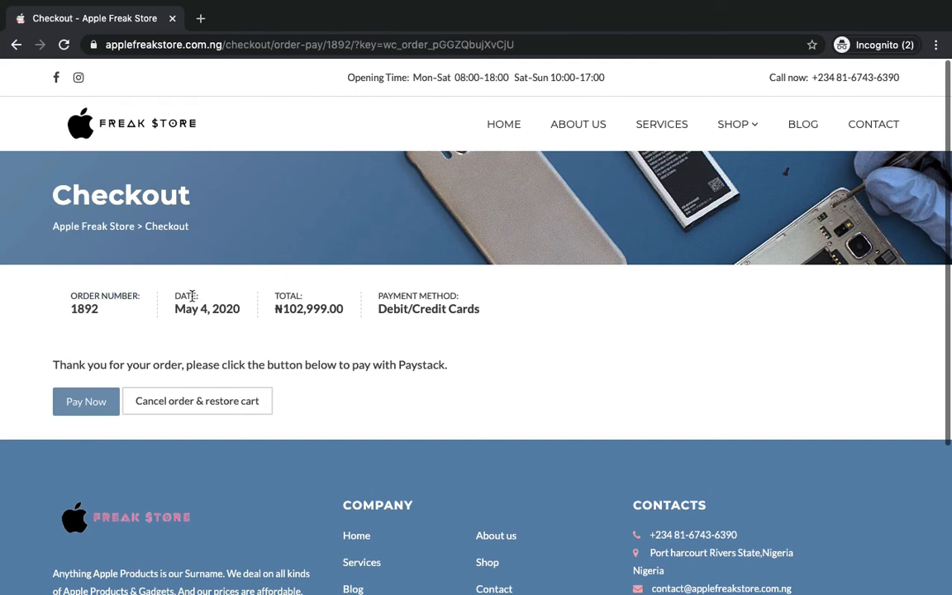
{"action": "triple_click", "coordinate": [193, 296]}
{"action": "left_click", "coordinate": [208, 309]}
{"action": "triple_click", "coordinate": [212, 311]}
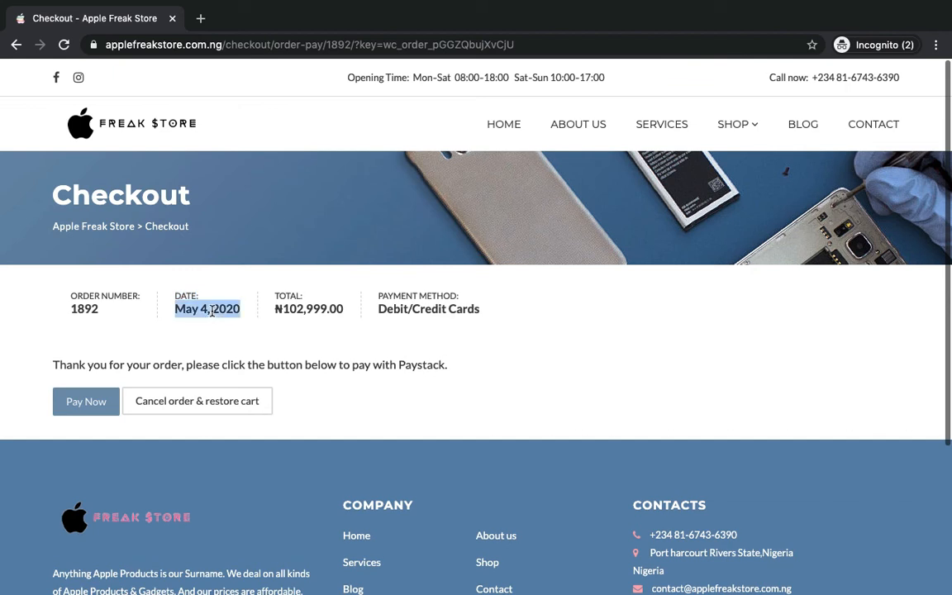
{"action": "left_click", "coordinate": [308, 306]}
{"action": "triple_click", "coordinate": [308, 308]}
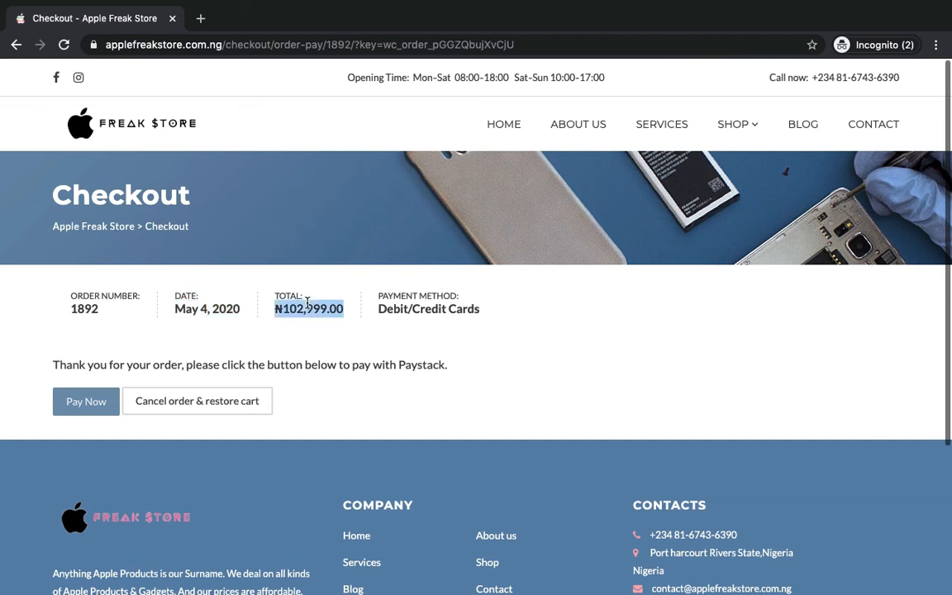
{"action": "double_click", "coordinate": [418, 307]}
{"action": "left_click", "coordinate": [418, 307]}
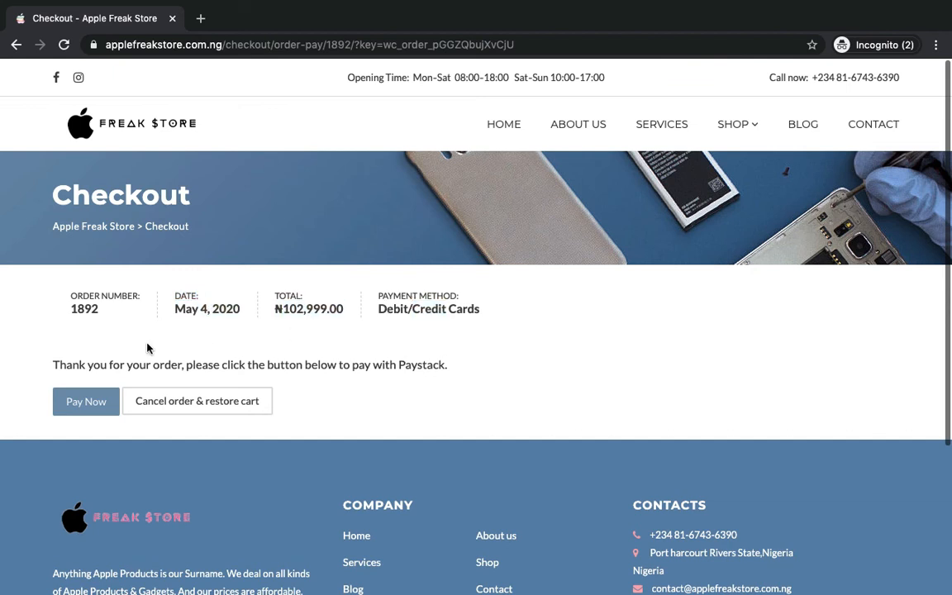
- Open the Paystack card form for NGN 102,999, enter a card number, then clear it
{"action": "left_click", "coordinate": [104, 399]}
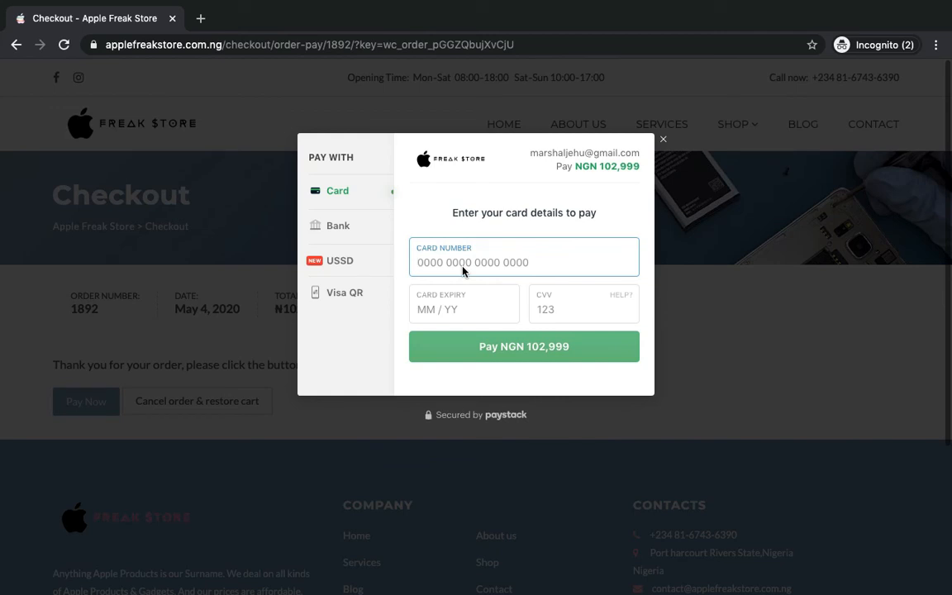
{"action": "key", "text": "Return"}
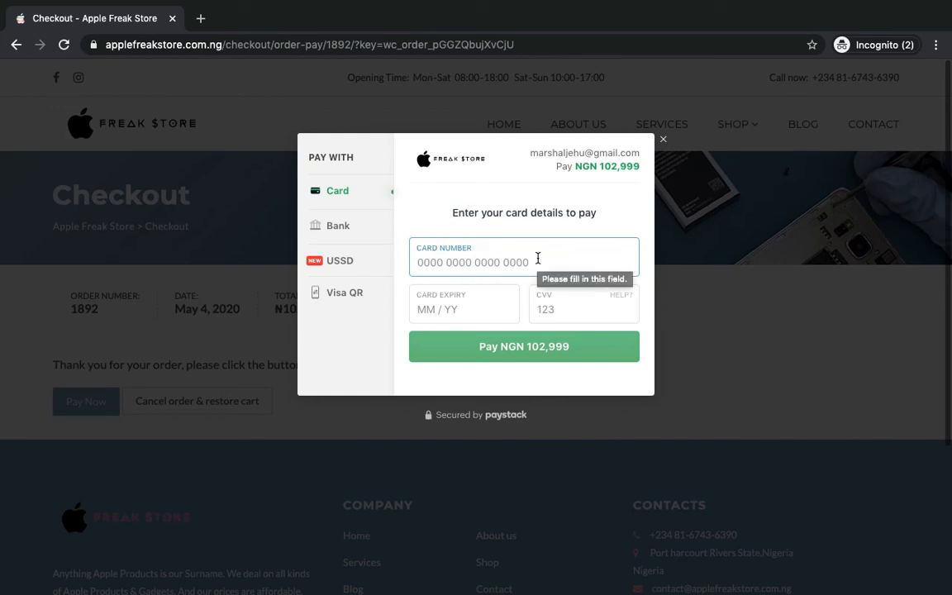
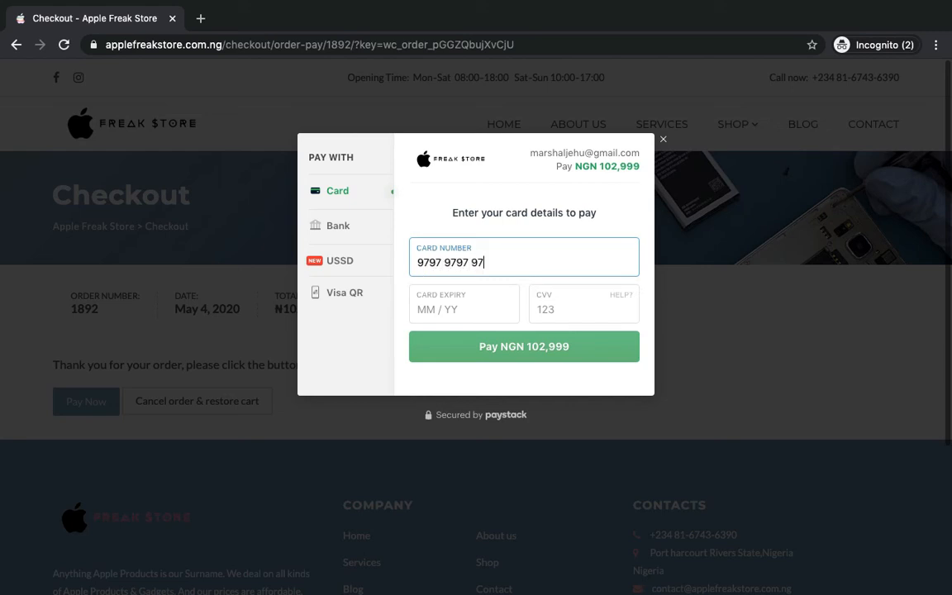
{"action": "left_click", "coordinate": [480, 310]}
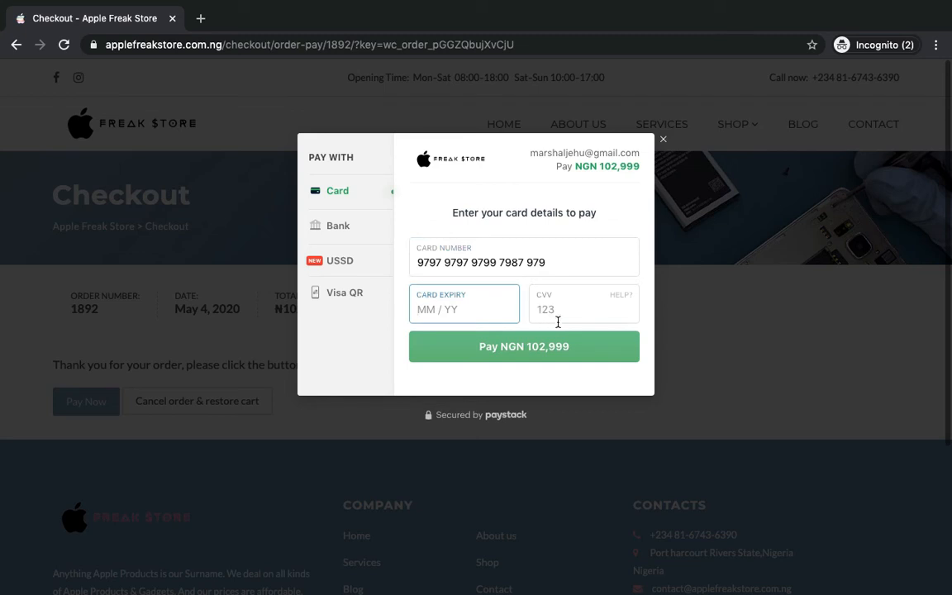
{"action": "triple_click", "coordinate": [534, 272]}
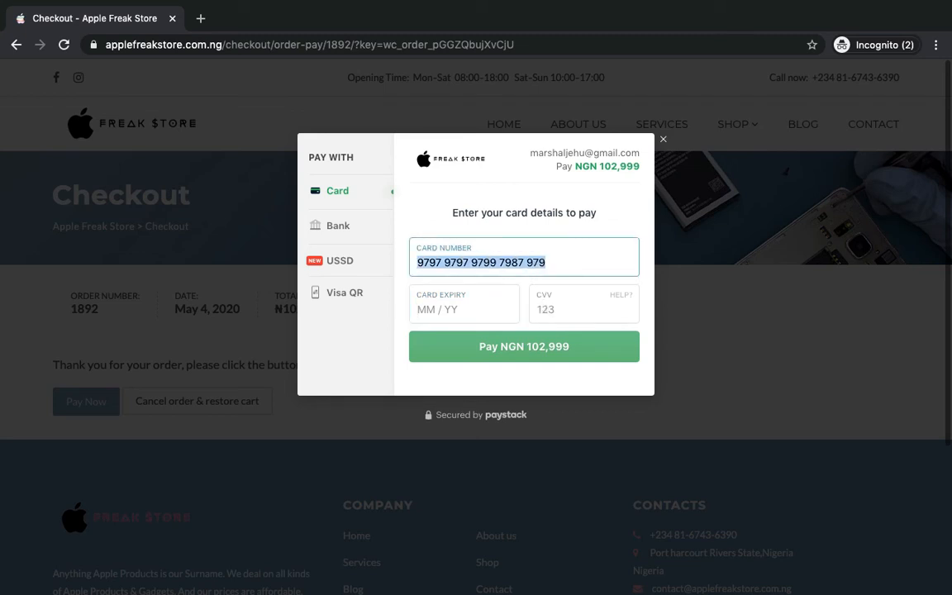
{"action": "key", "text": "BackSpace"}
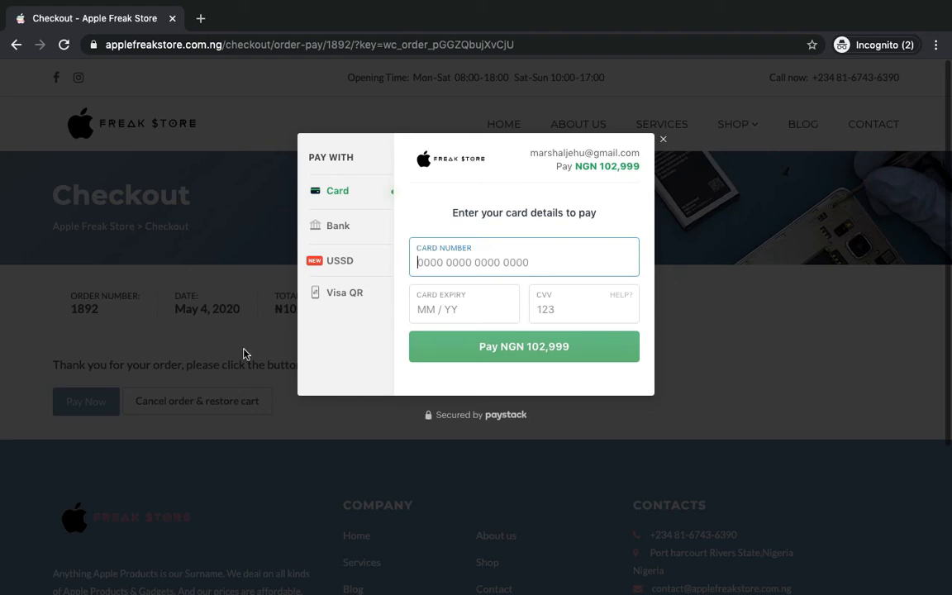
{"action": "mouse_move", "coordinate": [207, 579]}
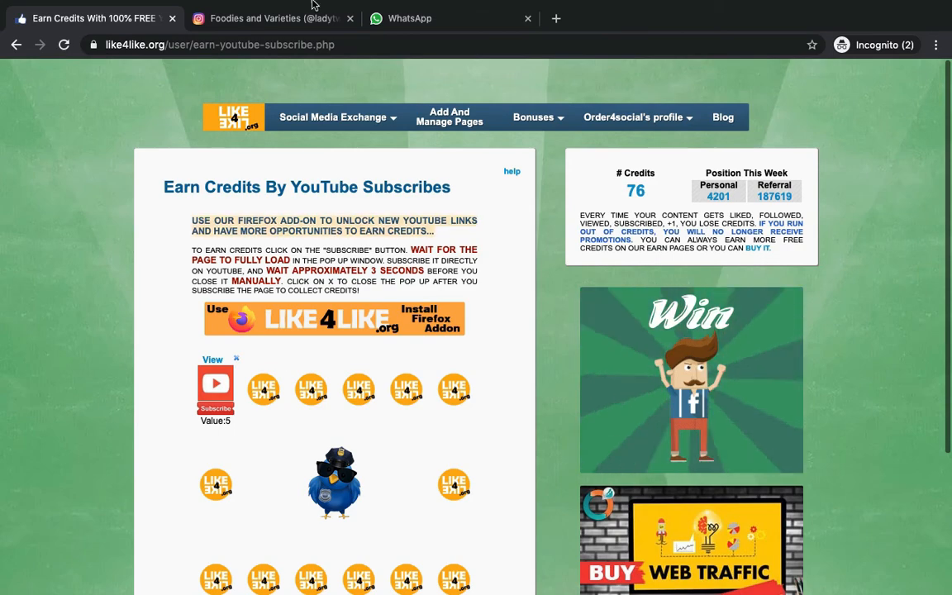
- Cycle Chrome windows to the Apple Freak Store and switch to its WooCommerce Orders page
{"action": "left_click", "coordinate": [405, 16]}
{"action": "mouse_move", "coordinate": [182, 594]}
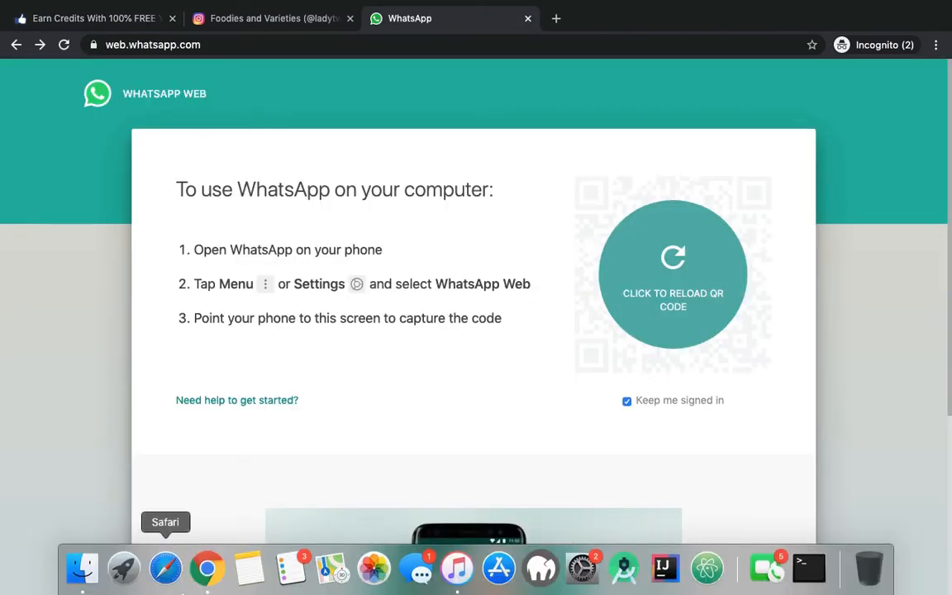
{"action": "left_click", "coordinate": [204, 577]}
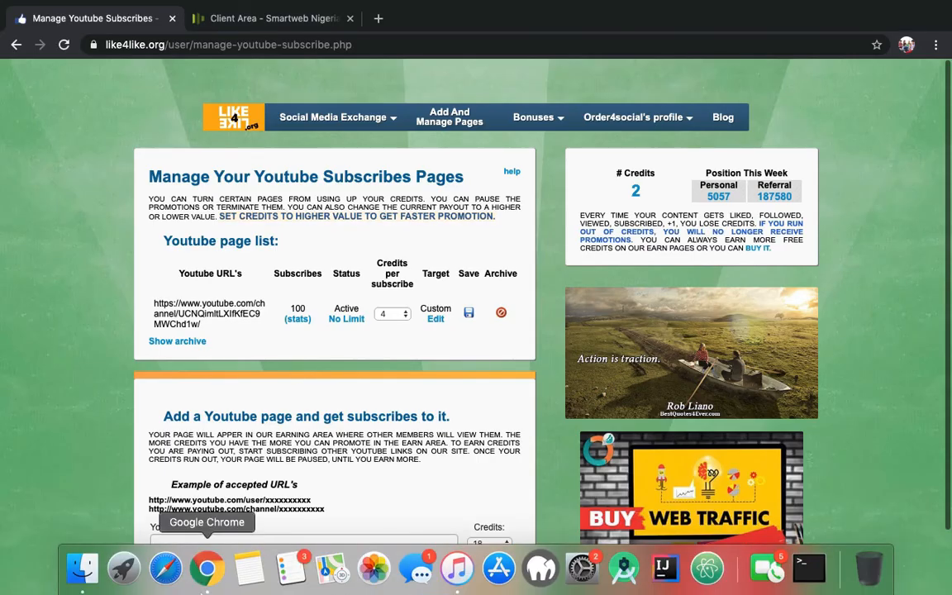
{"action": "left_click", "coordinate": [206, 570]}
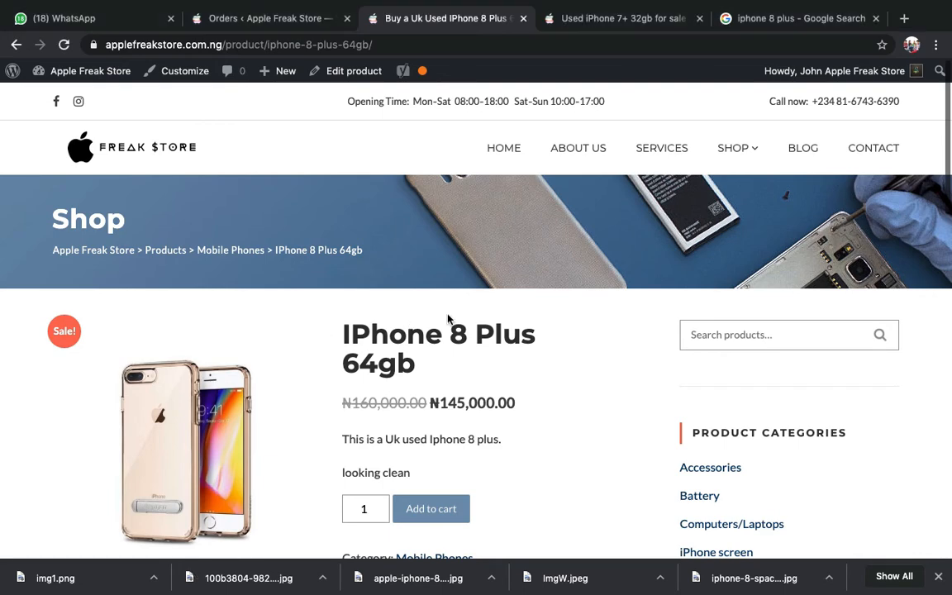
{"action": "left_click", "coordinate": [282, 25]}
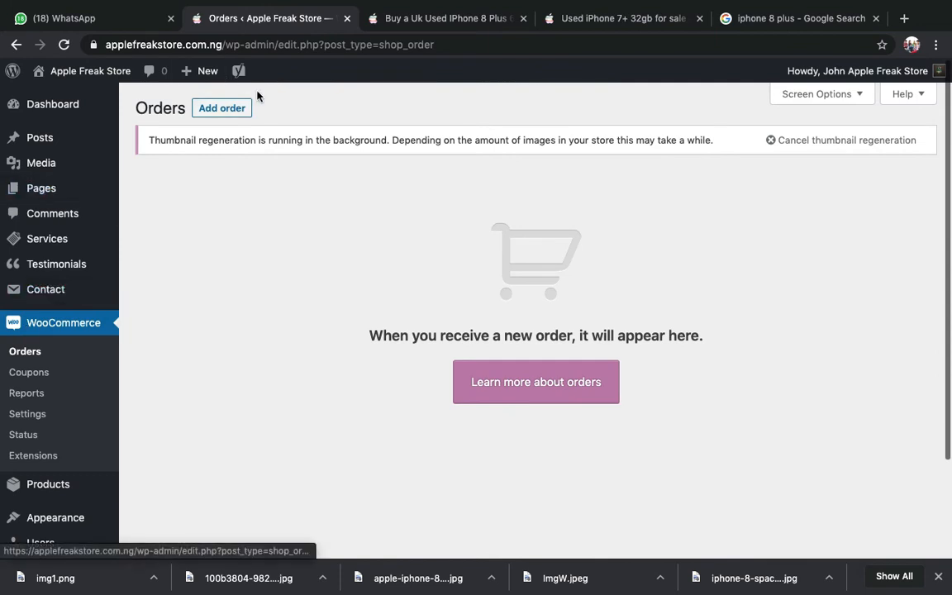
- Highlight the empty-orders message, then reload the Orders page to show the new order
{"action": "double_click", "coordinate": [385, 336]}
{"action": "left_click", "coordinate": [597, 335]}
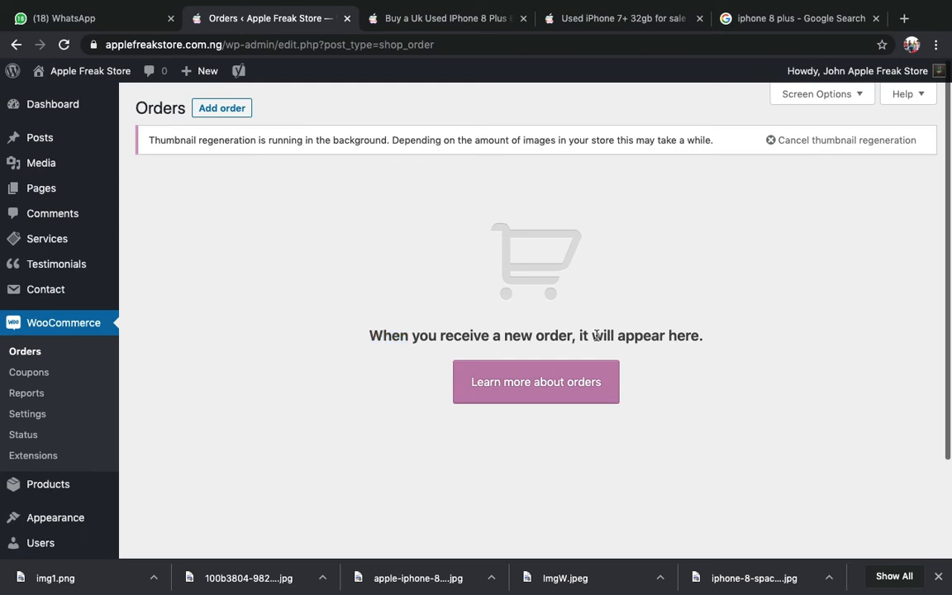
{"action": "triple_click", "coordinate": [597, 335]}
{"action": "left_click", "coordinate": [496, 290]}
{"action": "key", "text": "super+r"}
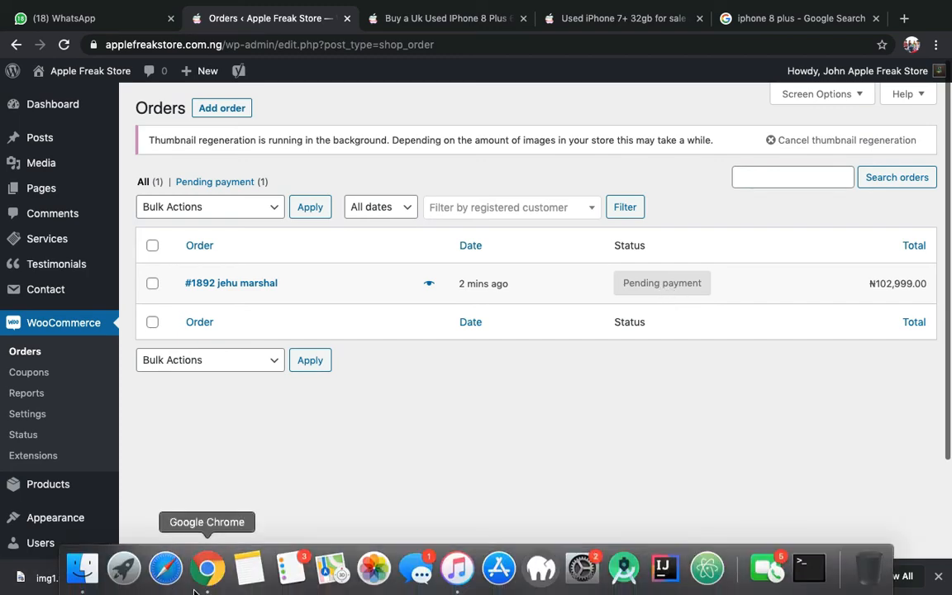
{"action": "left_click", "coordinate": [207, 577]}
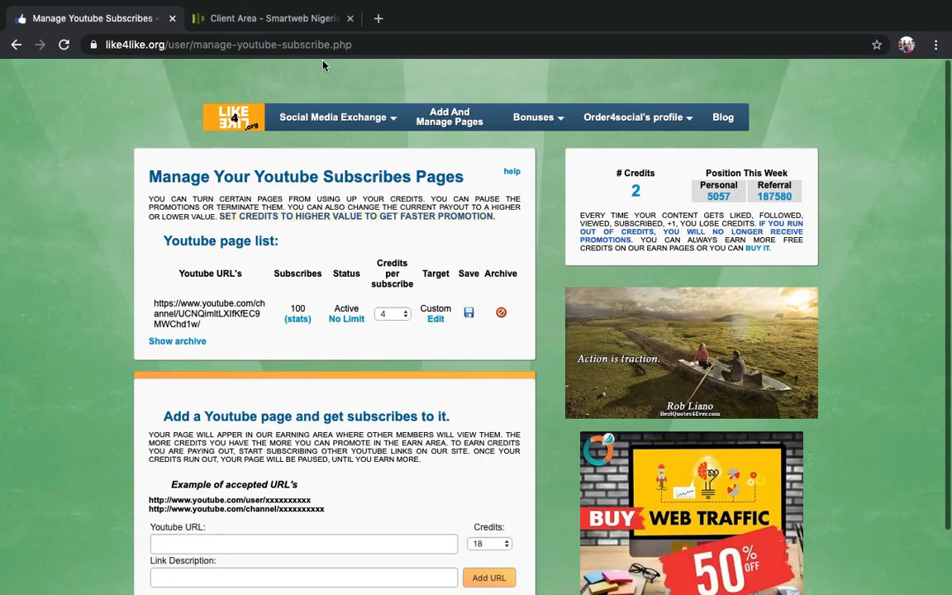
{"action": "key", "text": "super+w"}
{"action": "key", "text": "super+w"}
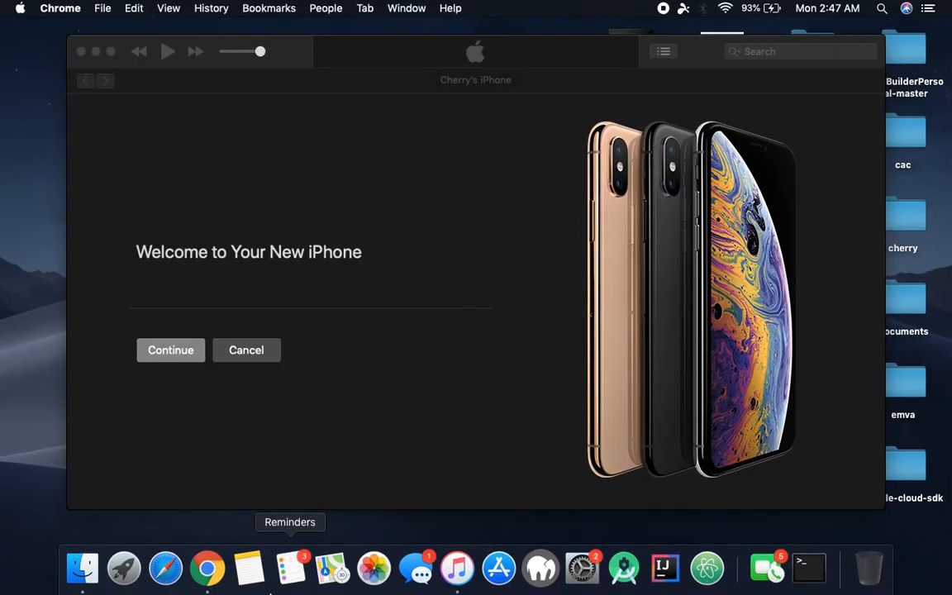
{"action": "left_click", "coordinate": [207, 570]}
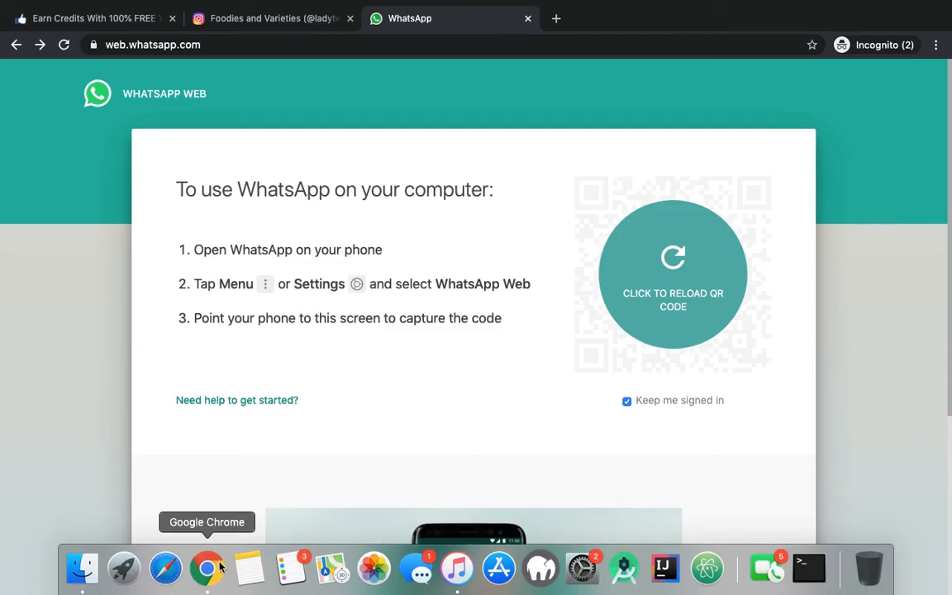
{"action": "left_click", "coordinate": [217, 567]}
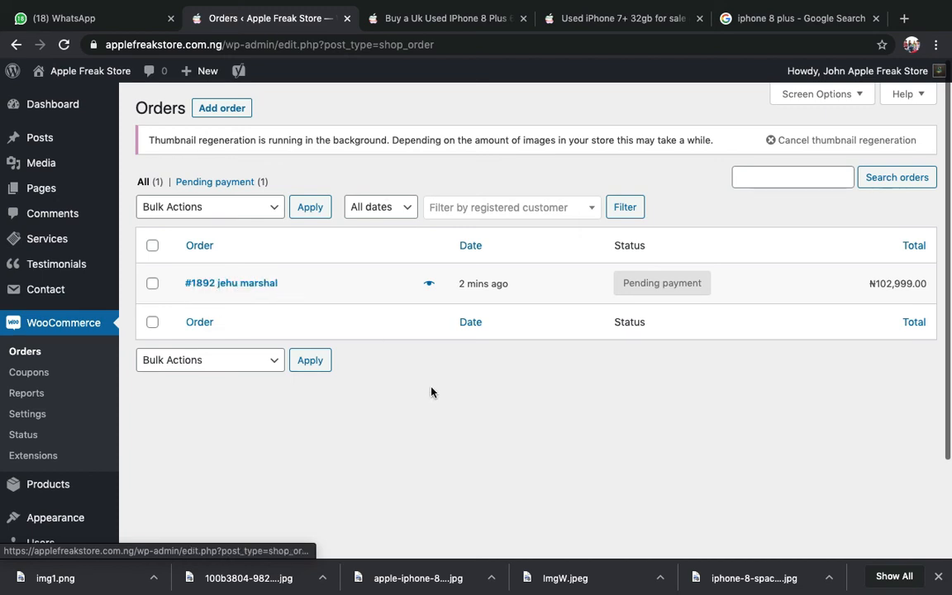
- Preview the pending order and highlight the street, town and city of its billing address
{"action": "left_click", "coordinate": [430, 290]}
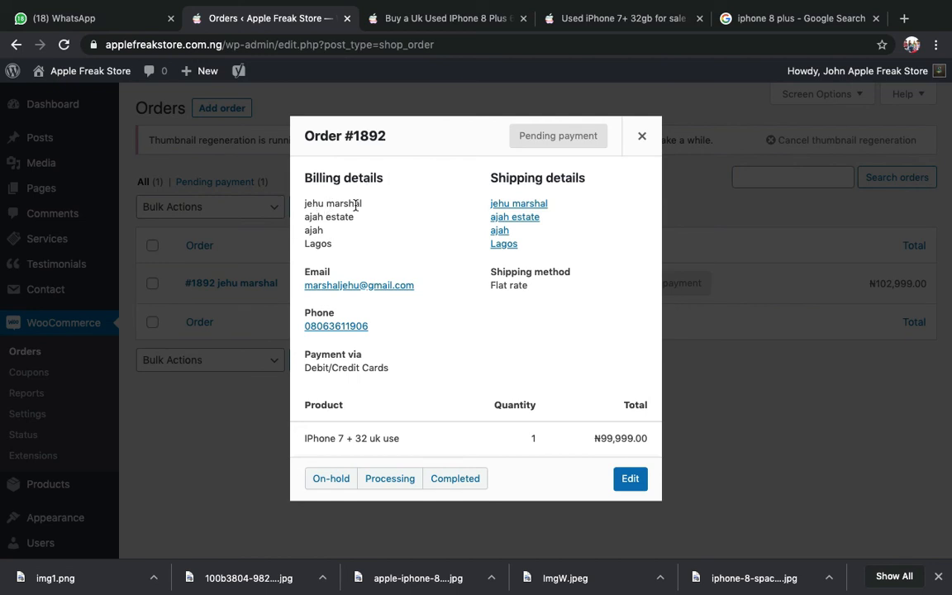
{"action": "left_click_drag", "start_coordinate": [355, 216], "coordinate": [318, 216]}
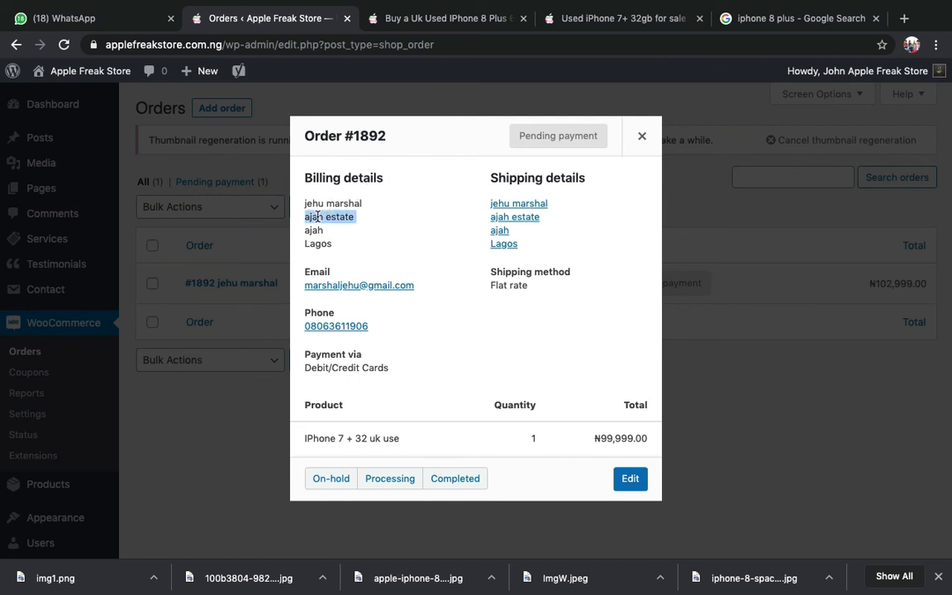
{"action": "left_click", "coordinate": [326, 217]}
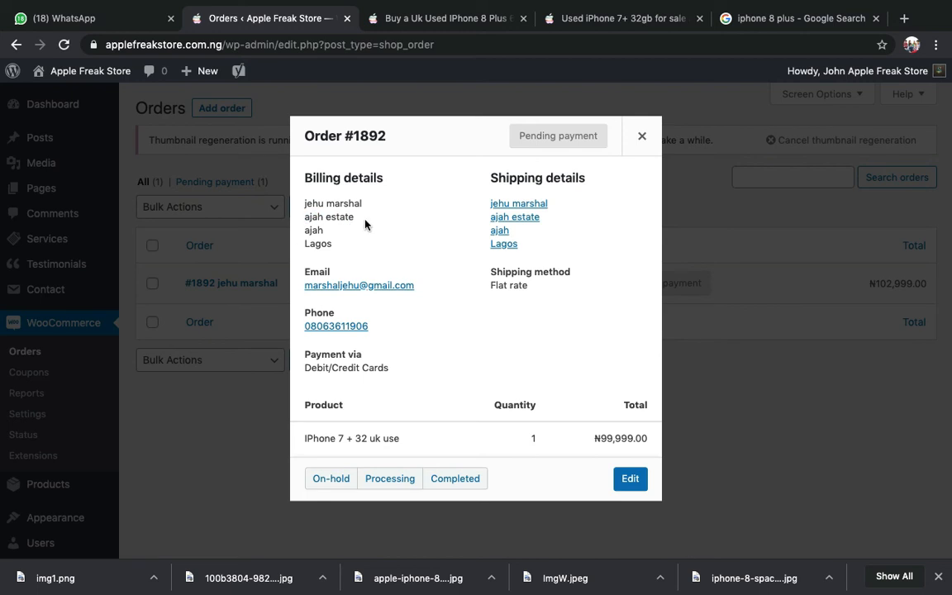
{"action": "double_click", "coordinate": [315, 231]}
{"action": "double_click", "coordinate": [316, 244]}
{"action": "left_click", "coordinate": [315, 246]}
- Highlight the order's Pending payment status label in the preview
{"action": "triple_click", "coordinate": [537, 142]}
{"action": "double_click", "coordinate": [556, 134]}
{"action": "triple_click", "coordinate": [556, 133]}
{"action": "left_click", "coordinate": [478, 174]}
- Close the preview, tick the order and open Bulk actions twice without applying any
{"action": "left_click", "coordinate": [638, 132]}
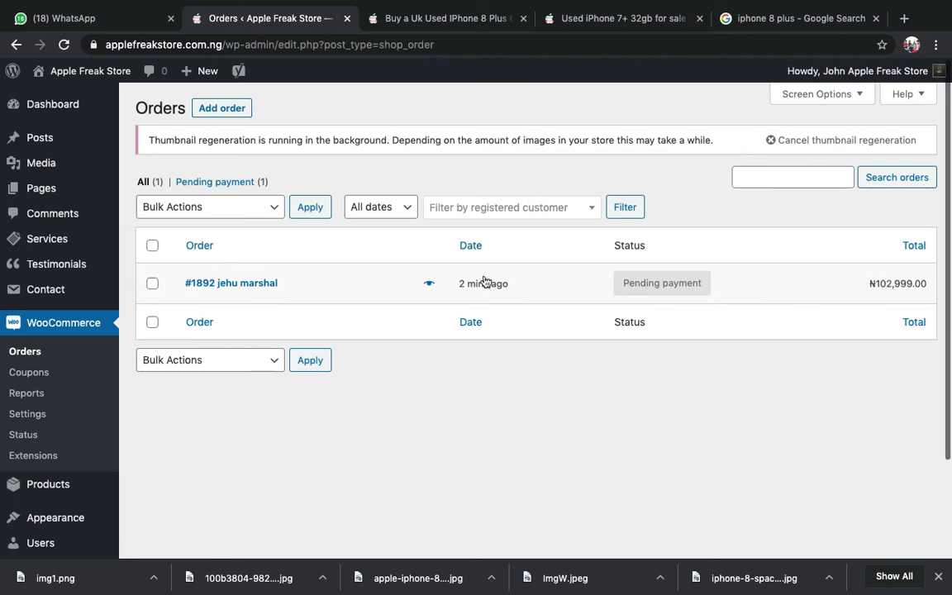
{"action": "left_click", "coordinate": [152, 282]}
{"action": "left_click", "coordinate": [199, 360]}
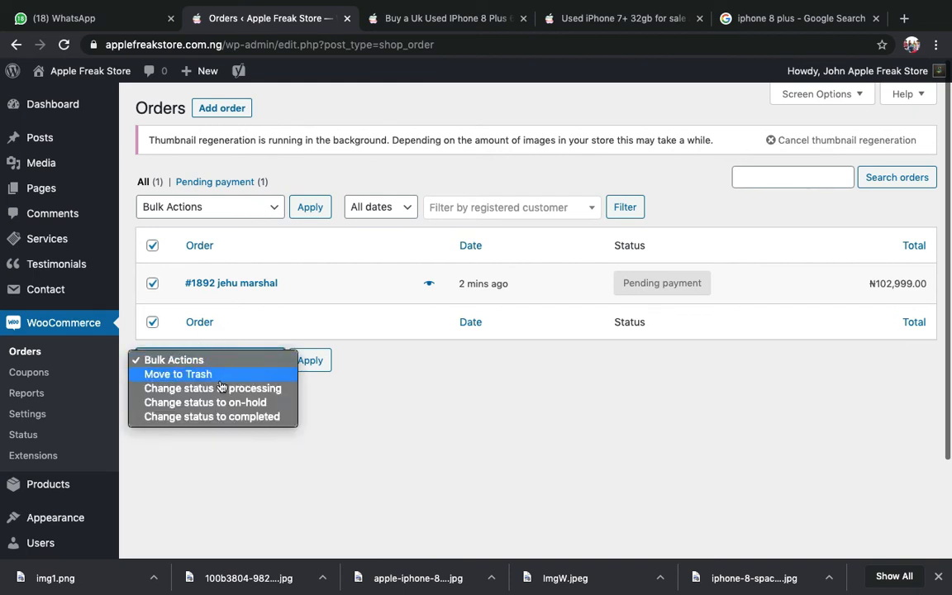
{"action": "left_click", "coordinate": [369, 404]}
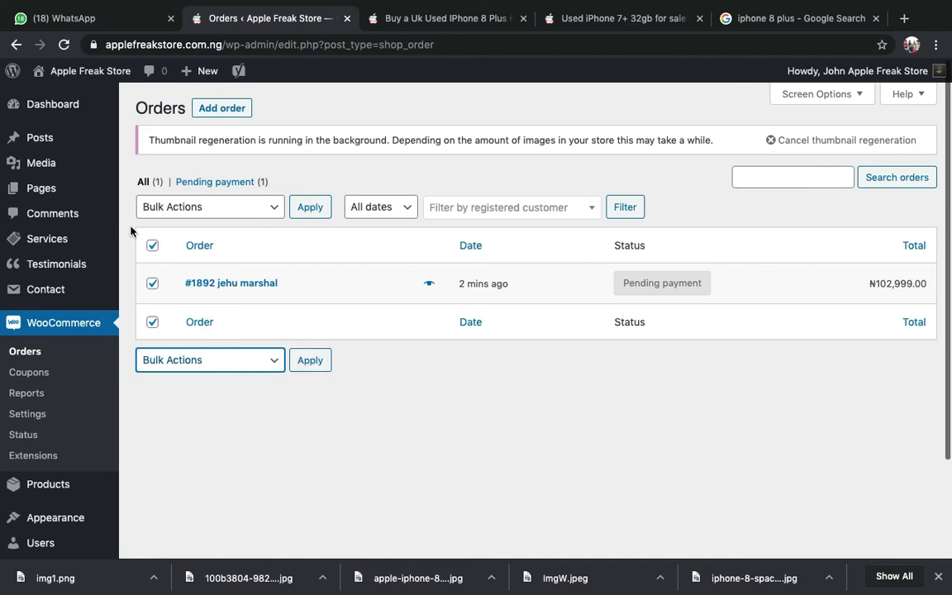
{"action": "left_click", "coordinate": [153, 246]}
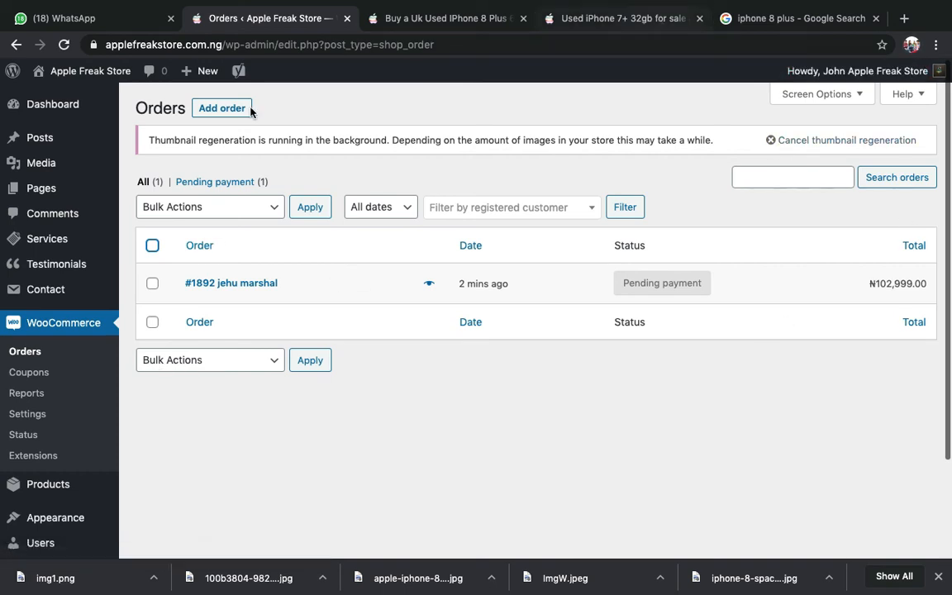
{"action": "left_click", "coordinate": [152, 286]}
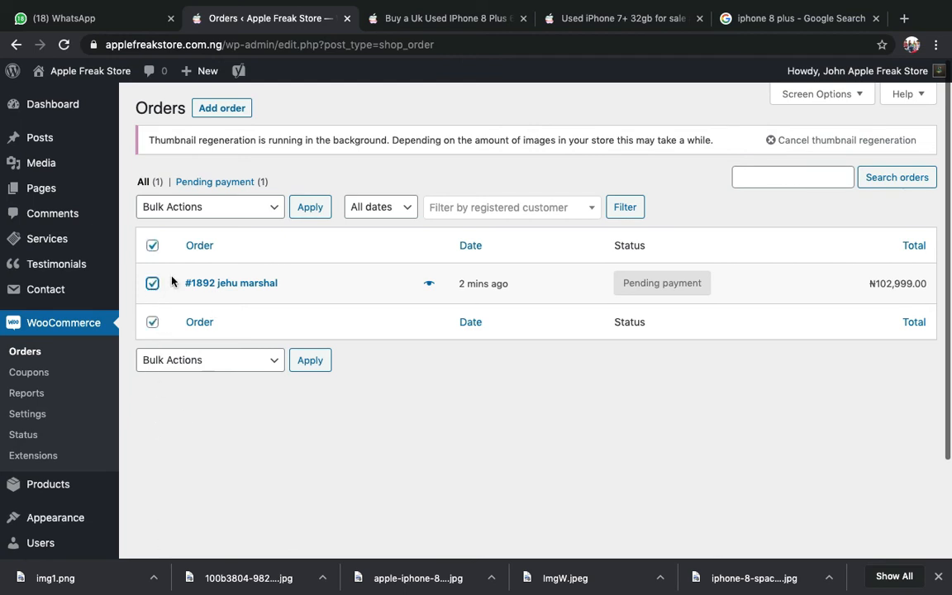
{"action": "left_click", "coordinate": [176, 363]}
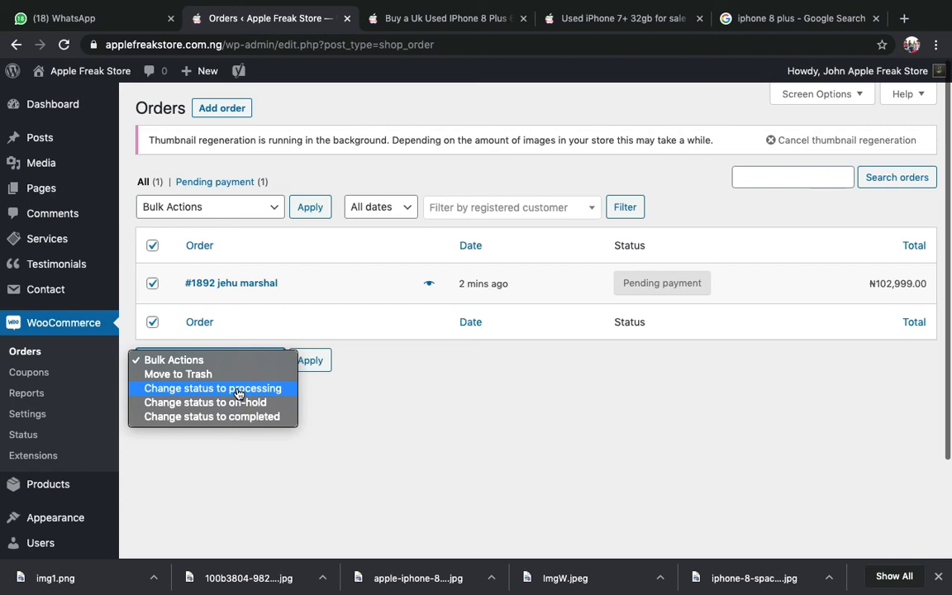
{"action": "left_click", "coordinate": [390, 427]}
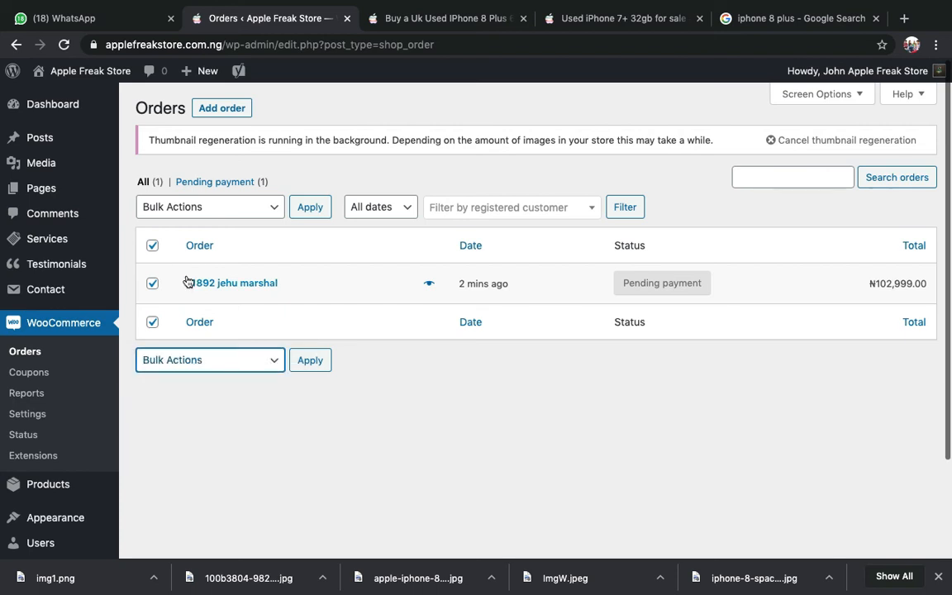
{"action": "left_click", "coordinate": [152, 284]}
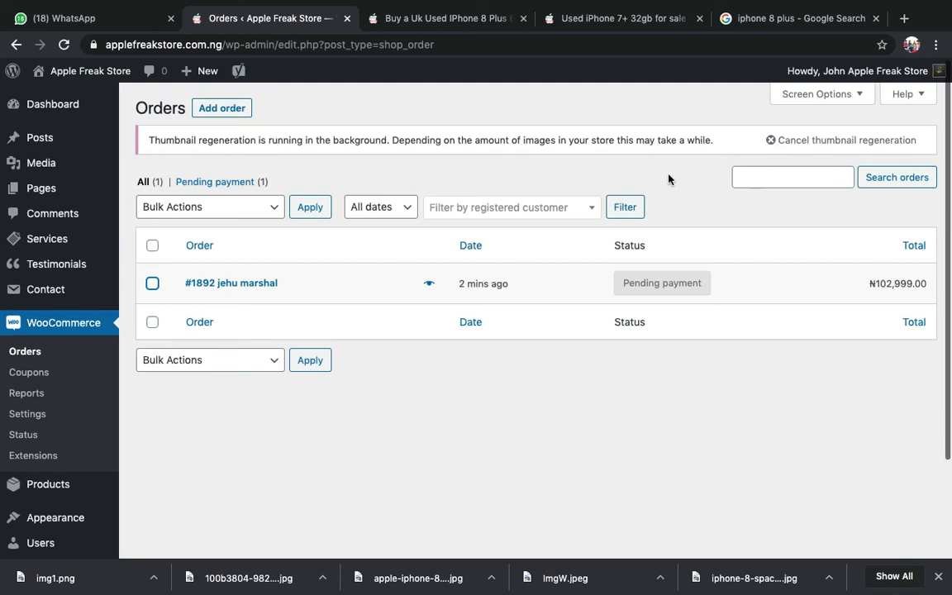
- Scroll the Orders list and reopen the pending order's preview
{"action": "scroll", "coordinate": [430, 304], "scroll_direction": "down", "scroll_amount": 3}
{"action": "scroll", "coordinate": [430, 303], "scroll_direction": "up", "scroll_amount": 3}
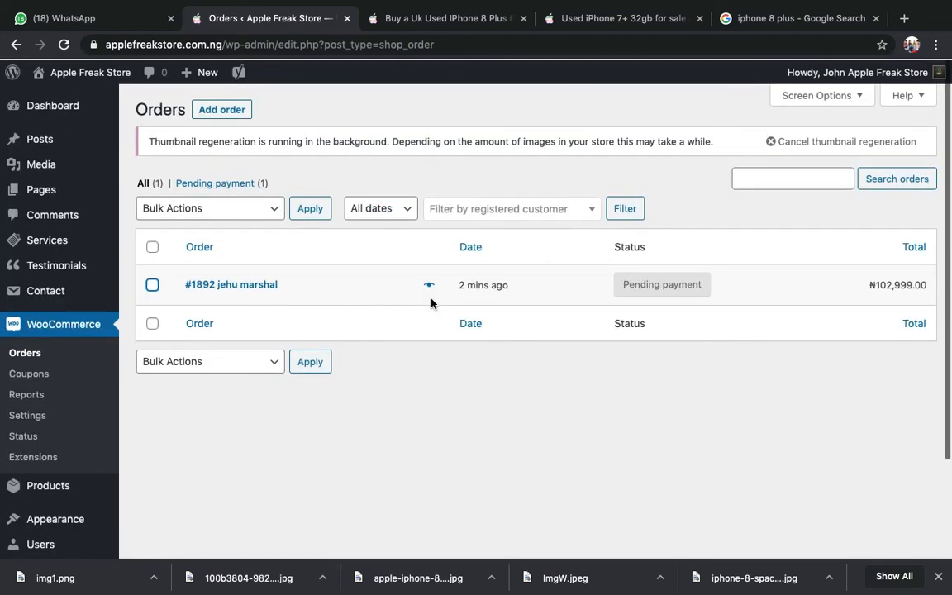
{"action": "scroll", "coordinate": [431, 303], "scroll_direction": "down", "scroll_amount": 2}
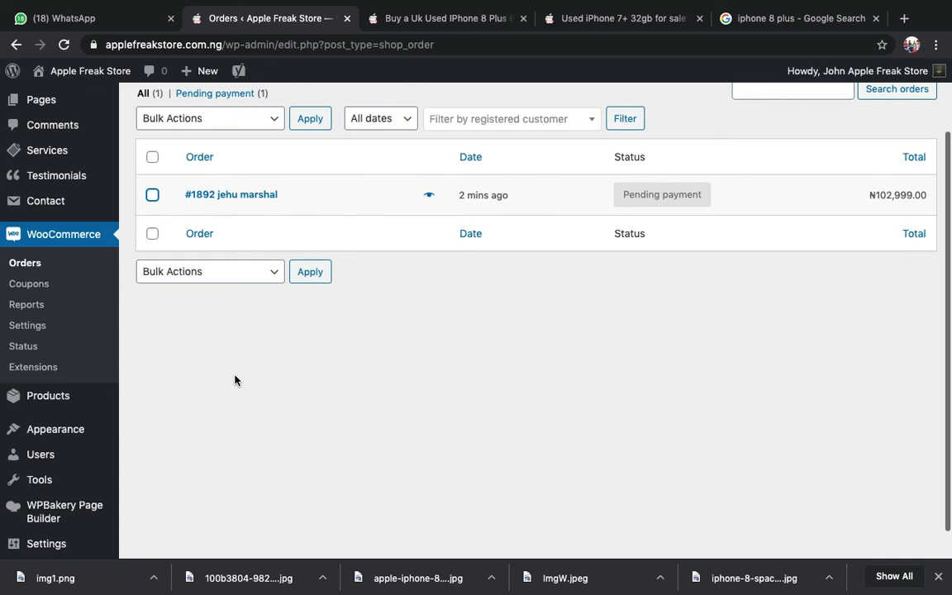
{"action": "scroll", "coordinate": [235, 380], "scroll_direction": "up", "scroll_amount": 1}
{"action": "left_click", "coordinate": [430, 253]}
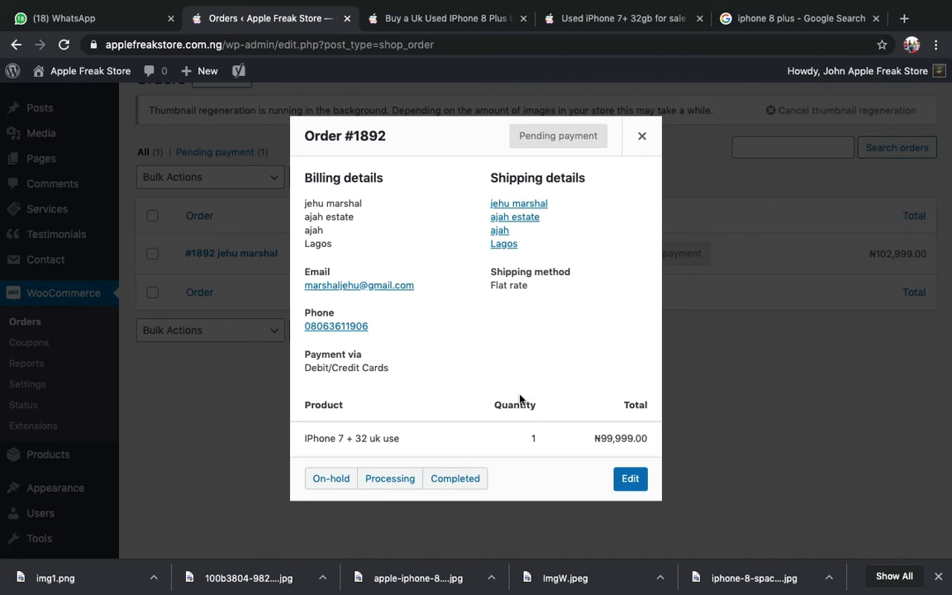
- Preview and close order #1892's summary twice, then open its full edit page
{"action": "left_click", "coordinate": [642, 137]}
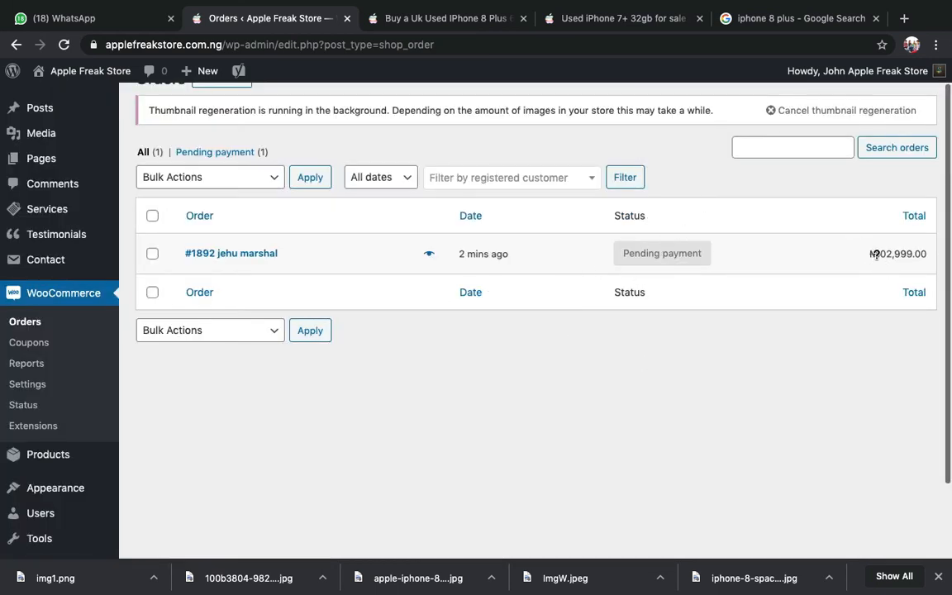
{"action": "mouse_move", "coordinate": [903, 249]}
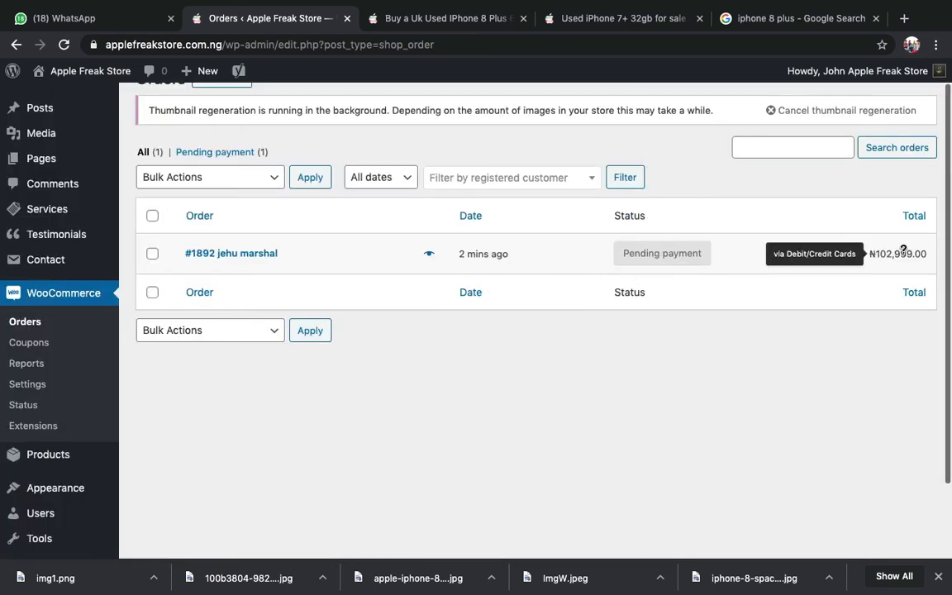
{"action": "left_click", "coordinate": [428, 258]}
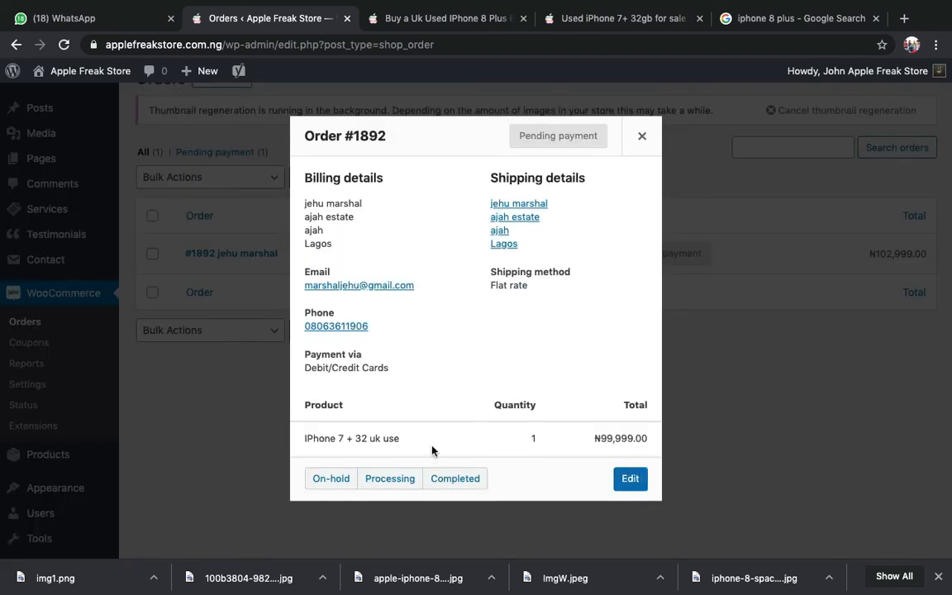
{"action": "left_click", "coordinate": [786, 364]}
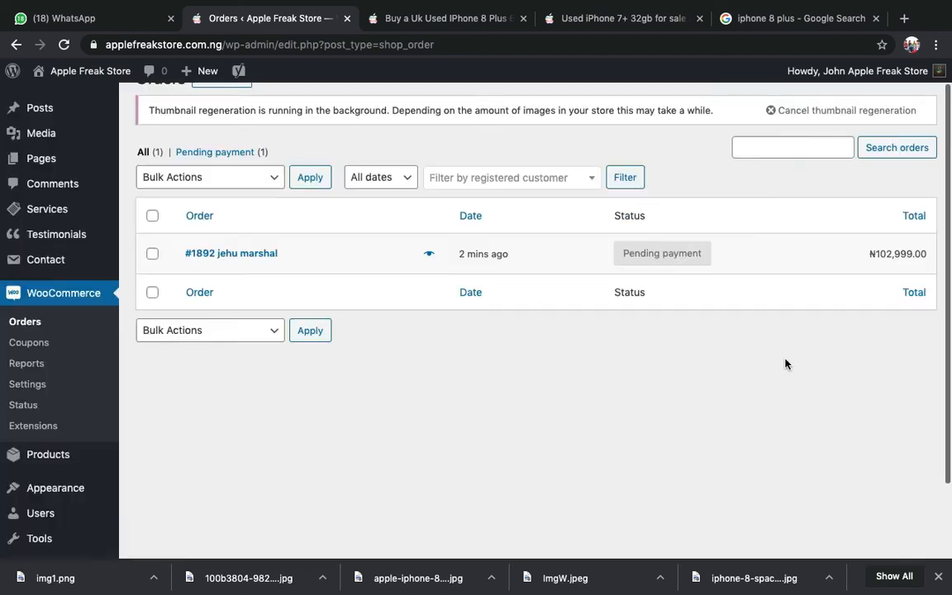
{"action": "left_click", "coordinate": [428, 252]}
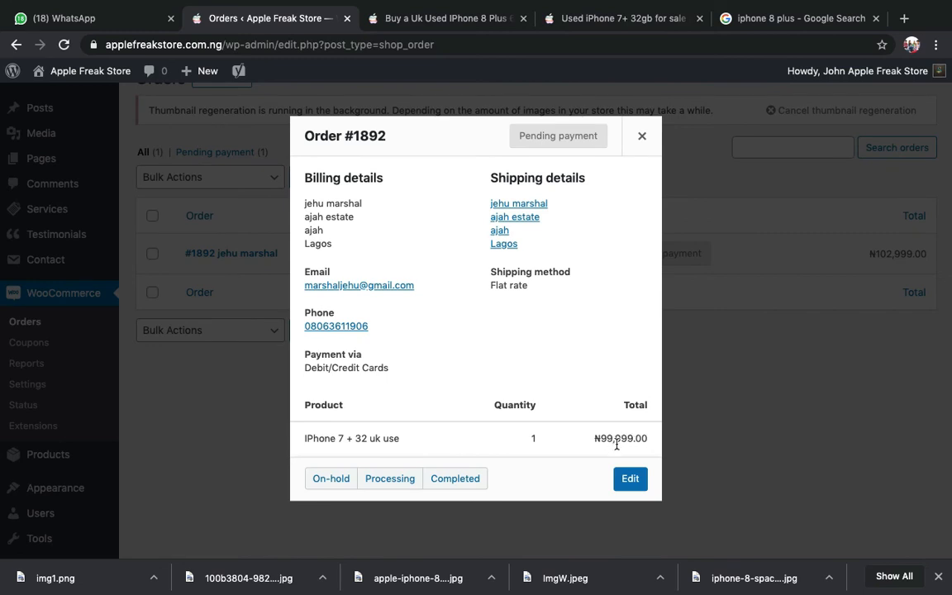
{"action": "left_click", "coordinate": [766, 342]}
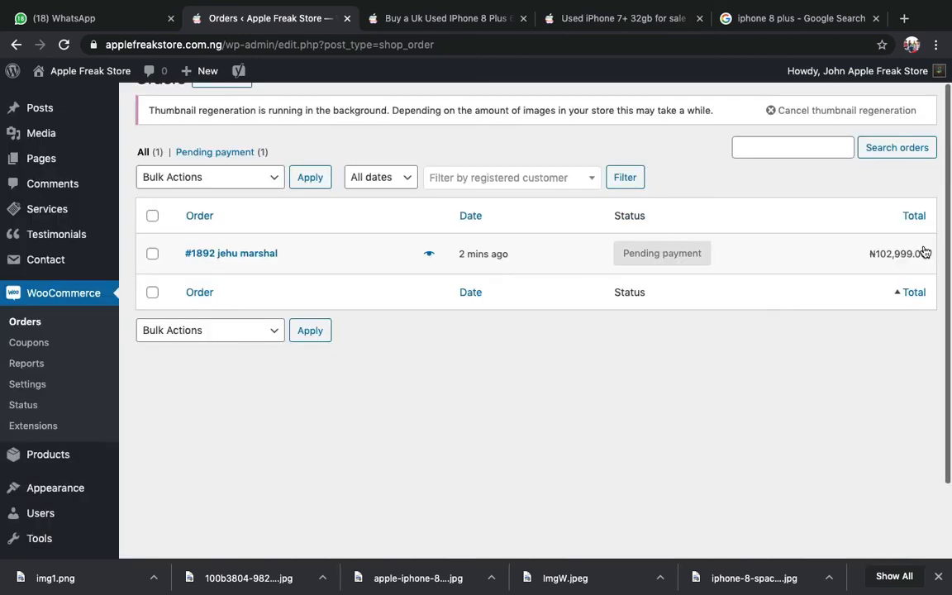
{"action": "mouse_move", "coordinate": [906, 257]}
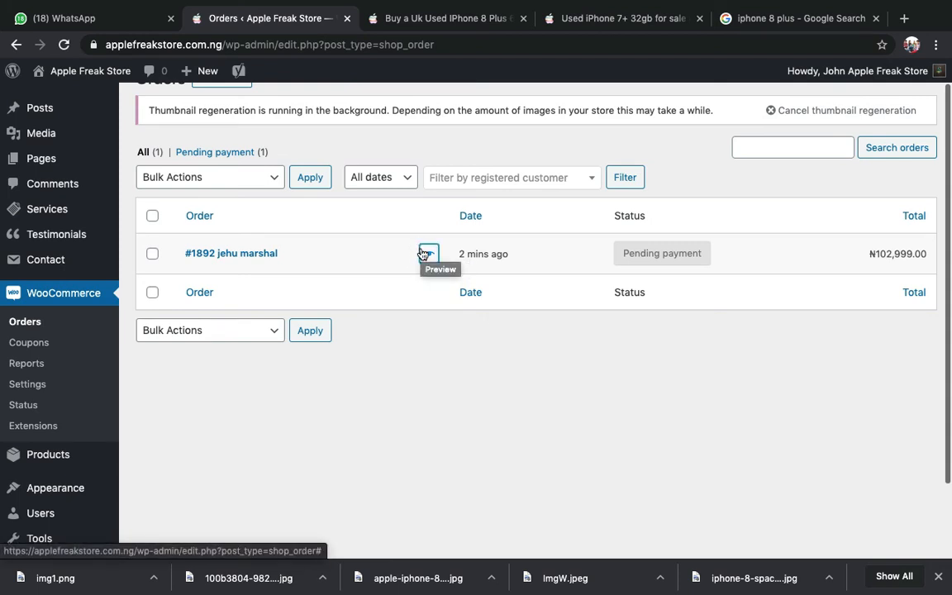
{"action": "left_click", "coordinate": [229, 253]}
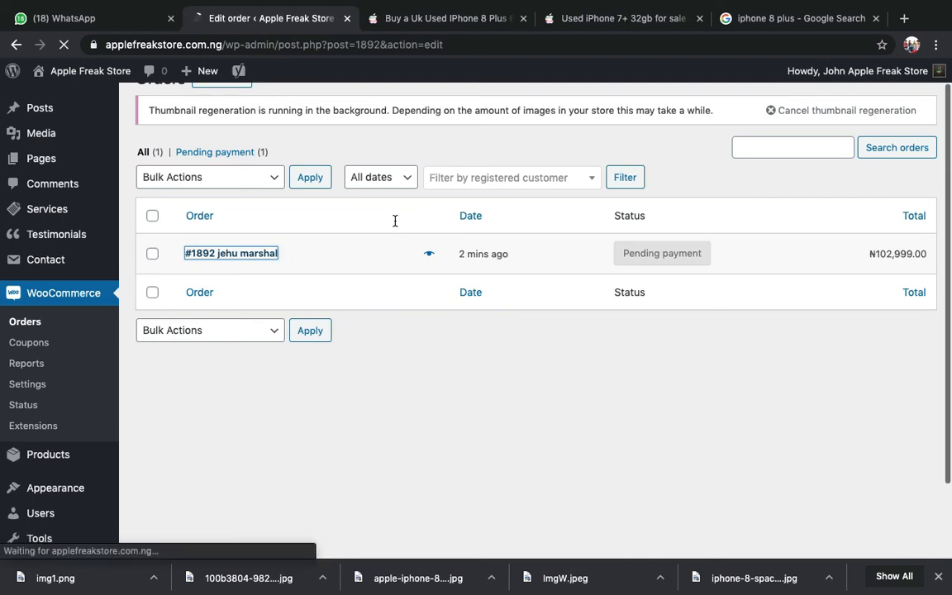
- Scroll through order #1892's billing, IPhone item, flat-rate shipping and ₦102,999.00 total
{"action": "scroll", "coordinate": [395, 221], "scroll_direction": "down", "scroll_amount": 5}
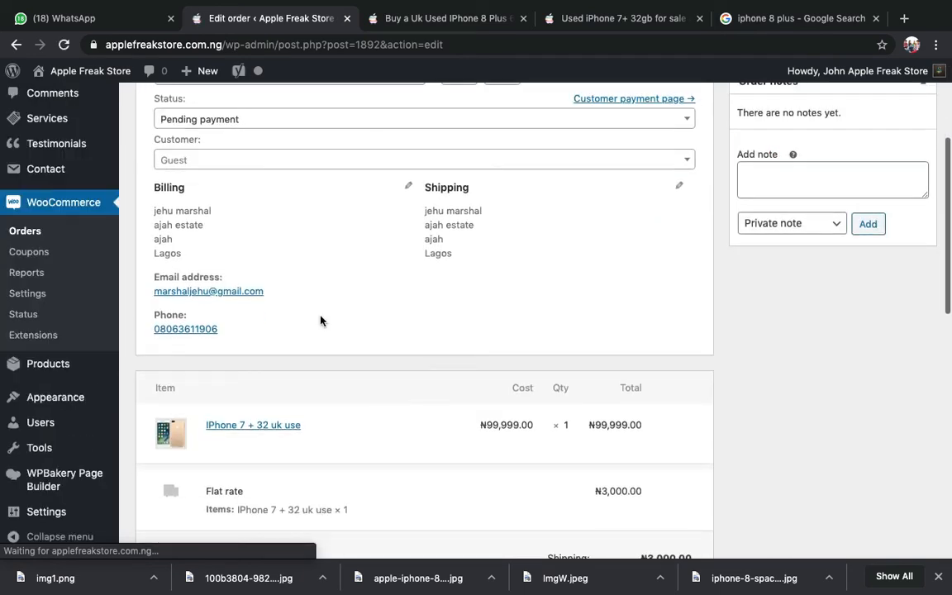
{"action": "scroll", "coordinate": [321, 321], "scroll_direction": "down", "scroll_amount": 3}
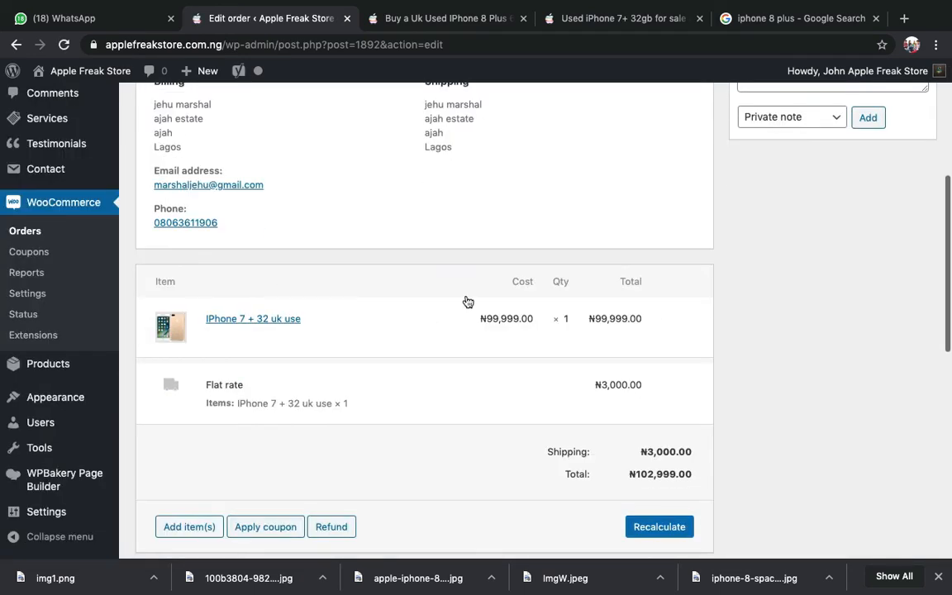
{"action": "scroll", "coordinate": [628, 454], "scroll_direction": "down", "scroll_amount": 2}
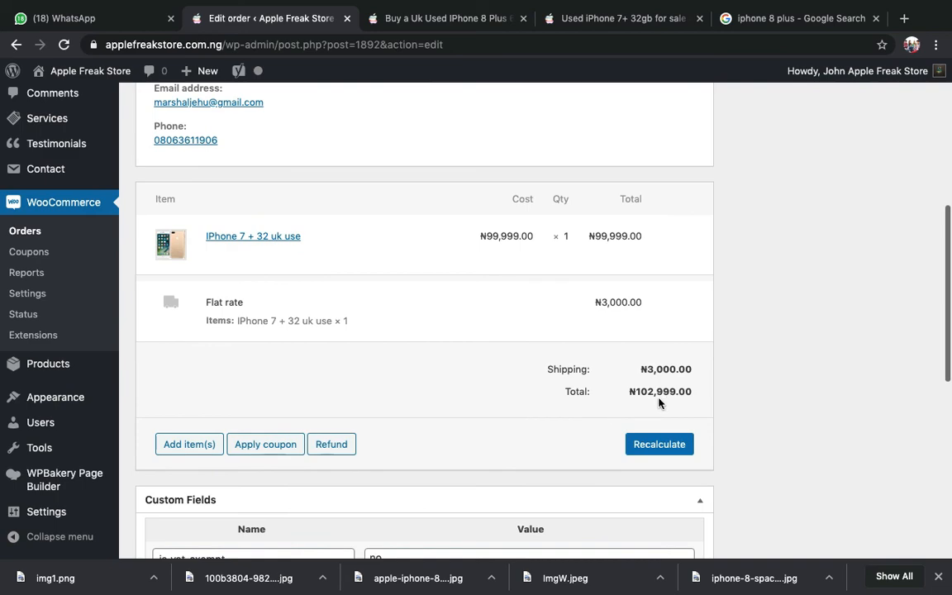
{"action": "scroll", "coordinate": [659, 398], "scroll_direction": "down", "scroll_amount": 6}
{"action": "scroll", "coordinate": [659, 399], "scroll_direction": "up", "scroll_amount": 6}
{"action": "scroll", "coordinate": [658, 401], "scroll_direction": "up", "scroll_amount": 10}
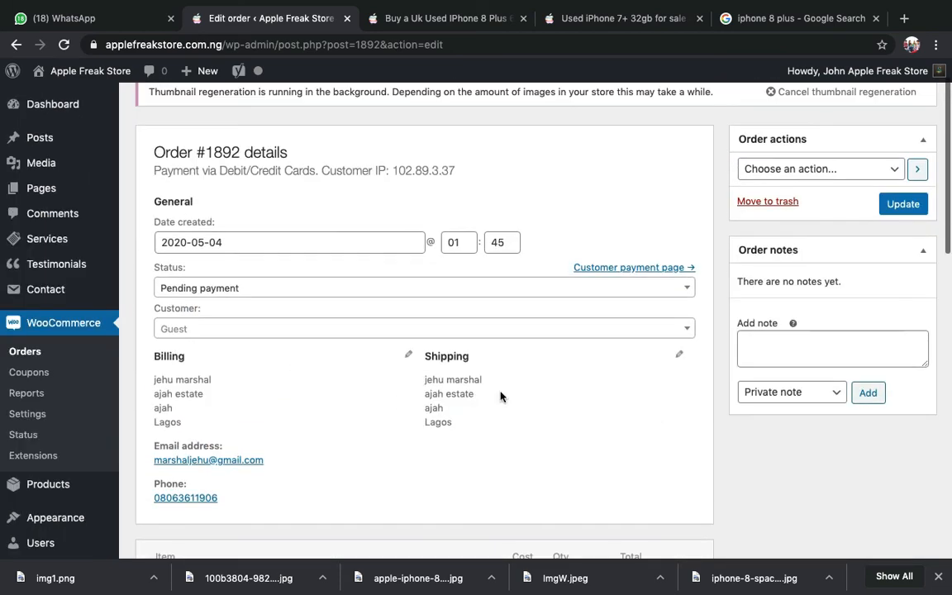
{"action": "scroll", "coordinate": [444, 373], "scroll_direction": "up", "scroll_amount": 2}
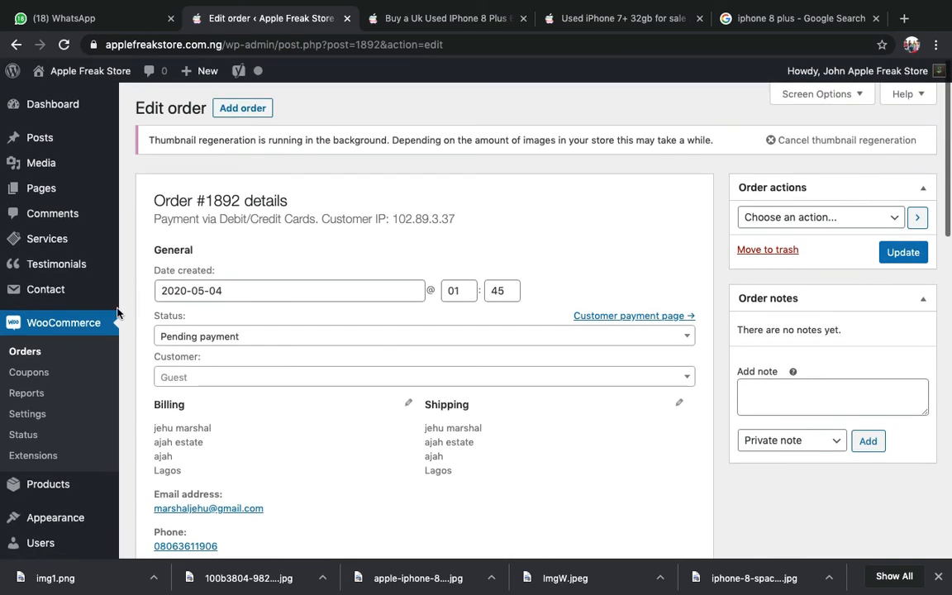
{"action": "scroll", "coordinate": [116, 313], "scroll_direction": "down", "scroll_amount": 3}
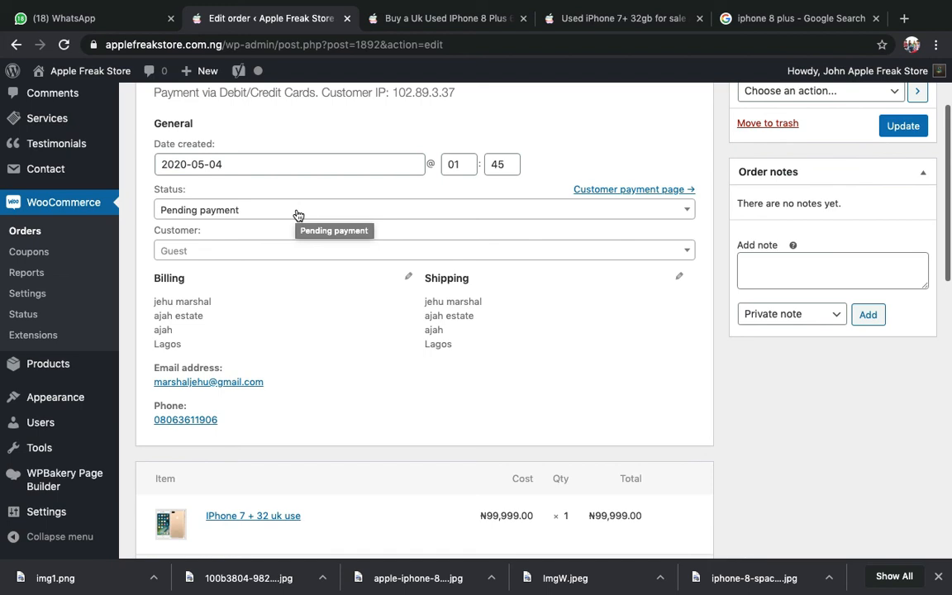
{"action": "scroll", "coordinate": [157, 160], "scroll_direction": "up", "scroll_amount": 3}
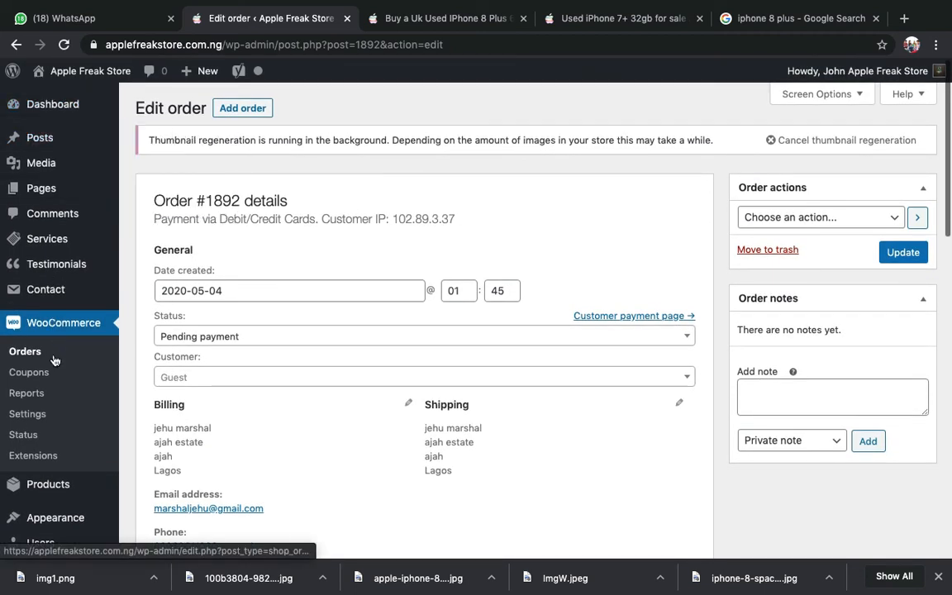
{"action": "mouse_move", "coordinate": [57, 486]}
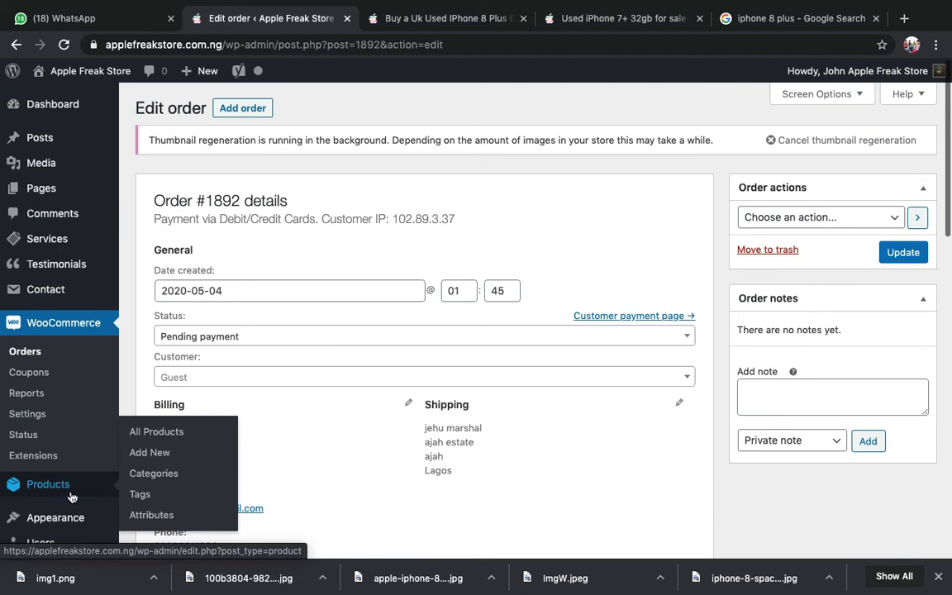
{"action": "left_click", "coordinate": [162, 436]}
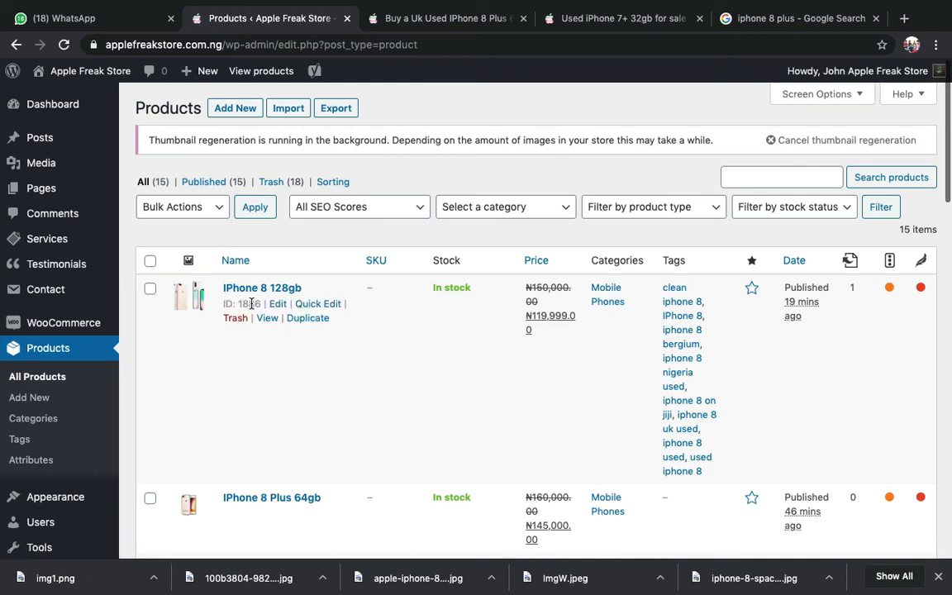
{"action": "scroll", "coordinate": [314, 377], "scroll_direction": "down", "scroll_amount": 3}
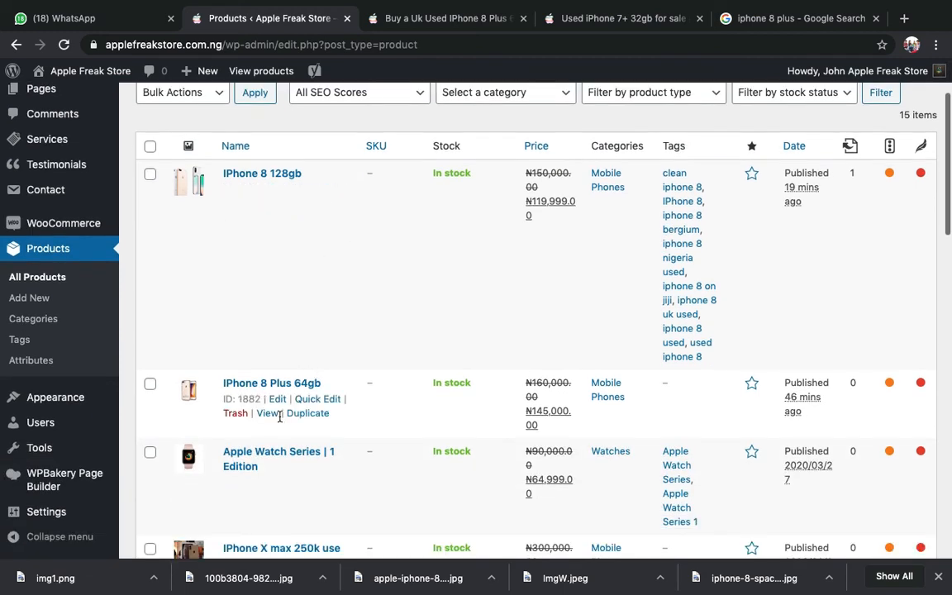
{"action": "scroll", "coordinate": [301, 380], "scroll_direction": "down", "scroll_amount": 1}
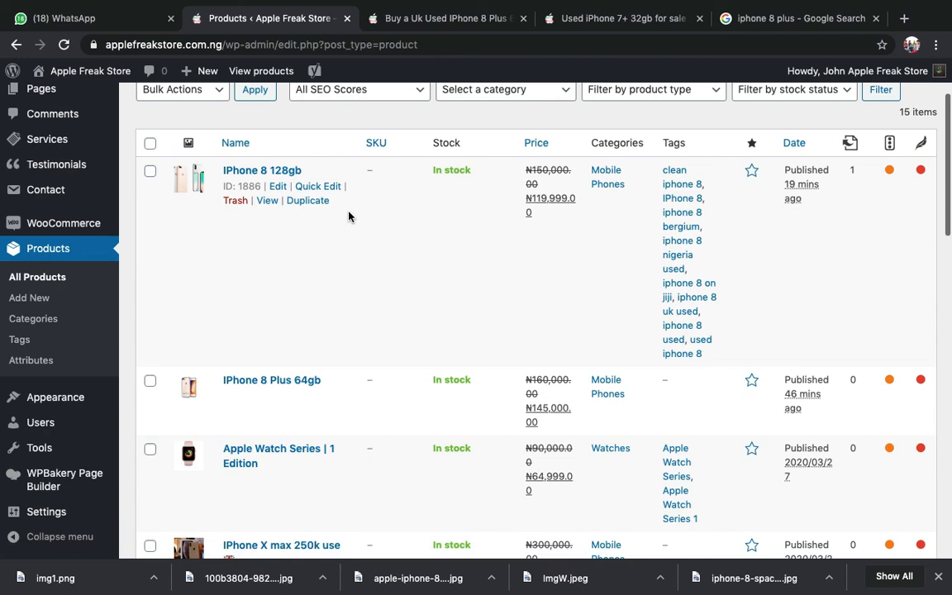
{"action": "scroll", "coordinate": [348, 216], "scroll_direction": "down", "scroll_amount": 2}
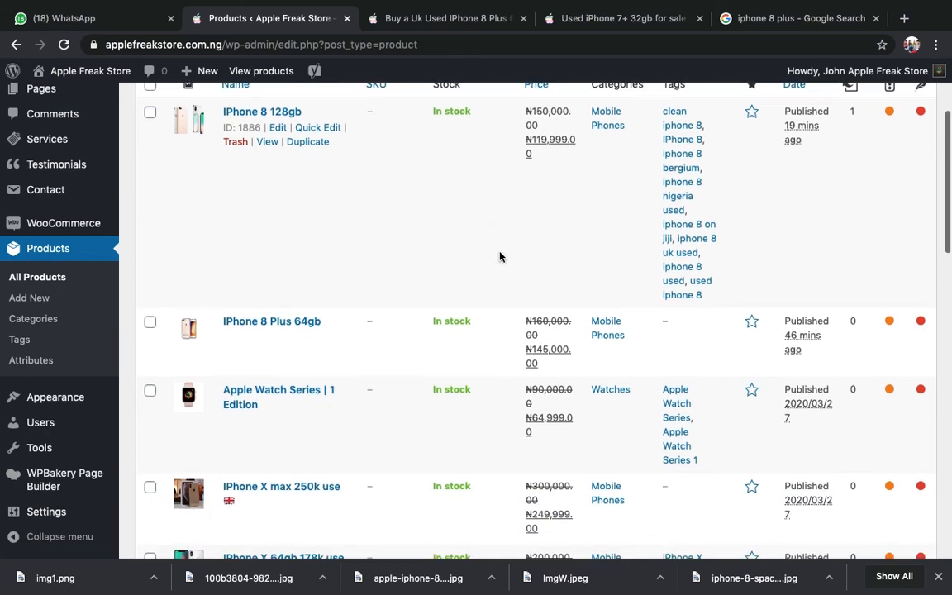
{"action": "scroll", "coordinate": [458, 388], "scroll_direction": "down", "scroll_amount": 8}
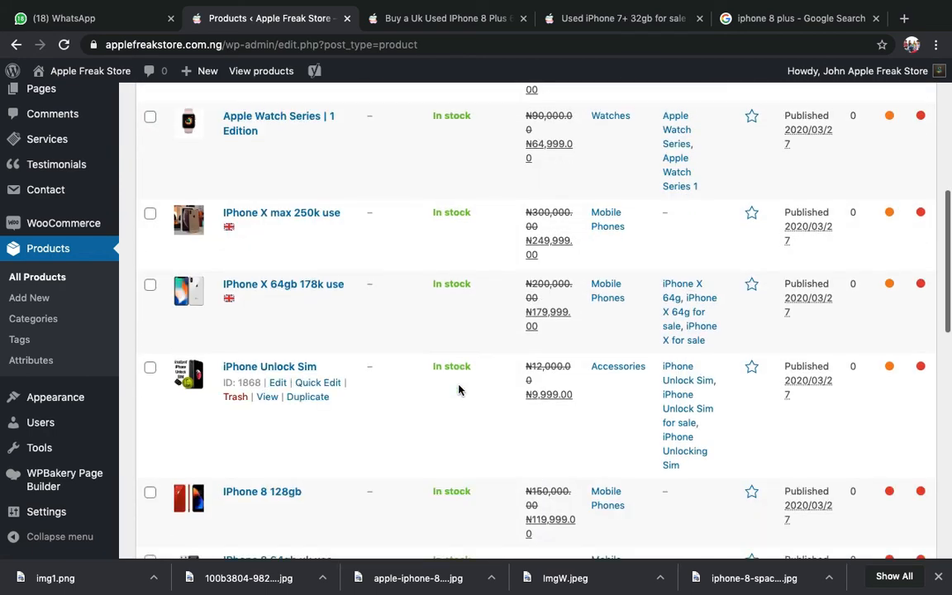
{"action": "scroll", "coordinate": [459, 388], "scroll_direction": "down", "scroll_amount": 2}
{"action": "scroll", "coordinate": [459, 389], "scroll_direction": "up", "scroll_amount": 15}
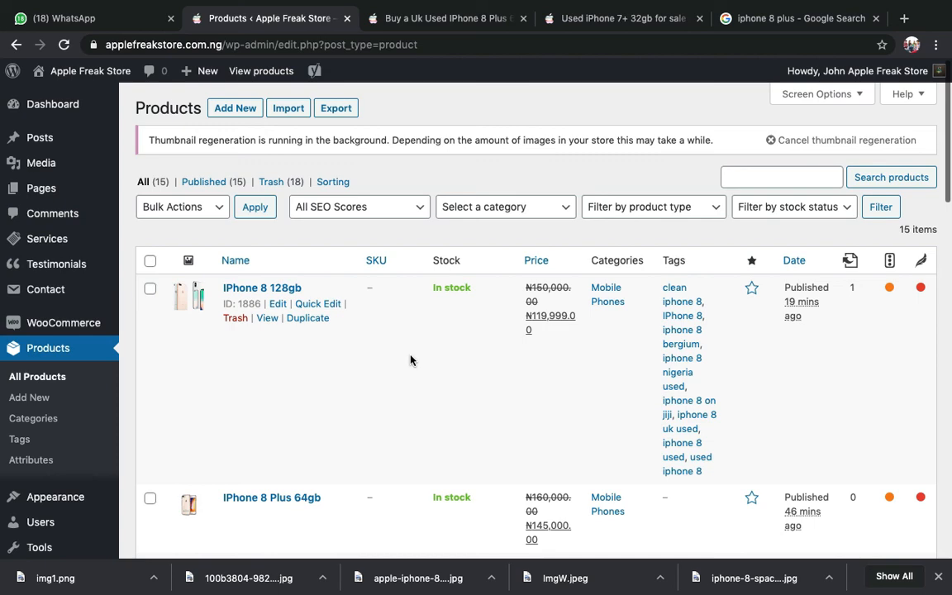
{"action": "scroll", "coordinate": [413, 351], "scroll_direction": "down", "scroll_amount": 5}
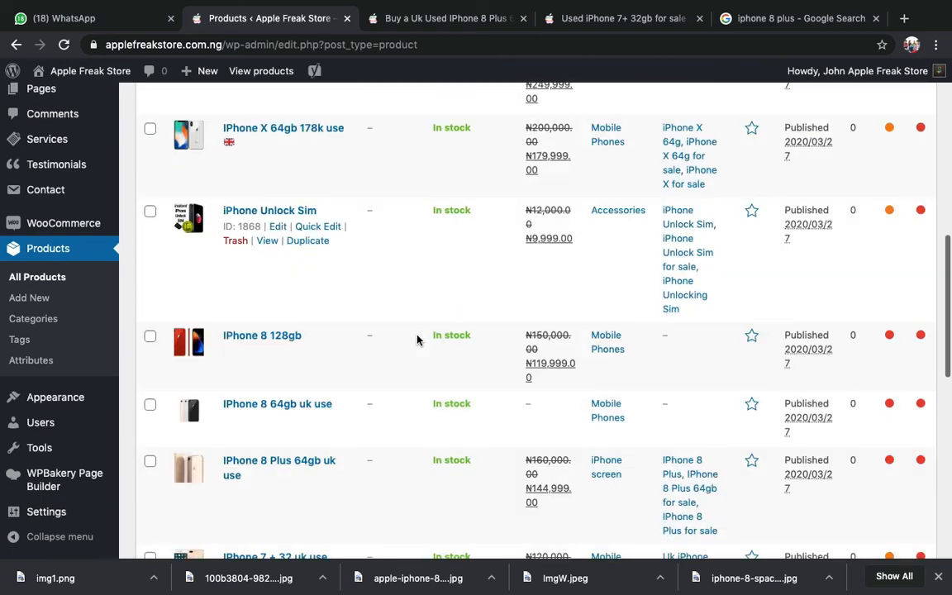
{"action": "scroll", "coordinate": [417, 340], "scroll_direction": "up", "scroll_amount": 10}
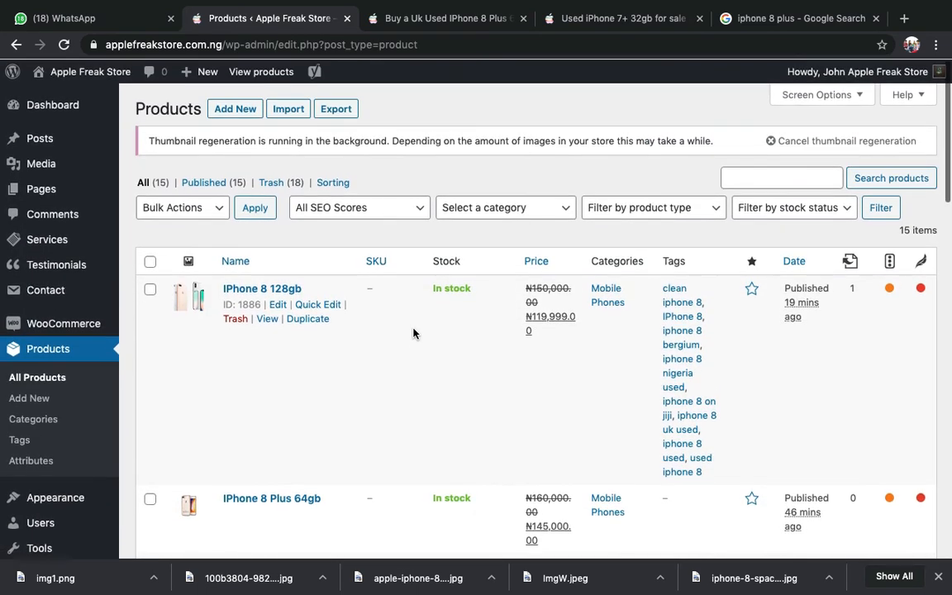
{"action": "scroll", "coordinate": [326, 352], "scroll_direction": "down", "scroll_amount": 3}
{"action": "scroll", "coordinate": [327, 352], "scroll_direction": "down", "scroll_amount": 12}
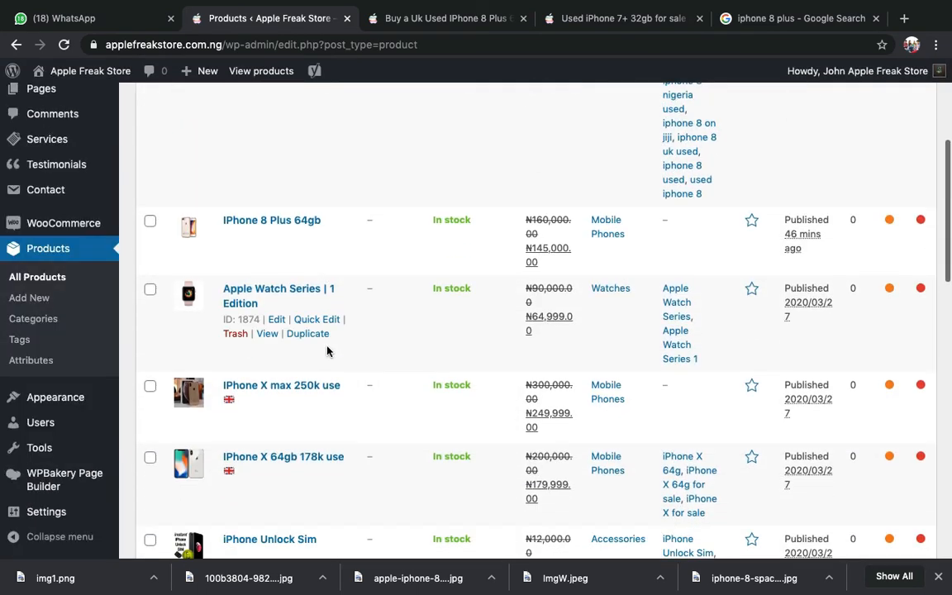
{"action": "scroll", "coordinate": [328, 352], "scroll_direction": "up", "scroll_amount": 15}
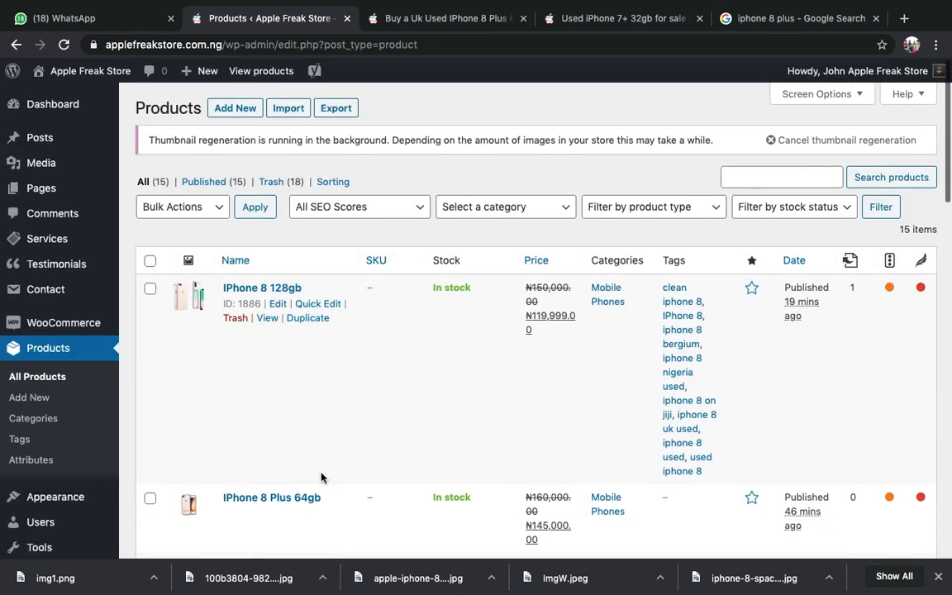
{"action": "scroll", "coordinate": [321, 477], "scroll_direction": "down", "scroll_amount": 3}
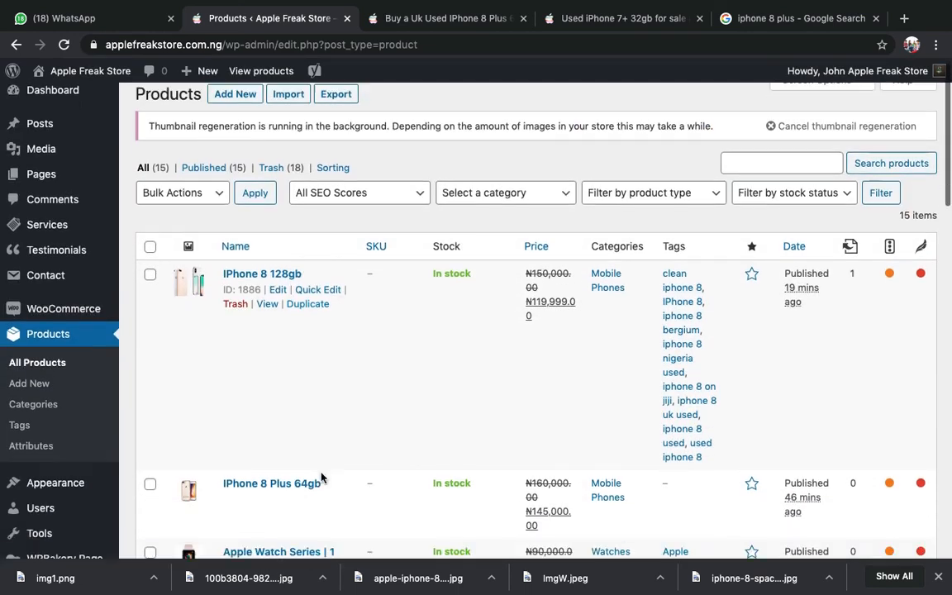
{"action": "scroll", "coordinate": [322, 478], "scroll_direction": "up", "scroll_amount": 3}
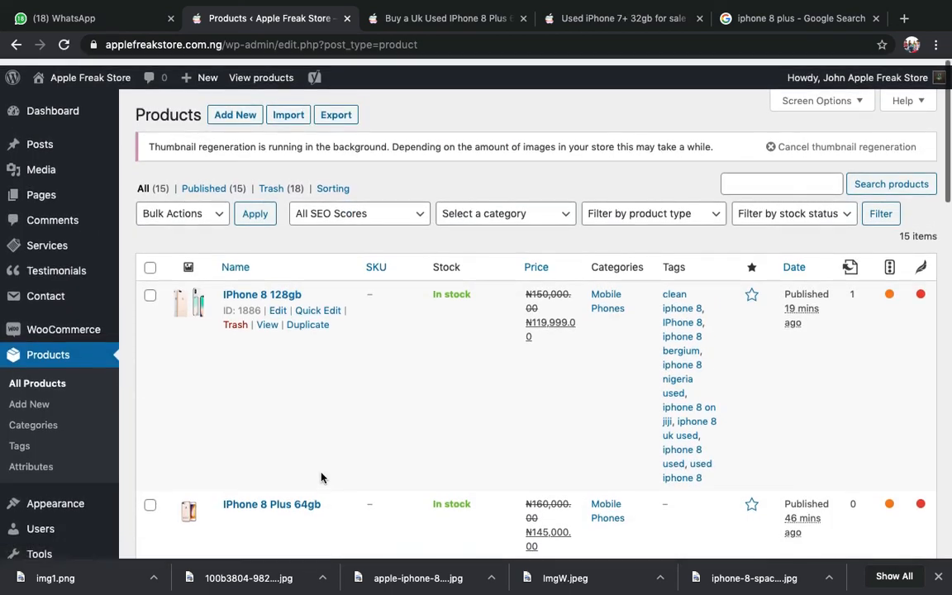
{"action": "scroll", "coordinate": [321, 478], "scroll_direction": "down", "scroll_amount": 10}
{"action": "scroll", "coordinate": [322, 475], "scroll_direction": "down", "scroll_amount": 15}
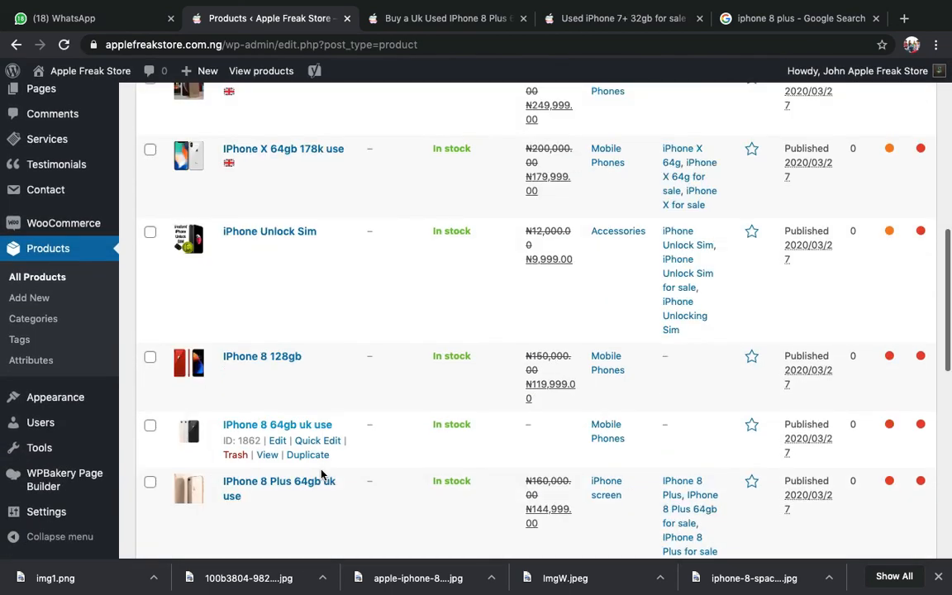
{"action": "scroll", "coordinate": [323, 476], "scroll_direction": "up", "scroll_amount": 20}
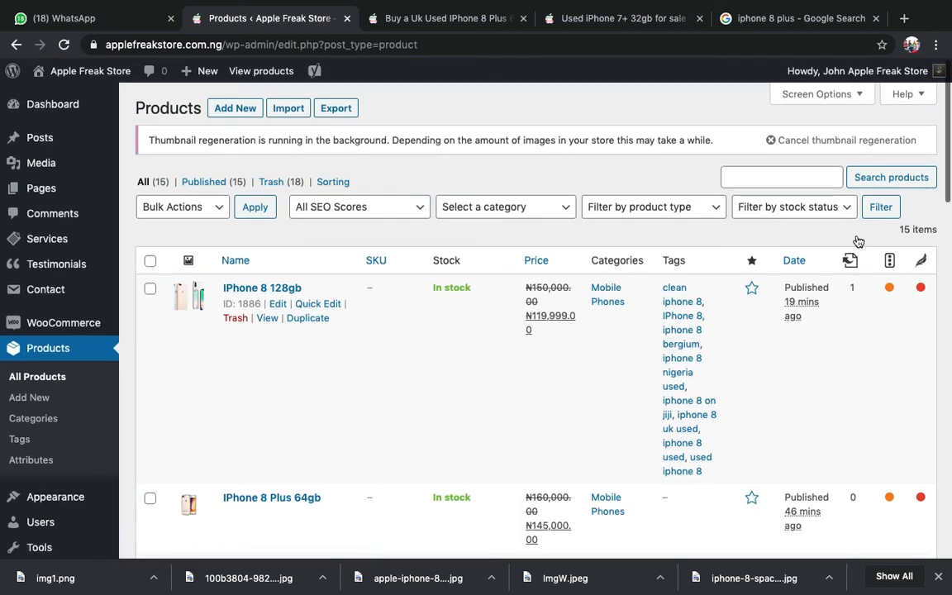
- Search the products for 'iphone 7' and scroll through the four matching results
{"action": "left_click", "coordinate": [763, 177]}
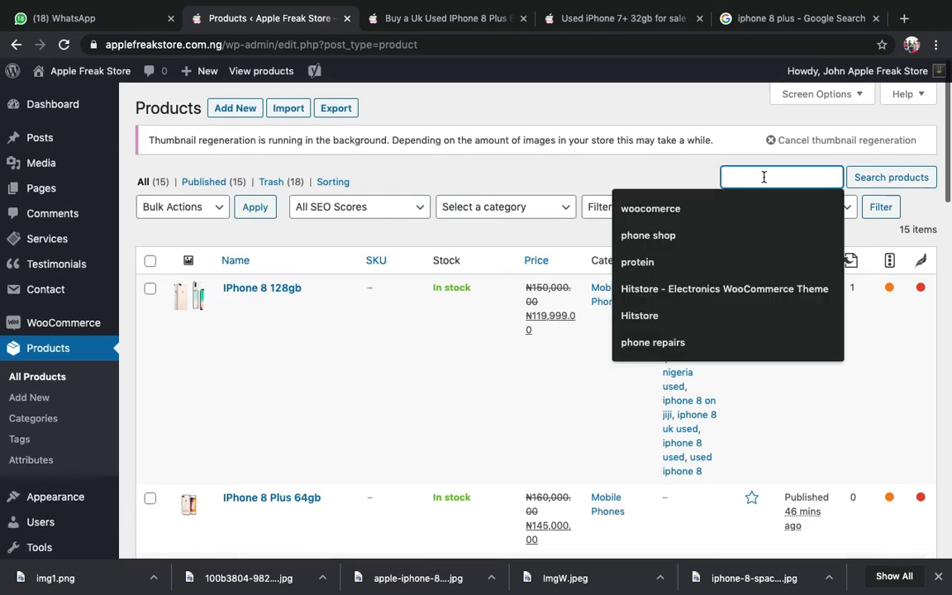
{"action": "left_click", "coordinate": [761, 174]}
{"action": "left_click", "coordinate": [761, 173]}
{"action": "type", "text": "iphine"}
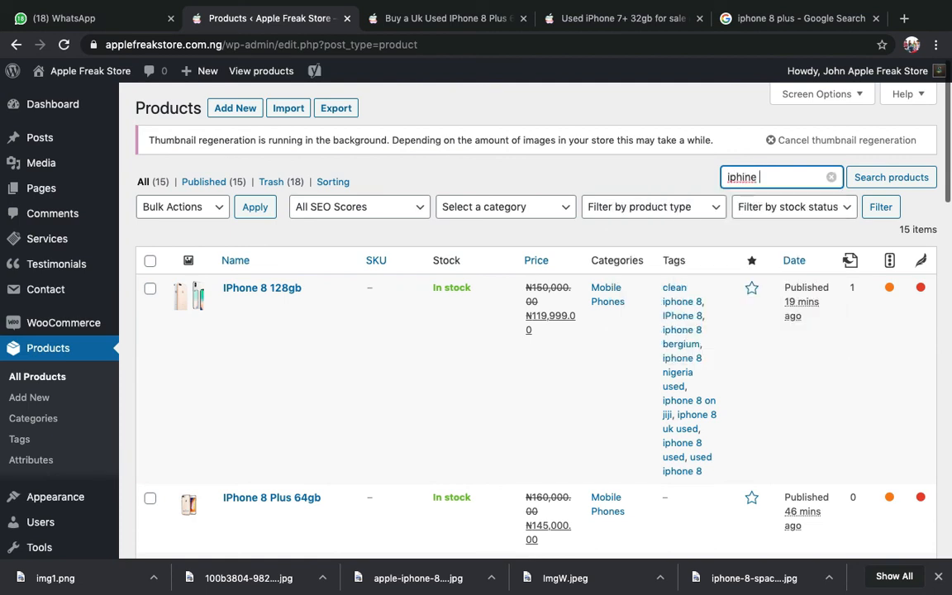
{"action": "key", "text": "BackSpace"}
{"action": "key", "text": "BackSpace"}
{"action": "key", "text": "BackSpace"}
{"action": "type", "text": "one 7"}
{"action": "left_click", "coordinate": [906, 184]}
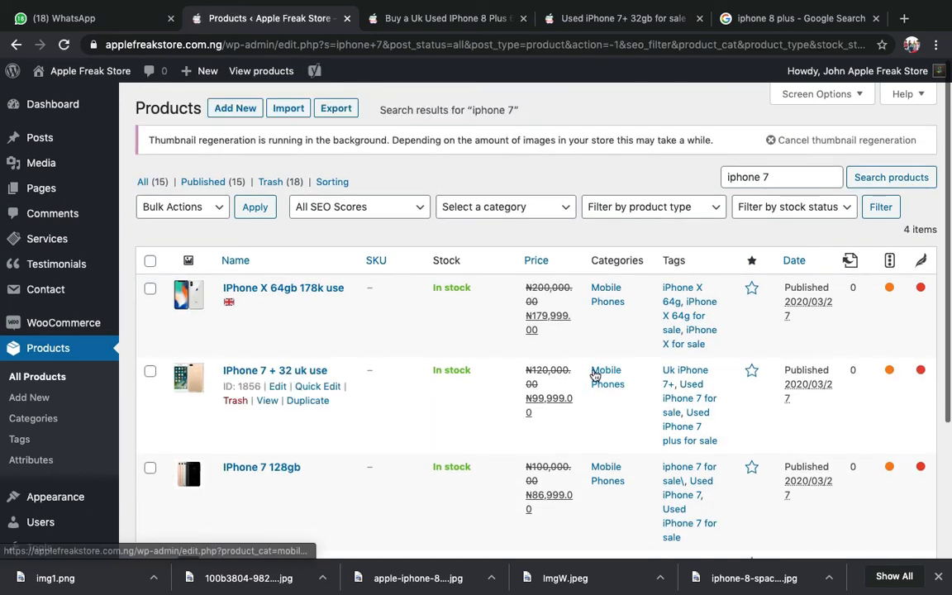
{"action": "scroll", "coordinate": [399, 270], "scroll_direction": "down", "scroll_amount": 2}
{"action": "scroll", "coordinate": [344, 365], "scroll_direction": "down", "scroll_amount": 3}
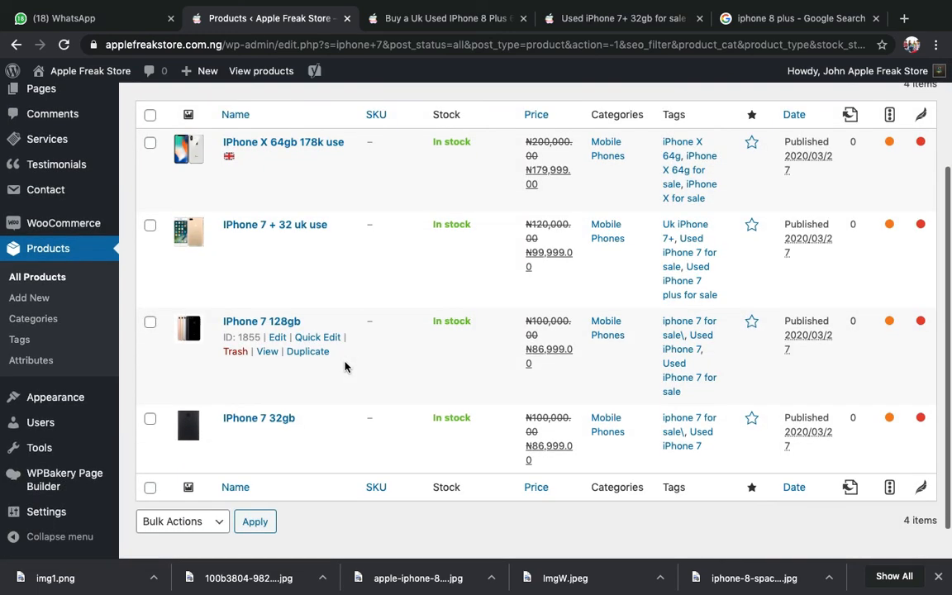
{"action": "scroll", "coordinate": [346, 369], "scroll_direction": "up", "scroll_amount": 2}
{"action": "scroll", "coordinate": [345, 368], "scroll_direction": "up", "scroll_amount": 2}
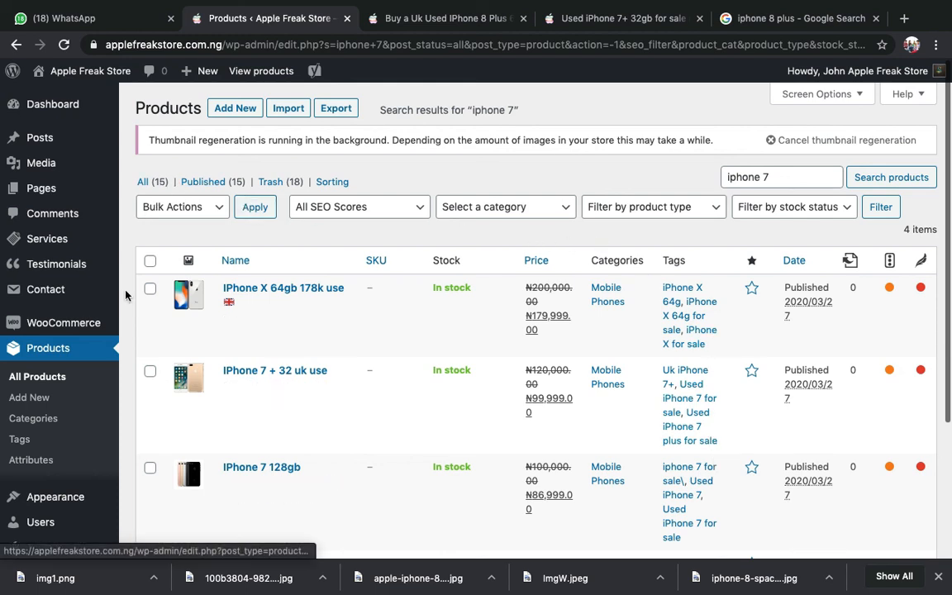
- Reset the product search to all 15 products, then switch to the iPhone 8 Plus 64gb storefront page
{"action": "left_click", "coordinate": [37, 376]}
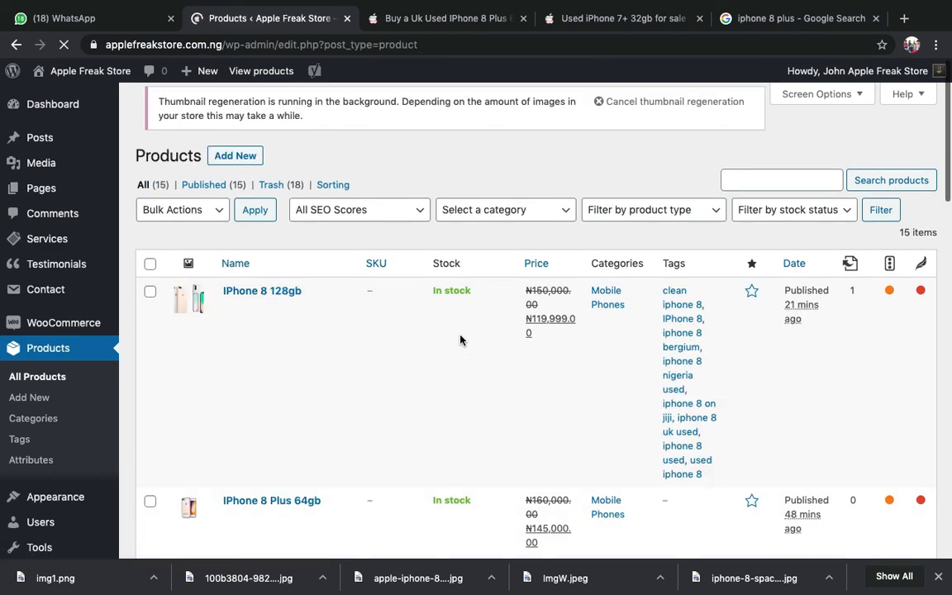
{"action": "scroll", "coordinate": [460, 339], "scroll_direction": "down", "scroll_amount": 3}
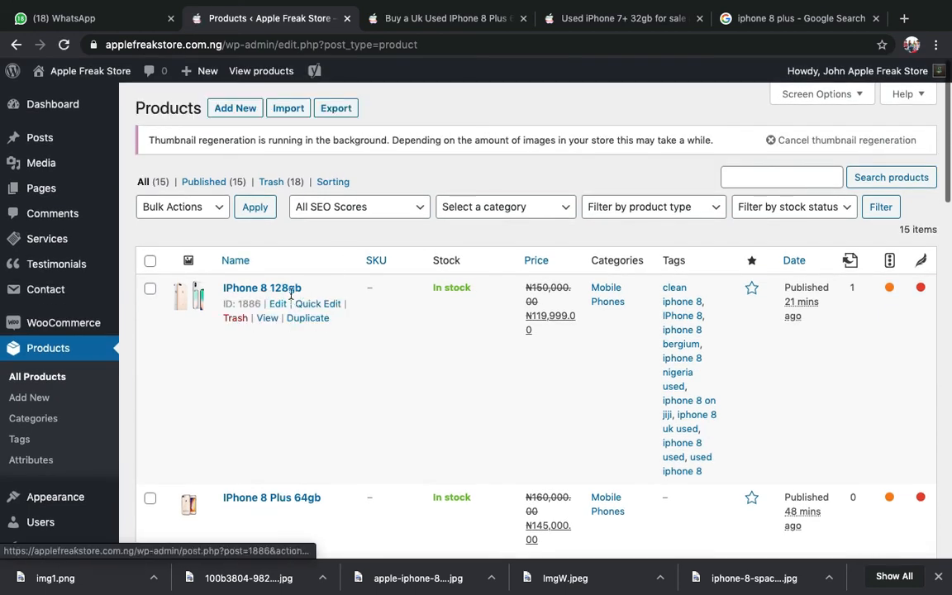
{"action": "scroll", "coordinate": [281, 388], "scroll_direction": "down", "scroll_amount": 2}
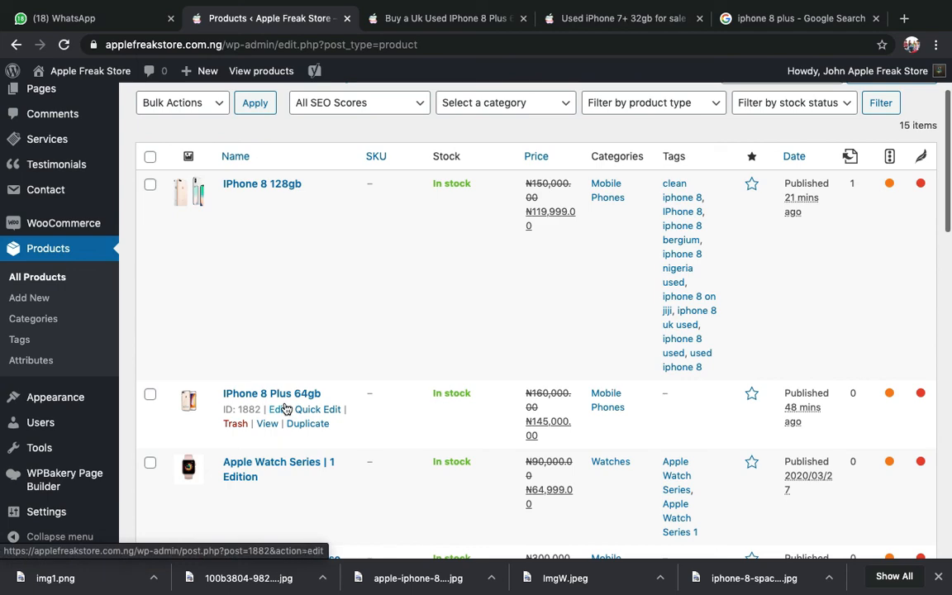
{"action": "scroll", "coordinate": [334, 290], "scroll_direction": "up", "scroll_amount": 3}
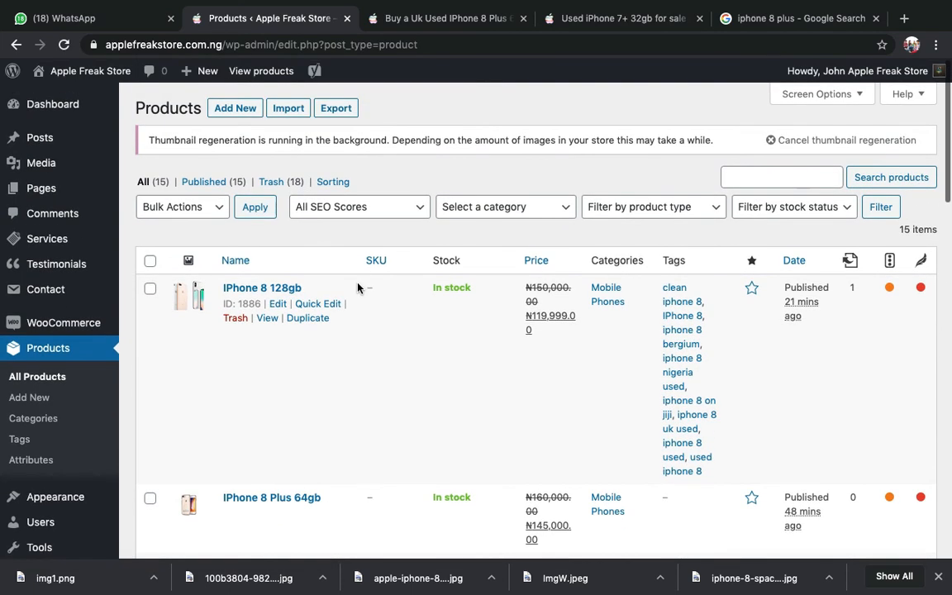
{"action": "scroll", "coordinate": [350, 337], "scroll_direction": "down", "scroll_amount": 15}
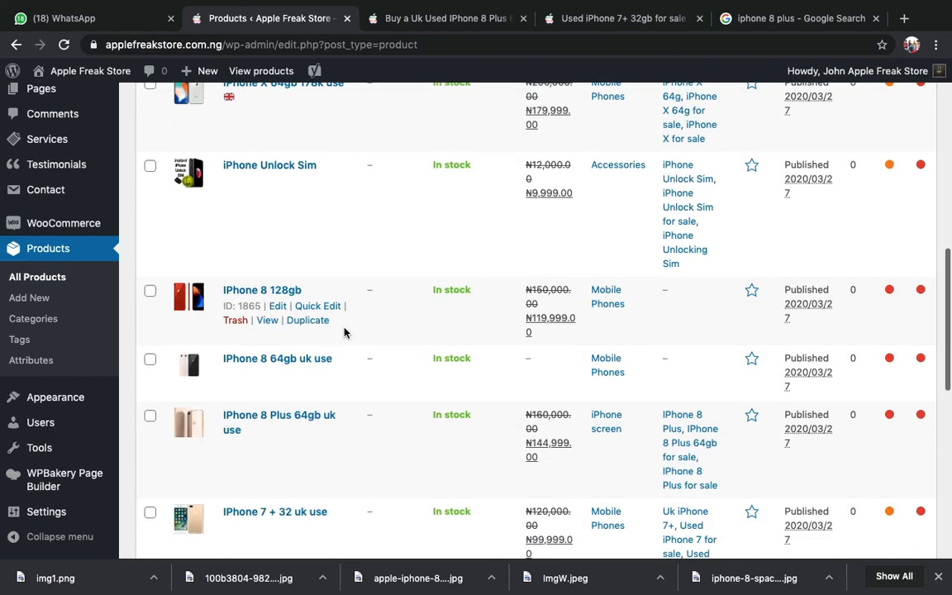
{"action": "scroll", "coordinate": [345, 331], "scroll_direction": "up", "scroll_amount": 15}
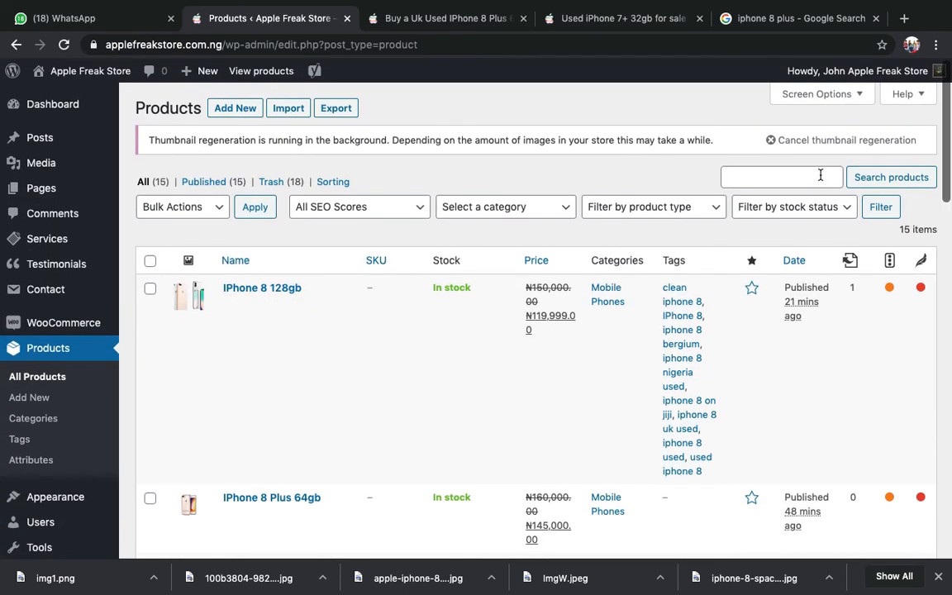
{"action": "left_click", "coordinate": [397, 18]}
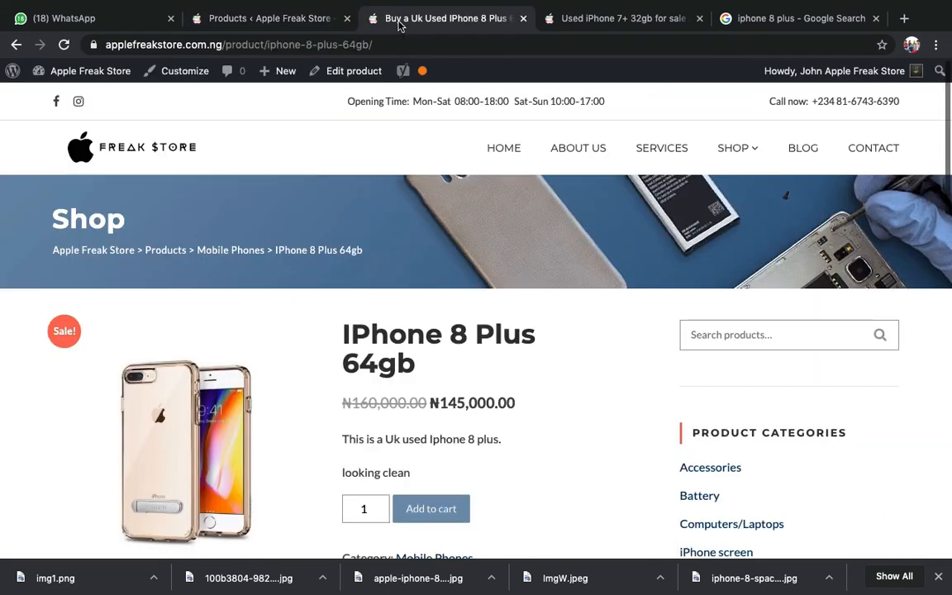
- Go to the Freak Store home page and scroll to Products From Our Shop's four sale items
{"action": "left_click", "coordinate": [104, 164]}
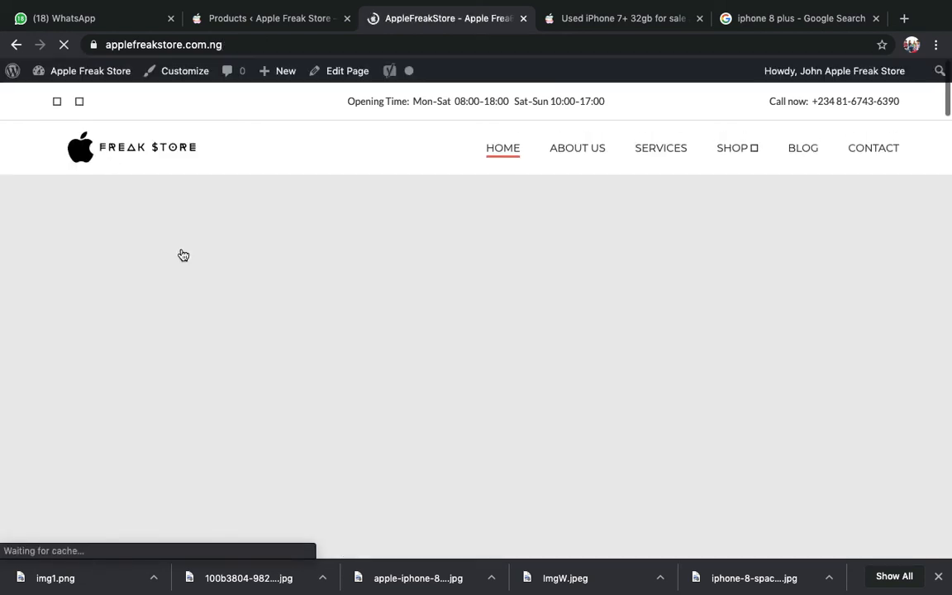
{"action": "scroll", "coordinate": [181, 253], "scroll_direction": "down", "scroll_amount": 5}
{"action": "scroll", "coordinate": [186, 252], "scroll_direction": "down", "scroll_amount": 4}
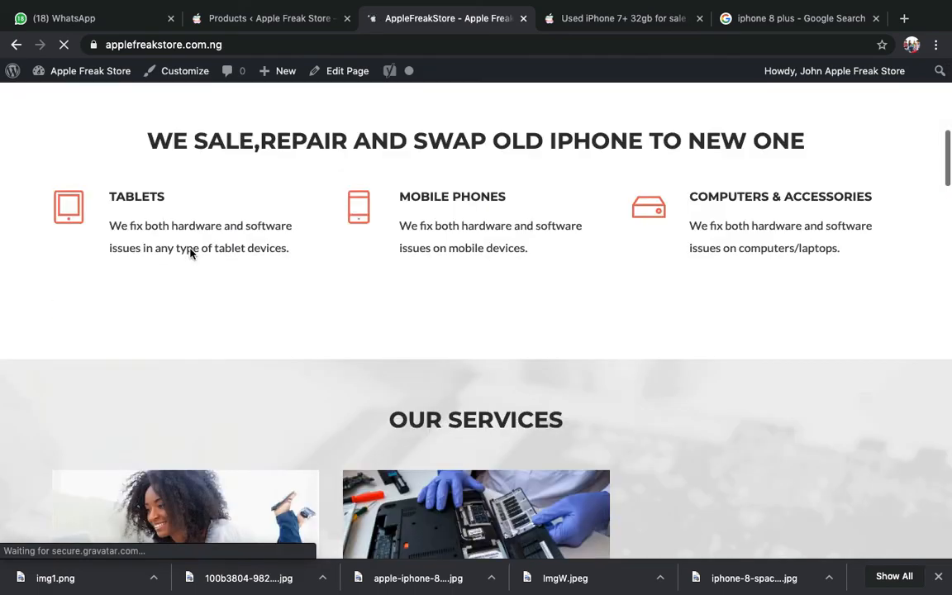
{"action": "scroll", "coordinate": [190, 253], "scroll_direction": "up", "scroll_amount": 2}
{"action": "scroll", "coordinate": [190, 253], "scroll_direction": "down", "scroll_amount": 15}
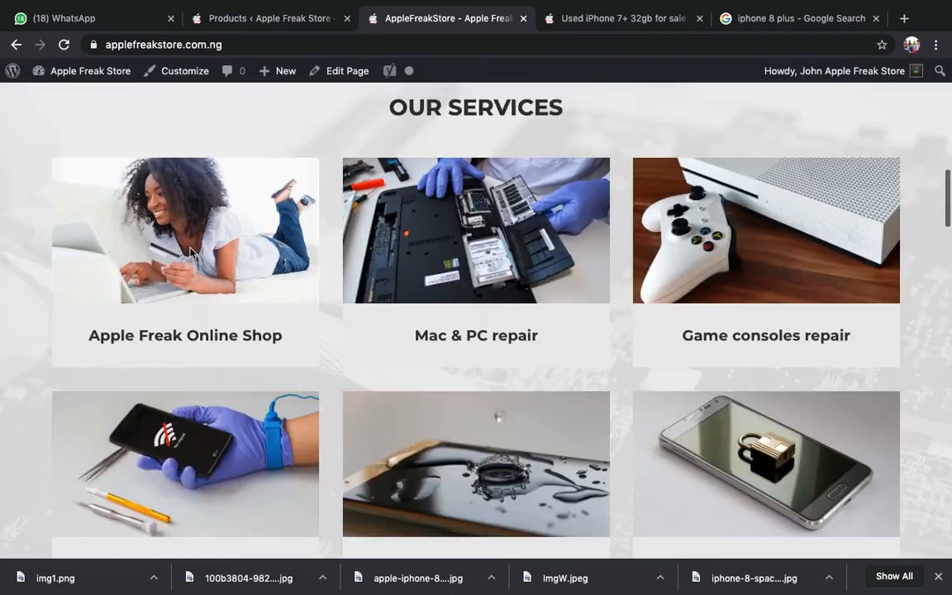
{"action": "scroll", "coordinate": [191, 253], "scroll_direction": "down", "scroll_amount": 5}
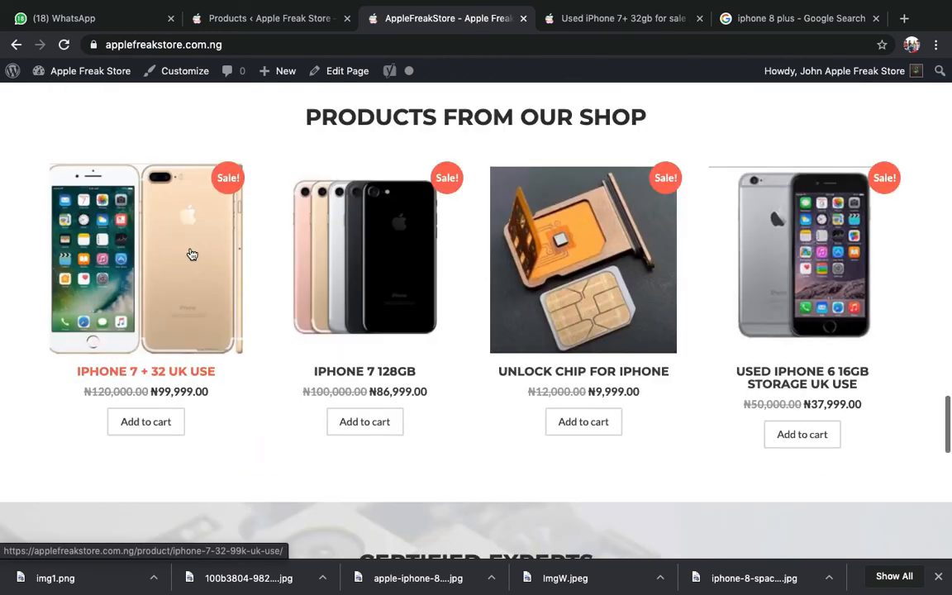
{"action": "scroll", "coordinate": [191, 254], "scroll_direction": "down", "scroll_amount": 1}
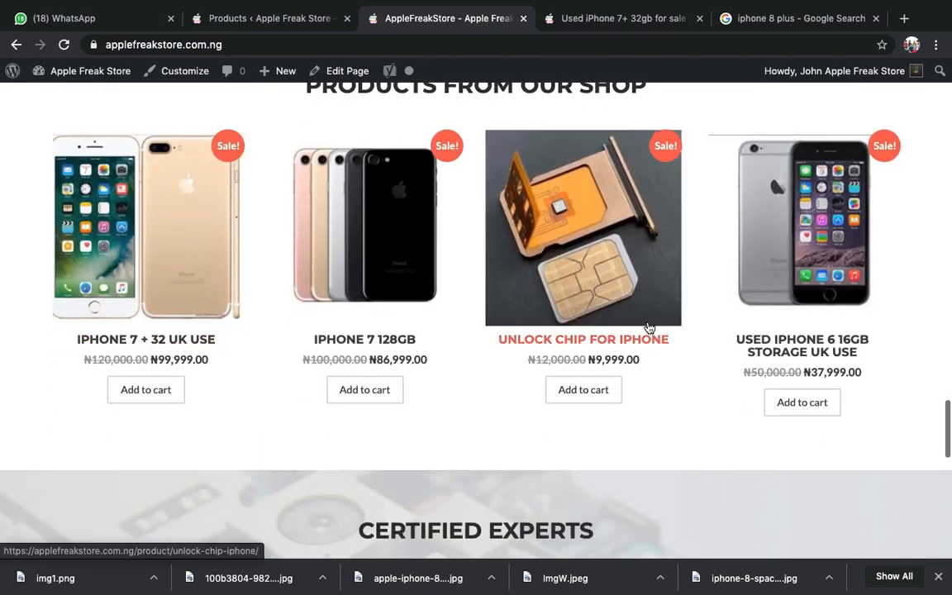
- Open the Unlock Chip for Iphone storefront page (₦9,999.00), then its admin Edit product page
{"action": "left_click", "coordinate": [649, 328]}
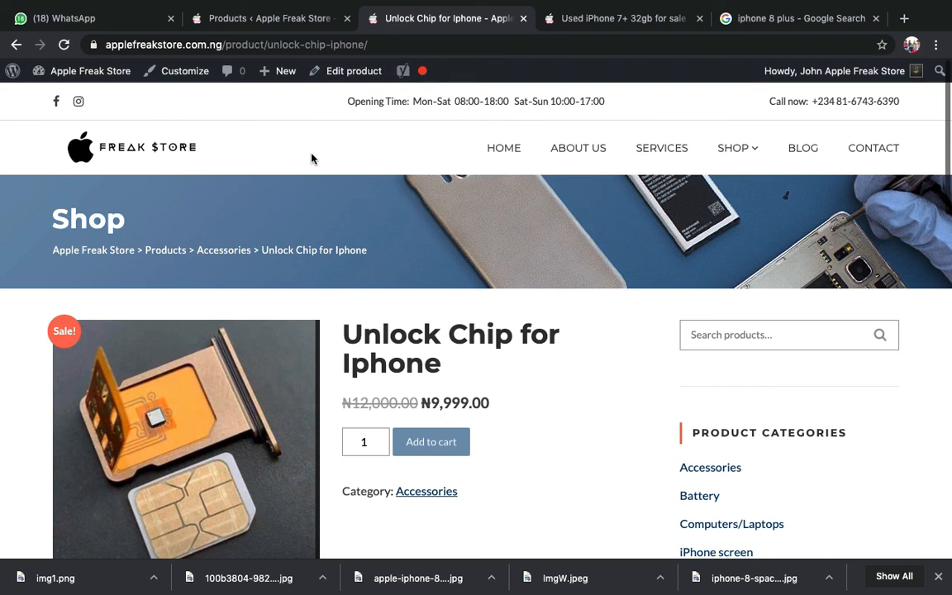
{"action": "left_click", "coordinate": [336, 87]}
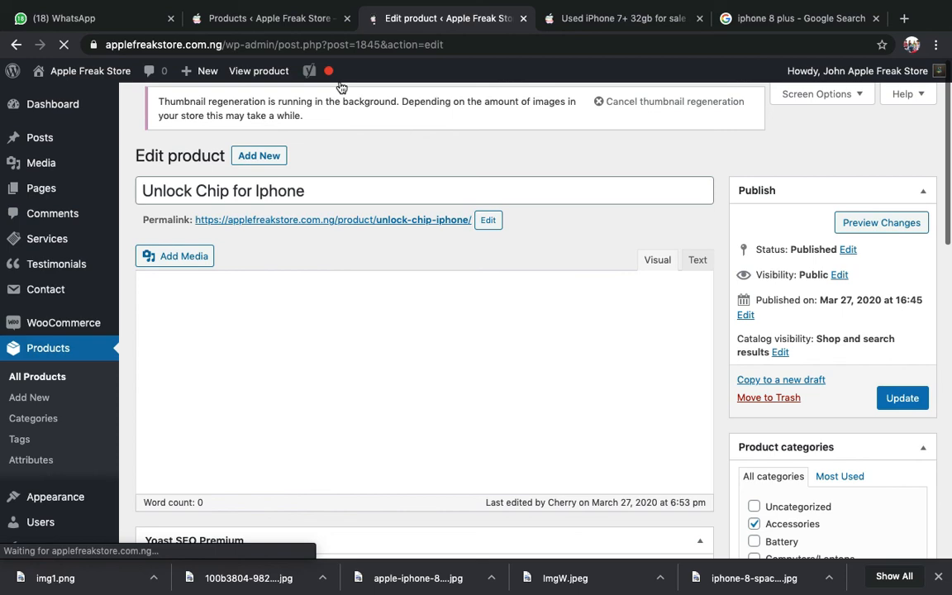
- Show the Unlock Chip's Product data Inventory settings: In stock, stock management off
{"action": "scroll", "coordinate": [368, 357], "scroll_direction": "down", "scroll_amount": 10}
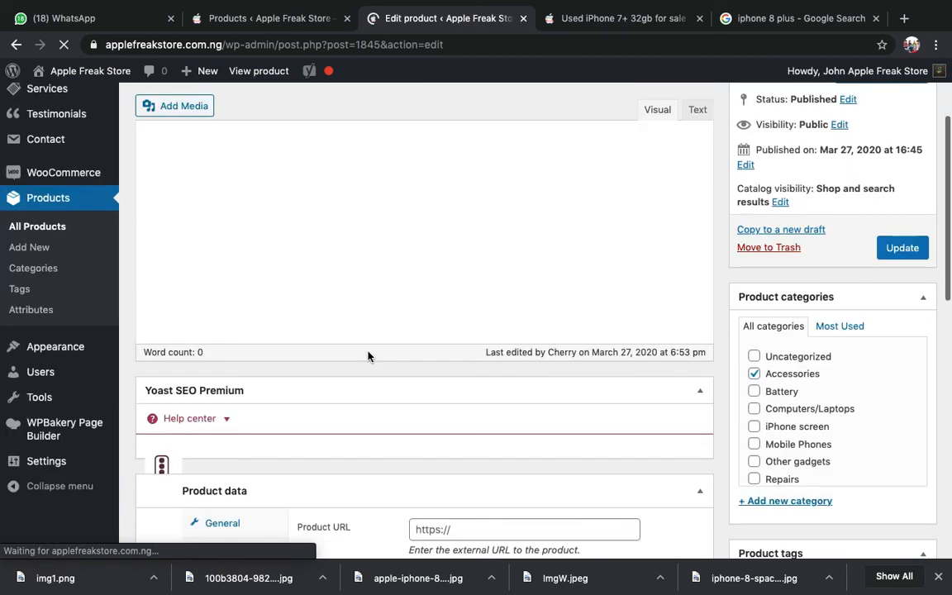
{"action": "scroll", "coordinate": [368, 357], "scroll_direction": "down", "scroll_amount": 10}
{"action": "scroll", "coordinate": [368, 357], "scroll_direction": "up", "scroll_amount": 5}
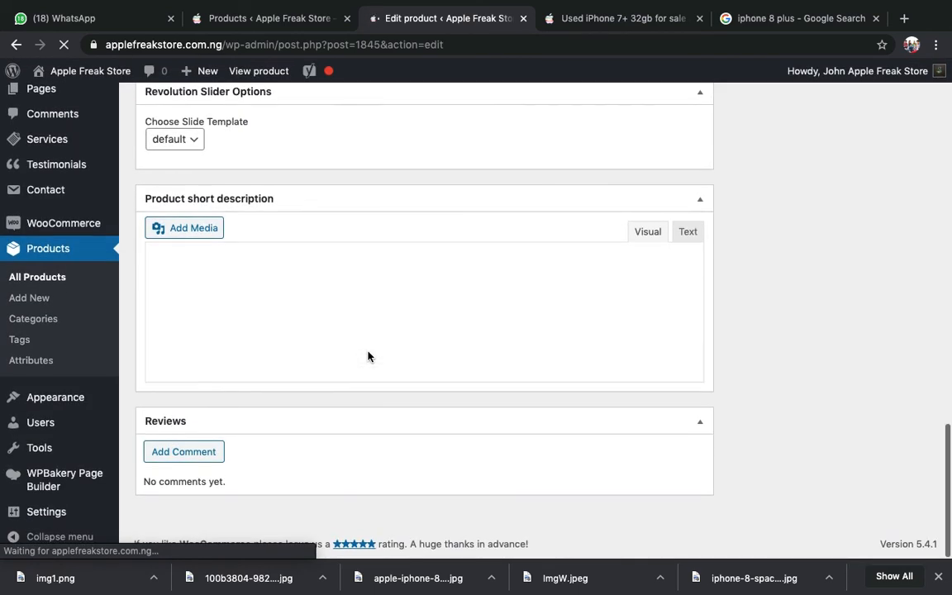
{"action": "scroll", "coordinate": [367, 357], "scroll_direction": "up", "scroll_amount": 3}
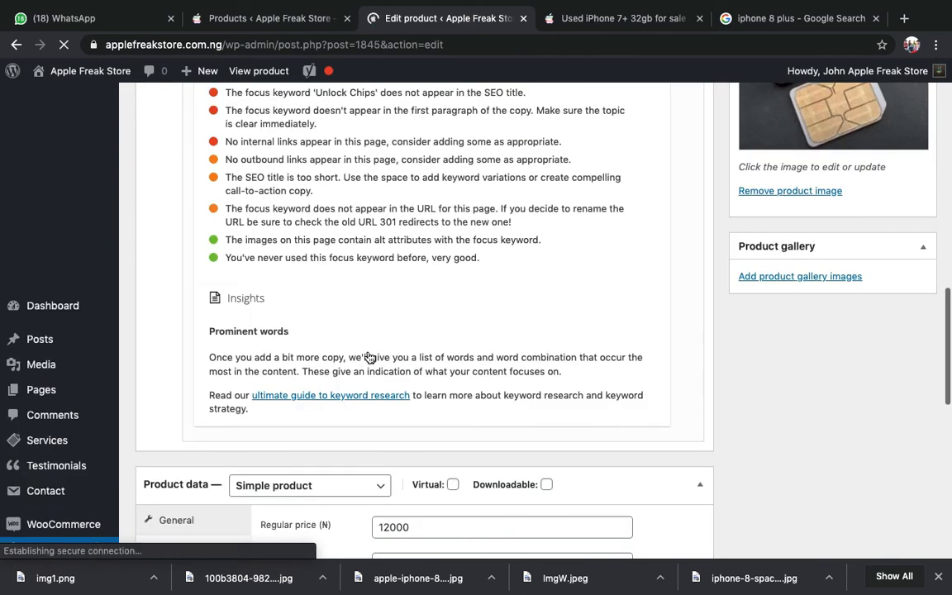
{"action": "scroll", "coordinate": [518, 392], "scroll_direction": "up", "scroll_amount": 2}
{"action": "scroll", "coordinate": [519, 392], "scroll_direction": "down", "scroll_amount": 6}
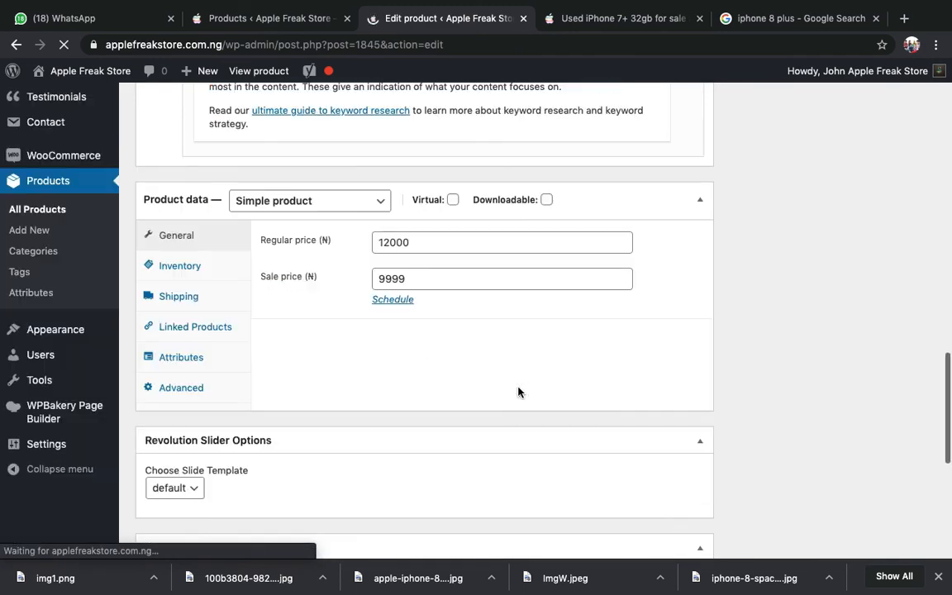
{"action": "scroll", "coordinate": [519, 392], "scroll_direction": "up", "scroll_amount": 2}
{"action": "scroll", "coordinate": [518, 392], "scroll_direction": "up", "scroll_amount": 2}
{"action": "scroll", "coordinate": [518, 392], "scroll_direction": "down", "scroll_amount": 3}
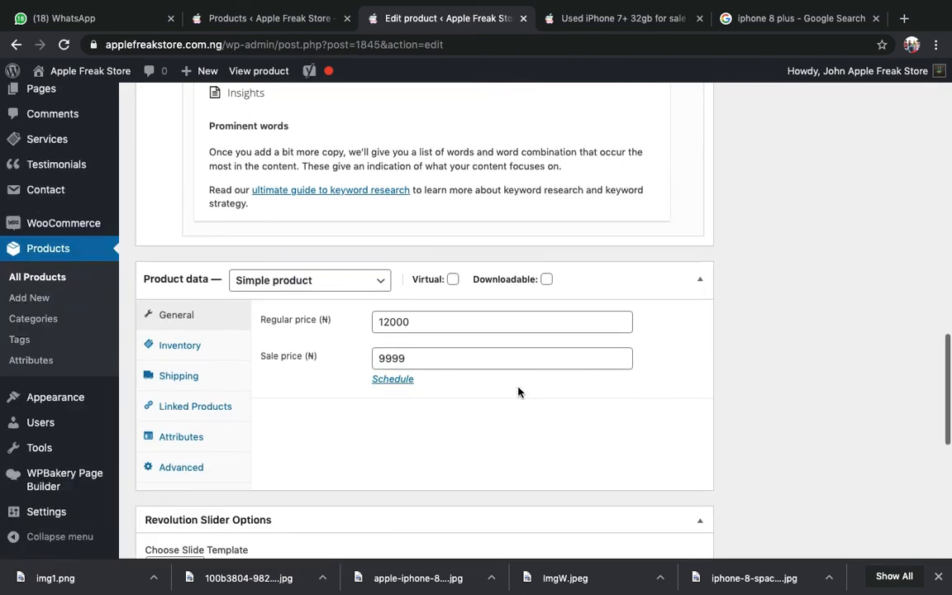
{"action": "scroll", "coordinate": [518, 392], "scroll_direction": "down", "scroll_amount": 1}
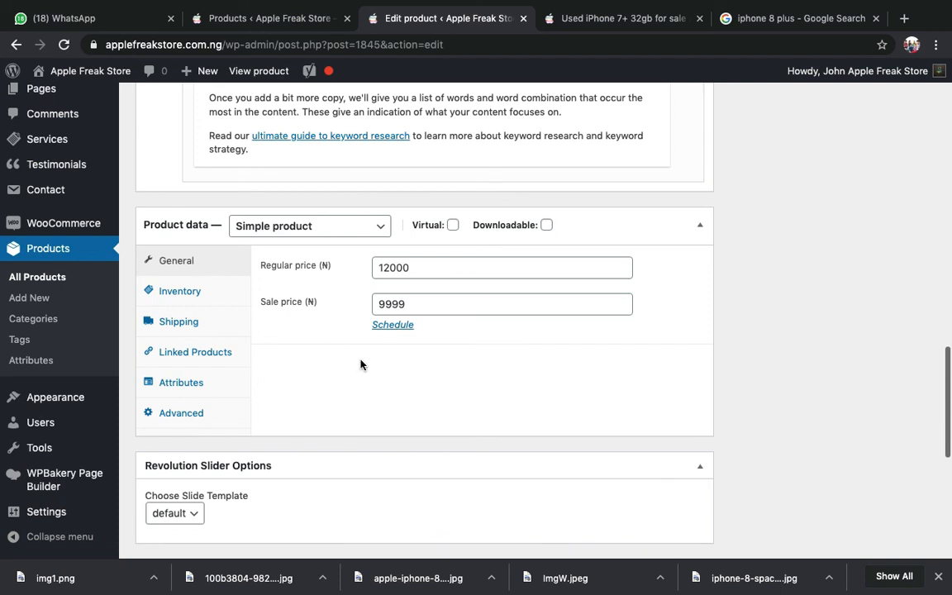
{"action": "left_click", "coordinate": [226, 300]}
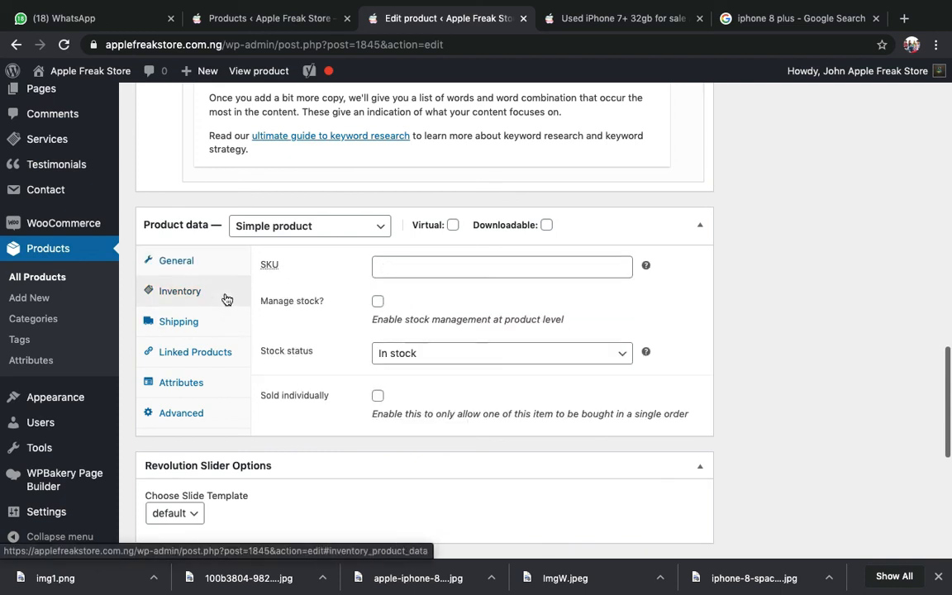
- Check the General prices, then return to Inventory: In stock, no SKU, Sold individually unticked
{"action": "left_click", "coordinate": [191, 260]}
{"action": "scroll", "coordinate": [583, 321], "scroll_direction": "up", "scroll_amount": 2}
{"action": "scroll", "coordinate": [514, 319], "scroll_direction": "down", "scroll_amount": 3}
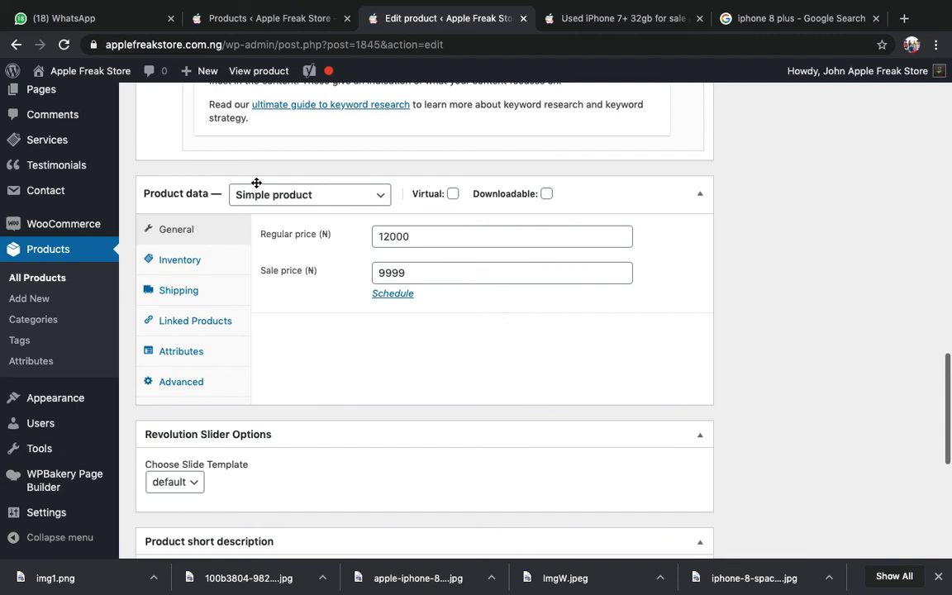
{"action": "left_click", "coordinate": [236, 265]}
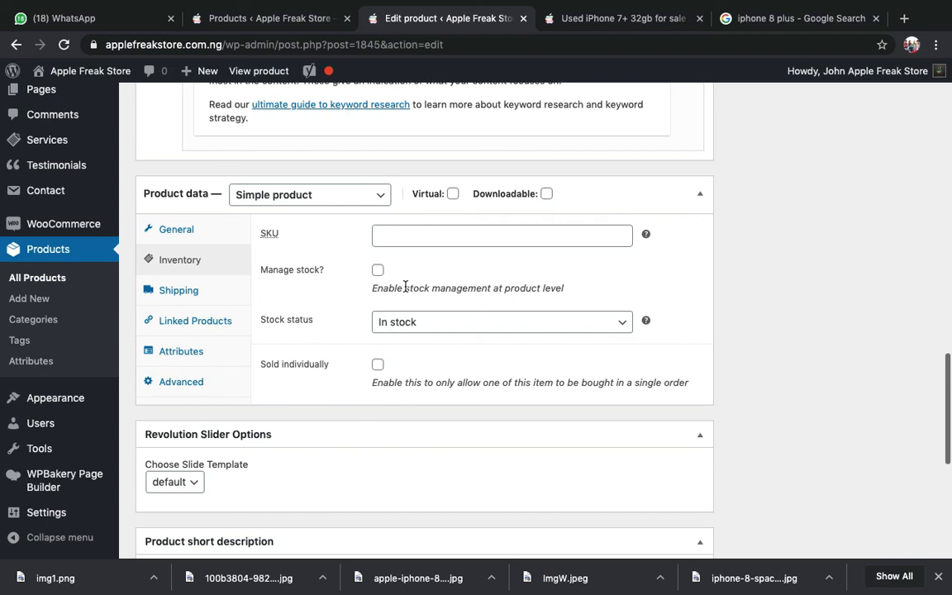
{"action": "scroll", "coordinate": [405, 289], "scroll_direction": "down", "scroll_amount": 1}
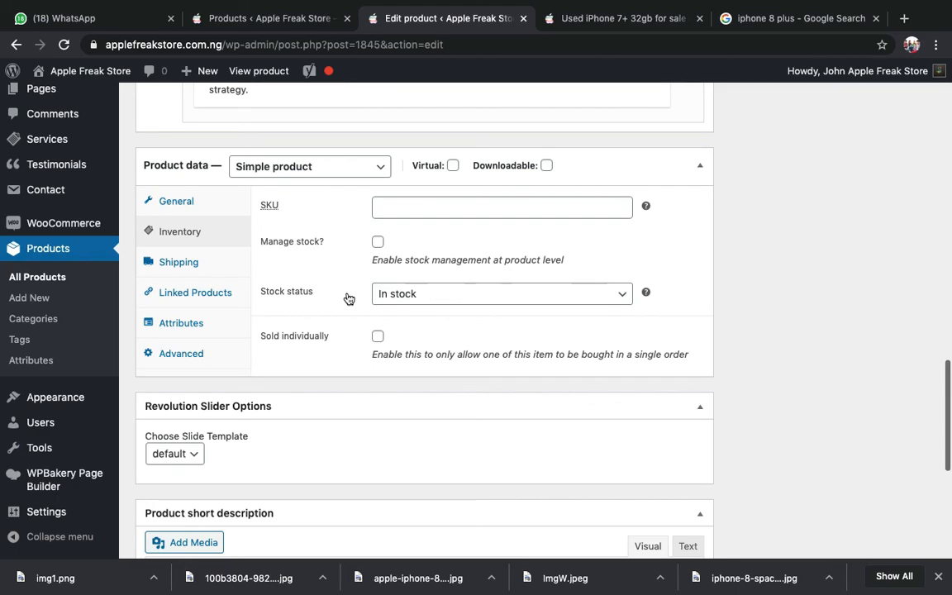
{"action": "scroll", "coordinate": [576, 271], "scroll_direction": "up", "scroll_amount": 15}
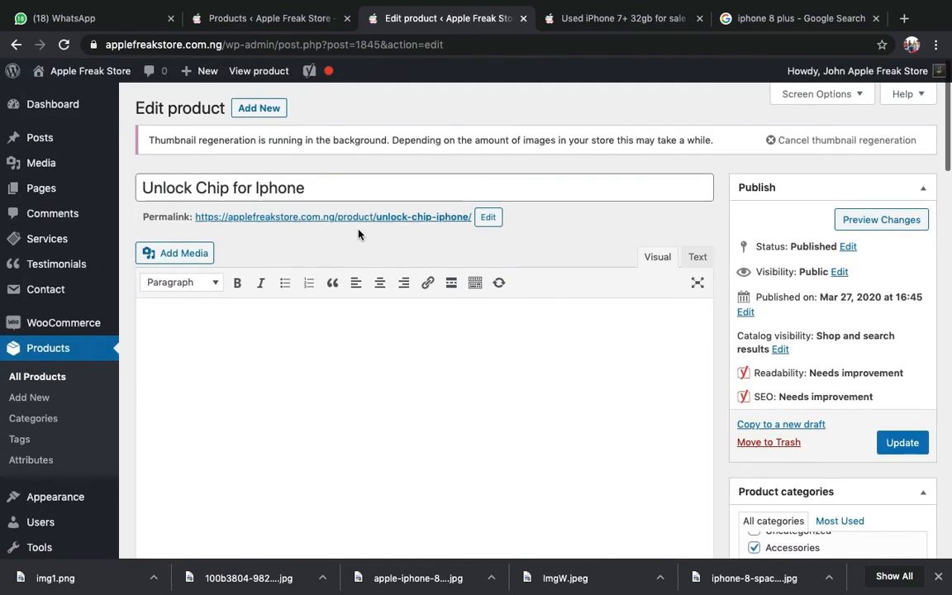
{"action": "scroll", "coordinate": [374, 201], "scroll_direction": "down", "scroll_amount": 15}
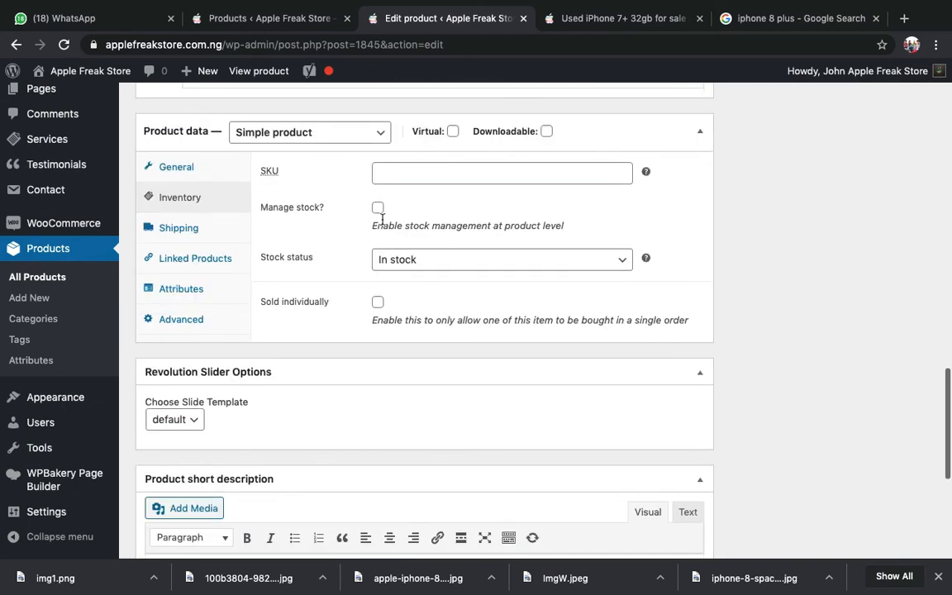
{"action": "left_click", "coordinate": [417, 262]}
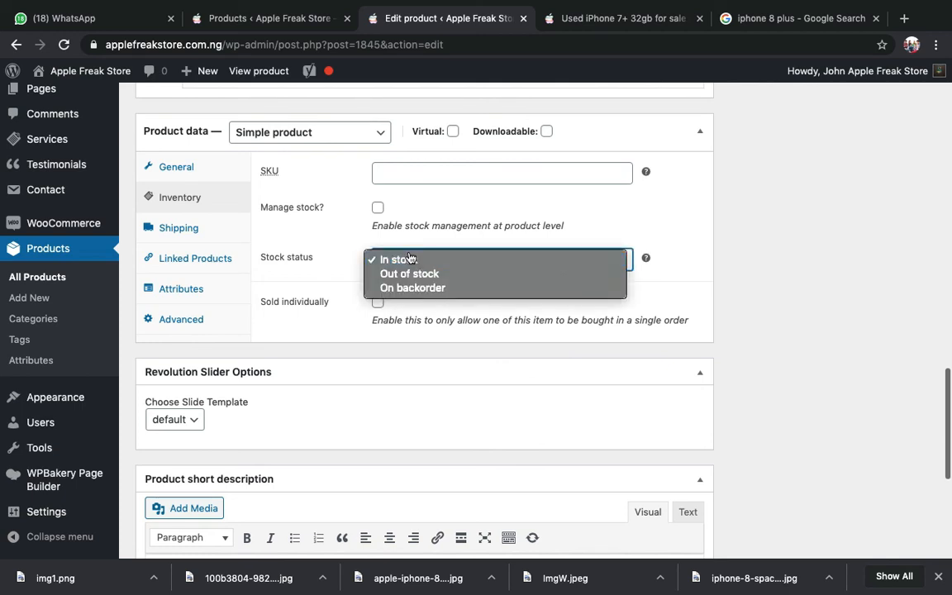
{"action": "left_click", "coordinate": [329, 261]}
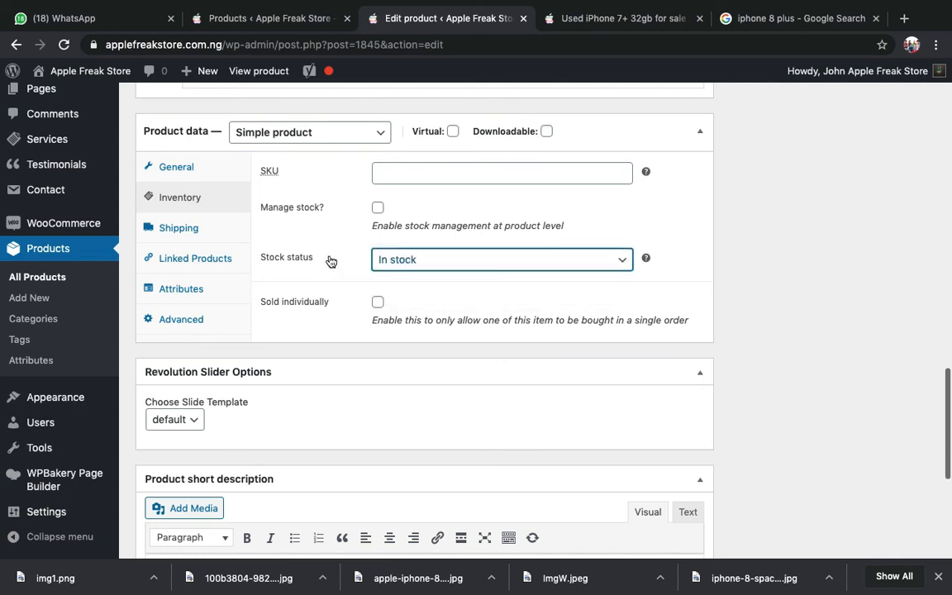
{"action": "left_click", "coordinate": [380, 260]}
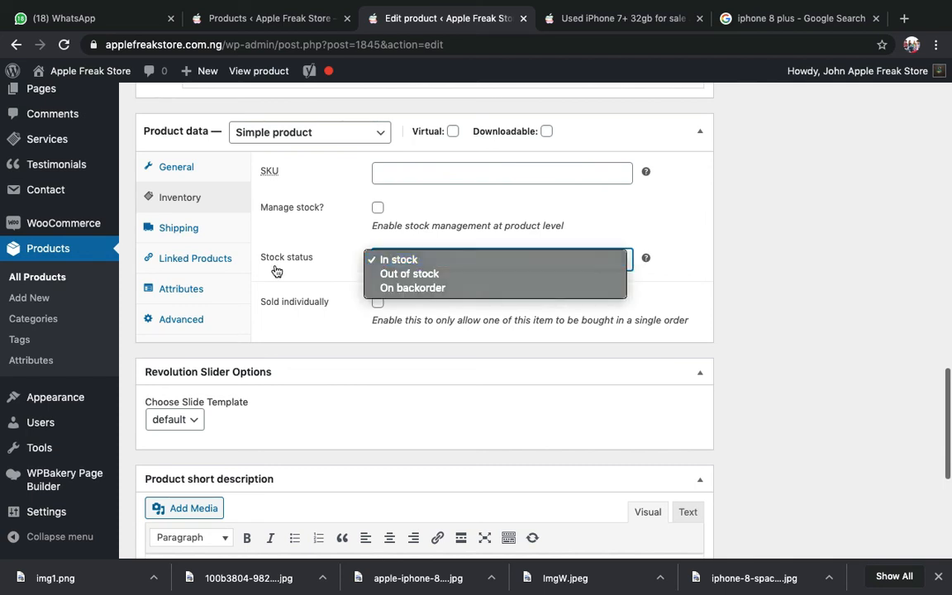
{"action": "left_click", "coordinate": [347, 269]}
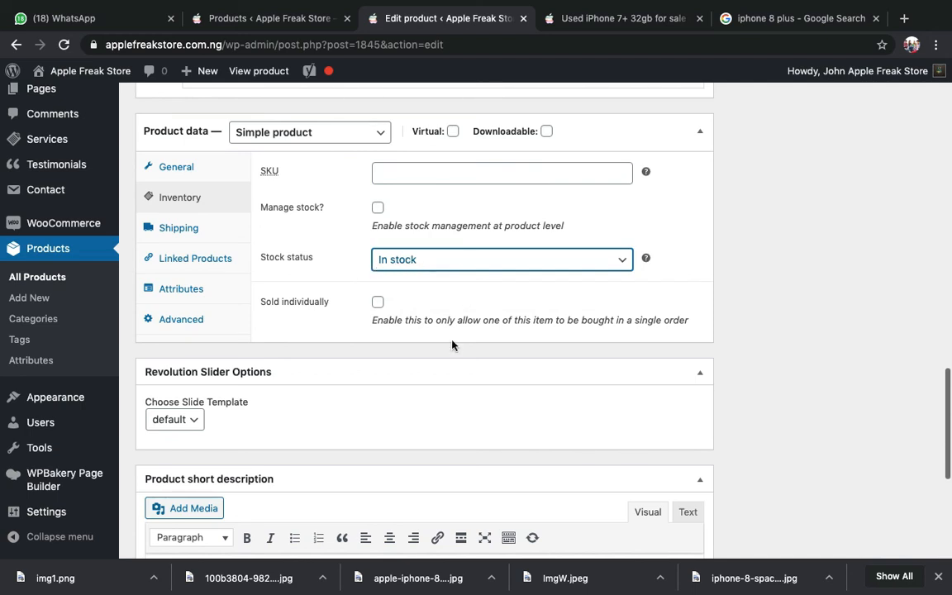
{"action": "left_click", "coordinate": [420, 256]}
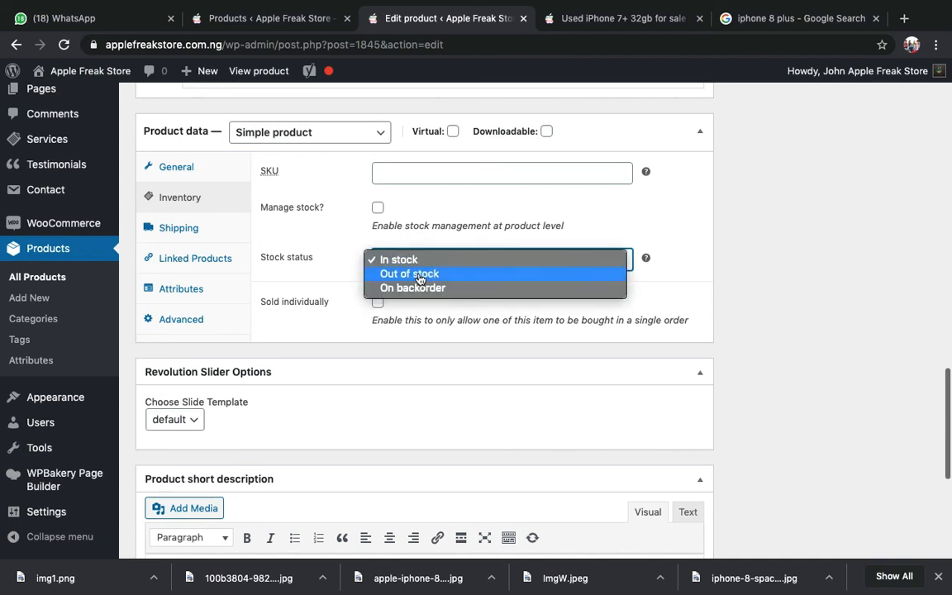
{"action": "left_click", "coordinate": [415, 278]}
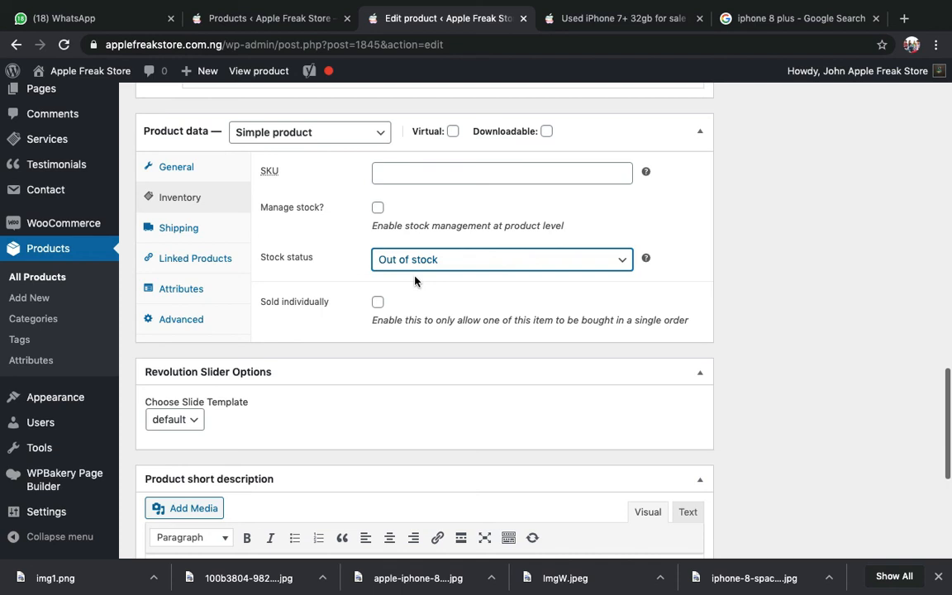
{"action": "left_click", "coordinate": [428, 262]}
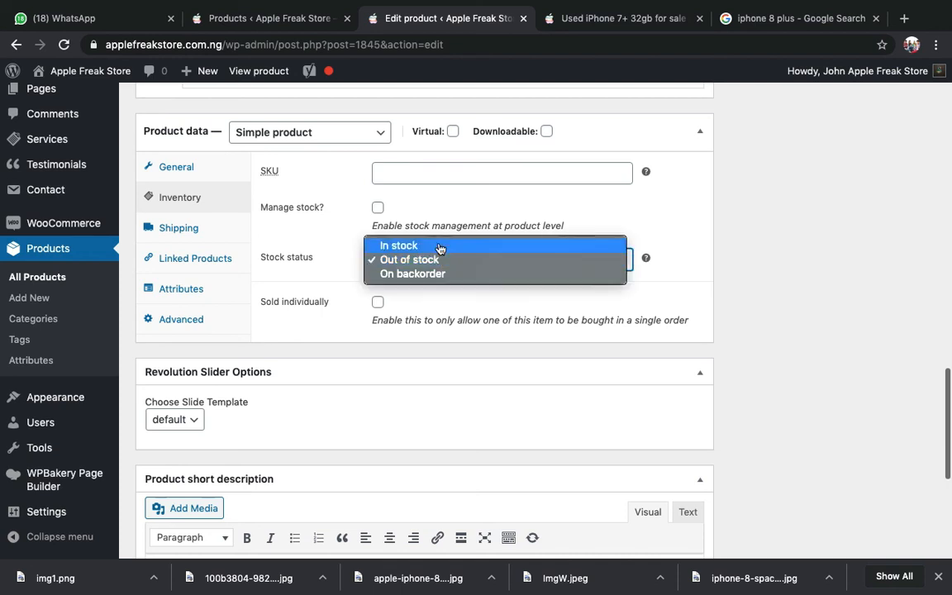
{"action": "left_click", "coordinate": [434, 246]}
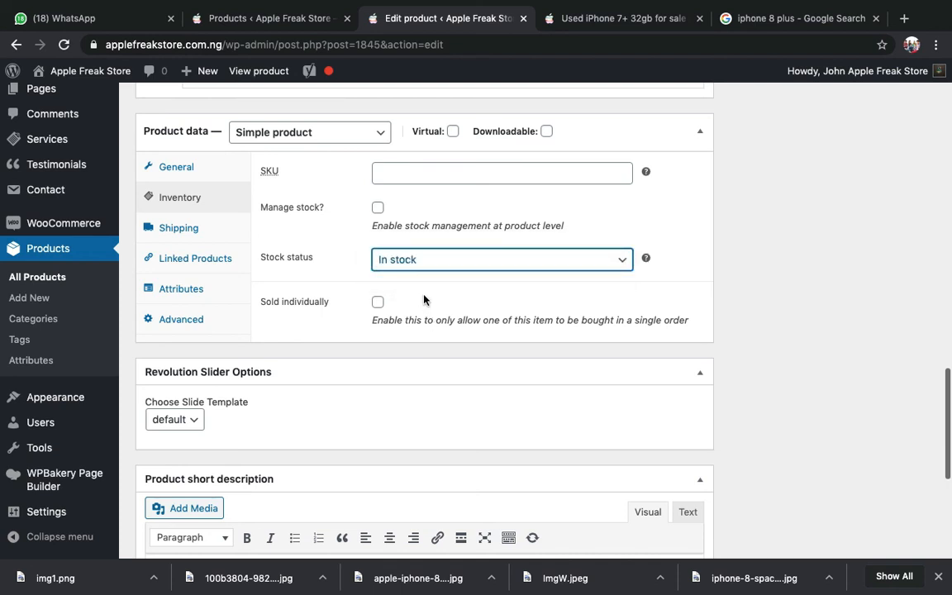
{"action": "left_click", "coordinate": [417, 267]}
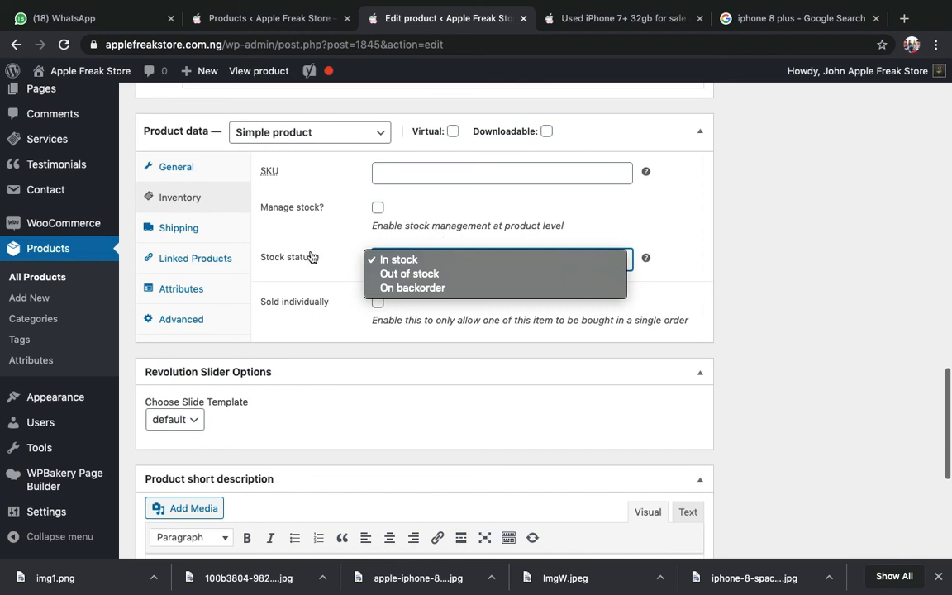
{"action": "left_click", "coordinate": [389, 261]}
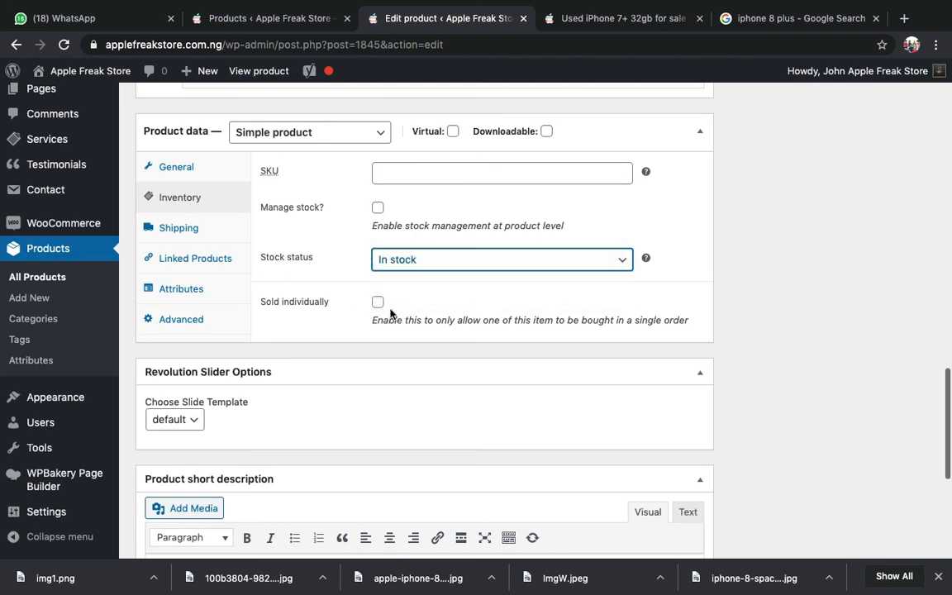
{"action": "scroll", "coordinate": [389, 313], "scroll_direction": "up", "scroll_amount": 1}
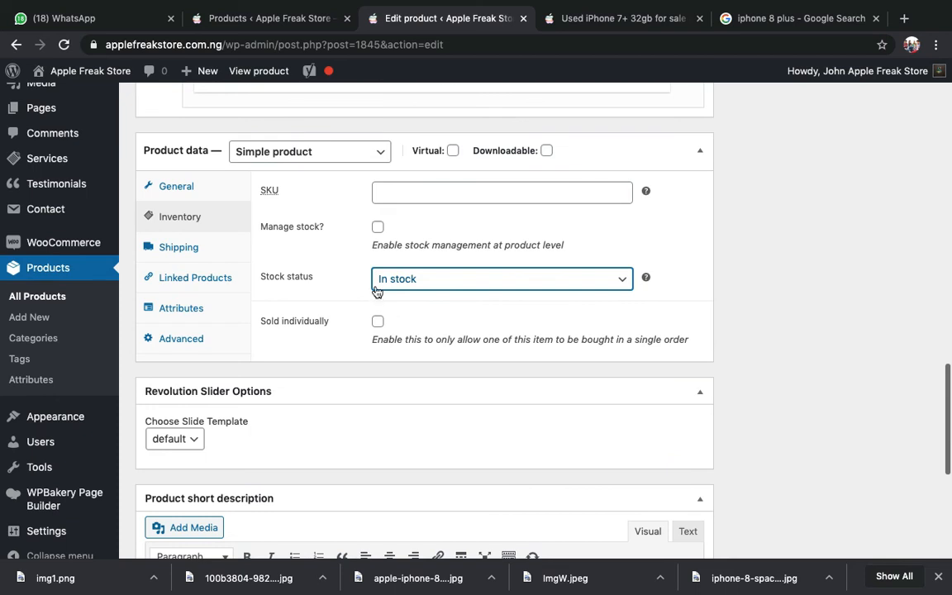
- Tick Manage stock? and replace the stock quantity 0 with 5, leaving backorders not allowed
{"action": "left_click", "coordinate": [378, 228]}
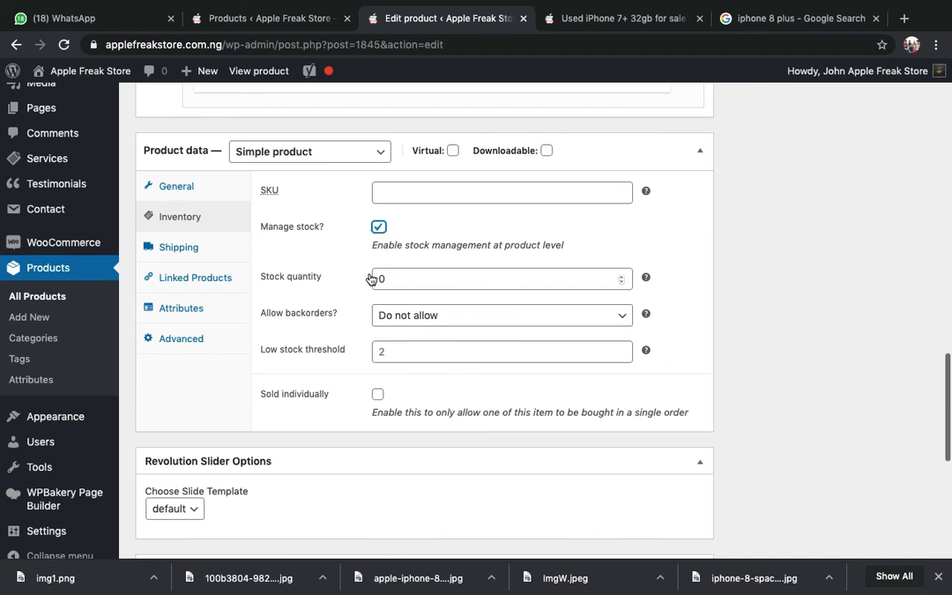
{"action": "left_click", "coordinate": [421, 276]}
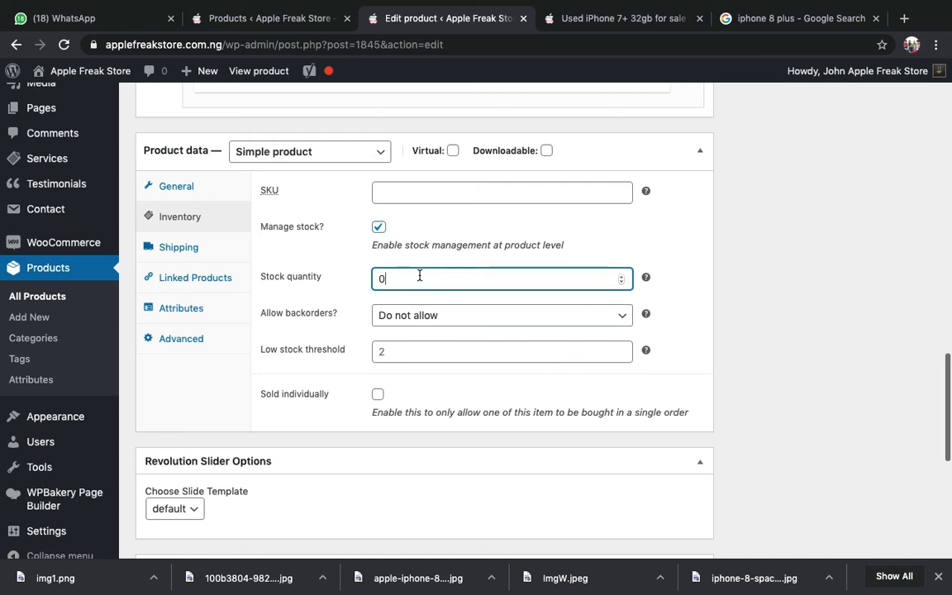
{"action": "key", "text": "BackSpace"}
{"action": "type", "text": "5"}
{"action": "scroll", "coordinate": [868, 358], "scroll_direction": "up", "scroll_amount": 15}
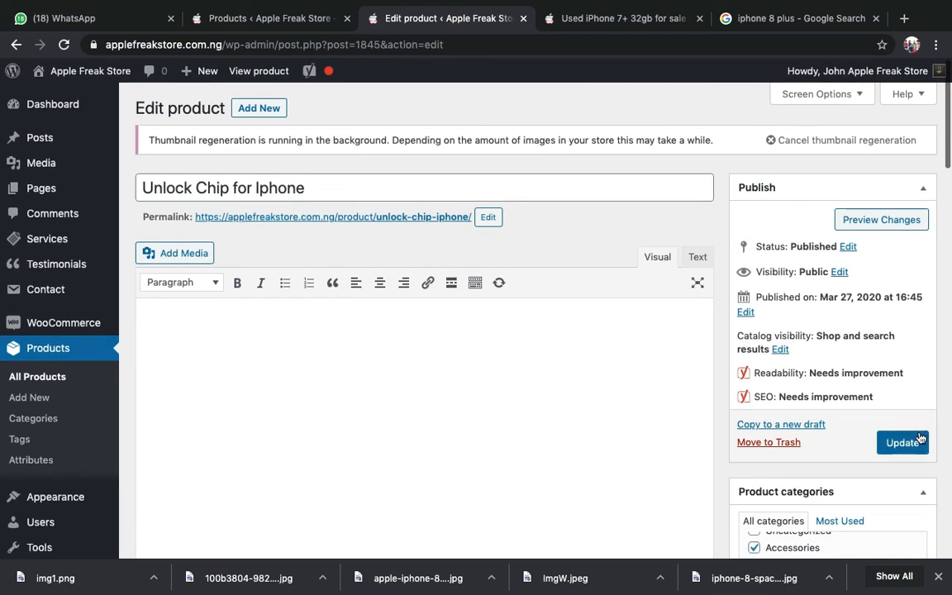
- Update the Unlock Chip product and view its storefront page showing 5 in stock
{"action": "left_click", "coordinate": [905, 446]}
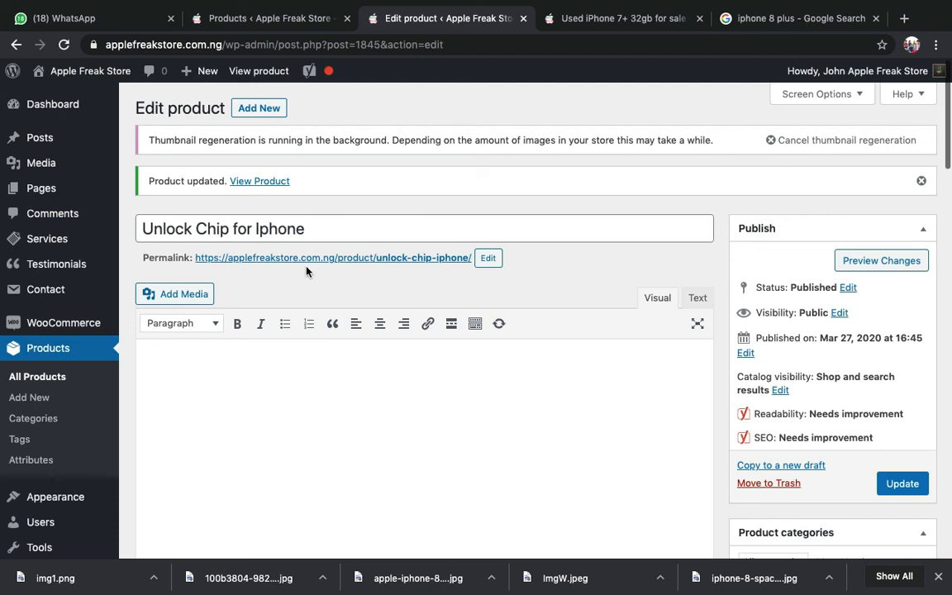
{"action": "left_click", "coordinate": [259, 182]}
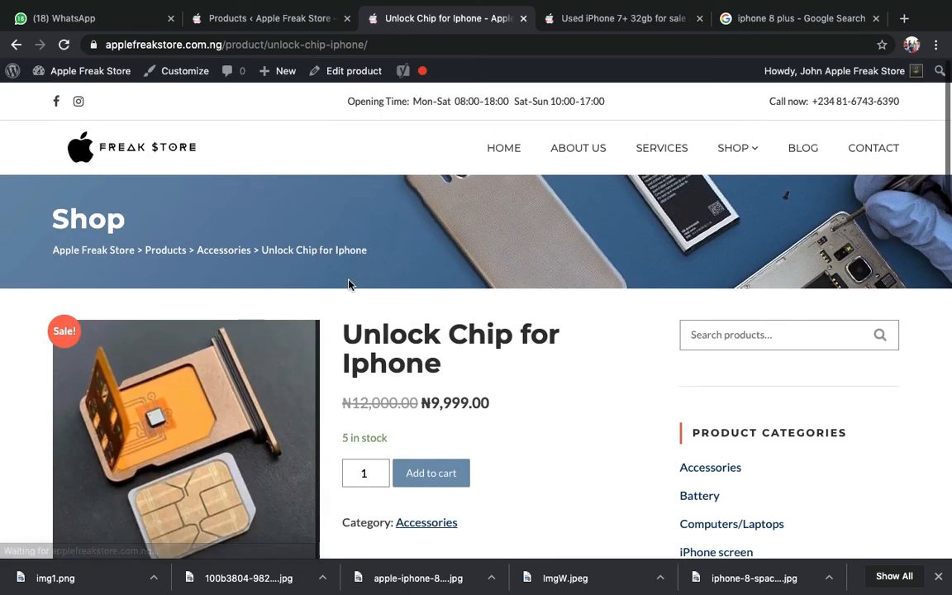
- Highlight the '5 in stock' line on the Unlock Chip page, then return to All Products
{"action": "scroll", "coordinate": [376, 402], "scroll_direction": "down", "scroll_amount": 1}
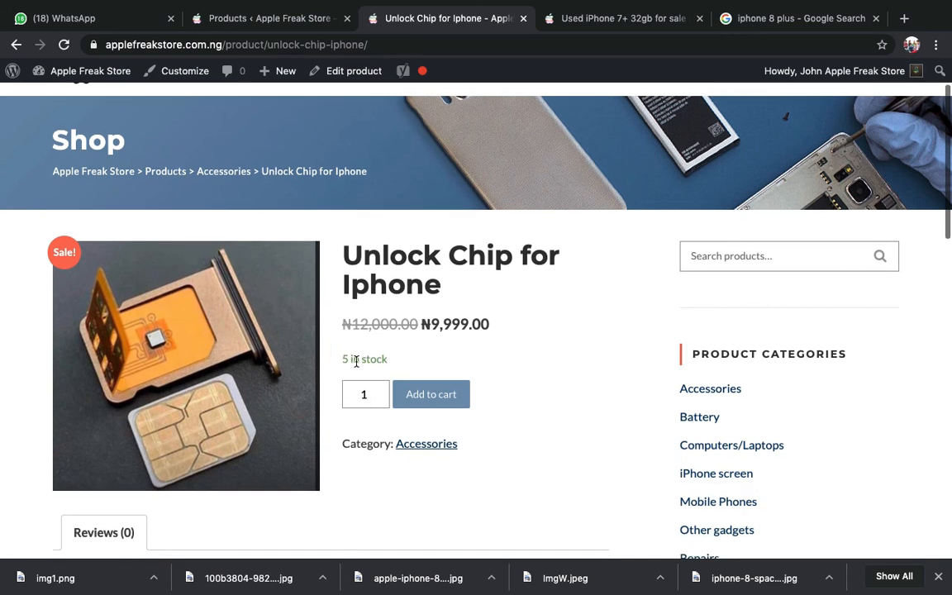
{"action": "double_click", "coordinate": [376, 362]}
{"action": "triple_click", "coordinate": [373, 362]}
{"action": "left_click", "coordinate": [373, 362]}
{"action": "scroll", "coordinate": [391, 372], "scroll_direction": "down", "scroll_amount": 3}
{"action": "scroll", "coordinate": [392, 372], "scroll_direction": "up", "scroll_amount": 5}
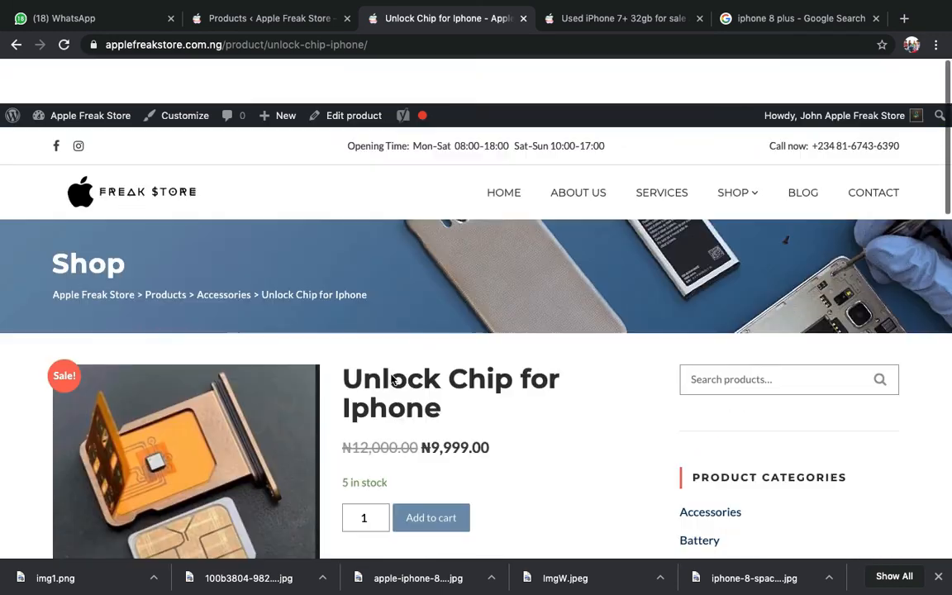
{"action": "scroll", "coordinate": [392, 371], "scroll_direction": "down", "scroll_amount": 4}
{"action": "scroll", "coordinate": [392, 375], "scroll_direction": "down", "scroll_amount": 3}
{"action": "scroll", "coordinate": [391, 379], "scroll_direction": "up", "scroll_amount": 8}
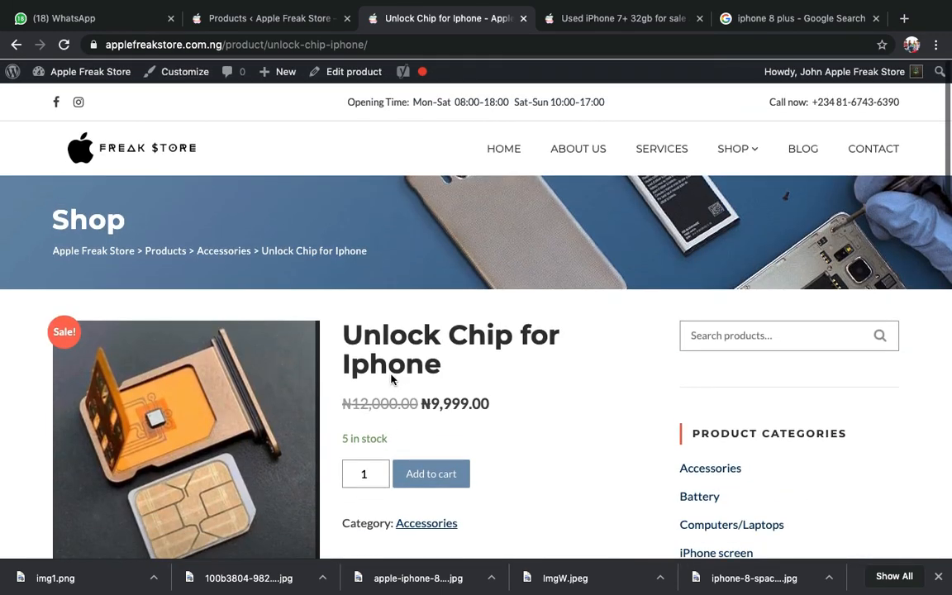
{"action": "left_click", "coordinate": [268, 19]}
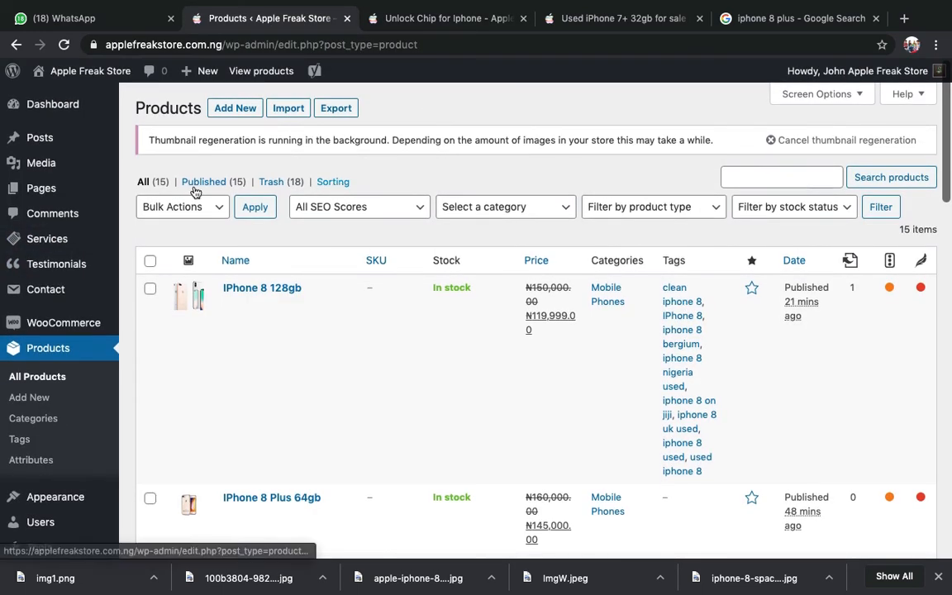
- Open the empty Comments list, then scroll through the Unlock Chip storefront page again
{"action": "left_click", "coordinate": [73, 222]}
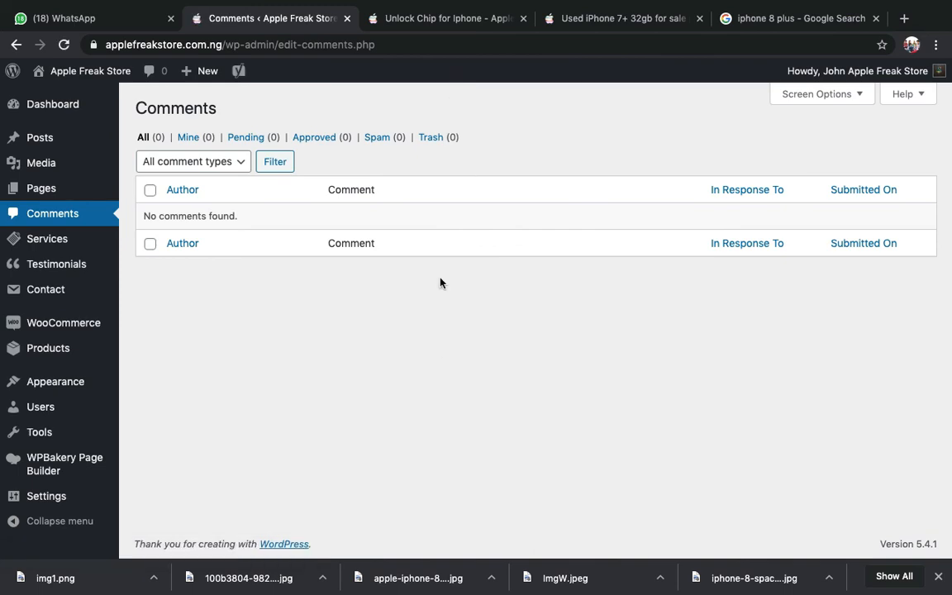
{"action": "left_click", "coordinate": [428, 20]}
{"action": "scroll", "coordinate": [373, 265], "scroll_direction": "down", "scroll_amount": 5}
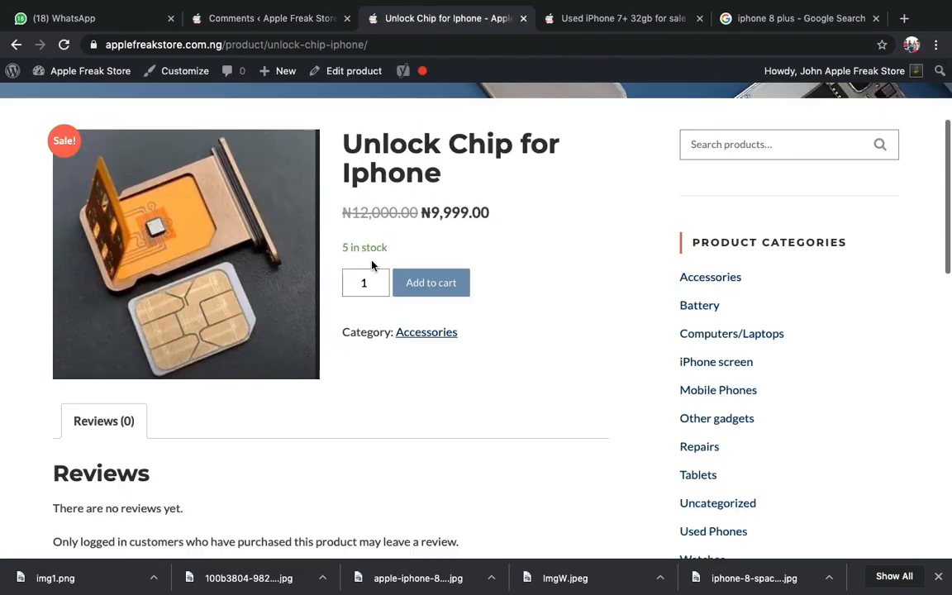
{"action": "scroll", "coordinate": [438, 324], "scroll_direction": "up", "scroll_amount": 2}
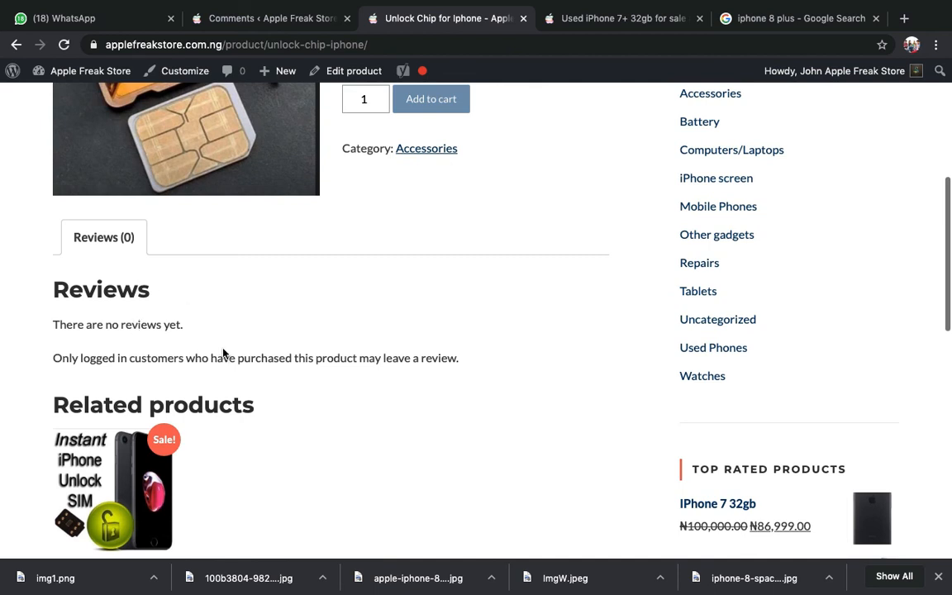
{"action": "scroll", "coordinate": [223, 353], "scroll_direction": "up", "scroll_amount": 3}
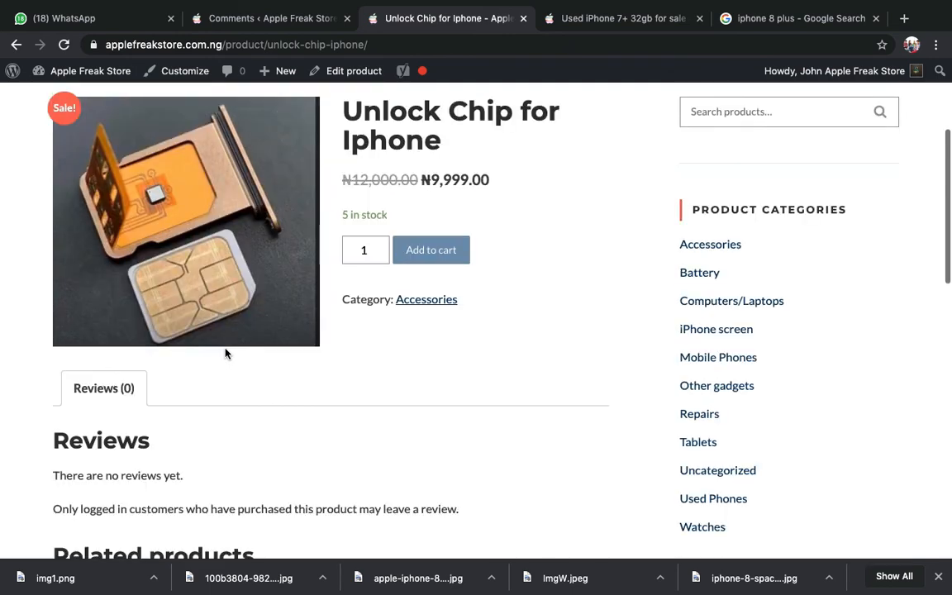
{"action": "scroll", "coordinate": [226, 354], "scroll_direction": "down", "scroll_amount": 5}
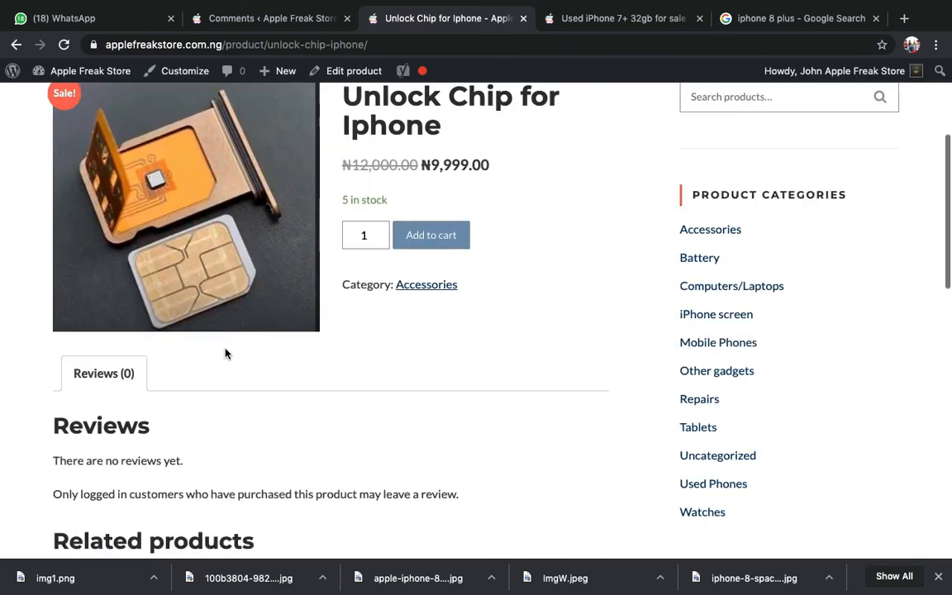
{"action": "scroll", "coordinate": [227, 344], "scroll_direction": "down", "scroll_amount": 6}
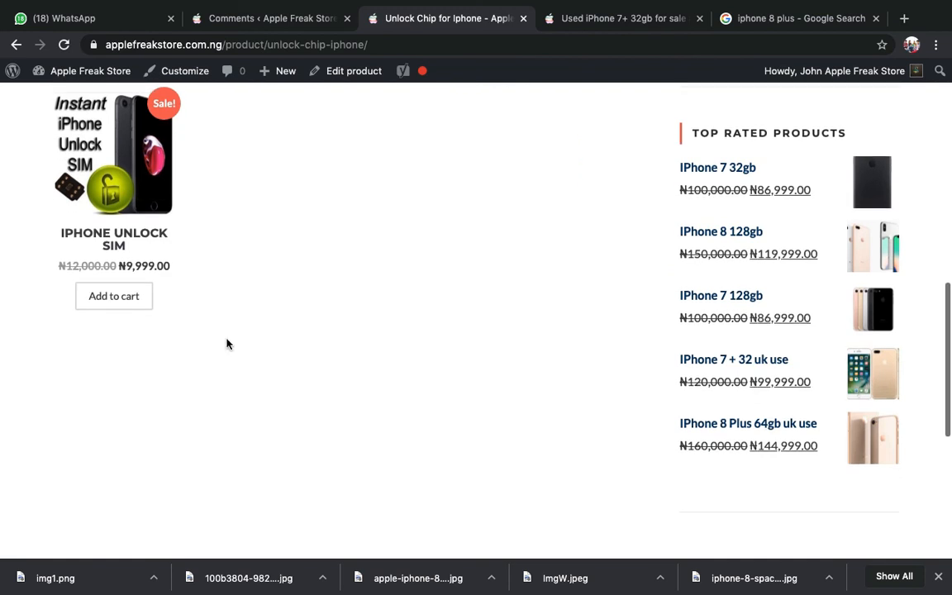
- Return to the admin Comments page showing no comments found
{"action": "left_click", "coordinate": [248, 13]}
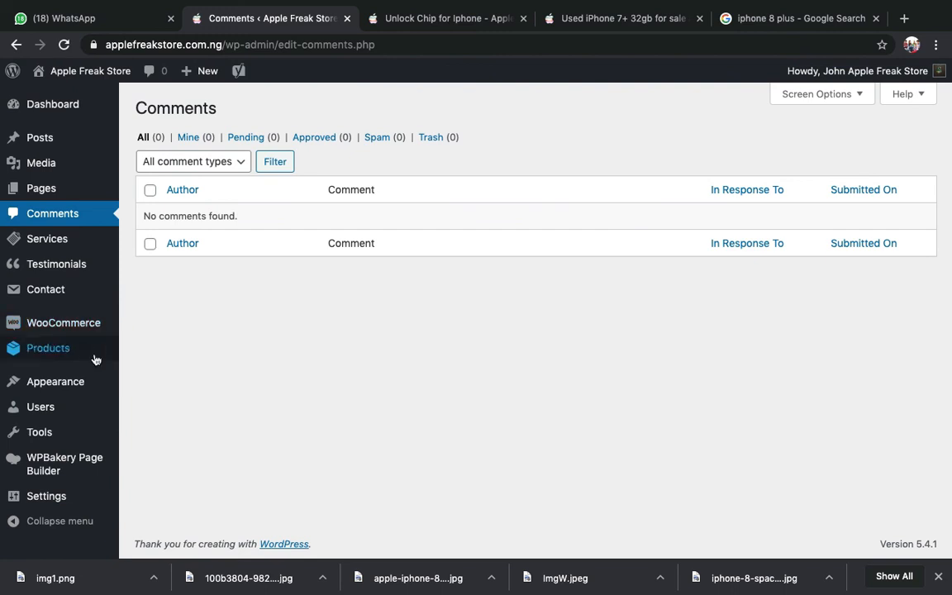
{"action": "mouse_move", "coordinate": [85, 348]}
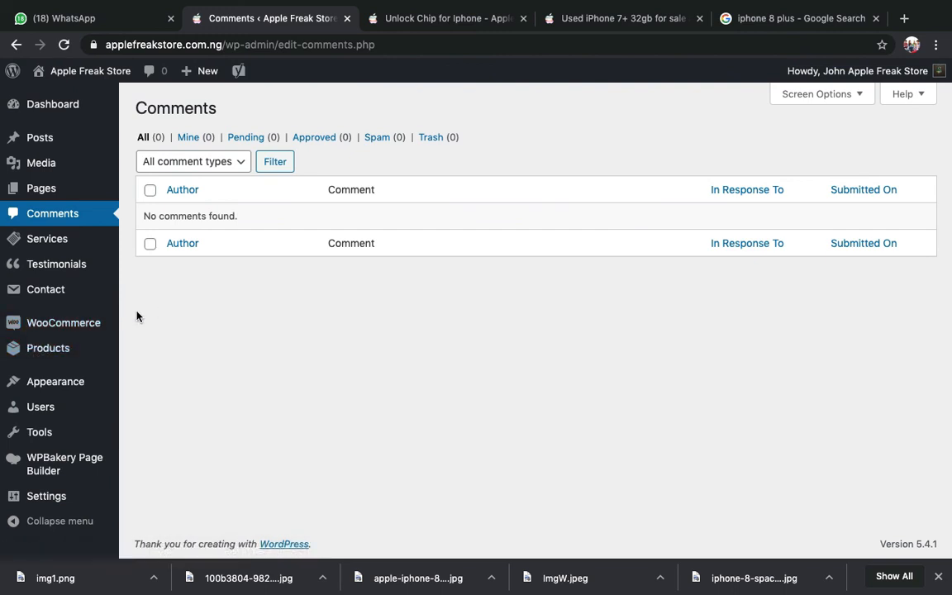
{"action": "mouse_move", "coordinate": [111, 323]}
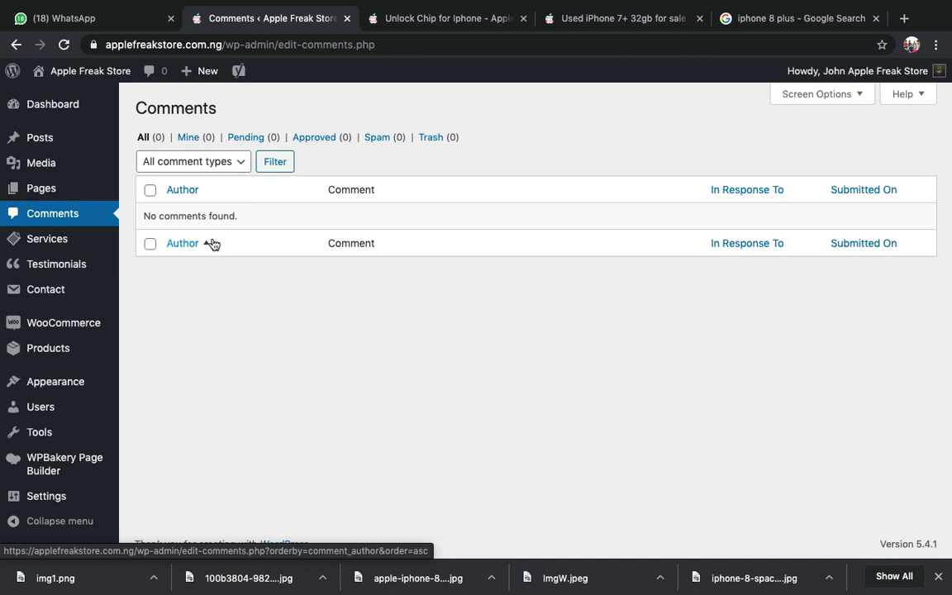
- Open WooCommerce Orders to see order #1892 for ₦102,999.00 pending payment
{"action": "left_click", "coordinate": [130, 324]}
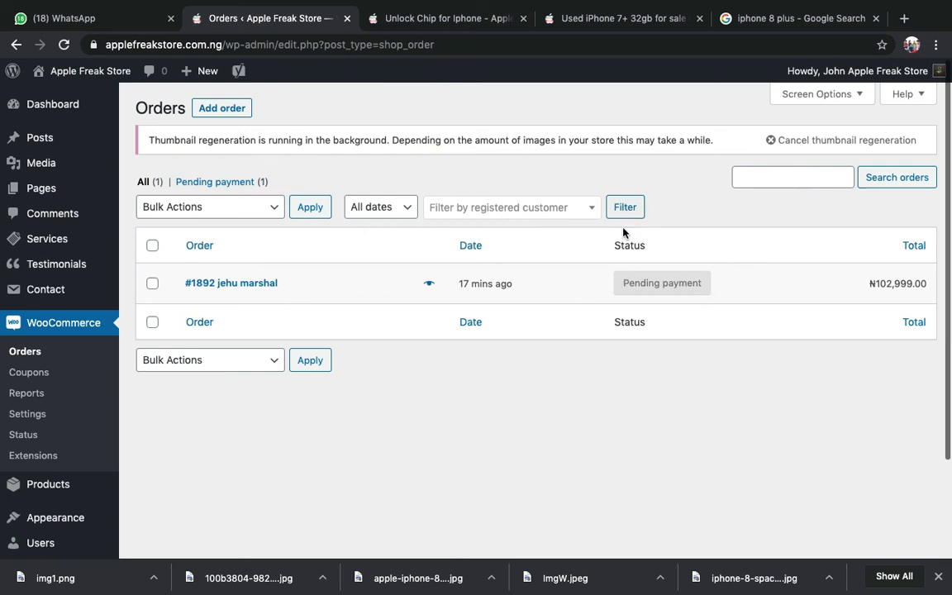
{"action": "left_click", "coordinate": [428, 283]}
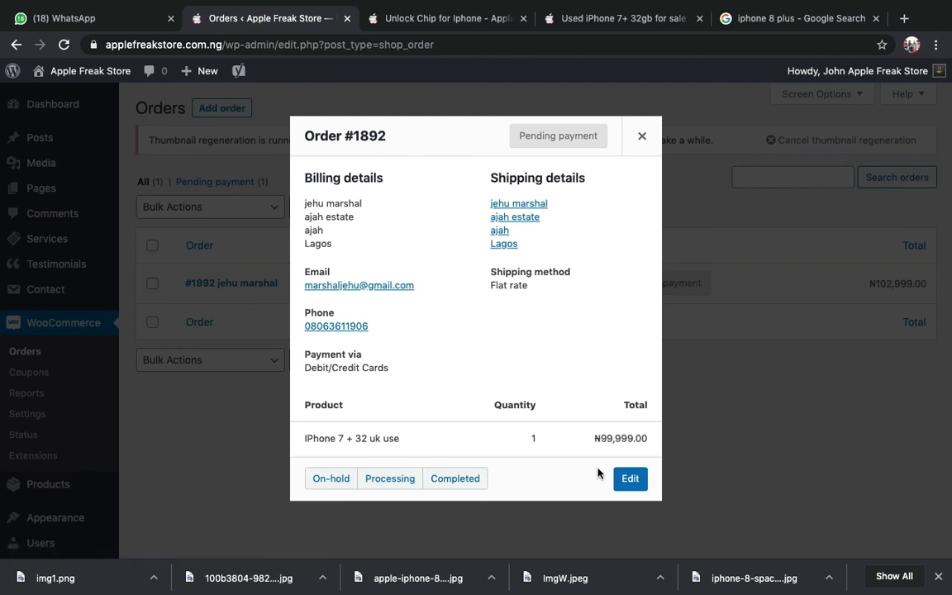
{"action": "left_click", "coordinate": [643, 138]}
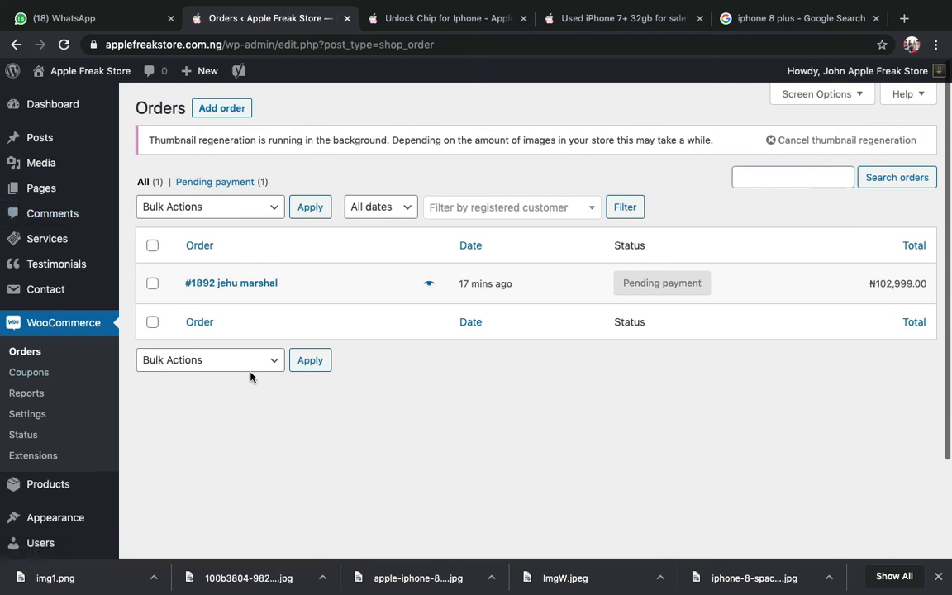
- Scroll through the Orders list, then return to the Unlock Chip for Iphone storefront tab
{"action": "scroll", "coordinate": [257, 327], "scroll_direction": "down", "scroll_amount": 2}
{"action": "scroll", "coordinate": [257, 327], "scroll_direction": "down", "scroll_amount": 1}
{"action": "scroll", "coordinate": [257, 325], "scroll_direction": "up", "scroll_amount": 3}
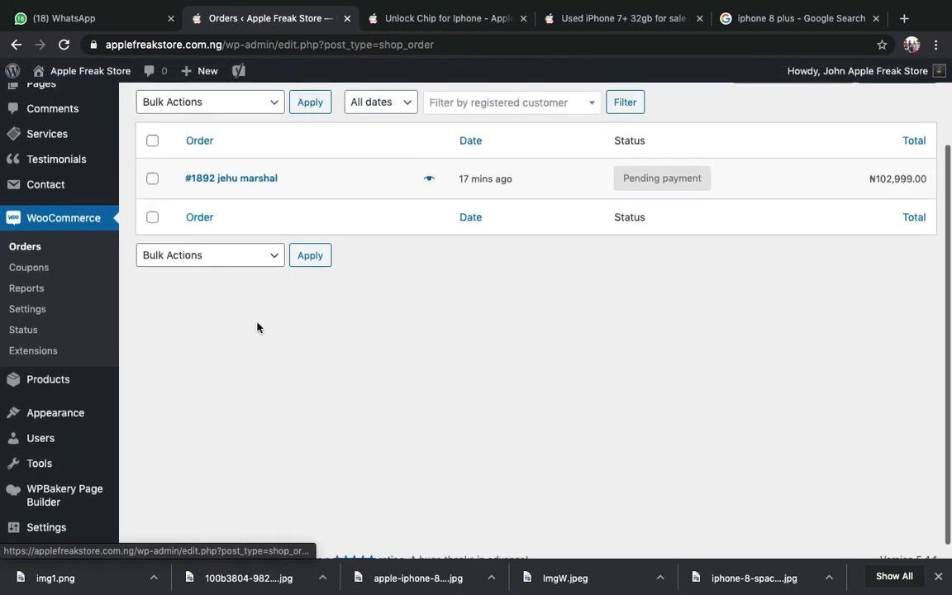
{"action": "scroll", "coordinate": [257, 323], "scroll_direction": "down", "scroll_amount": 3}
{"action": "scroll", "coordinate": [258, 324], "scroll_direction": "up", "scroll_amount": 2}
{"action": "scroll", "coordinate": [257, 323], "scroll_direction": "down", "scroll_amount": 2}
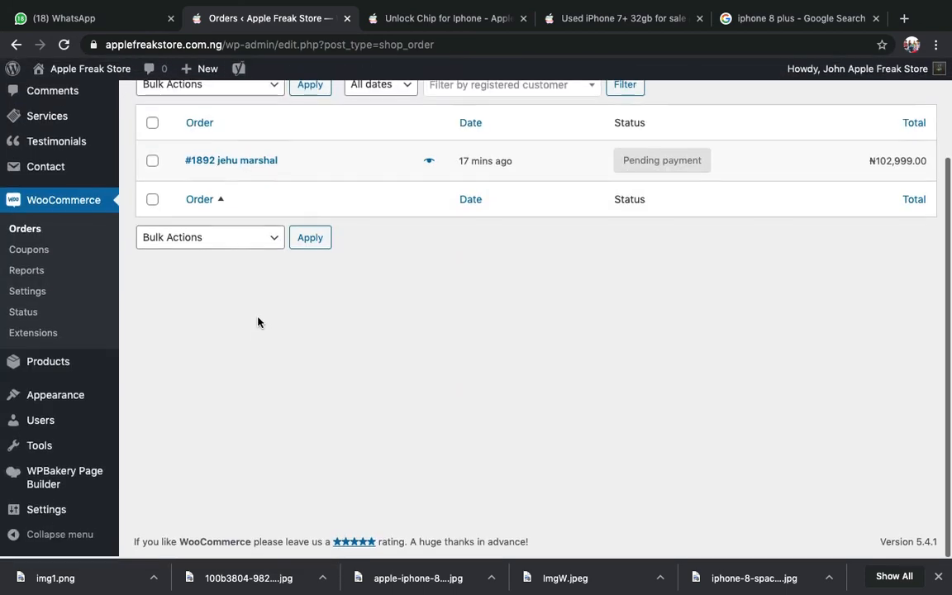
{"action": "scroll", "coordinate": [258, 322], "scroll_direction": "up", "scroll_amount": 3}
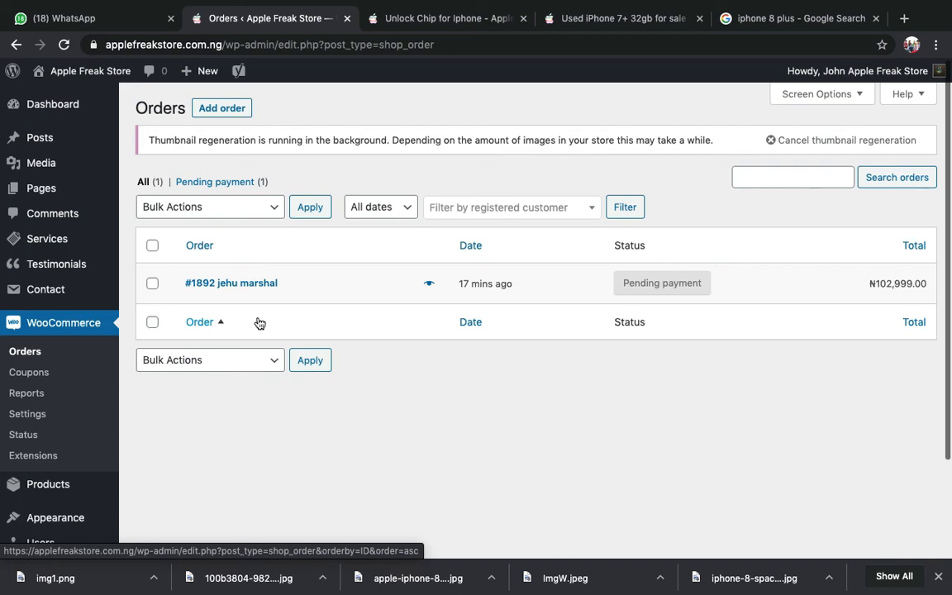
{"action": "left_click", "coordinate": [393, 17]}
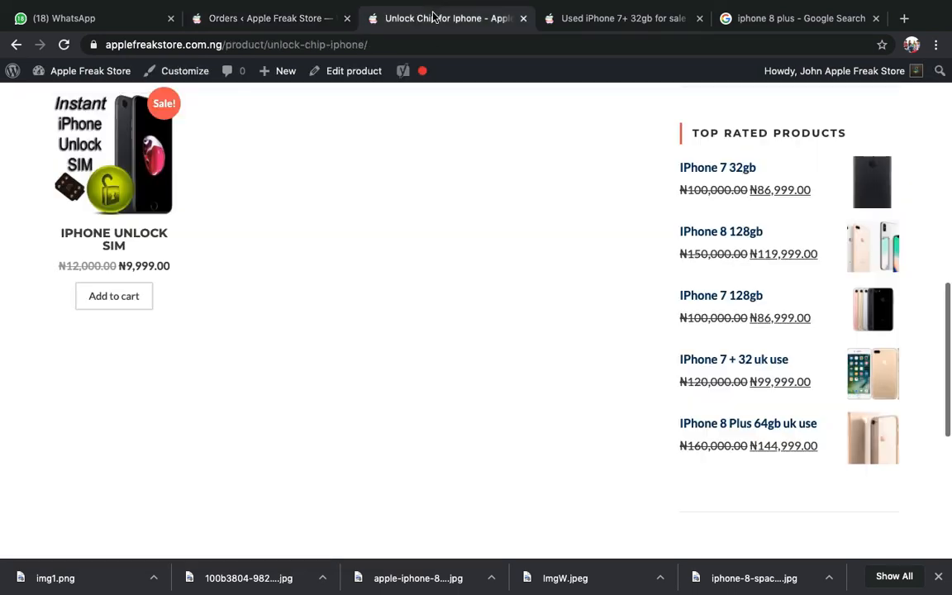
- Open the Freak Store homepage via its logo and scroll to Products From Our Shop
{"action": "scroll", "coordinate": [307, 115], "scroll_direction": "up", "scroll_amount": 15}
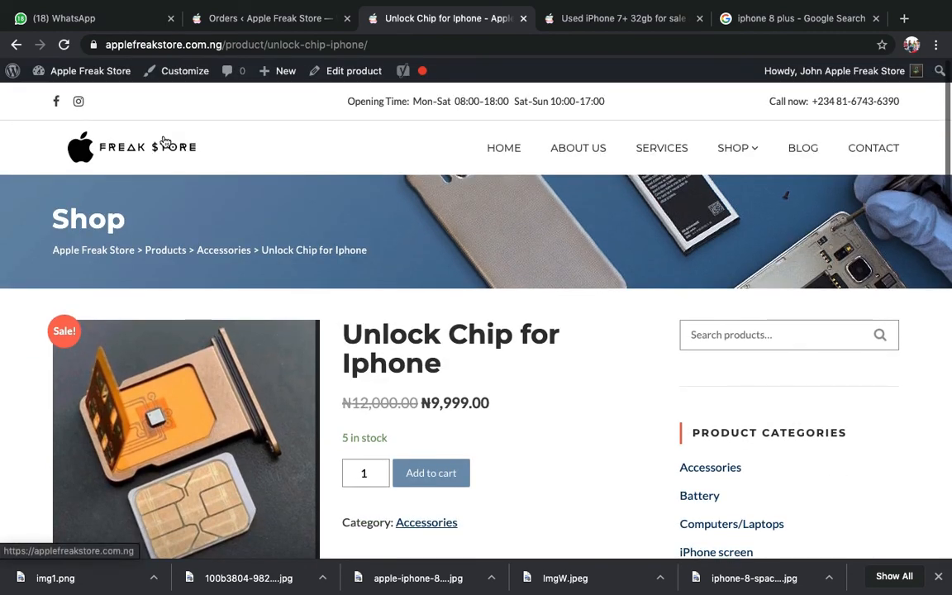
{"action": "left_click", "coordinate": [169, 144]}
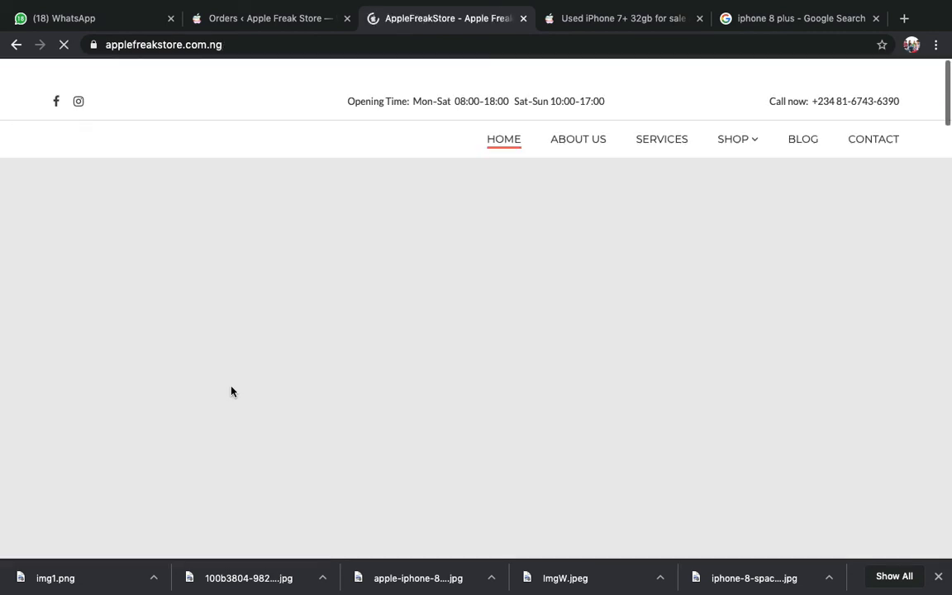
{"action": "scroll", "coordinate": [235, 364], "scroll_direction": "down", "scroll_amount": 10}
{"action": "scroll", "coordinate": [237, 362], "scroll_direction": "down", "scroll_amount": 15}
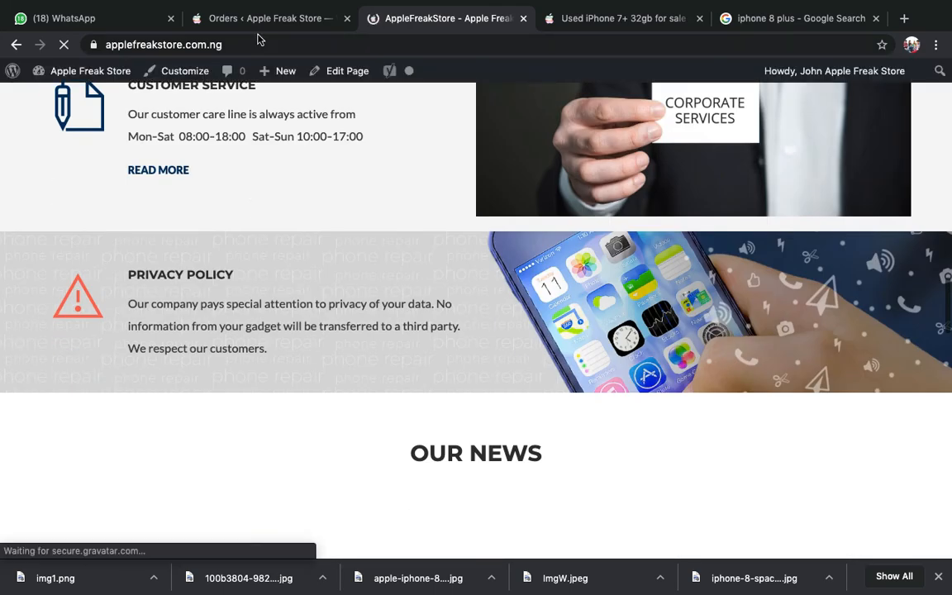
{"action": "scroll", "coordinate": [395, 264], "scroll_direction": "down", "scroll_amount": 15}
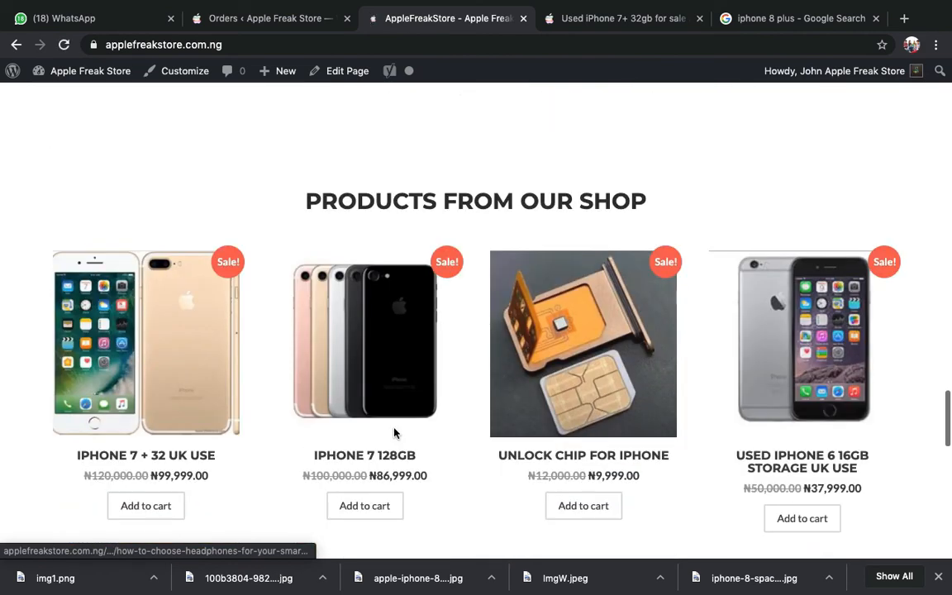
{"action": "scroll", "coordinate": [395, 432], "scroll_direction": "down", "scroll_amount": 1}
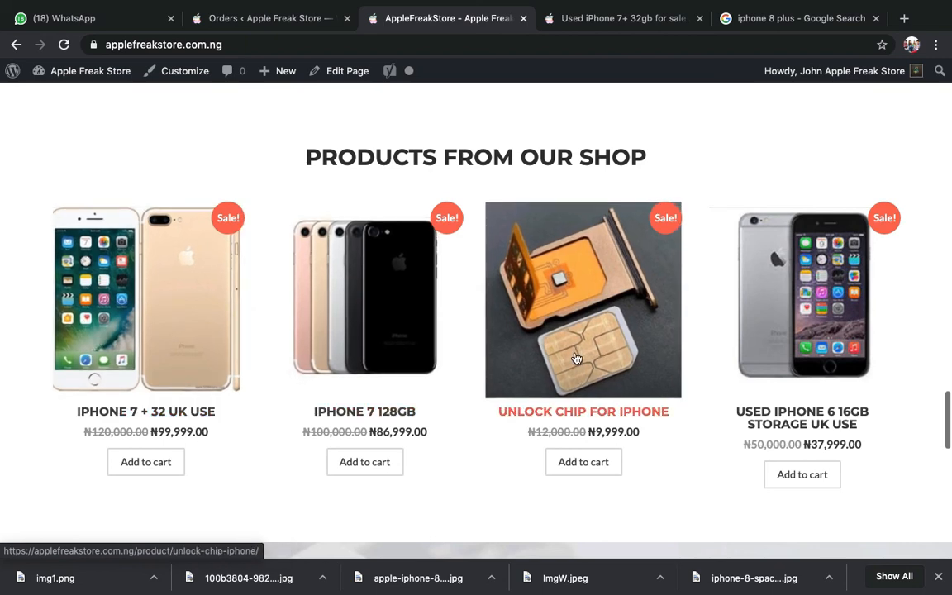
{"action": "scroll", "coordinate": [346, 368], "scroll_direction": "down", "scroll_amount": 3}
{"action": "scroll", "coordinate": [347, 368], "scroll_direction": "up", "scroll_amount": 2}
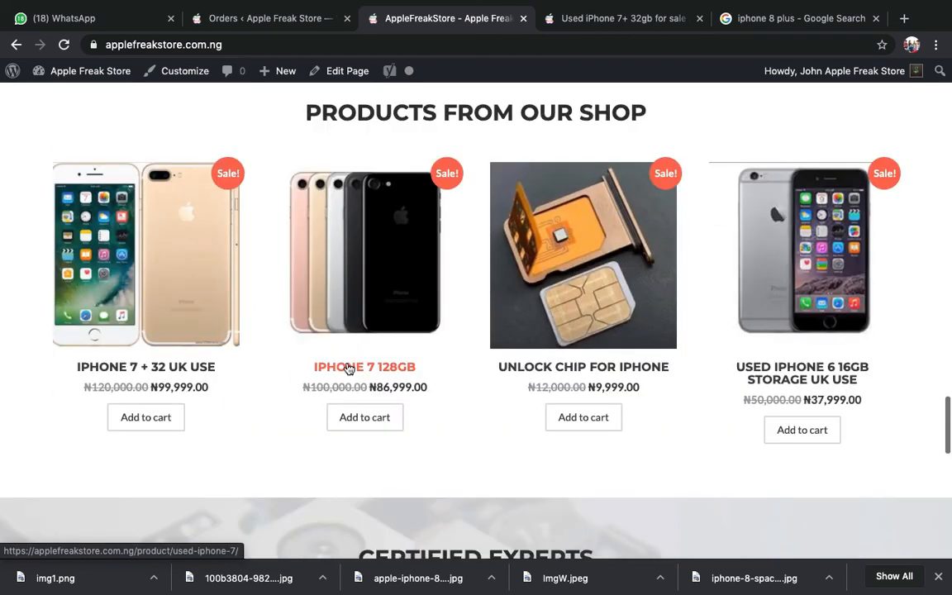
{"action": "scroll", "coordinate": [347, 368], "scroll_direction": "up", "scroll_amount": 1}
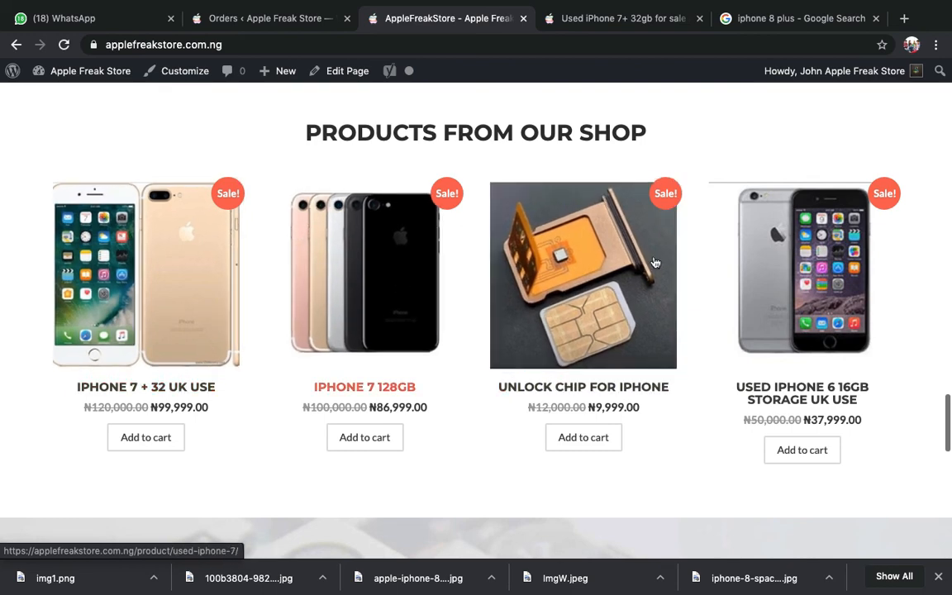
{"action": "scroll", "coordinate": [185, 298], "scroll_direction": "down", "scroll_amount": 3}
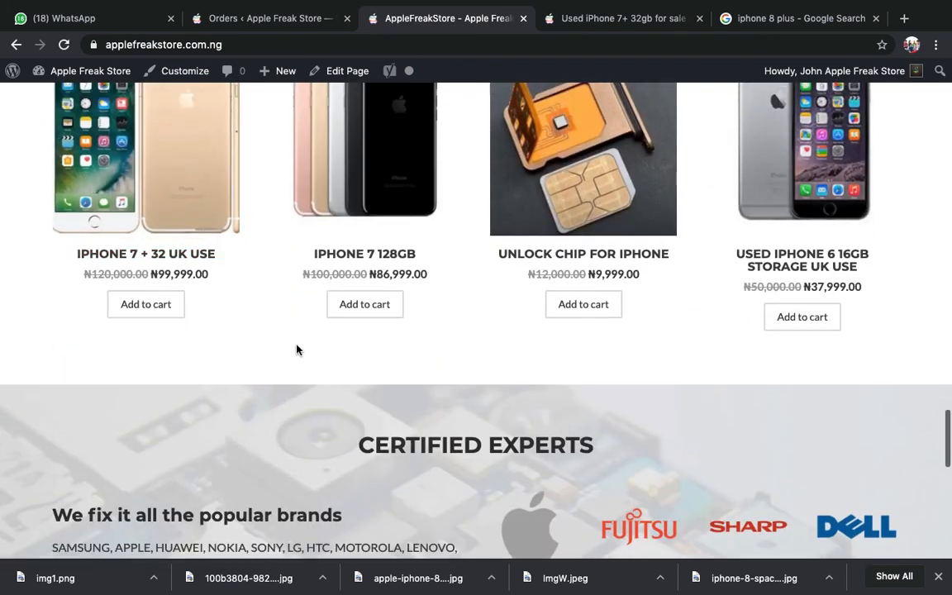
{"action": "scroll", "coordinate": [297, 351], "scroll_direction": "up", "scroll_amount": 5}
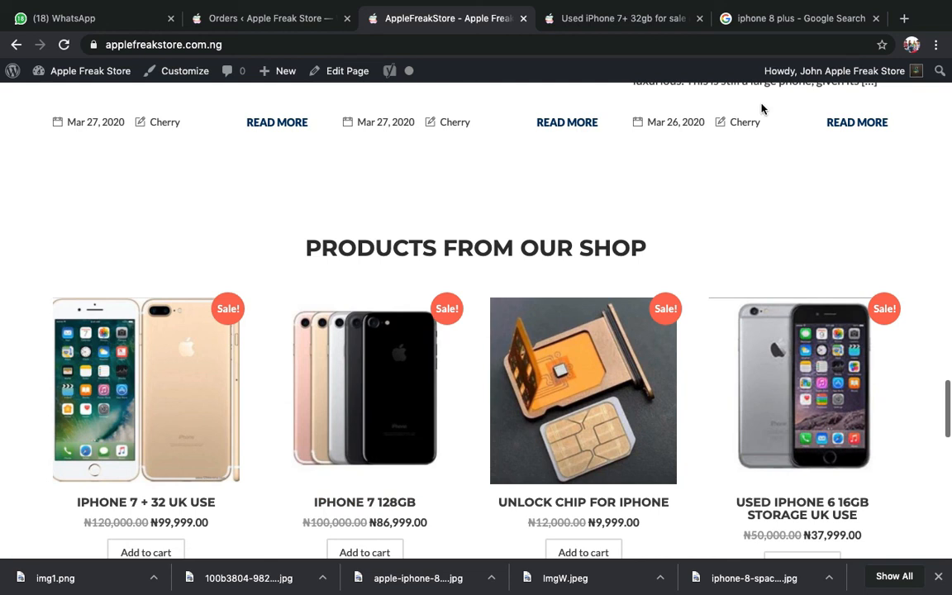
{"action": "mouse_move", "coordinate": [817, 75]}
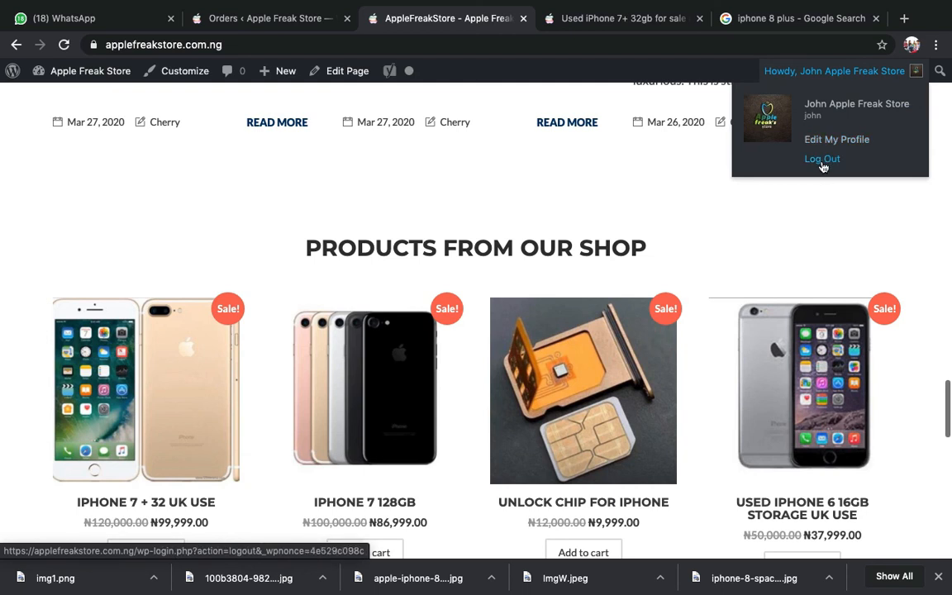
- Load paystack.com in a new tab and open its dashboard login page
{"action": "left_click", "coordinate": [905, 18]}
{"action": "type", "text": "pays"}
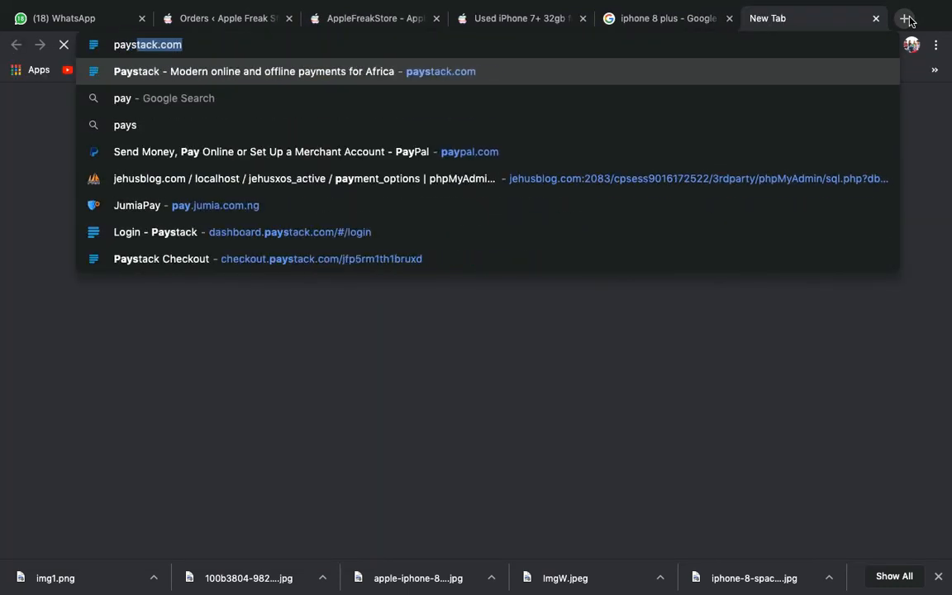
{"action": "key", "text": "Return"}
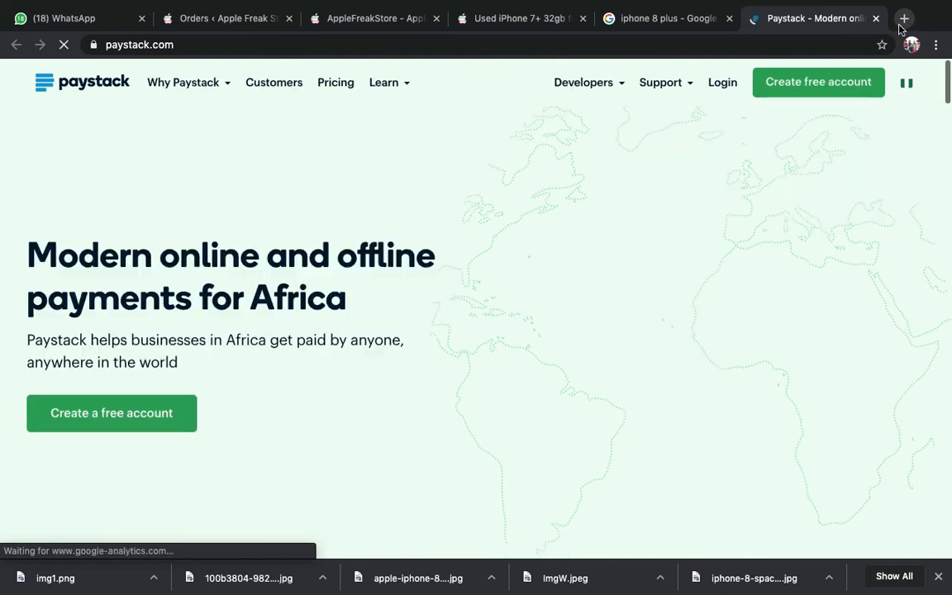
{"action": "left_click", "coordinate": [719, 84]}
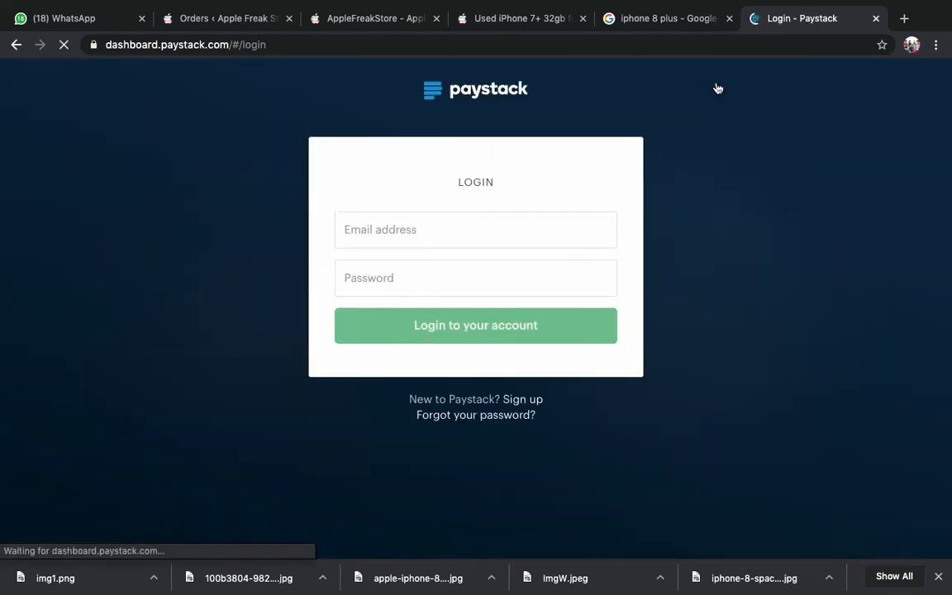
- Select the login e-mail and password fields, then return to the WooCommerce Orders tab
{"action": "left_click", "coordinate": [529, 230]}
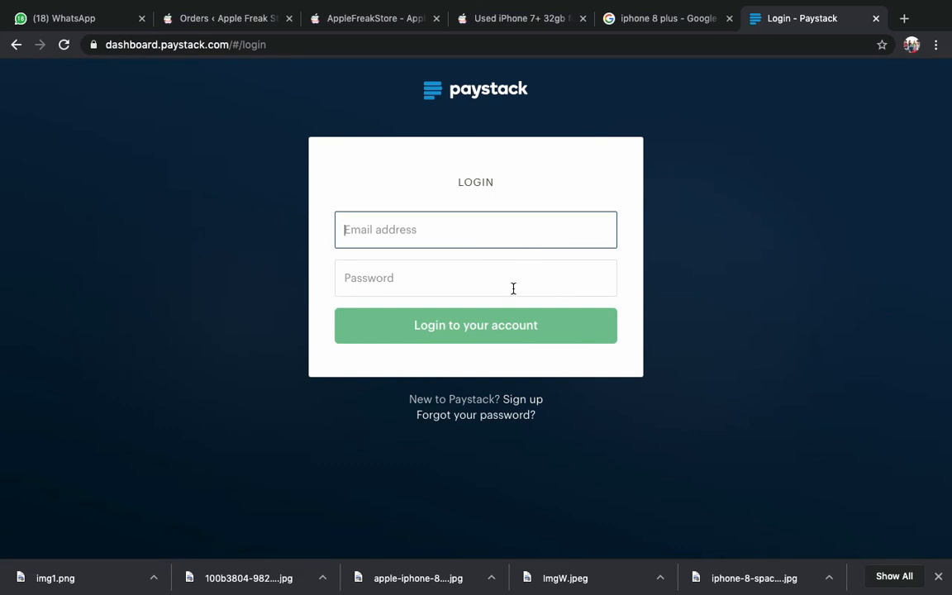
{"action": "left_click", "coordinate": [512, 290]}
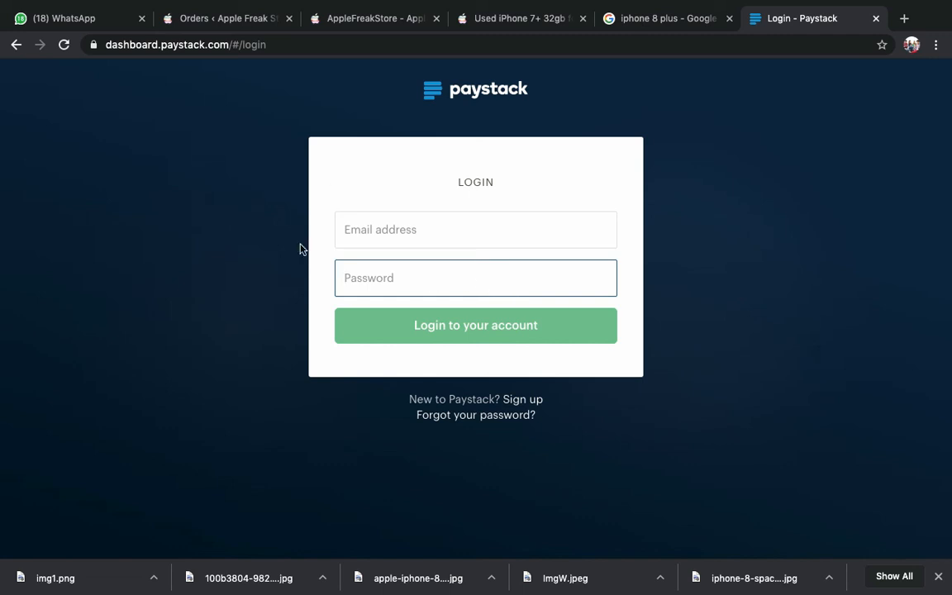
{"action": "left_click", "coordinate": [217, 19]}
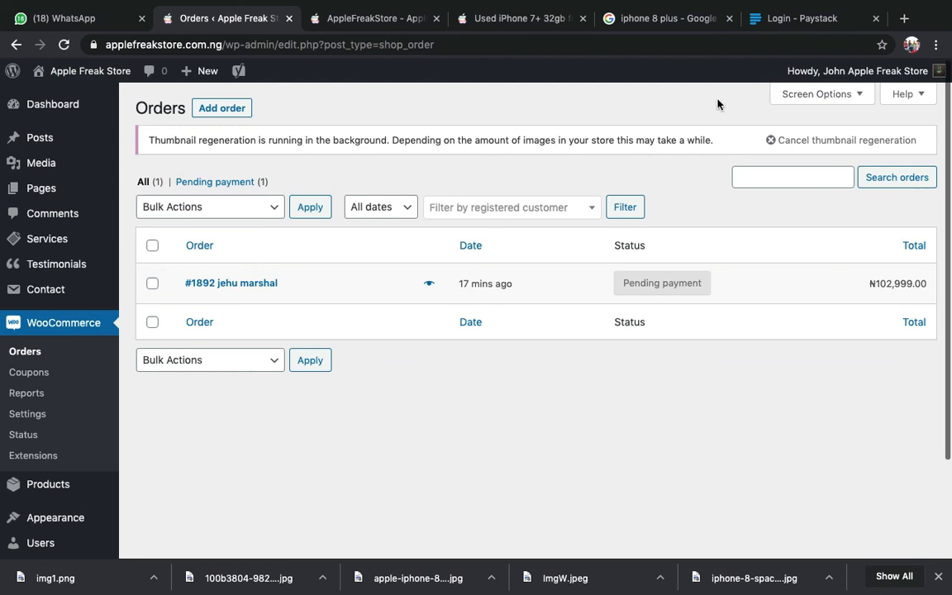
- Log out of the WordPress admin from the Howdy menu in the admin bar
{"action": "mouse_move", "coordinate": [918, 71]}
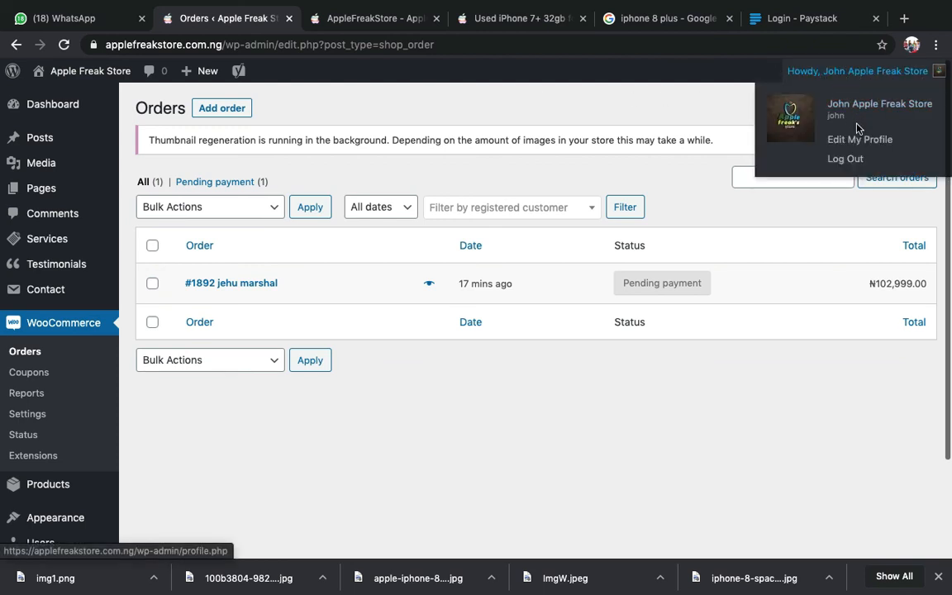
{"action": "left_click", "coordinate": [836, 164]}
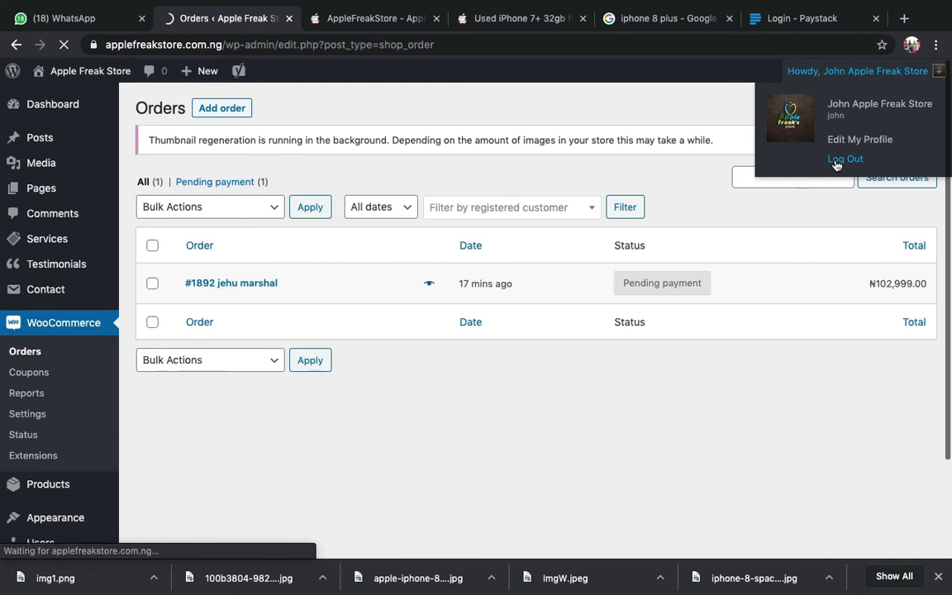